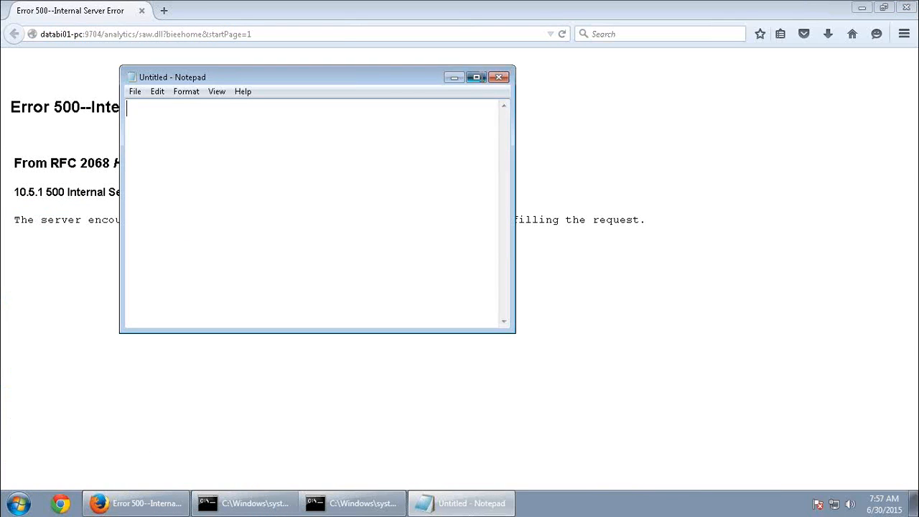
Type the Notepad outline: 'working with UI/Application', 'How to search for various objects in catalog', 'Analysis and save them particular folder.'
left_click(477, 77)
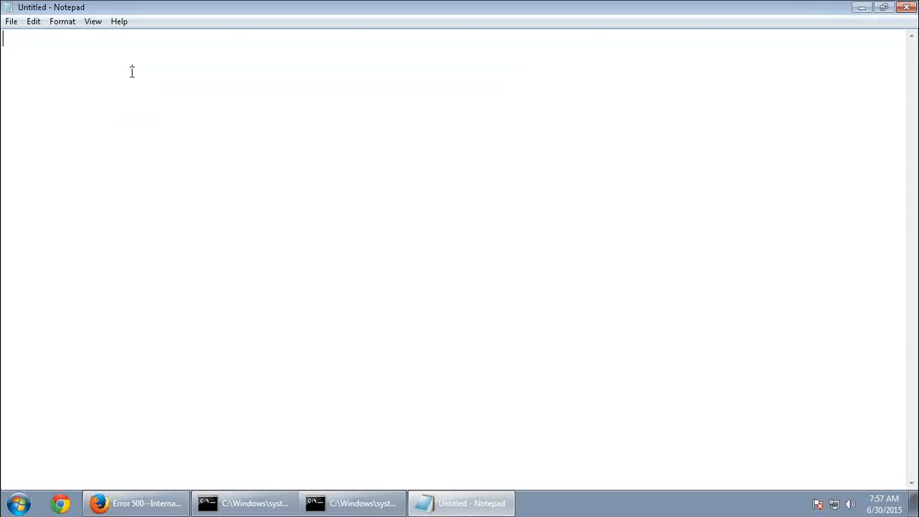
type("working wi")
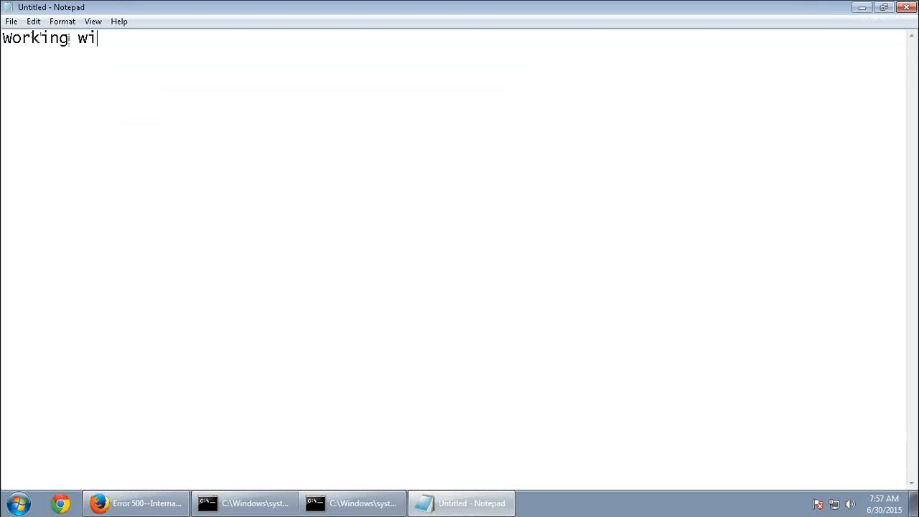
type("th UI/Appli")
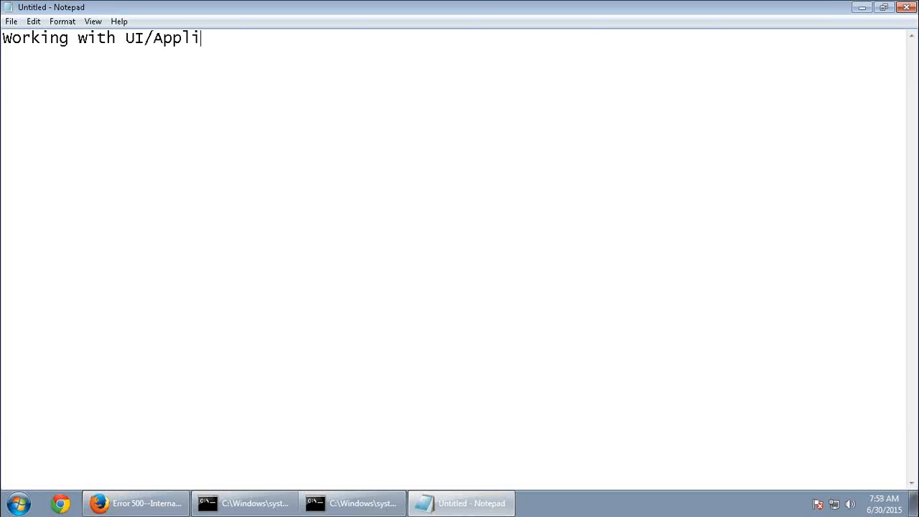
type("cation")
key("Return")
type("How to ")
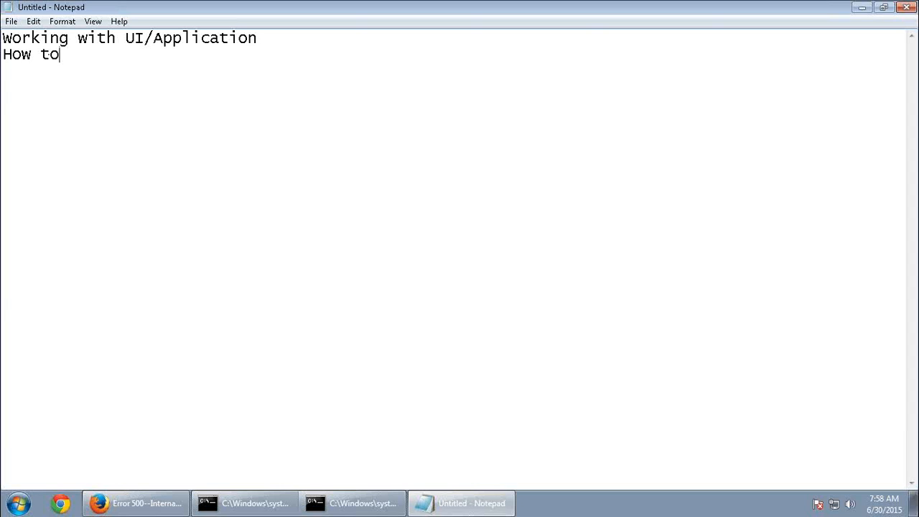
type("search for ")
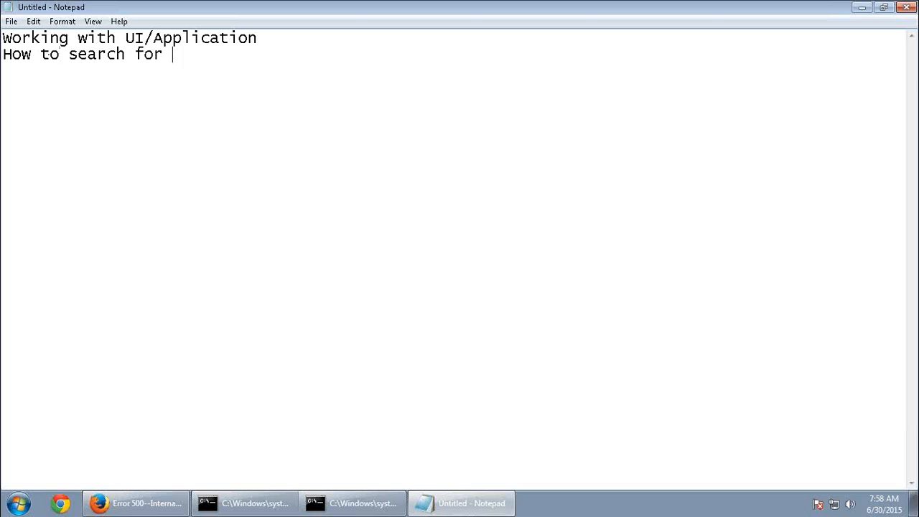
type("various objects ")
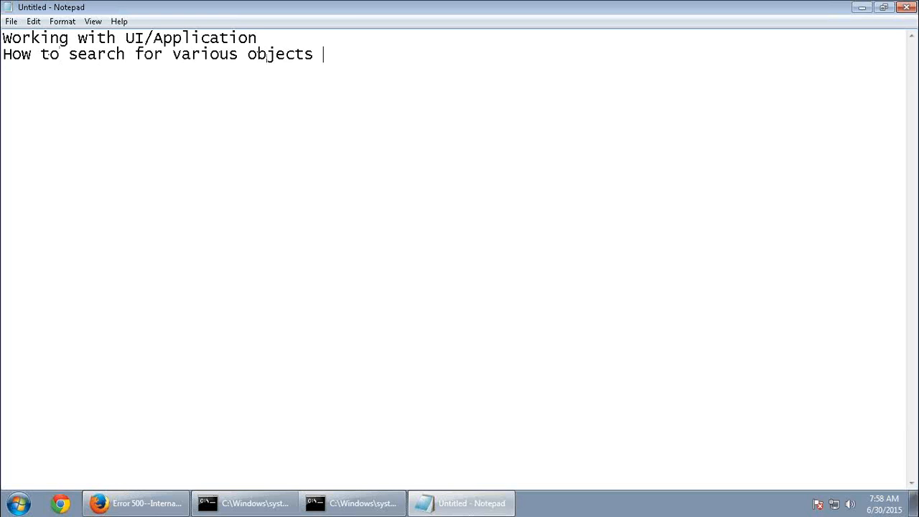
type("in catalog")
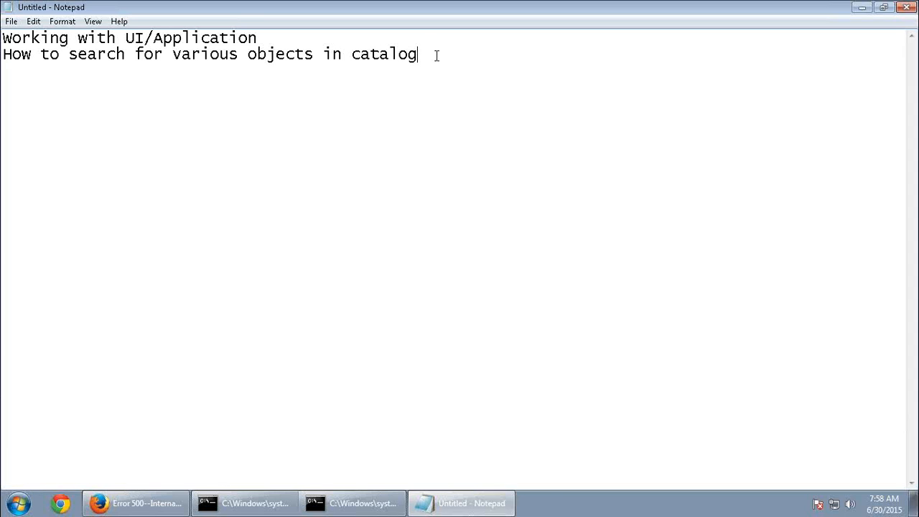
key("Return")
type("Analysis and save them particular folder.")
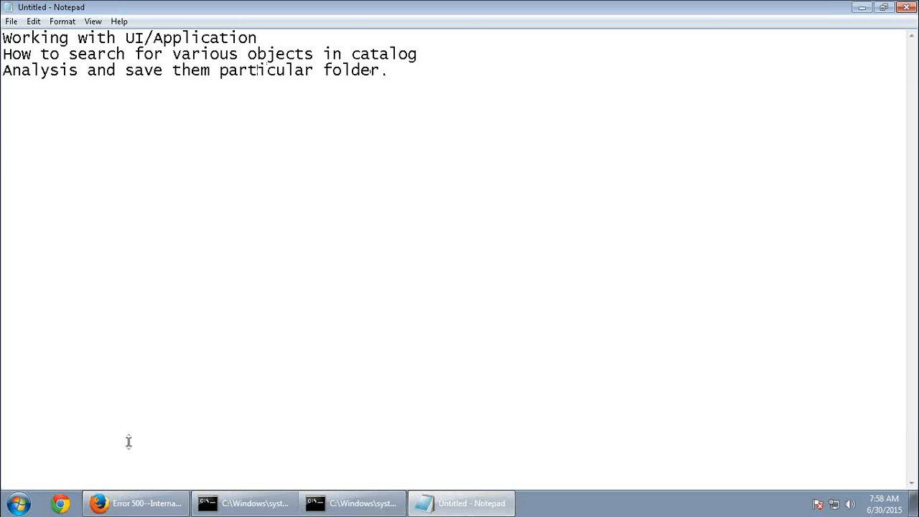
left_click(123, 505)
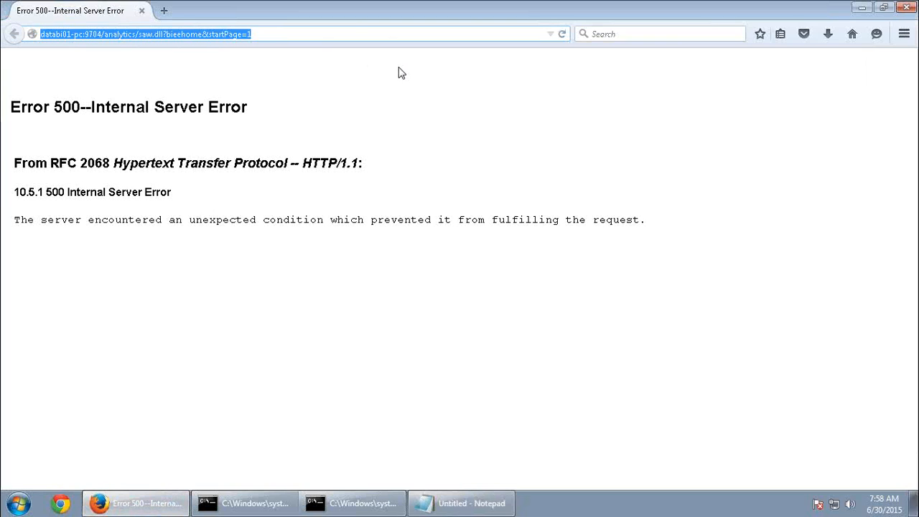
Load the BI analytics address and sign in with the saved user name and the password
type("databi01-pc/")
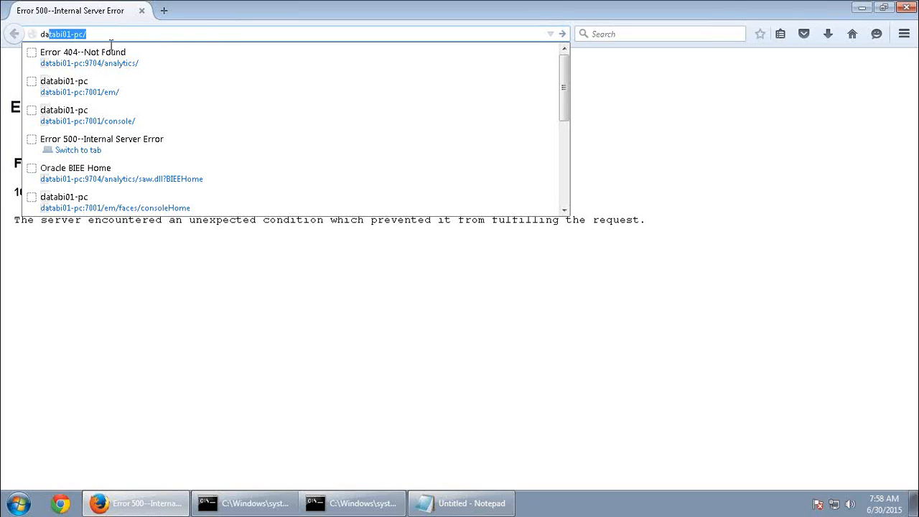
left_click(108, 62)
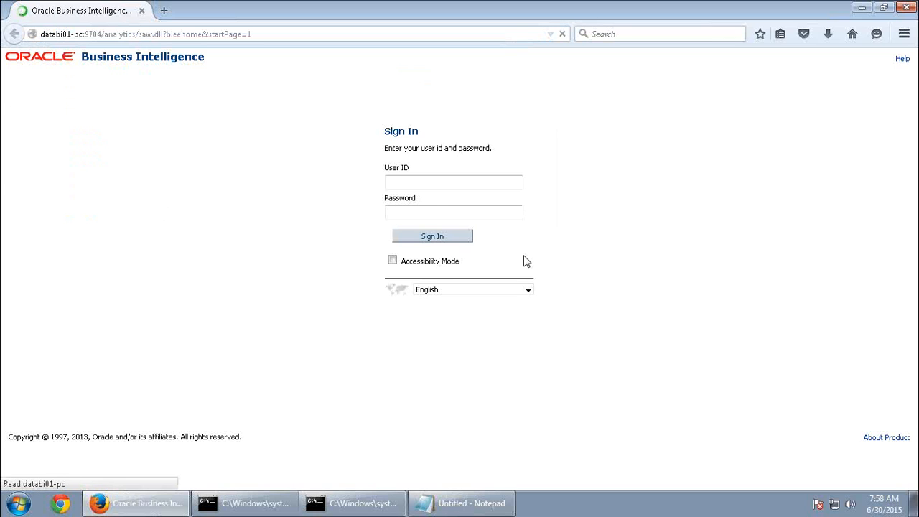
left_click(427, 180)
left_click(423, 196)
left_click(424, 209)
type("welcome1")
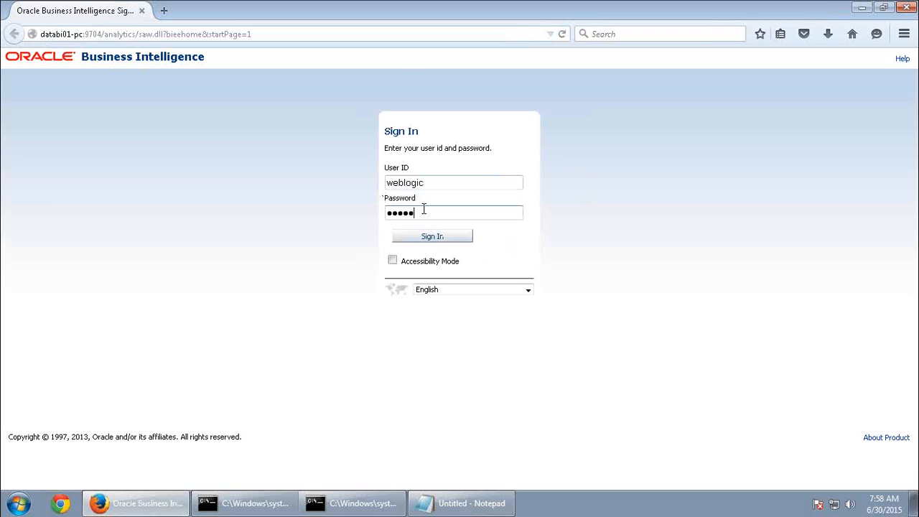
key("Return")
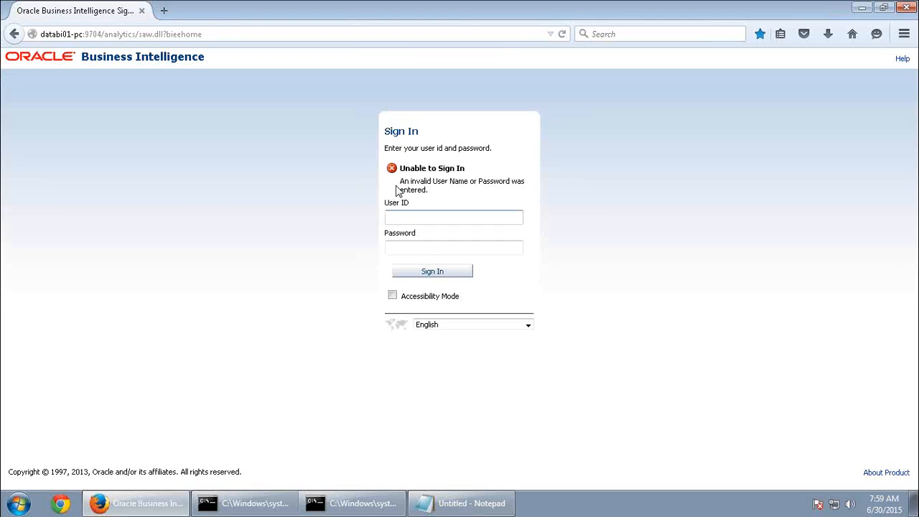
After the invalid-login error, re-enter the user name and password to reach the BI Home page
left_click(407, 215)
type("we")
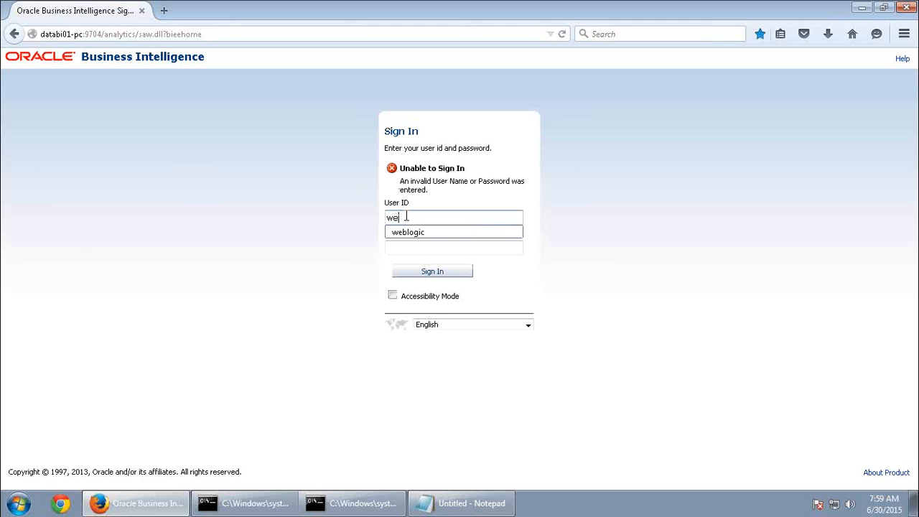
type("blogic")
key("Tab")
type("welcome1")
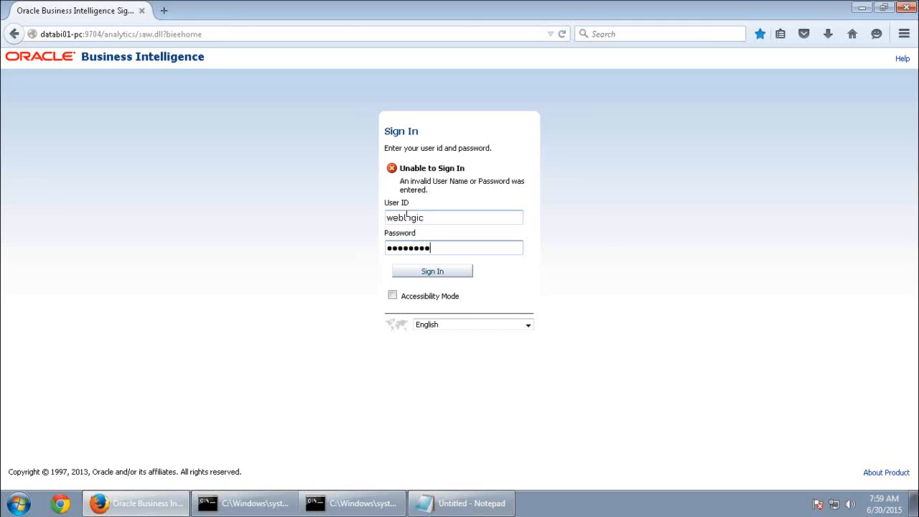
key("Return")
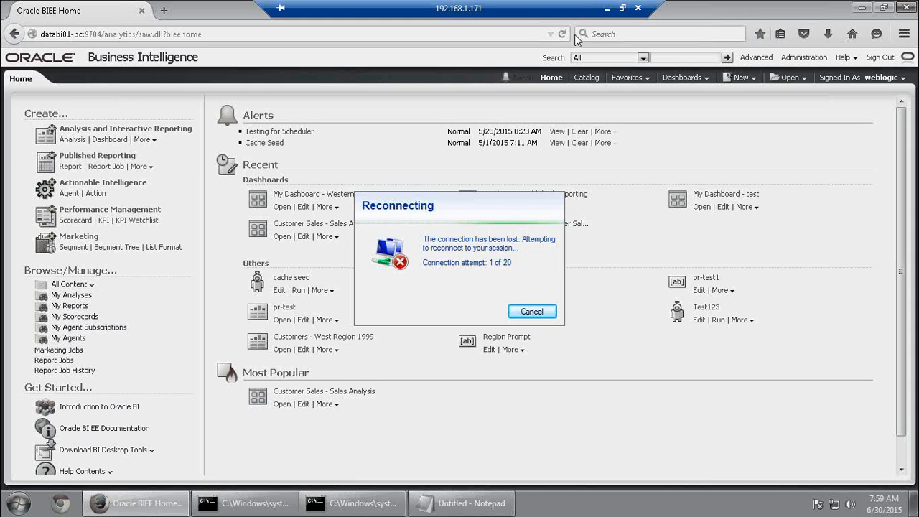
key("super+d")
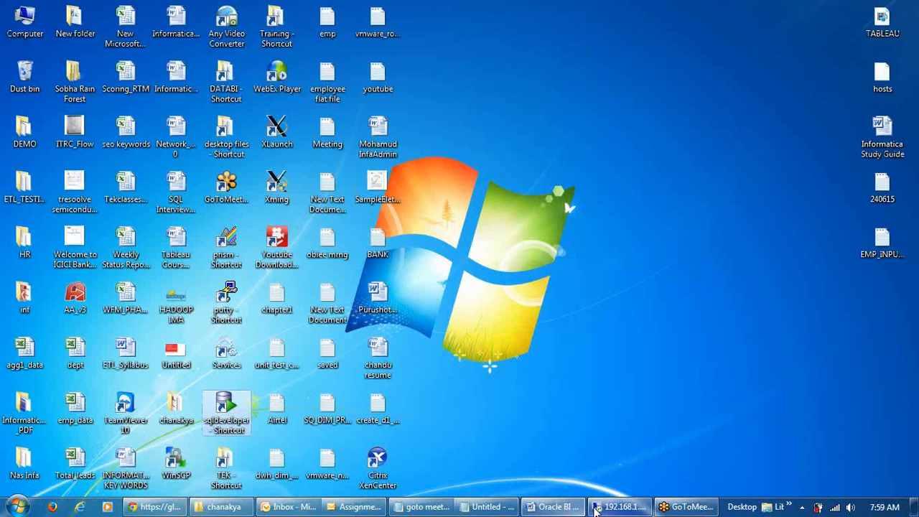
Cancel the stalled reconnection, then relaunch mstsc and enter the password to reconnect to 192.168.1.171
left_click(614, 507)
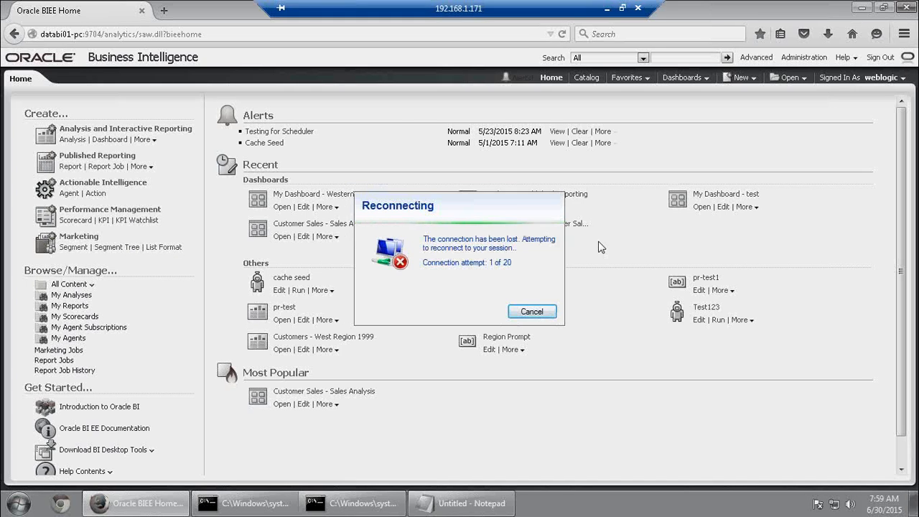
left_click(532, 311)
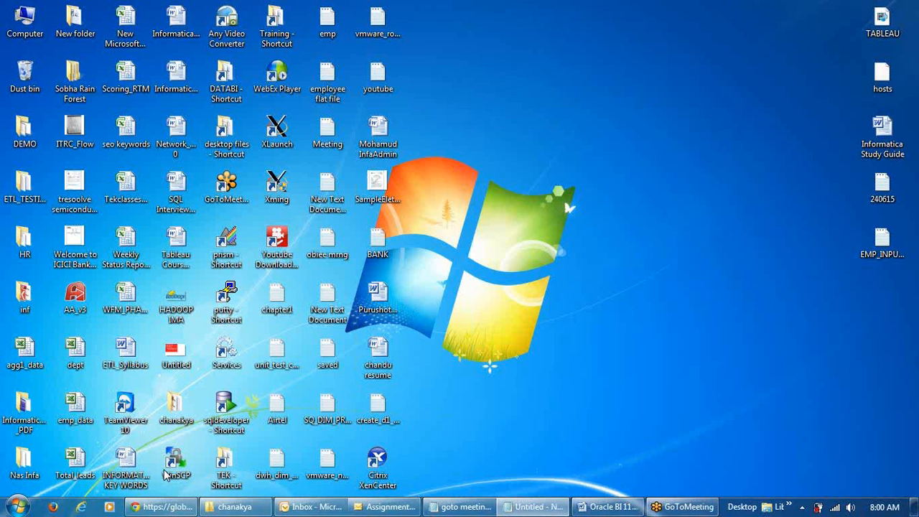
left_click(17, 507)
left_click(63, 478)
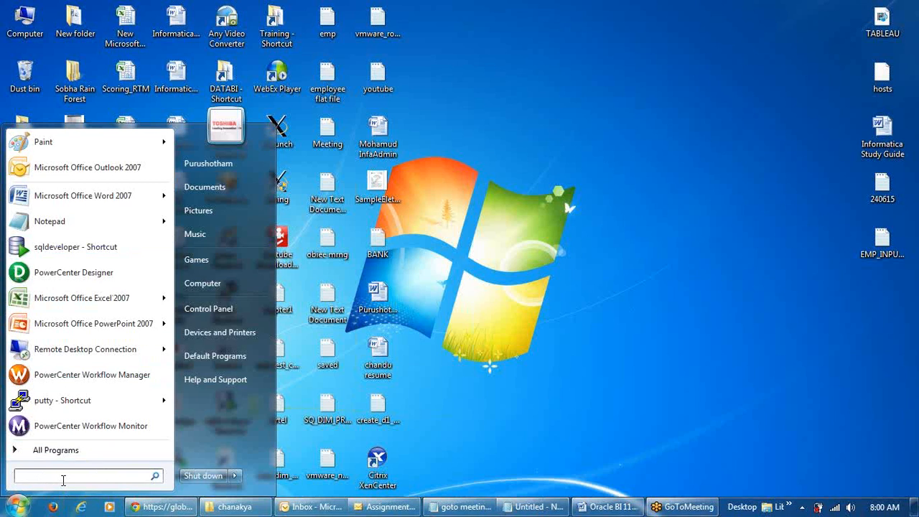
type("mstsc")
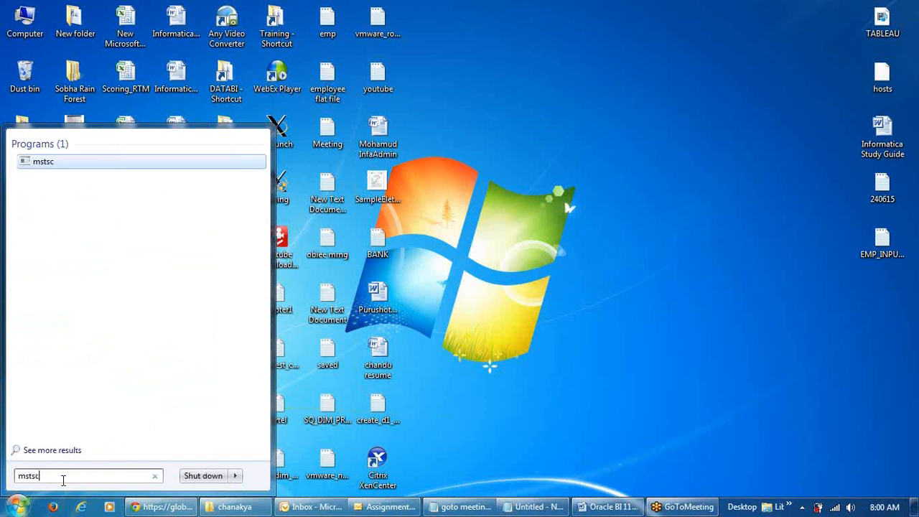
key("Return")
key("Return")
type("•••••")
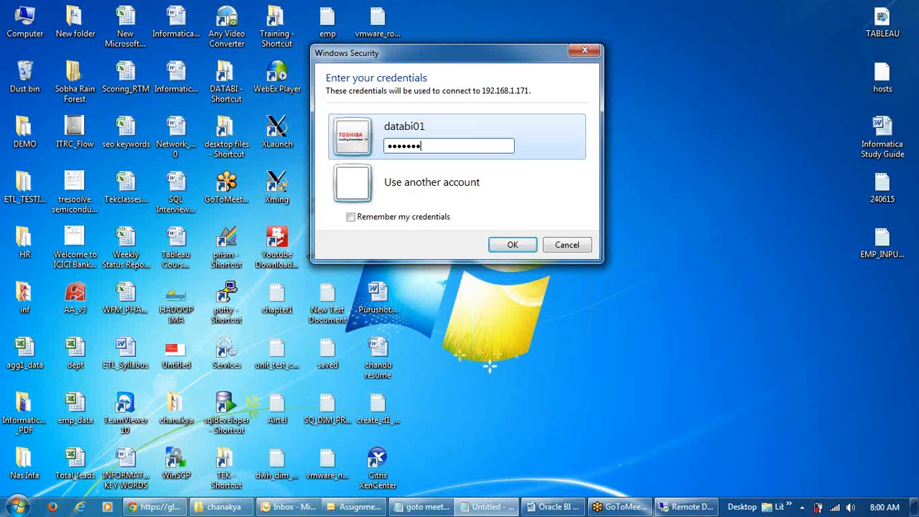
type("•••••")
key("Return")
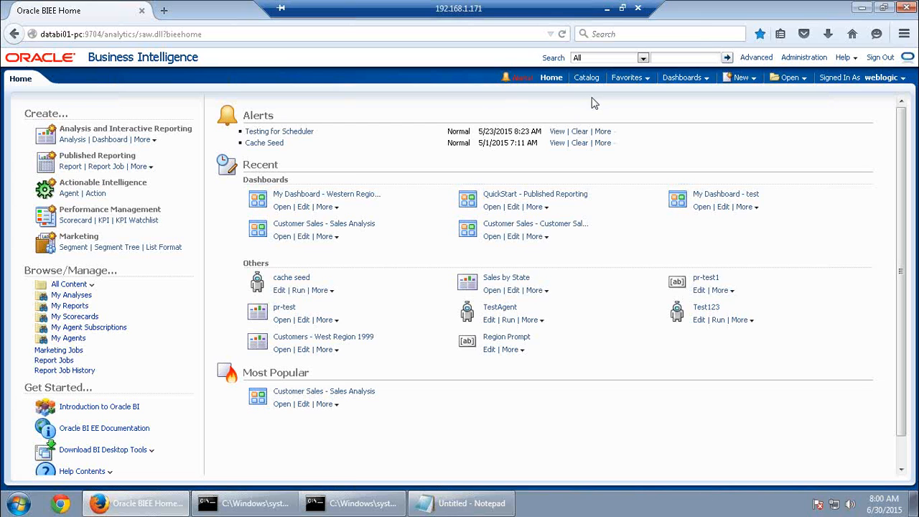
Open the Catalog at My Folders, listing Drafts, Drills, My Sales and SupplierSales
left_click(587, 79)
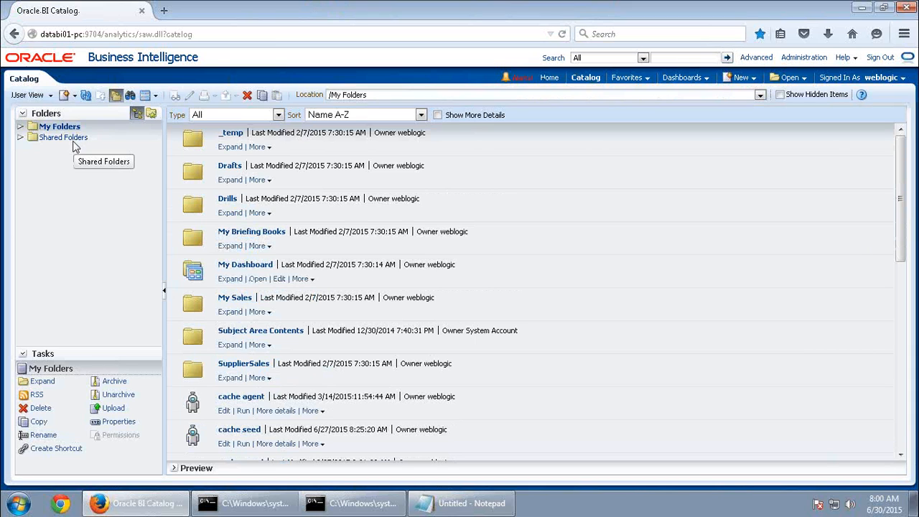
left_click(72, 128)
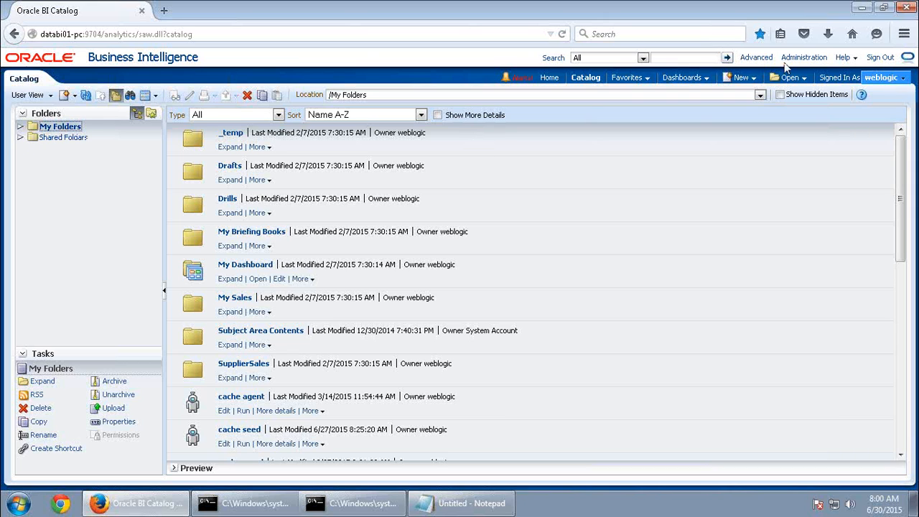
left_click(890, 81)
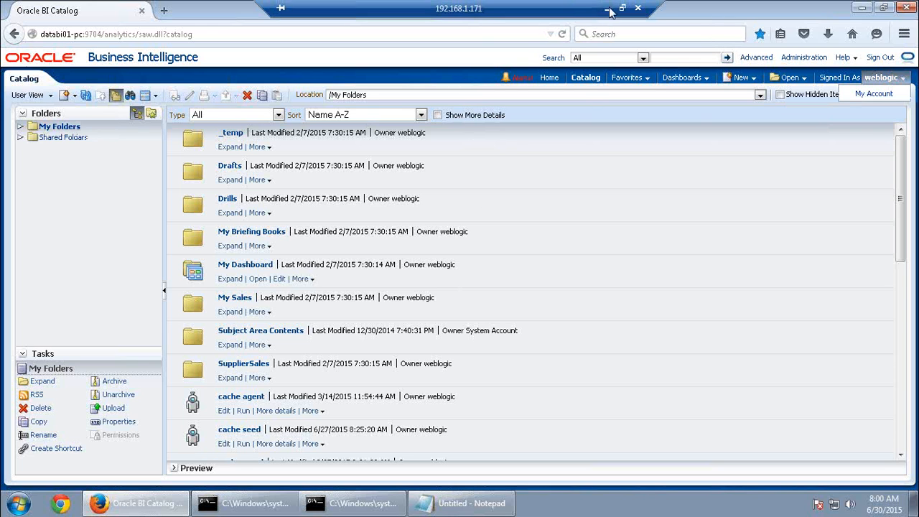
left_click(607, 7)
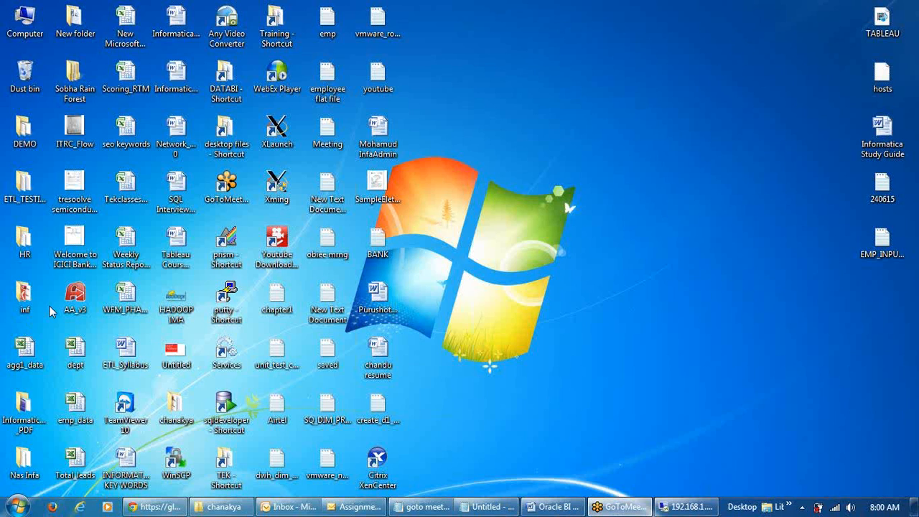
left_click(697, 510)
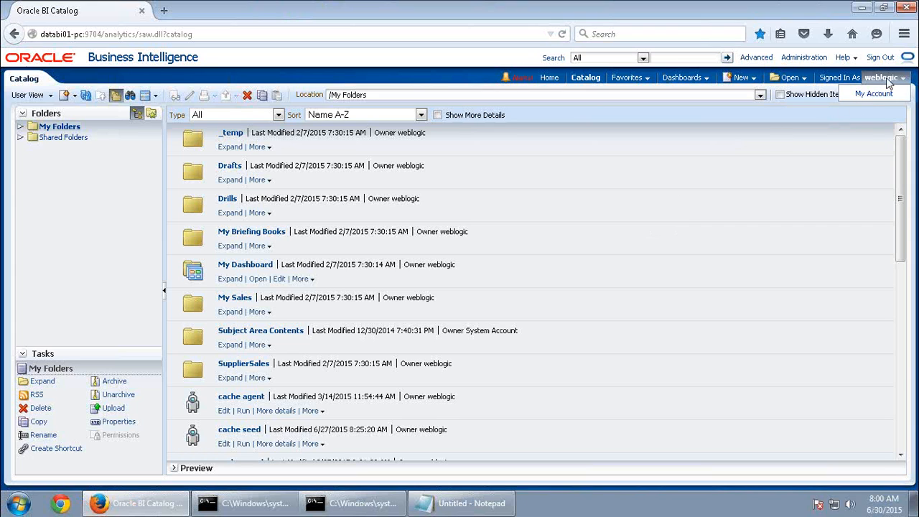
left_click(827, 171)
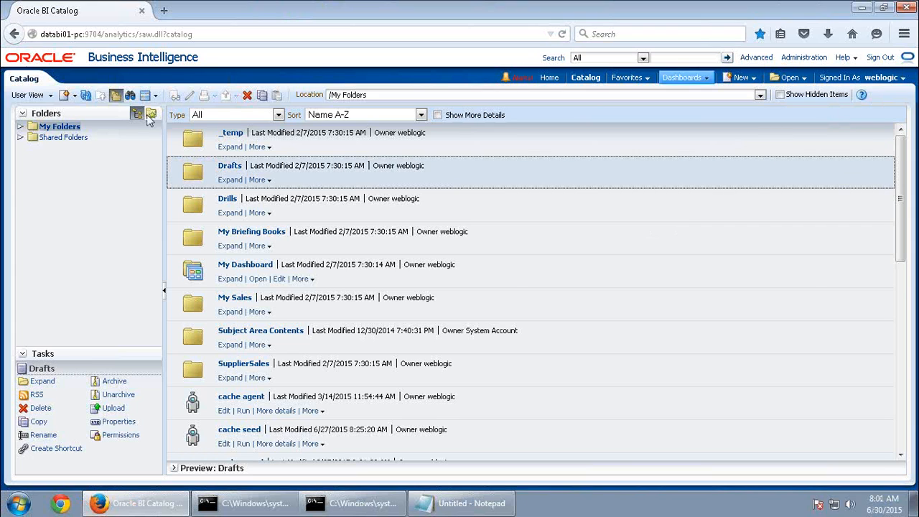
left_click(60, 128)
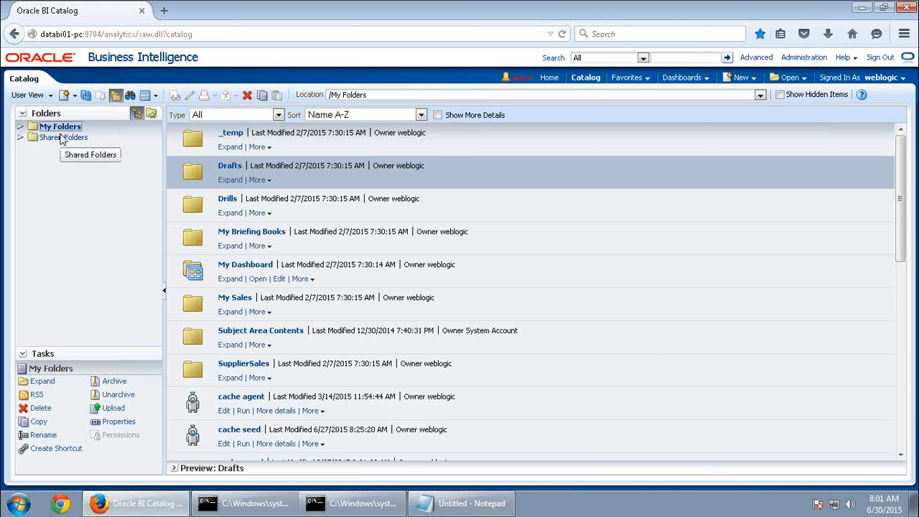
Peek at Shared Folders, return to My Folders, and hide then re-show the folders panes
left_click(66, 141)
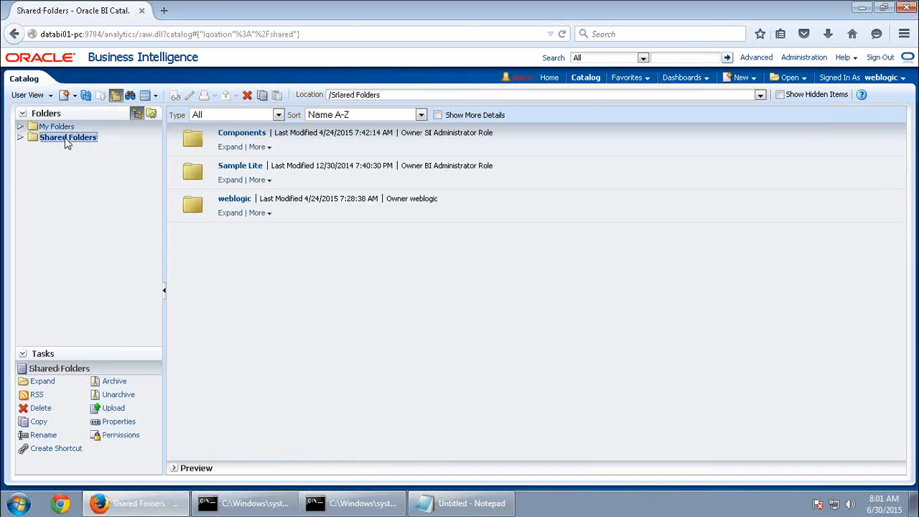
left_click(57, 126)
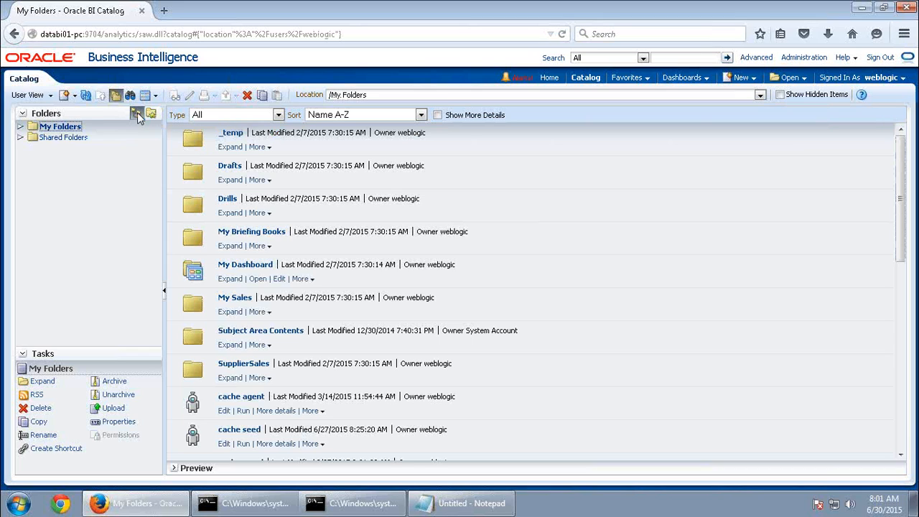
left_click(138, 112)
left_click(116, 97)
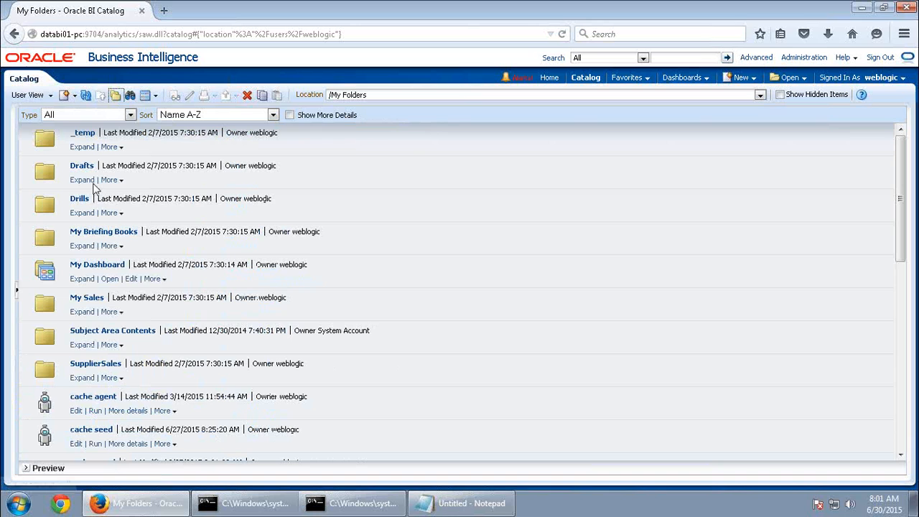
left_click(117, 96)
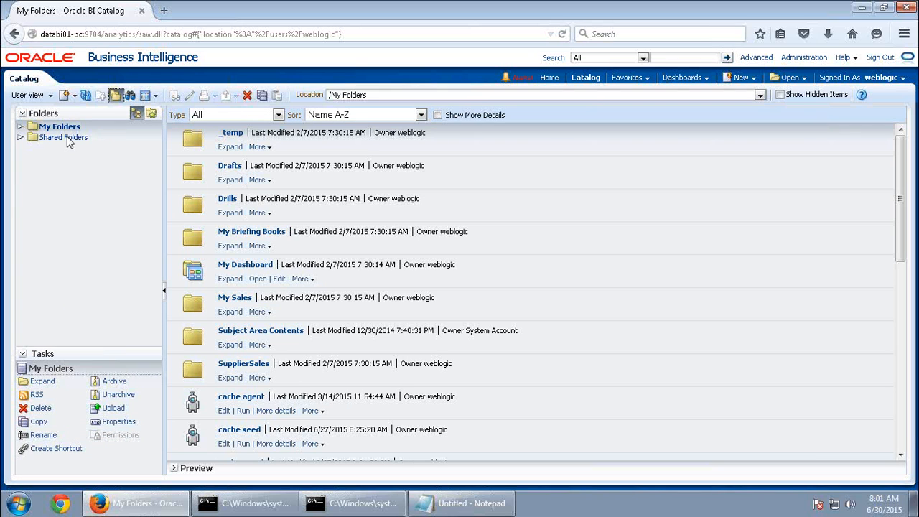
Expand My Folders through Subject Area Contents to Sample Sales Lite, then go back up to My Folders
left_click(20, 126)
left_click(76, 141)
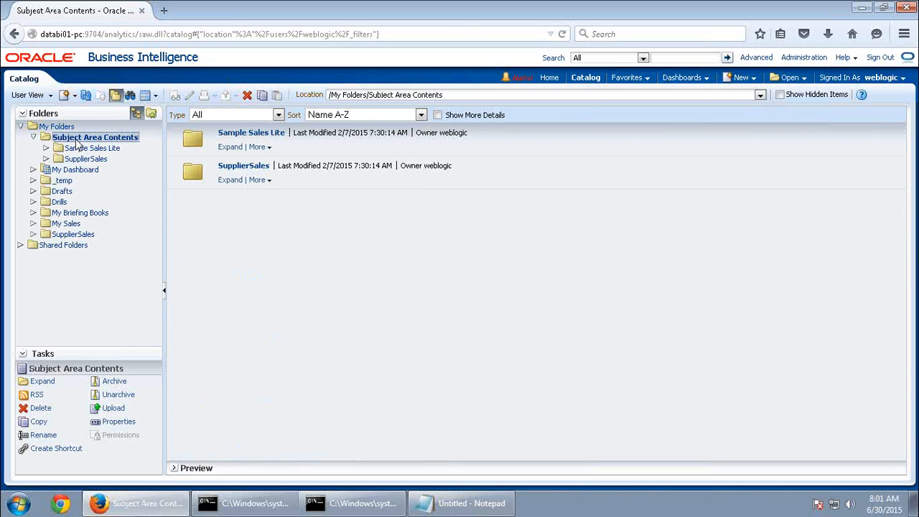
left_click(86, 149)
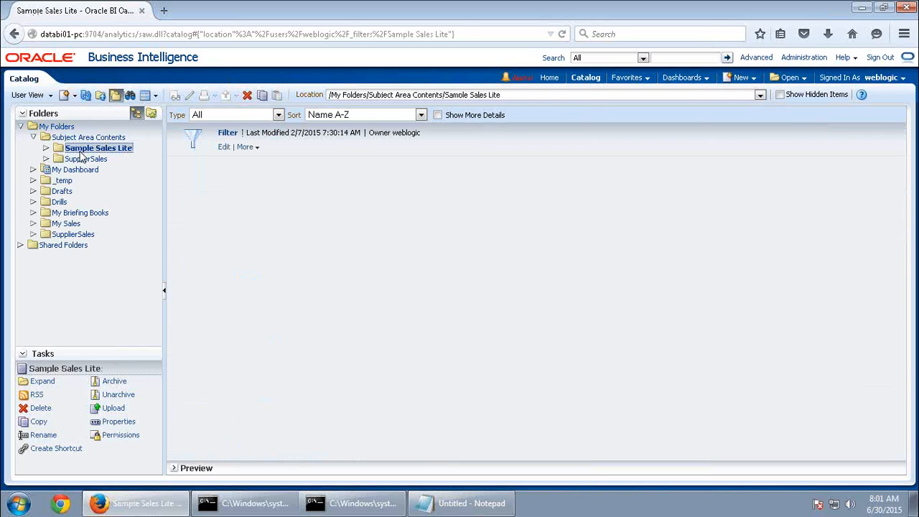
left_click(101, 97)
left_click(101, 96)
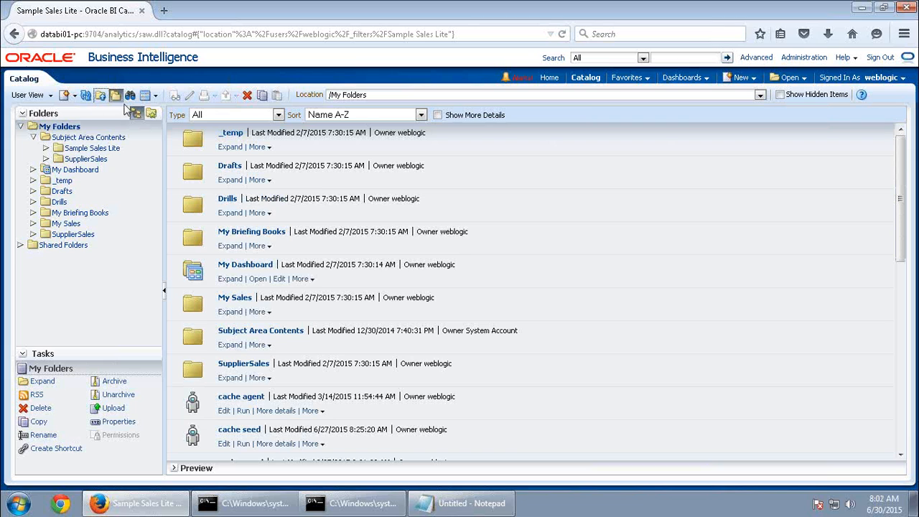
left_click(73, 97)
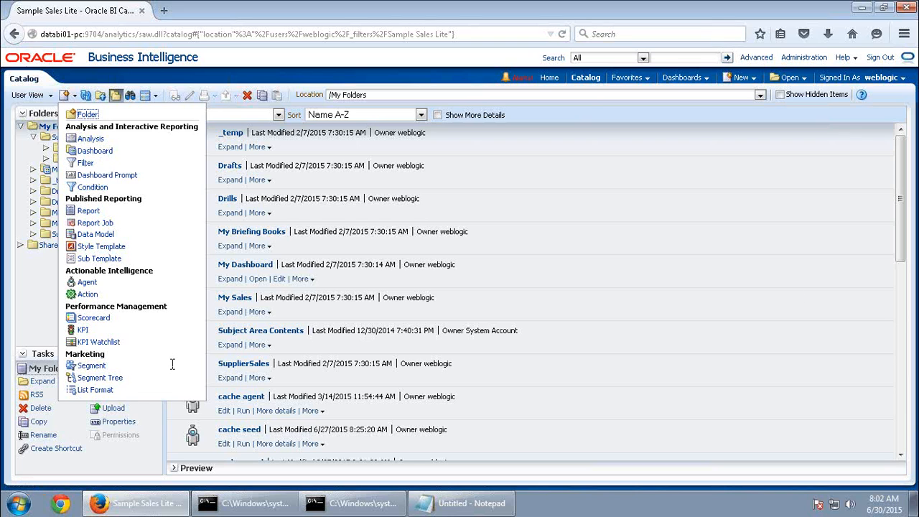
left_click(701, 284)
left_click(742, 78)
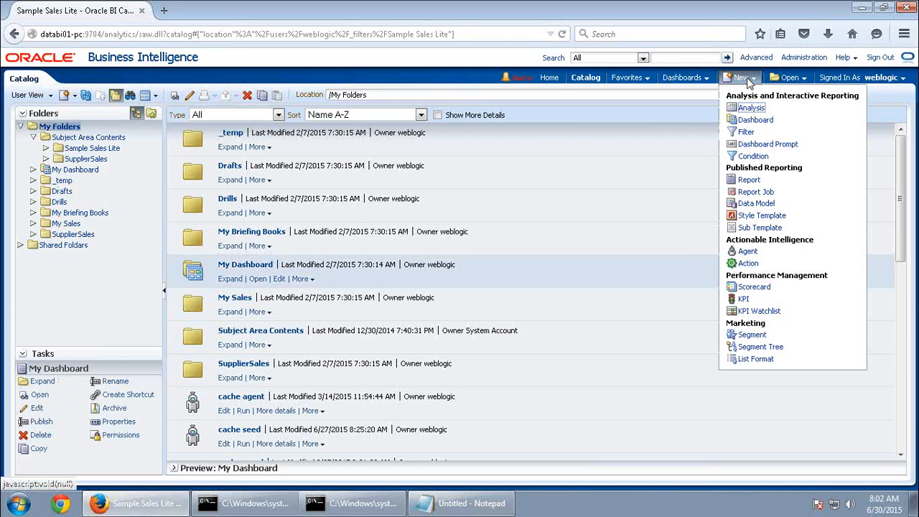
left_click(73, 97)
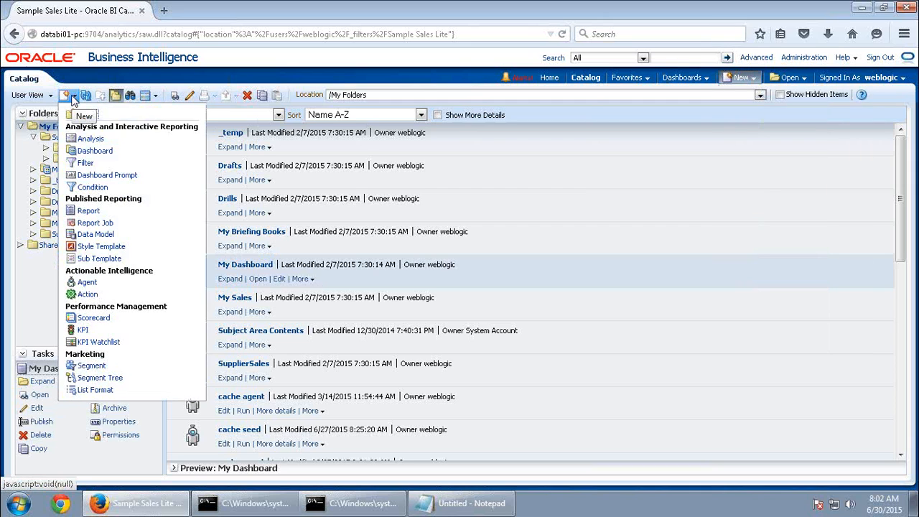
left_click(166, 81)
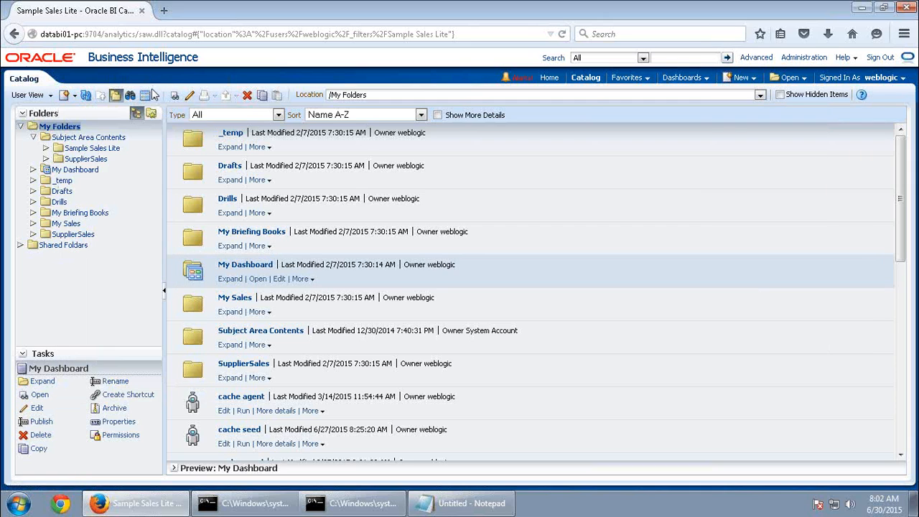
left_click(158, 96)
left_click(170, 127)
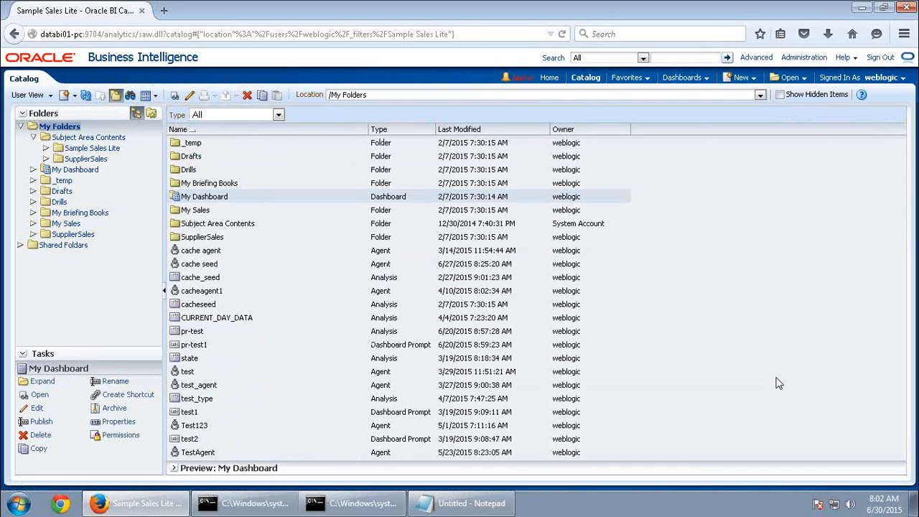
left_click(155, 96)
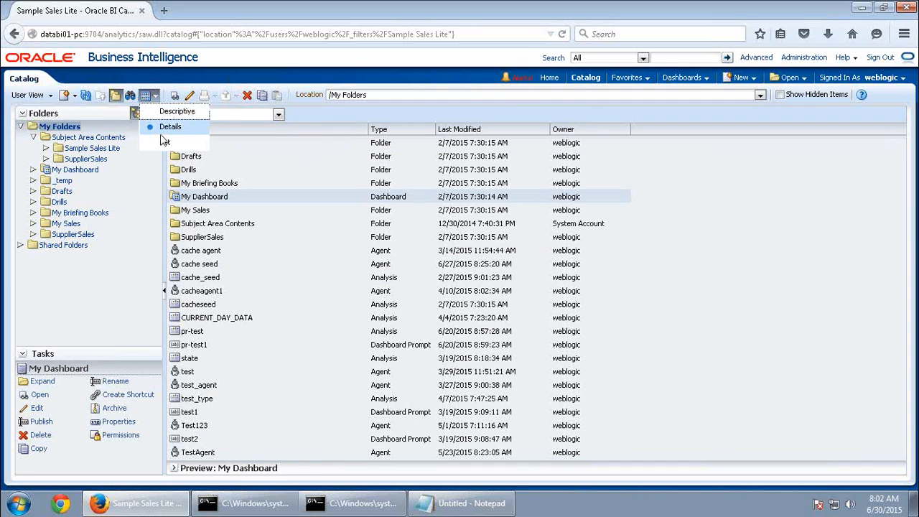
left_click(165, 140)
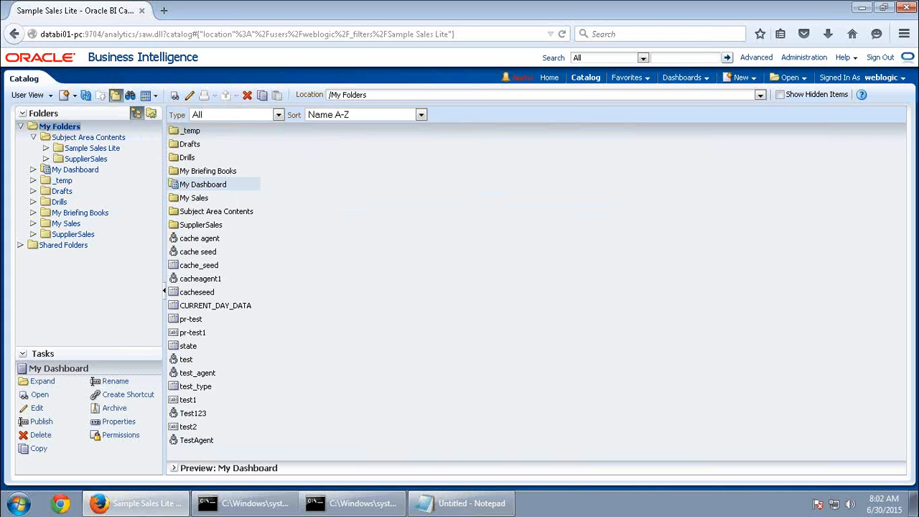
left_click(155, 96)
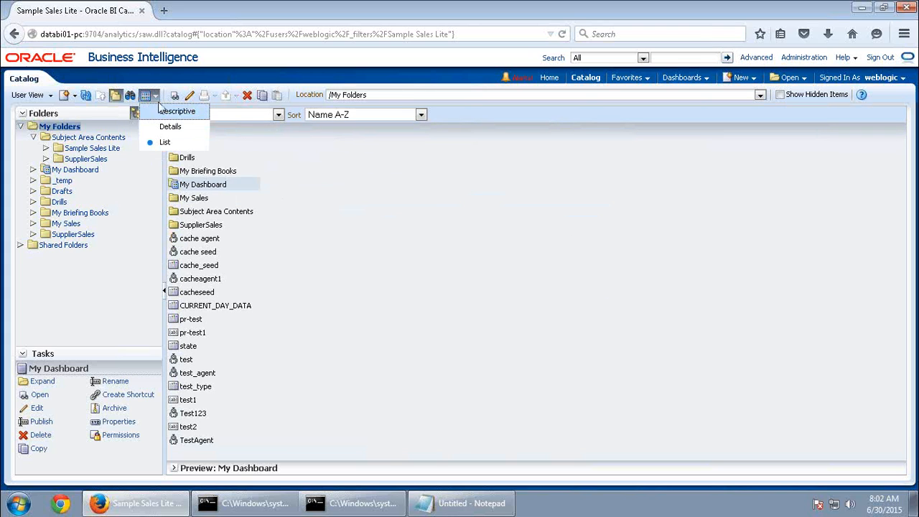
left_click(171, 112)
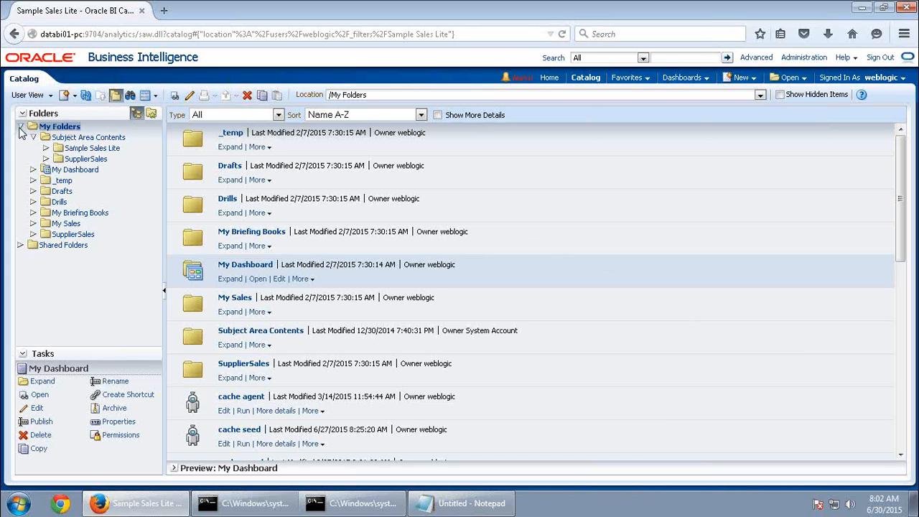
Search My Folders for 'Sales' restricted to Analysis items, returning 15 results
left_click(130, 97)
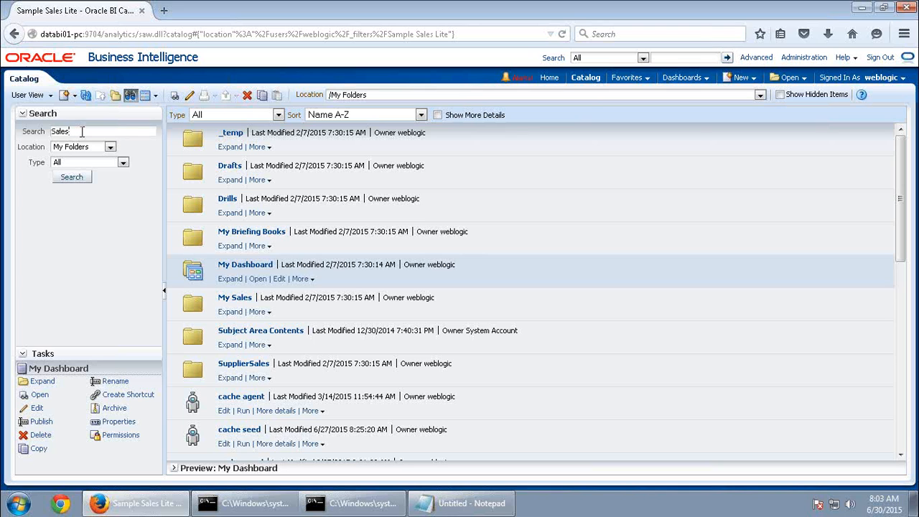
left_click(78, 177)
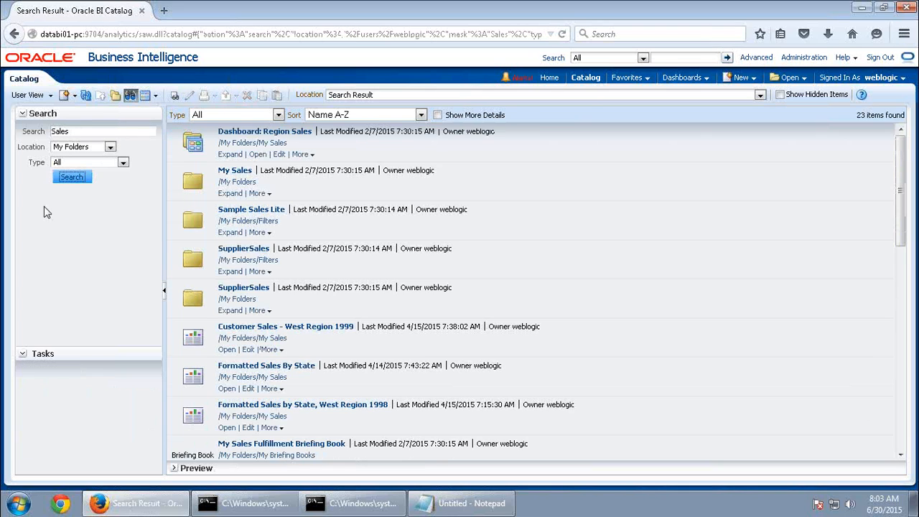
left_click(82, 163)
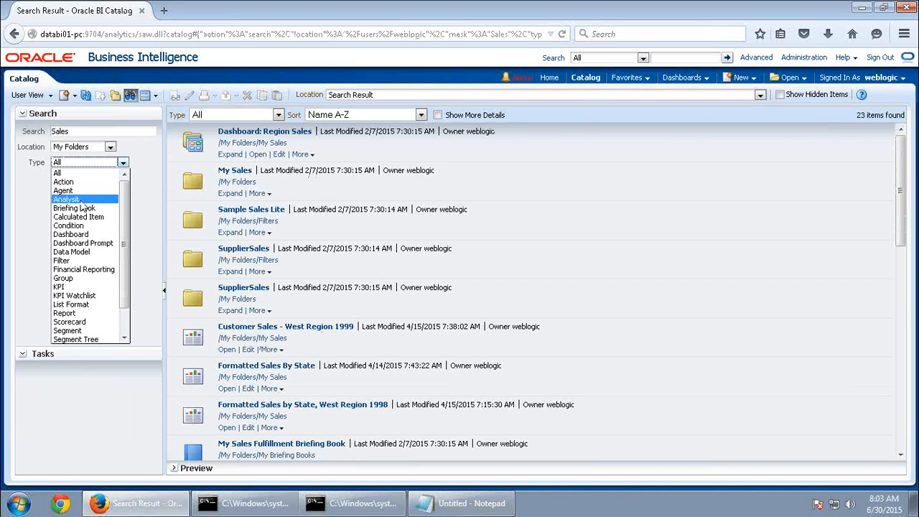
left_click(68, 199)
left_click(72, 178)
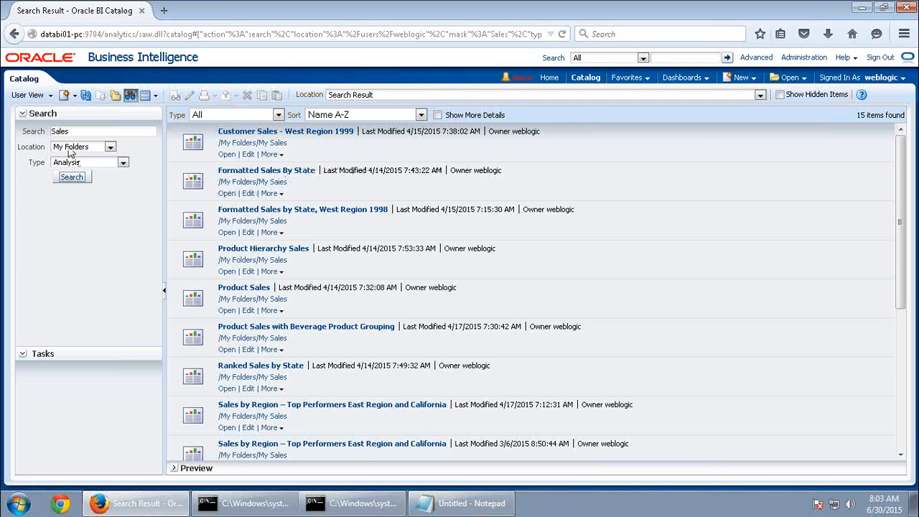
scroll(425, 353, "down", 5)
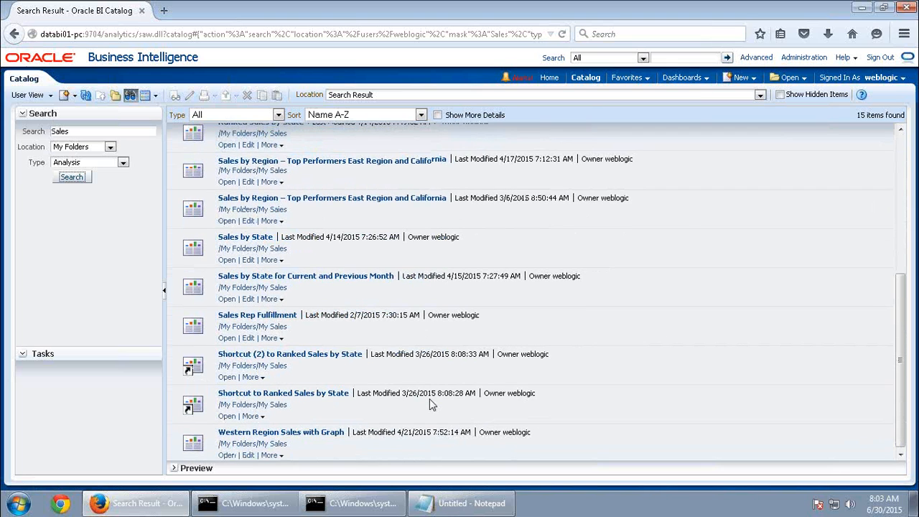
scroll(427, 399, "up", 5)
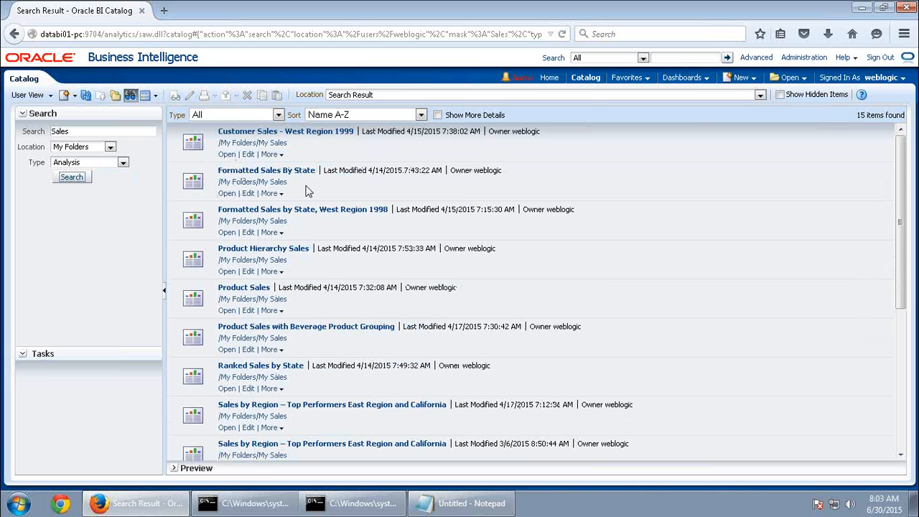
Change the search term to 'Formatted Sales By State', returning two analyses in My Sales
left_click_drag(81, 132, 24, 130)
type("Formatted")
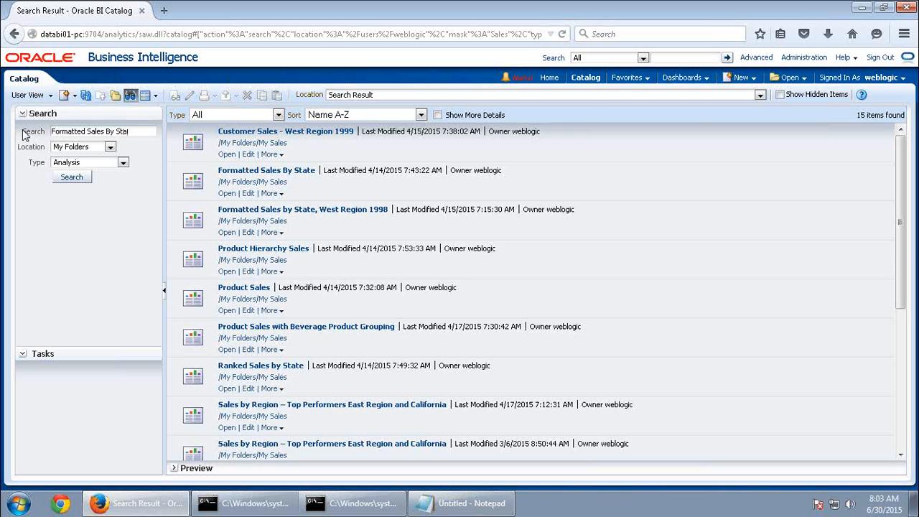
left_click(72, 177)
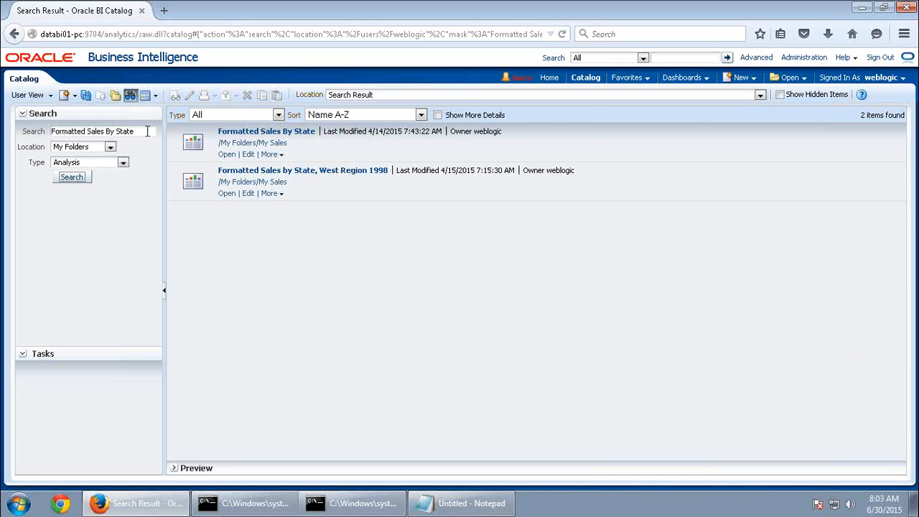
Copy 'Formatted Sales By State' into the header catalog search box
left_click_drag(149, 132, 29, 141)
key("ctrl+c")
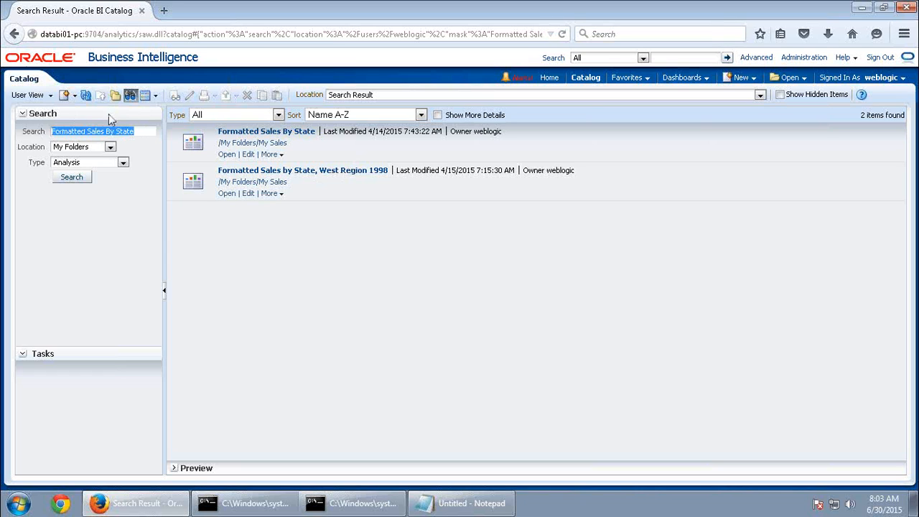
left_click(660, 58)
key("ctrl+v")
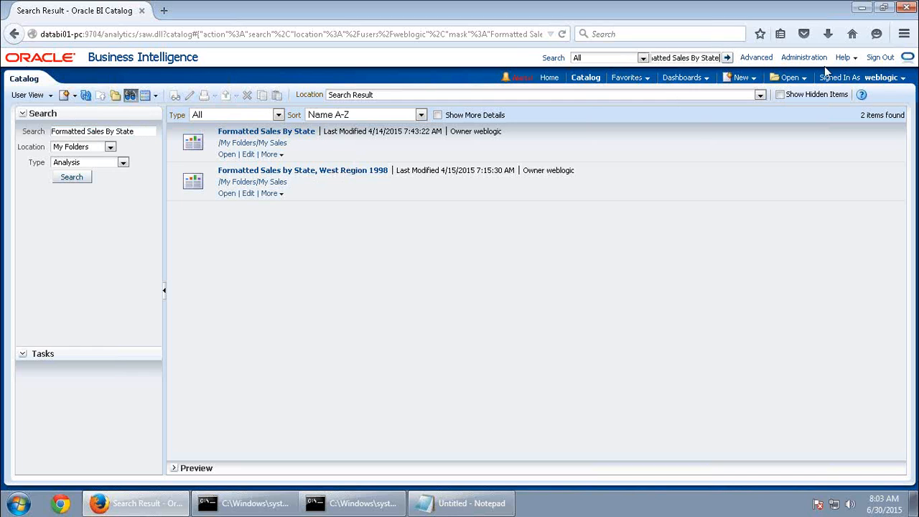
Run the catalog-wide search, then restrict Location to Shared Folders, leaving one analysis in /Shared Folders/weblogic
left_click(727, 58)
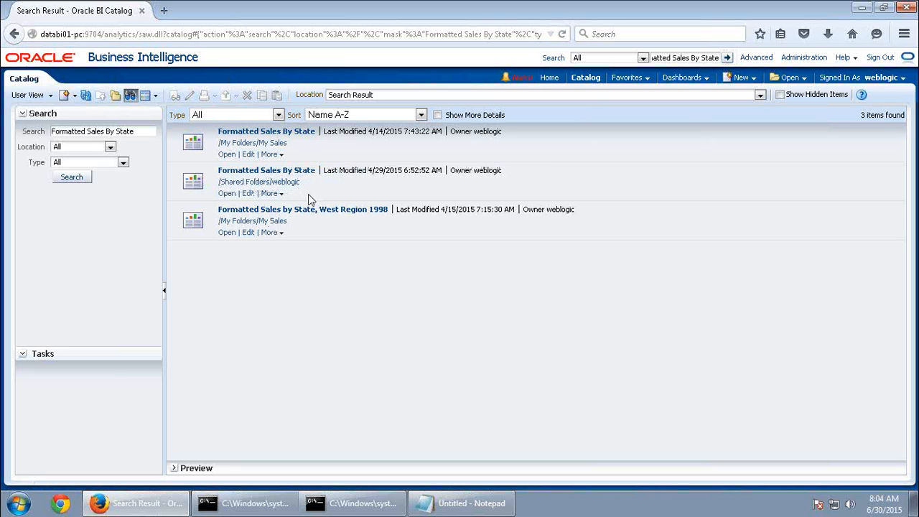
left_click(110, 146)
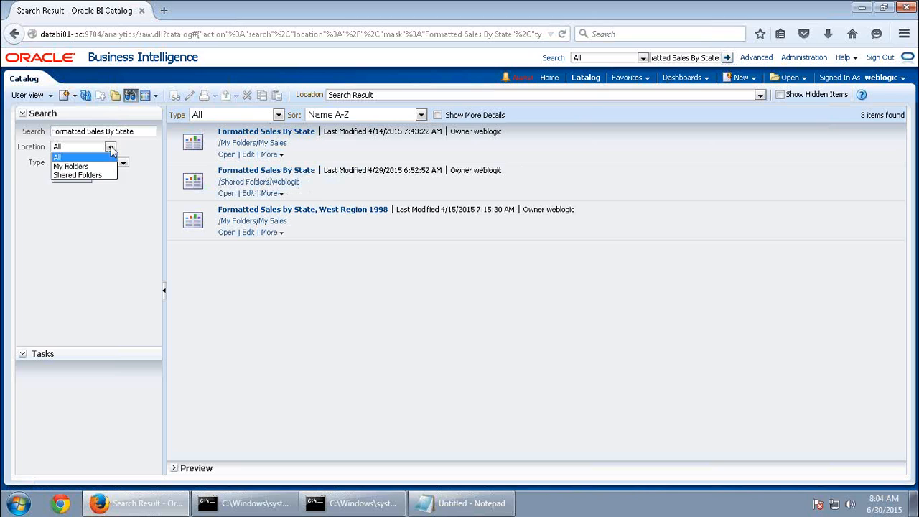
left_click(91, 177)
left_click(78, 178)
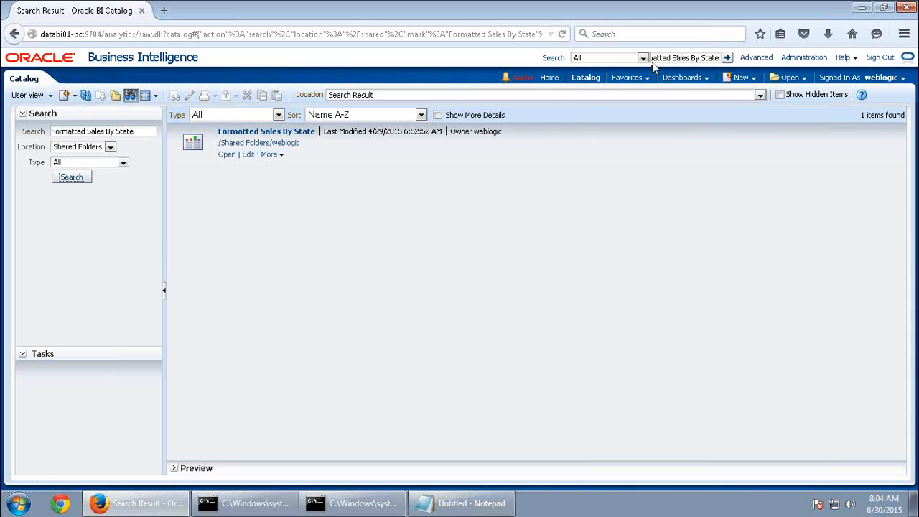
left_click_drag(654, 60, 785, 60)
left_click(530, 226)
Review the item Type choices for the search, leaving them unchanged
left_click(69, 164)
scroll(99, 216, "down", 1)
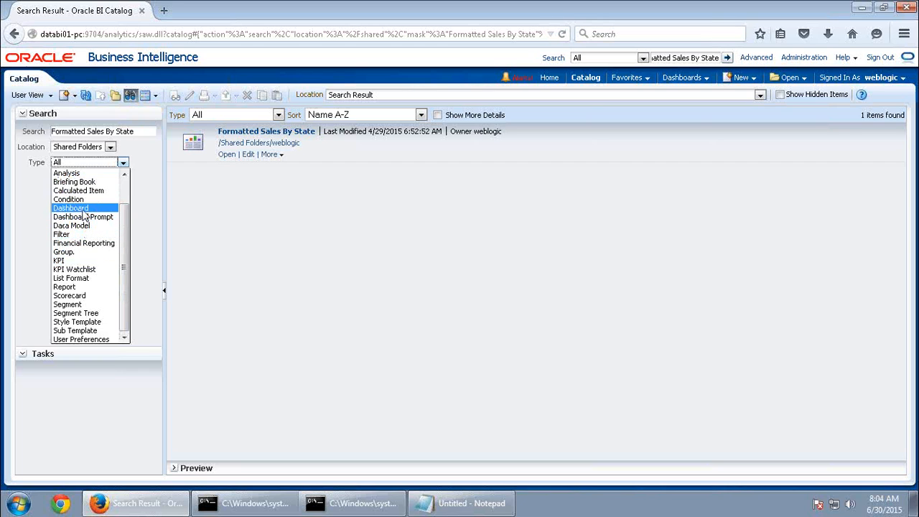
left_click(278, 275)
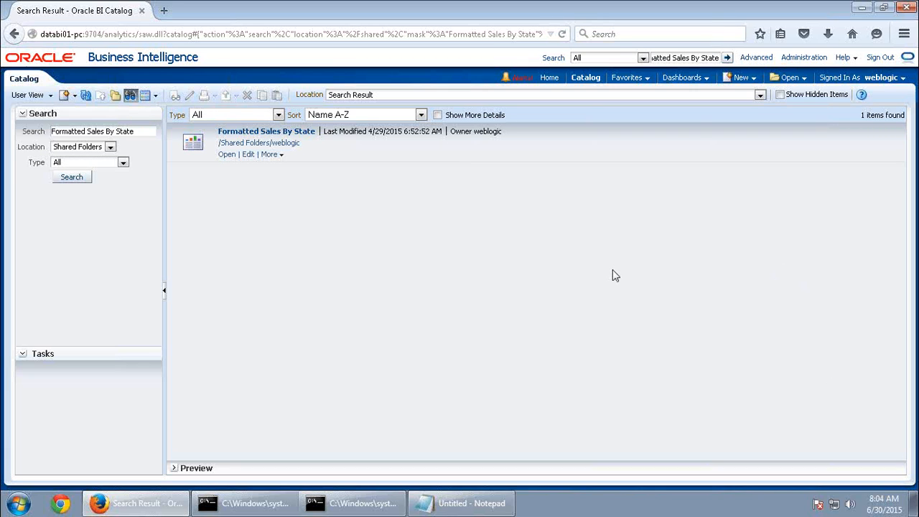
left_click(744, 79)
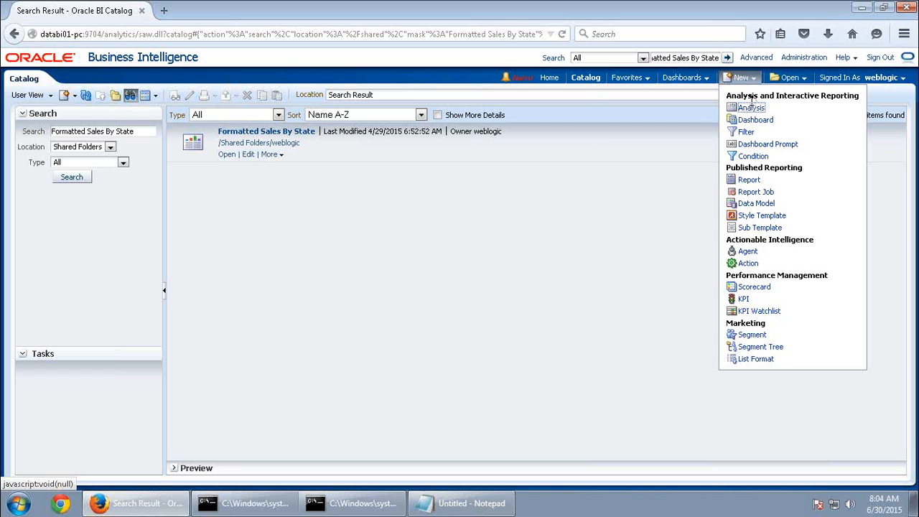
Create a new SupplierSales analysis with State, Customer and Dollars, and view its Results table
left_click(751, 108)
left_click(733, 133)
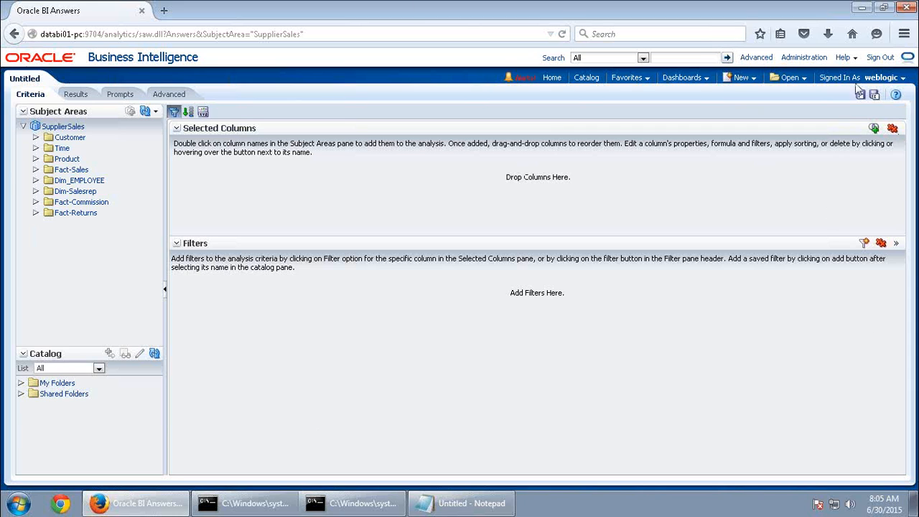
left_click(34, 137)
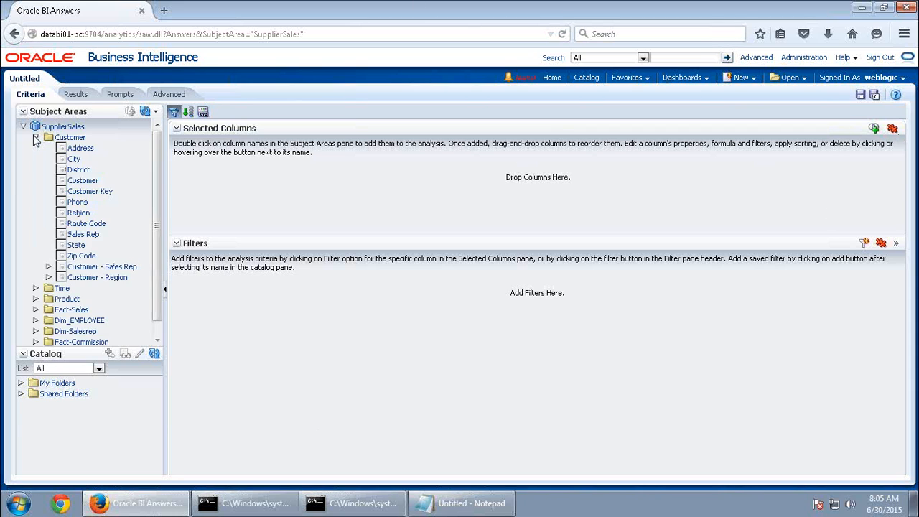
double_click(76, 245)
double_click(86, 180)
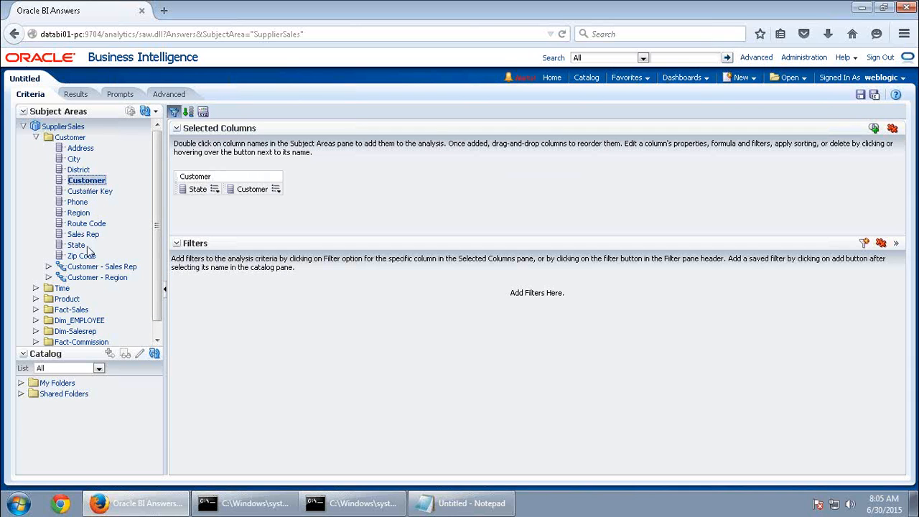
double_click(79, 311)
scroll(100, 266, "down", 2)
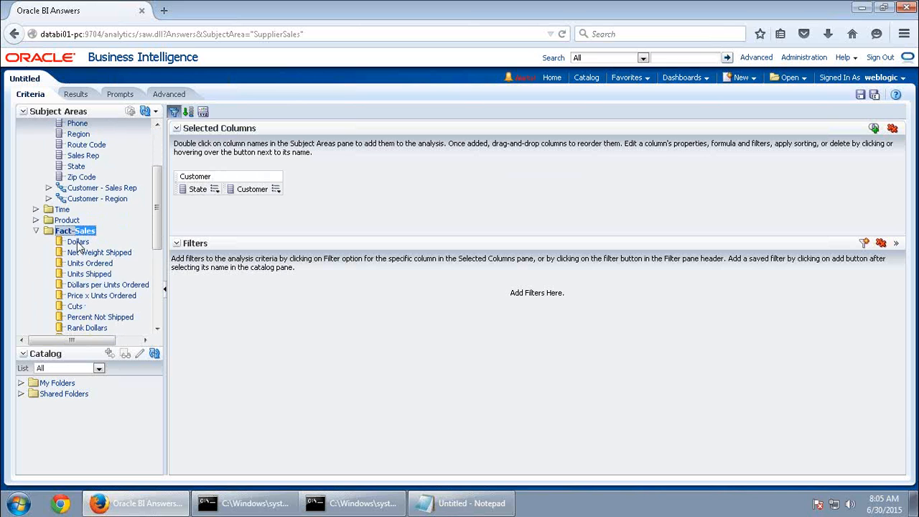
double_click(77, 242)
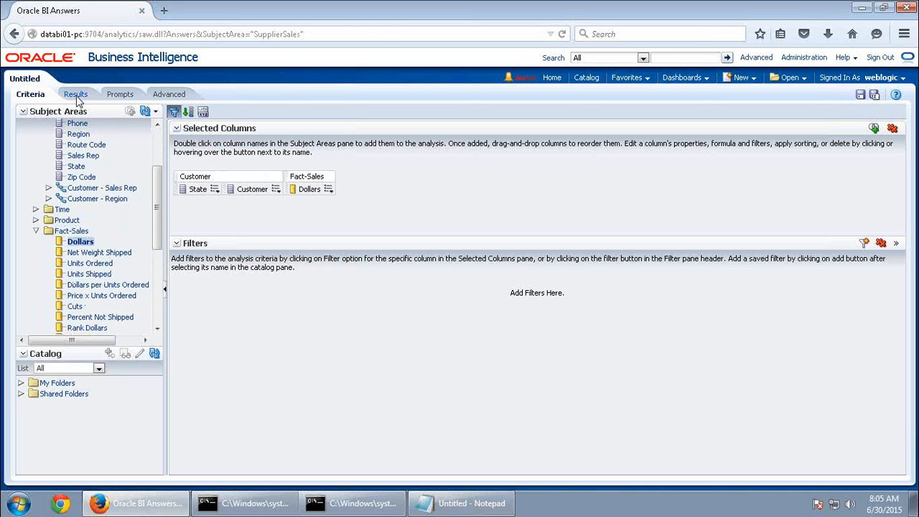
left_click(75, 95)
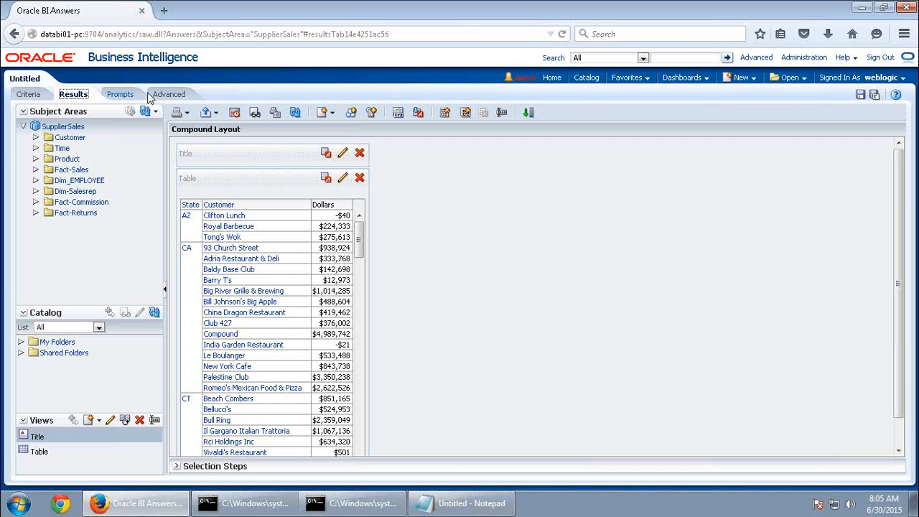
mouse_move(527, 6)
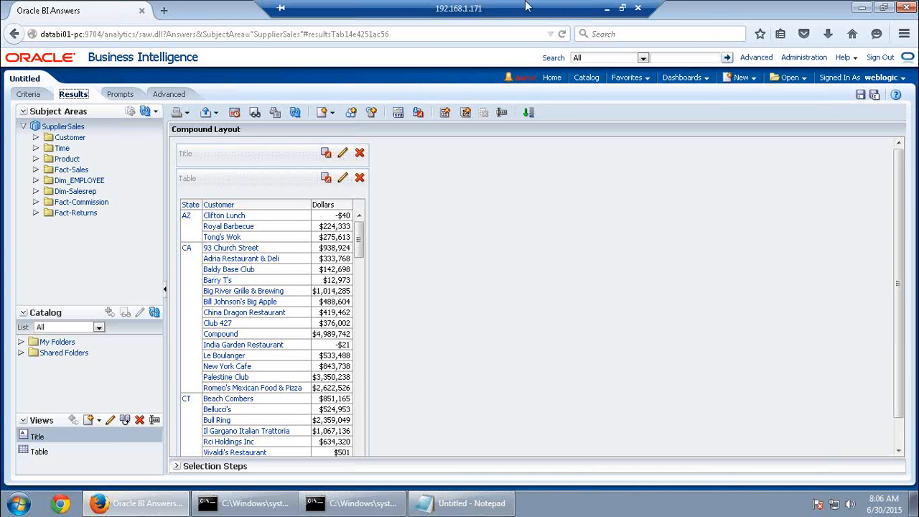
left_click(607, 8)
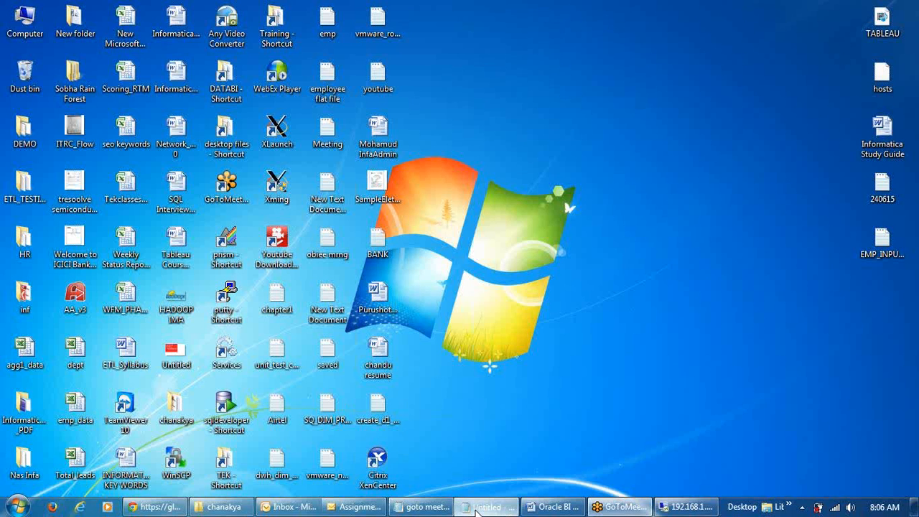
left_click(476, 507)
left_click_drag(98, 46, 3, 49)
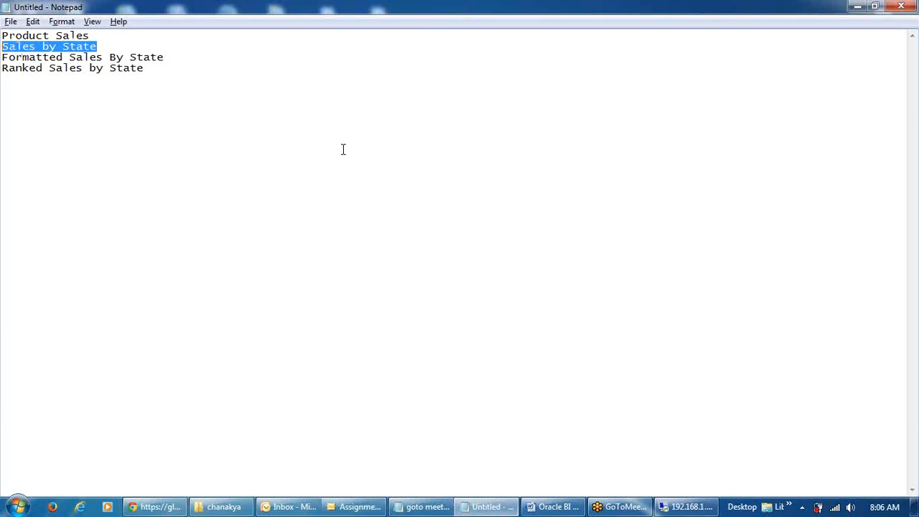
left_click(686, 507)
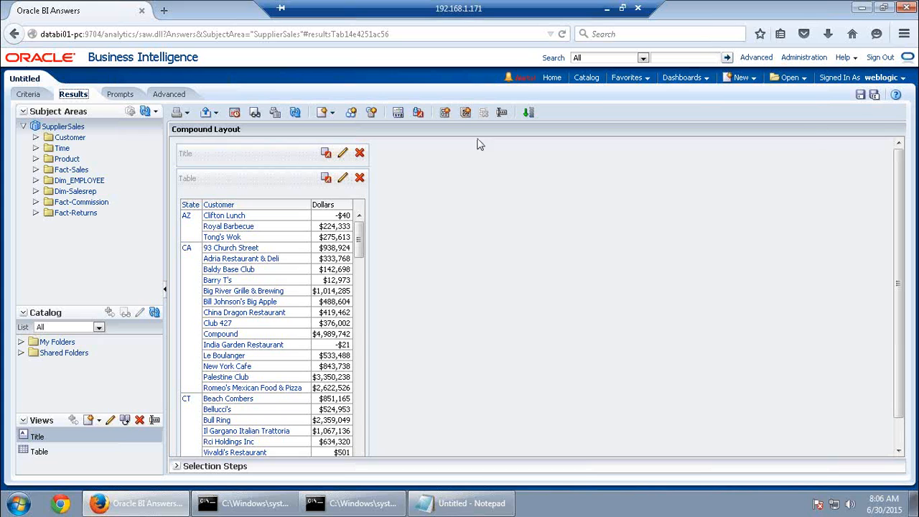
Start saving the analysis and choose My Folders > My Sales as its location
left_click(861, 96)
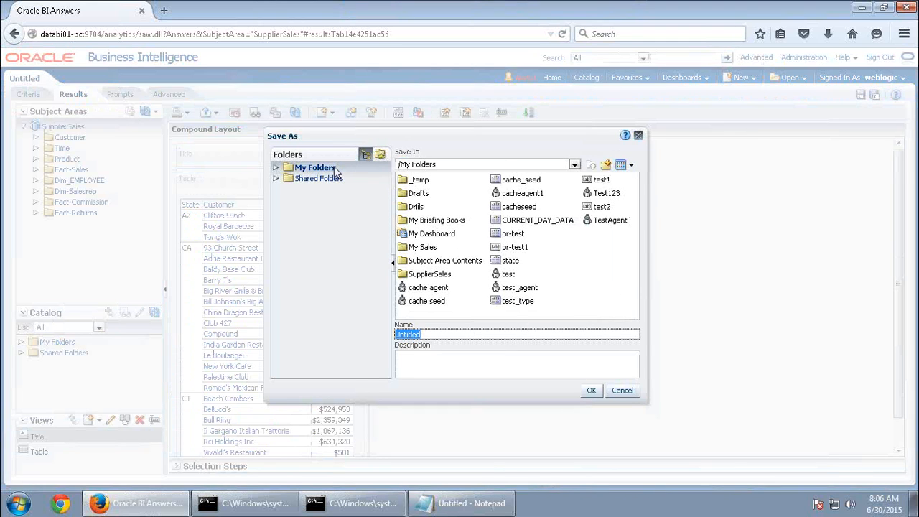
double_click(426, 248)
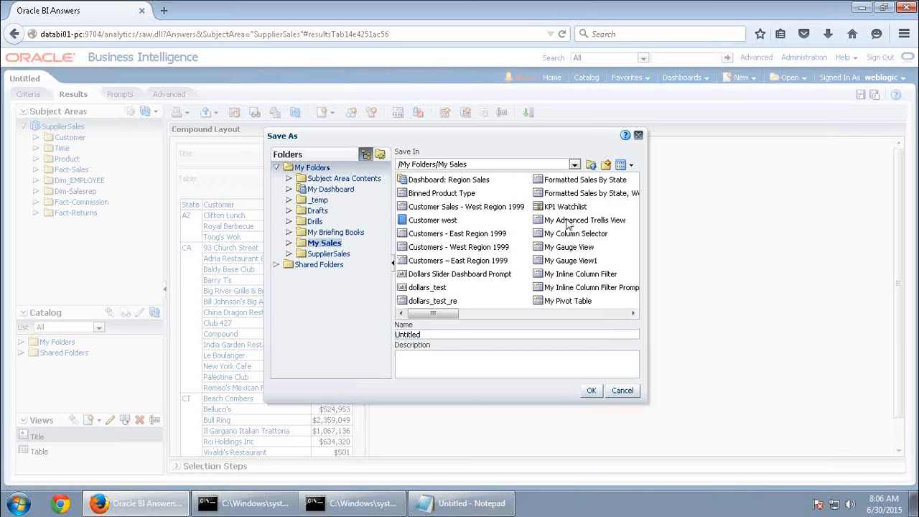
left_click(590, 164)
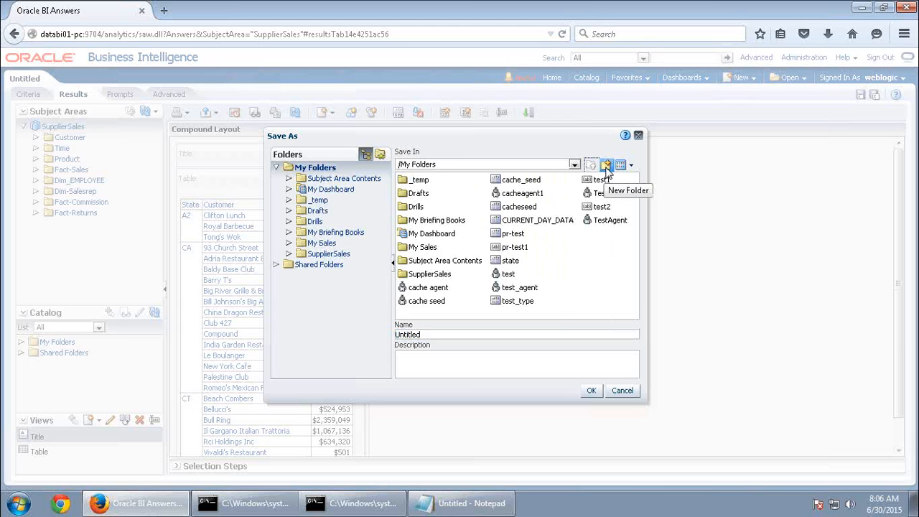
left_click(606, 166)
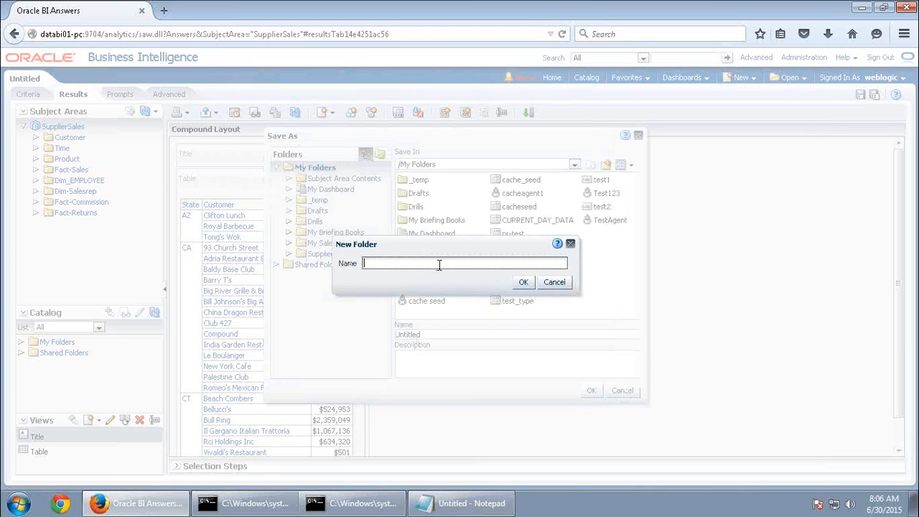
left_click(562, 286)
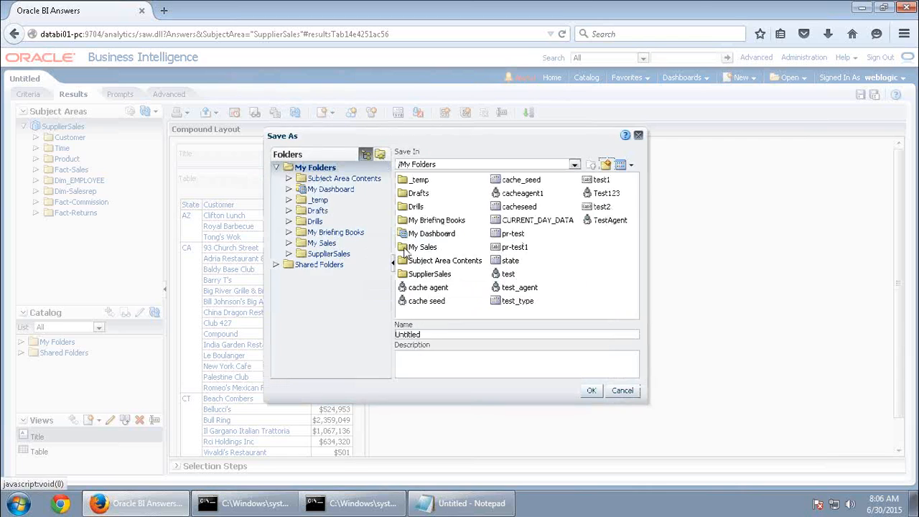
left_click(316, 266)
left_click(311, 167)
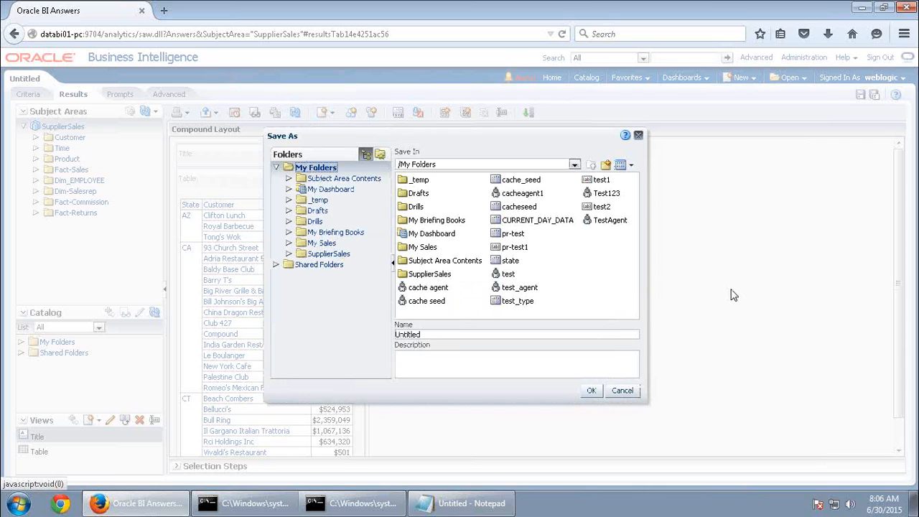
left_click(322, 243)
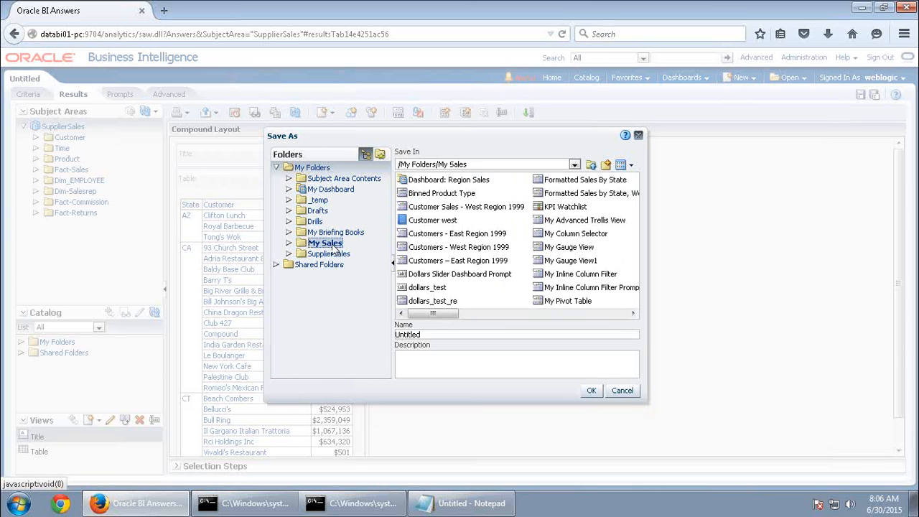
double_click(424, 335)
Name it 'Sales by State', save, and confirm overwriting the existing analysis
key("Home")
type("Sales by State")
key("Delete")
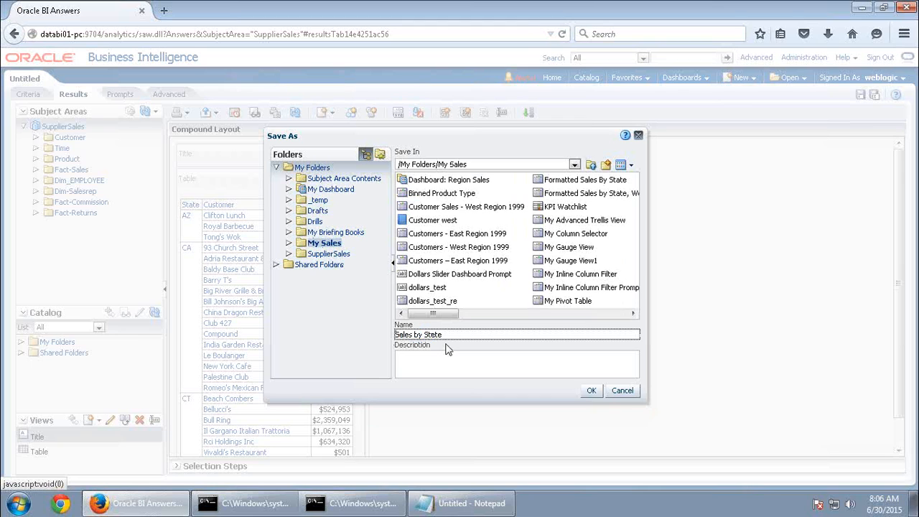
left_click(591, 390)
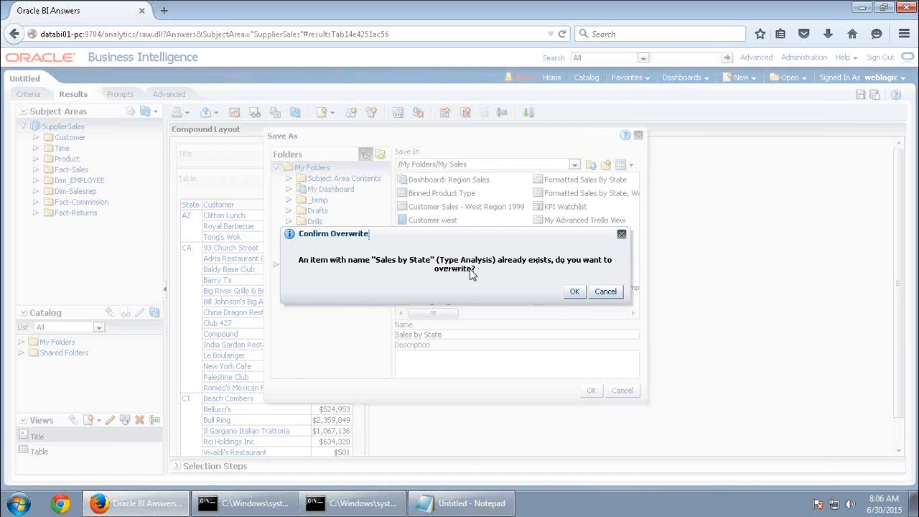
left_click(575, 291)
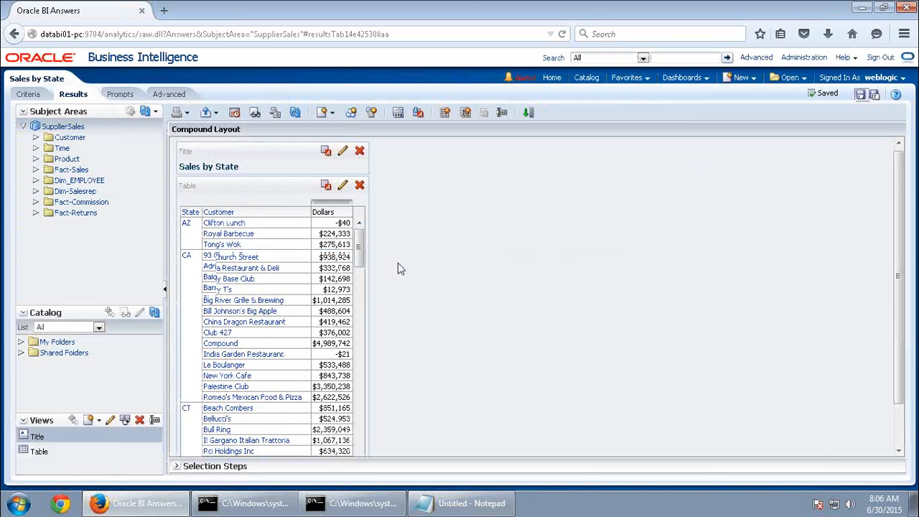
scroll(401, 269, "down", 2)
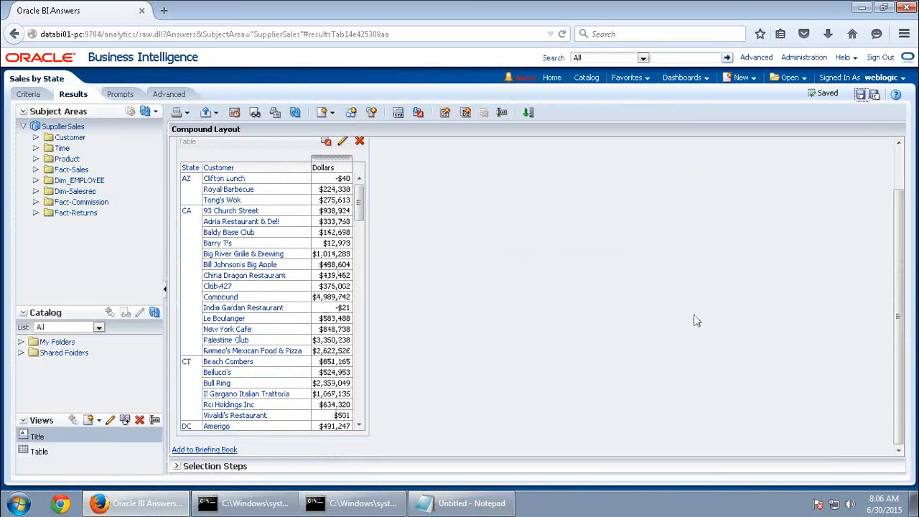
scroll(696, 316, "up", 2)
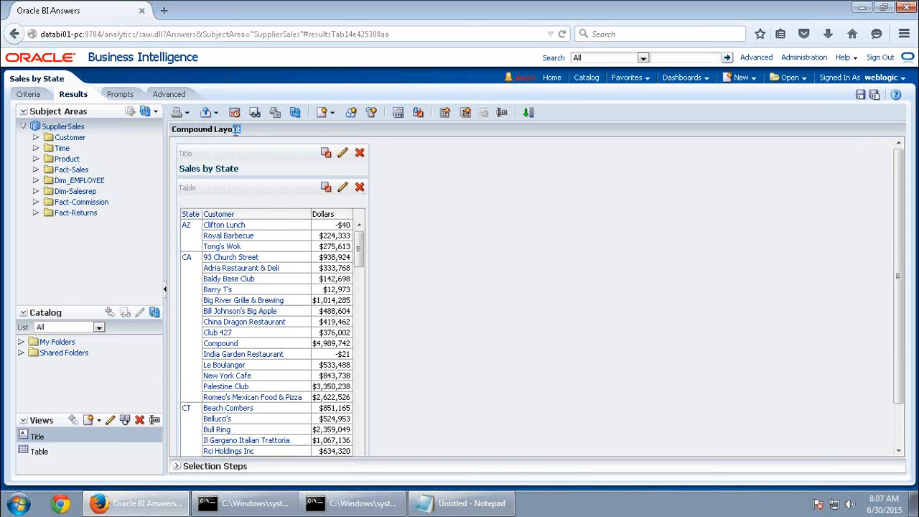
left_click_drag(248, 133, 174, 126)
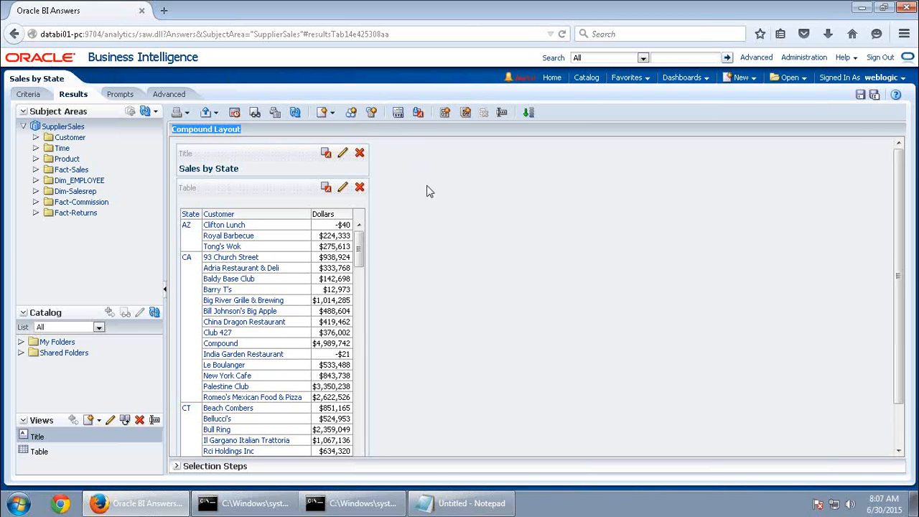
scroll(426, 190, "down", 2)
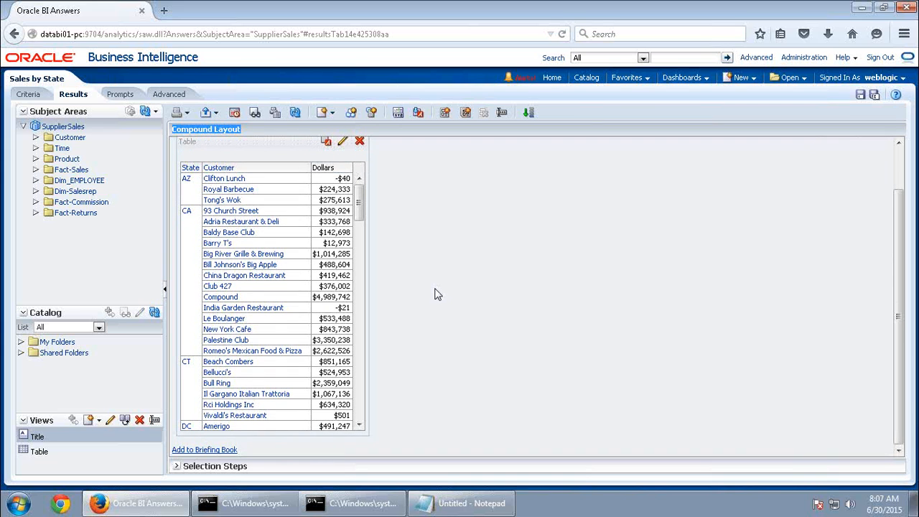
scroll(438, 294, "up", 2)
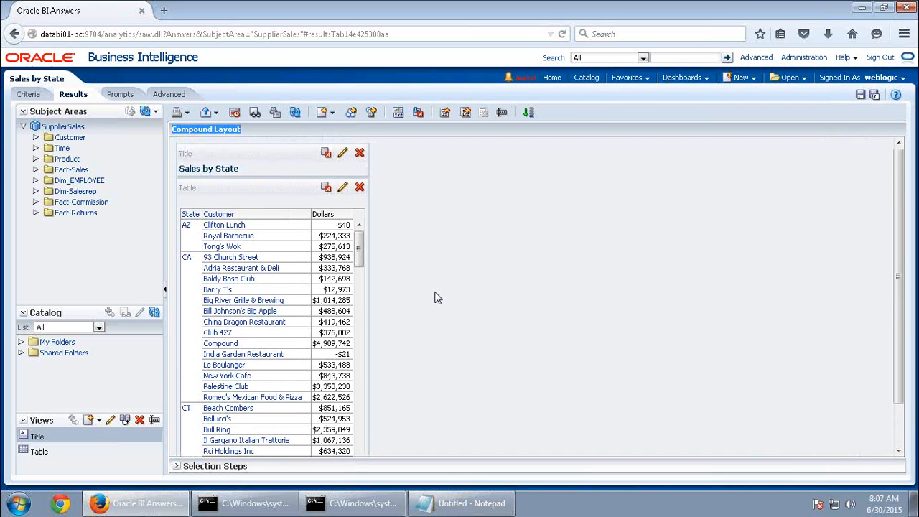
scroll(434, 296, "down", 2)
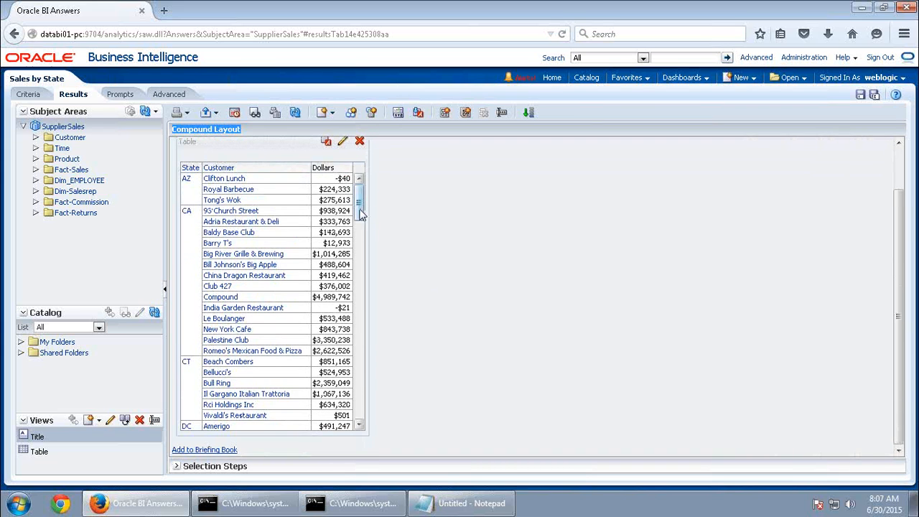
scroll(361, 280, "down", 3)
scroll(361, 293, "down", 10)
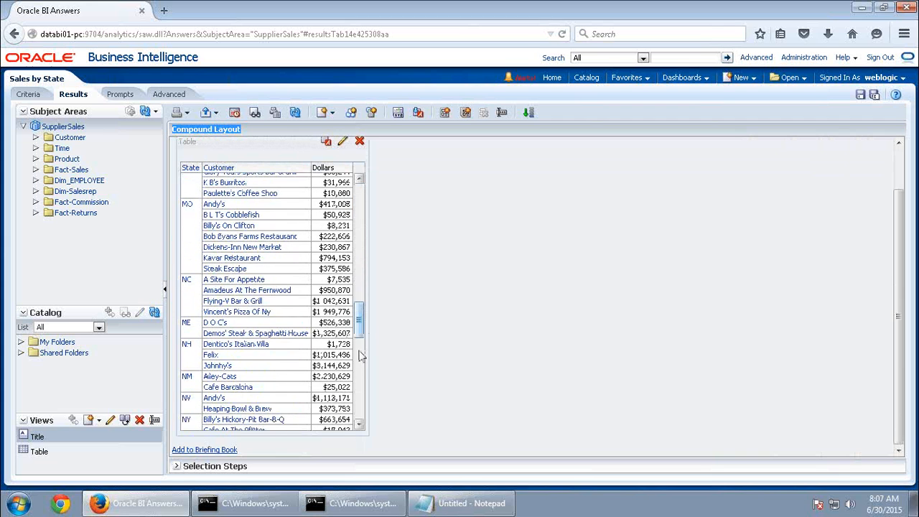
scroll(491, 338, "up", 2)
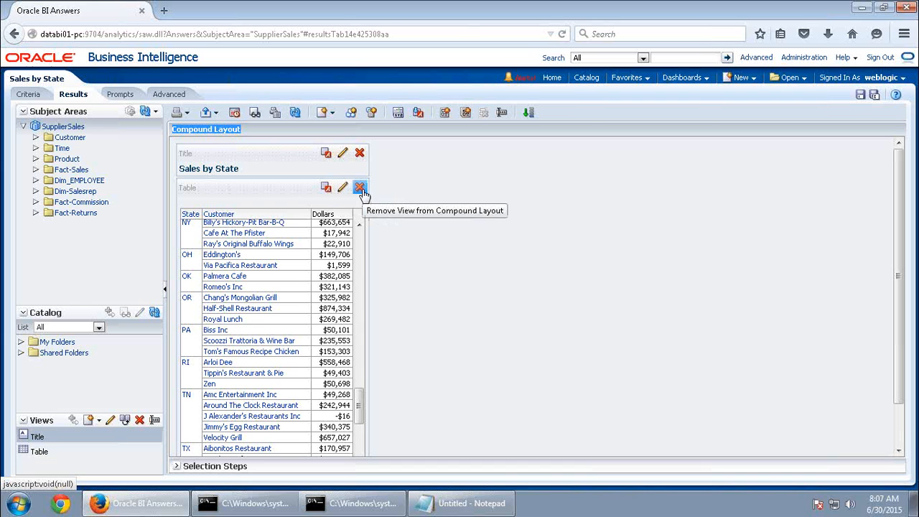
Switch the Sales by State table to content paging with paging controls at the bottom
left_click(343, 188)
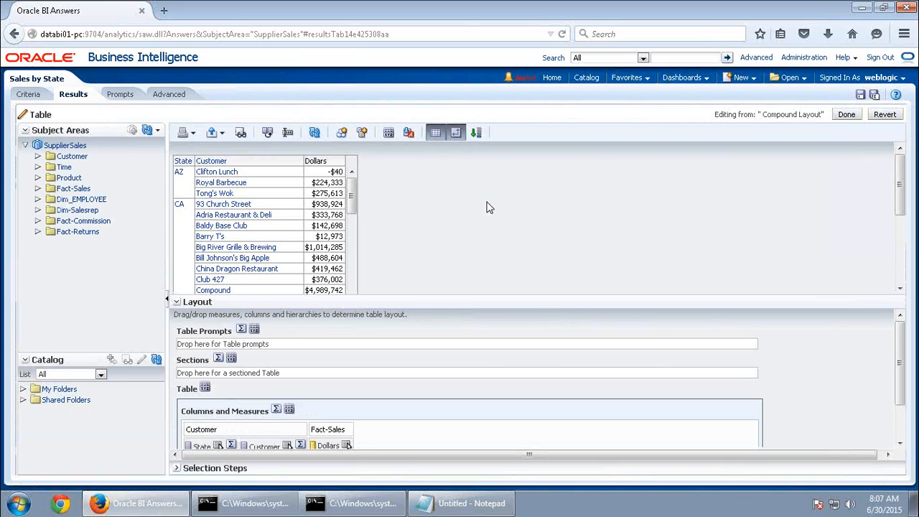
left_click(387, 134)
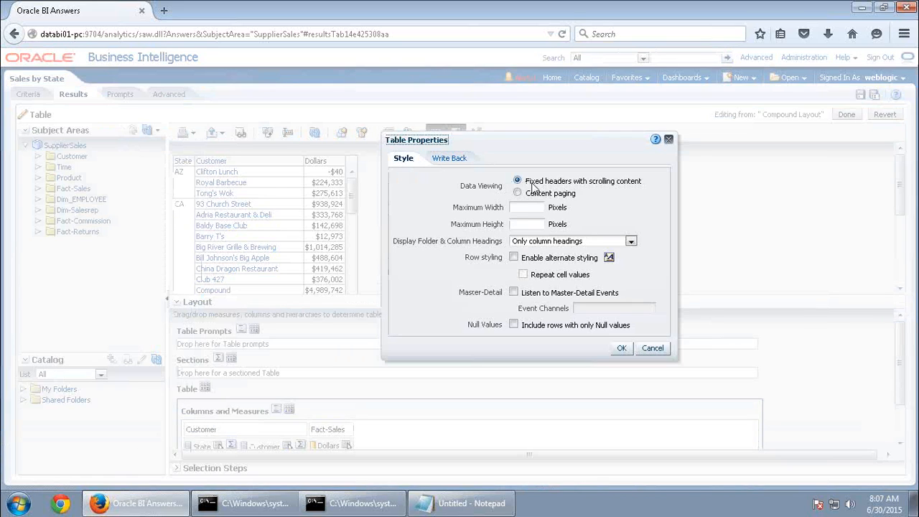
left_click_drag(530, 184, 645, 183)
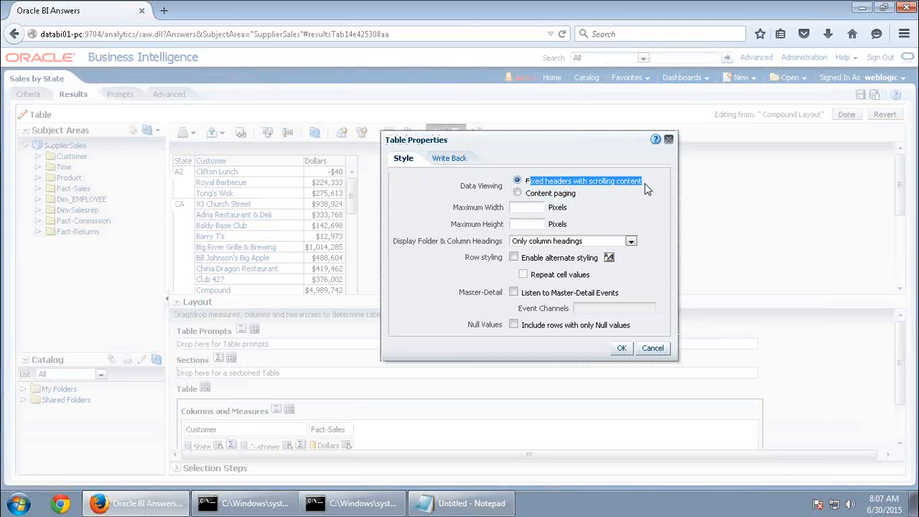
left_click(564, 203)
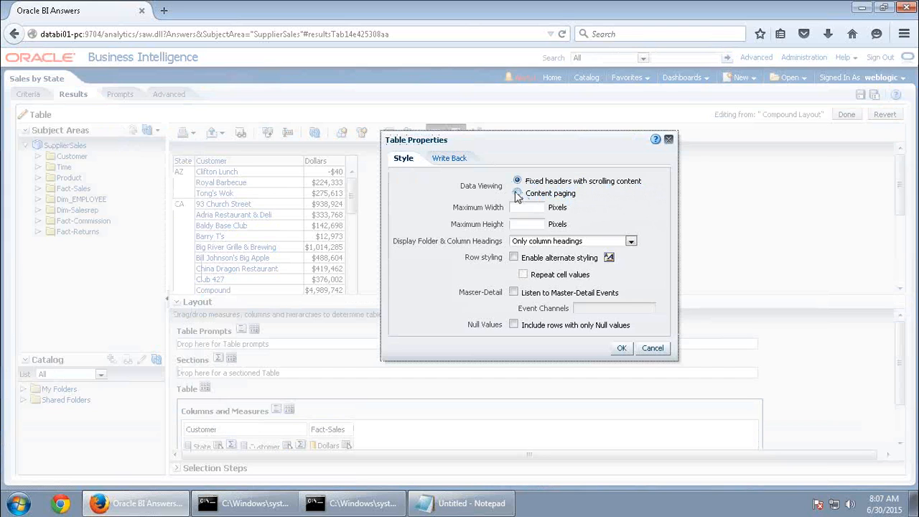
left_click(517, 193)
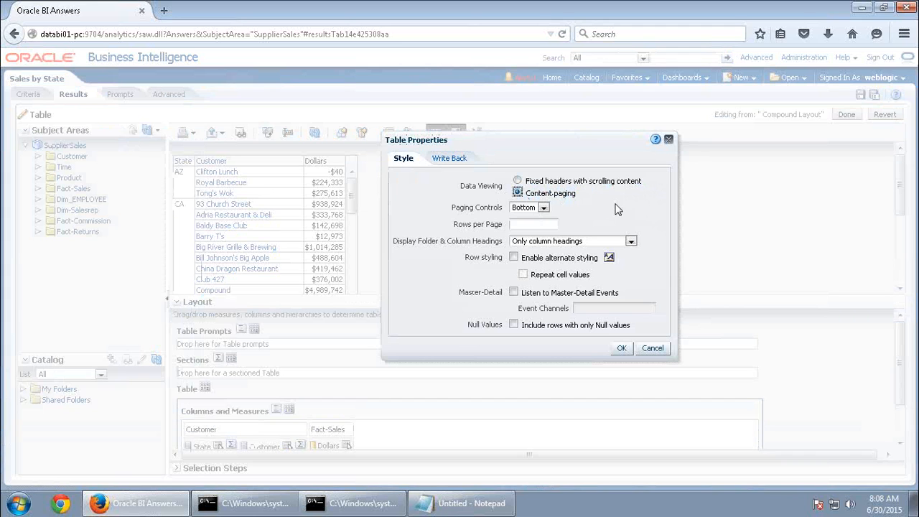
left_click(622, 349)
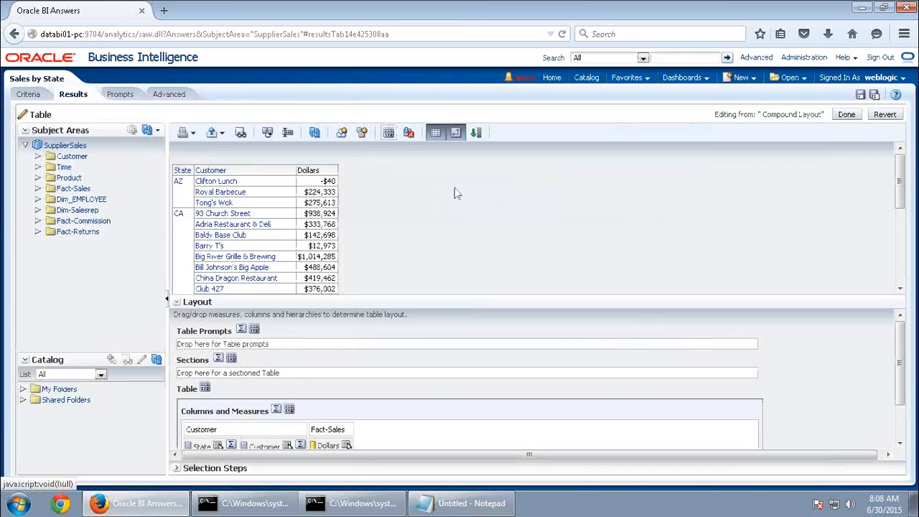
left_click(847, 114)
Display the maximum 500 rows per page so all 186 rows appear together
scroll(523, 330, "down", 2)
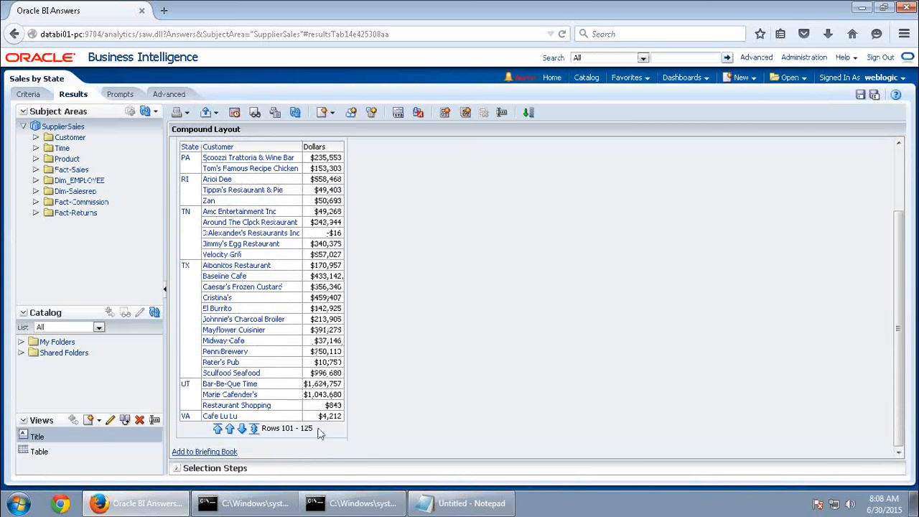
left_click(255, 433)
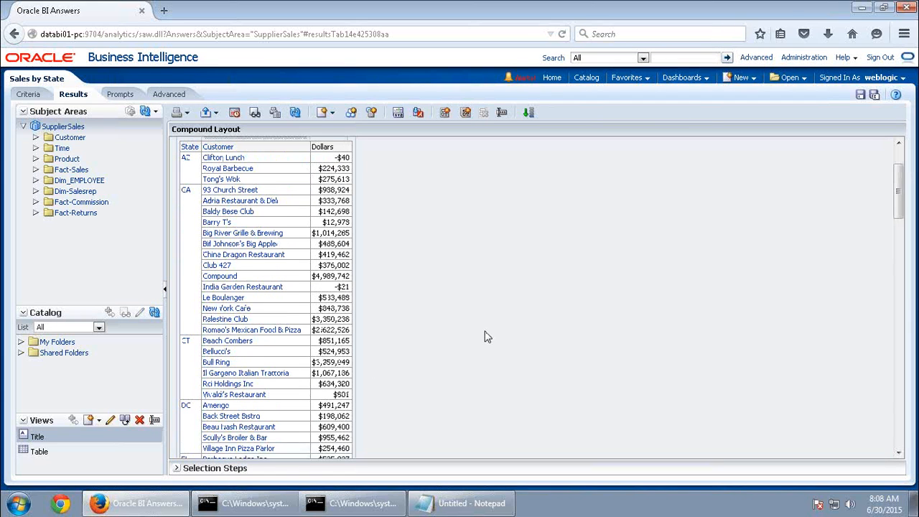
scroll(490, 349, "down", 5)
left_click_drag(898, 230, 898, 428)
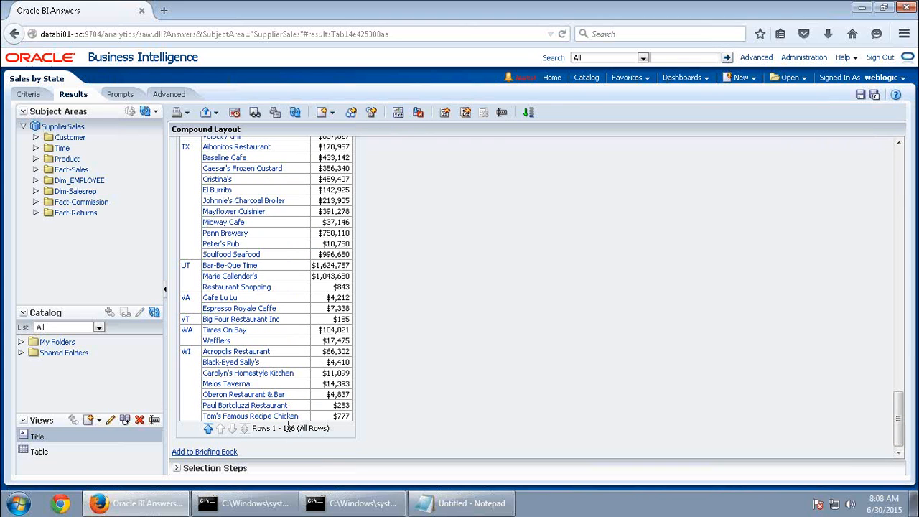
scroll(376, 299, "up", 15)
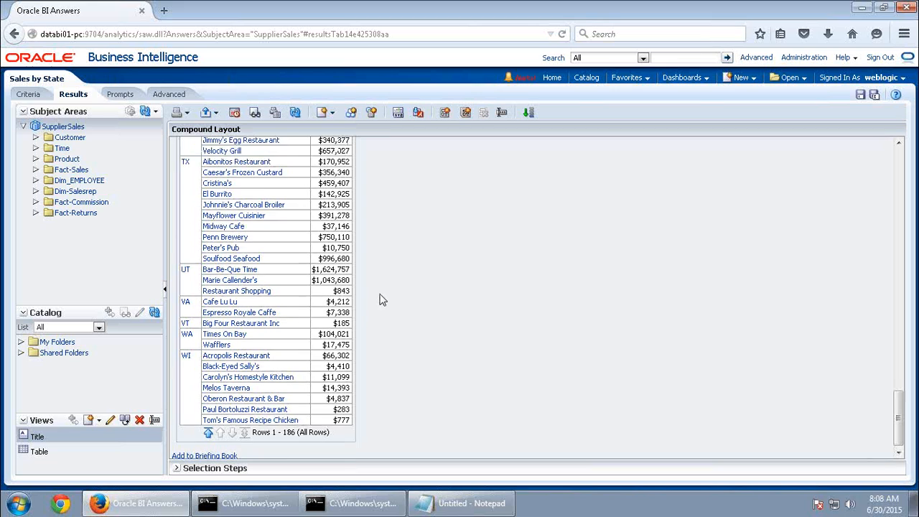
scroll(220, 228, "up", 15)
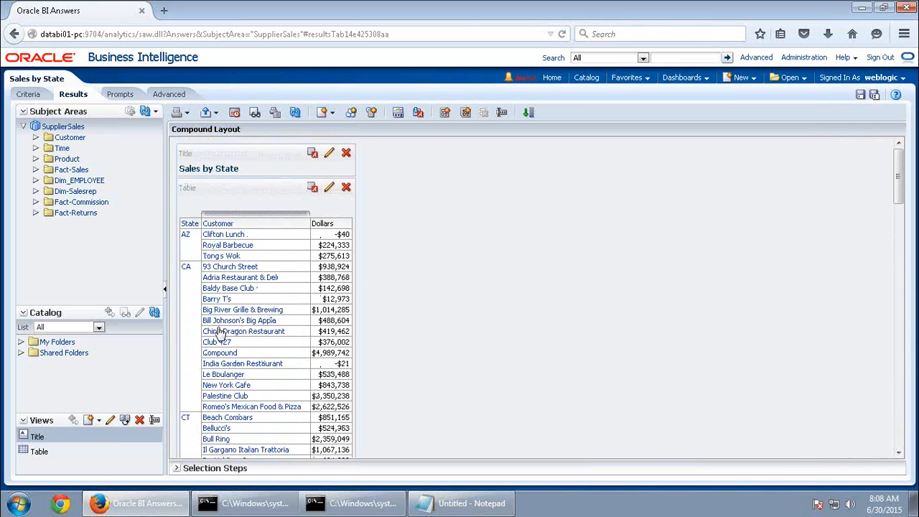
Override the Dollars data format to treat numbers as Number, then view the results
left_click(23, 99)
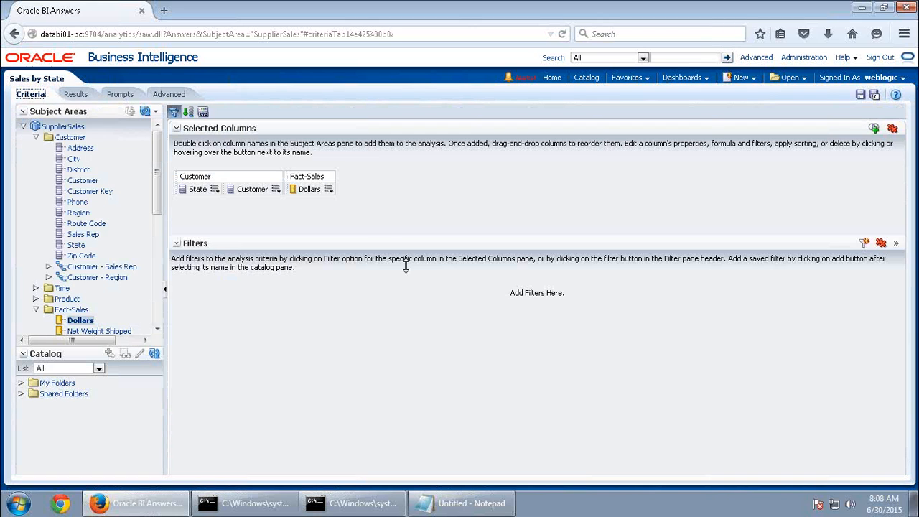
left_click(329, 189)
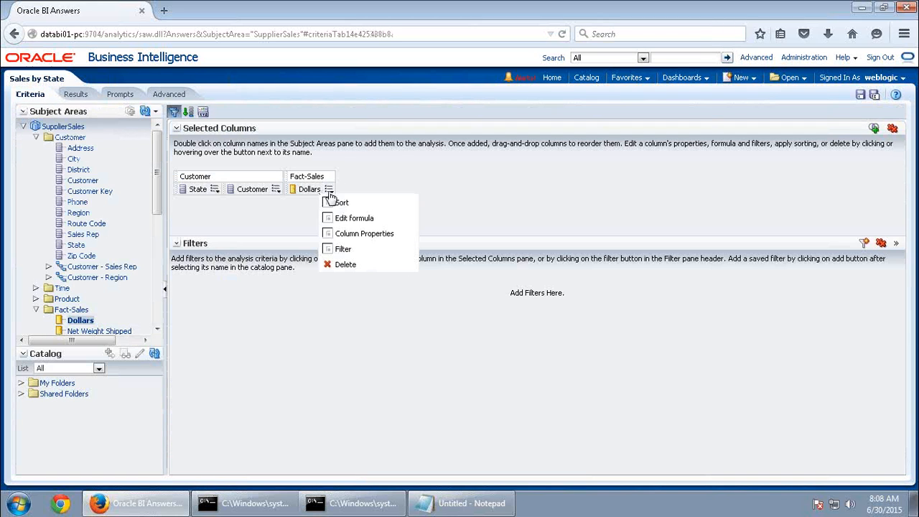
left_click(347, 235)
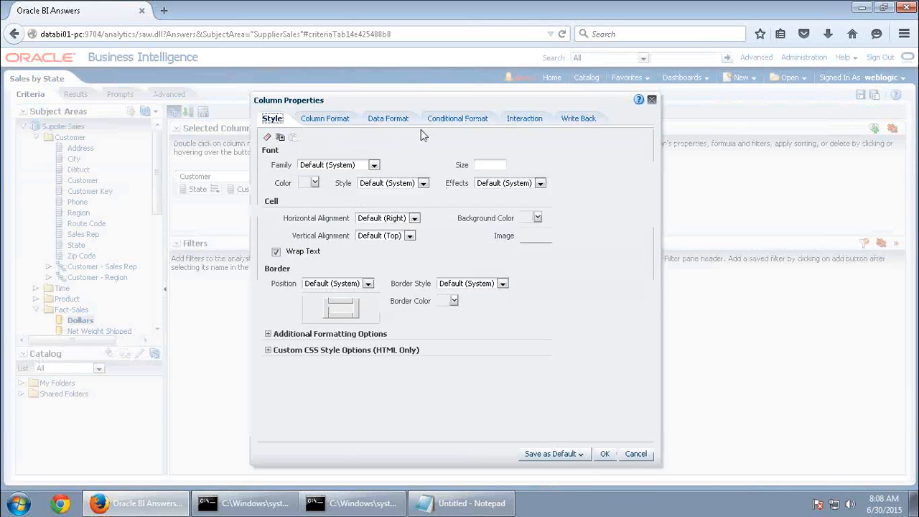
left_click(449, 116)
left_click(380, 119)
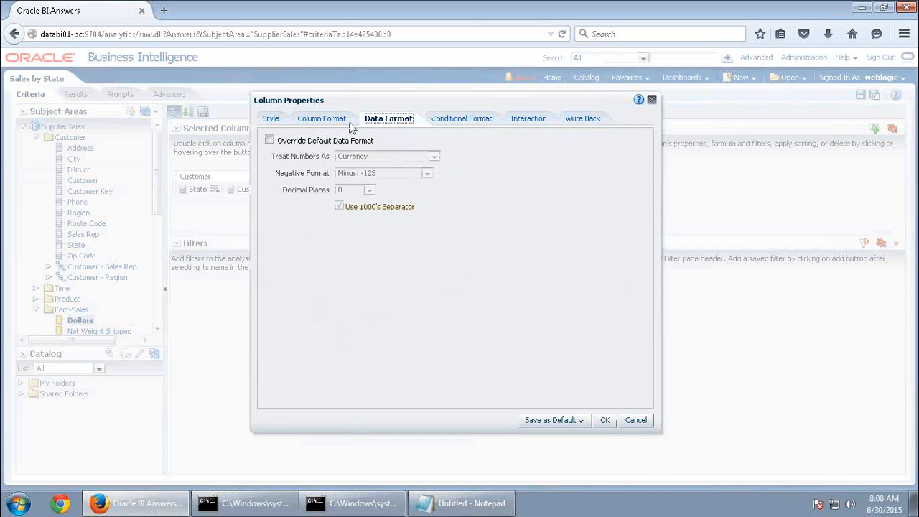
left_click(269, 141)
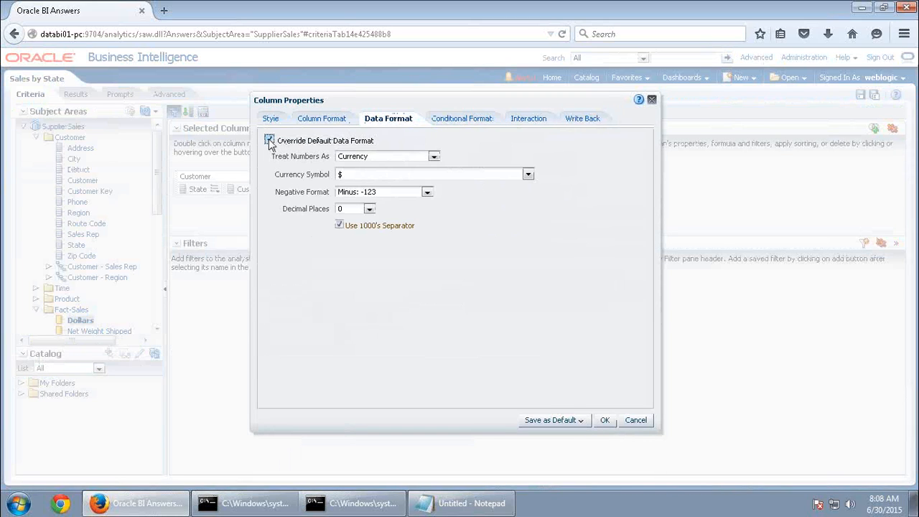
left_click(404, 158)
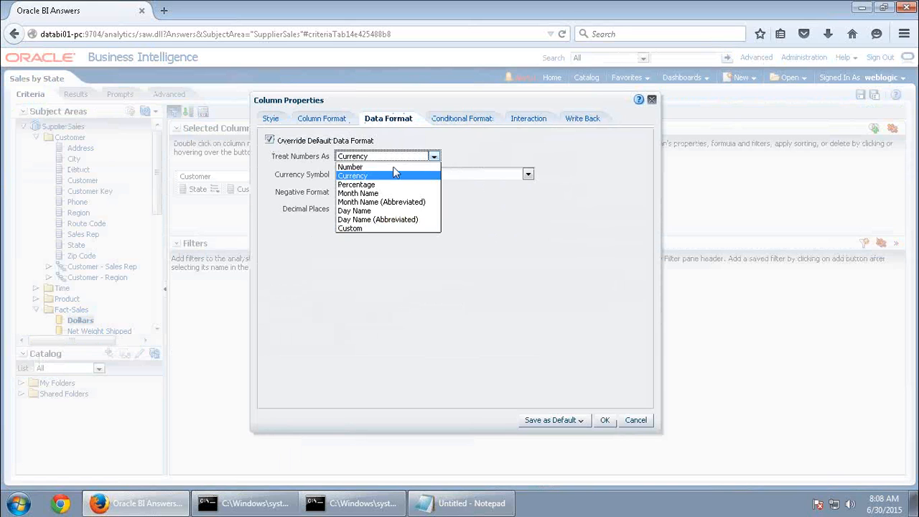
left_click(378, 166)
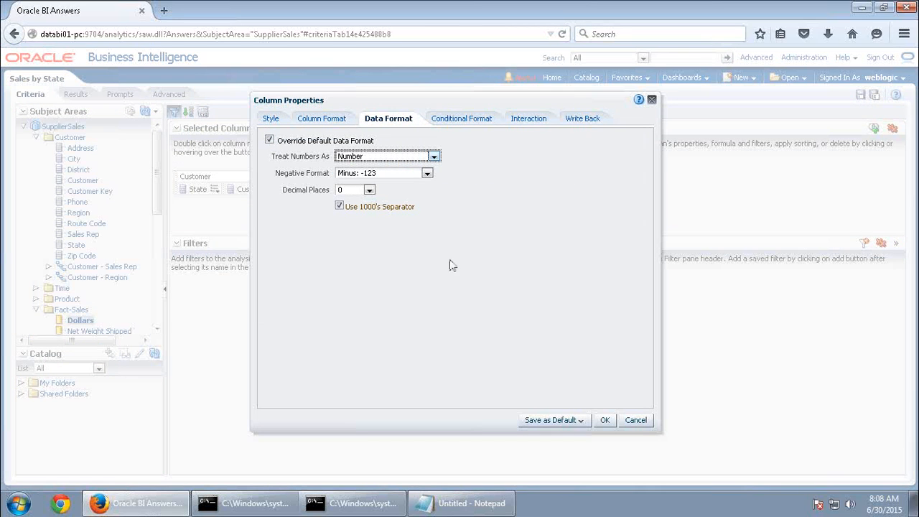
left_click(606, 421)
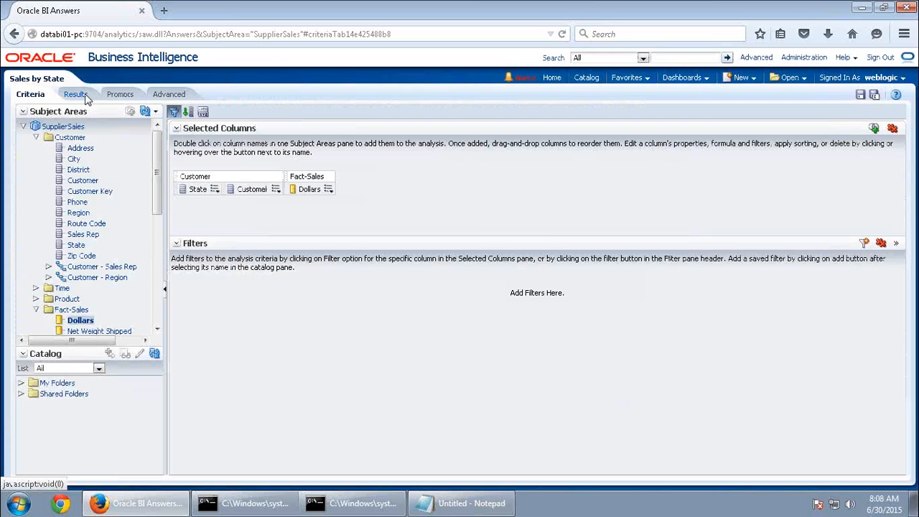
left_click(76, 95)
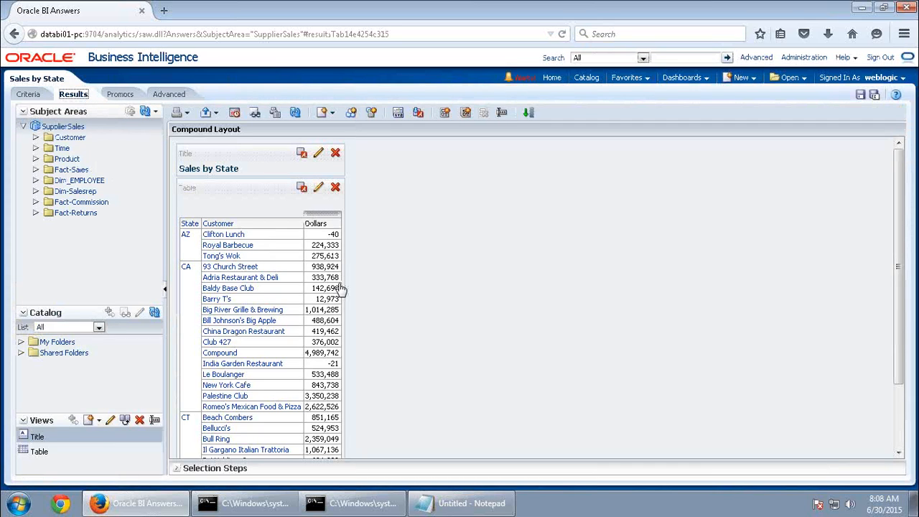
Set Dollars to Currency with the $ symbol and save it as the system-wide Fact-Sales Dollars default
left_click(28, 94)
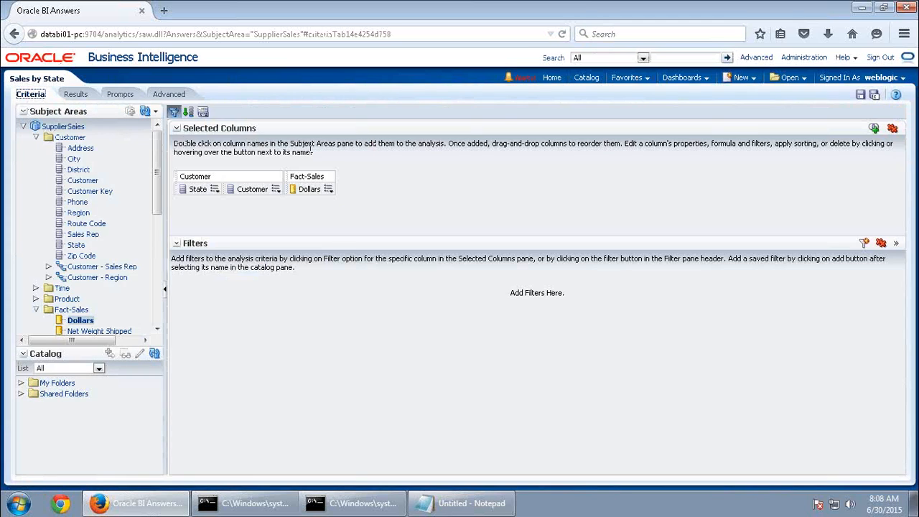
left_click(328, 189)
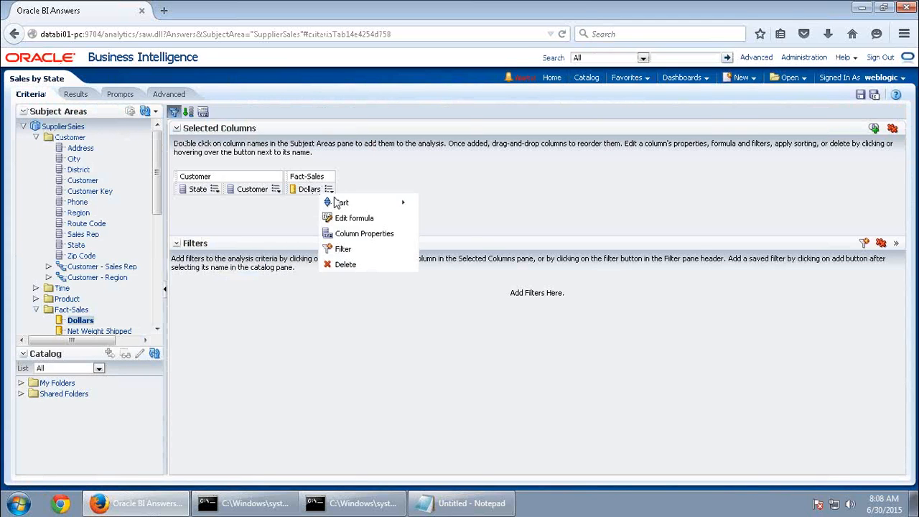
left_click(357, 235)
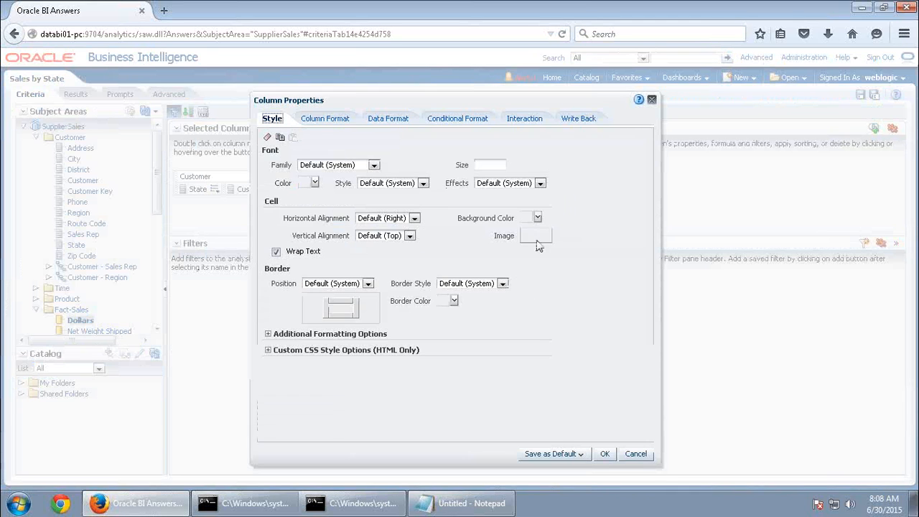
left_click(397, 120)
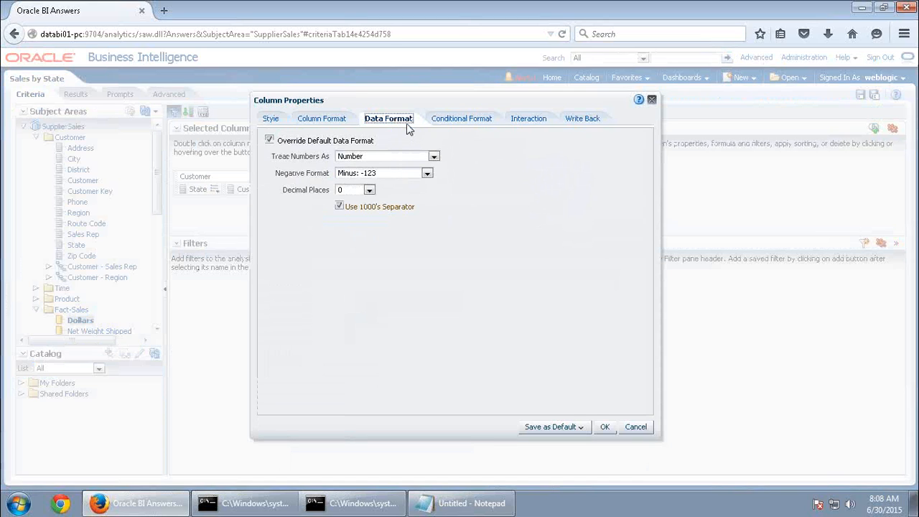
left_click(383, 157)
left_click(377, 176)
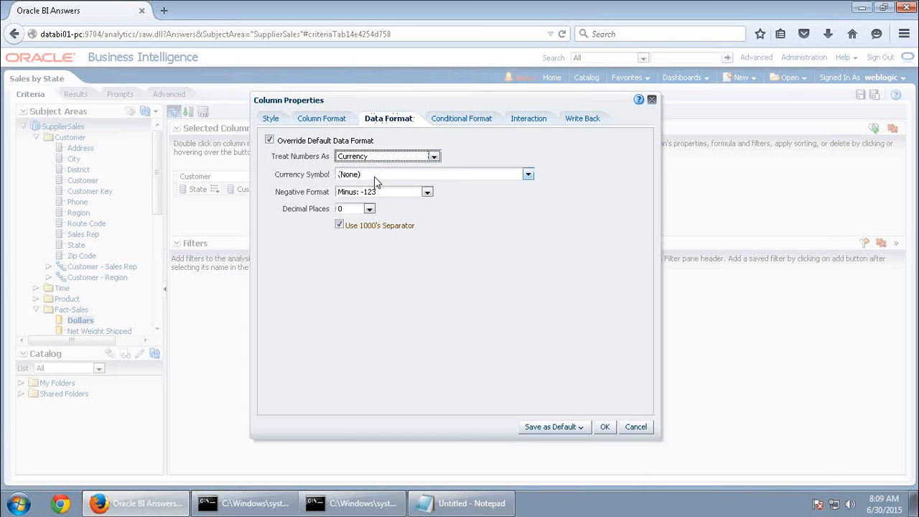
left_click(382, 176)
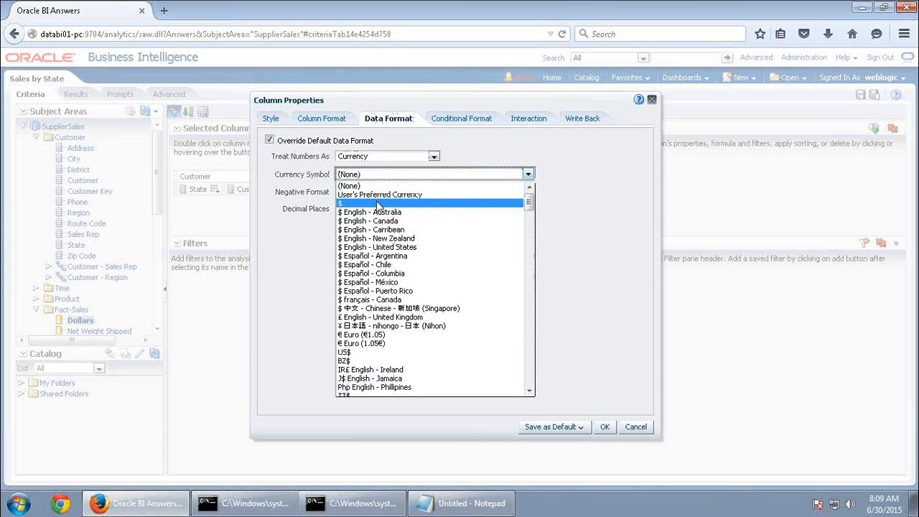
left_click(379, 204)
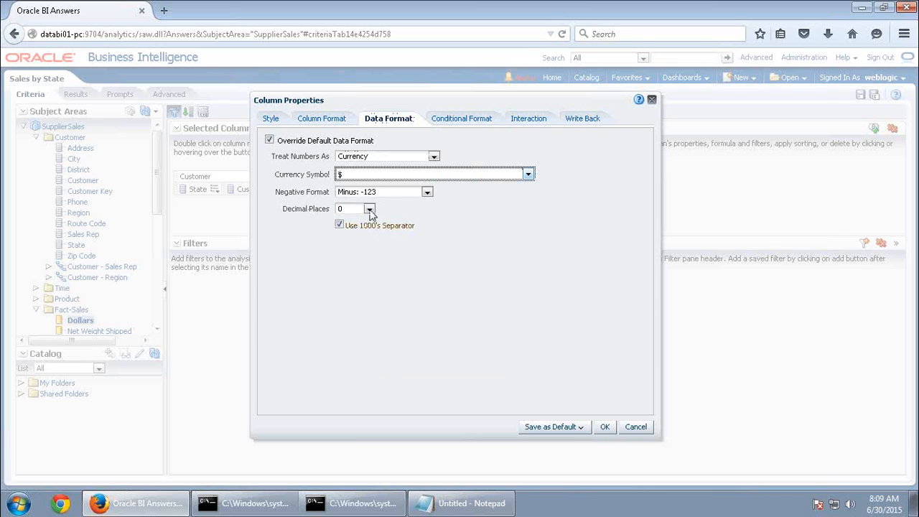
left_click(570, 430)
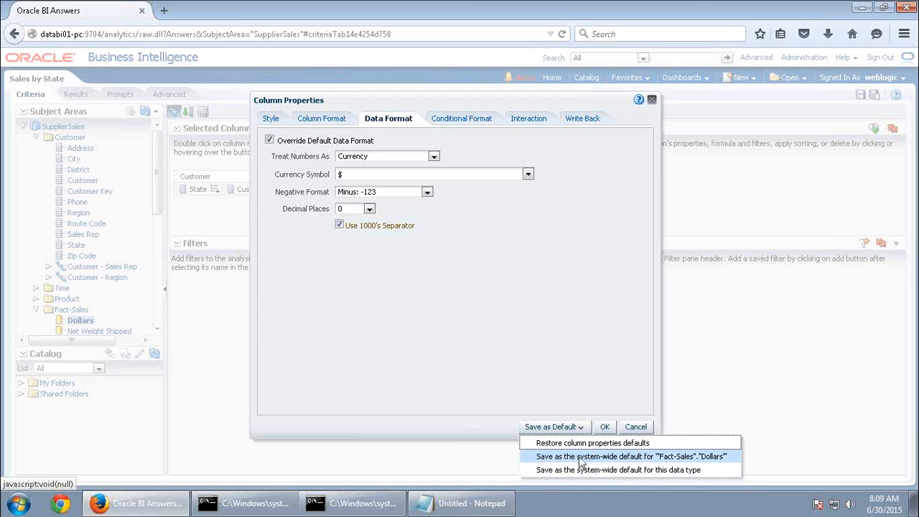
left_click(659, 461)
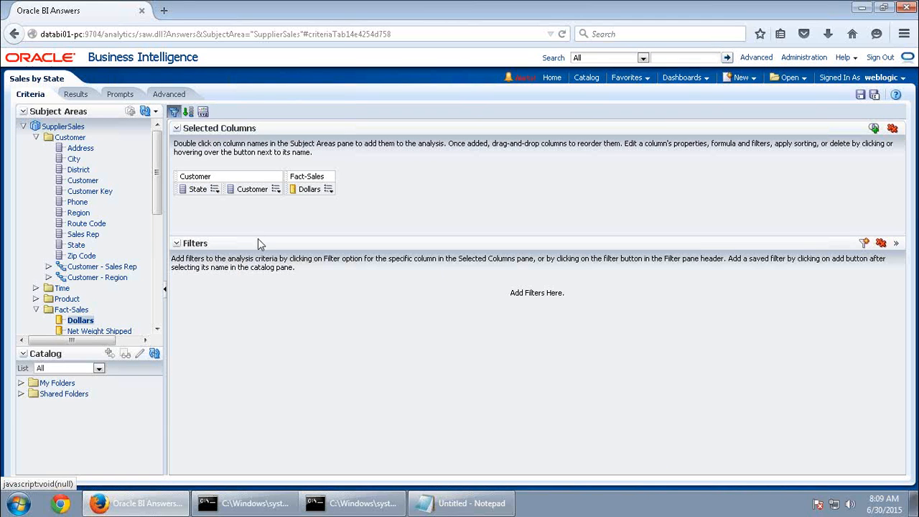
left_click(75, 95)
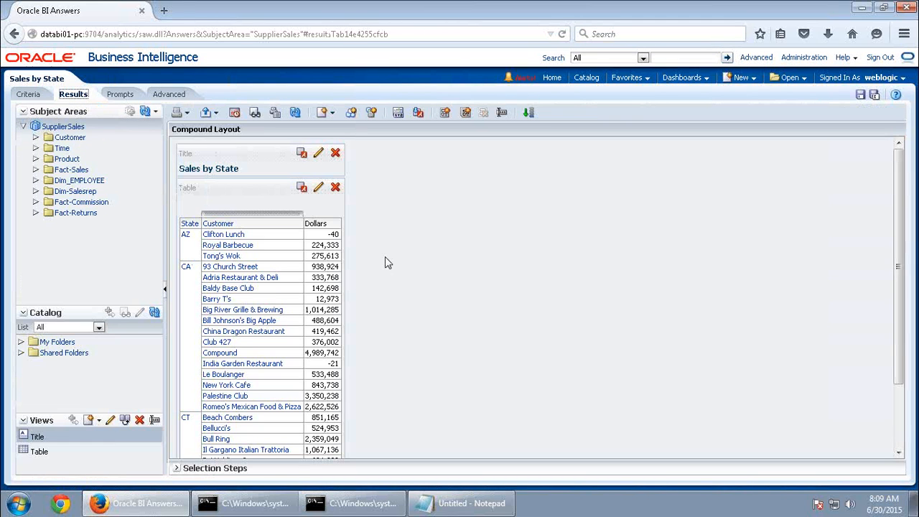
Format Dollars as $ currency, save it as the system-wide default, and preview the results
left_click(30, 94)
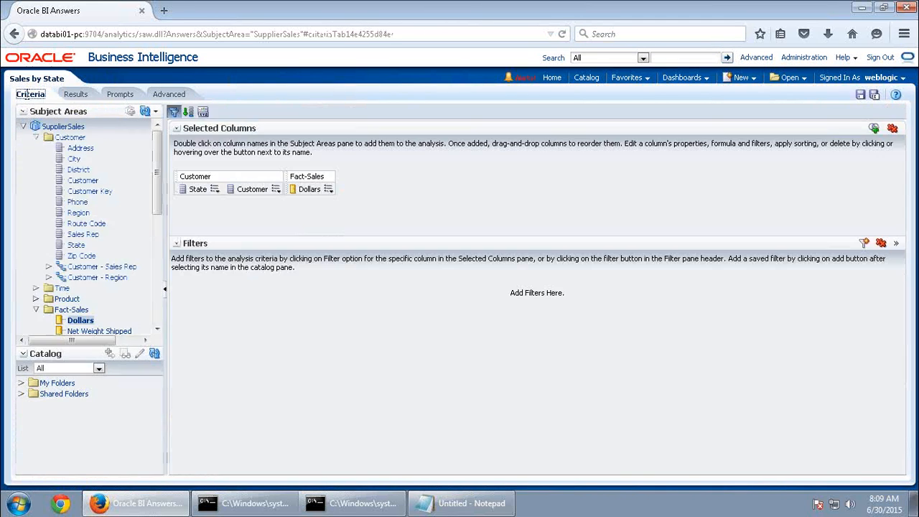
left_click(329, 190)
left_click(359, 234)
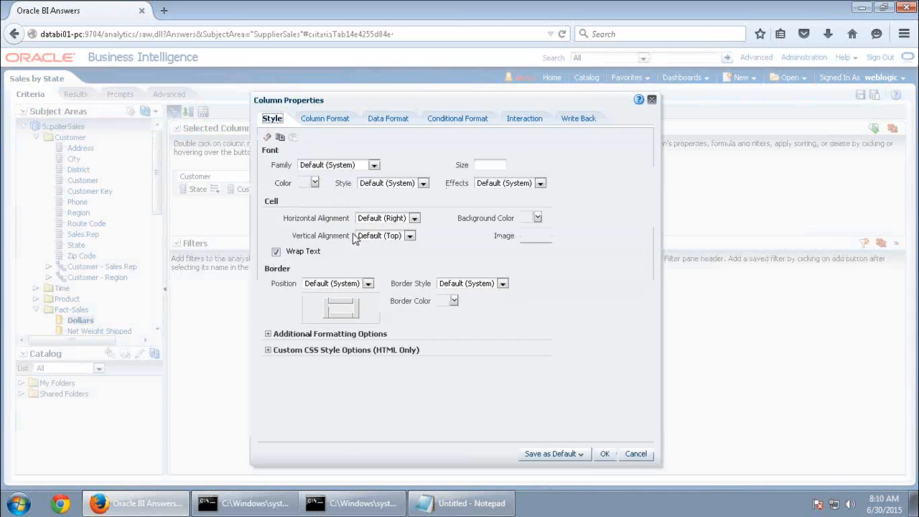
left_click(389, 119)
left_click(382, 157)
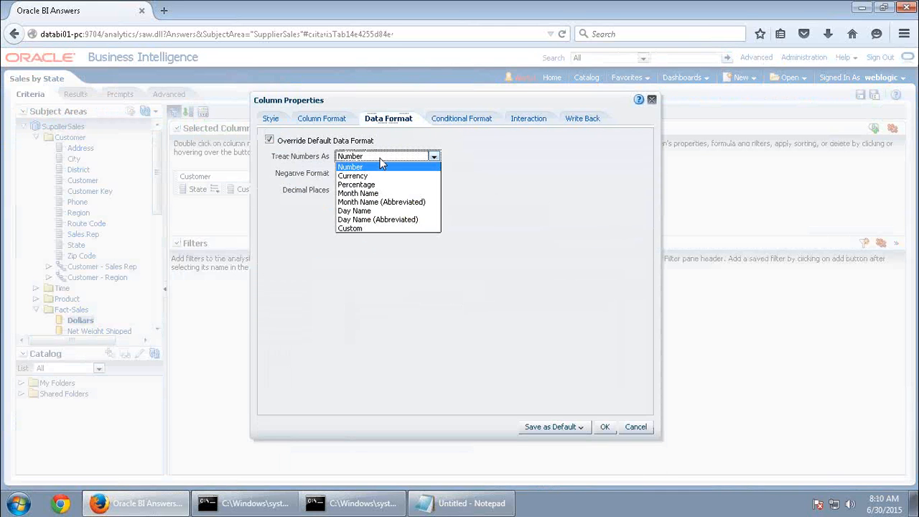
left_click(369, 177)
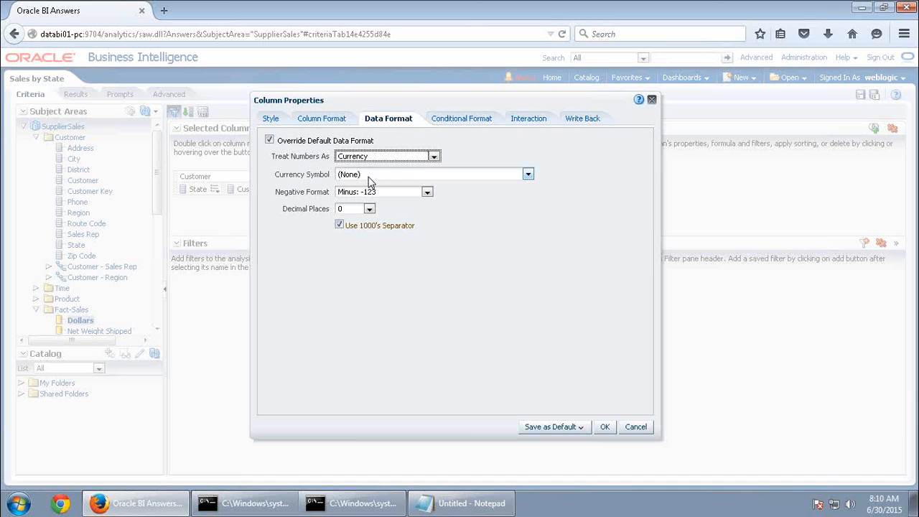
left_click(417, 175)
left_click(347, 204)
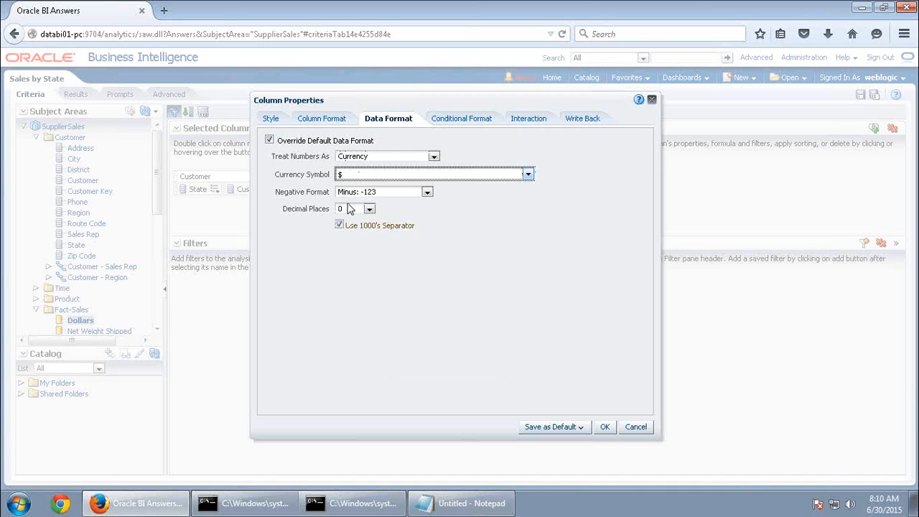
left_click(579, 427)
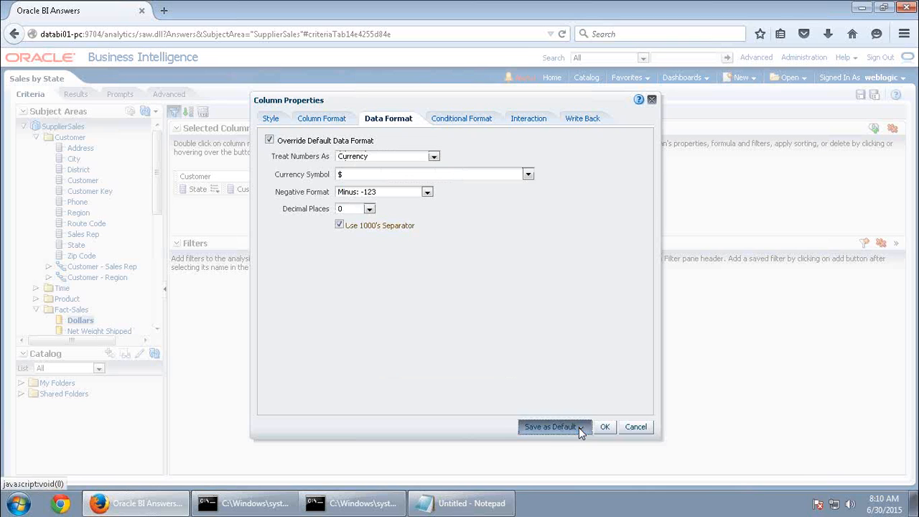
left_click(614, 454)
left_click(605, 426)
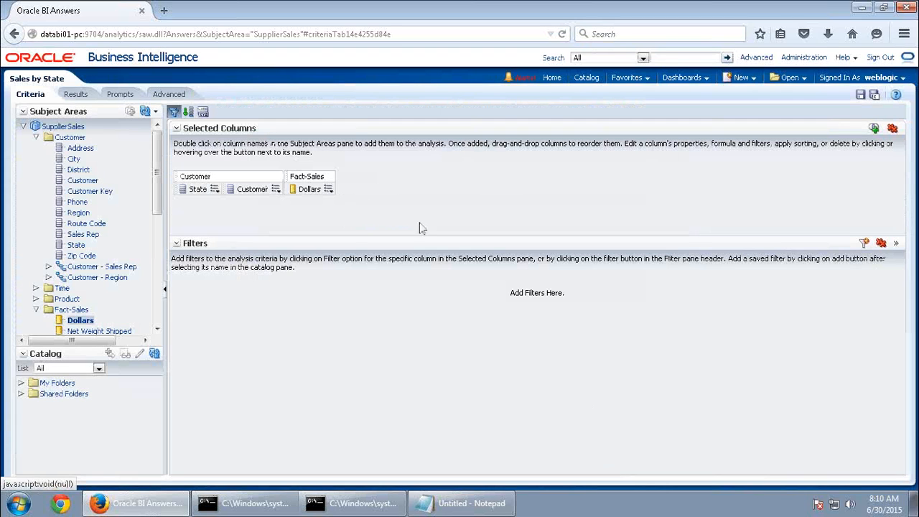
left_click(74, 94)
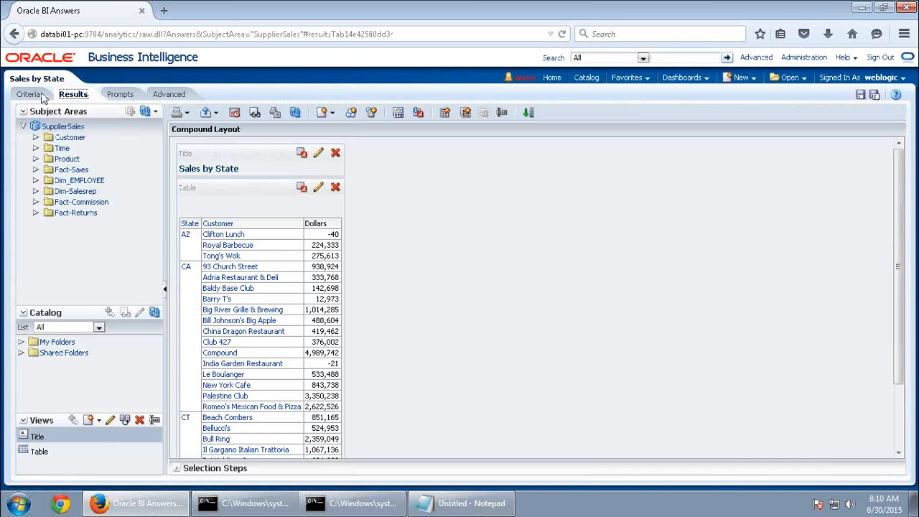
Reapply Currency with the $ symbol to the Dollars column's data format
left_click(28, 96)
left_click(334, 194)
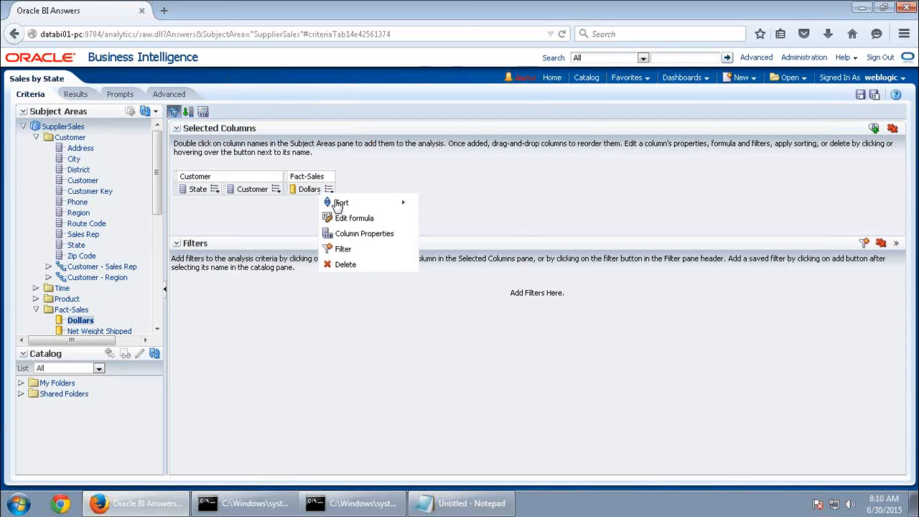
left_click(381, 232)
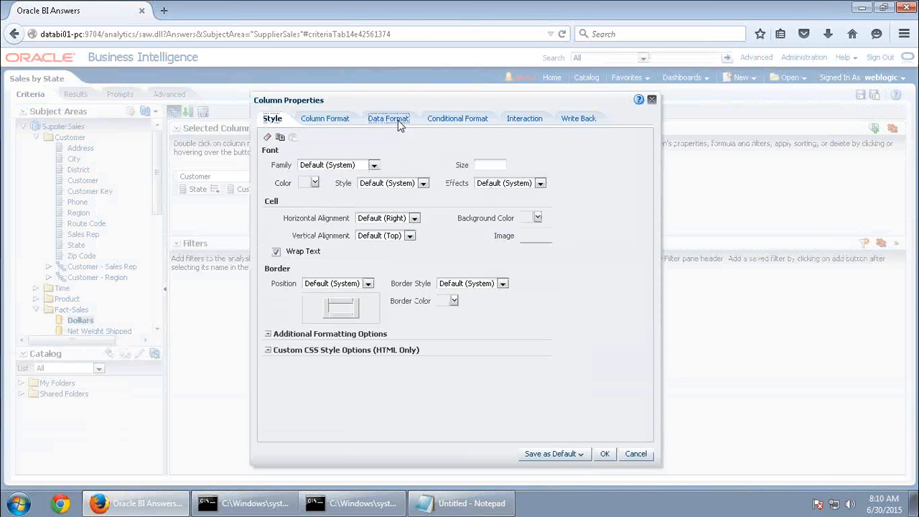
left_click(388, 118)
left_click(380, 157)
left_click(353, 176)
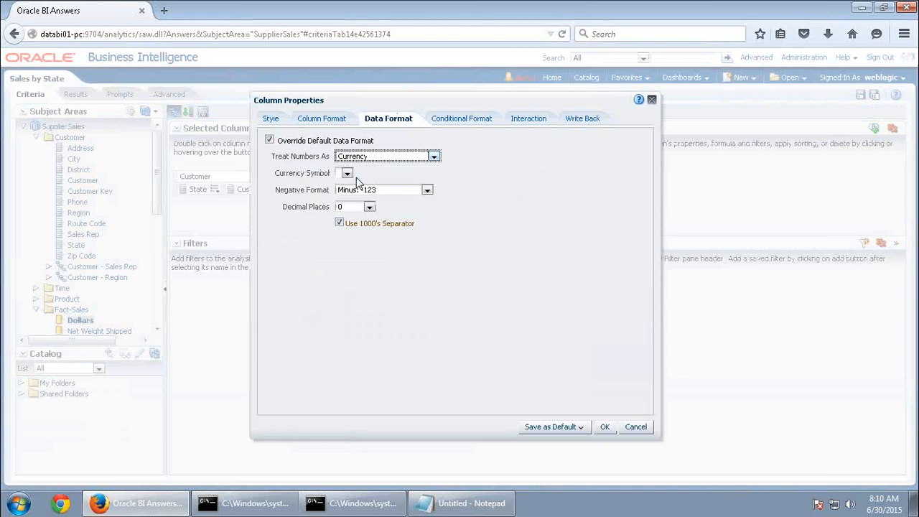
left_click(375, 176)
left_click(373, 202)
left_click(604, 427)
Save the Dollars format as the default for its data type
left_click(328, 191)
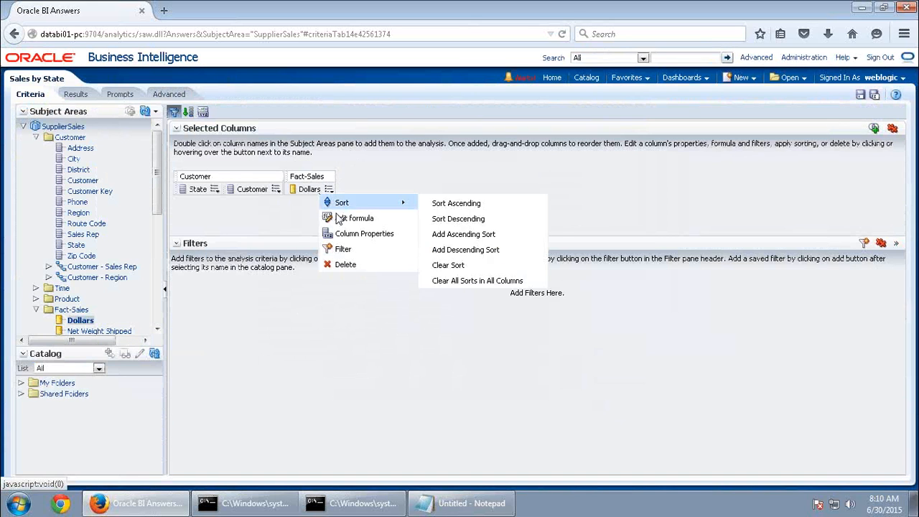
left_click(344, 234)
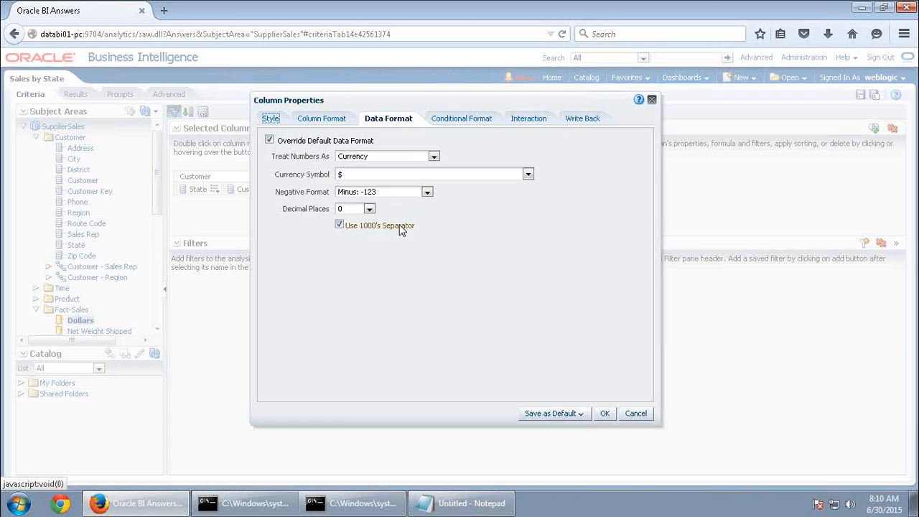
left_click(562, 415)
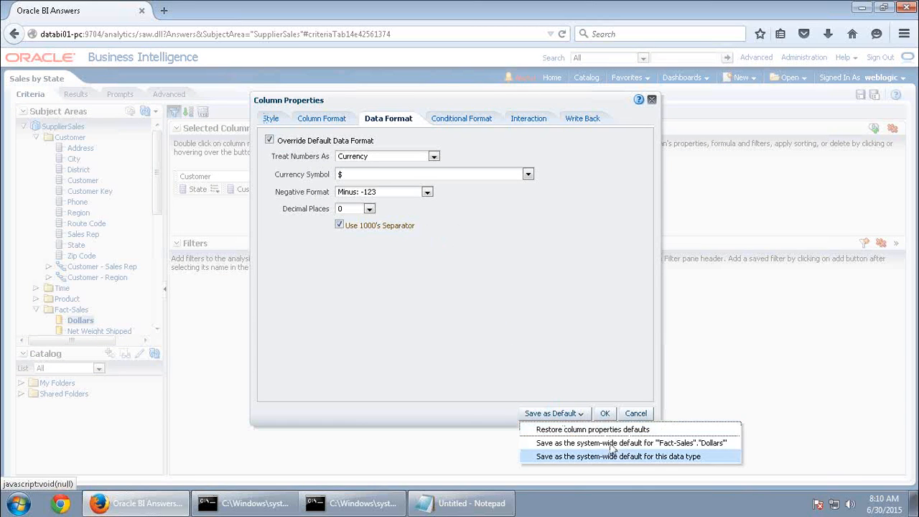
left_click(610, 457)
left_click(75, 94)
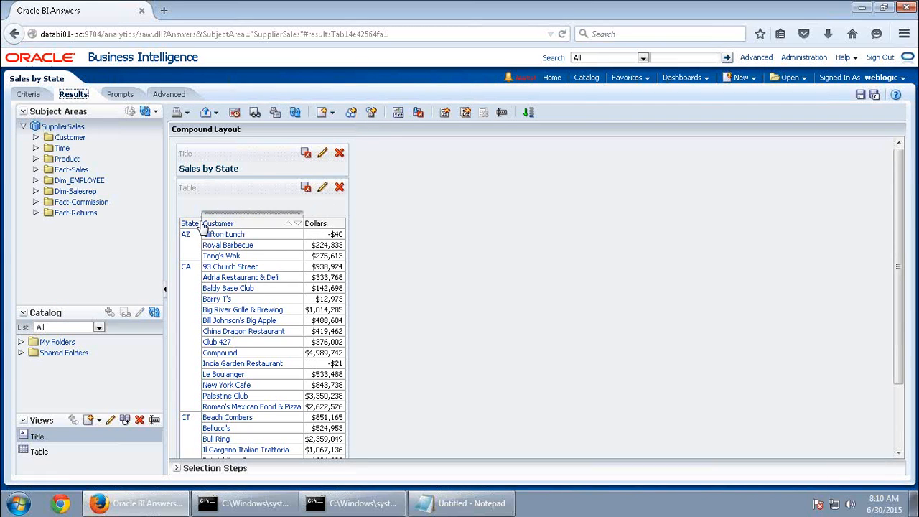
left_click(28, 95)
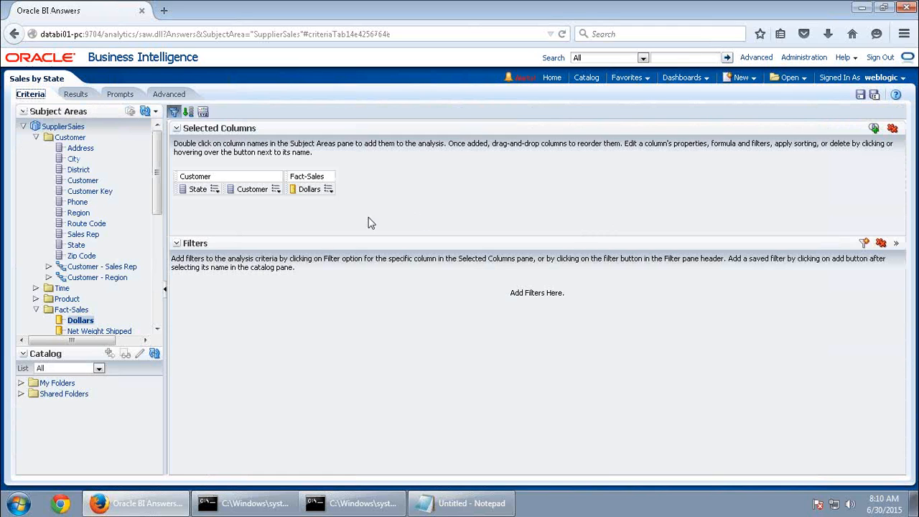
left_click(74, 94)
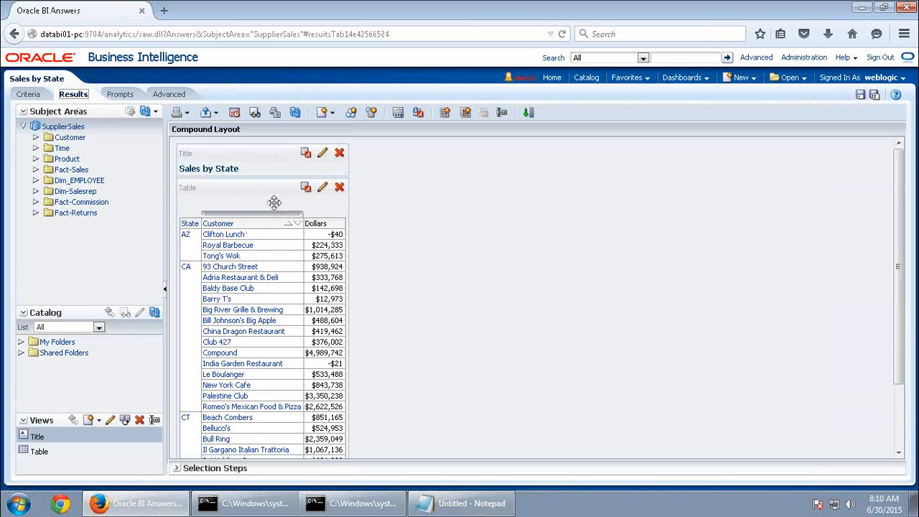
left_click(32, 98)
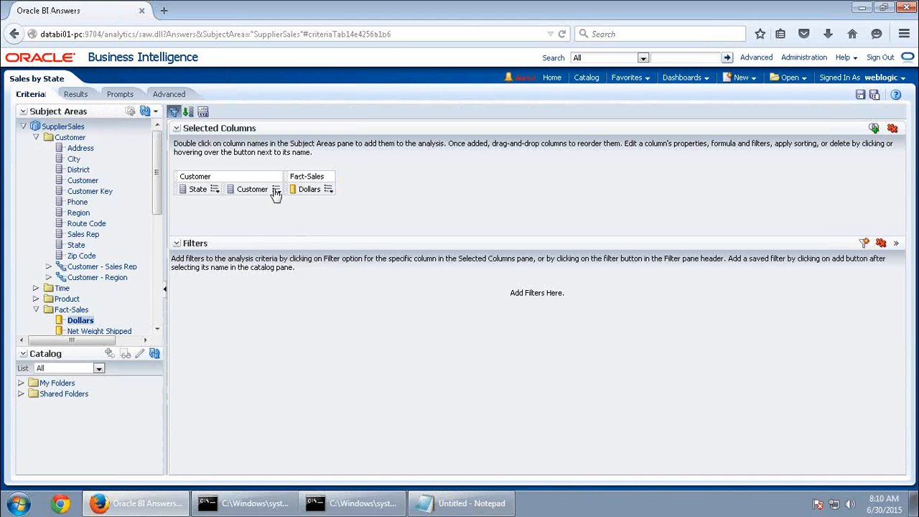
Set the Customer column's horizontal alignment to Center and preview the results
left_click(276, 190)
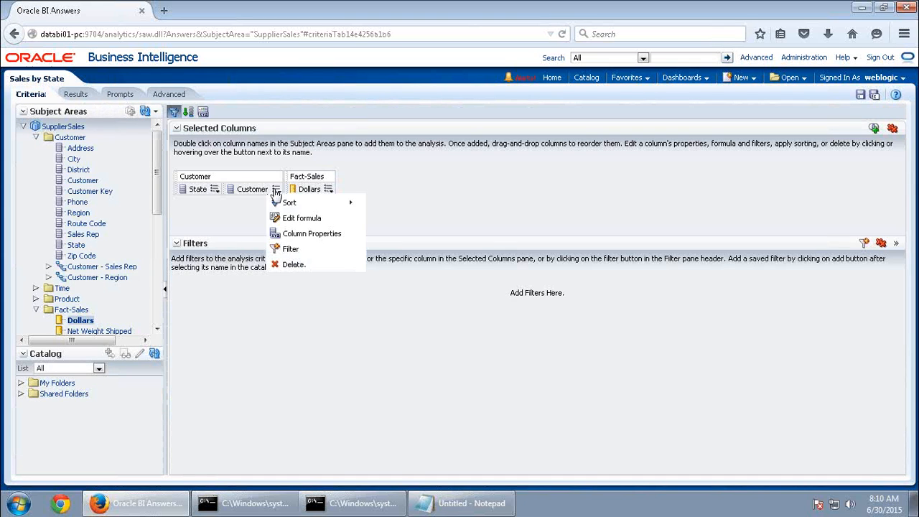
left_click(295, 234)
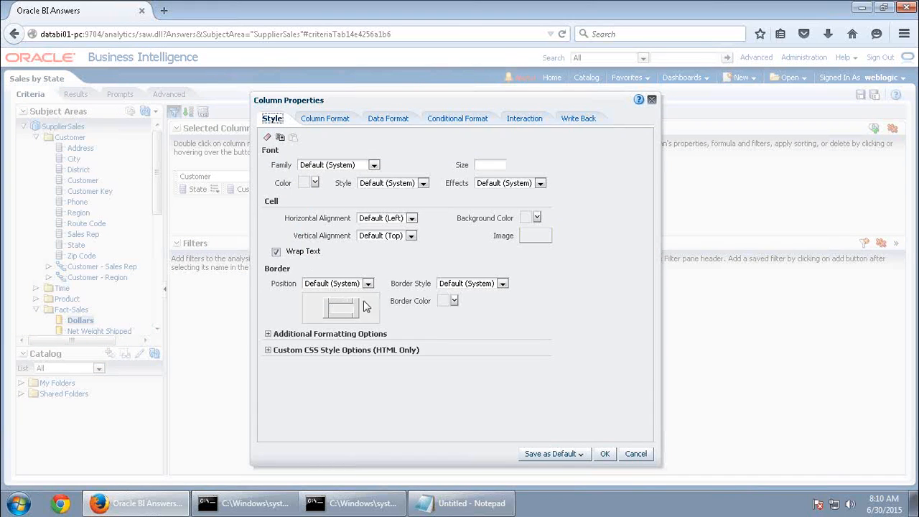
left_click(406, 222)
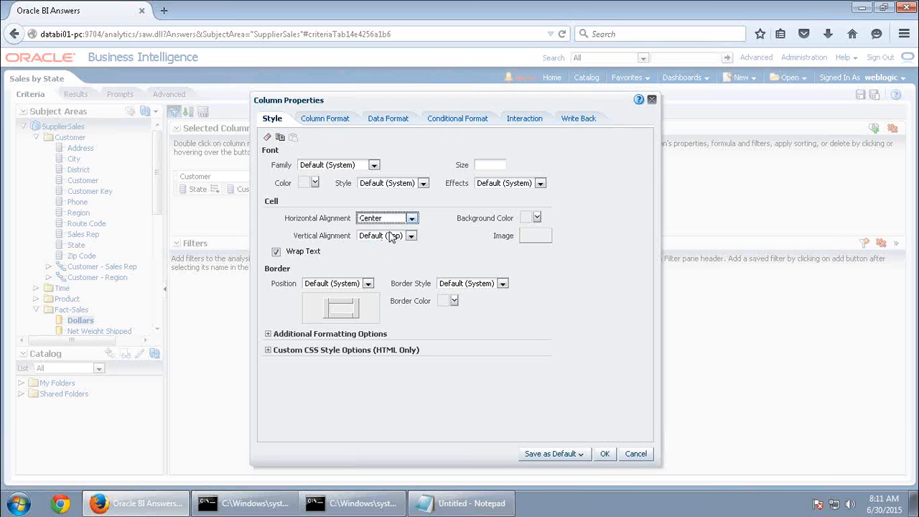
left_click(607, 455)
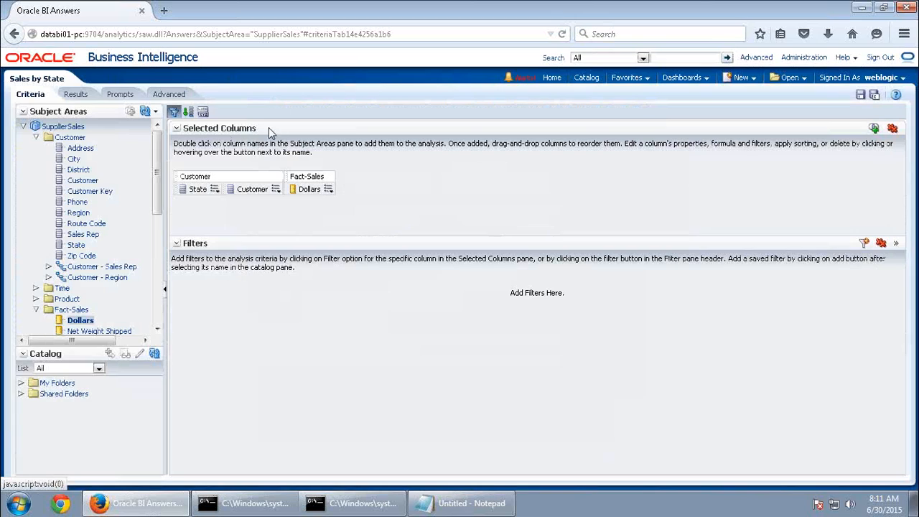
left_click(75, 94)
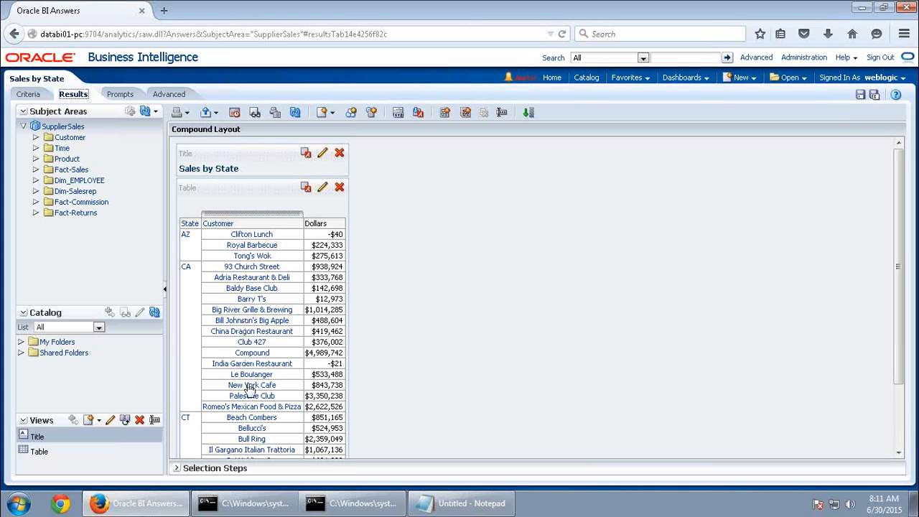
Enable custom headings and center-align the Customer column heading, then view the results
left_click(20, 94)
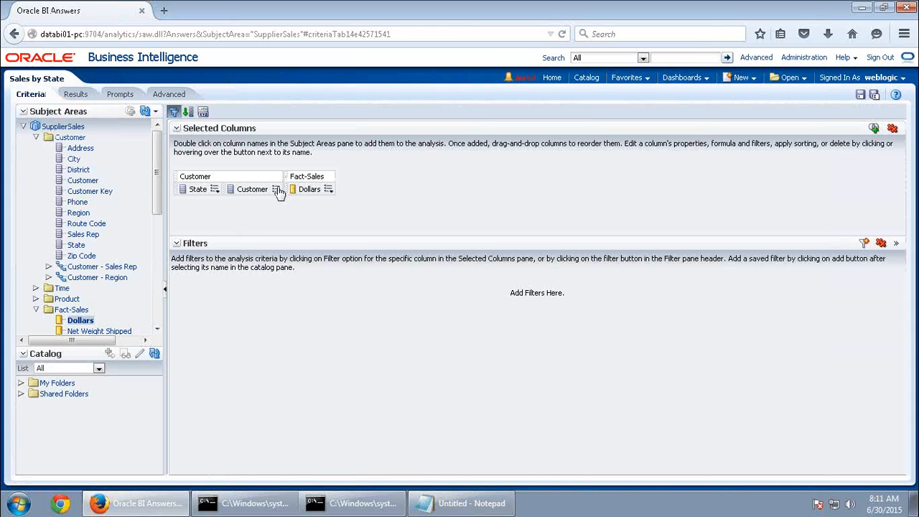
left_click(277, 189)
left_click(287, 236)
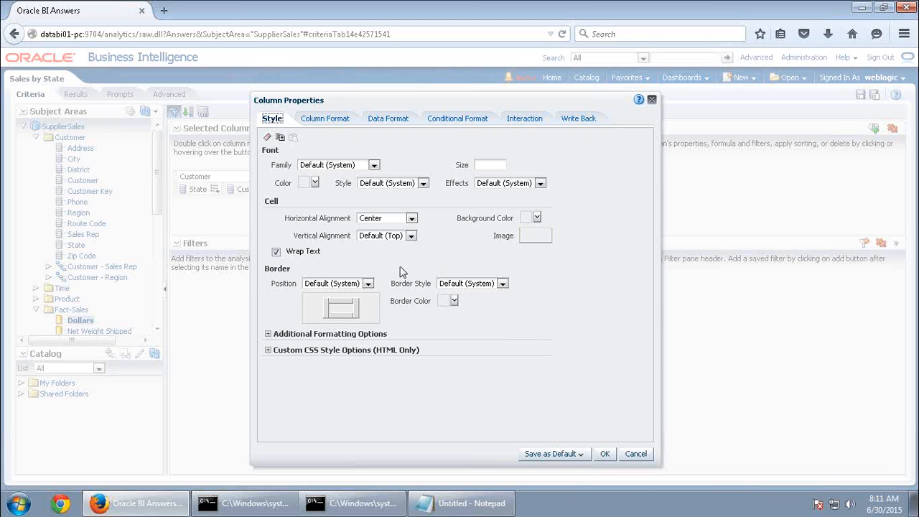
left_click(336, 120)
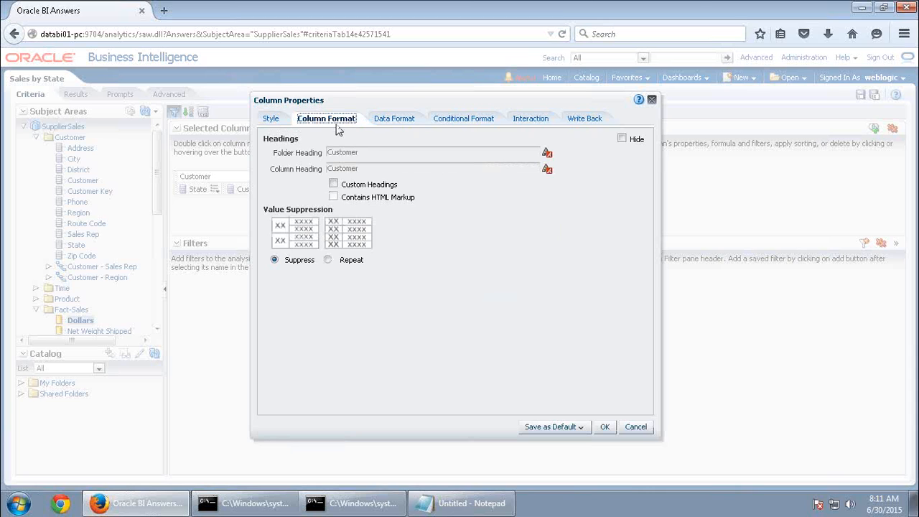
left_click(333, 184)
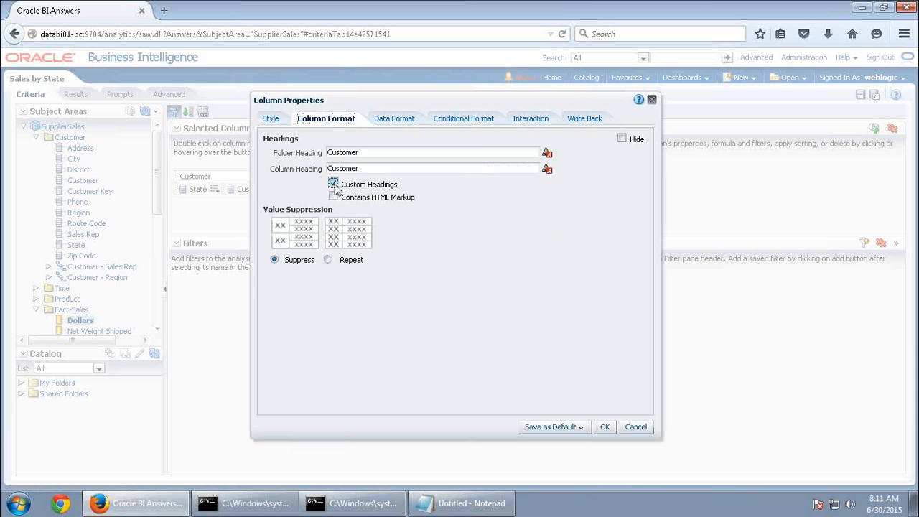
left_click(548, 169)
left_click(677, 242)
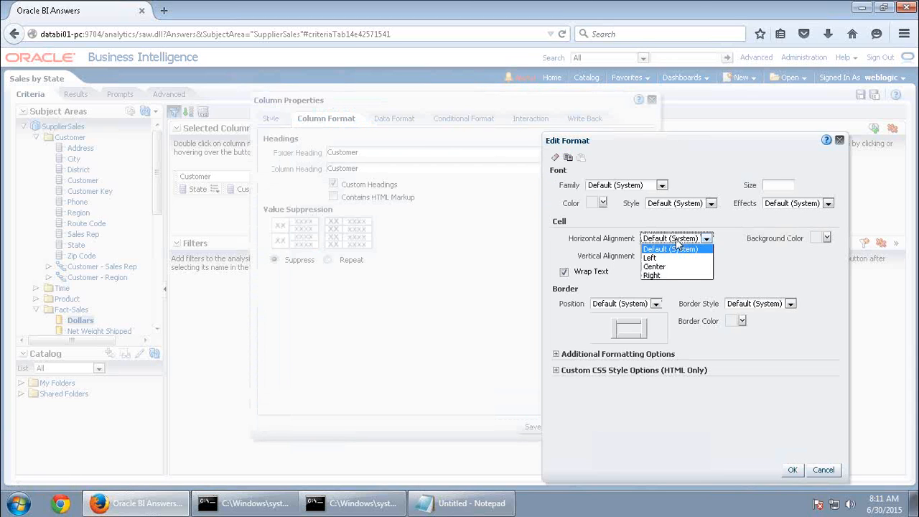
left_click(663, 267)
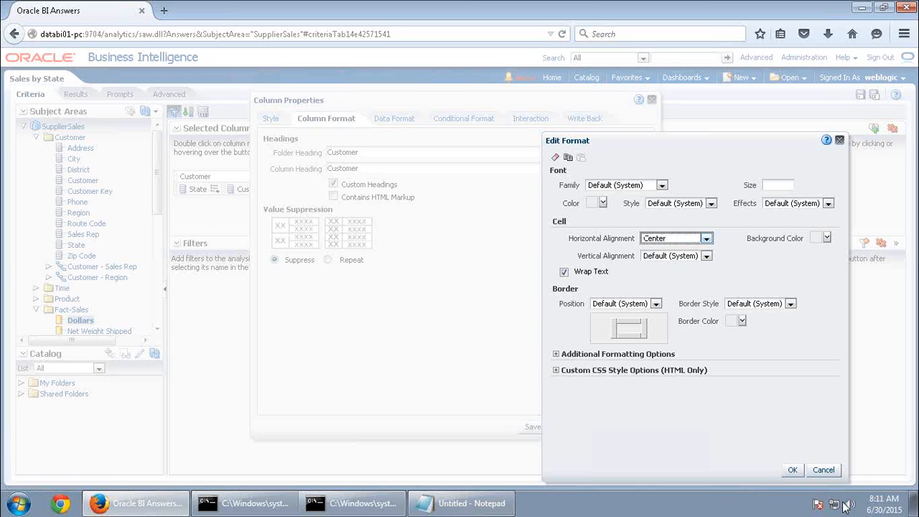
left_click(793, 468)
left_click(605, 427)
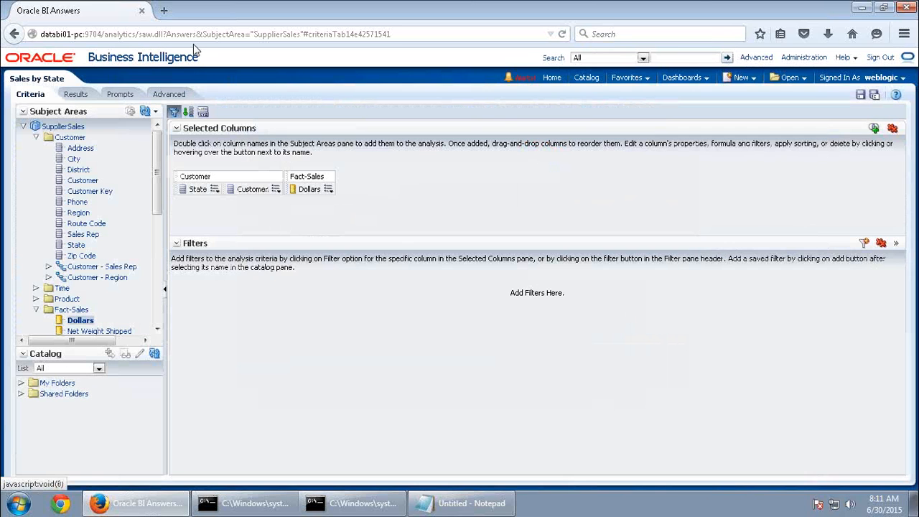
left_click(74, 94)
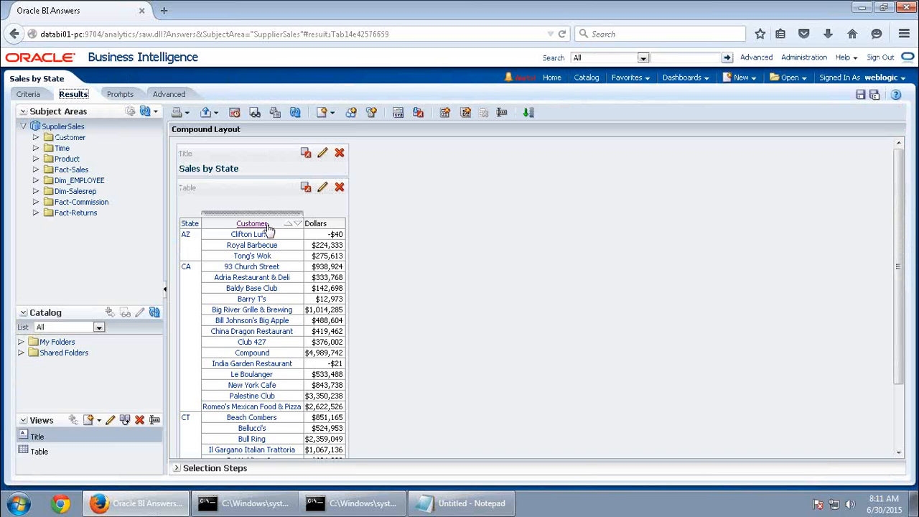
Copy the Customer column's cell format and paste it onto the State column
left_click(29, 94)
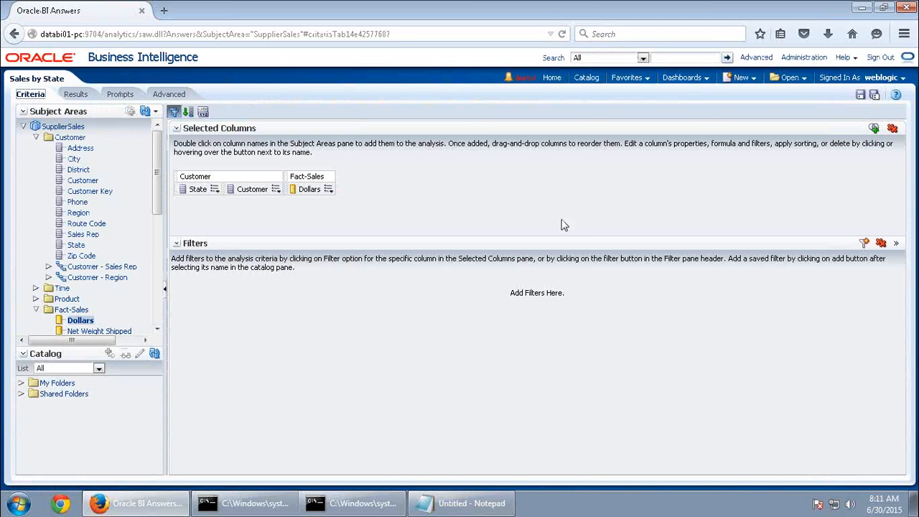
left_click(275, 190)
left_click(276, 190)
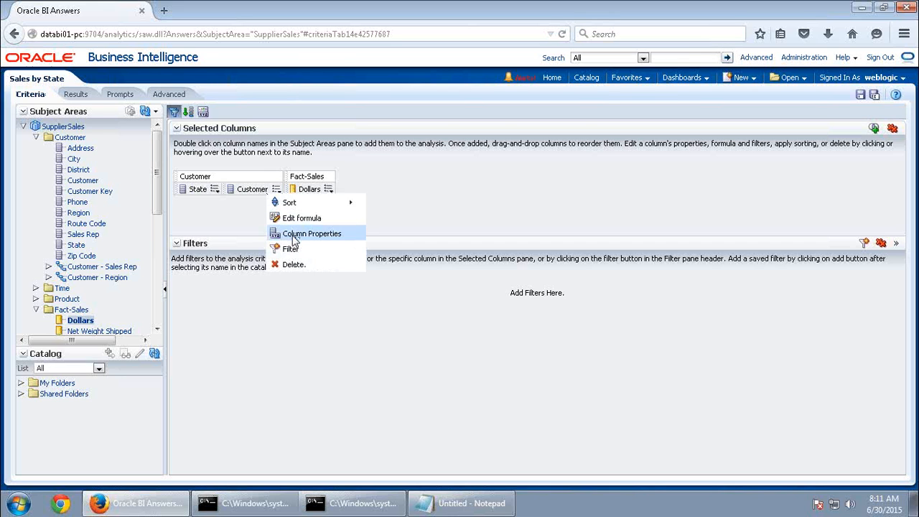
left_click(282, 234)
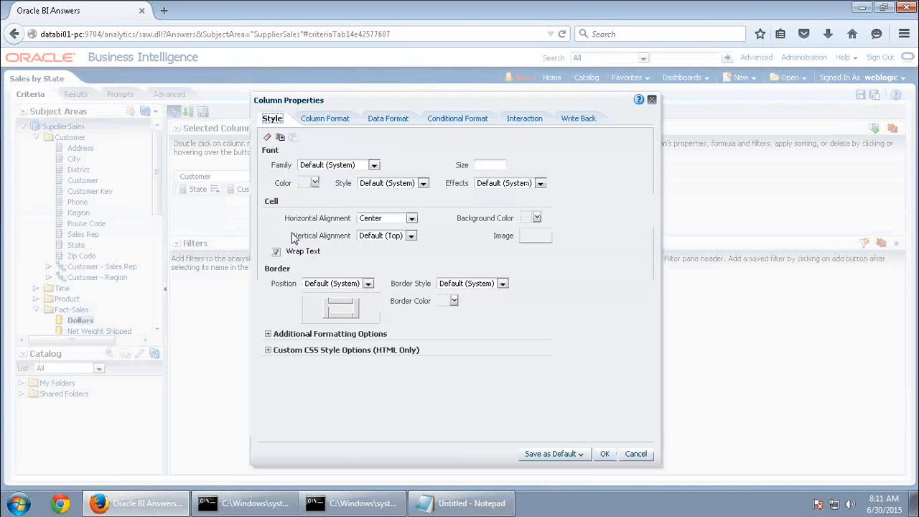
left_click(281, 138)
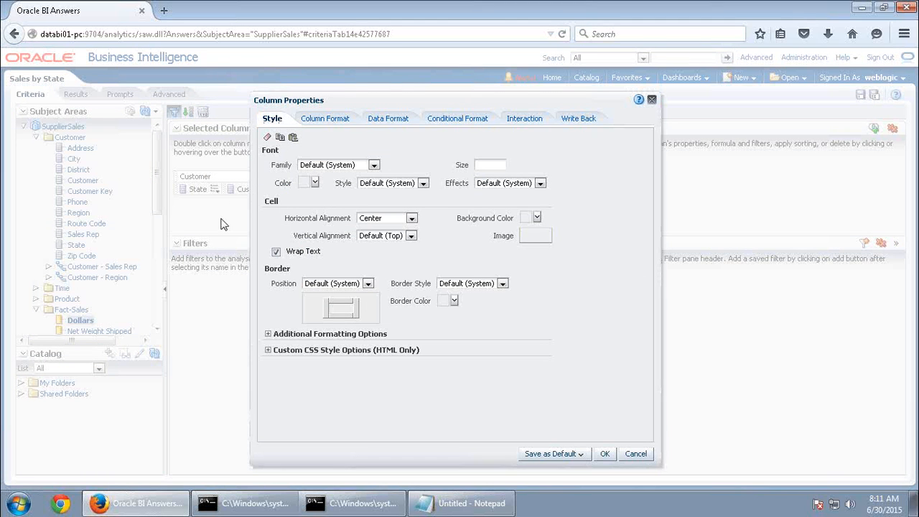
left_click(605, 453)
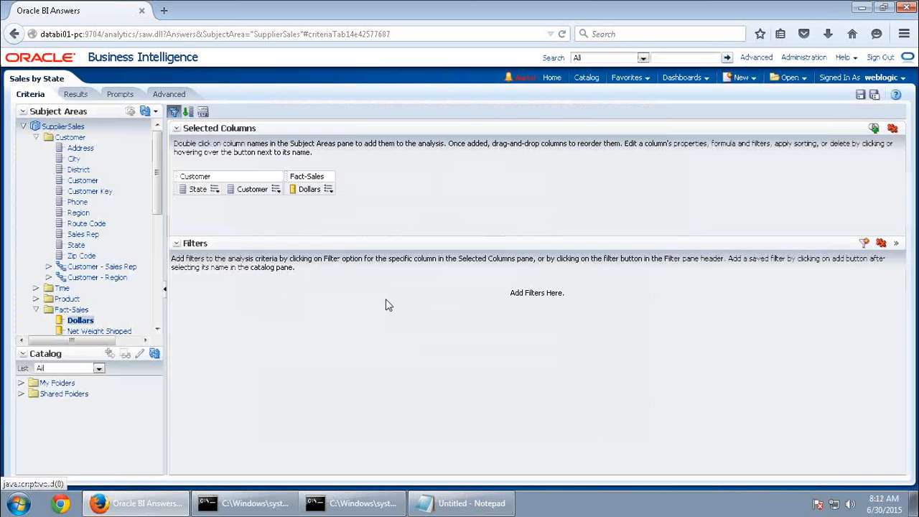
left_click(215, 189)
left_click(244, 234)
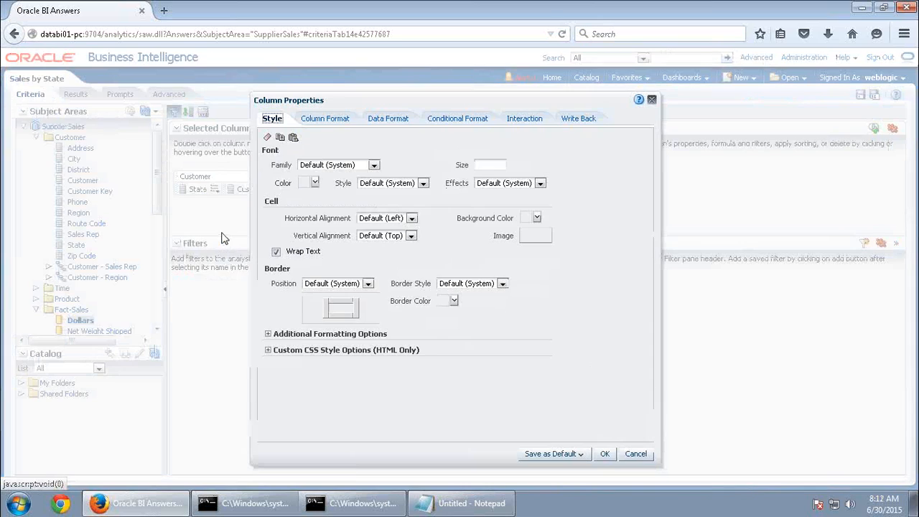
left_click(293, 138)
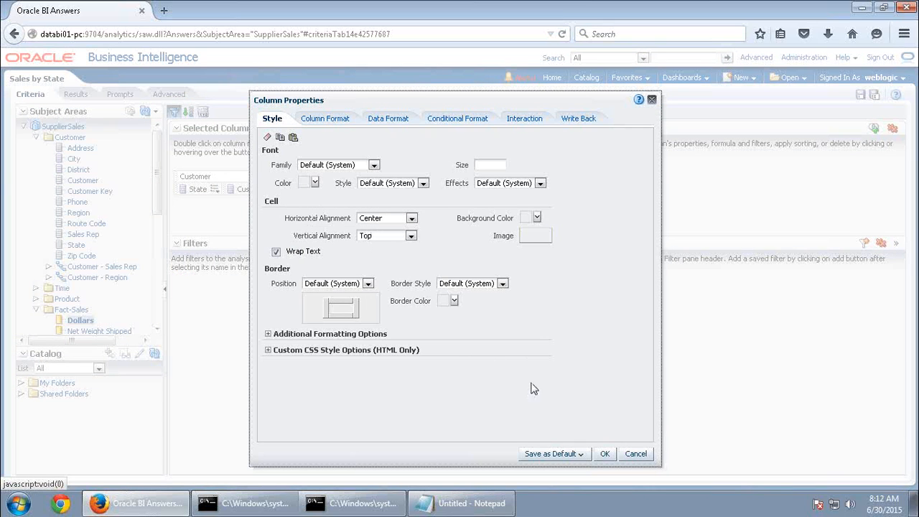
left_click(609, 456)
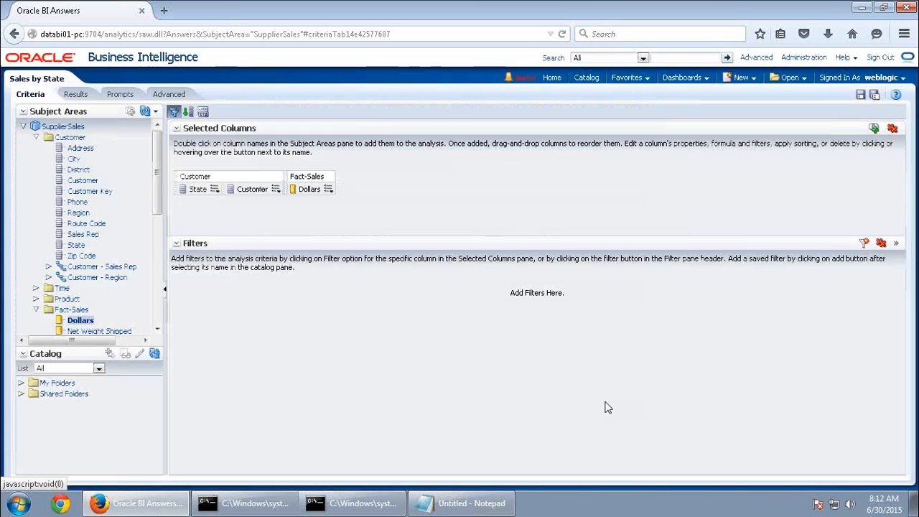
Clear the cell formatting of the State and Customer columns back to defaults
left_click(74, 96)
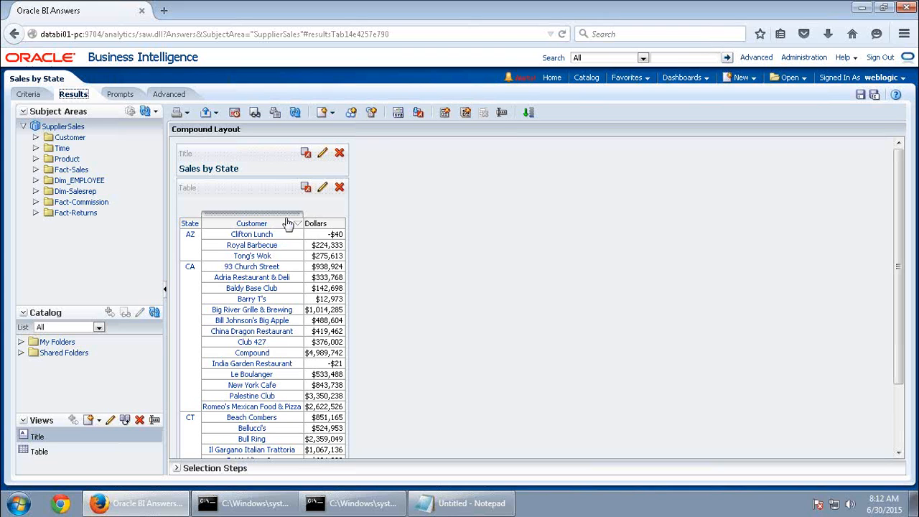
left_click(29, 94)
mouse_move(216, 192)
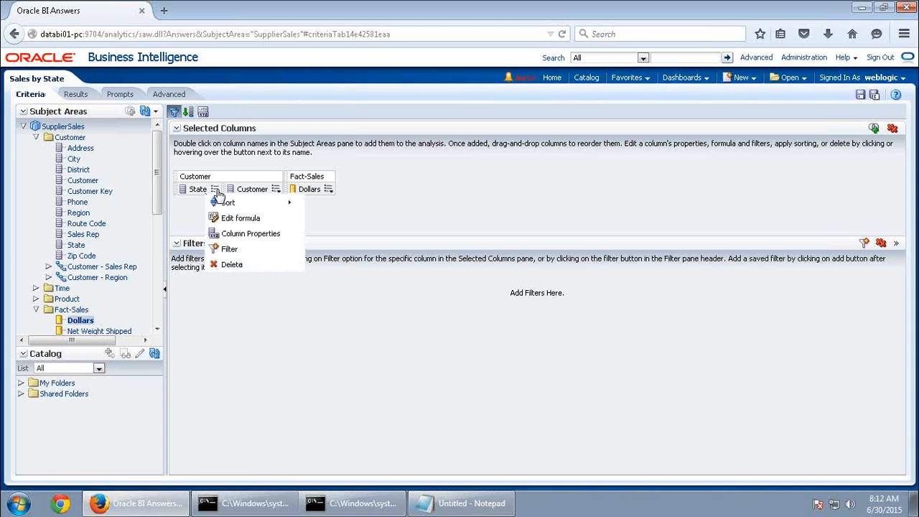
left_click(247, 233)
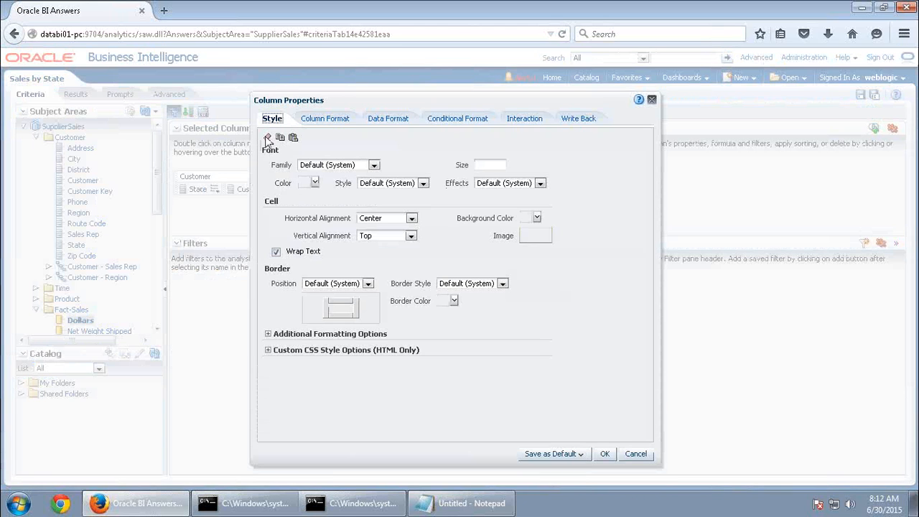
left_click(269, 138)
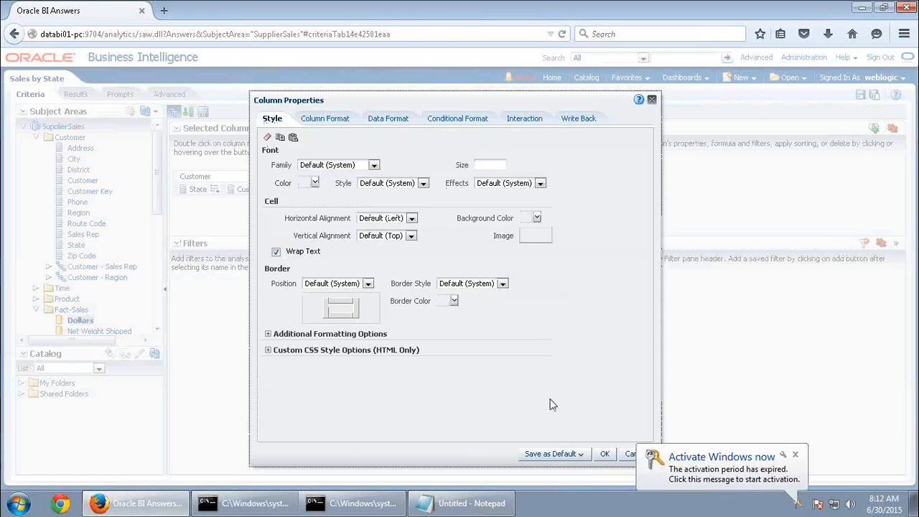
left_click(605, 454)
left_click(276, 189)
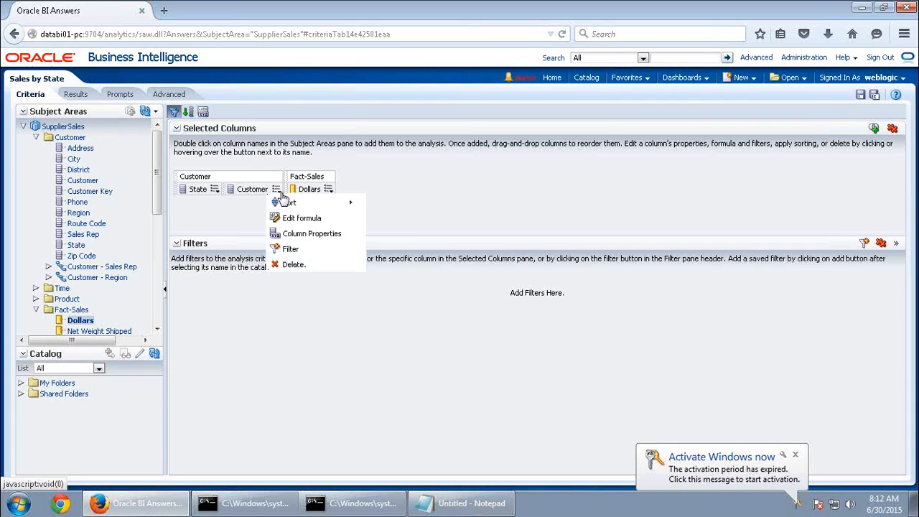
left_click(284, 233)
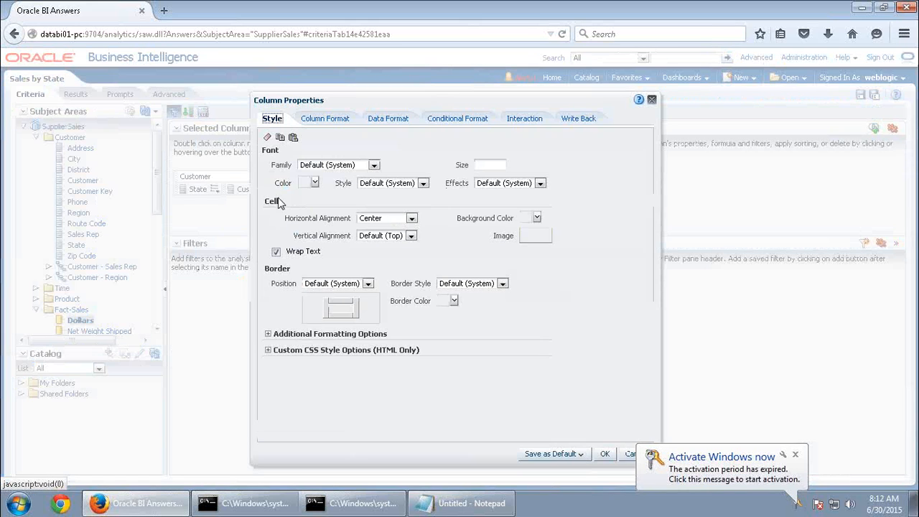
left_click(268, 138)
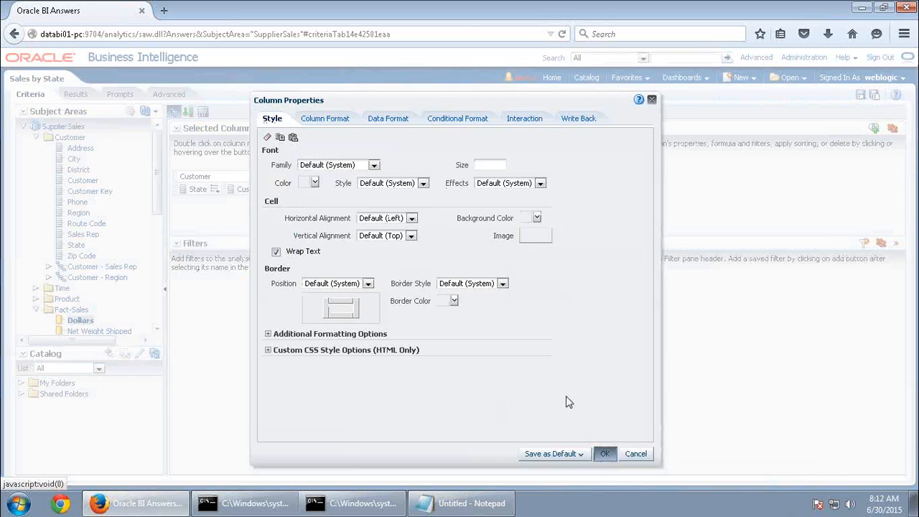
left_click(605, 454)
Turn off custom headings for the Customer column and preview the results
left_click(276, 189)
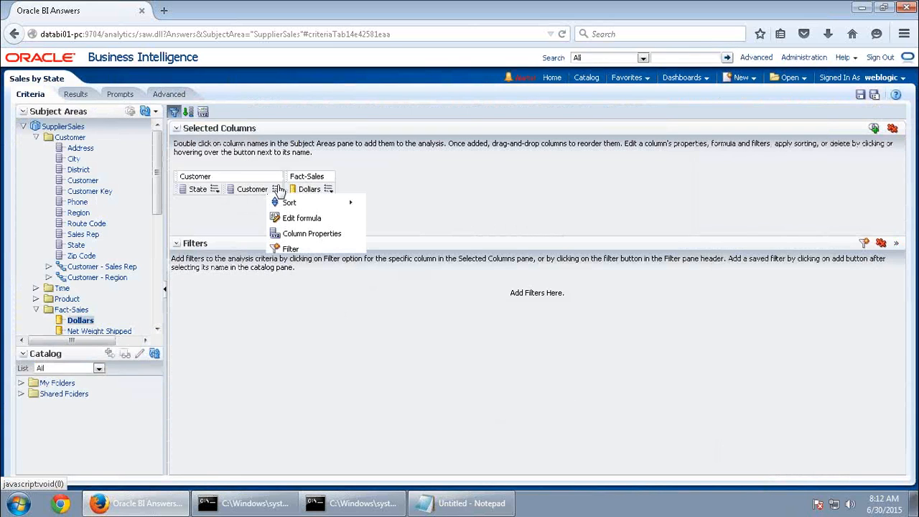
left_click(296, 233)
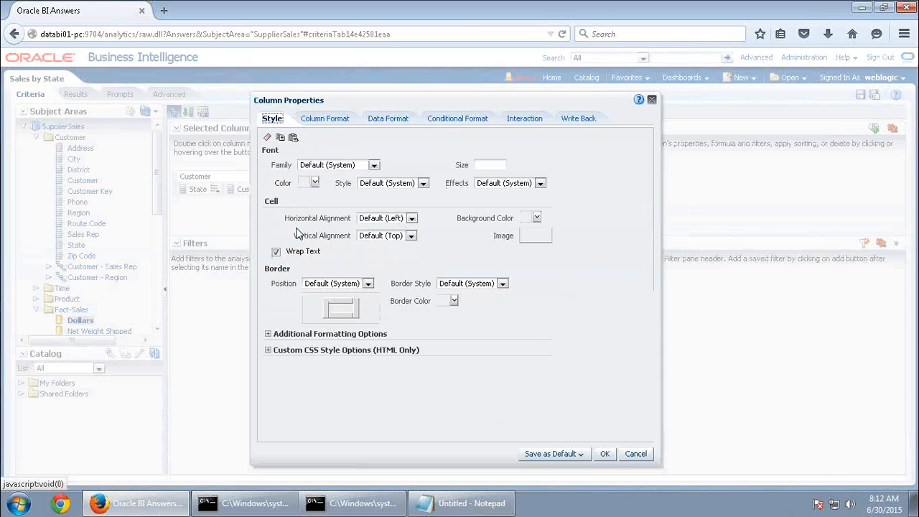
left_click(323, 120)
left_click(333, 185)
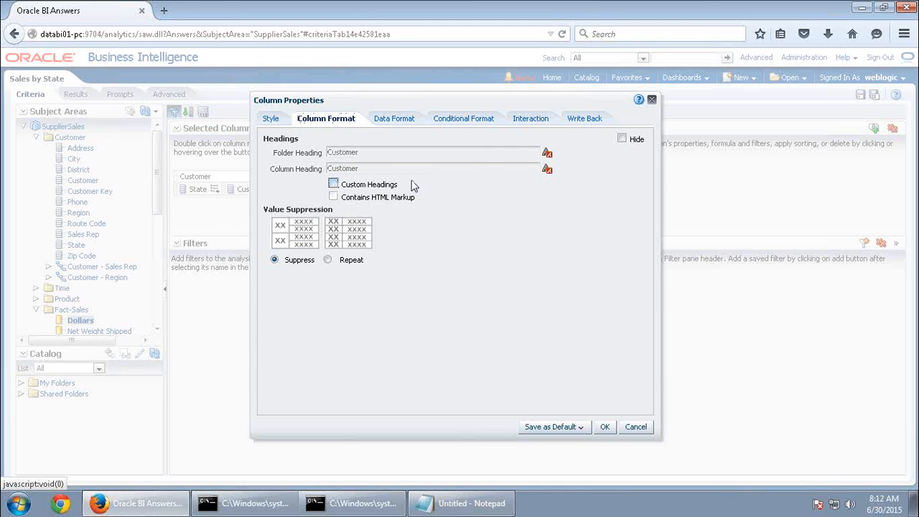
left_click(605, 426)
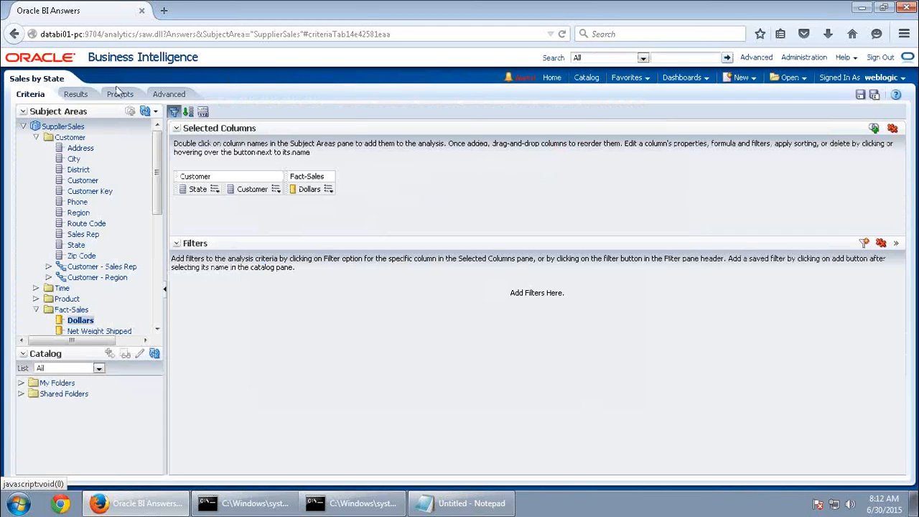
left_click(73, 94)
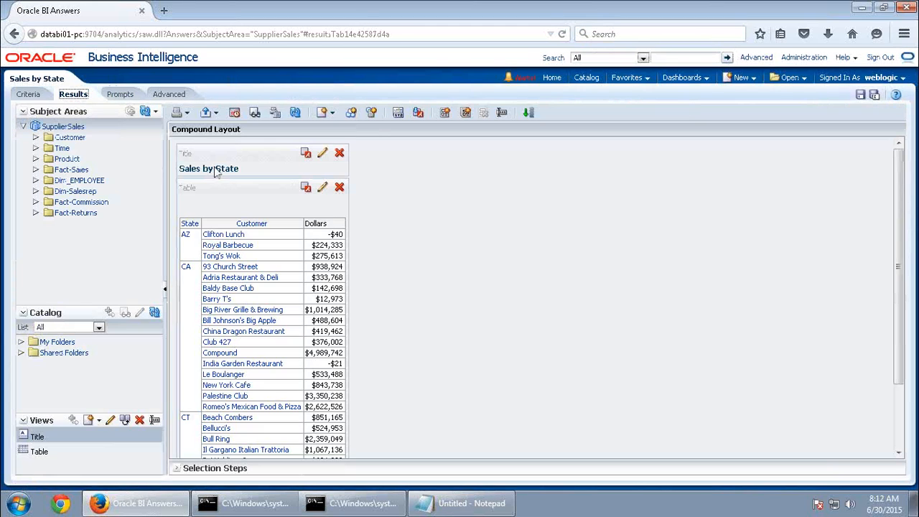
Reset the Customer heading's horizontal alignment to Default (System) and view the results
left_click(30, 94)
left_click(276, 189)
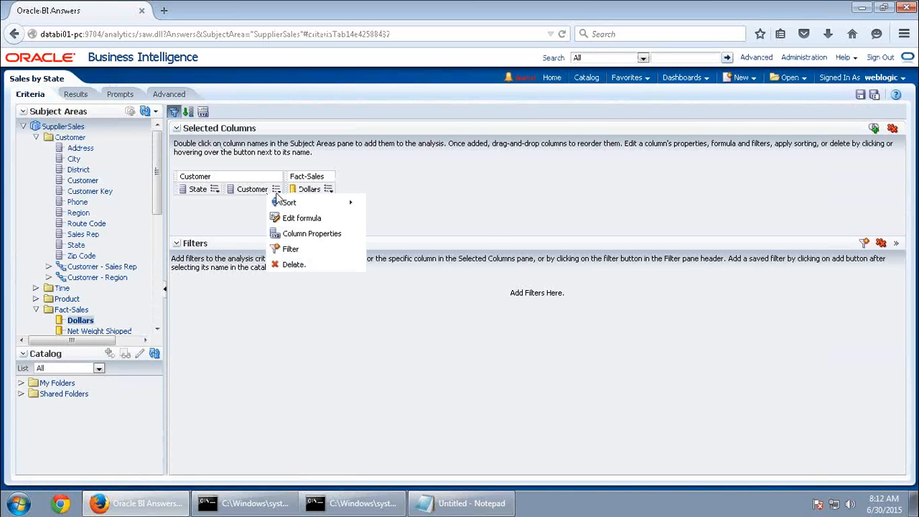
left_click(301, 235)
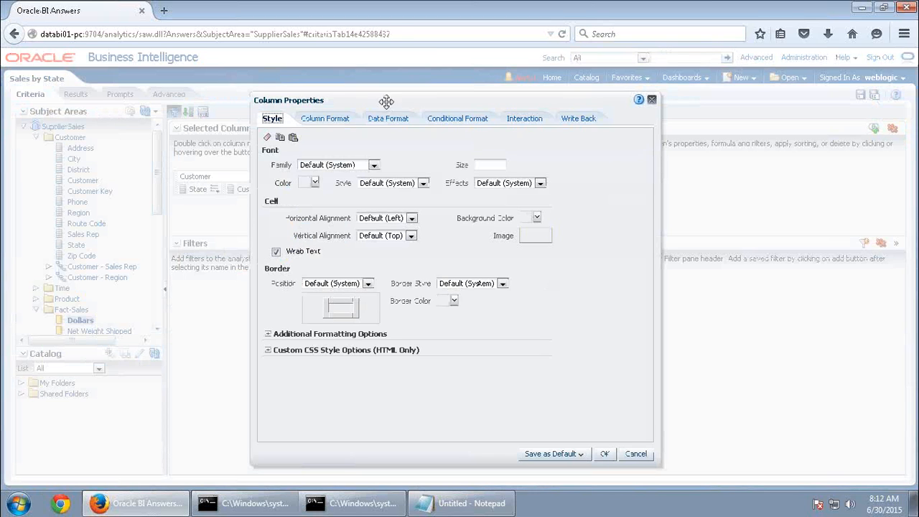
left_click(331, 119)
left_click(548, 171)
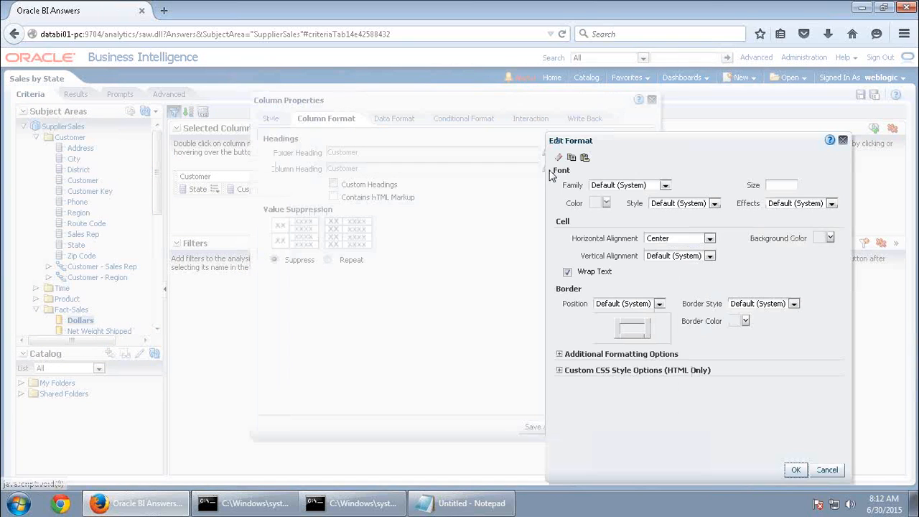
left_click(681, 240)
left_click(680, 252)
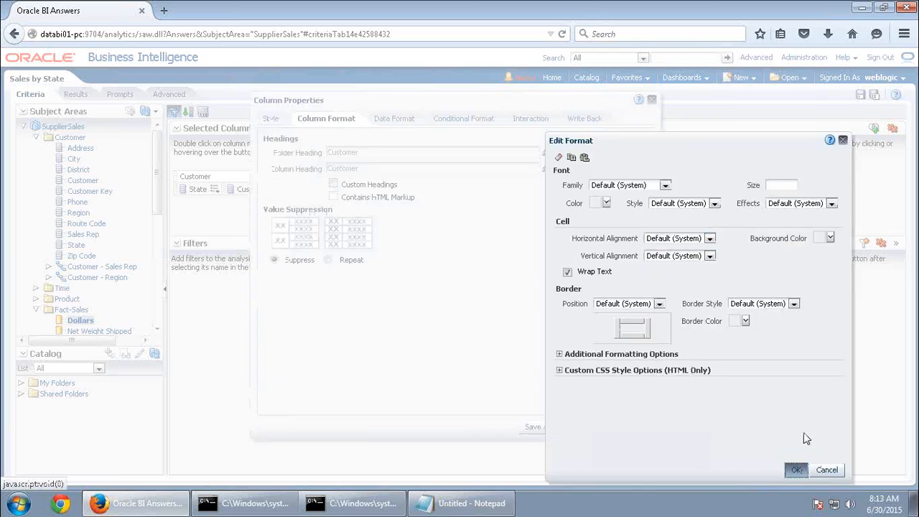
left_click(796, 470)
left_click(605, 428)
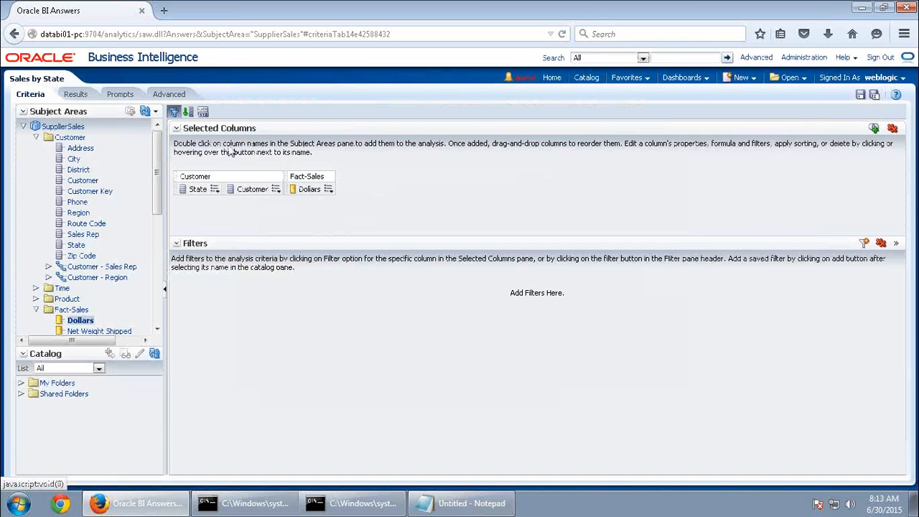
left_click(73, 94)
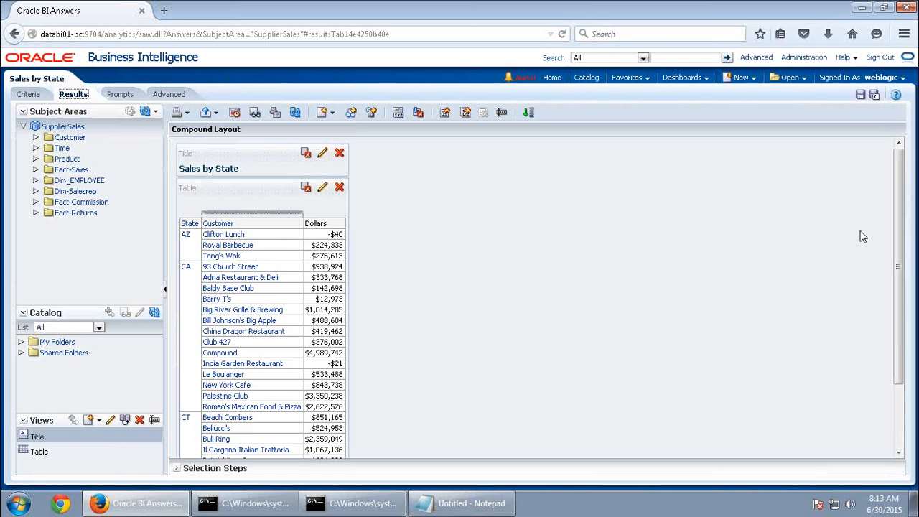
Save the analysis as 'Sales by State New' and go to the My Sales catalog folder
left_click(862, 97)
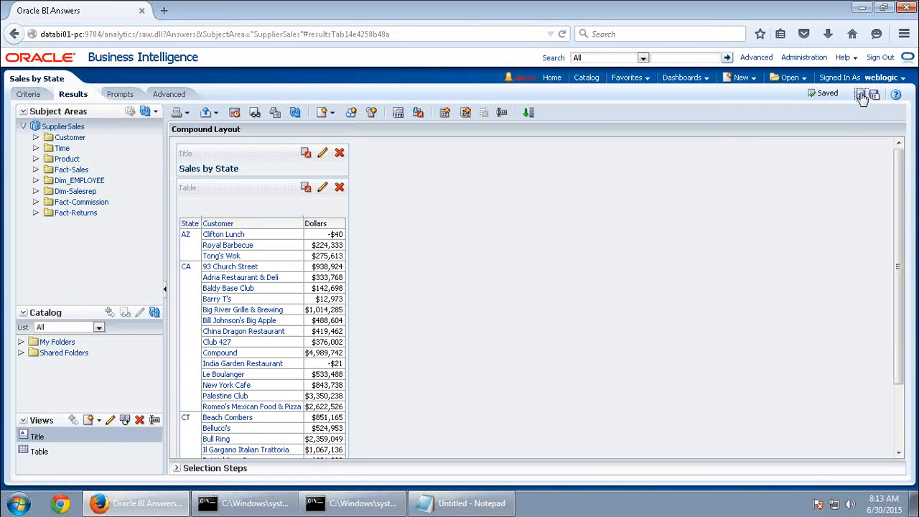
left_click(875, 97)
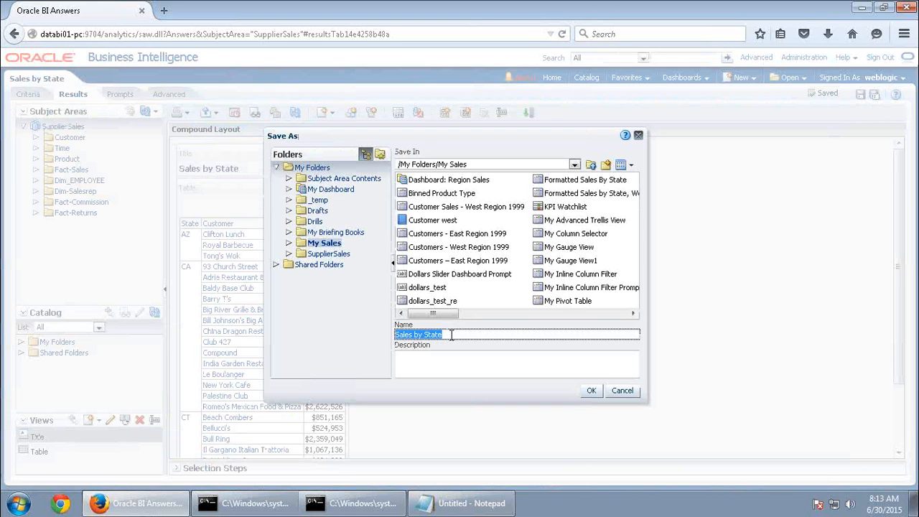
left_click(445, 335)
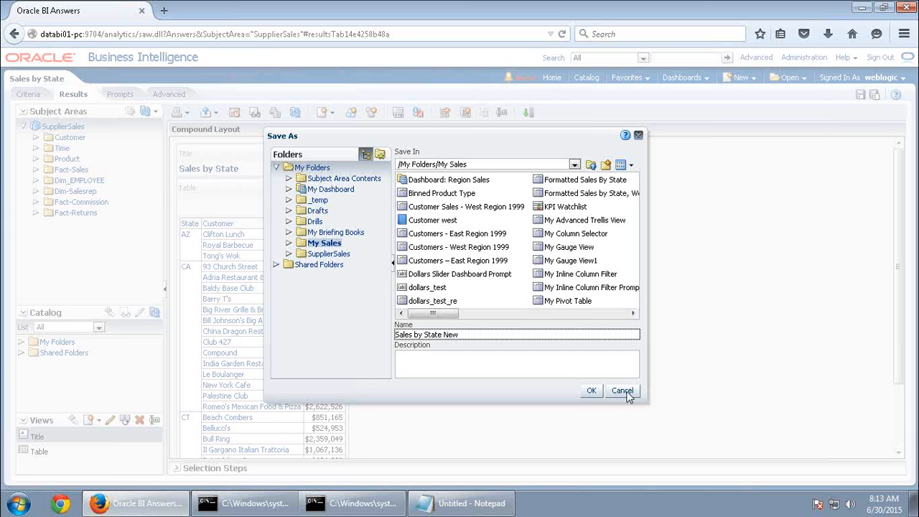
left_click(591, 391)
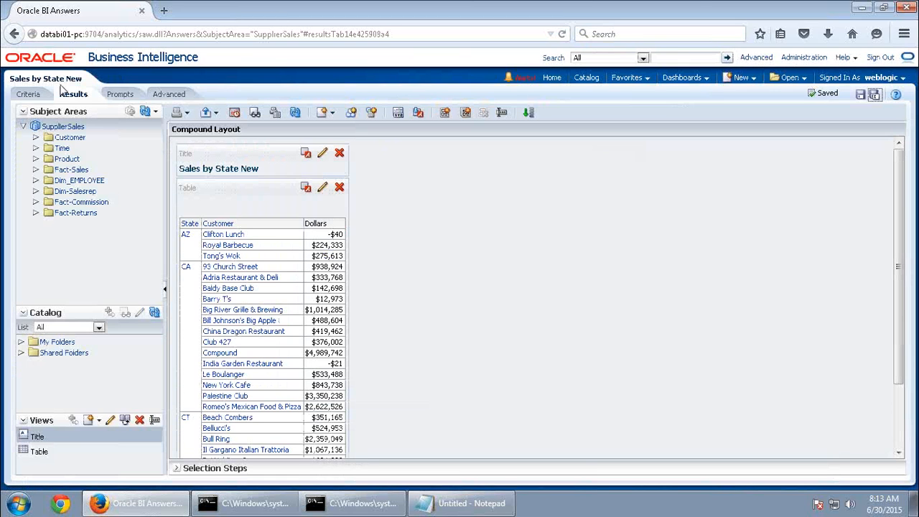
left_click(586, 80)
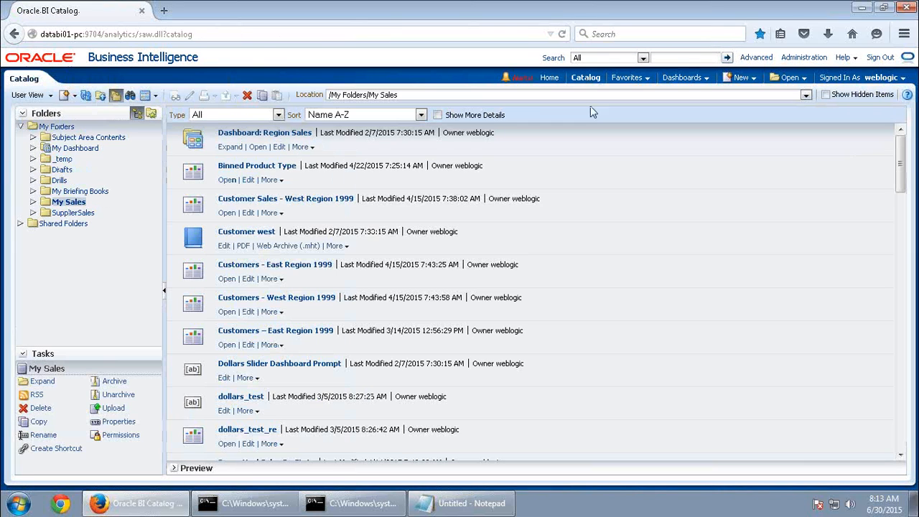
Search the My Sales folder for Sales By State items, limited to analyses
left_click(69, 202)
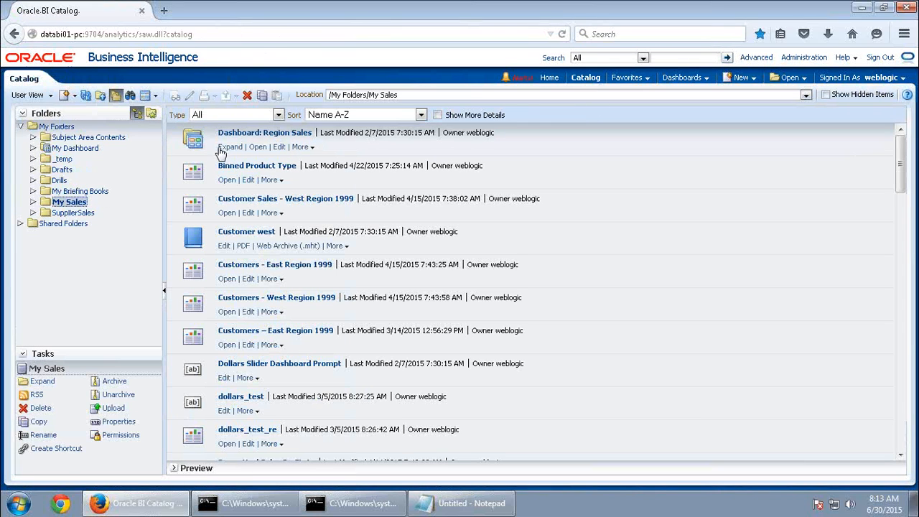
left_click(130, 96)
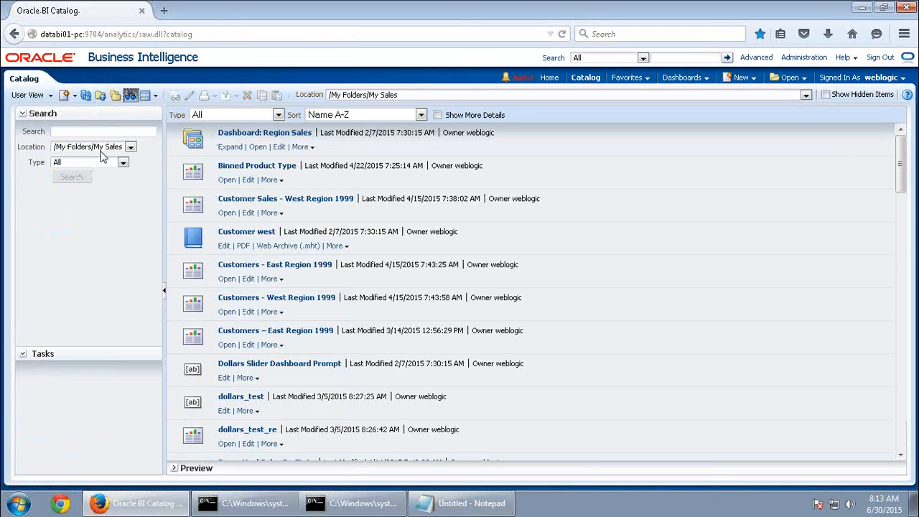
type("Sal")
type("es By Re")
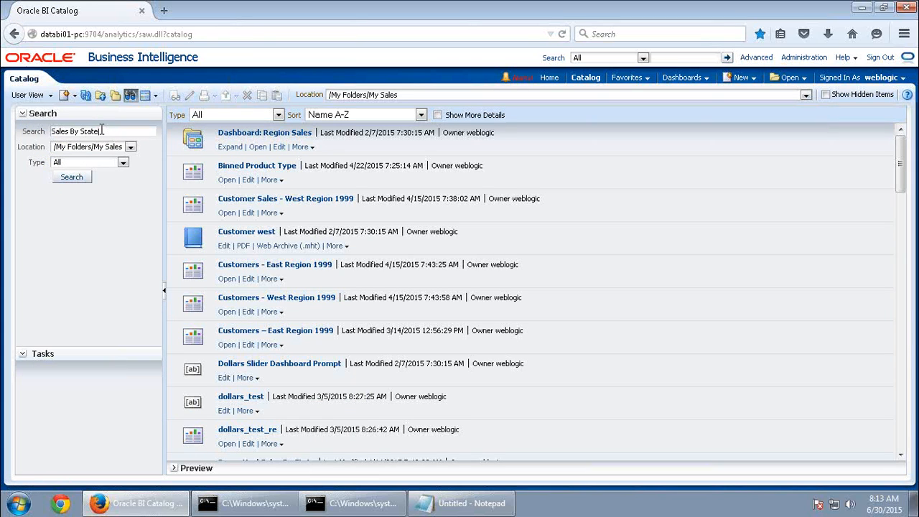
left_click(71, 177)
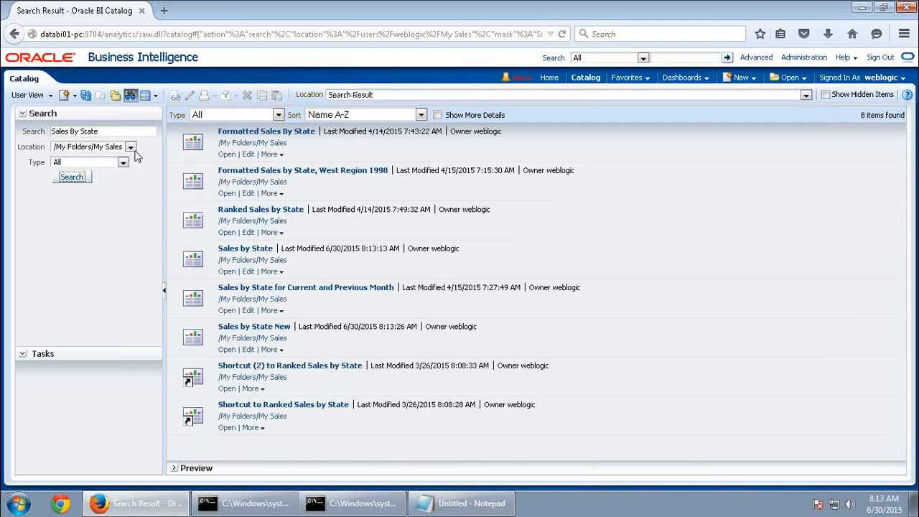
left_click(93, 164)
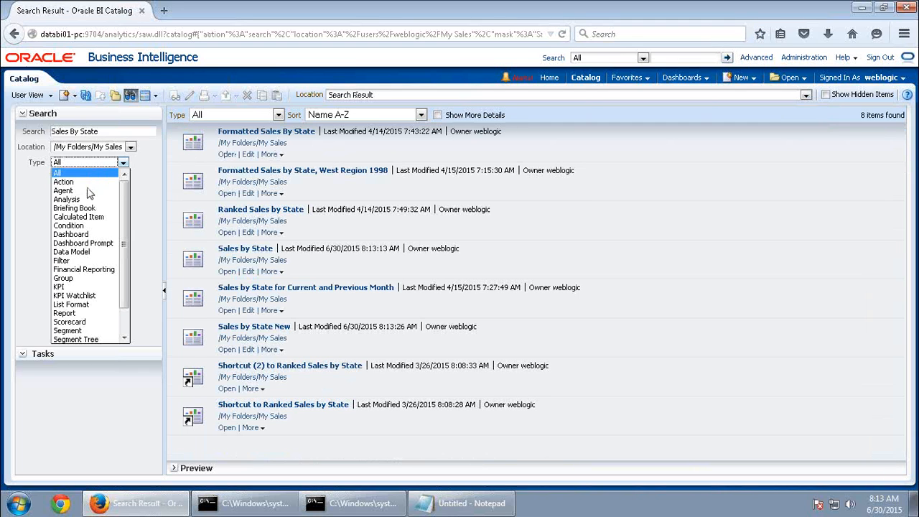
left_click(84, 200)
left_click(76, 181)
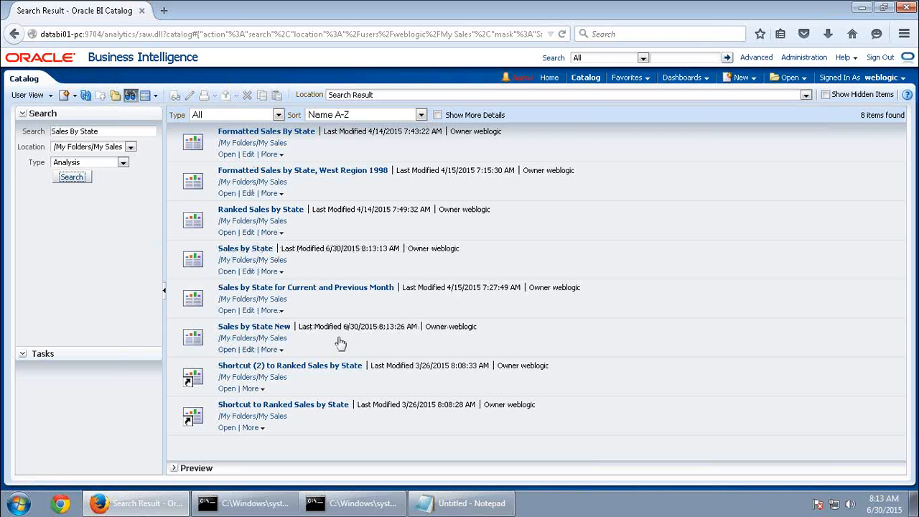
Delete the Sales by State New analysis from the search results
left_click(279, 351)
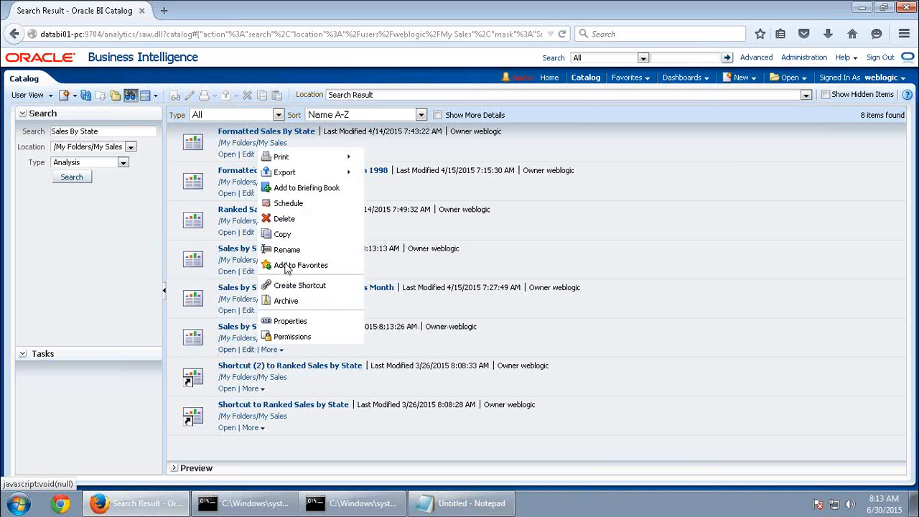
left_click(284, 219)
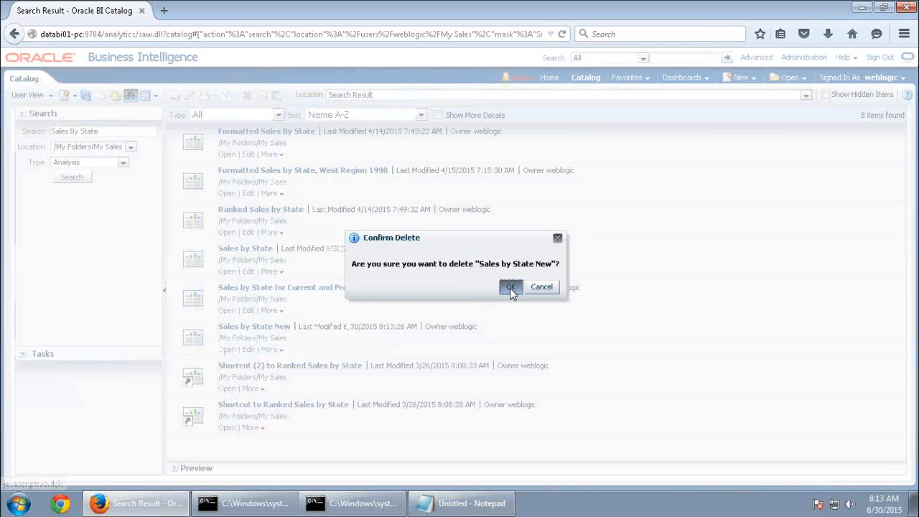
left_click(510, 286)
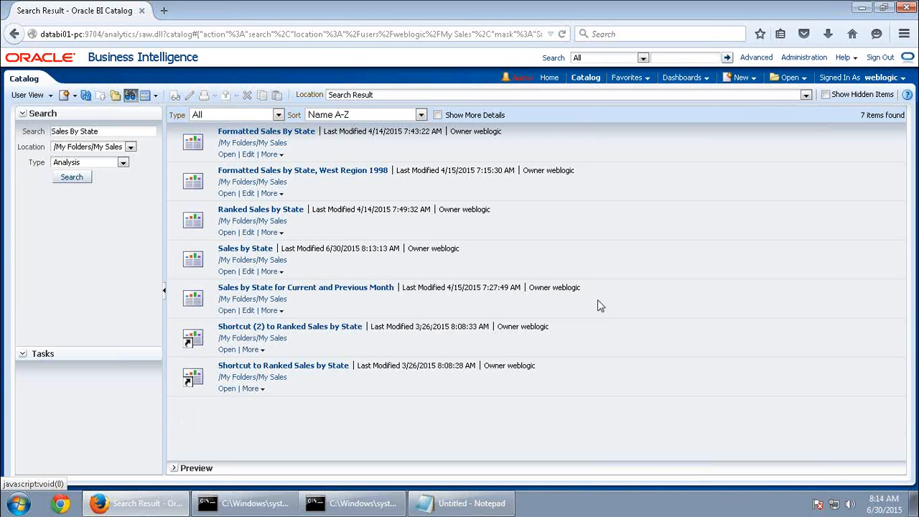
Open the Sales by State analysis in the editor and show the New menu
left_click(227, 273)
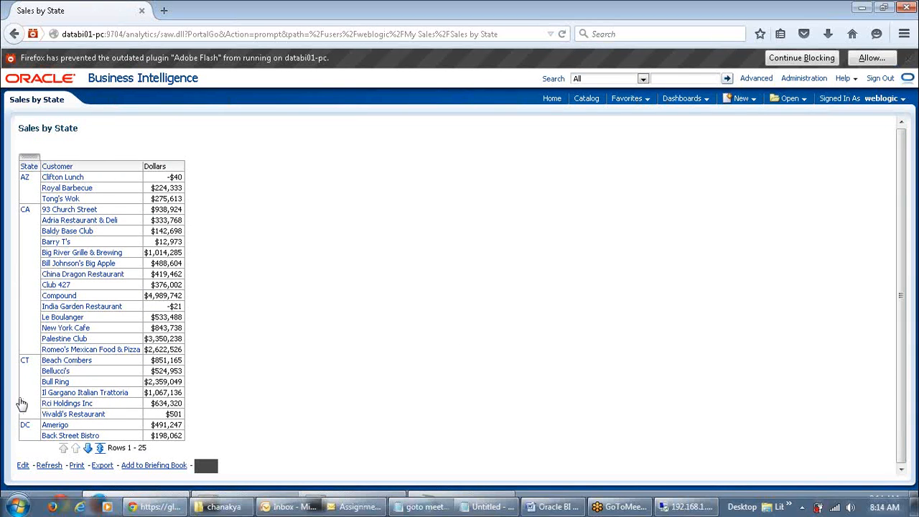
left_click(23, 465)
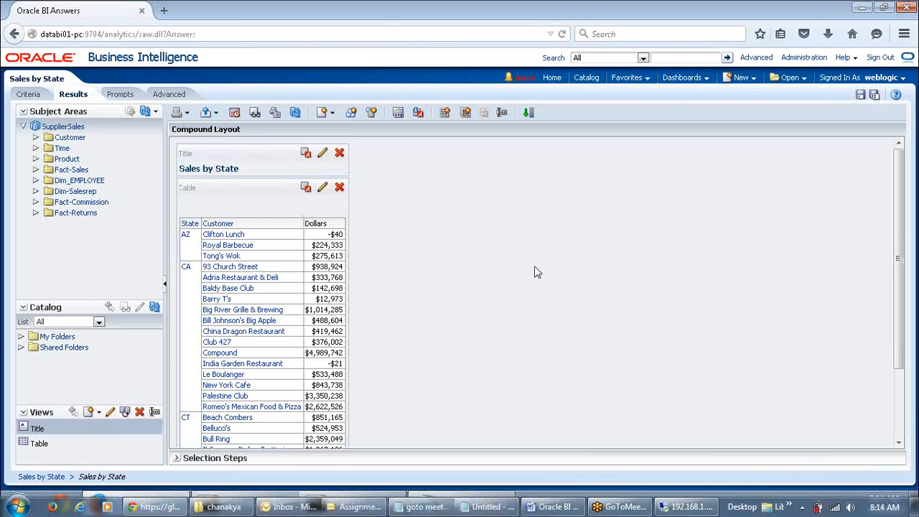
left_click(744, 77)
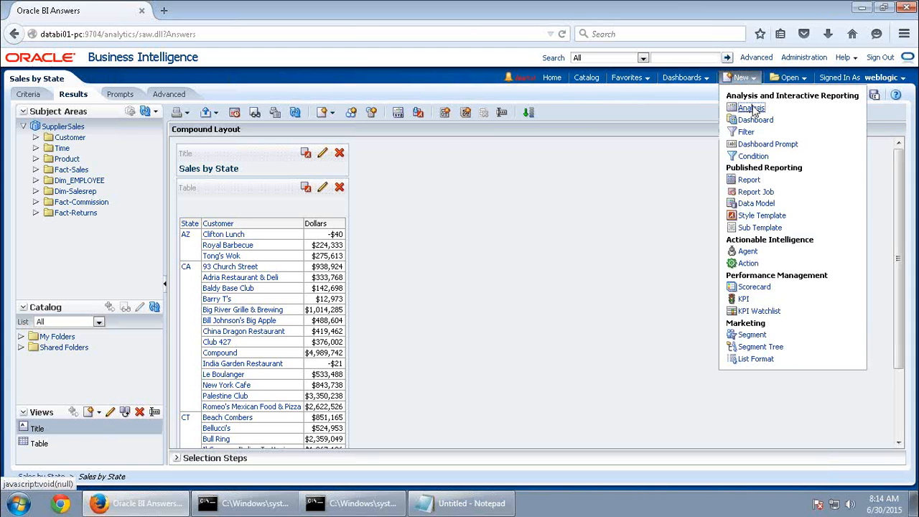
Create a SupplierSales analysis with the Product hierarchy and Fact-Sales Dollars, and view its results
left_click(752, 110)
left_click(736, 134)
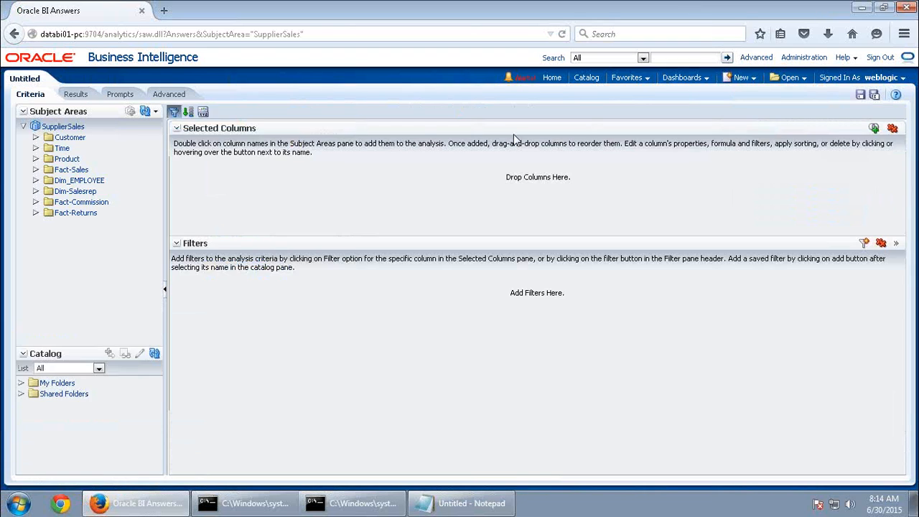
mouse_move(559, 16)
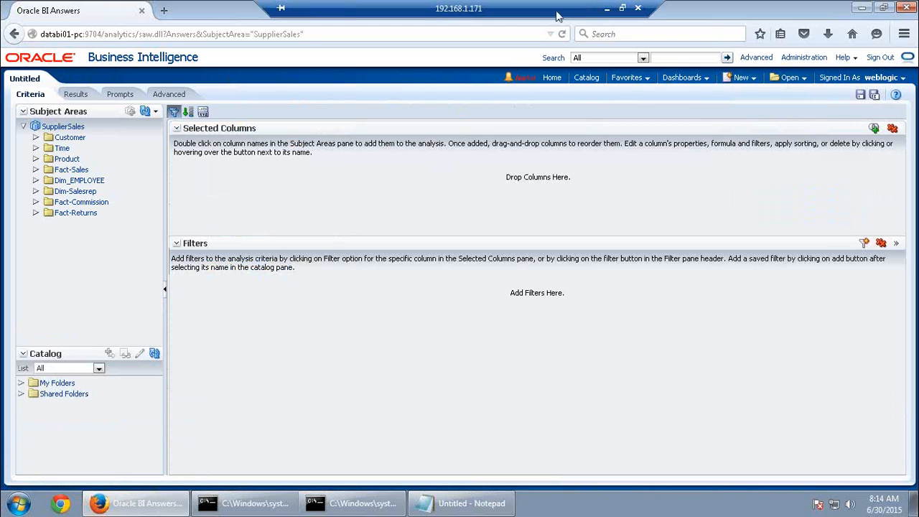
left_click(36, 159)
left_click_drag(75, 309, 219, 218)
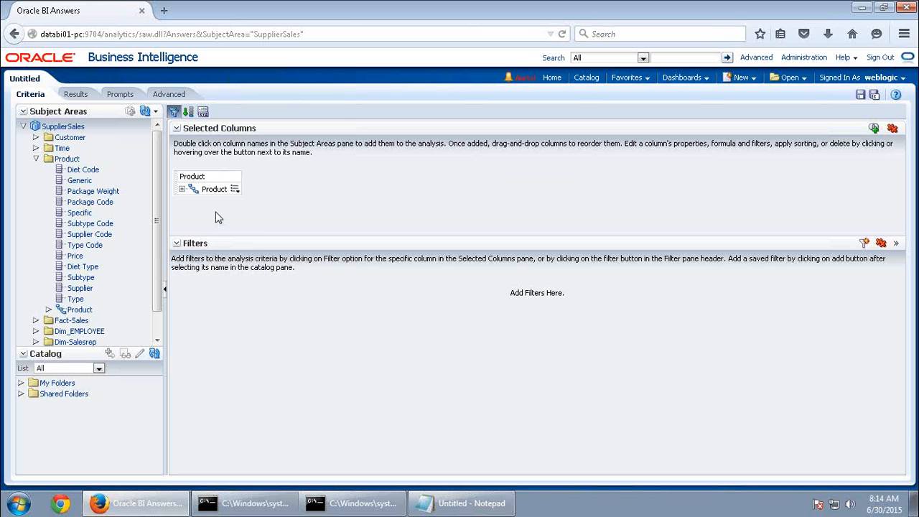
double_click(77, 321)
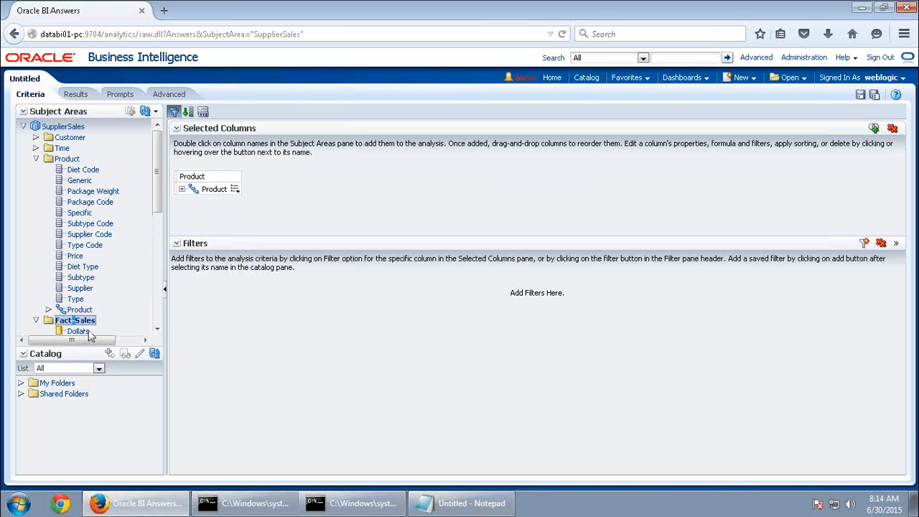
double_click(85, 333)
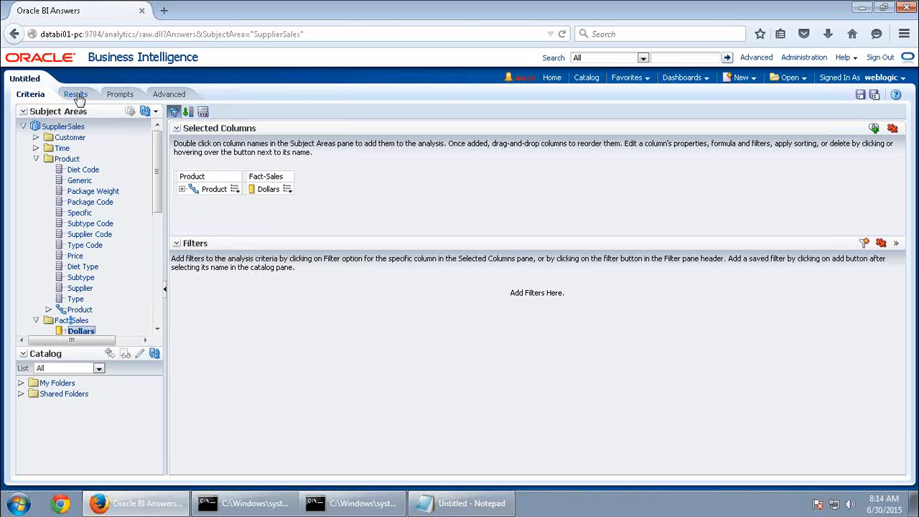
left_click(77, 96)
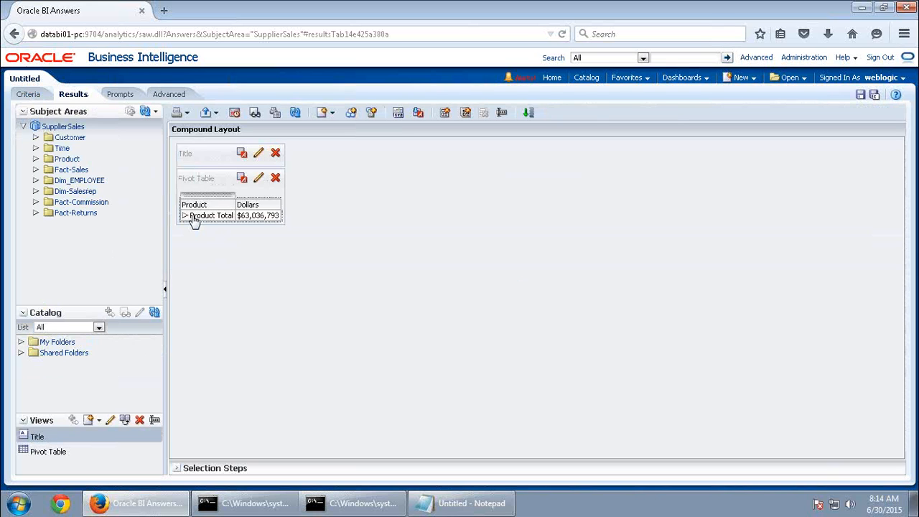
Save the analysis as 'Product Sales', overwriting the existing one
left_click(862, 95)
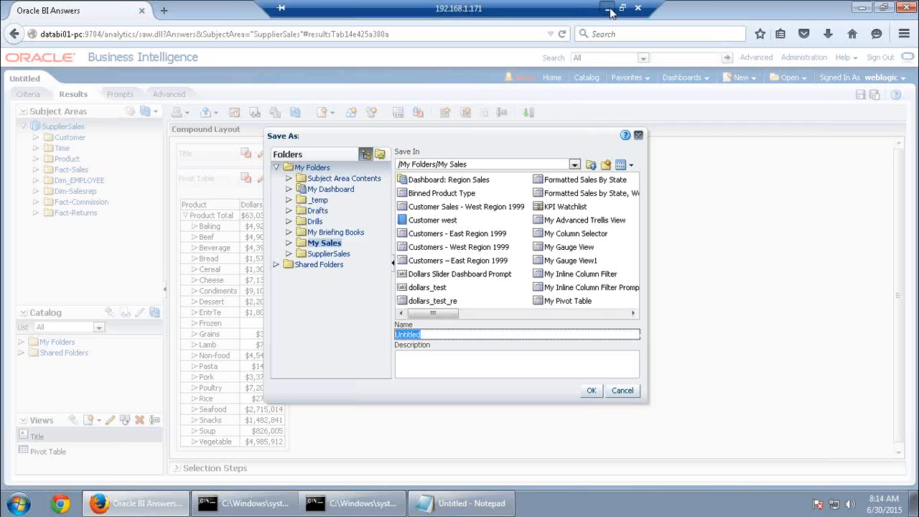
left_click(608, 8)
left_click_drag(89, 38, 2, 36)
key("ctrl+c")
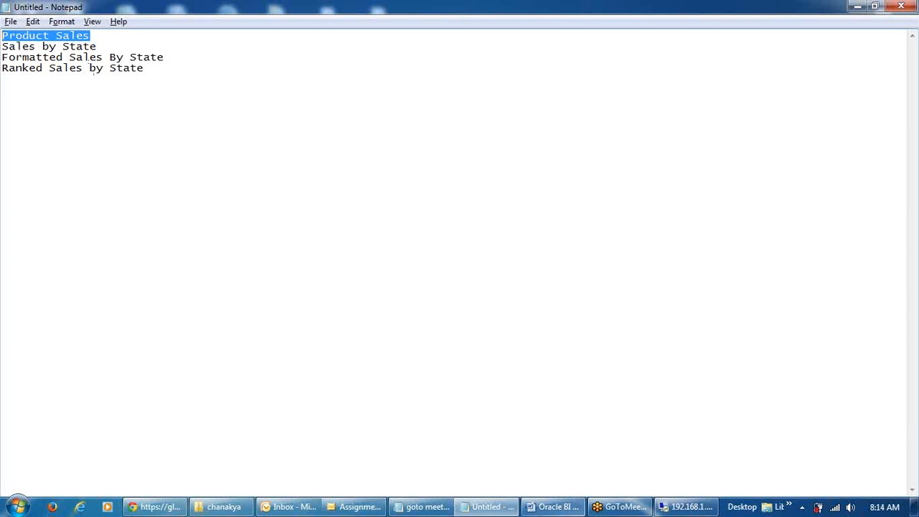
left_click(688, 507)
key("ctrl+v")
left_click(591, 390)
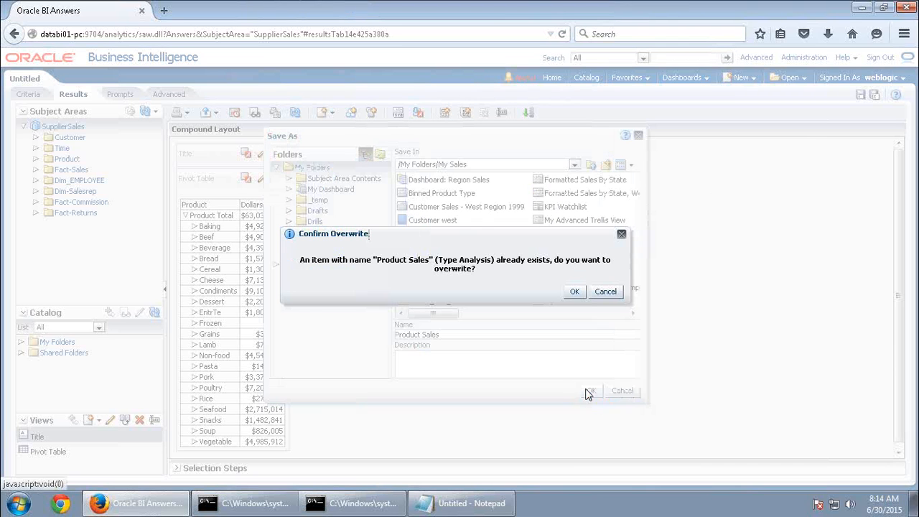
left_click(576, 291)
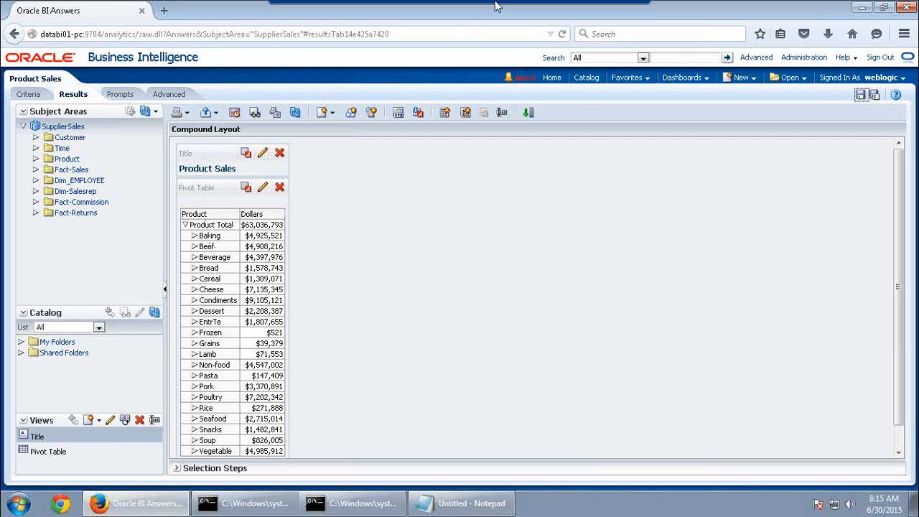
In Notepad, select 'Sales By State' from the Formatted Sales By State line
left_click(619, 7)
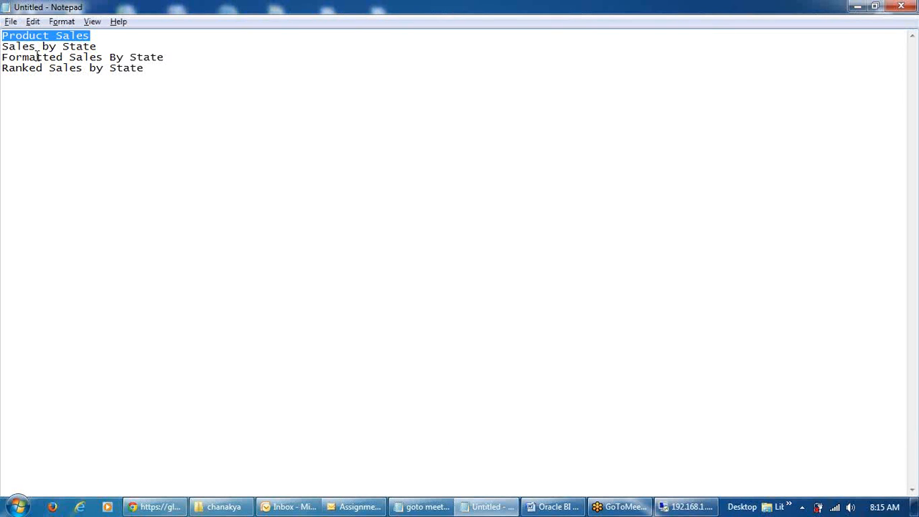
left_click_drag(169, 59, 84, 57)
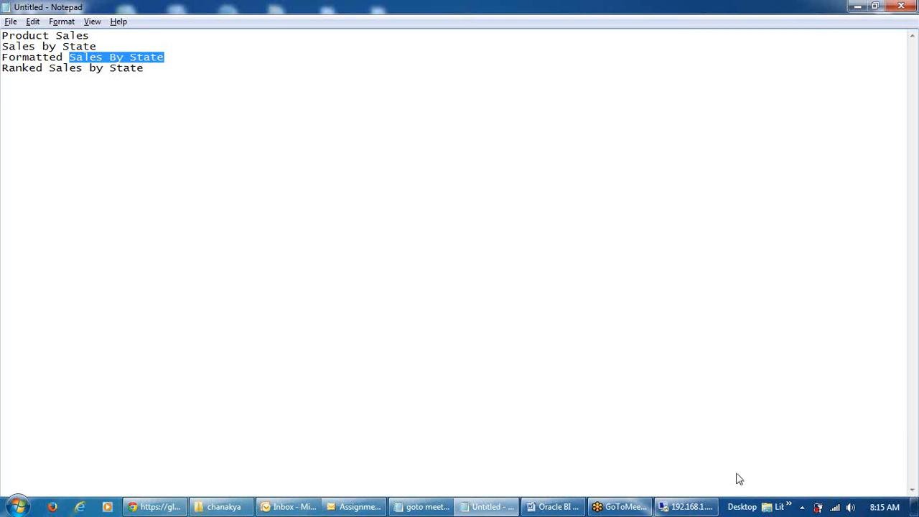
Scroll the Word activity guide back to steps m–p, then return to the Oracle BI session
mouse_move(553, 507)
left_click(574, 366)
scroll(564, 280, "up", 5)
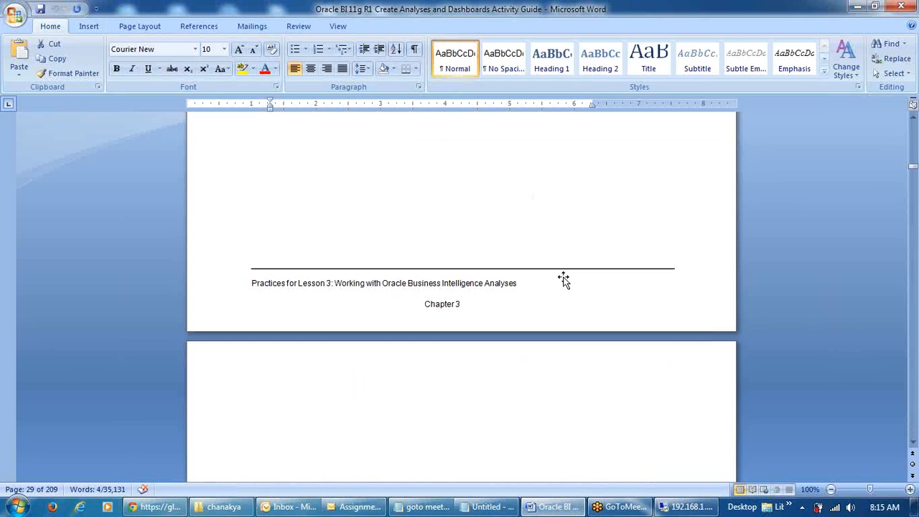
scroll(564, 280, "up", 20)
scroll(571, 281, "up", 6)
scroll(570, 280, "down", 4)
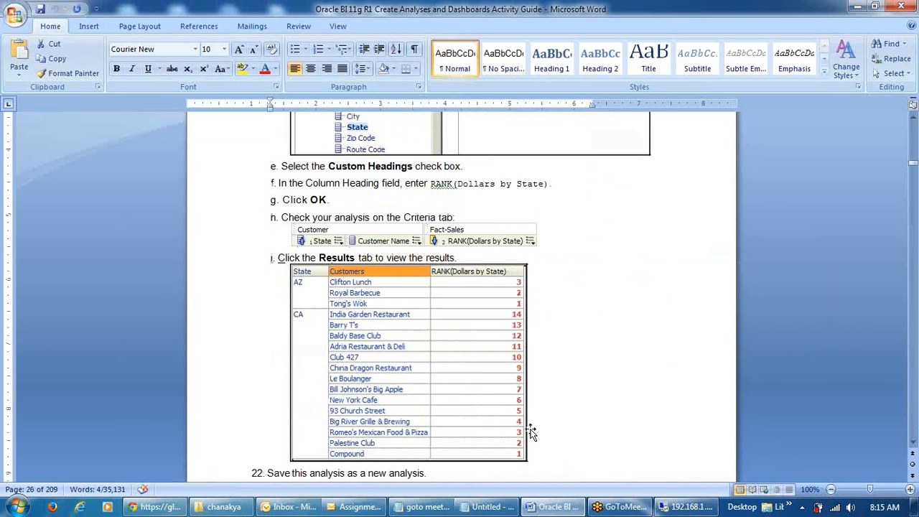
scroll(596, 336, "up", 10)
scroll(478, 281, "up", 20)
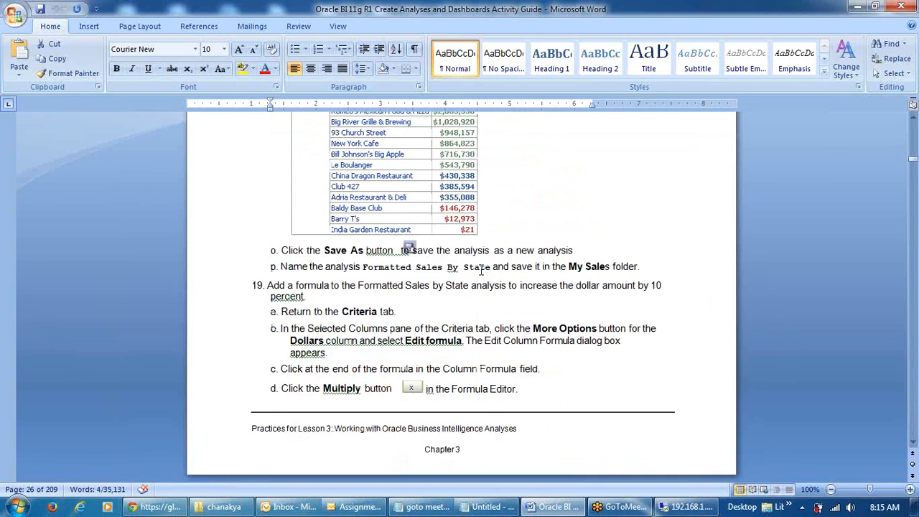
scroll(479, 269, "up", 5)
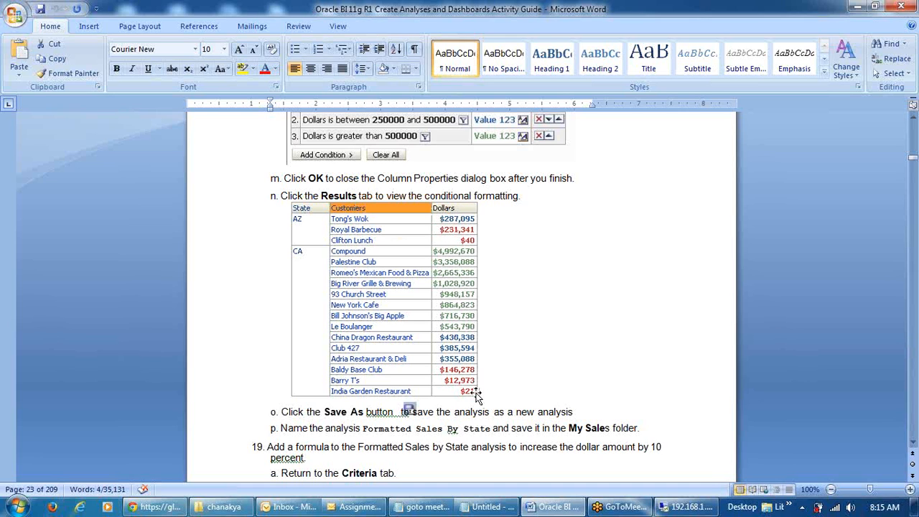
left_click(675, 509)
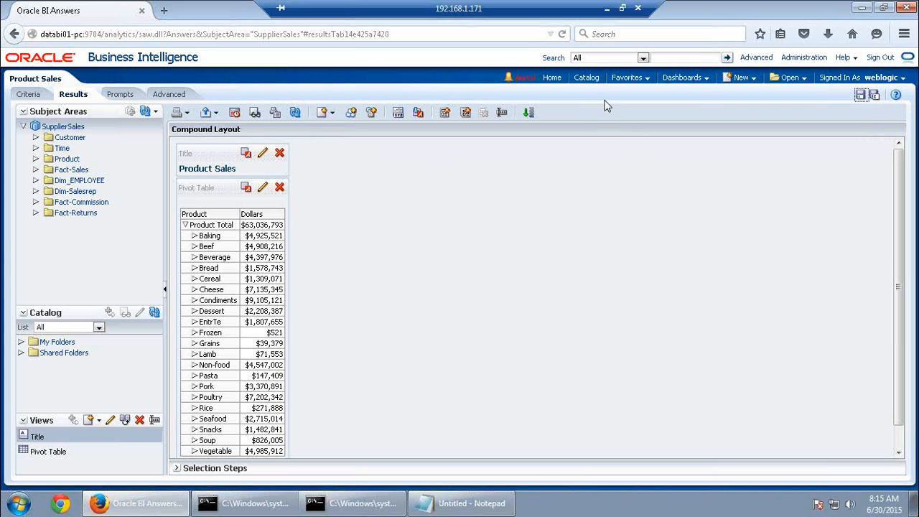
Search the catalog for 'Sales By State' and open that analysis for editing
left_click(596, 84)
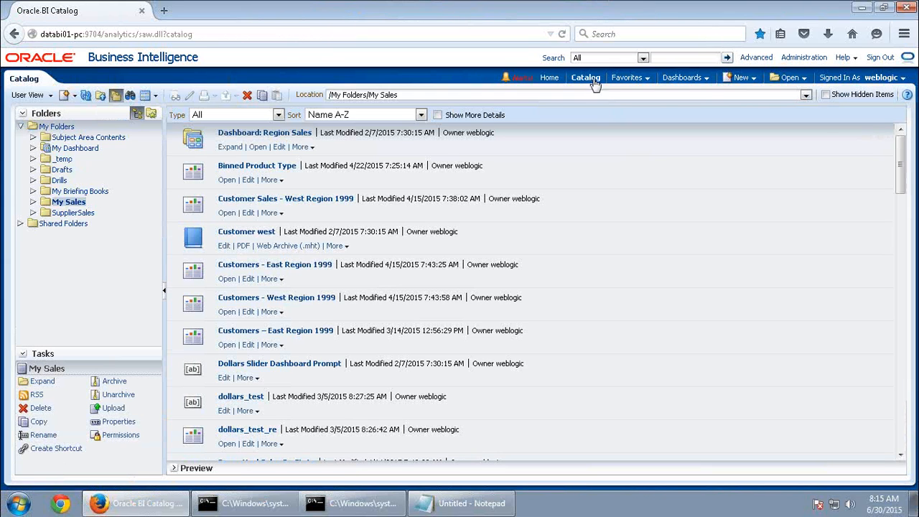
left_click(130, 95)
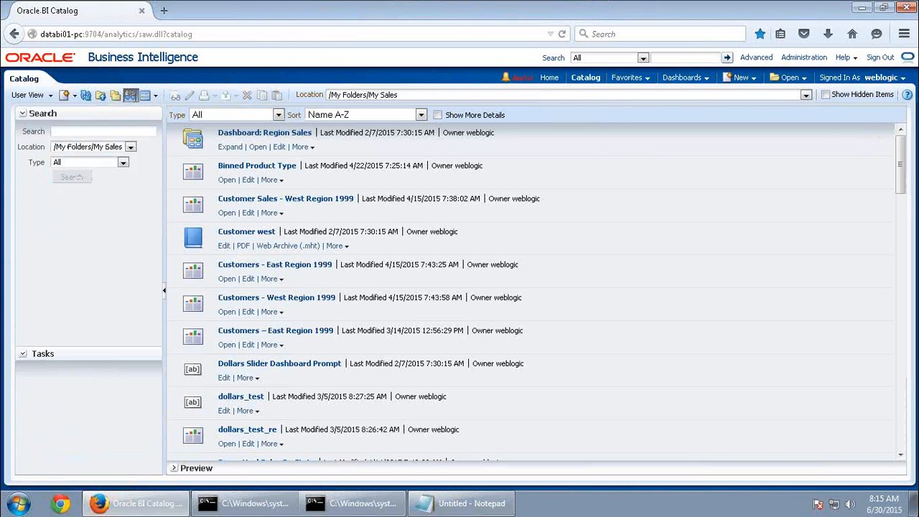
type("Sales By State")
left_click(74, 180)
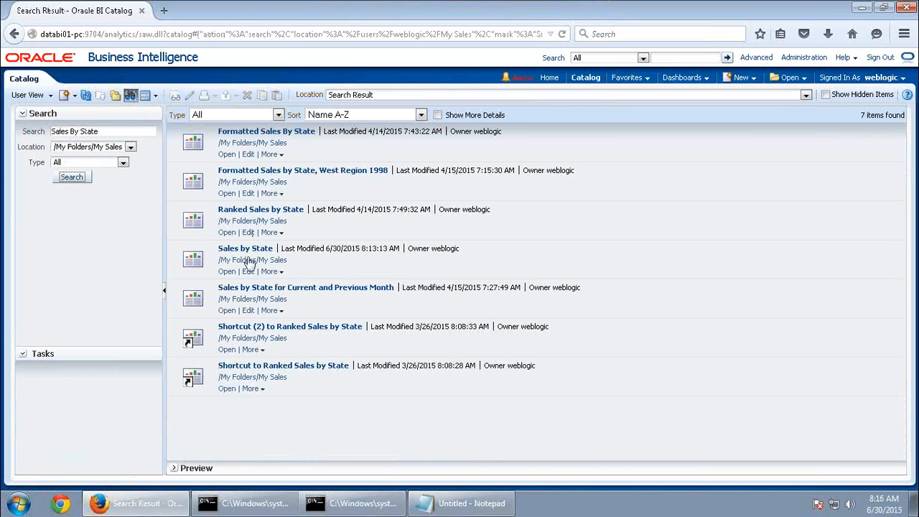
left_click(227, 273)
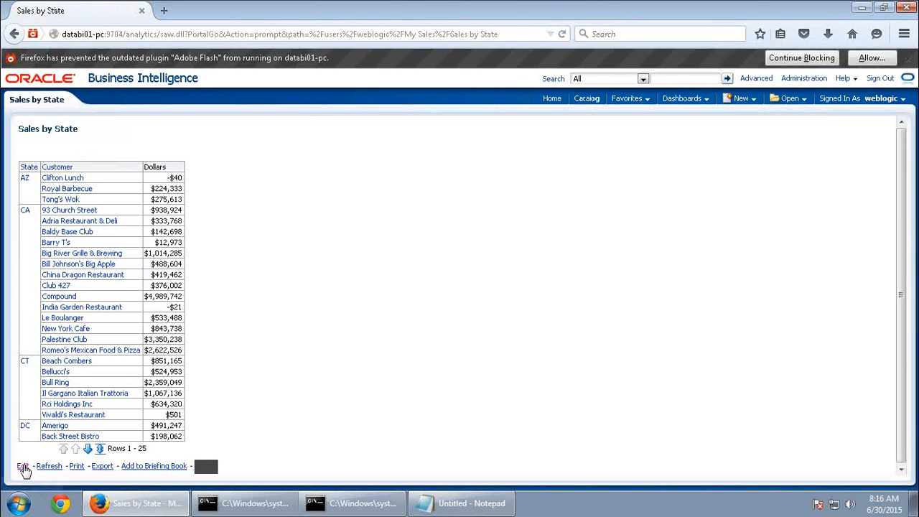
left_click(23, 467)
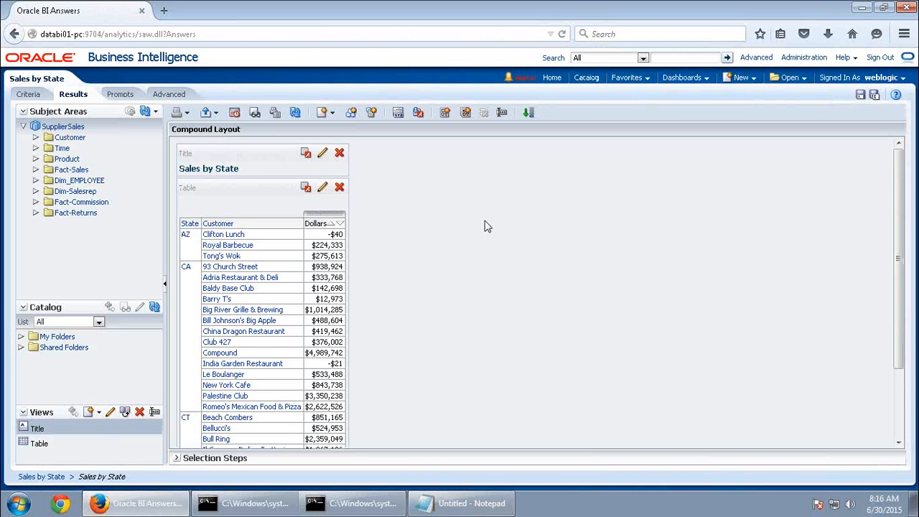
scroll(485, 226, "down", 3)
scroll(486, 226, "up", 3)
scroll(485, 226, "down", 3)
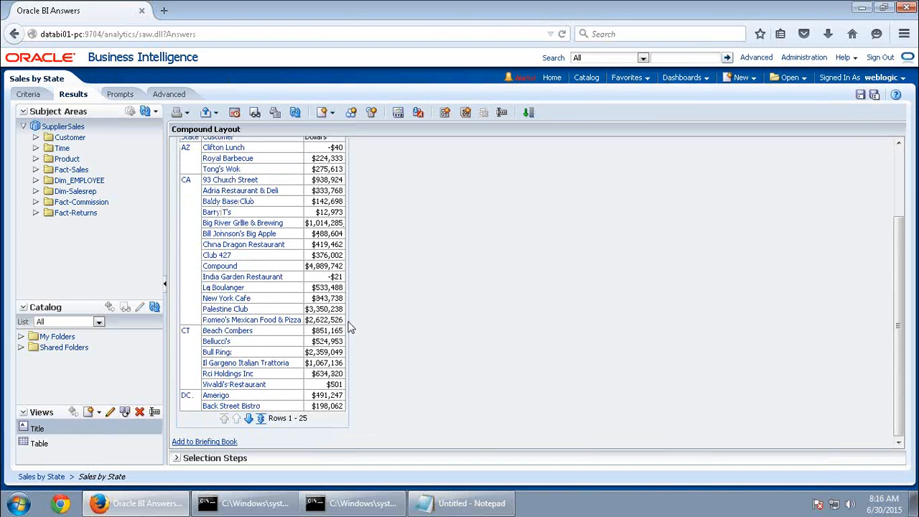
scroll(350, 327, "up", 3)
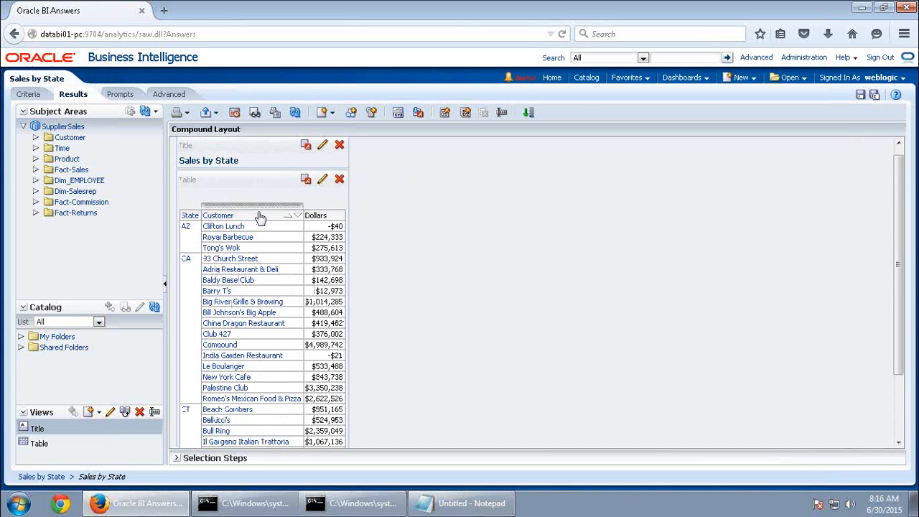
Give the Customer column heading an orange #FF9933 background and view the results
left_click(32, 95)
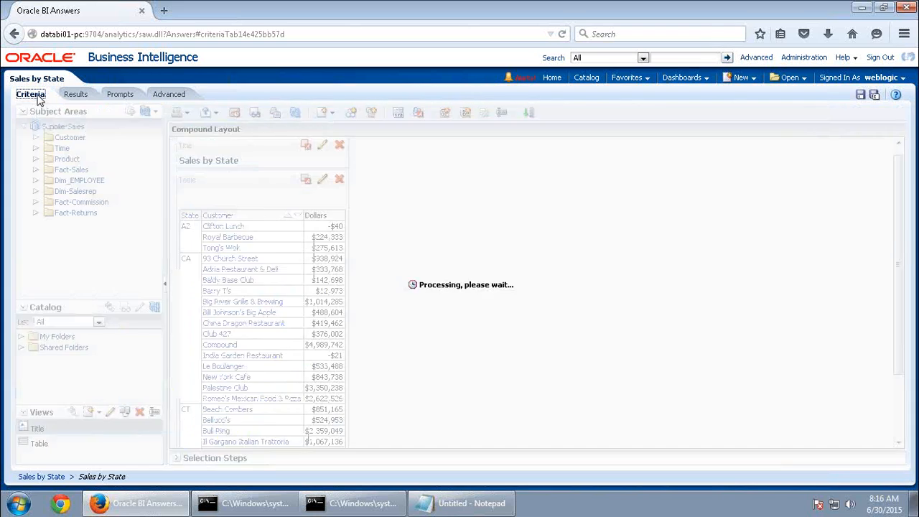
left_click(277, 190)
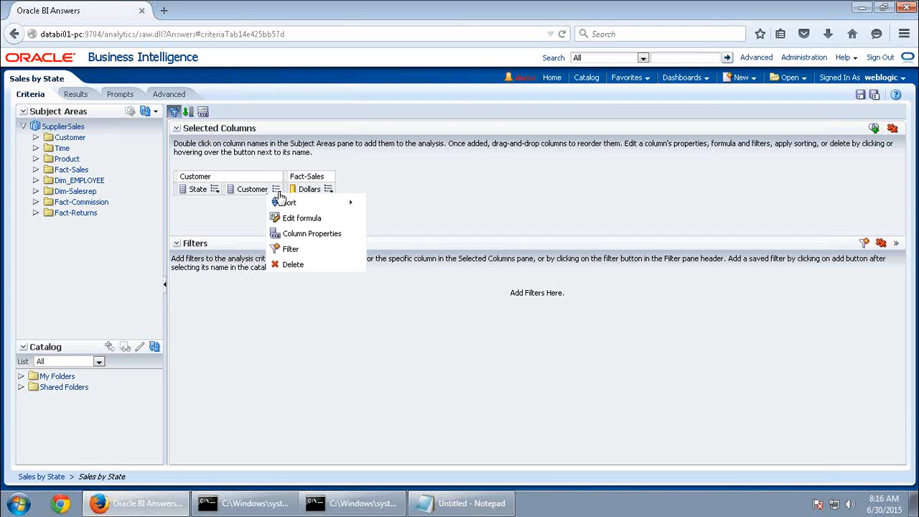
left_click(301, 236)
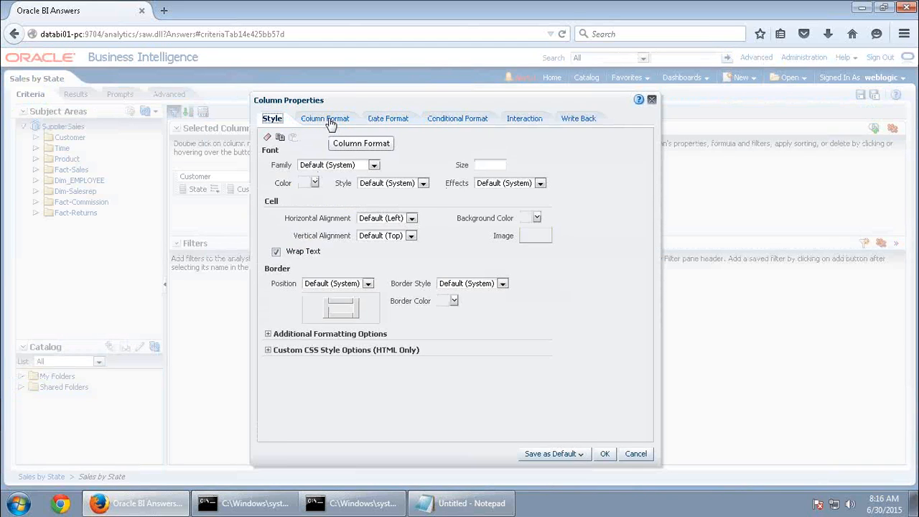
left_click(329, 122)
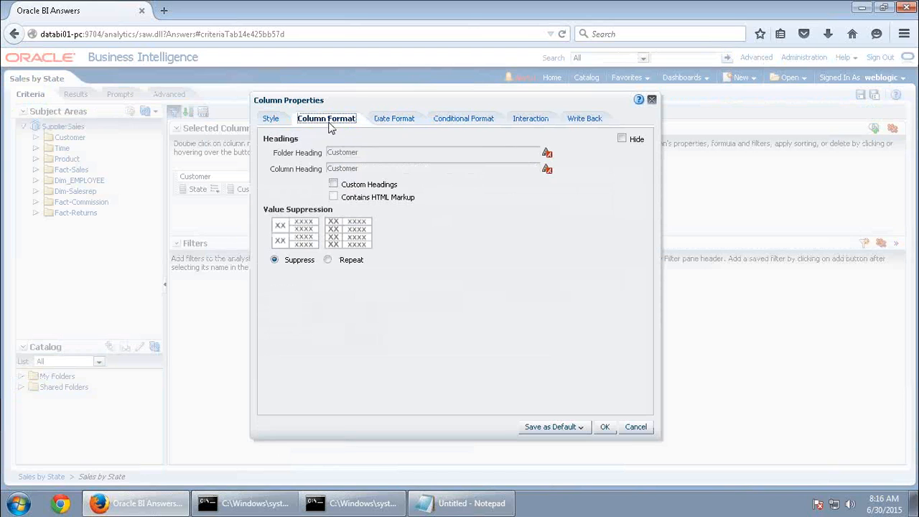
left_click(547, 171)
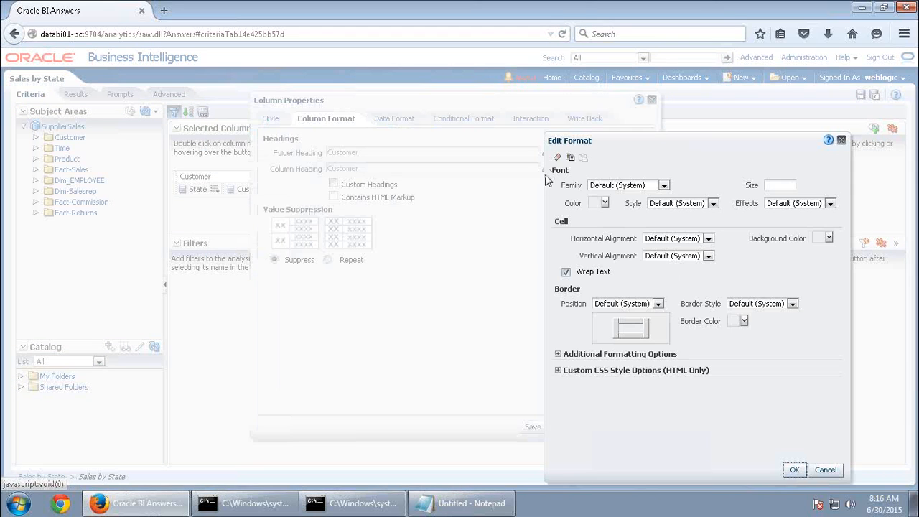
left_click(828, 239)
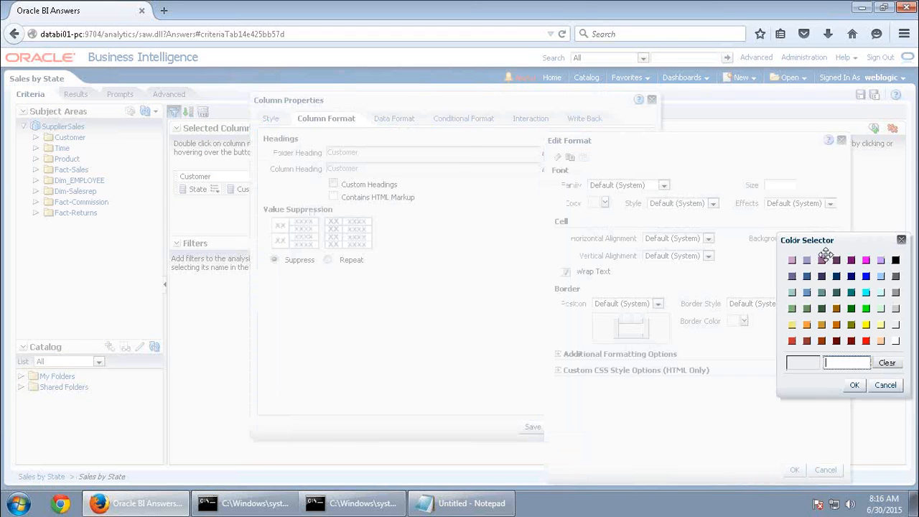
left_click(807, 324)
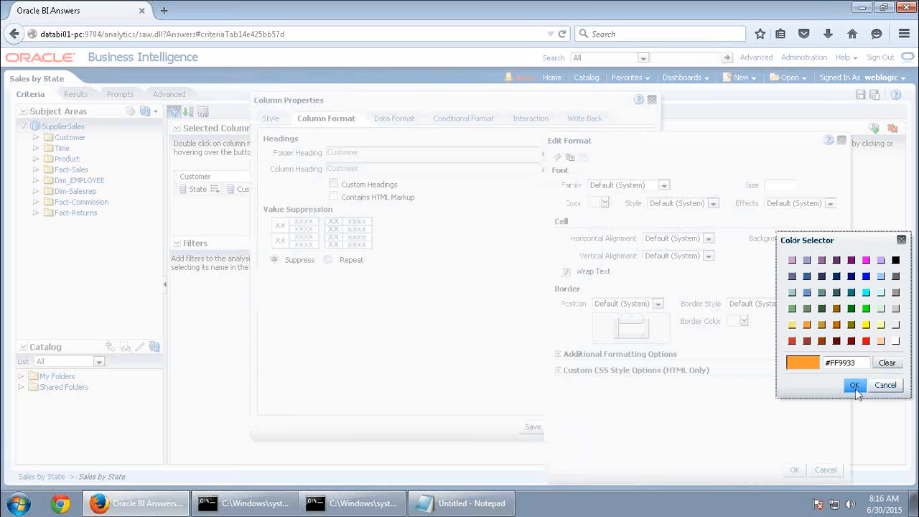
left_click(857, 386)
left_click(795, 471)
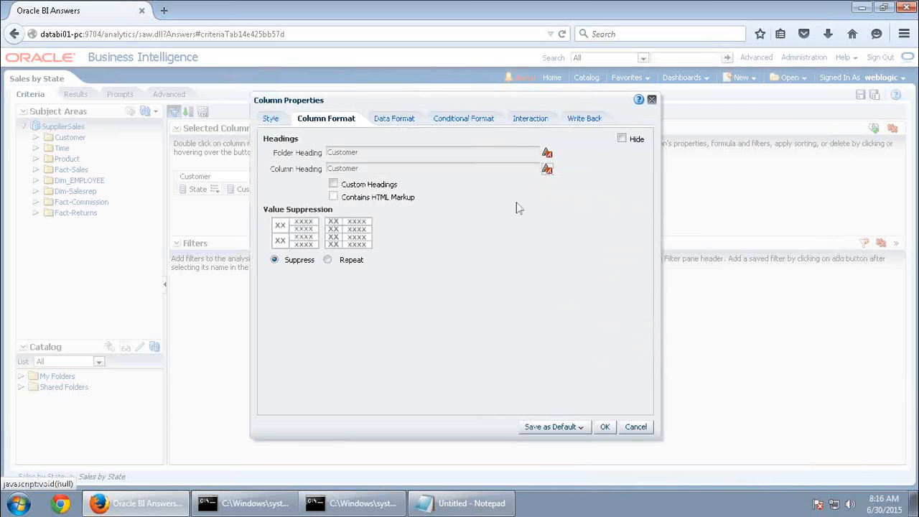
left_click(604, 427)
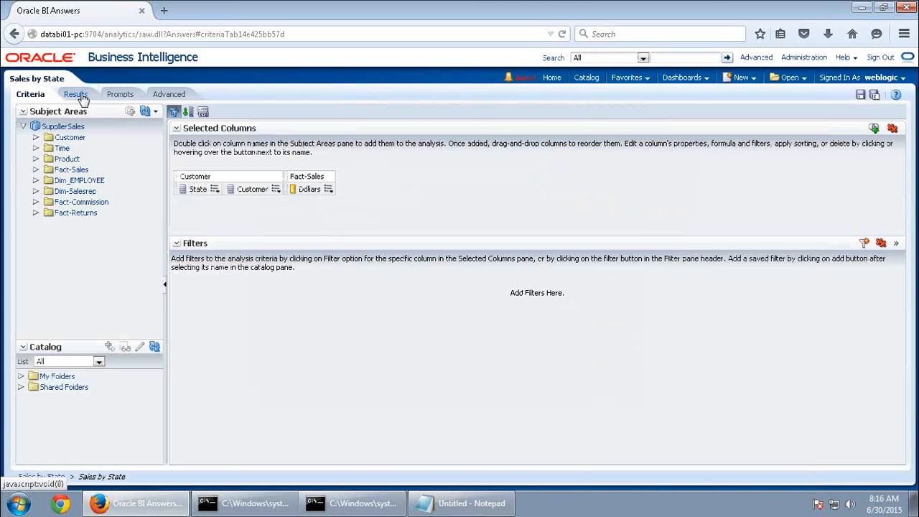
left_click(81, 98)
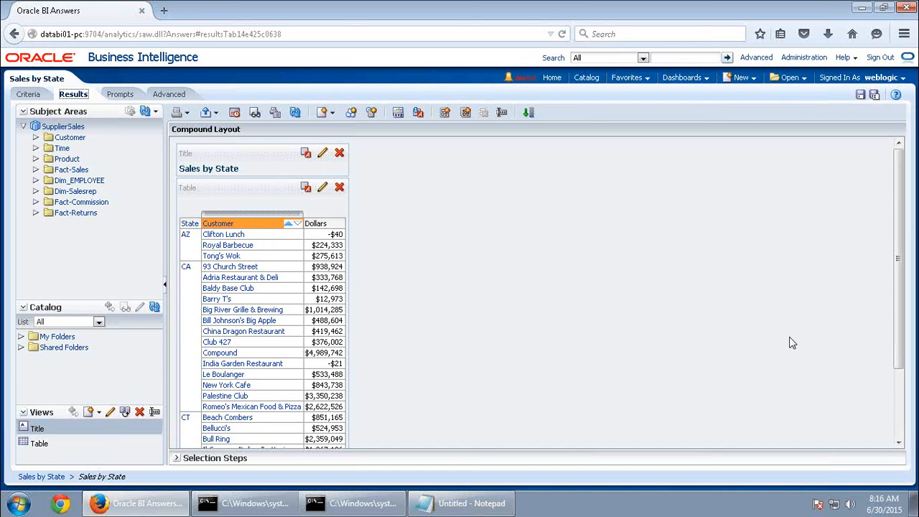
Apply a peach background to the Customer value cells and check the results
left_click(25, 97)
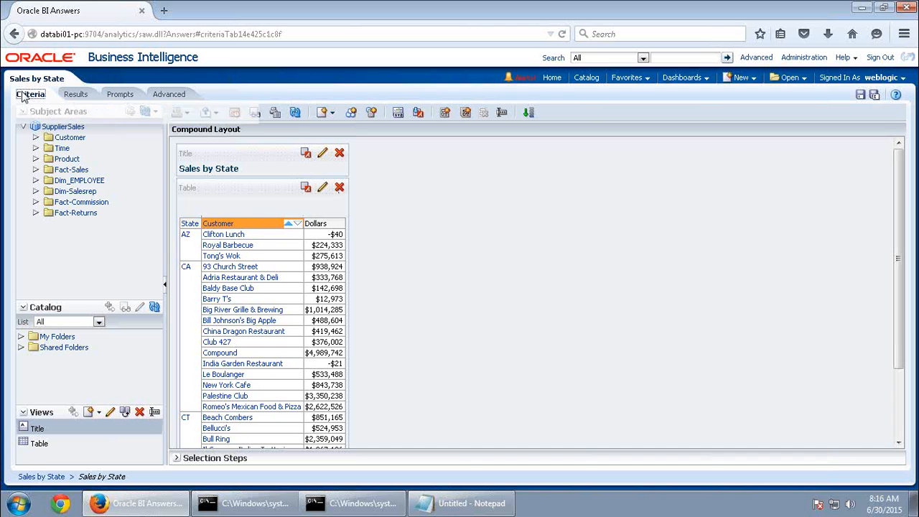
left_click(275, 189)
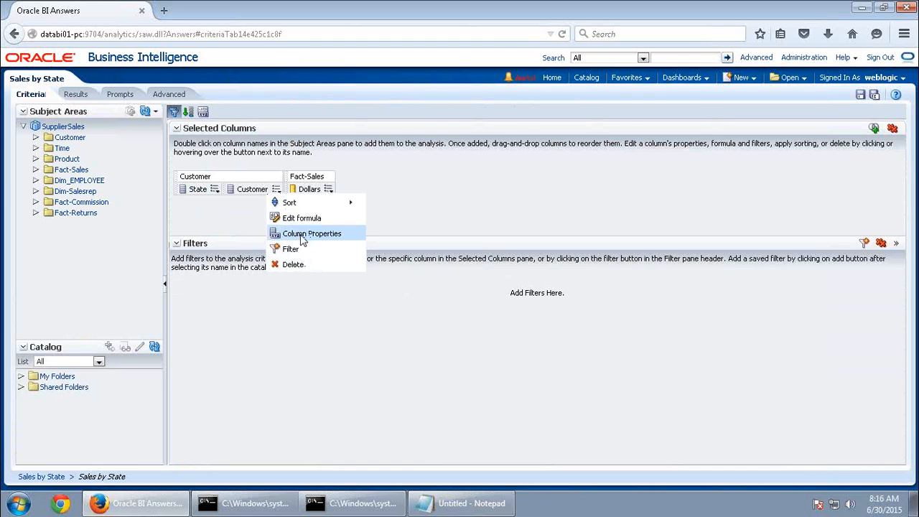
left_click(294, 231)
left_click(346, 119)
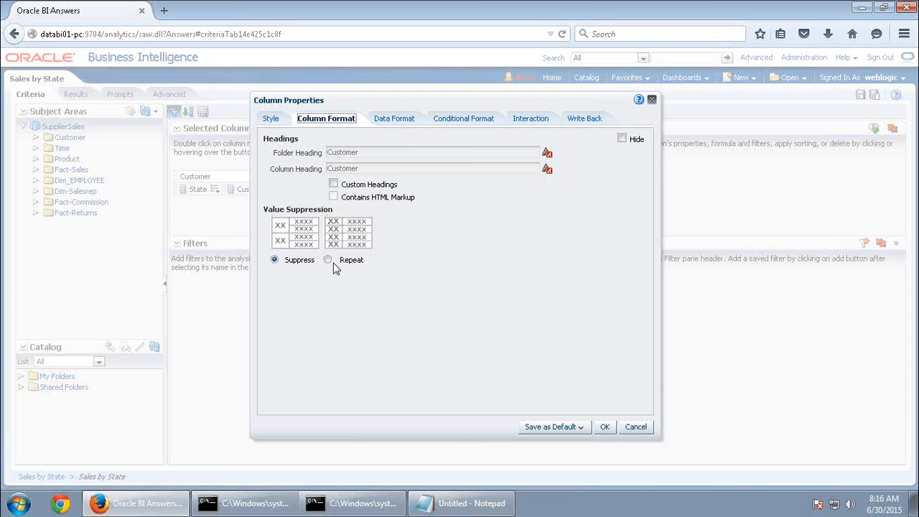
left_click(271, 119)
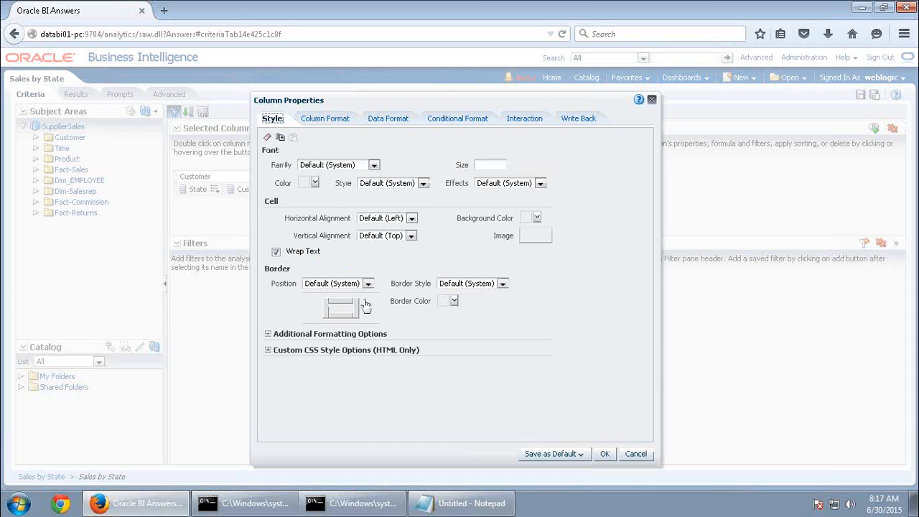
left_click(530, 221)
left_click(627, 323)
left_click(600, 366)
left_click(605, 454)
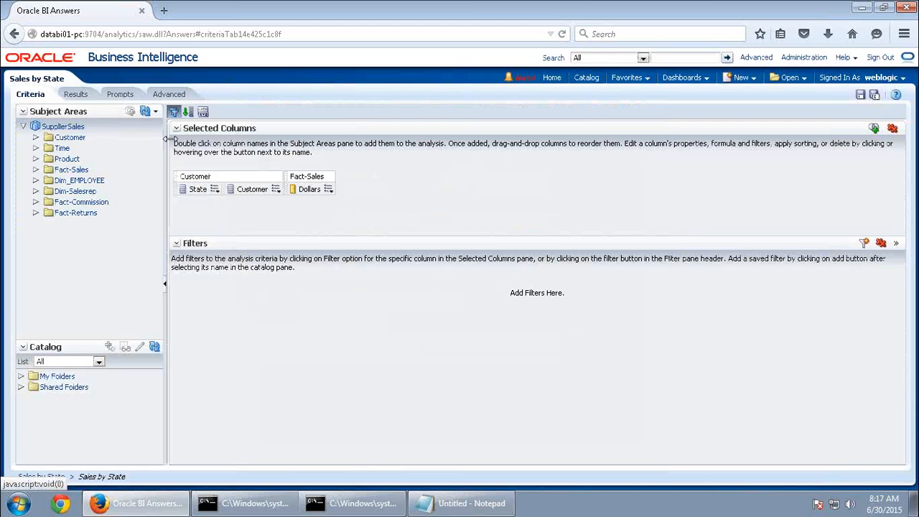
left_click(75, 95)
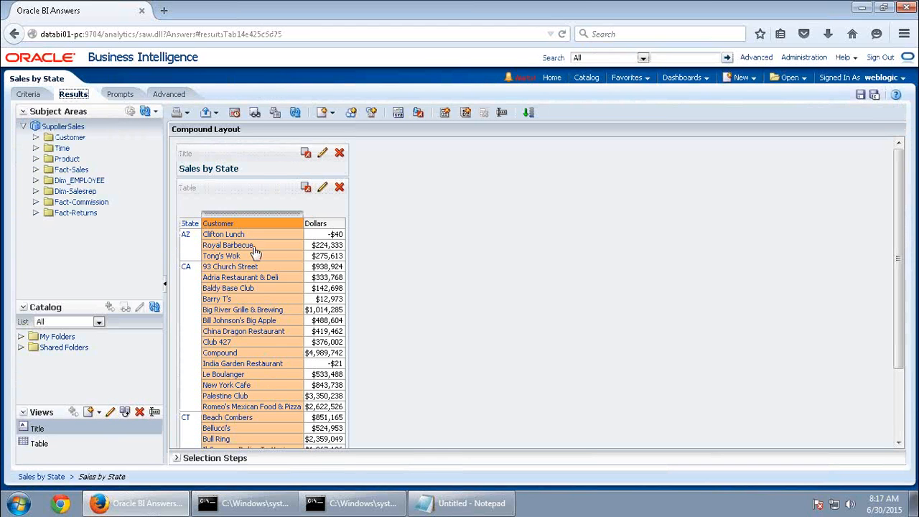
Clear the peach Customer cell background, recheck the results, and return to Criteria
left_click(41, 97)
left_click(276, 188)
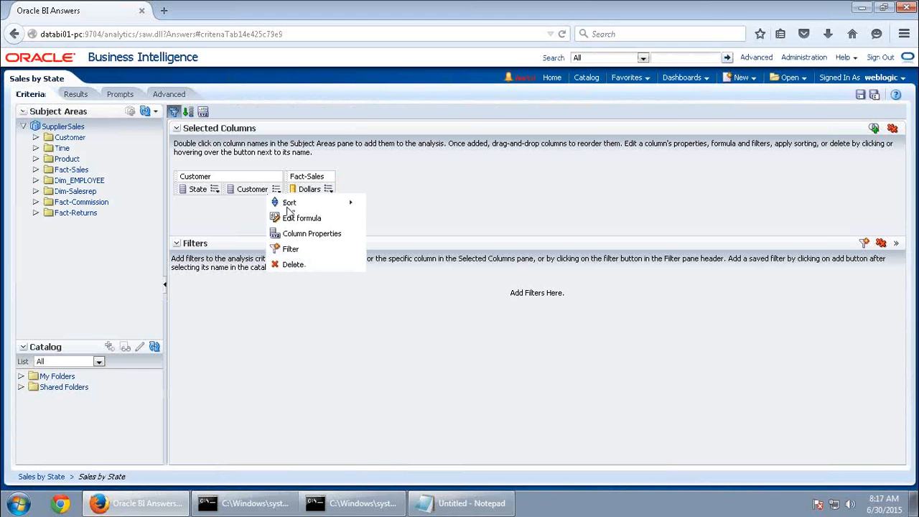
left_click(312, 234)
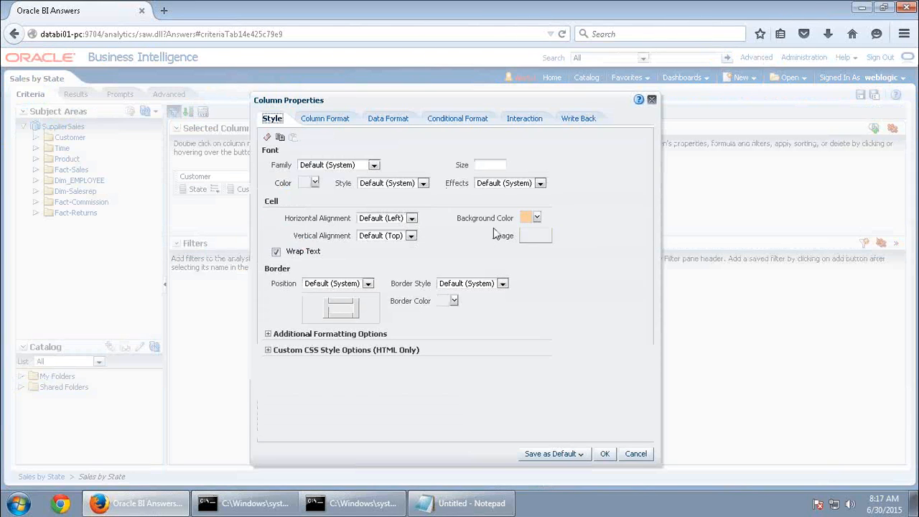
left_click(535, 219)
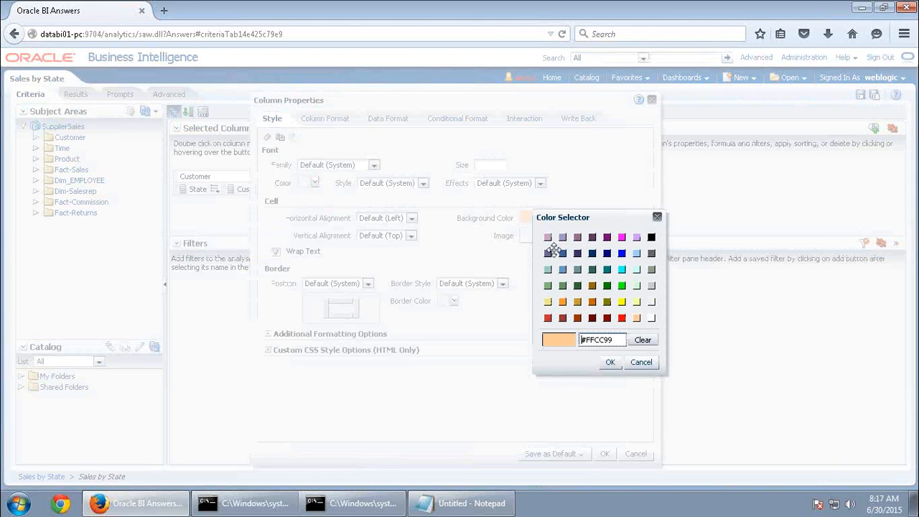
left_click(648, 343)
left_click(609, 362)
left_click(606, 454)
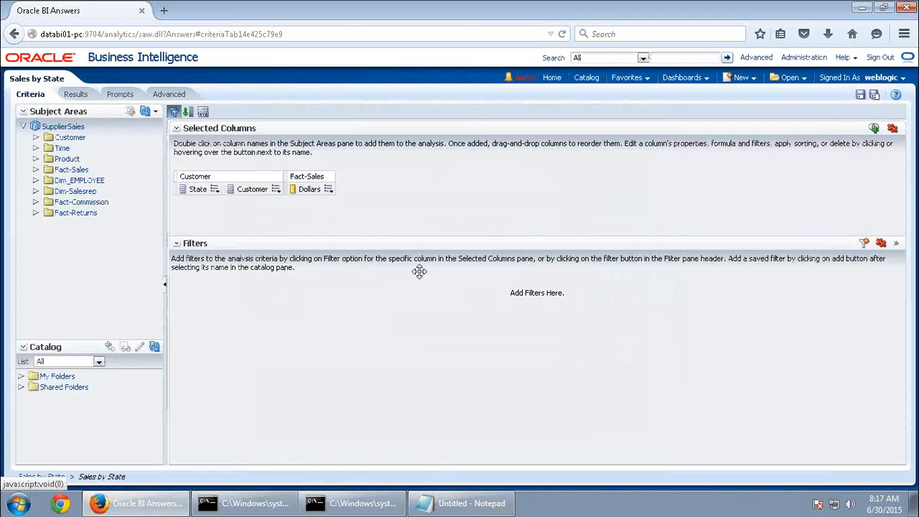
left_click(75, 94)
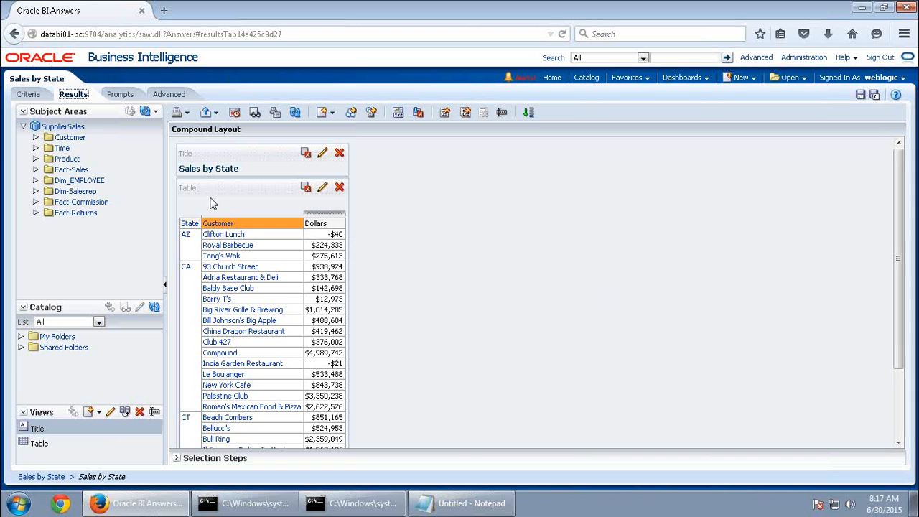
left_click(28, 94)
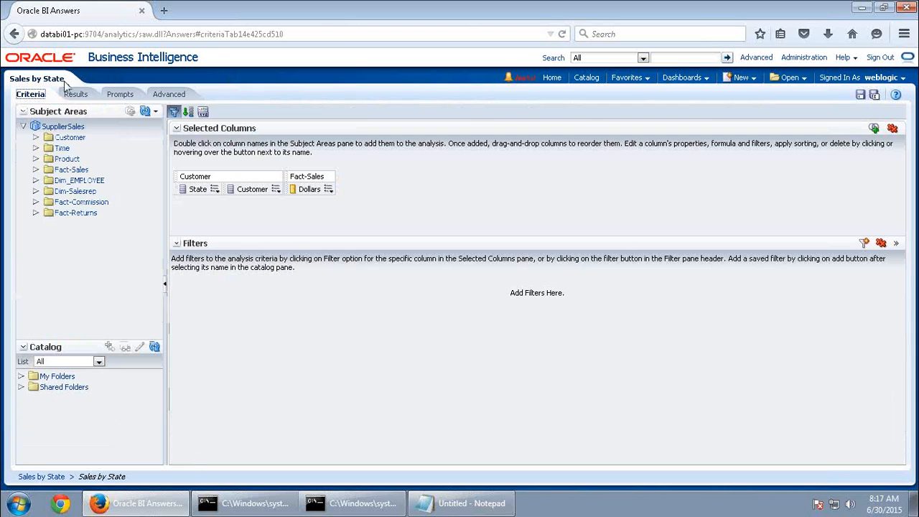
Sort the results by State ascending and view them
left_click(328, 189)
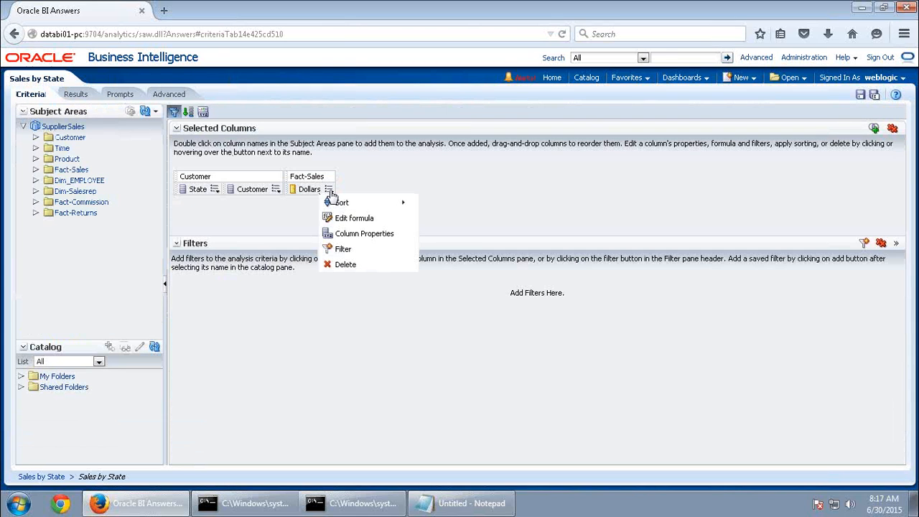
left_click(249, 204)
left_click(214, 191)
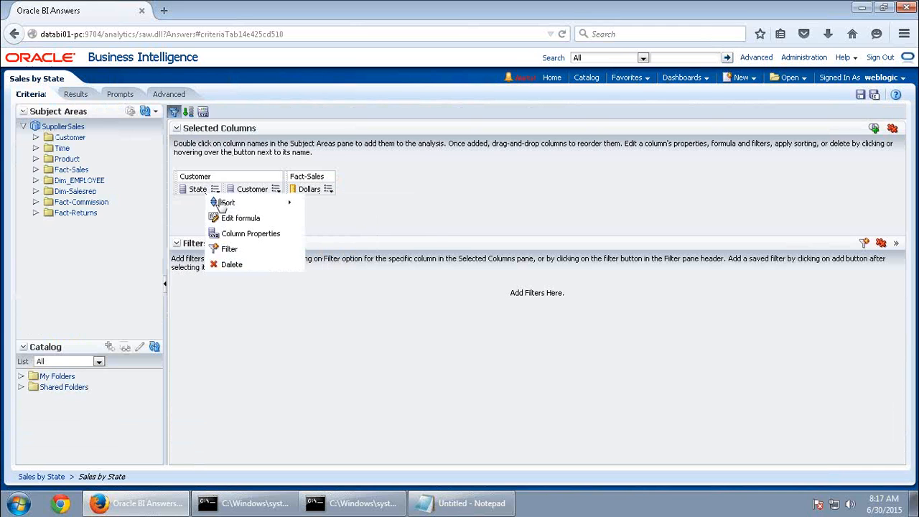
mouse_move(229, 202)
left_click(342, 204)
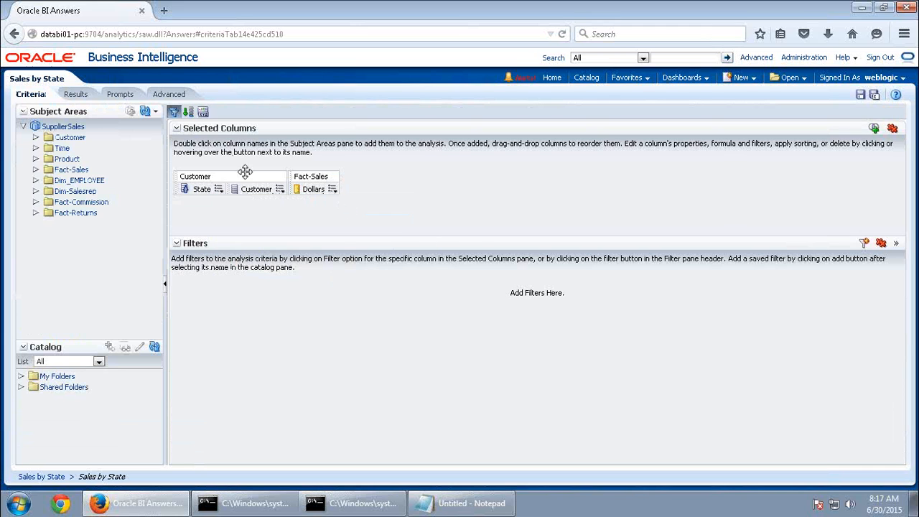
left_click(76, 95)
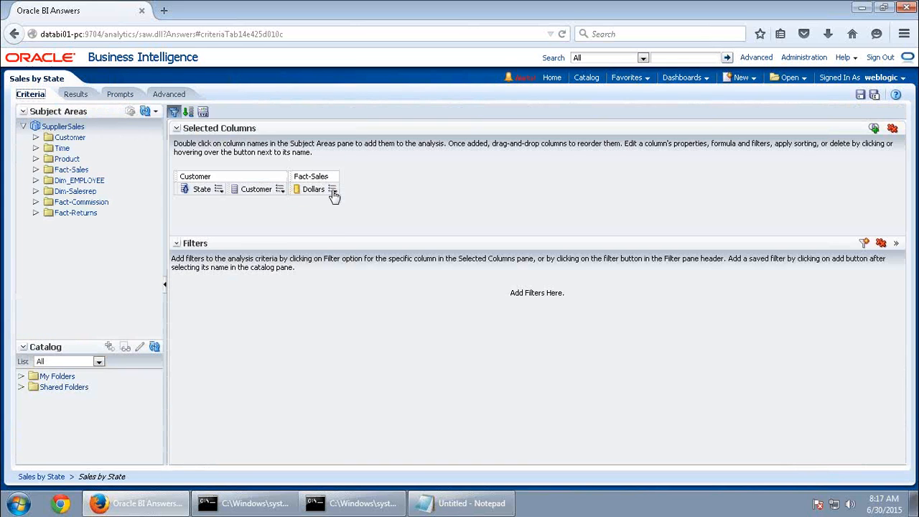
Add a descending Dollars sort after State and view the re-ordered table
left_click(333, 190)
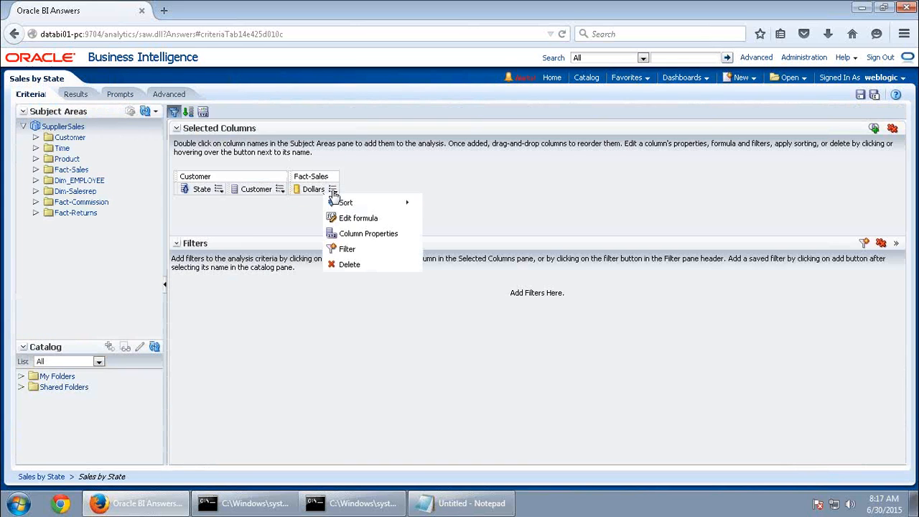
mouse_move(352, 204)
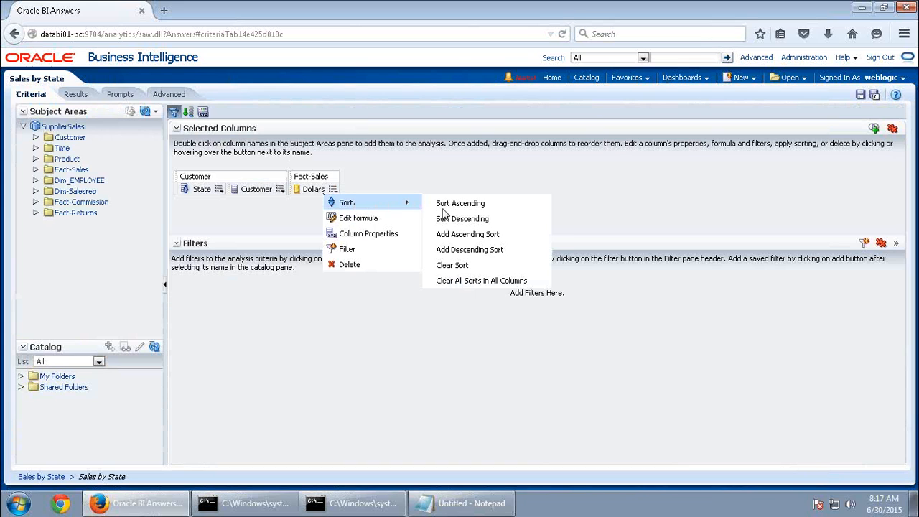
left_click(469, 251)
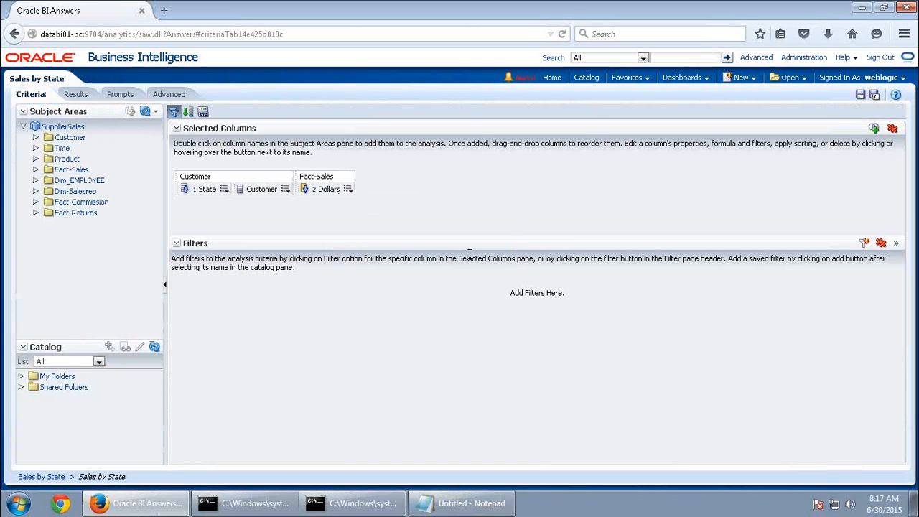
left_click(77, 96)
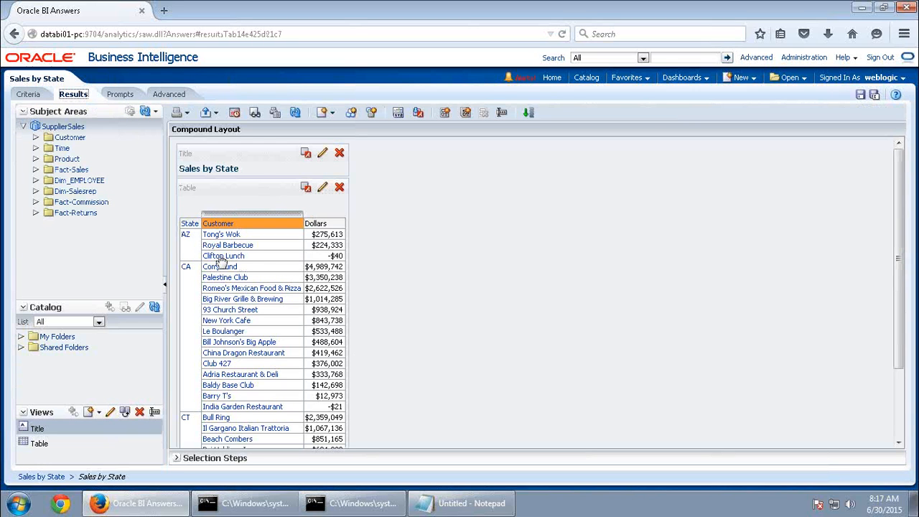
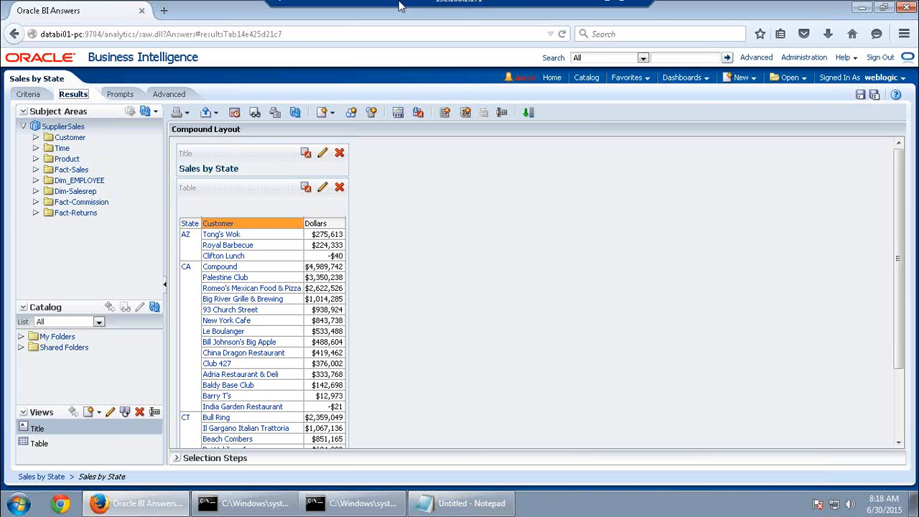
Minimize the remote desktop session to reveal the Word activity guide
left_click(603, 9)
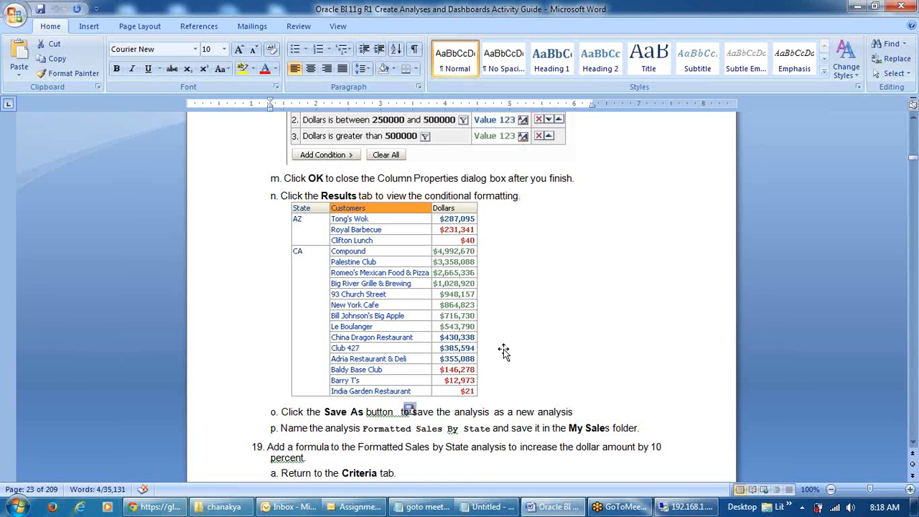
Read the three Dollars conditions (below 250000, 250000–500000, above 500000), then return to Oracle BI
scroll(459, 273, "up", 2)
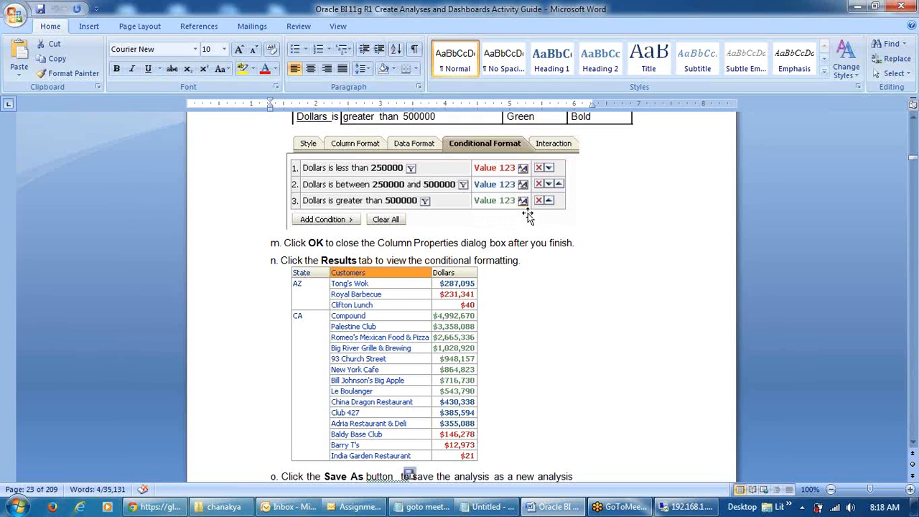
left_click(686, 507)
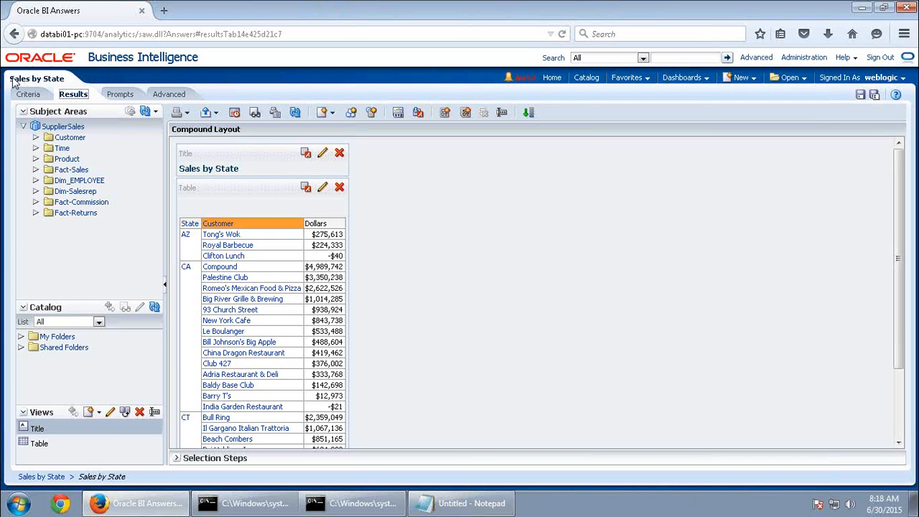
From Criteria, open the Dollars column's Column Properties on the Conditional Format tab
left_click(24, 98)
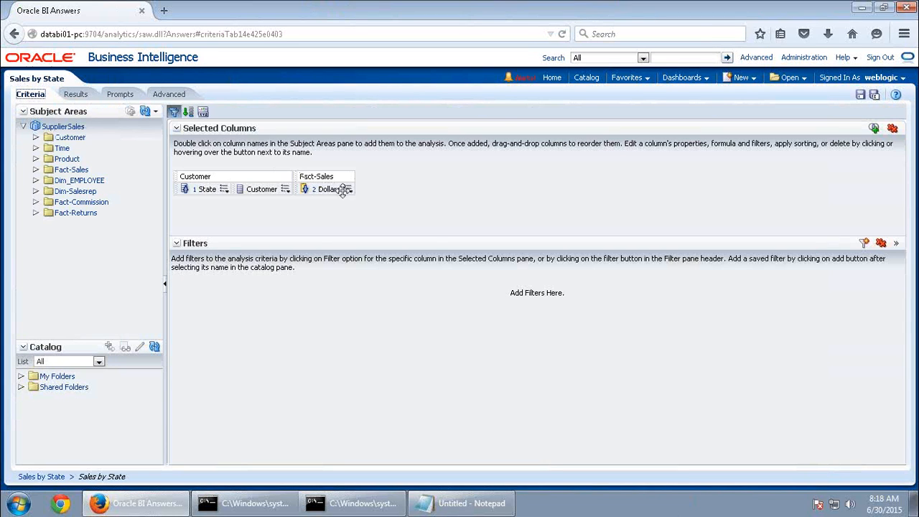
left_click(350, 191)
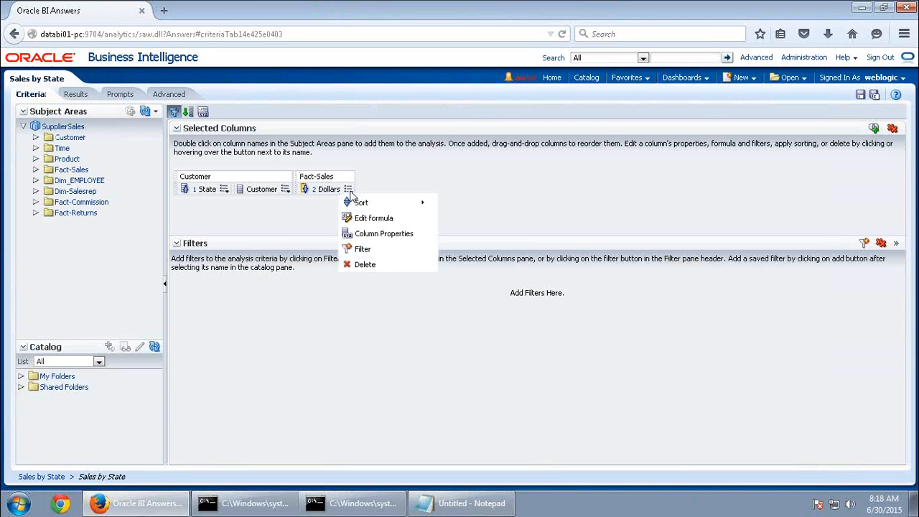
left_click(374, 235)
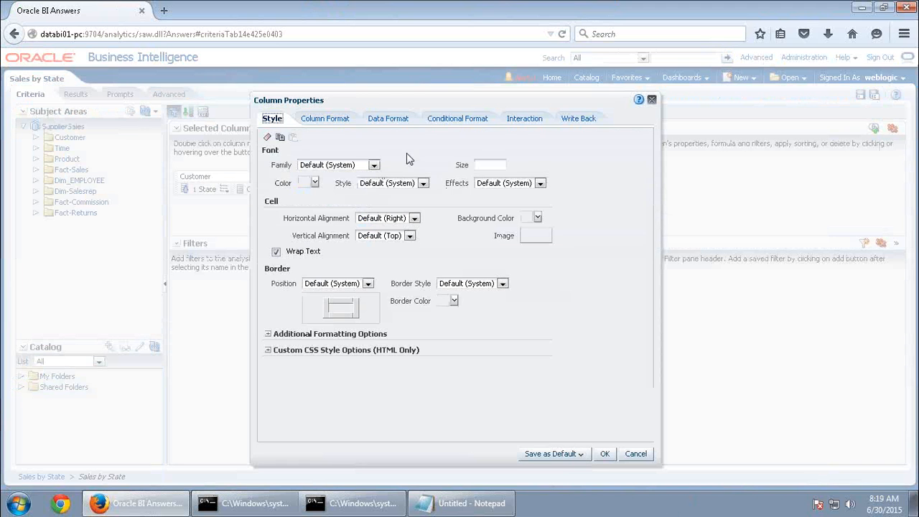
left_click(453, 123)
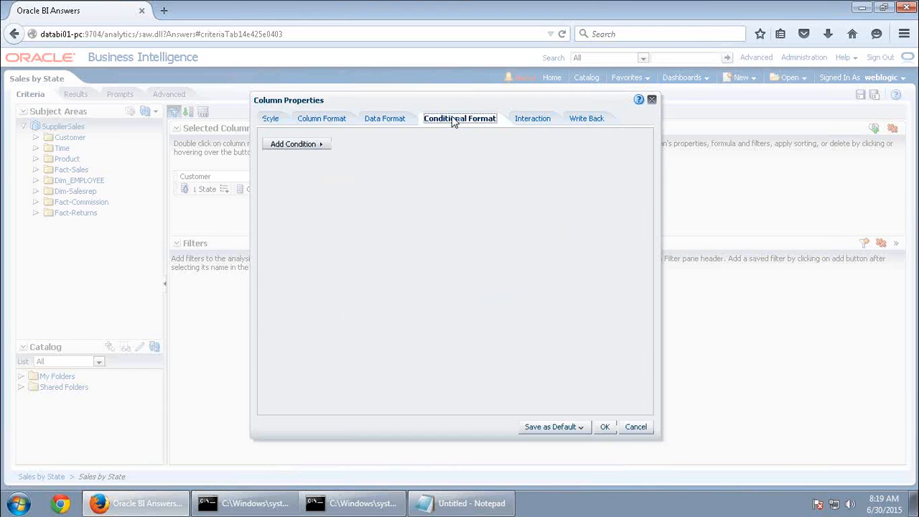
Add a Dollars condition with operator 'is less than' and value 250000
left_click(322, 149)
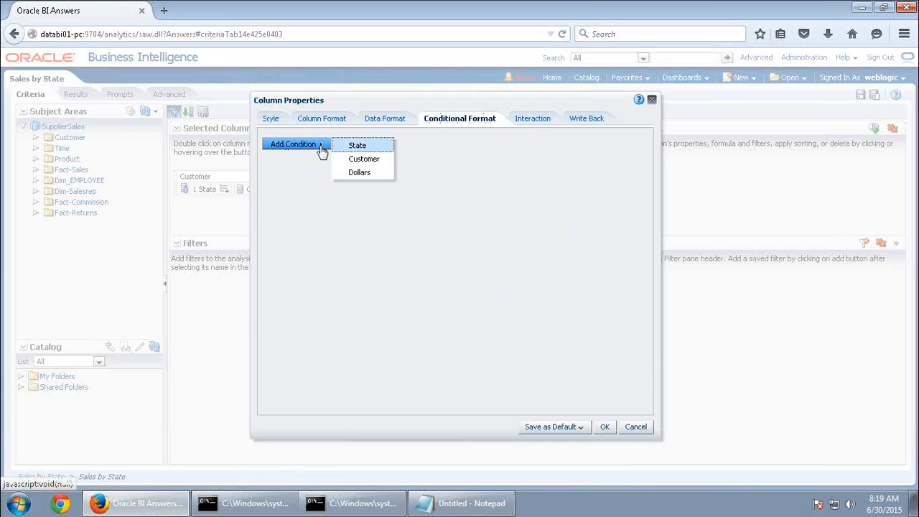
left_click(358, 172)
left_click(450, 206)
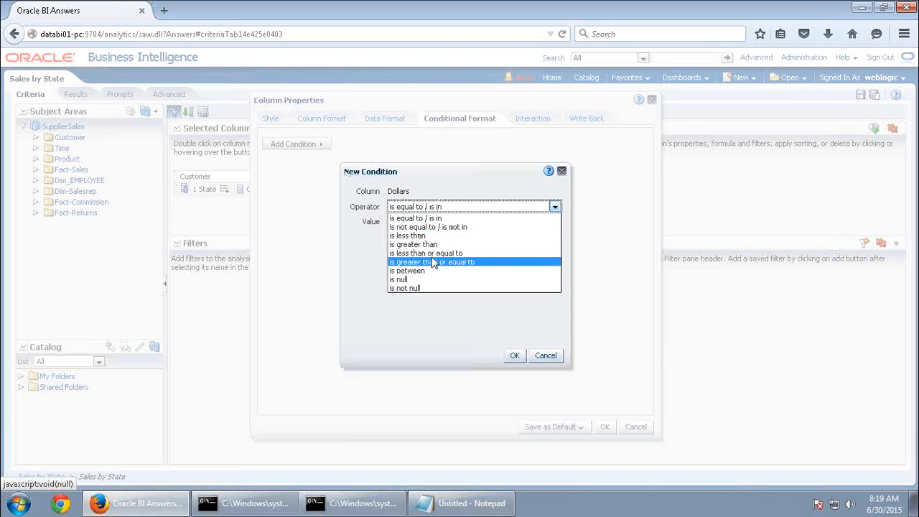
left_click(434, 253)
left_click(474, 207)
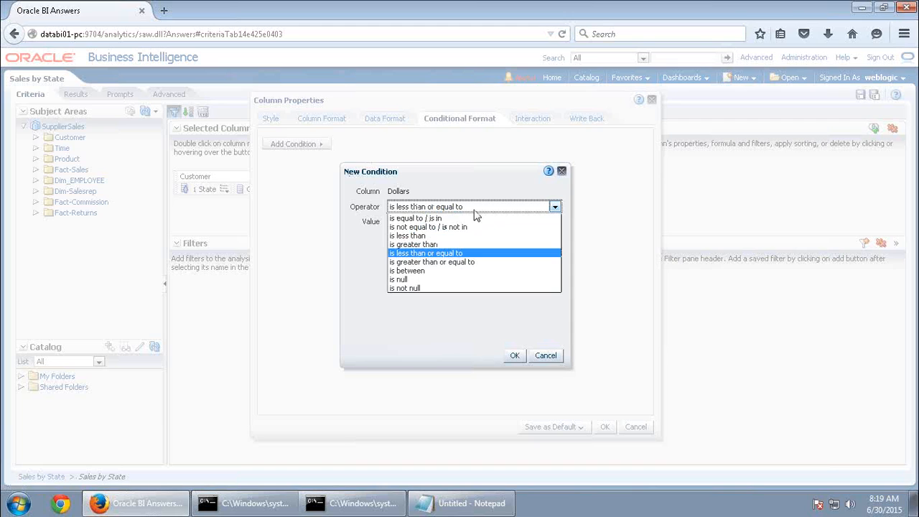
left_click(416, 233)
left_click(412, 223)
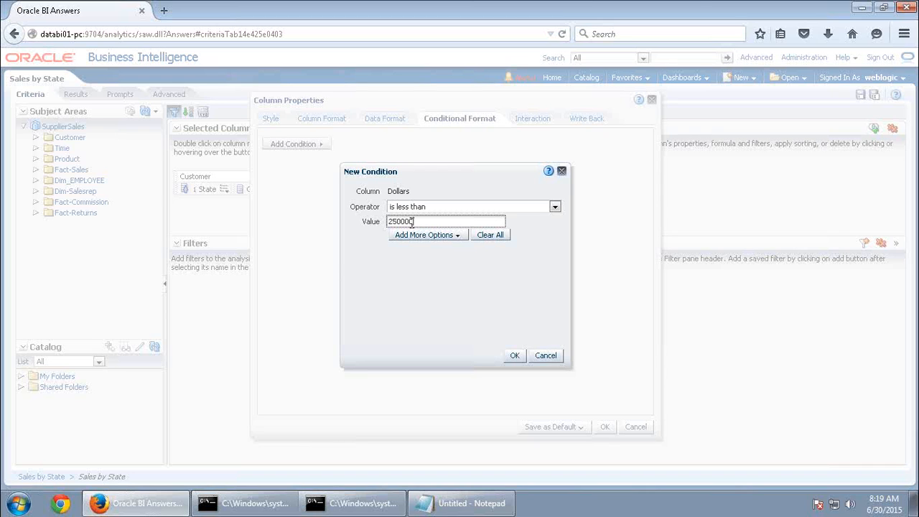
left_click(514, 356)
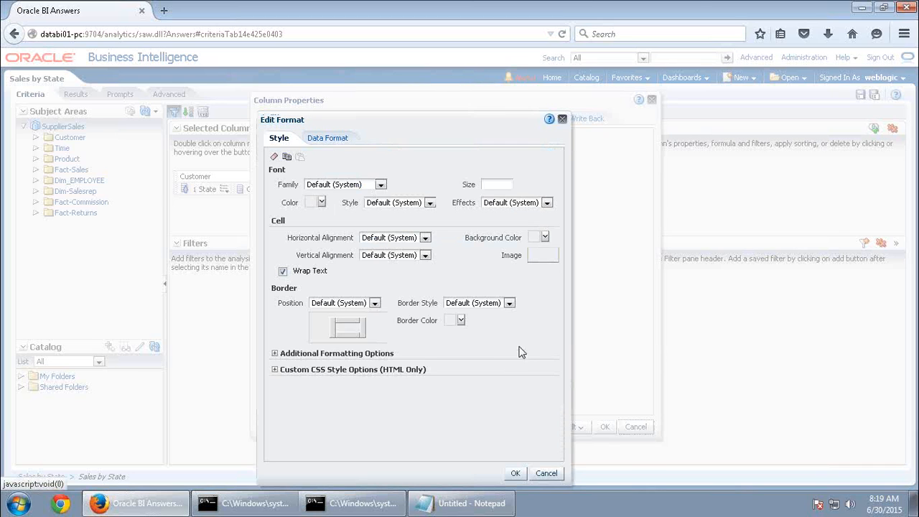
Format the below-250000 condition with a bold red font
left_click(539, 239)
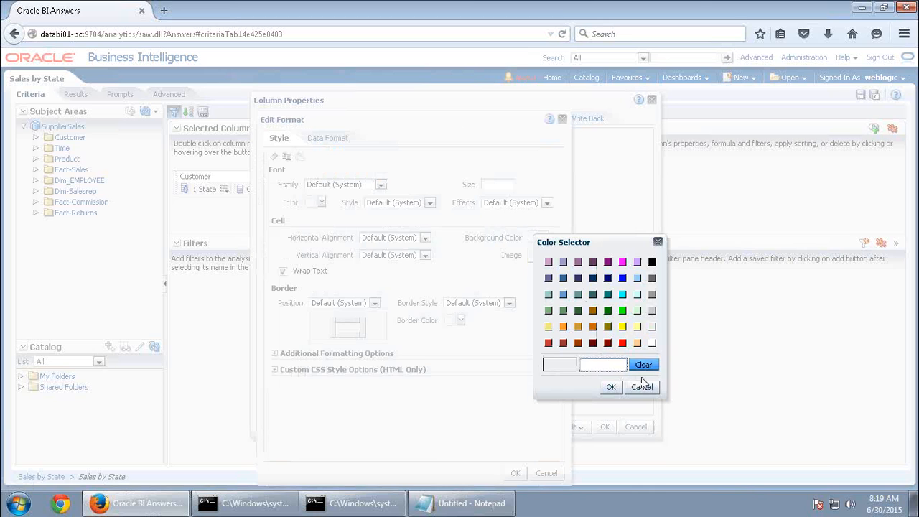
left_click(641, 387)
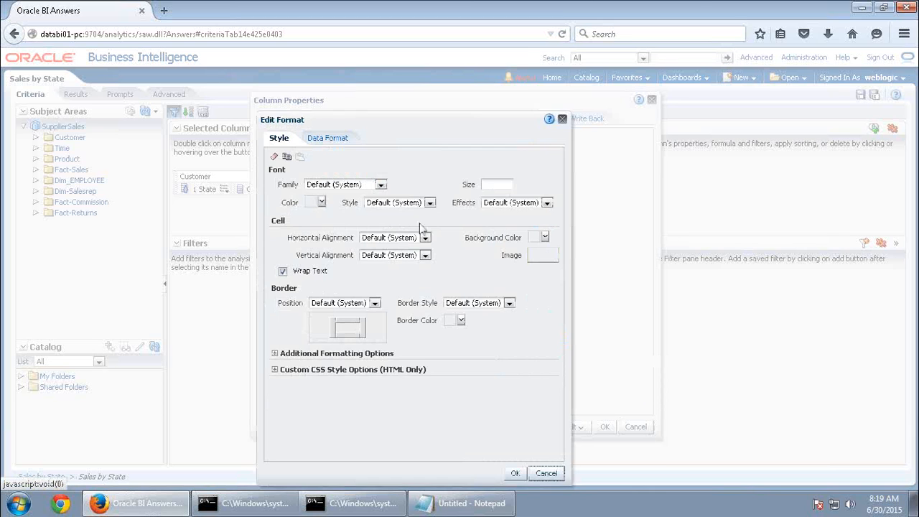
left_click(310, 202)
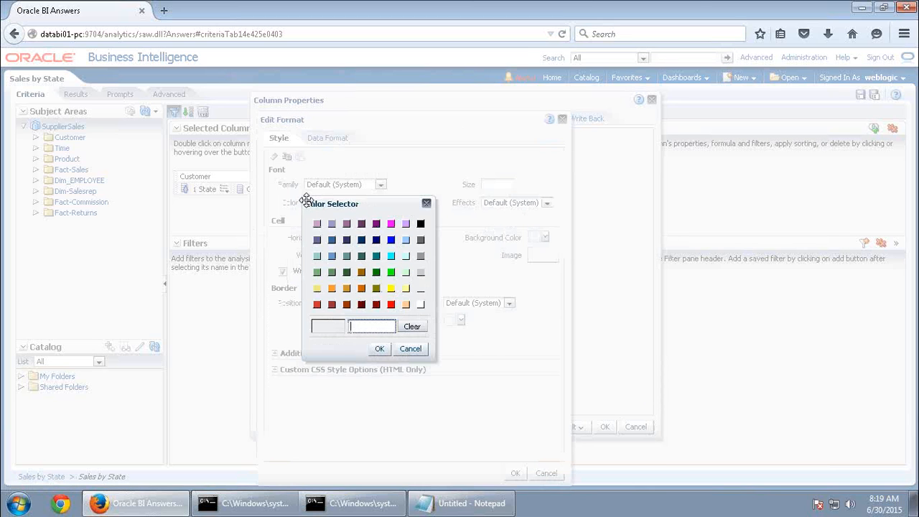
left_click(390, 305)
left_click(381, 350)
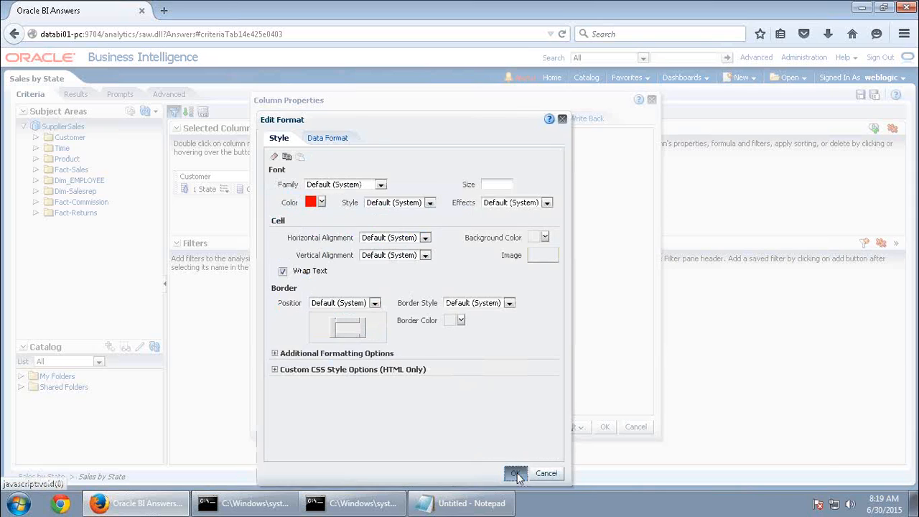
left_click(515, 473)
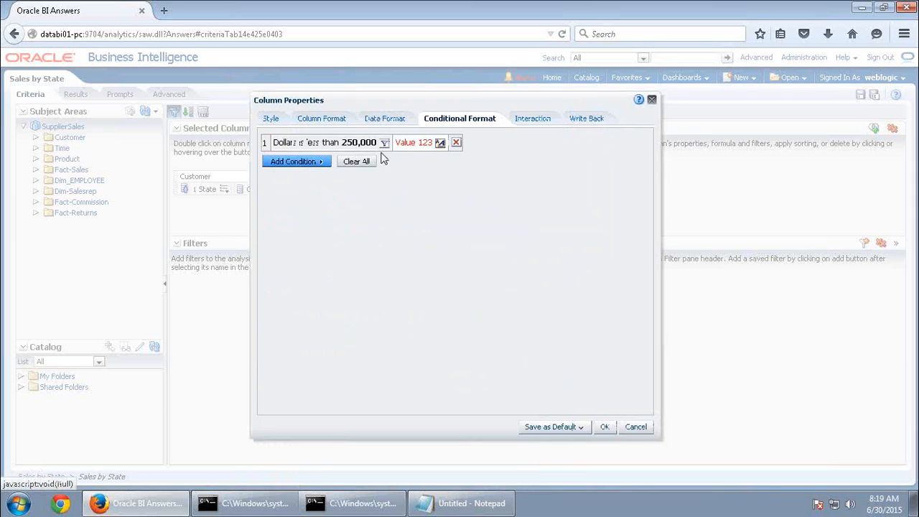
left_click(439, 144)
left_click(400, 203)
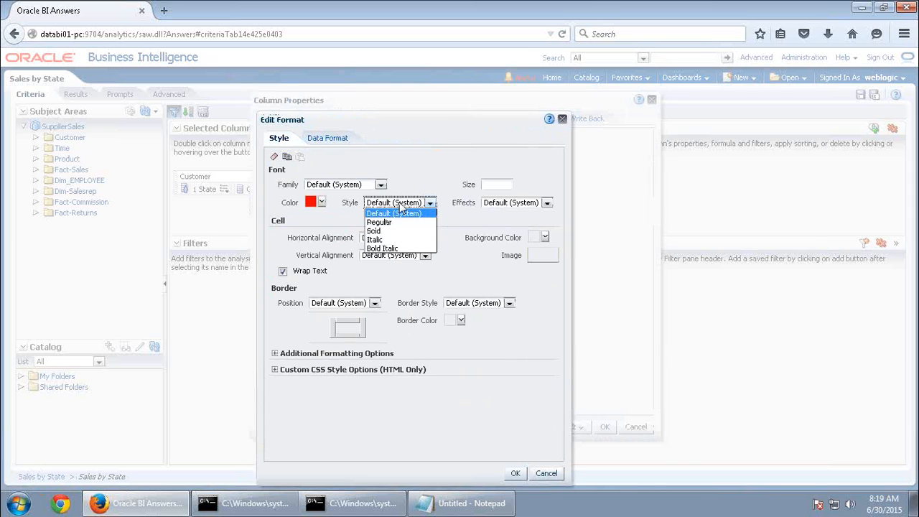
left_click(379, 237)
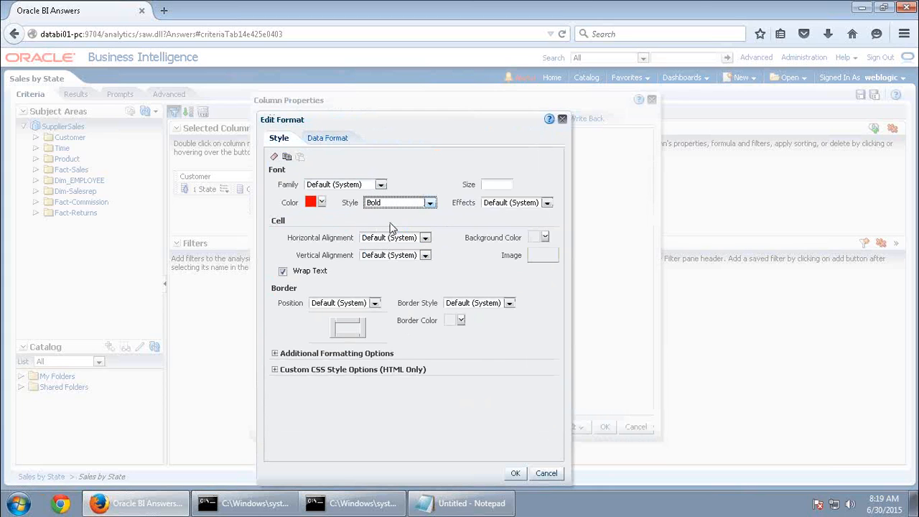
left_click(515, 473)
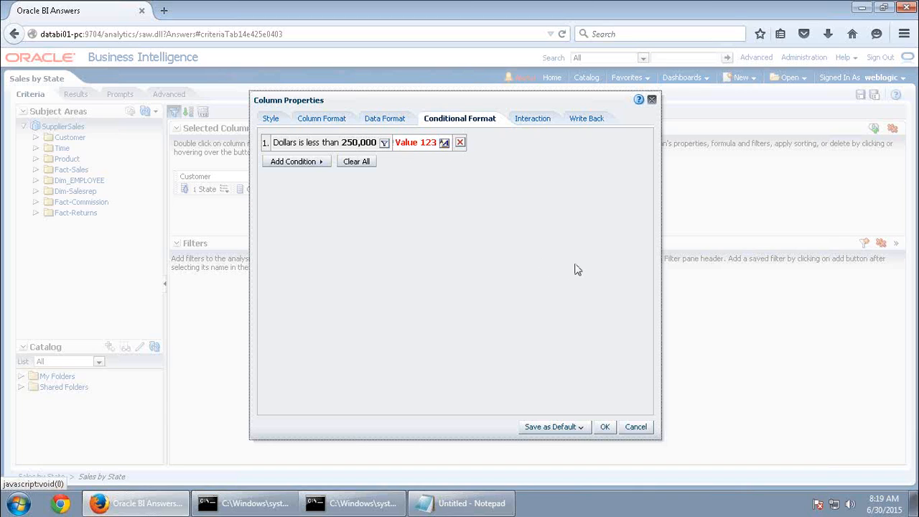
Add a Dollars condition 'is between' 250000 and 500000
left_click(314, 162)
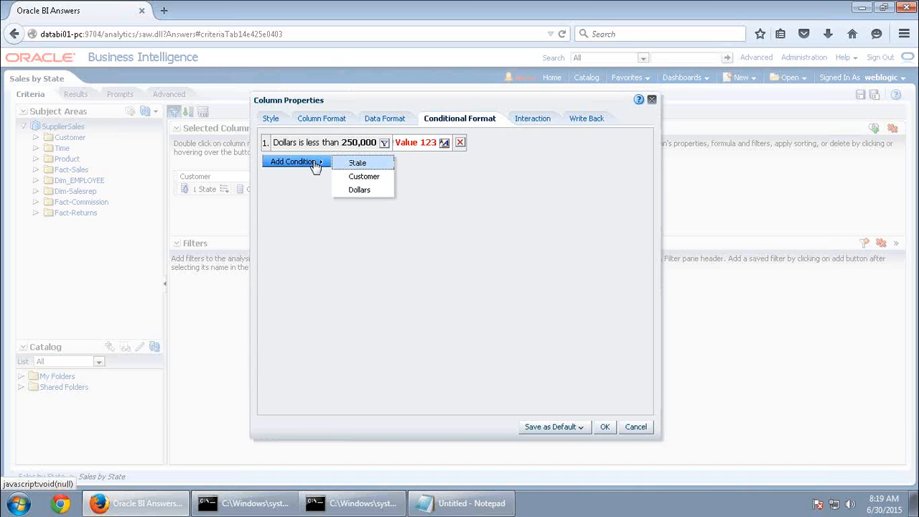
left_click(359, 190)
left_click(420, 207)
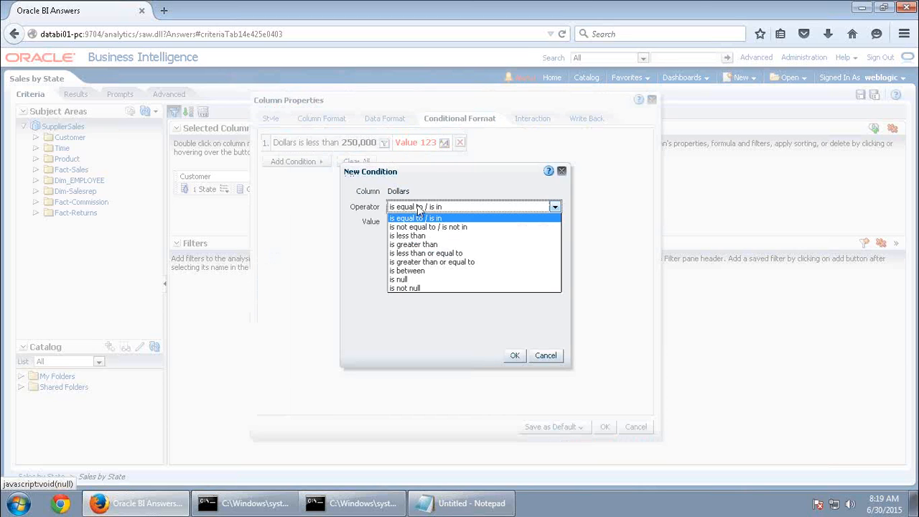
left_click(413, 271)
left_click(414, 220)
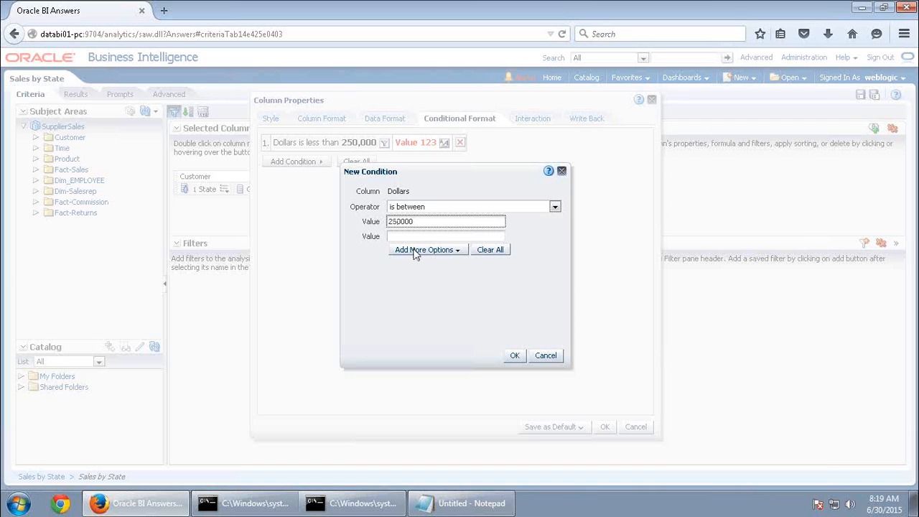
left_click(408, 236)
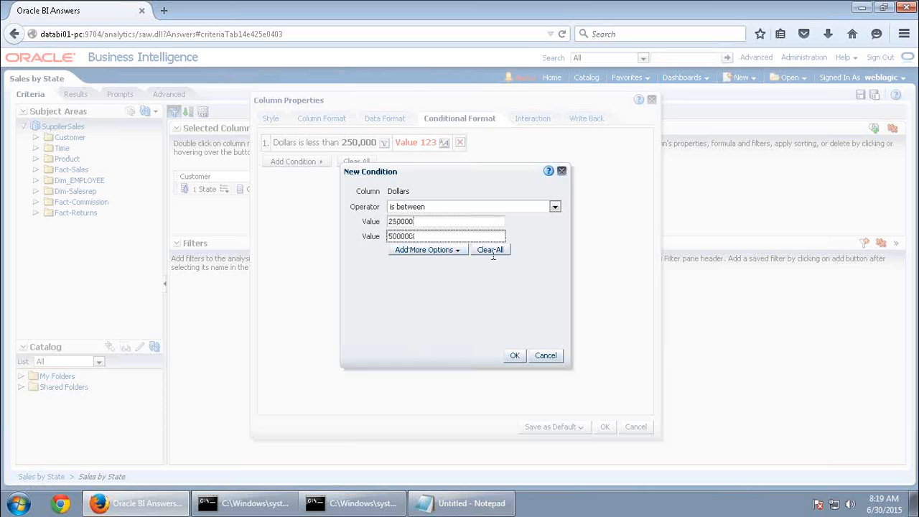
left_click(514, 355)
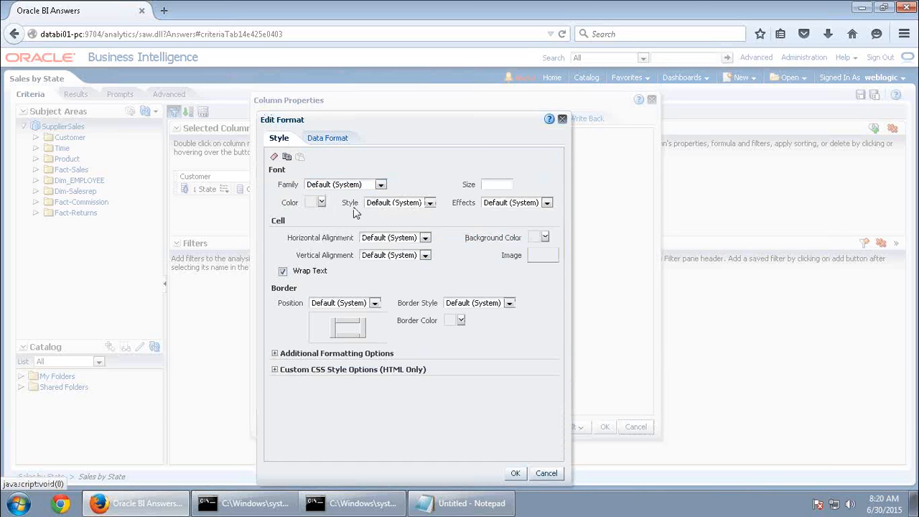
Give the between-range condition a bold blue font
left_click(321, 202)
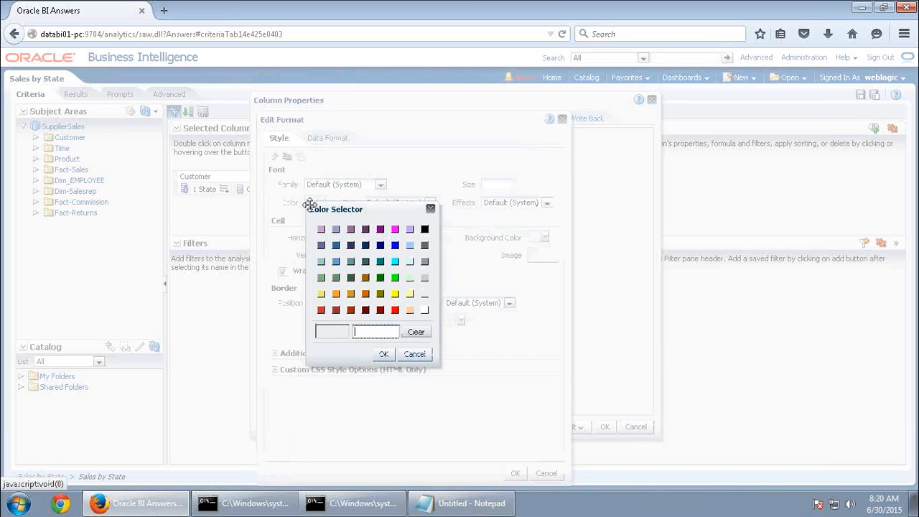
left_click(395, 245)
left_click(383, 354)
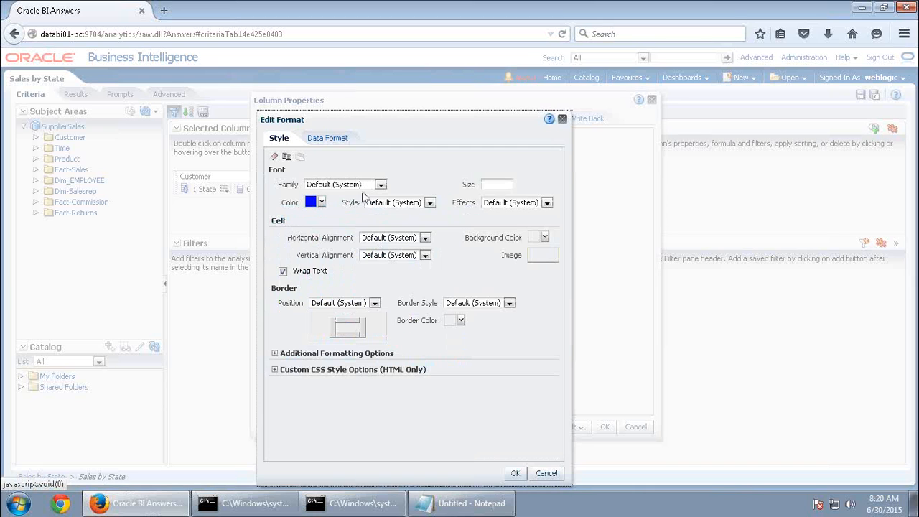
left_click(397, 204)
left_click(380, 231)
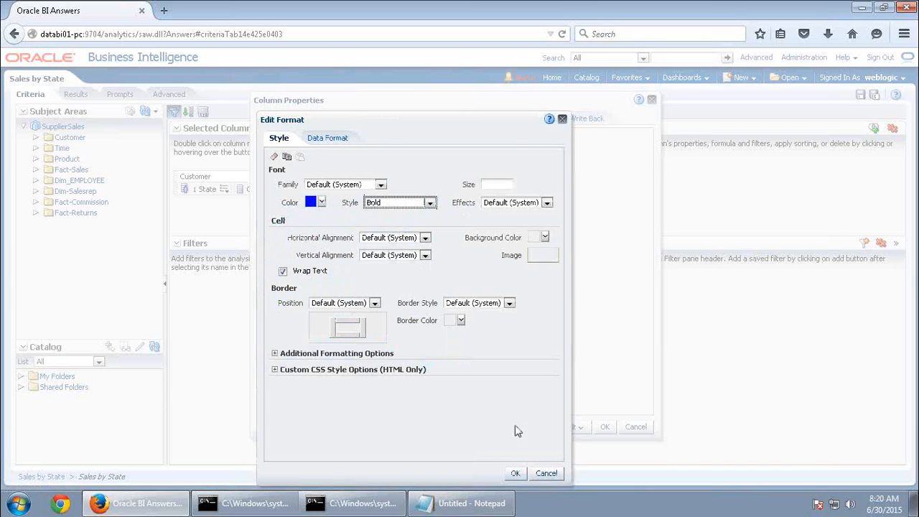
left_click(516, 474)
left_click(320, 179)
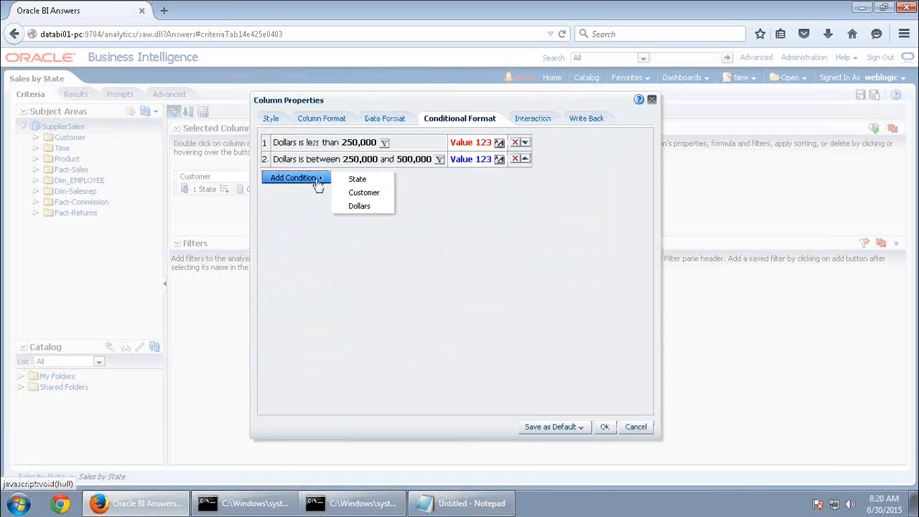
Add a third Dollars condition 'is greater than' 500000
left_click(359, 206)
left_click(460, 209)
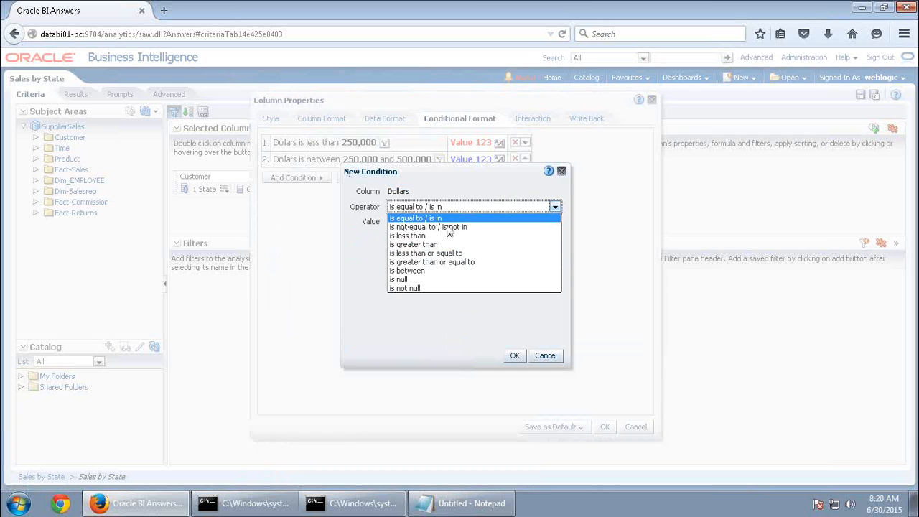
left_click(423, 253)
left_click(438, 208)
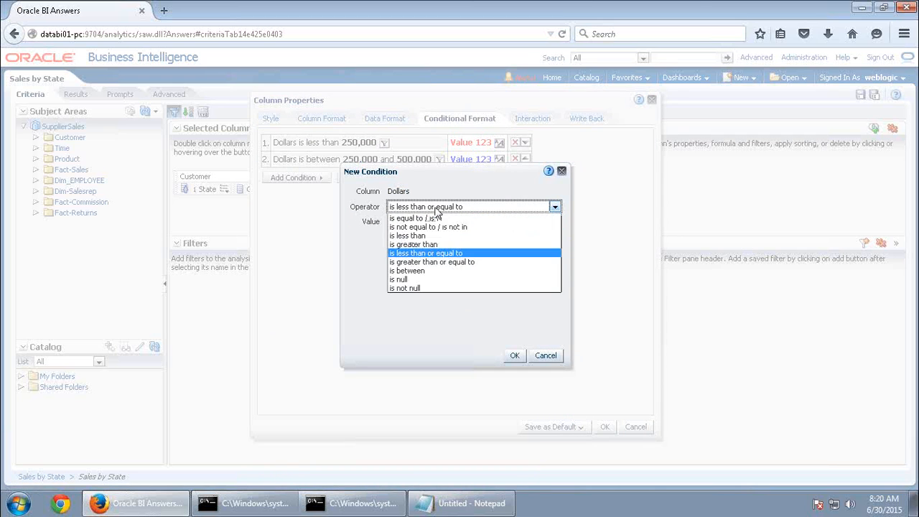
left_click(427, 244)
left_click(404, 221)
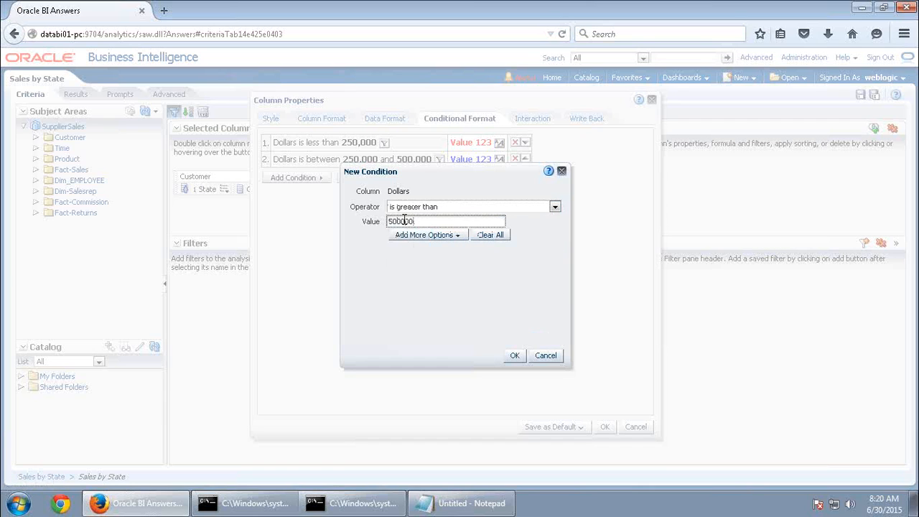
left_click(515, 356)
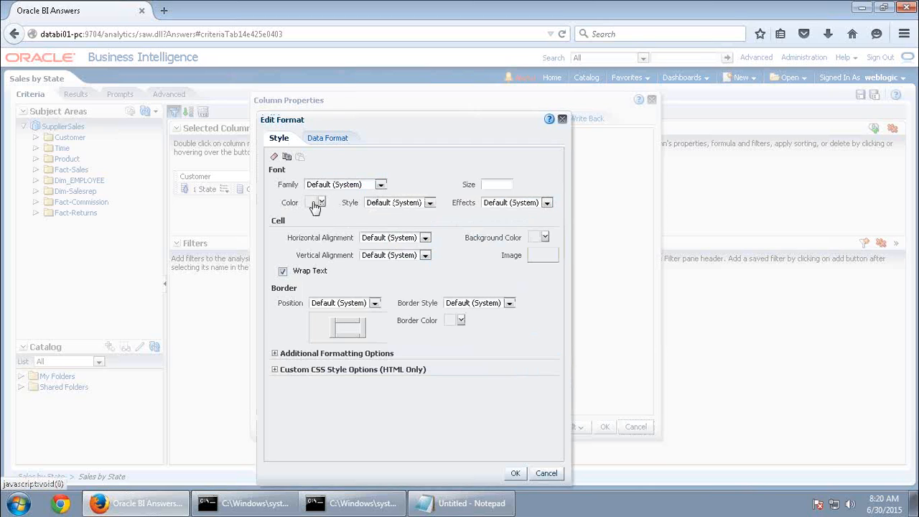
Format the above-500000 condition in bold green and apply all conditions to Dollars
left_click(317, 203)
left_click(398, 273)
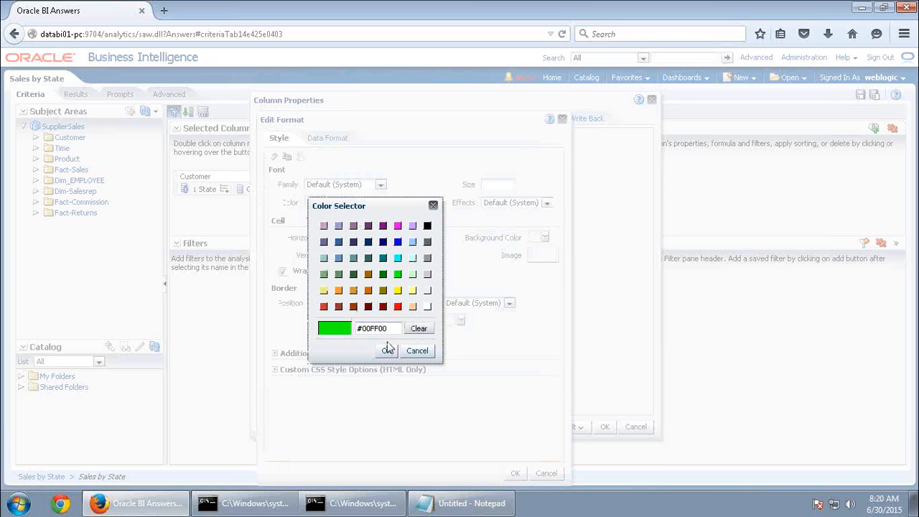
left_click(386, 350)
left_click(391, 204)
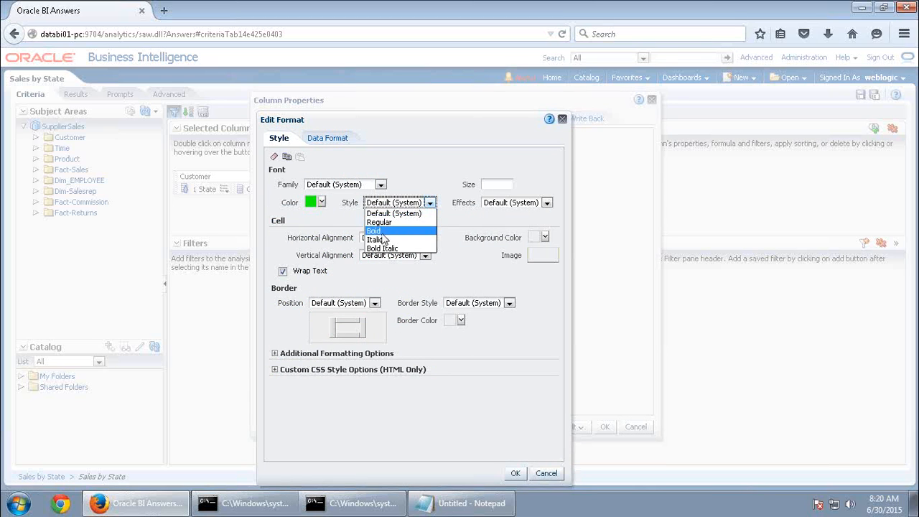
left_click(392, 240)
left_click(515, 473)
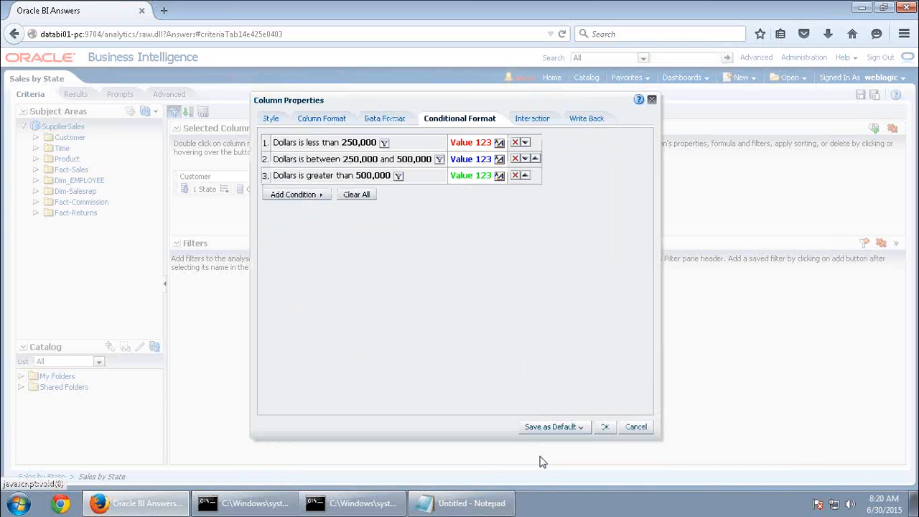
left_click(604, 427)
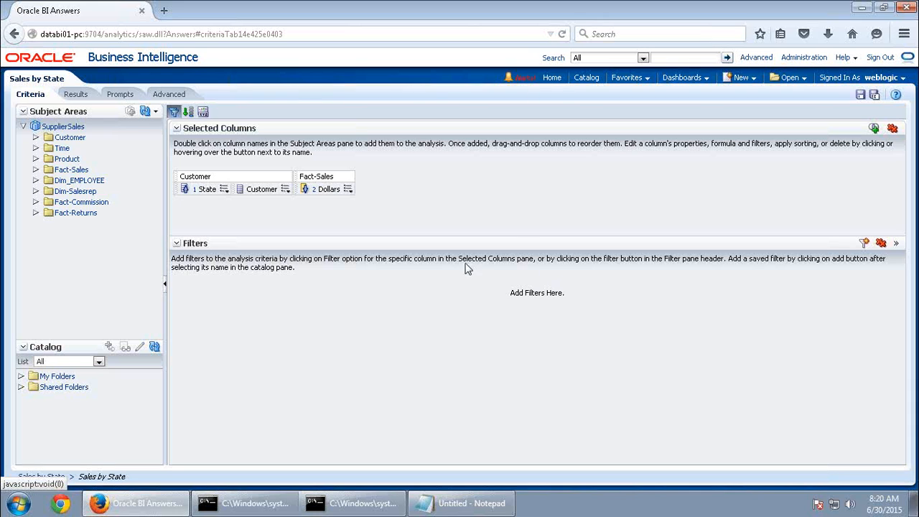
Check the results table for red, blue and green Dollars values
left_click(79, 99)
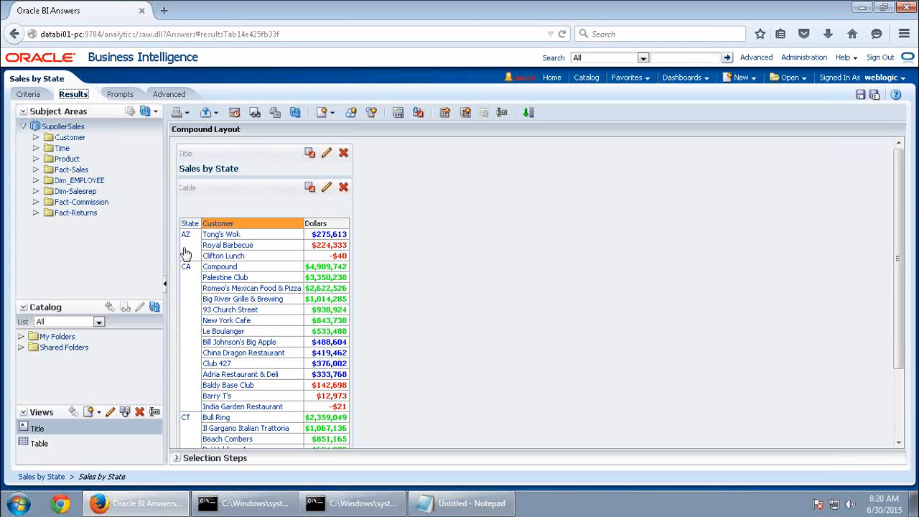
scroll(431, 265, "down", 2)
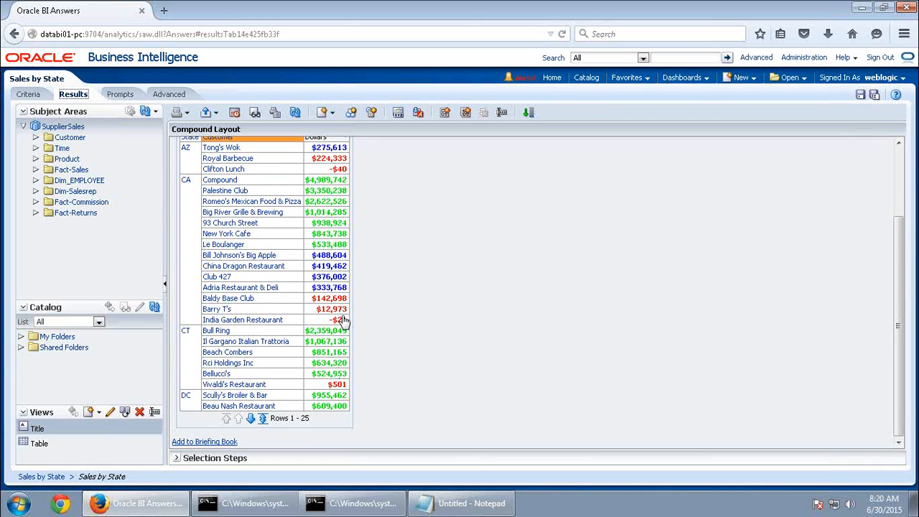
scroll(372, 293, "up", 2)
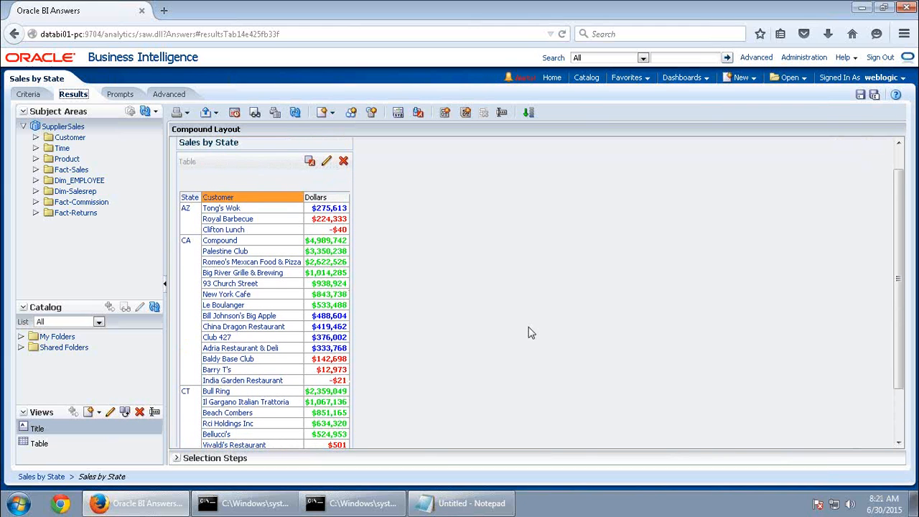
scroll(530, 334, "down", 2)
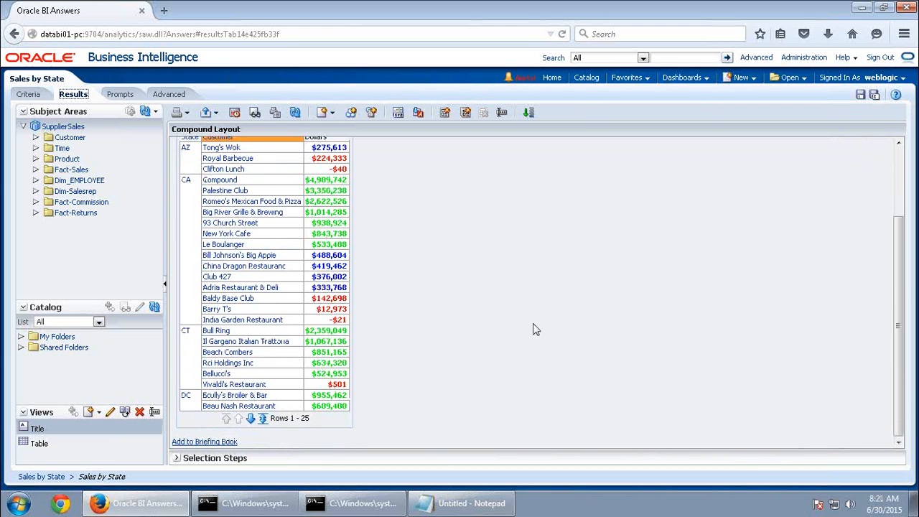
scroll(533, 328, "up", 2)
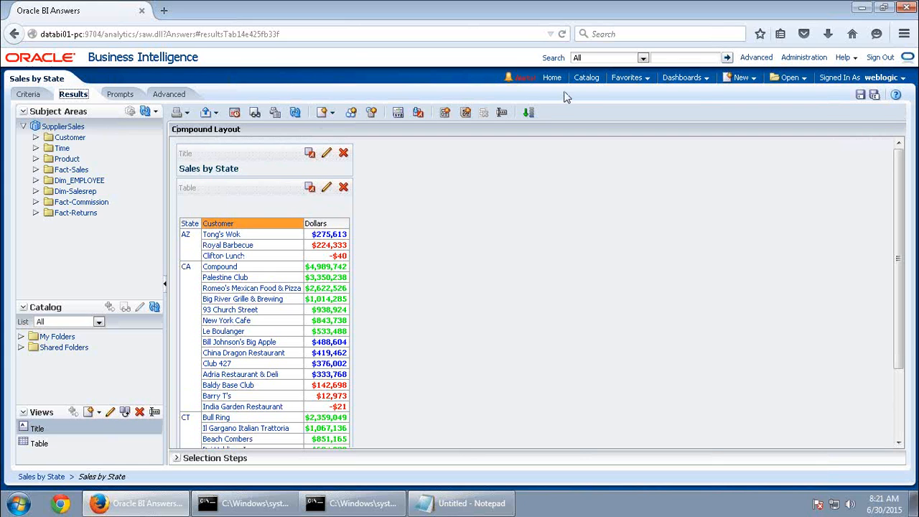
Start Save As and select the name 'Formatted Sales By State' in the Notepad notes
left_click(874, 96)
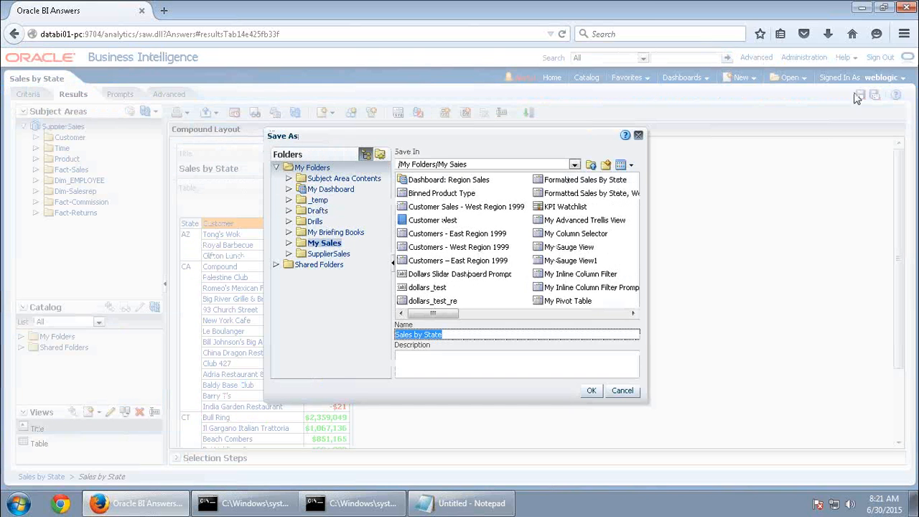
left_click(608, 12)
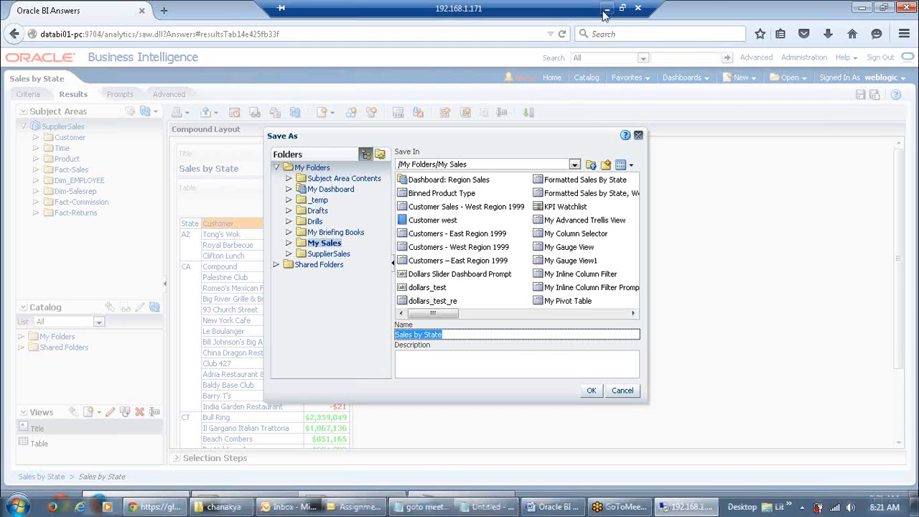
left_click(490, 507)
left_click(164, 57)
left_click_drag(164, 57, 8, 58)
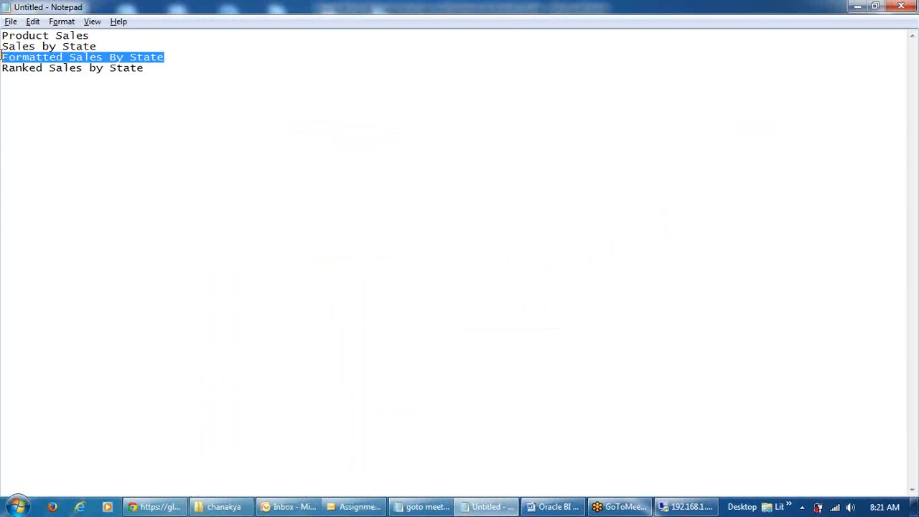
Save the analysis as 'Formatted Sales By State', overwriting the existing item
left_click(686, 507)
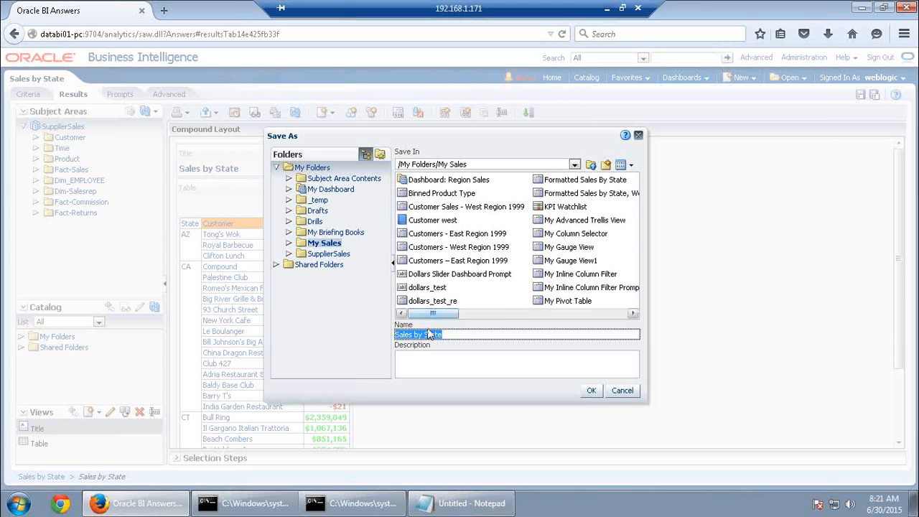
type("Formatted Sales By State")
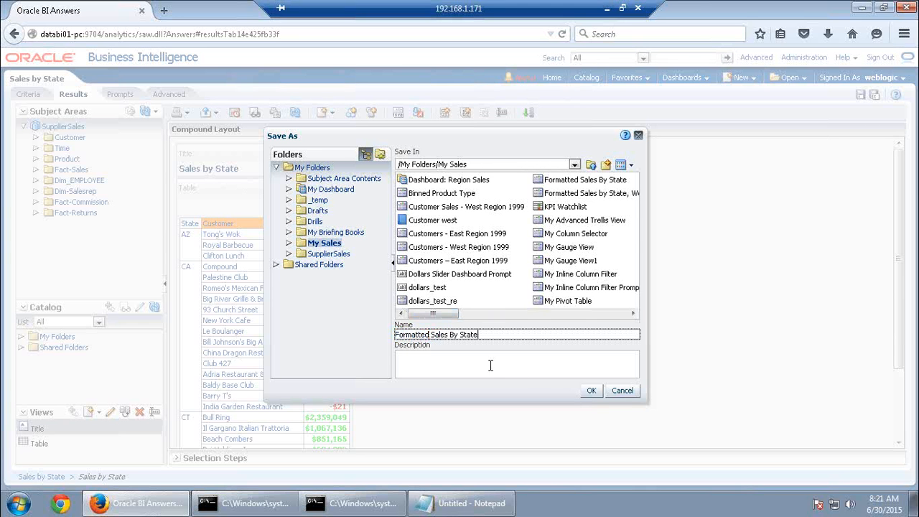
left_click(592, 392)
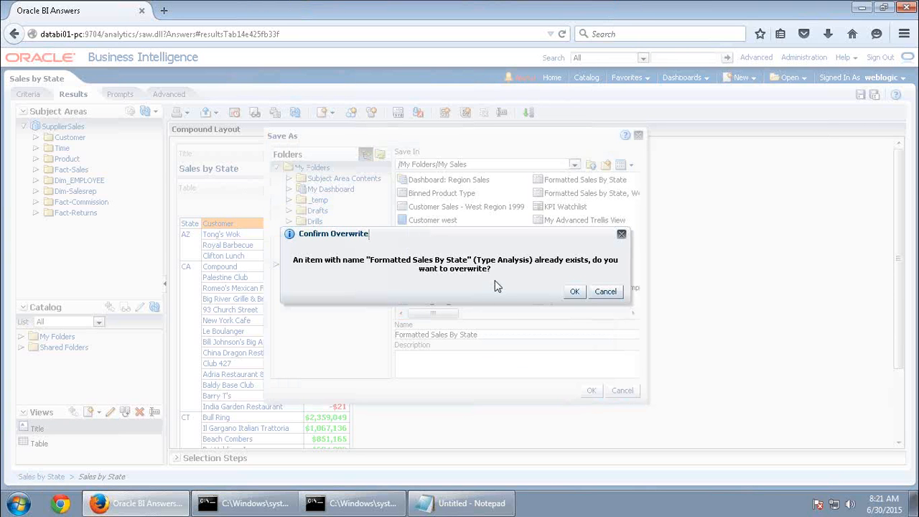
left_click(576, 292)
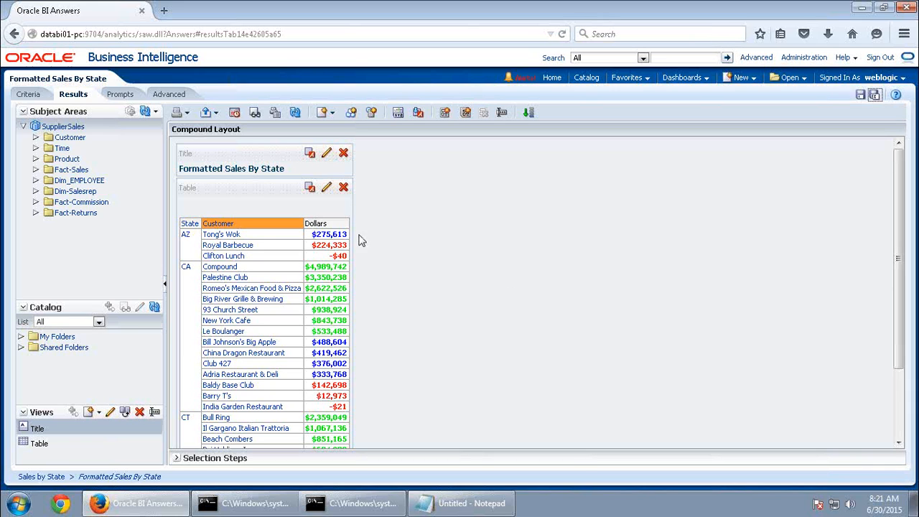
scroll(566, 257, "down", 3)
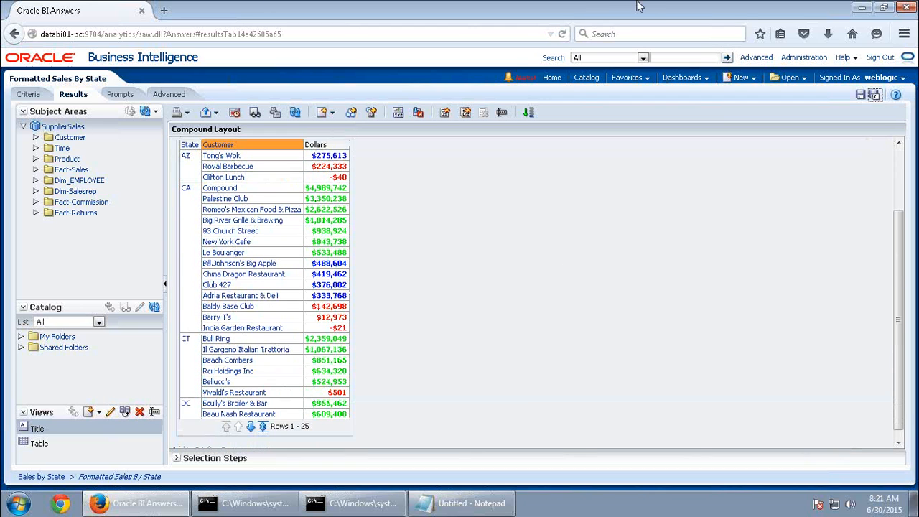
left_click(607, 10)
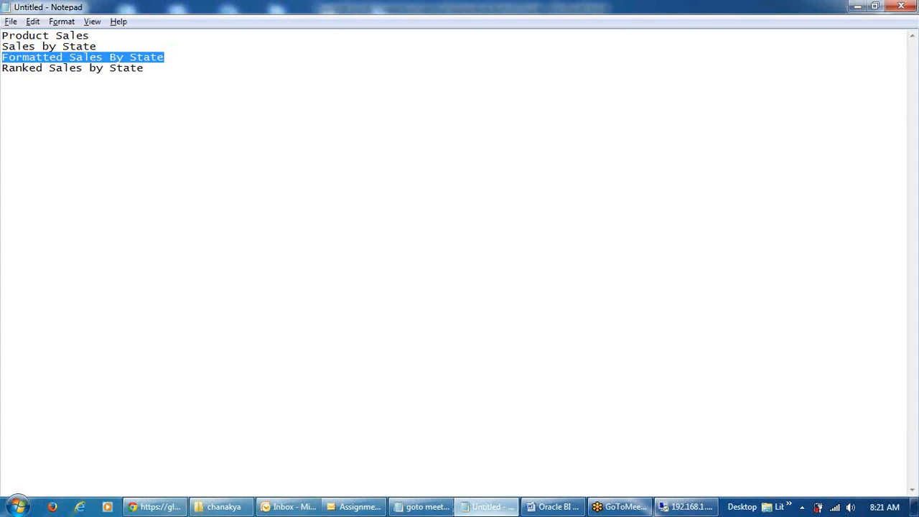
Scroll through the activity guide's next steps, then return to the Oracle BI results
left_click(552, 507)
scroll(511, 294, "down", 15)
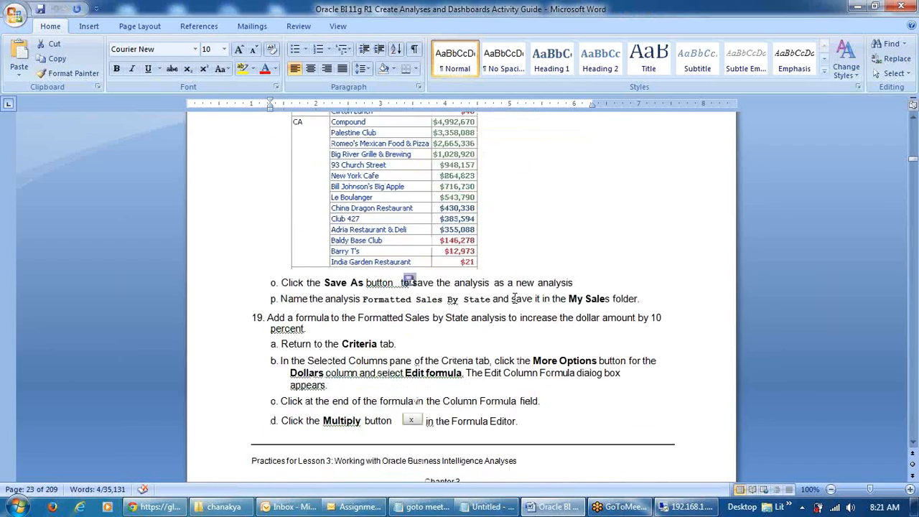
scroll(520, 316, "down", 20)
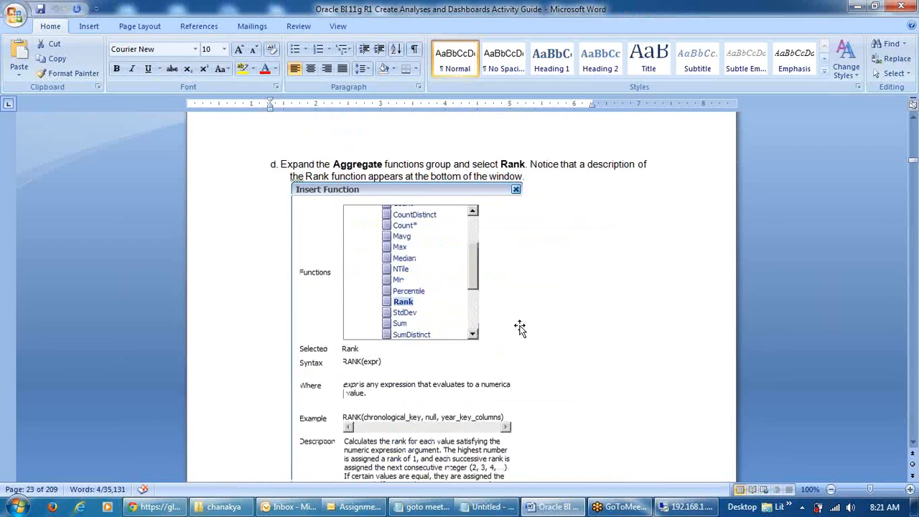
scroll(523, 328, "down", 5)
scroll(519, 328, "up", 4)
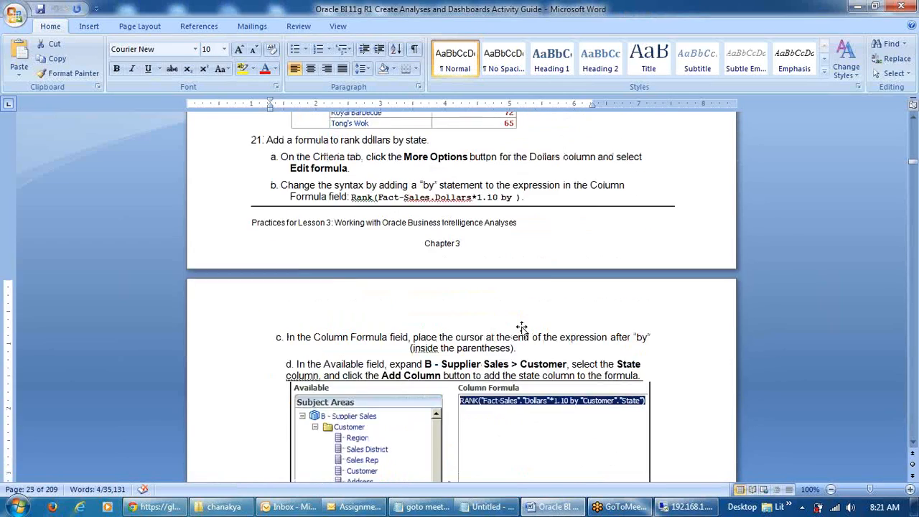
scroll(523, 328, "down", 9)
scroll(545, 344, "down", 15)
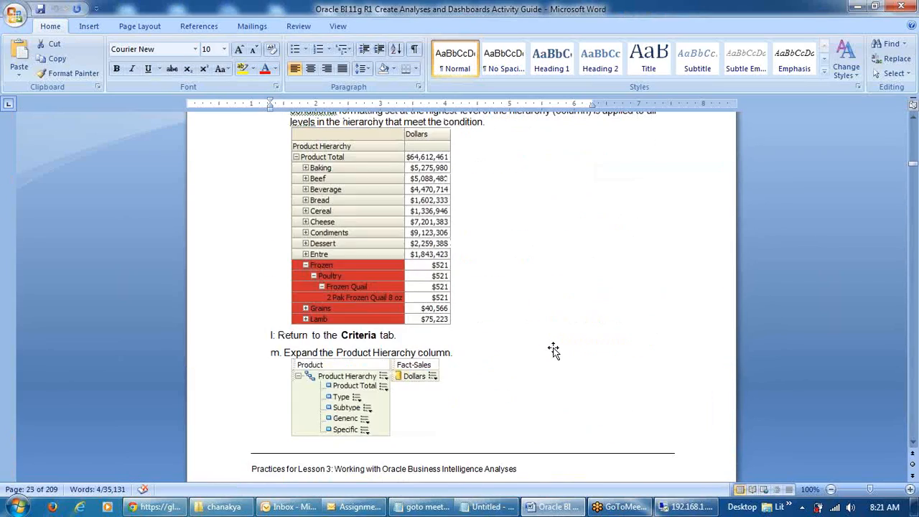
scroll(553, 350, "up", 20)
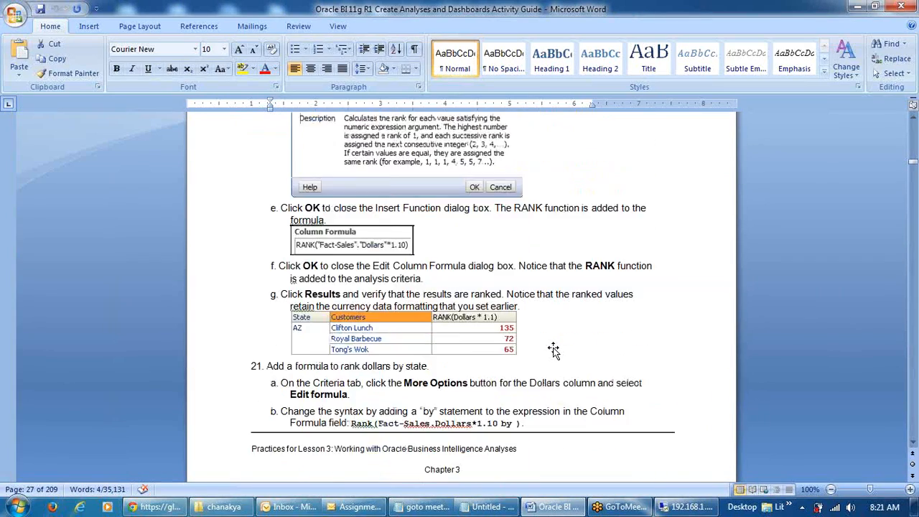
scroll(553, 350, "up", 20)
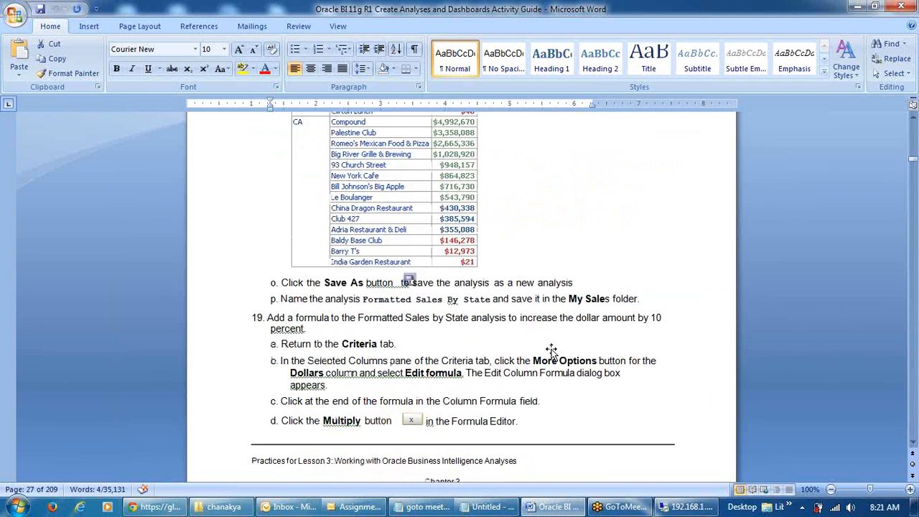
scroll(552, 352, "up", 10)
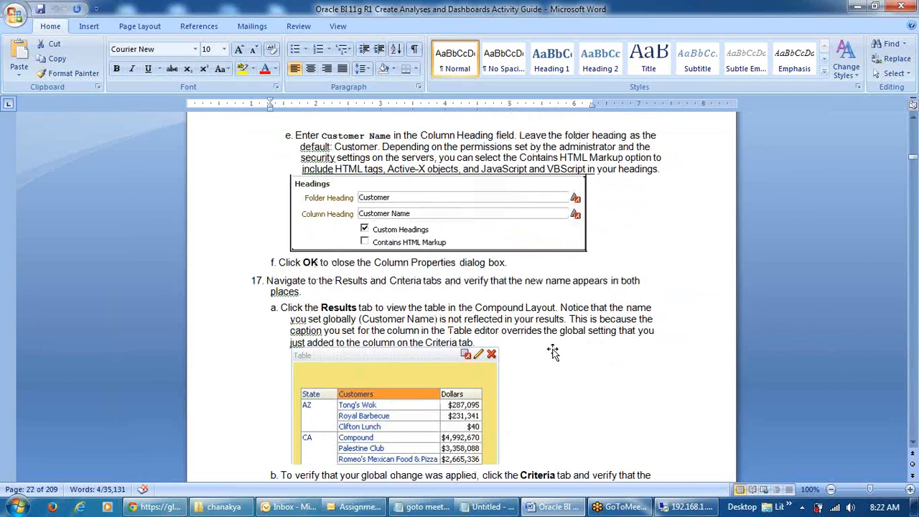
scroll(553, 351, "up", 15)
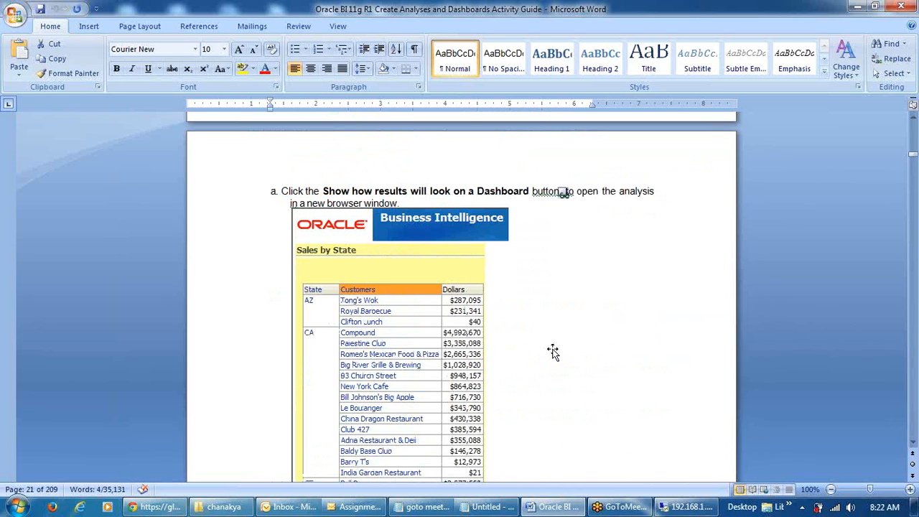
scroll(553, 351, "down", 15)
scroll(553, 352, "down", 5)
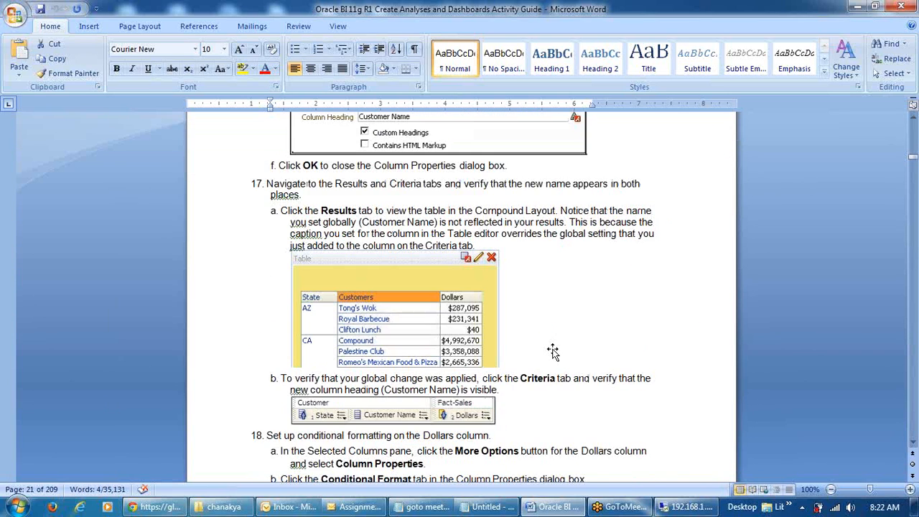
scroll(553, 351, "down", 3)
scroll(551, 350, "up", 4)
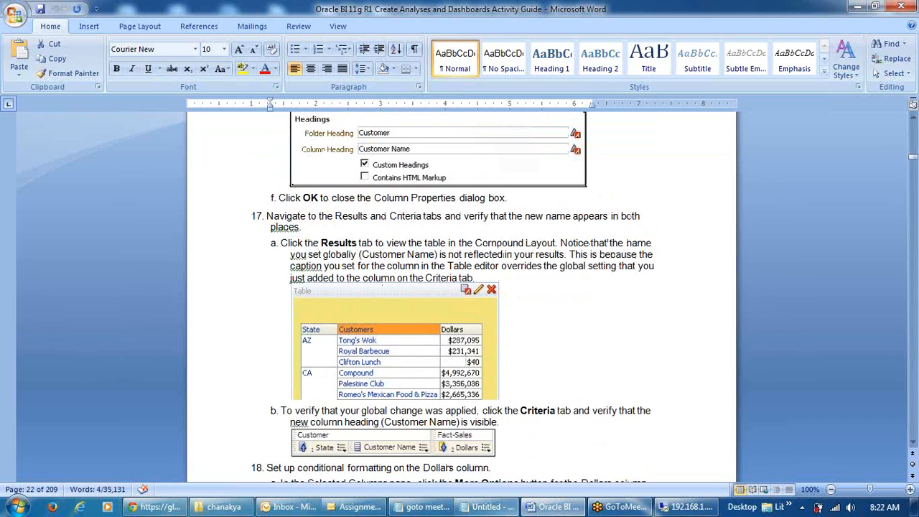
left_click(686, 508)
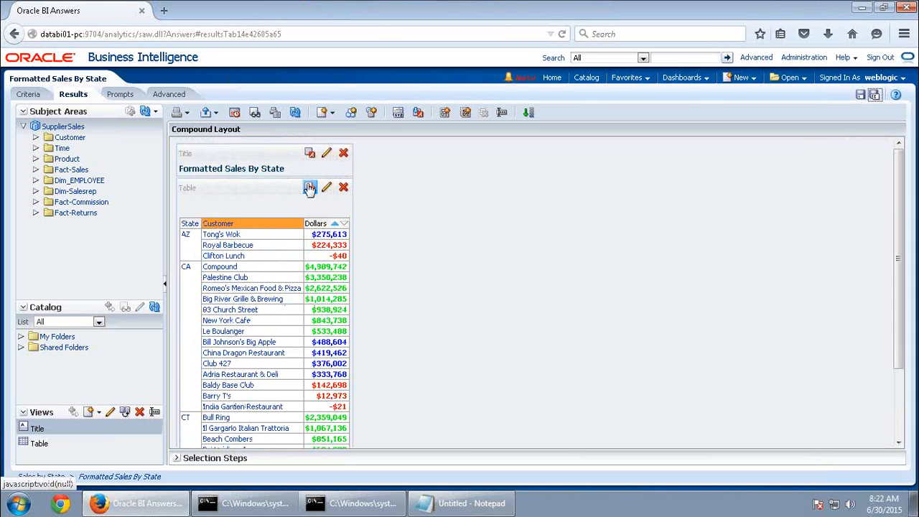
Give the table view's container a yellow #FFFF00 background
left_click(310, 188)
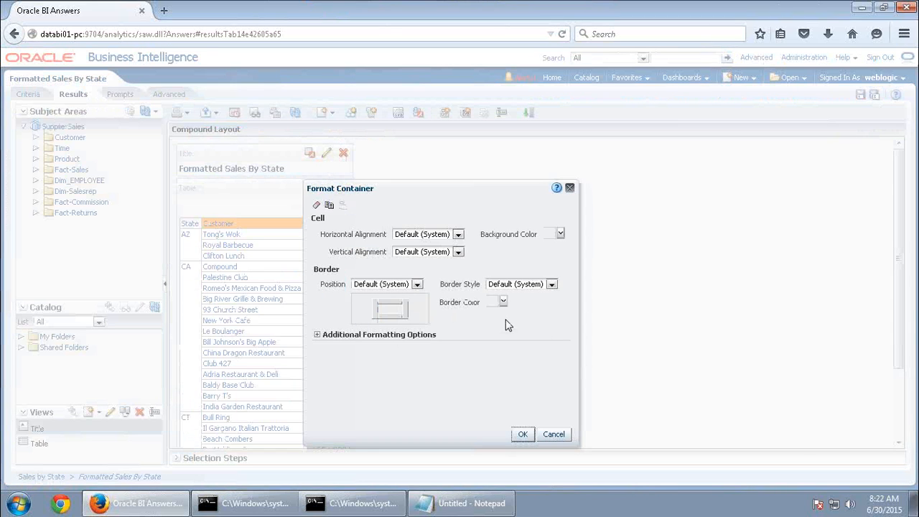
left_click(549, 237)
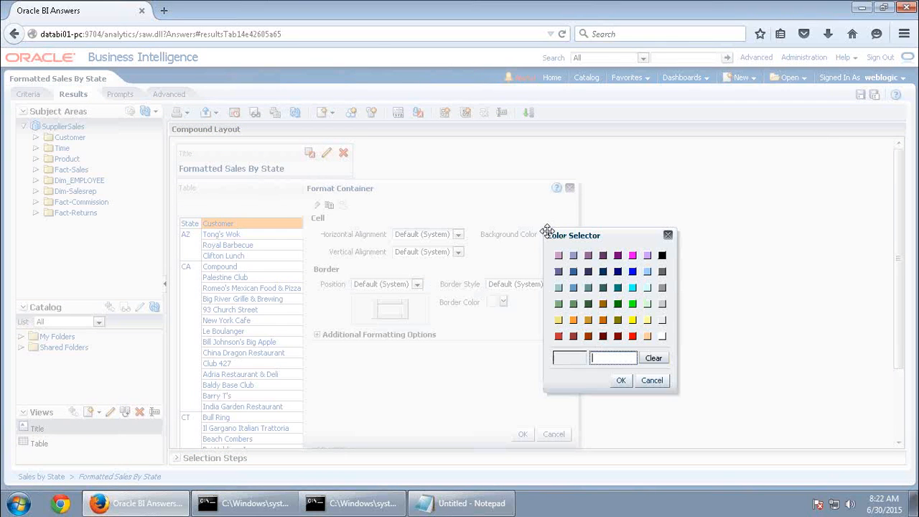
left_click(631, 321)
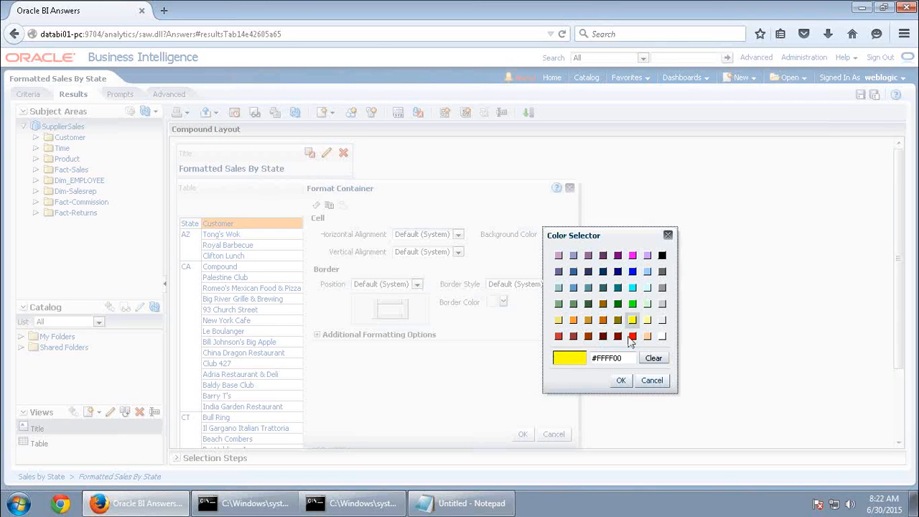
left_click(621, 380)
left_click(523, 435)
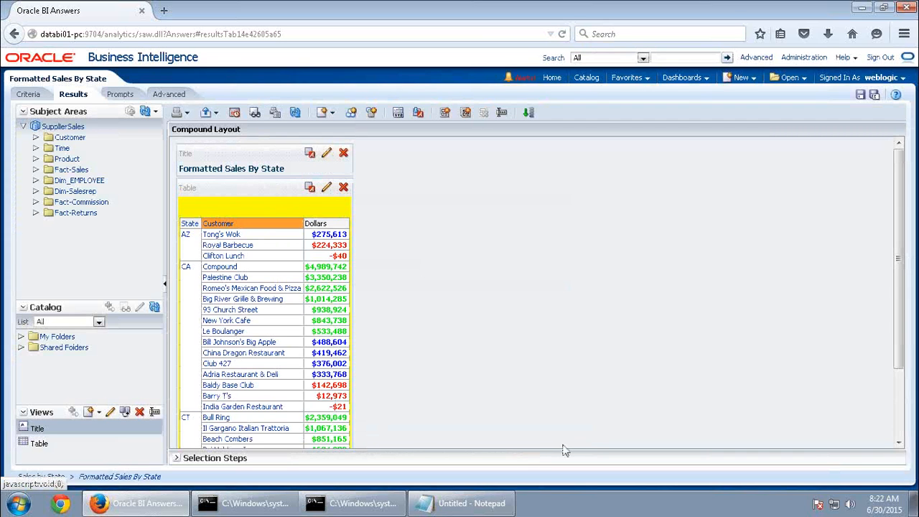
Give the title view's container the same yellow #FFFF00 background
left_click(309, 153)
left_click(564, 202)
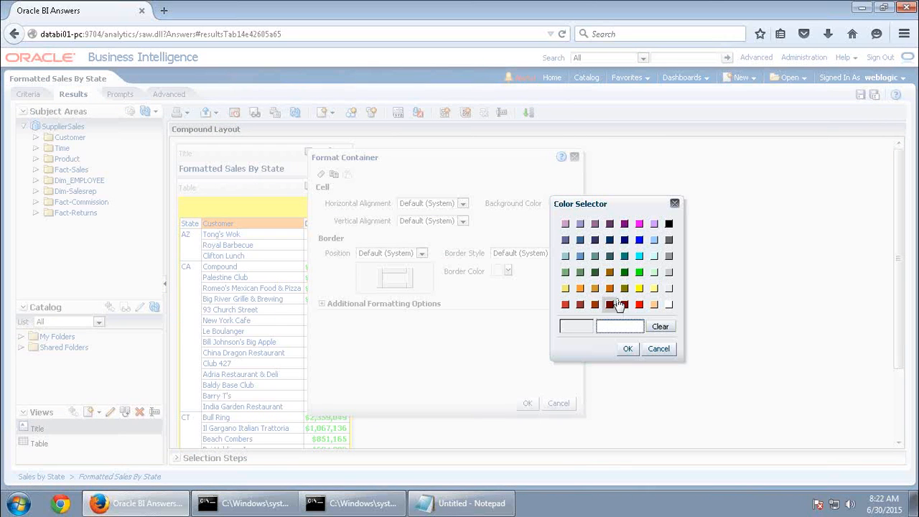
left_click(639, 289)
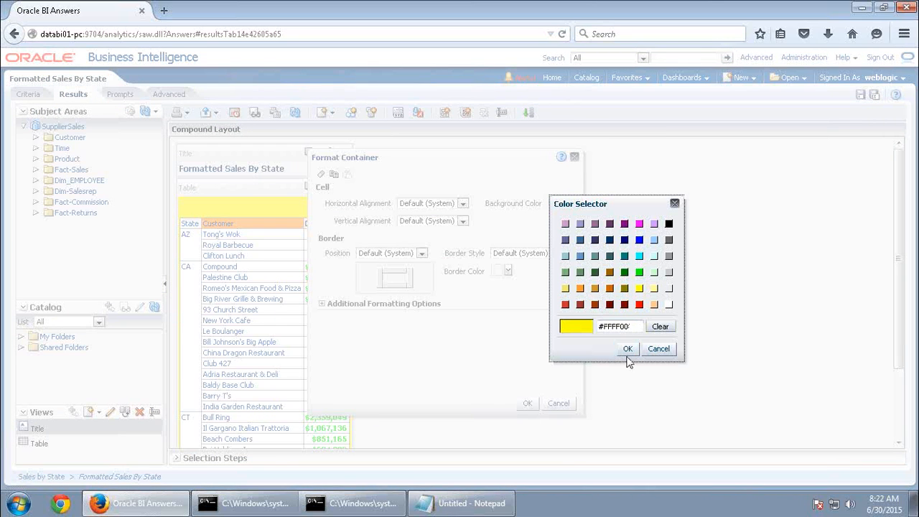
left_click(628, 351)
left_click(527, 403)
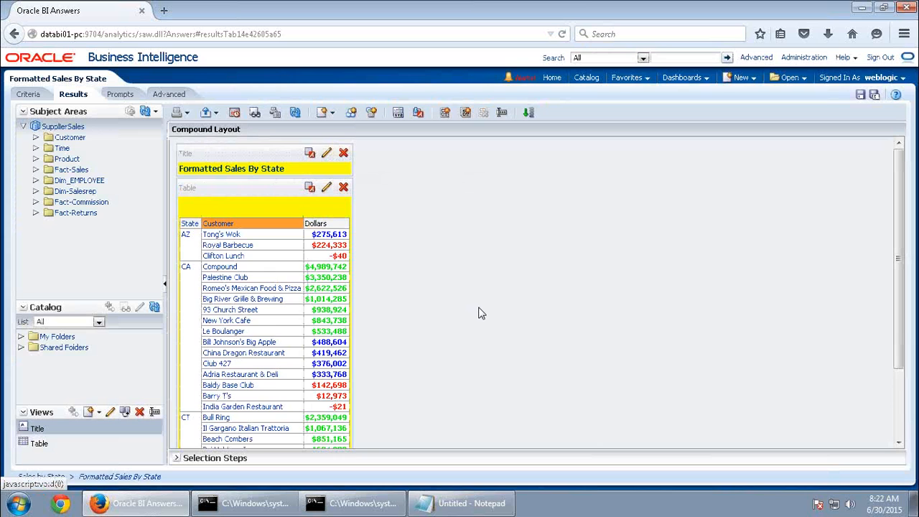
scroll(481, 314, "down", 3)
scroll(484, 312, "up", 3)
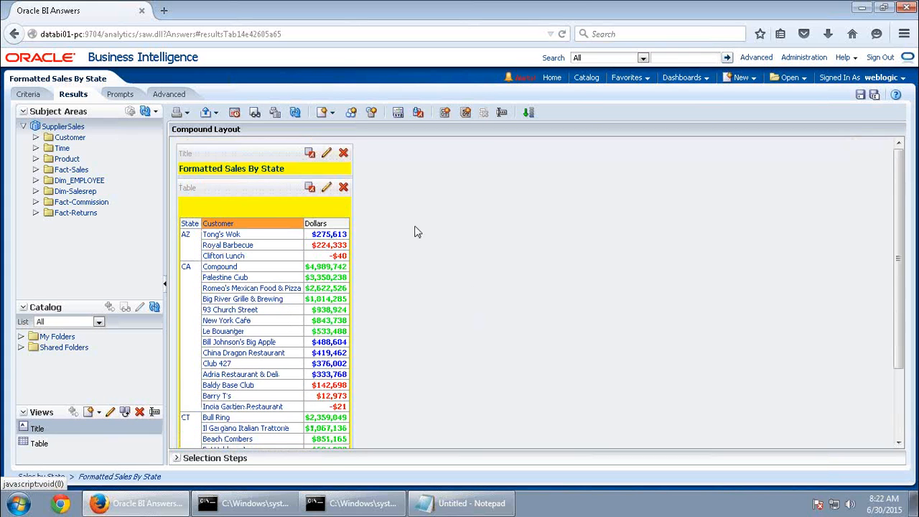
Keep the title showing the saved analysis name, leaving its text formatting unchanged
left_click(327, 154)
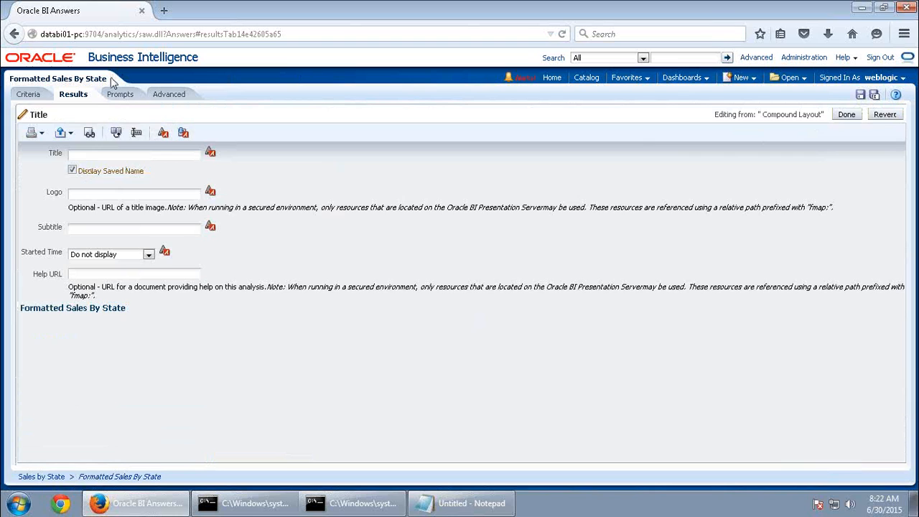
left_click(72, 170)
left_click(79, 157)
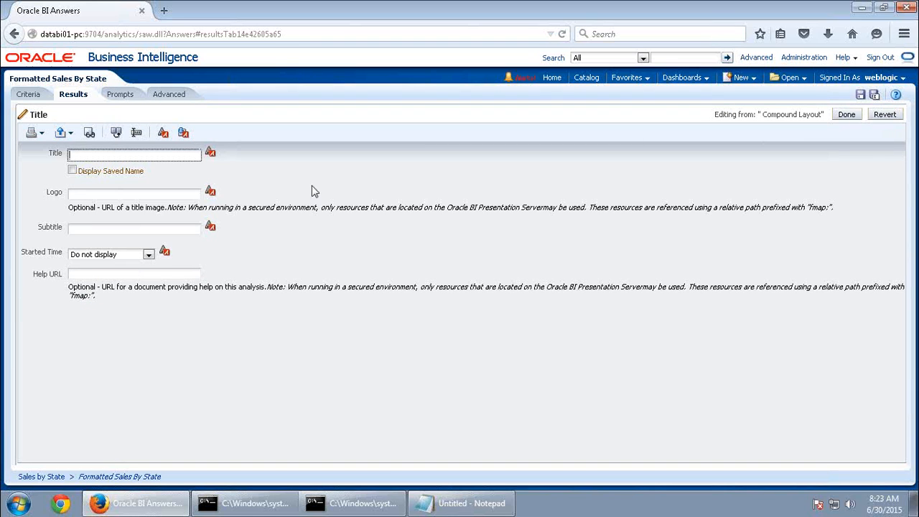
left_click(210, 153)
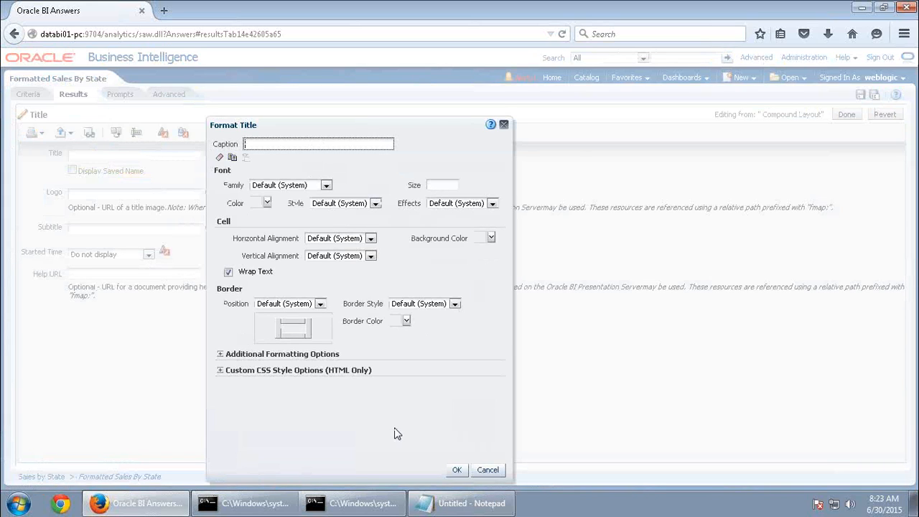
left_click(494, 471)
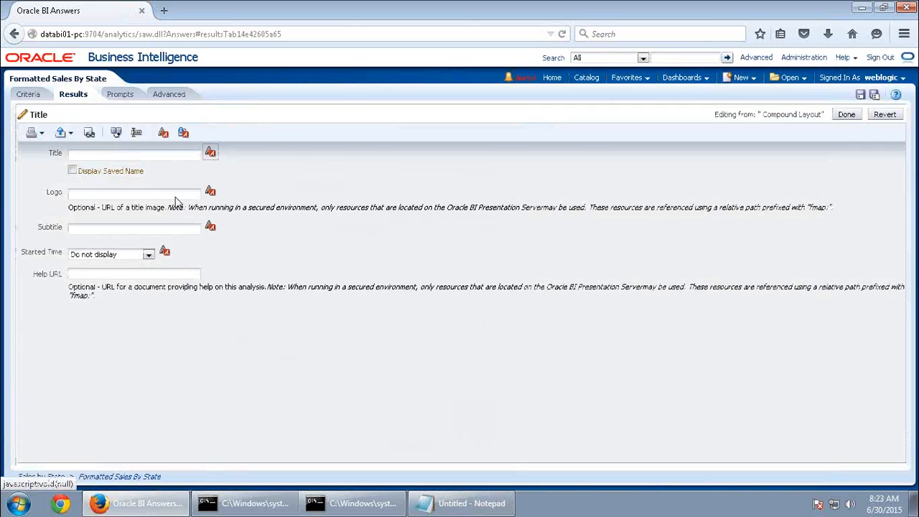
left_click(71, 171)
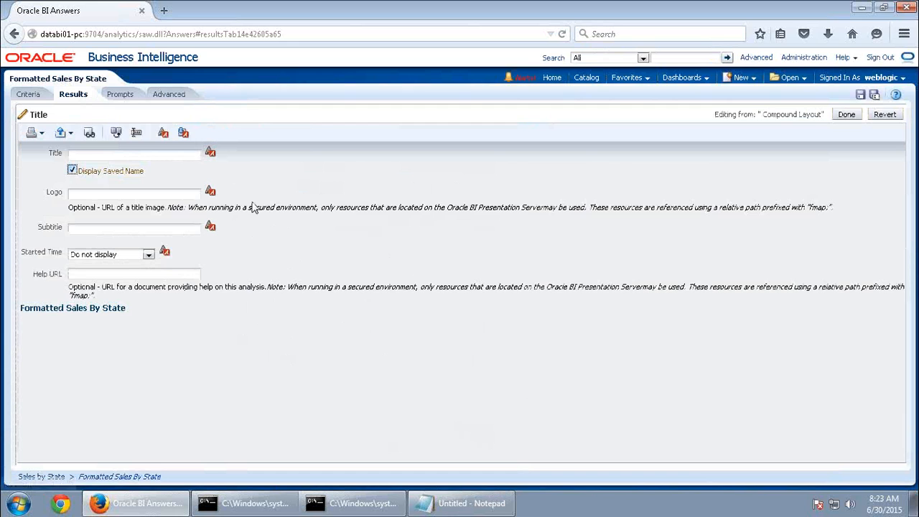
Leave the title logo empty and unformatted, then finish the Title view and save the analysis
left_click_drag(62, 309, 11, 308)
left_click(136, 326)
left_click_drag(130, 314, 3, 309)
left_click(84, 351)
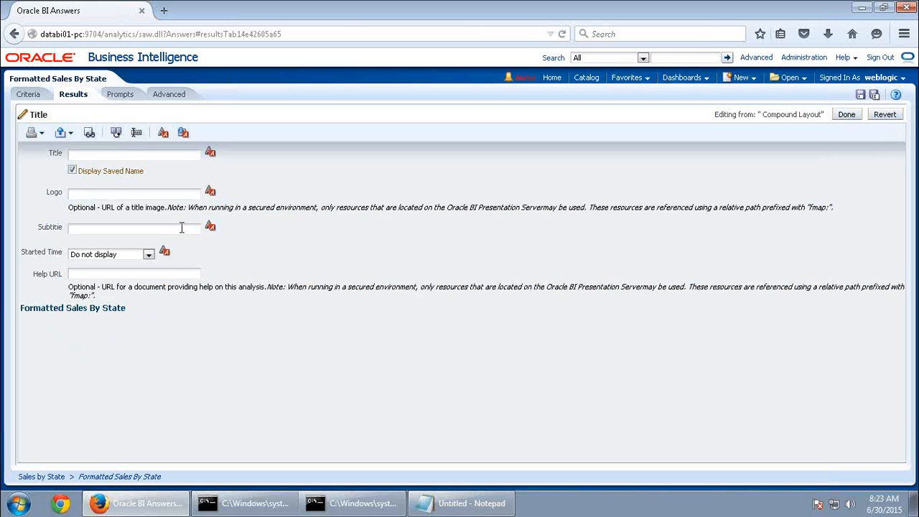
left_click(210, 190)
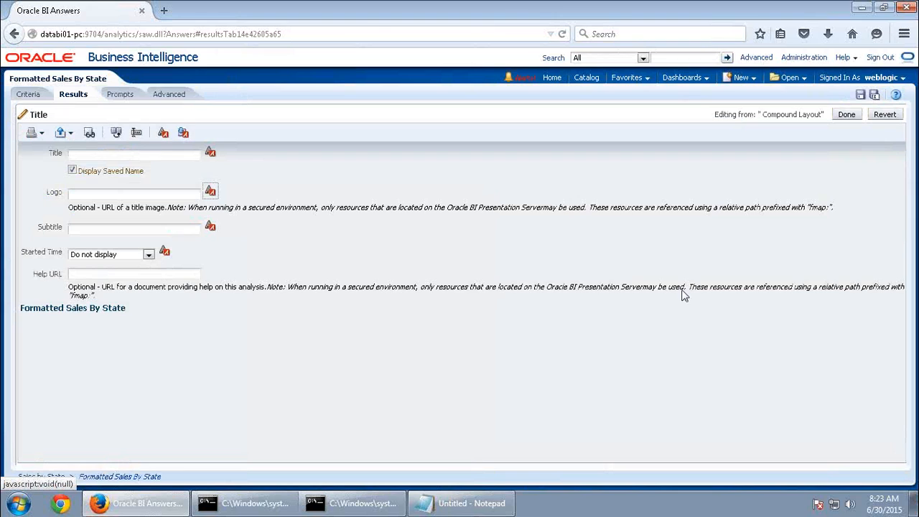
left_click(452, 453)
left_click(846, 115)
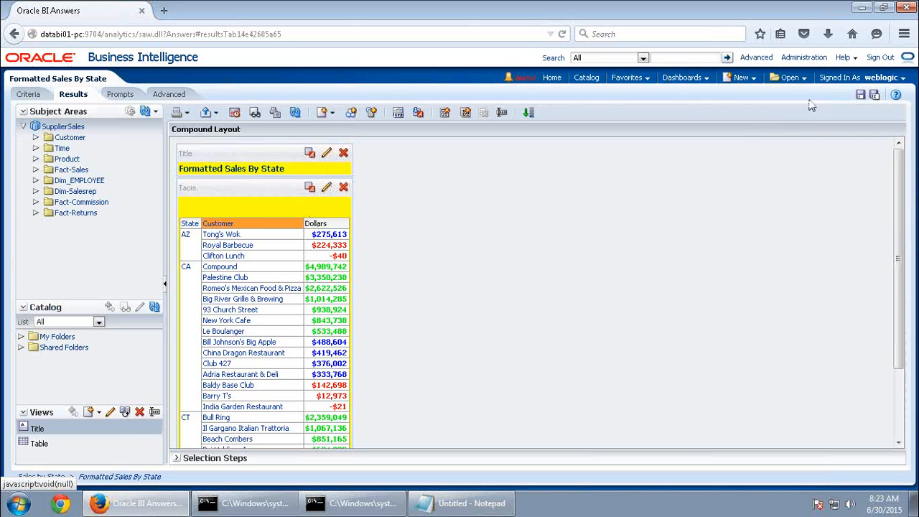
left_click(861, 96)
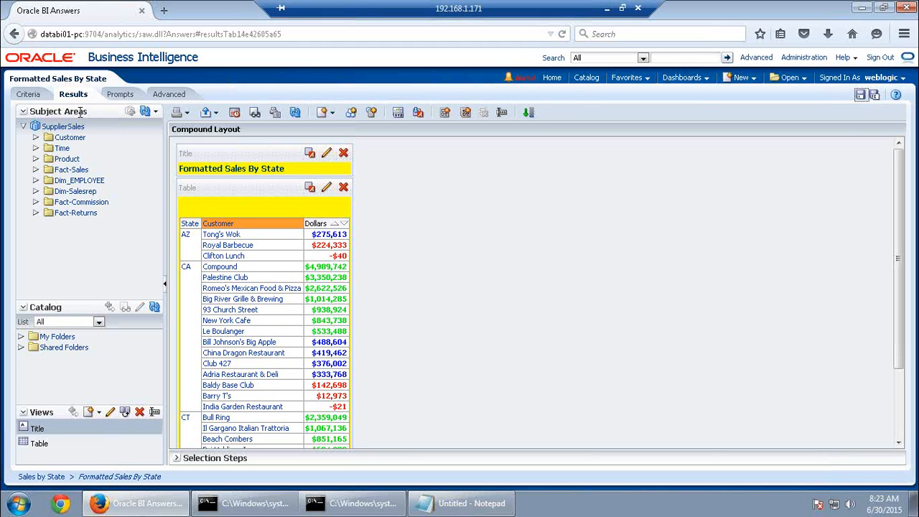
Open the Dollars column's formula editor and insert the Rank function from the Aggregate functions
left_click(29, 94)
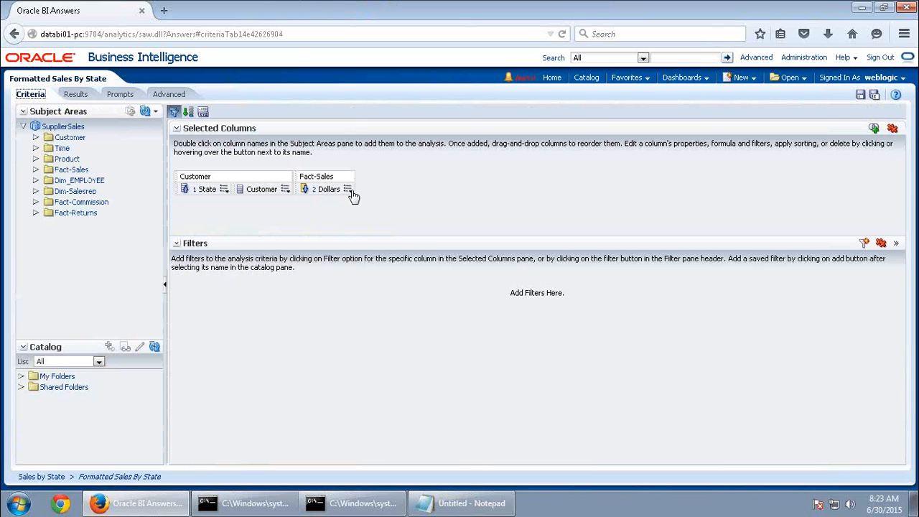
left_click(349, 189)
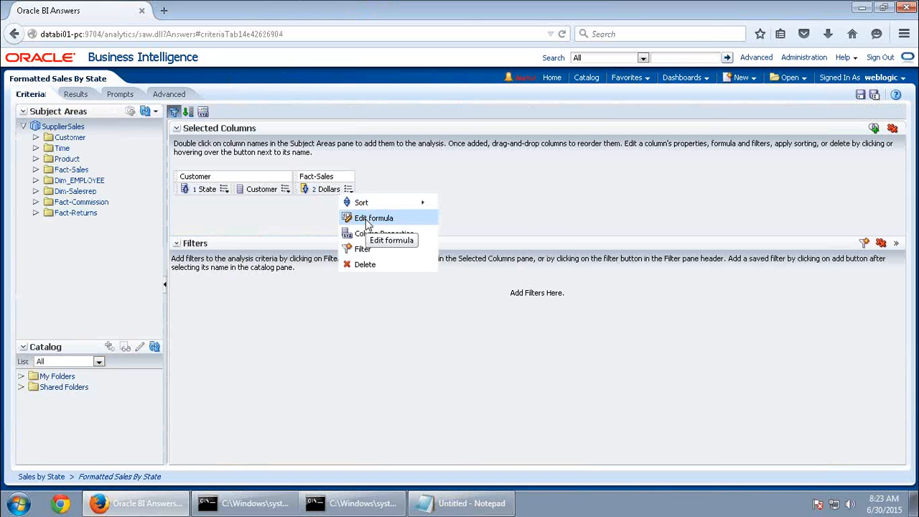
left_click(367, 222)
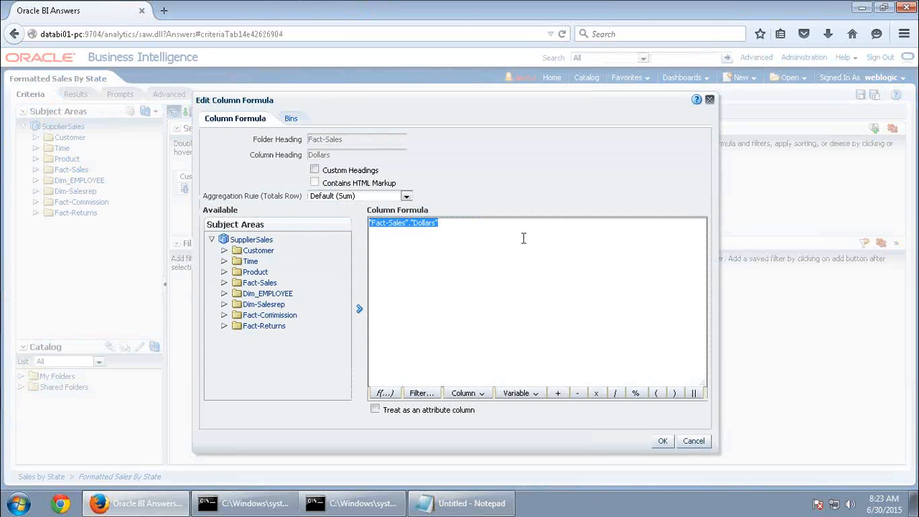
left_click(501, 231)
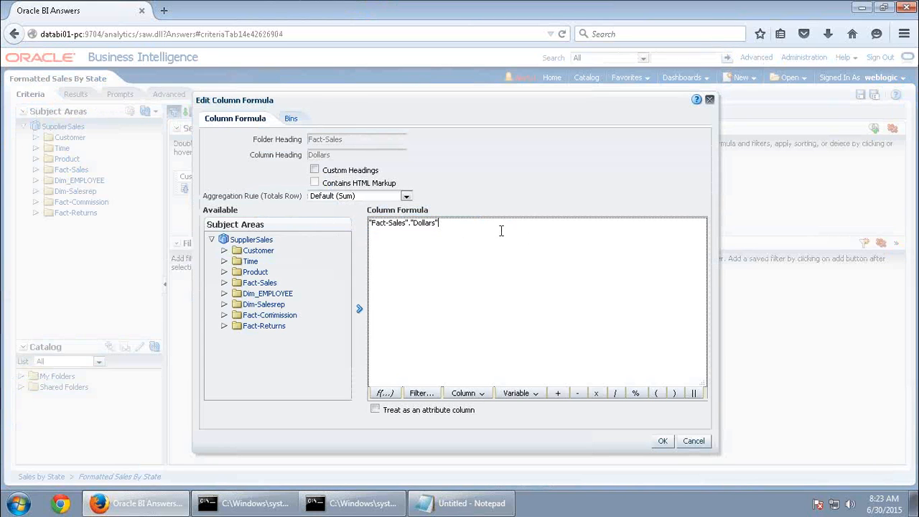
left_click(384, 395)
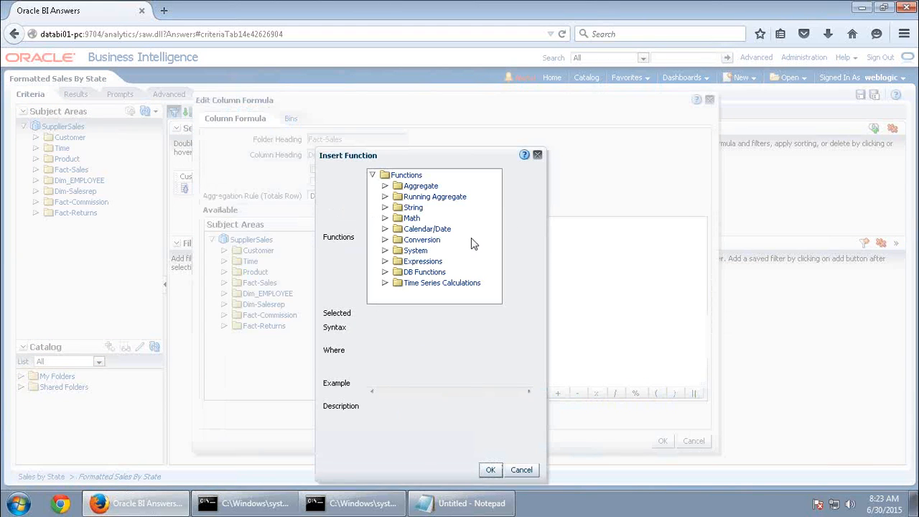
left_click(385, 240)
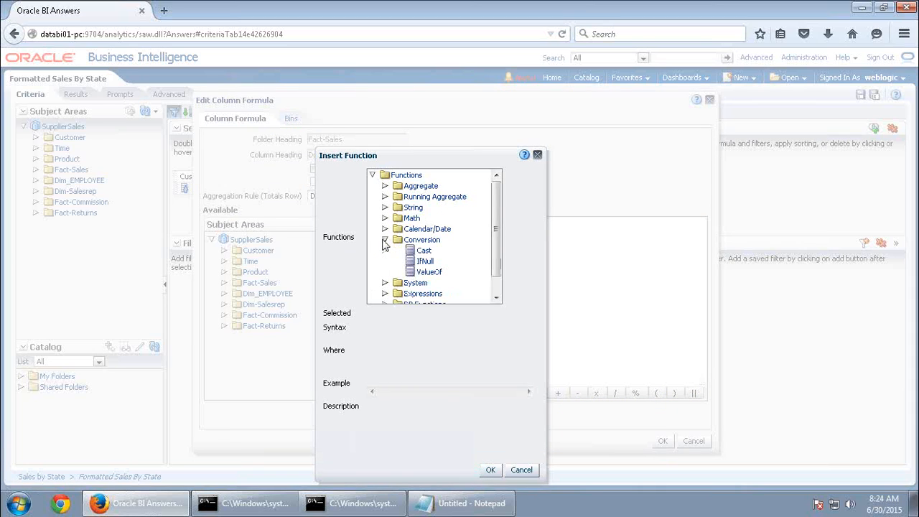
left_click(385, 240)
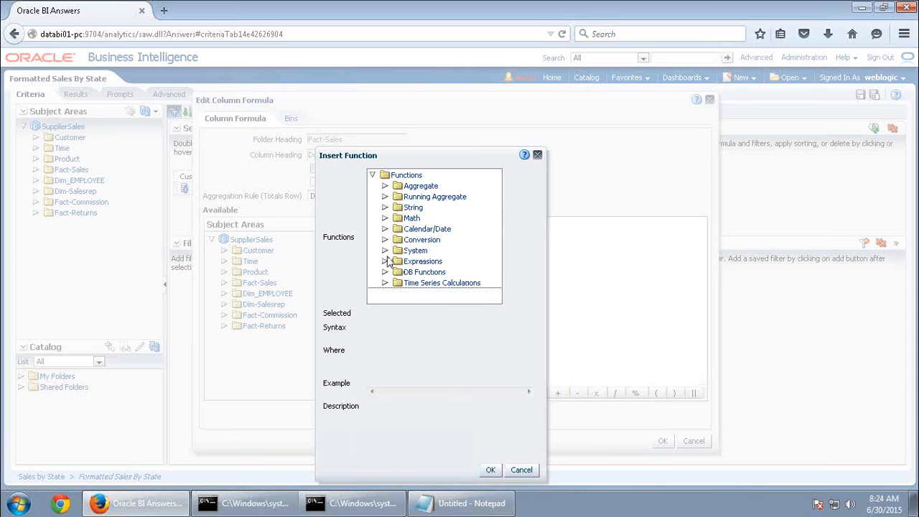
left_click(385, 250)
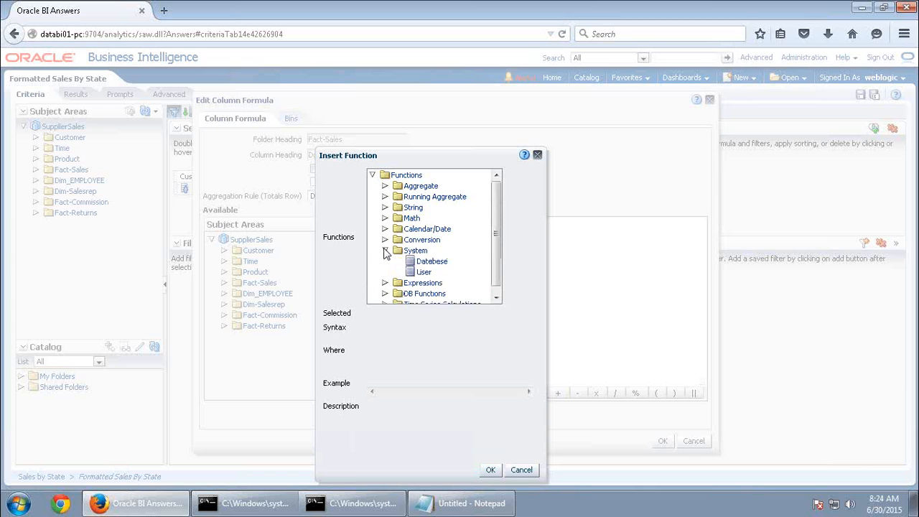
left_click(385, 250)
left_click(385, 261)
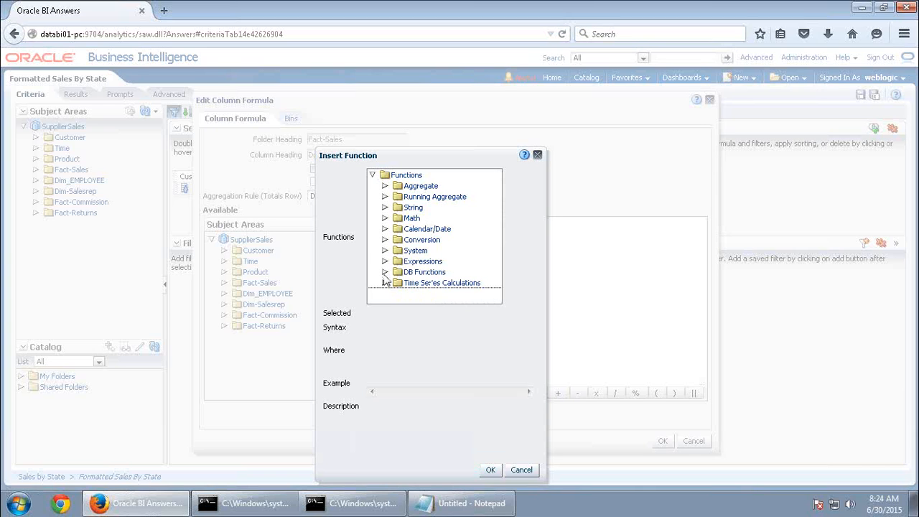
left_click(385, 272)
left_click(385, 186)
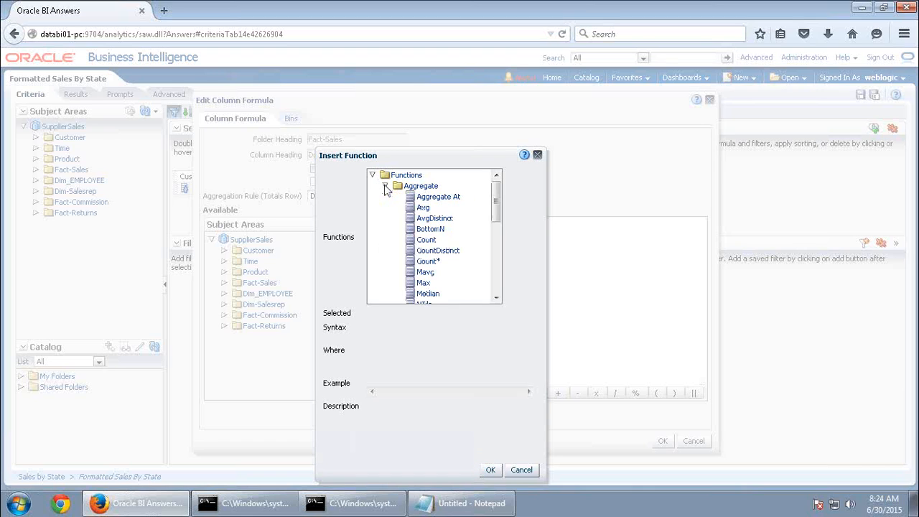
left_click(496, 300)
left_click(426, 206)
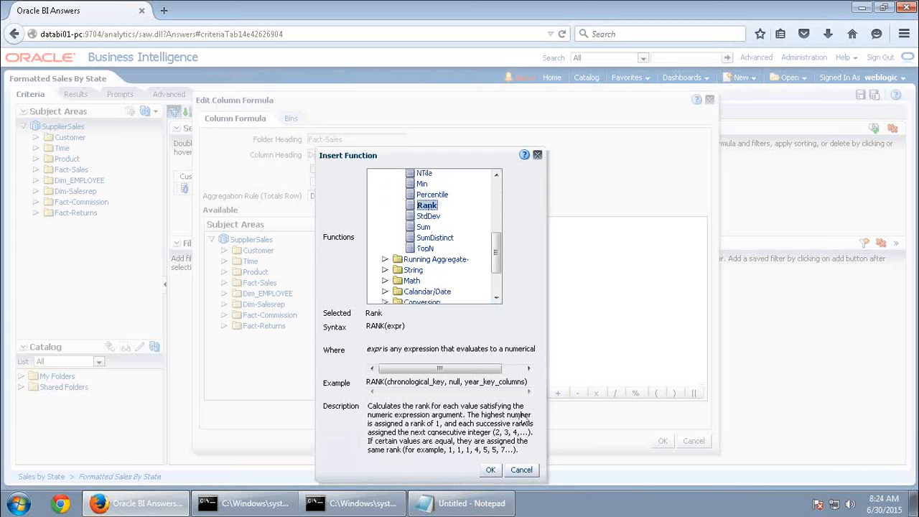
left_click(491, 473)
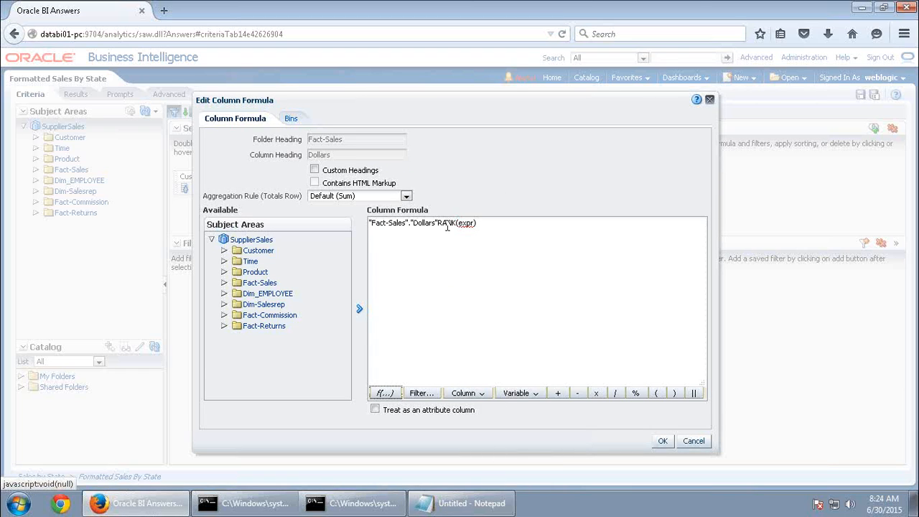
Complete the formula as RANK("Fact-Sales"."Dollars") and confirm it
left_click_drag(485, 224, 332, 227)
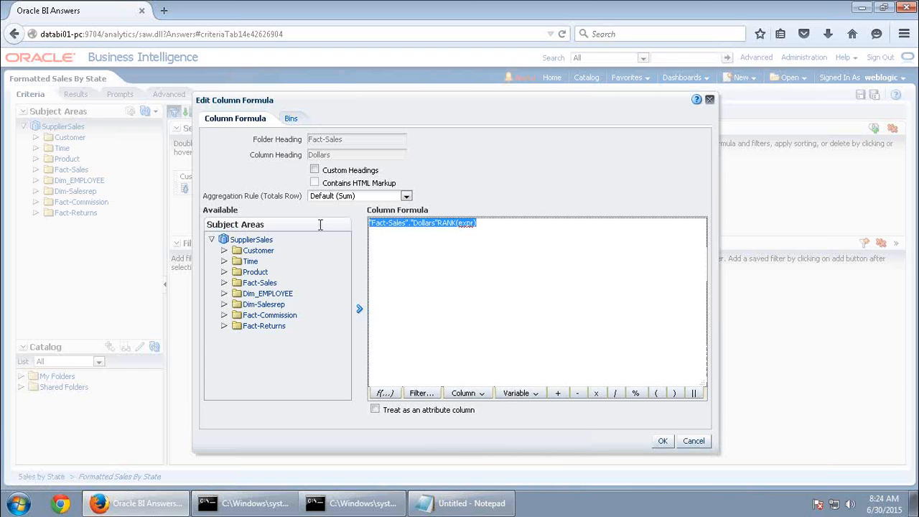
type("RANK(")
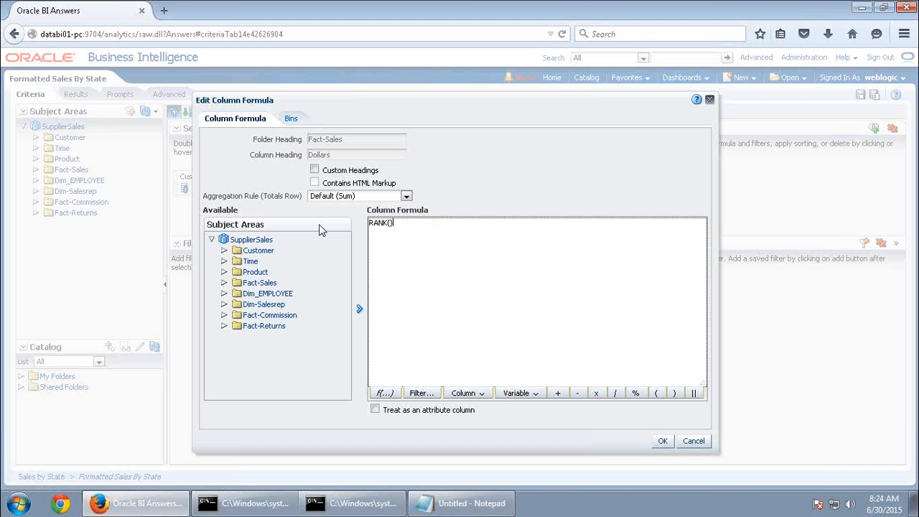
double_click(253, 283)
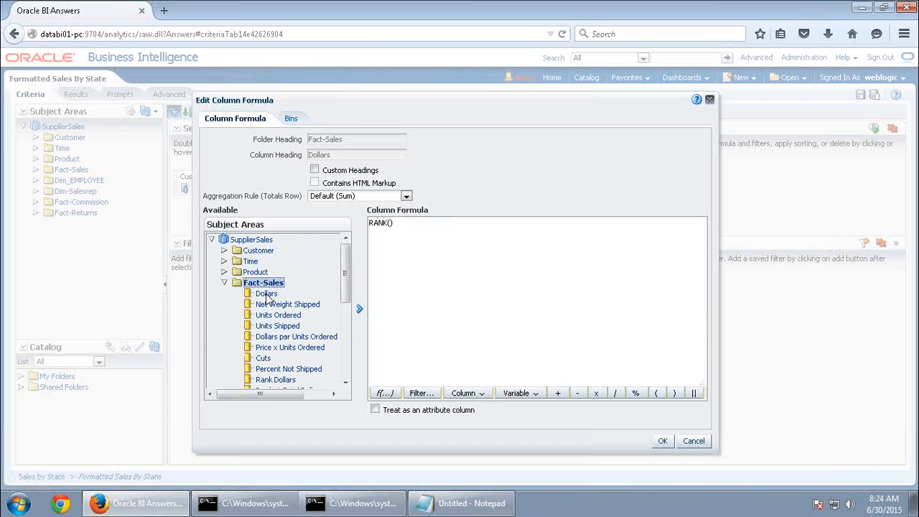
left_click(267, 295)
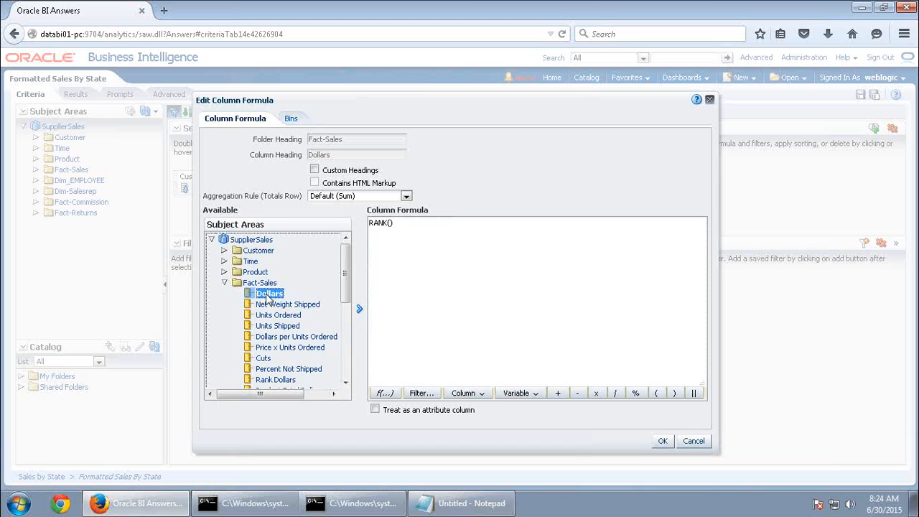
left_click(404, 228)
key("BackSpace")
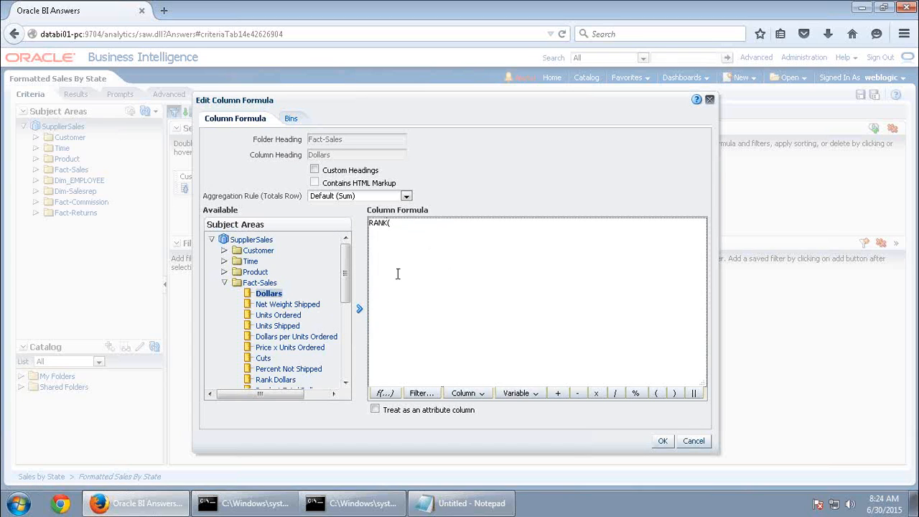
left_click(359, 310)
left_click(490, 229)
left_click(662, 441)
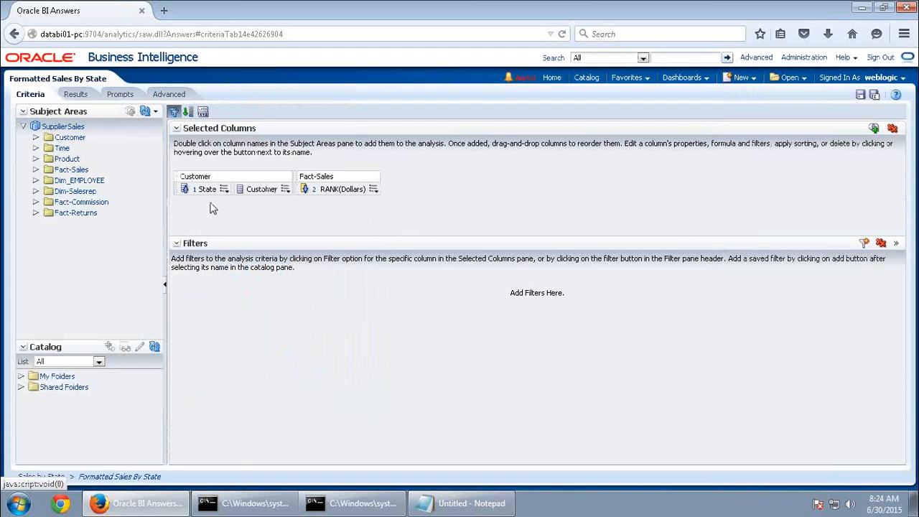
Add the Fact-Sales Dollars column to the analysis alongside RANK(Dollars)
left_click(75, 95)
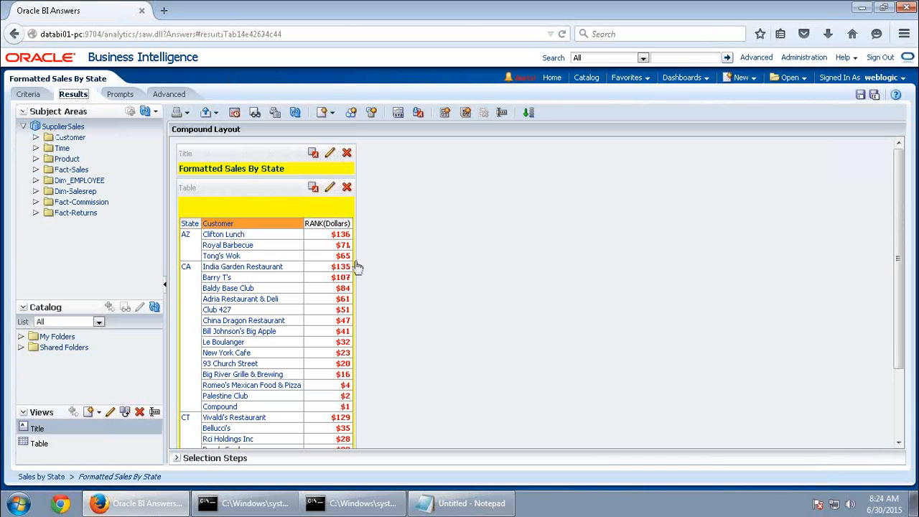
double_click(71, 169)
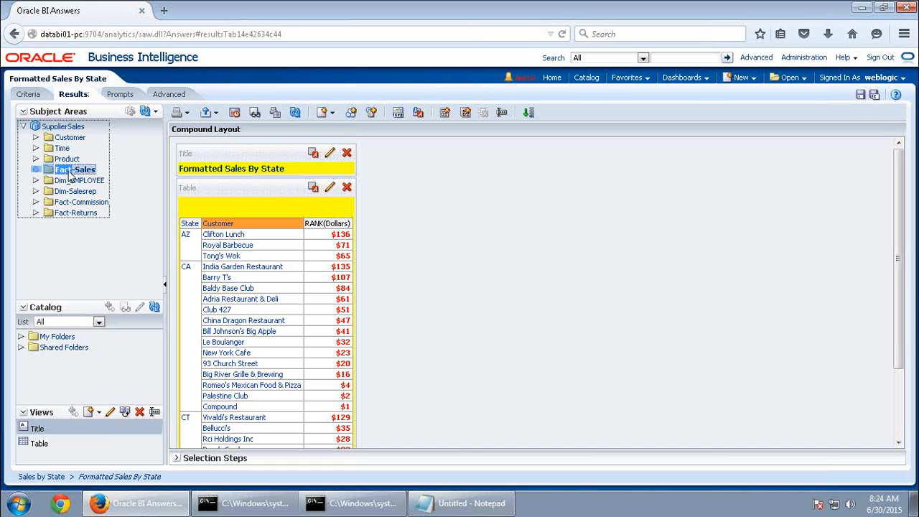
double_click(80, 180)
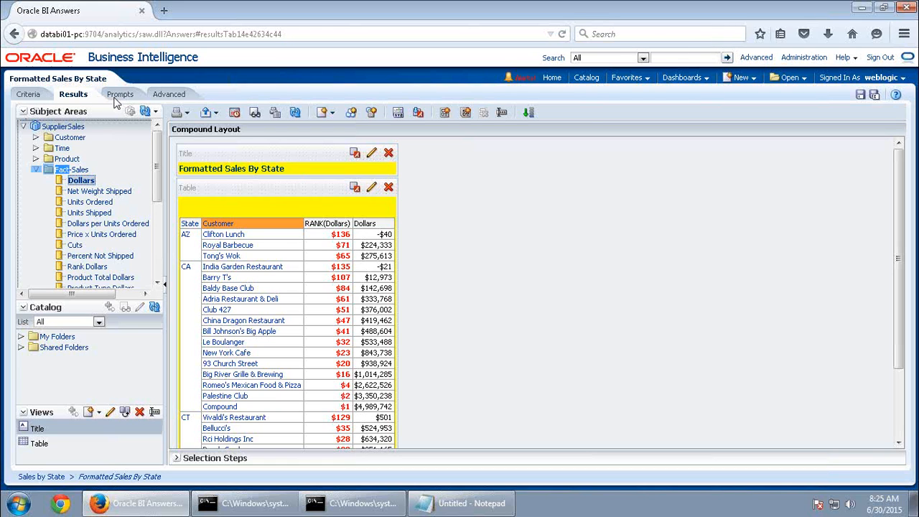
left_click(27, 95)
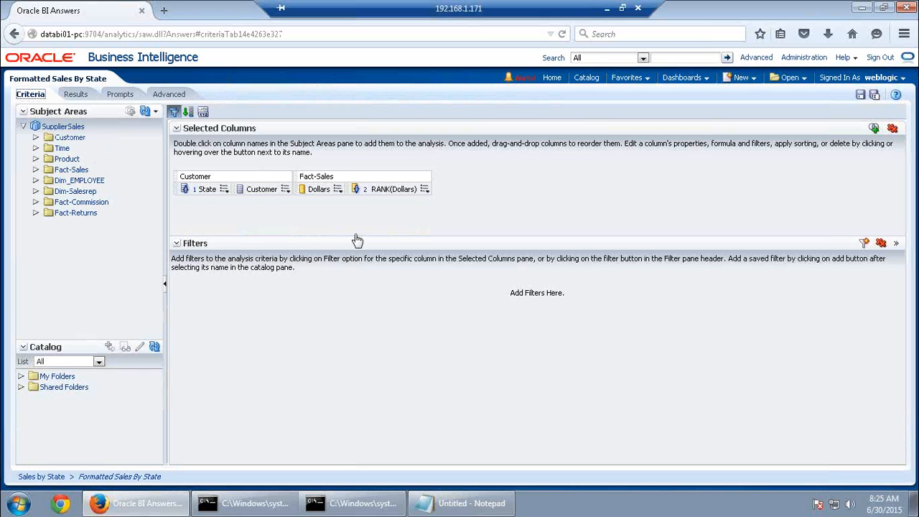
Append 'by' and the Customer State column to the rank formula, making RANK(Dollars BY State)
left_click(338, 191)
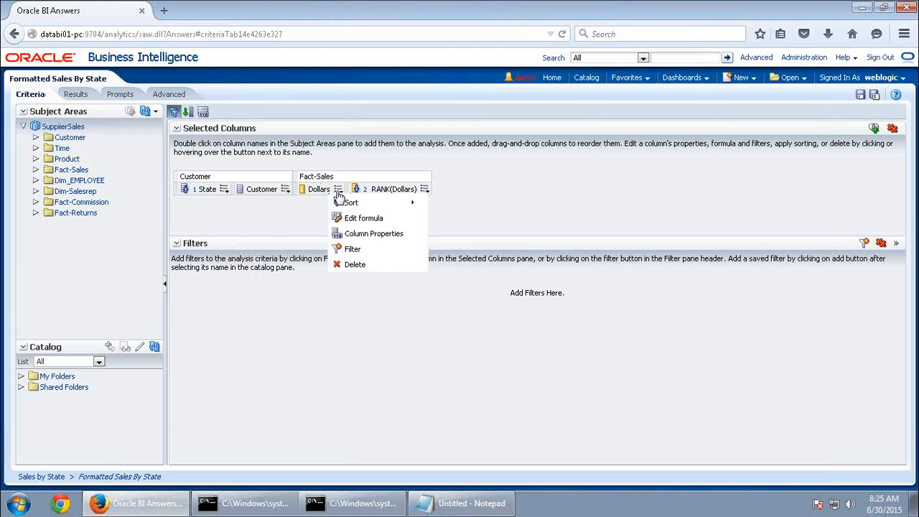
left_click(421, 192)
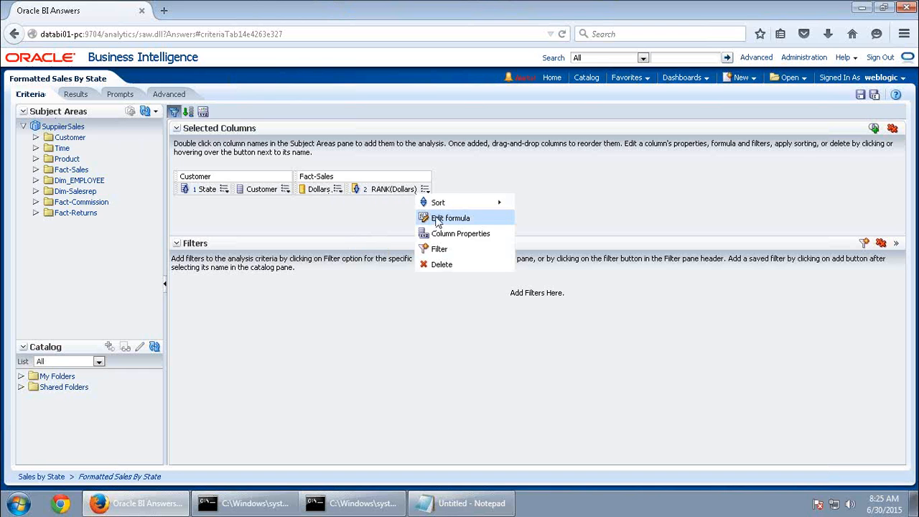
left_click(437, 219)
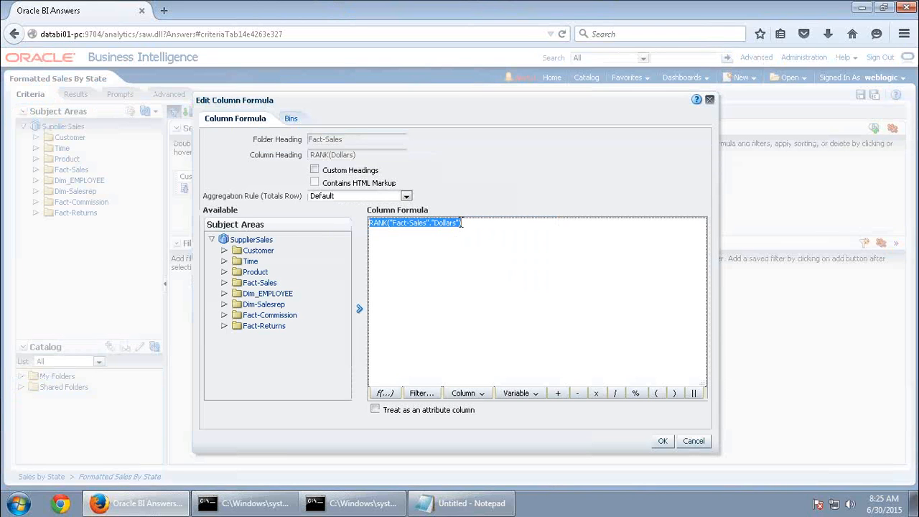
left_click(468, 234)
type("by")
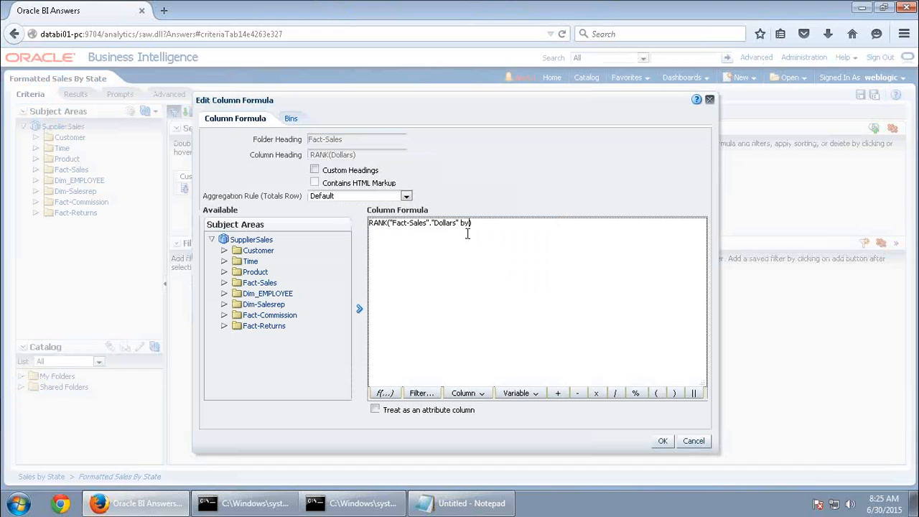
double_click(260, 251)
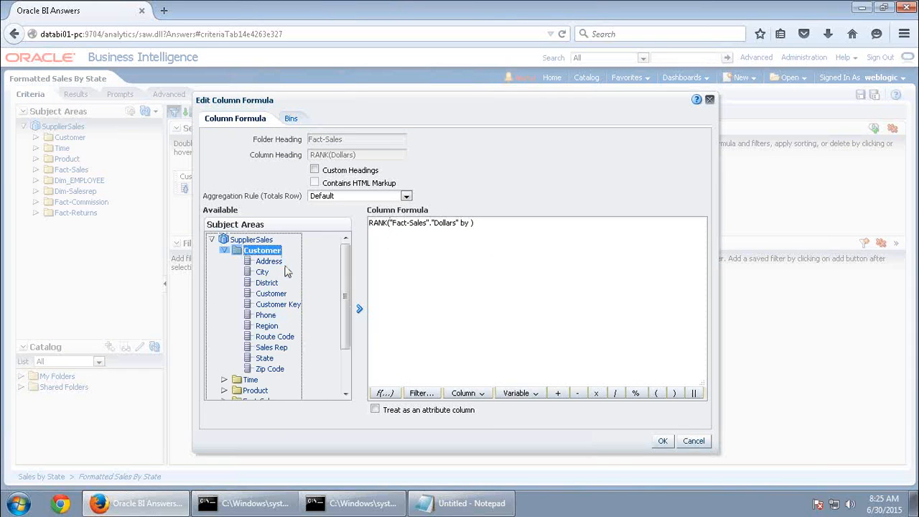
left_click(267, 358)
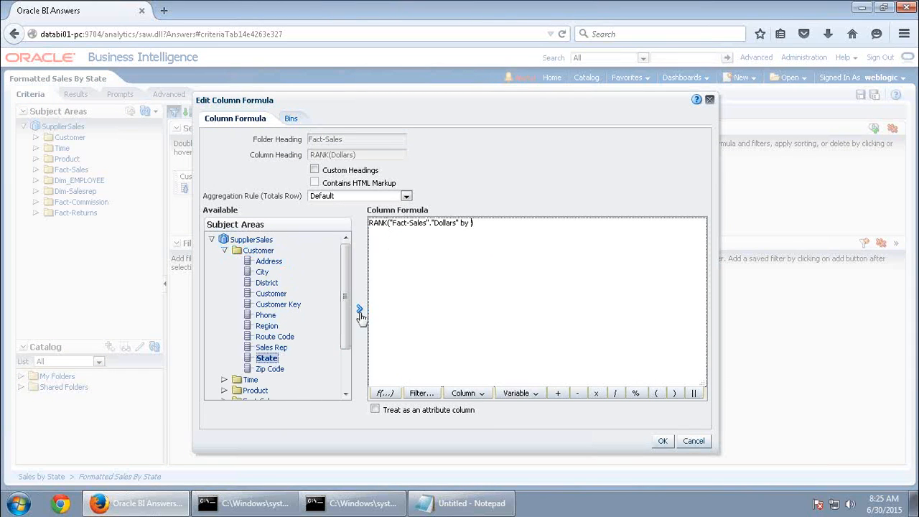
left_click(360, 310)
left_click(662, 441)
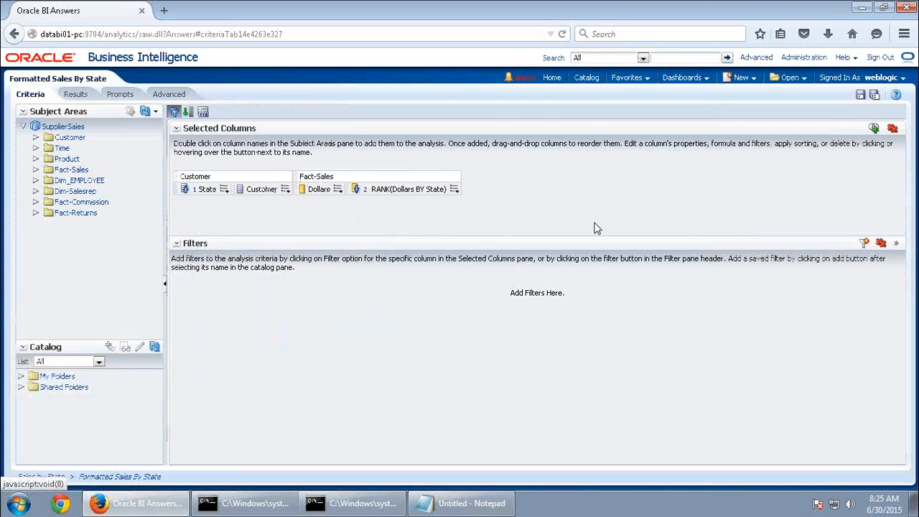
left_click(75, 94)
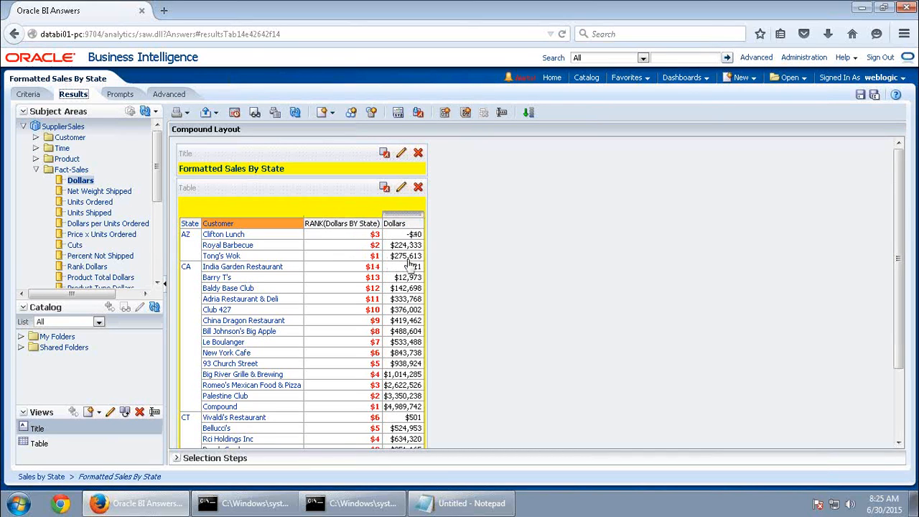
Add an ascending sort on the RANK(Dollars BY State) column
left_click(26, 94)
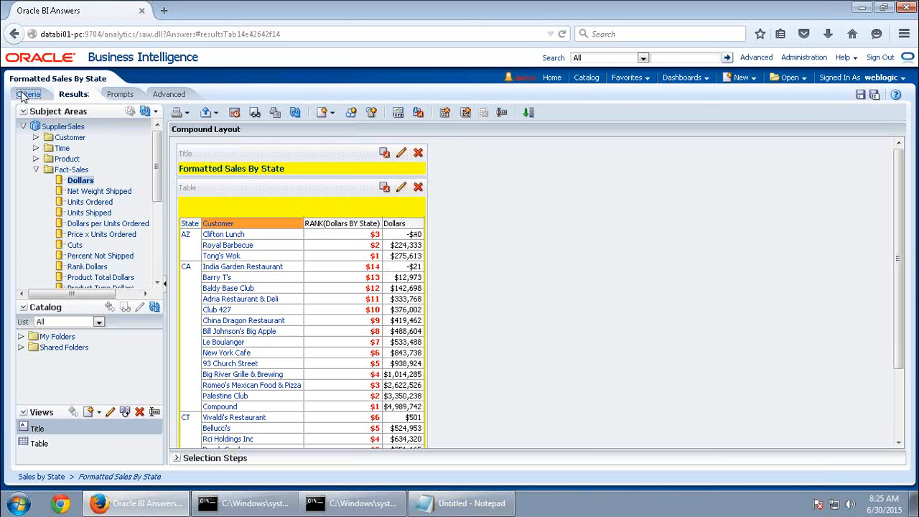
left_click(455, 190)
mouse_move(496, 203)
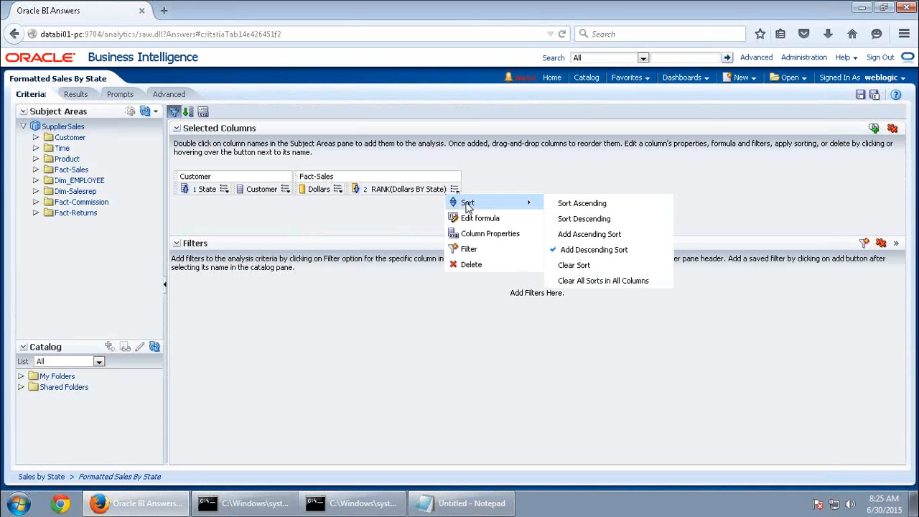
left_click(591, 234)
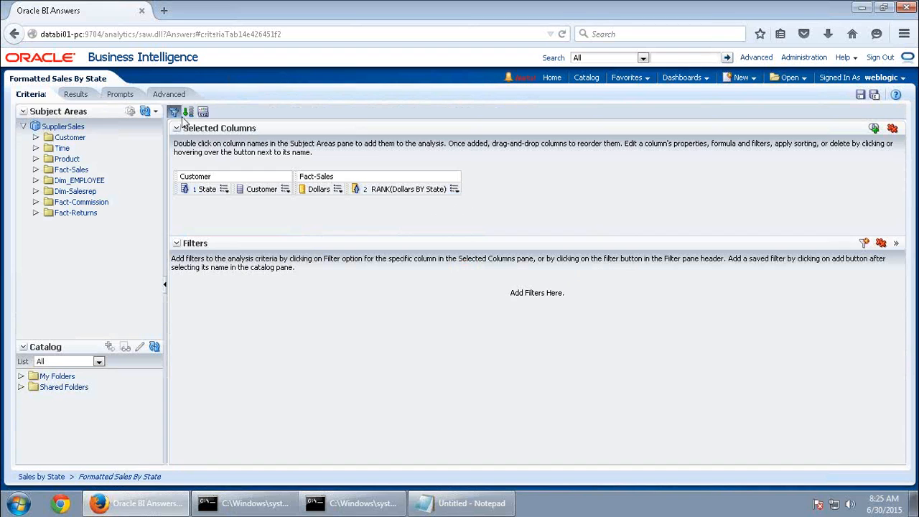
left_click(76, 94)
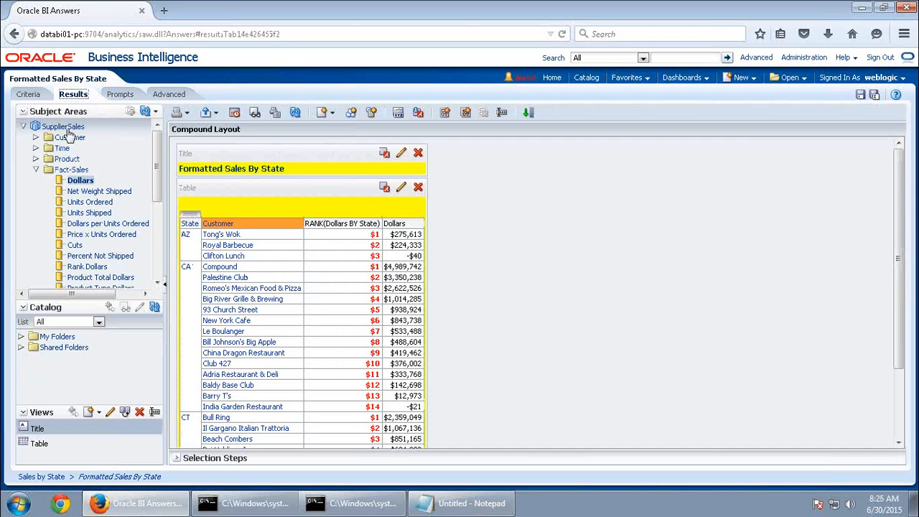
Delete the Dollars column from the analysis
left_click(30, 96)
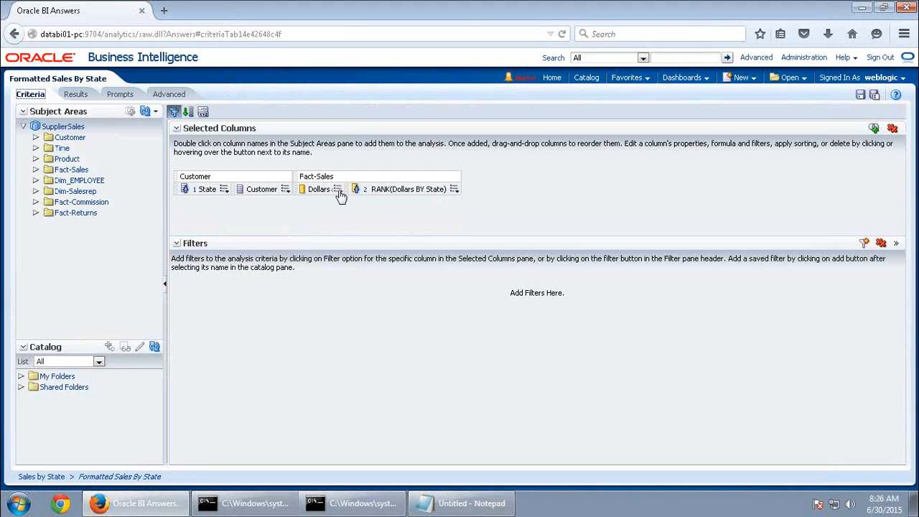
left_click(338, 188)
left_click(360, 272)
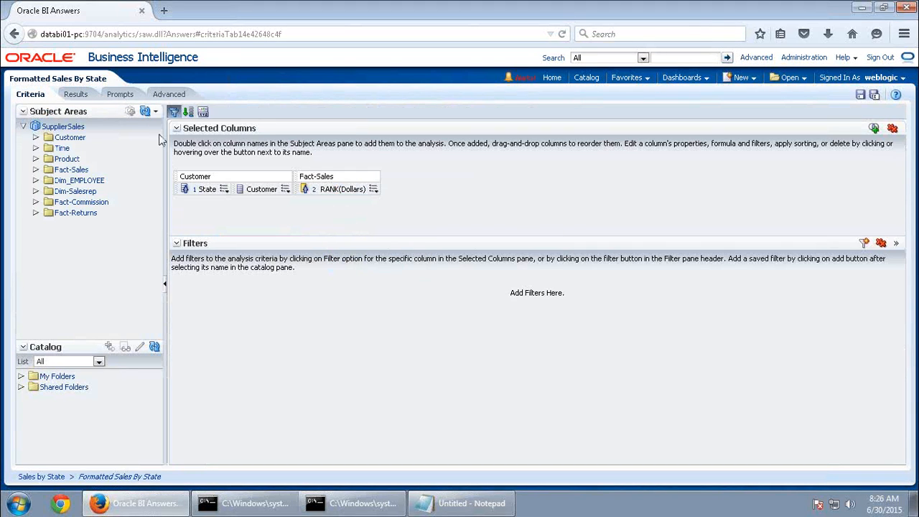
left_click(75, 94)
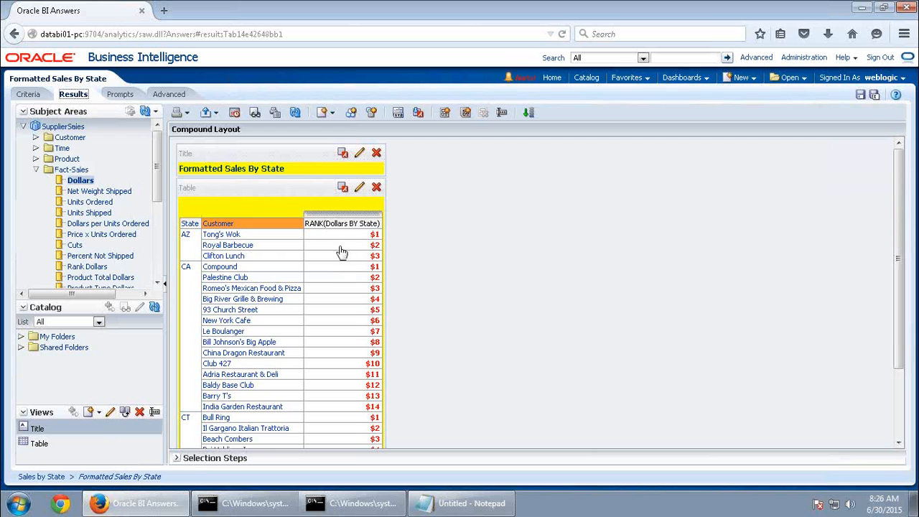
Override the rank column's data format to treat numbers as Number instead of currency
left_click(27, 96)
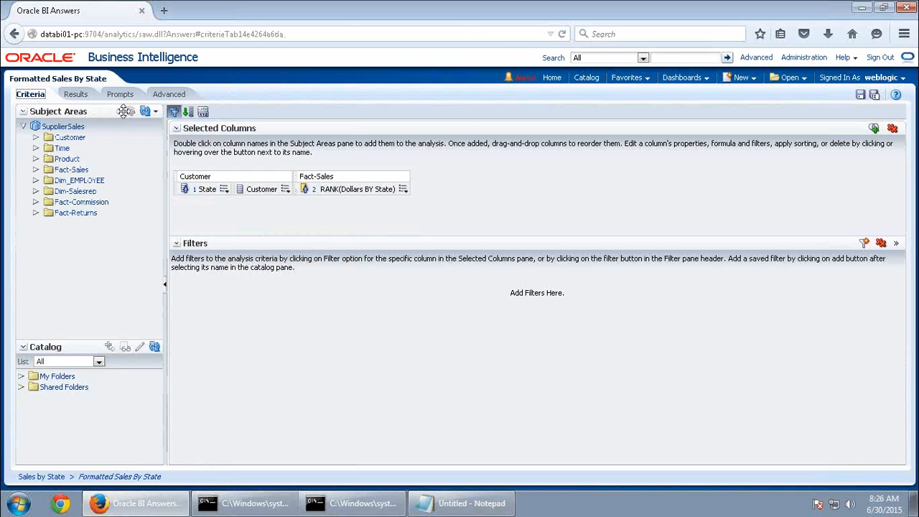
left_click(404, 189)
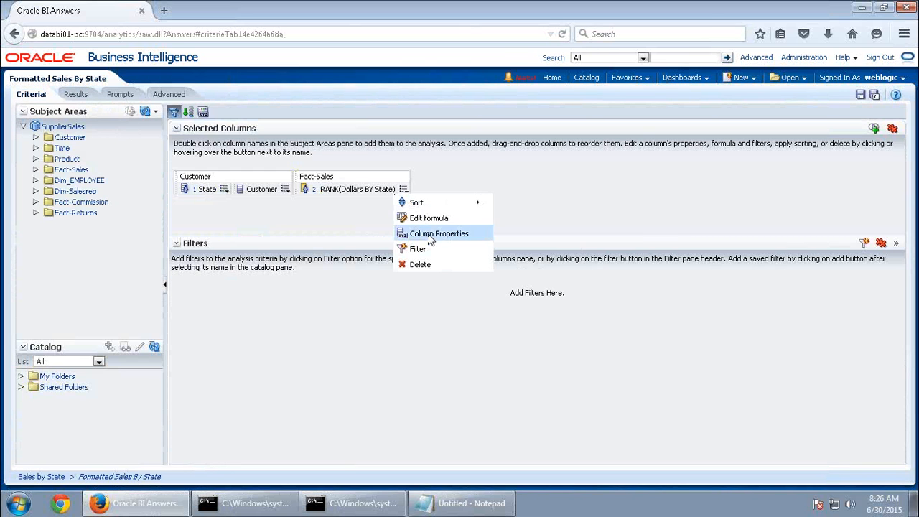
left_click(423, 236)
left_click(389, 121)
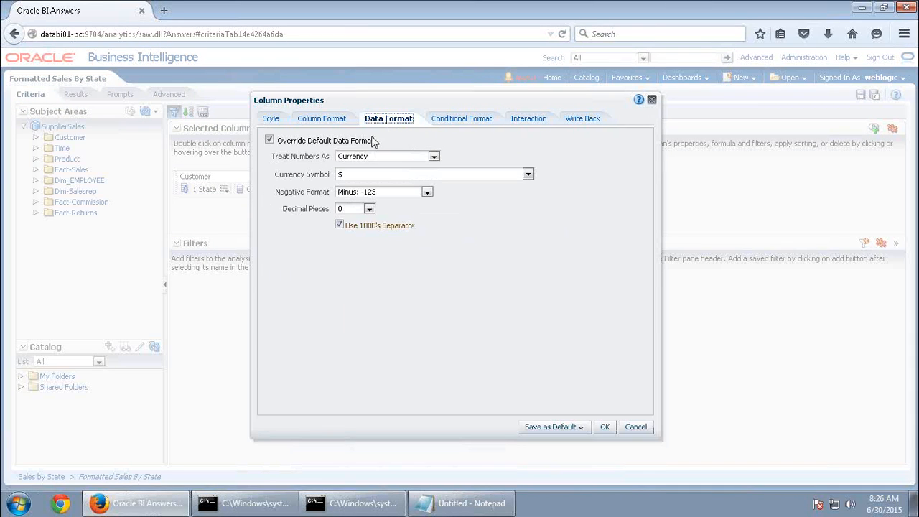
left_click(269, 140)
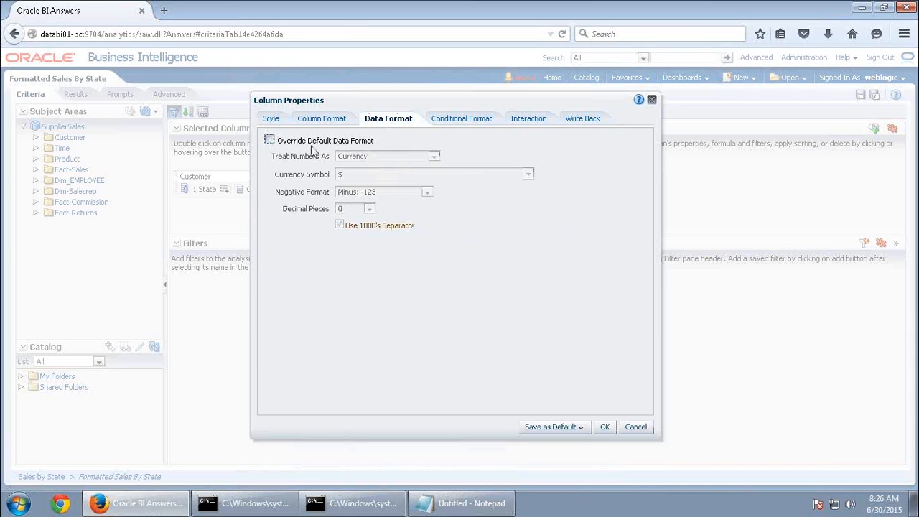
left_click(269, 141)
left_click(381, 158)
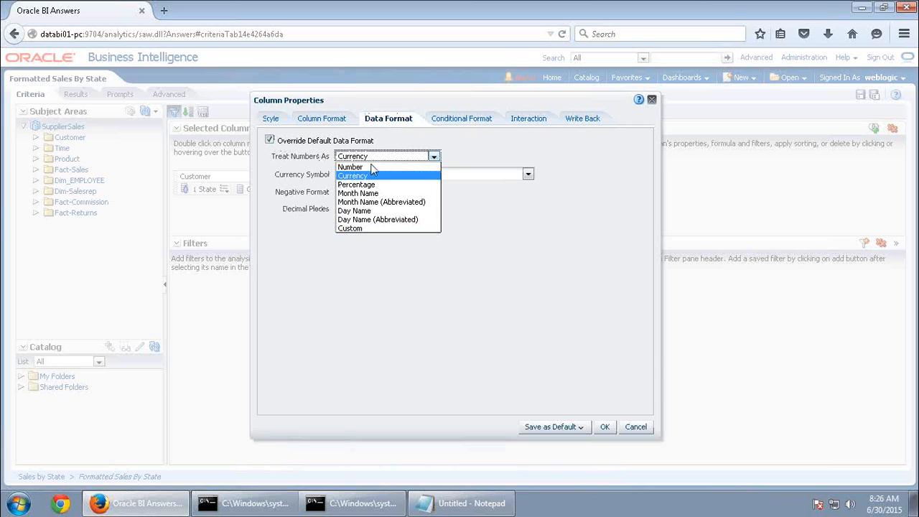
left_click(375, 168)
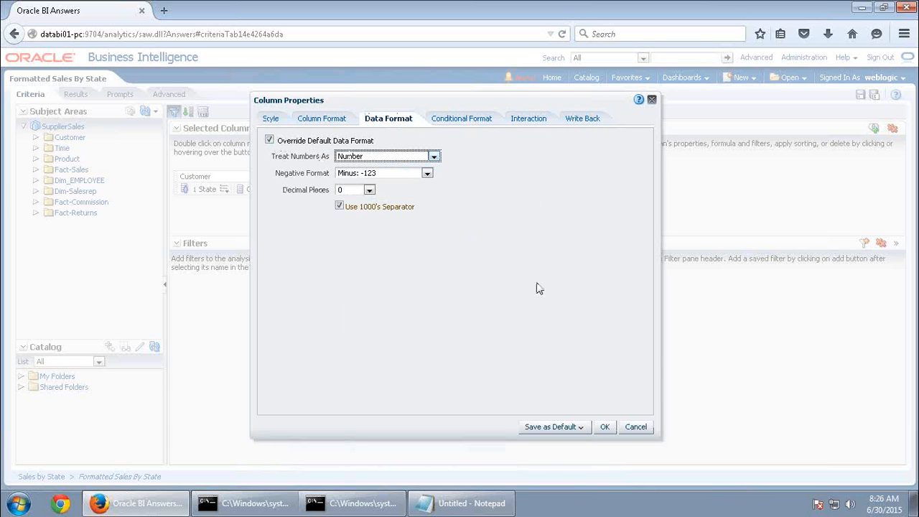
left_click(607, 426)
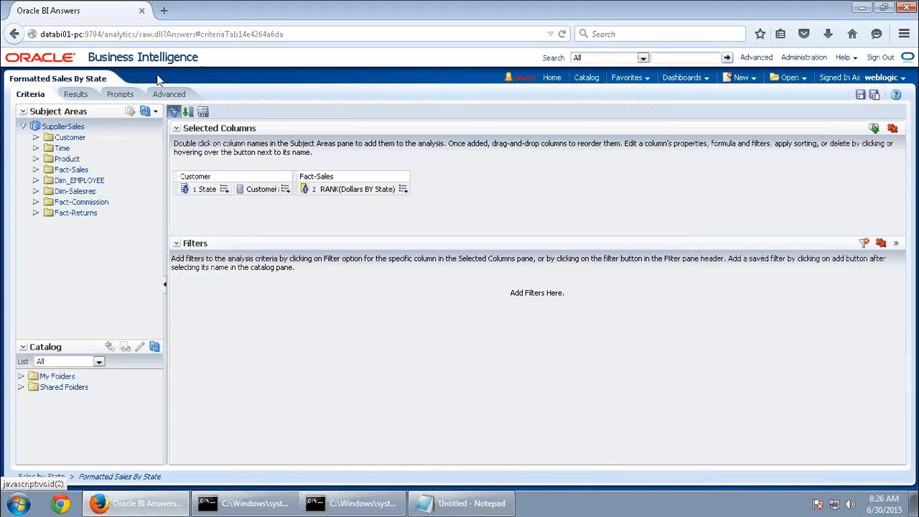
left_click(75, 94)
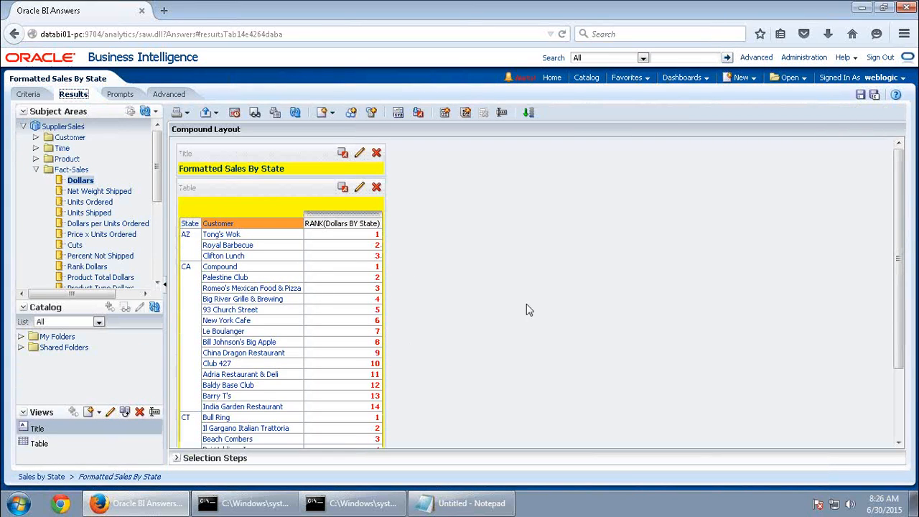
Start Save As and copy the name 'Ranked Sales by State' from the Notepad list
left_click(874, 95)
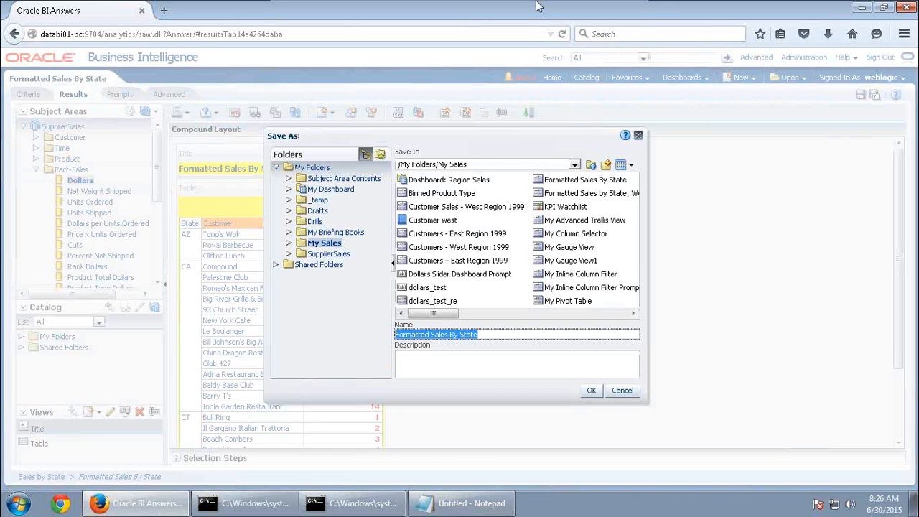
left_click(606, 8)
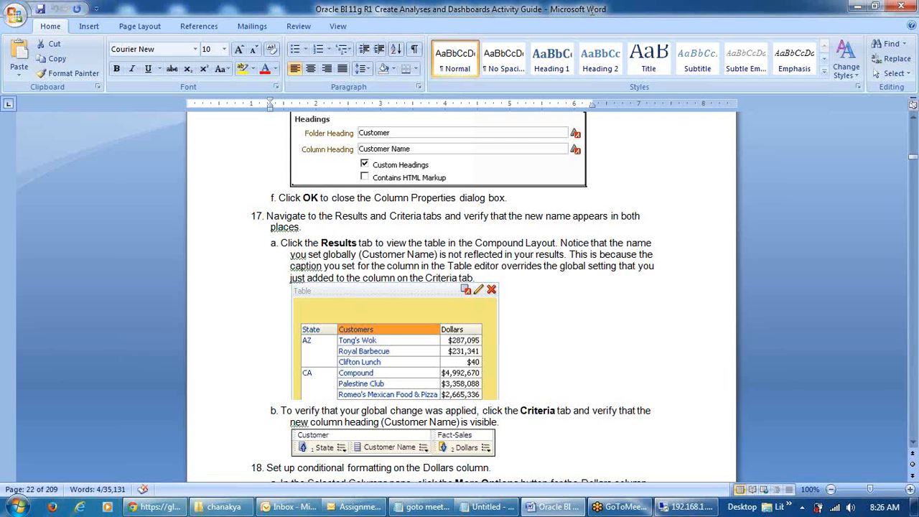
left_click(486, 506)
left_click_drag(144, 68, 8, 70)
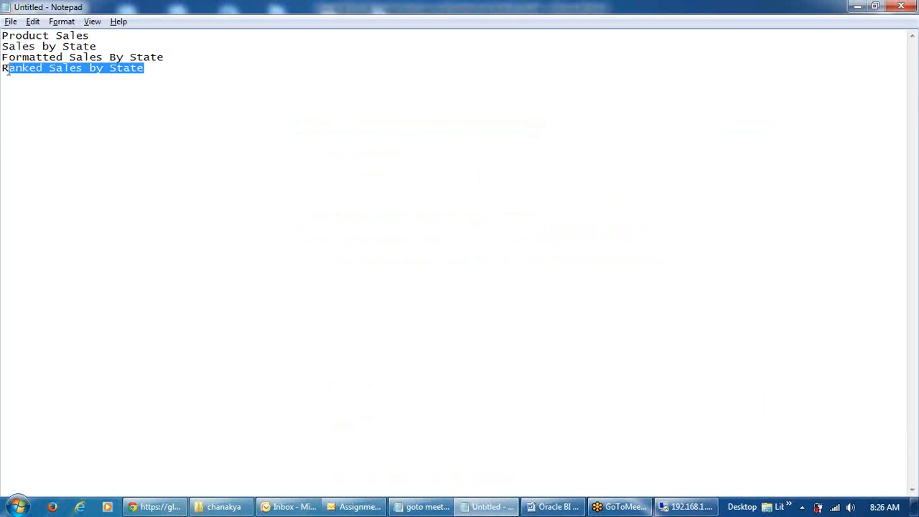
left_click(688, 507)
Save the analysis as 'Ranked Sales by State', overwriting the existing copy in My Sales
type("Ranked Sales by State")
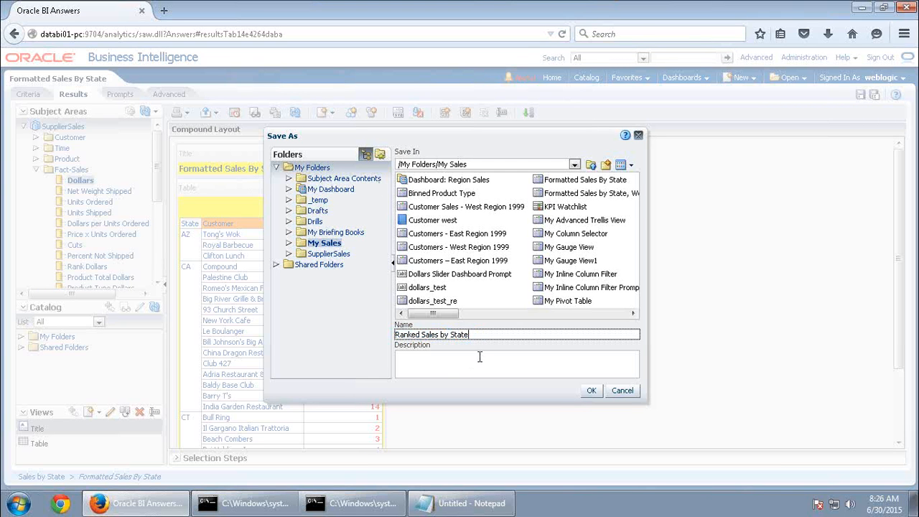
left_click(590, 391)
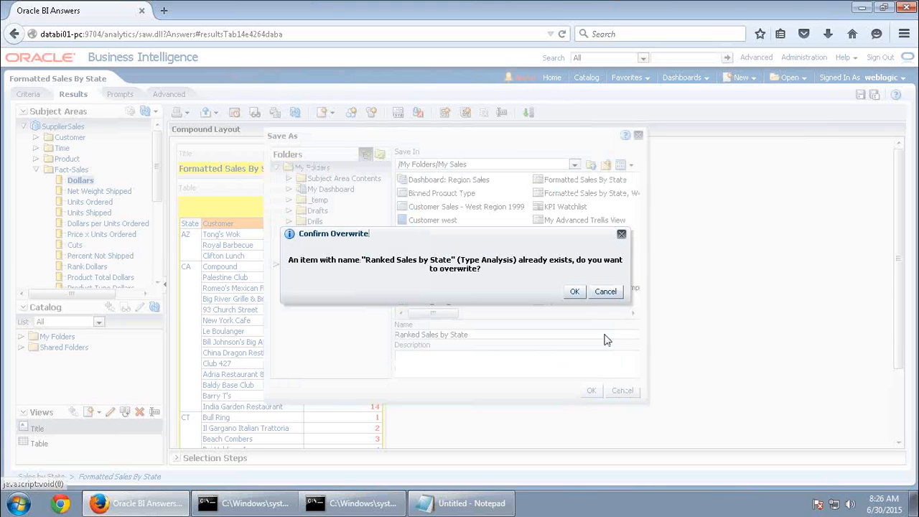
left_click(571, 291)
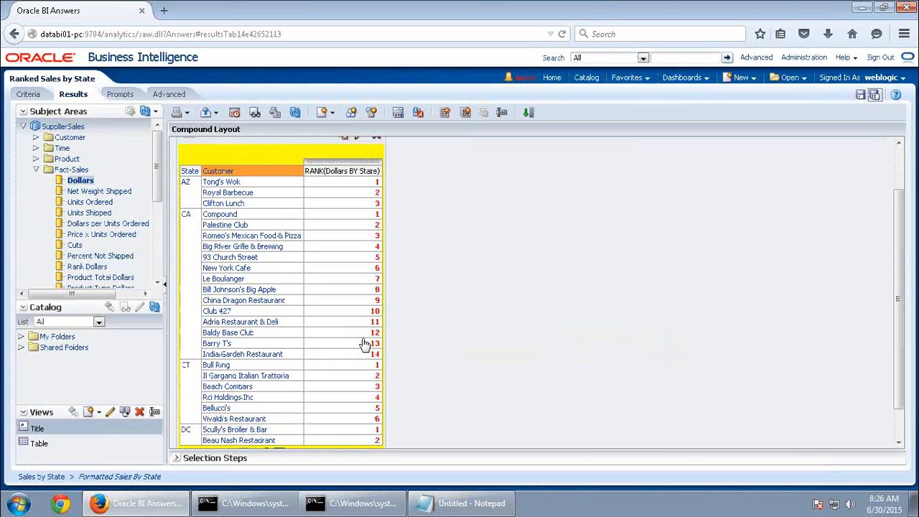
scroll(438, 345, "up", 2)
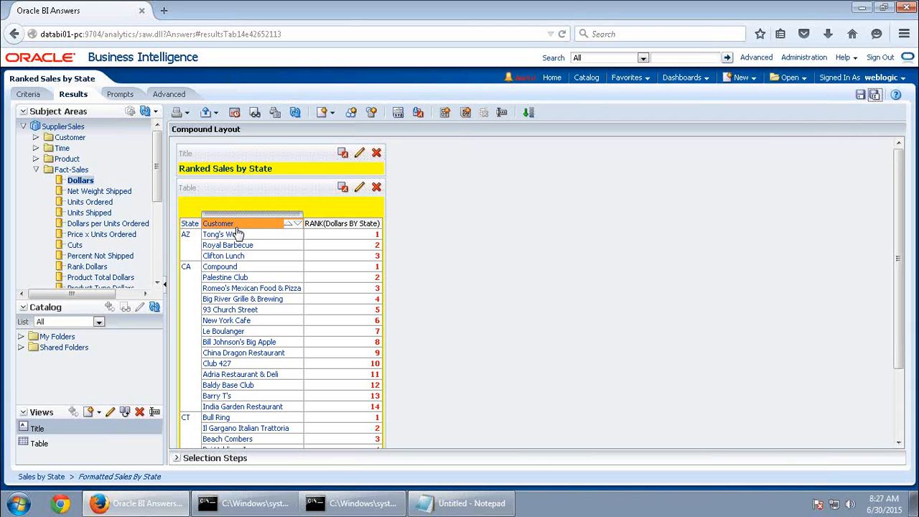
Give the Customer column the custom heading 'Customer Name'
left_click(27, 94)
left_click(285, 190)
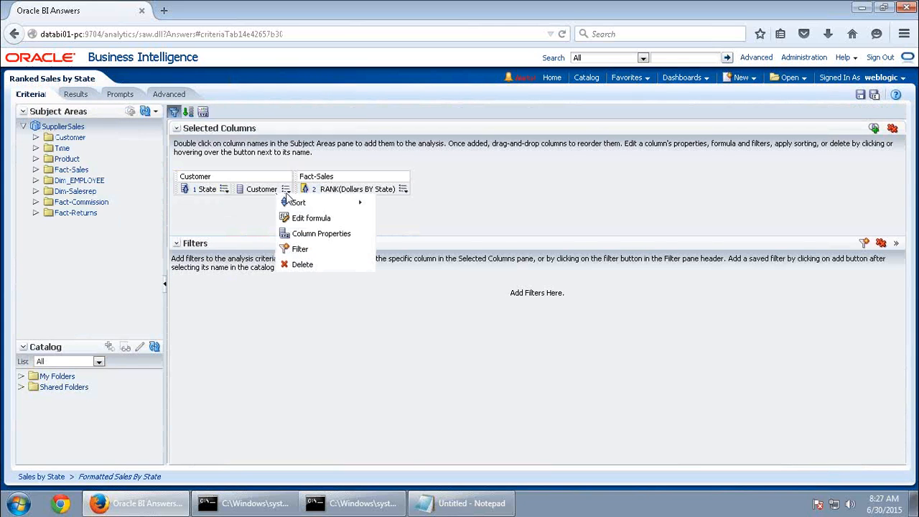
left_click(316, 234)
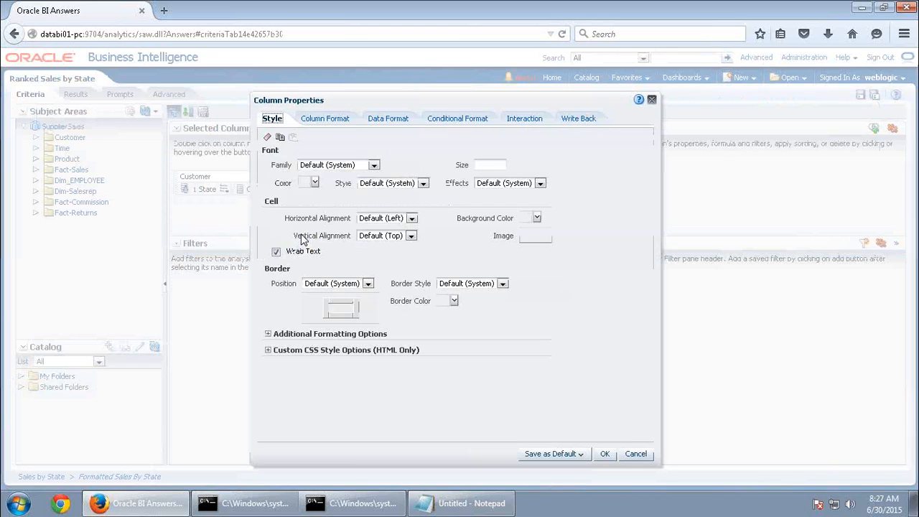
left_click(348, 119)
left_click(333, 184)
left_click(376, 169)
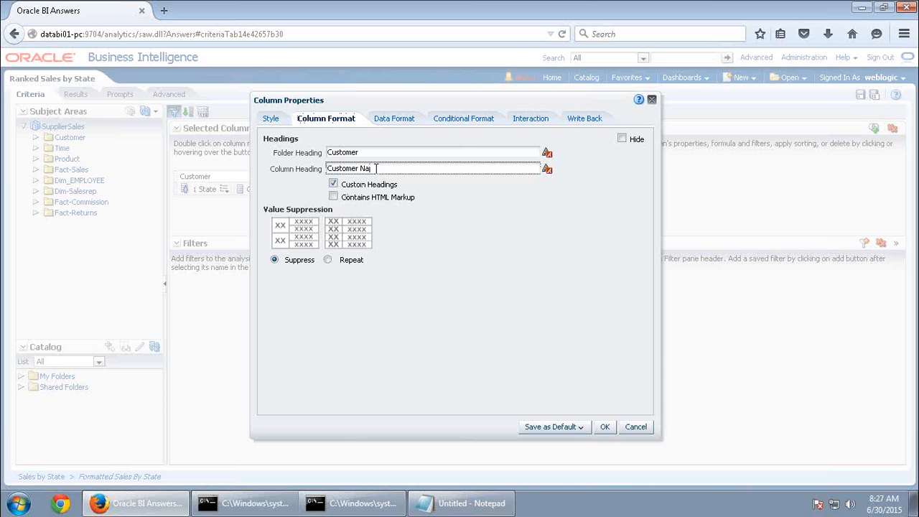
left_click(605, 427)
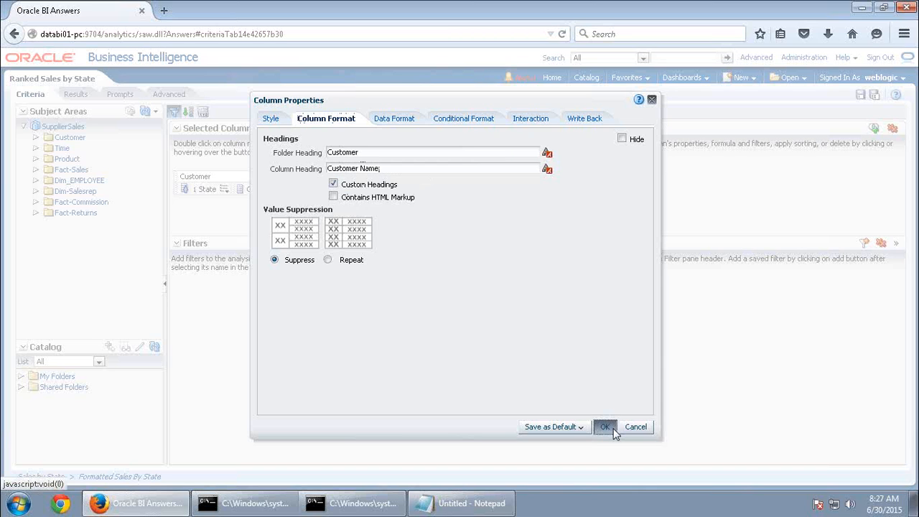
Open the ranked results table for editing
left_click(76, 95)
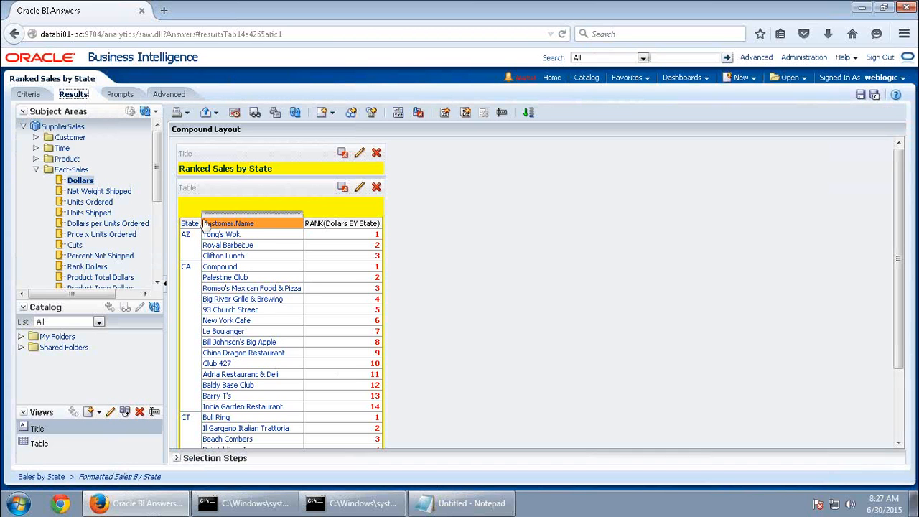
left_click(360, 189)
scroll(459, 369, "down", 1)
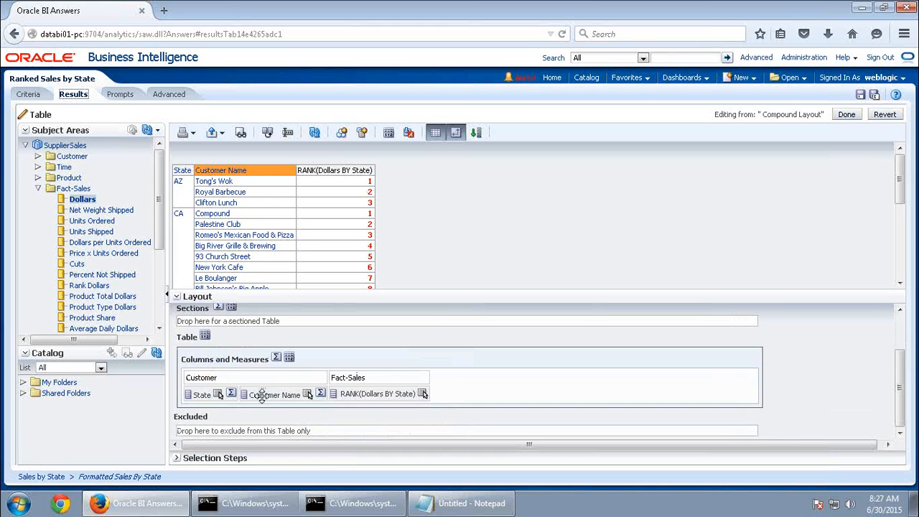
Set the Customer Name column's table caption to 'Customers' and finish editing the table
left_click(308, 394)
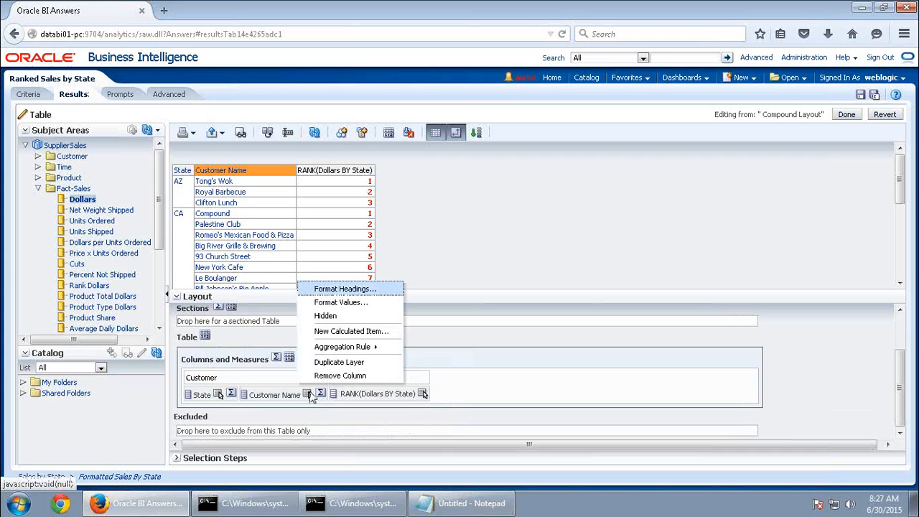
left_click(347, 289)
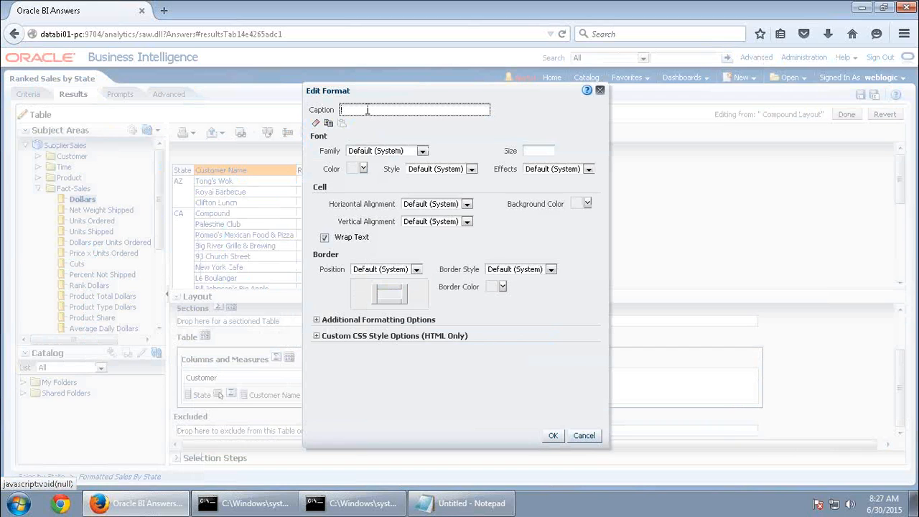
type("Customers")
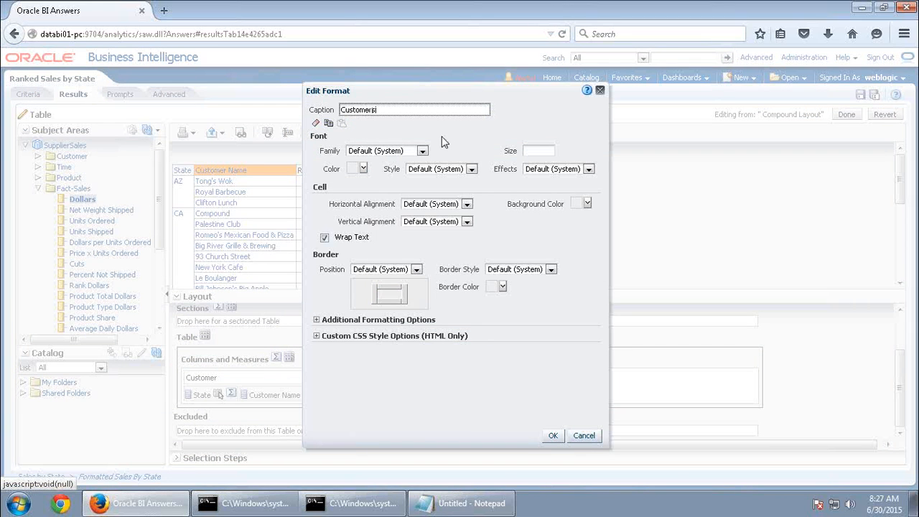
left_click(547, 438)
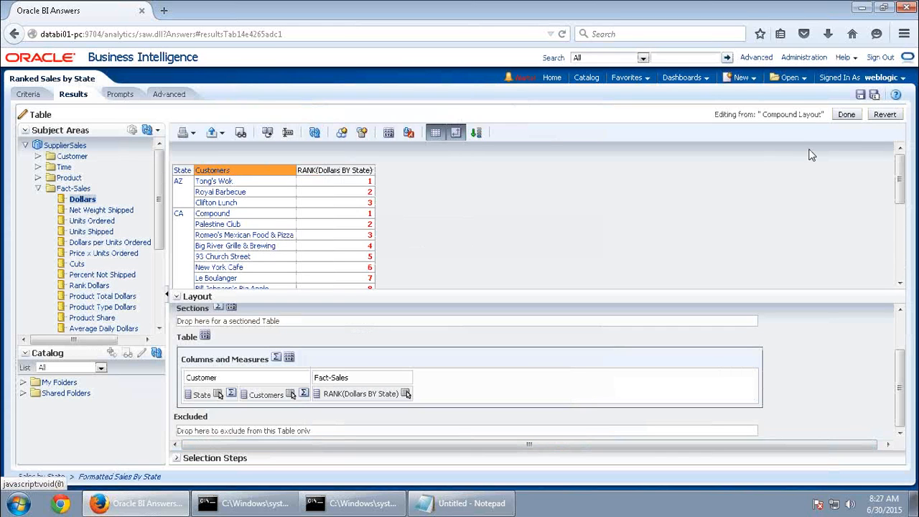
left_click(847, 114)
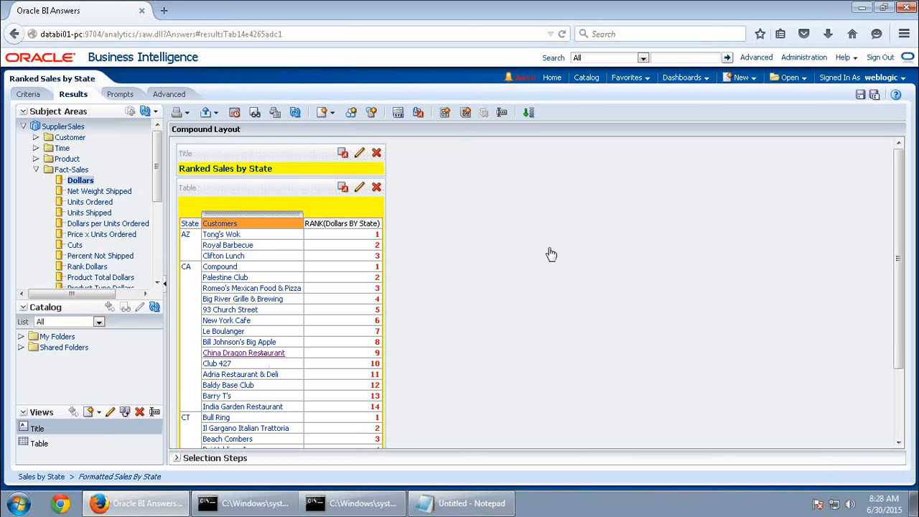
Save Ranked Sales by State again and bring the Word activity guide forward
left_click(860, 95)
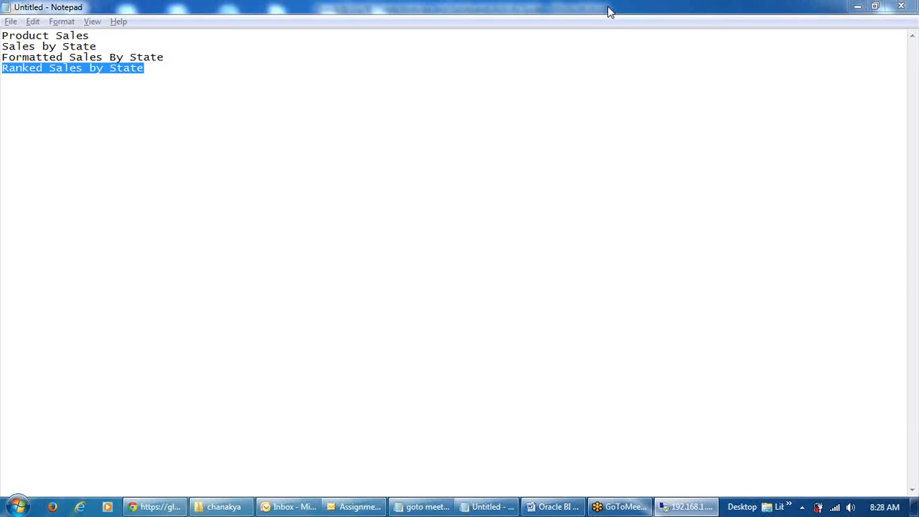
left_click(607, 9)
left_click(560, 507)
Scroll the Word activity guide to step 23 on formatting Product Sales
scroll(561, 507, "down", 20)
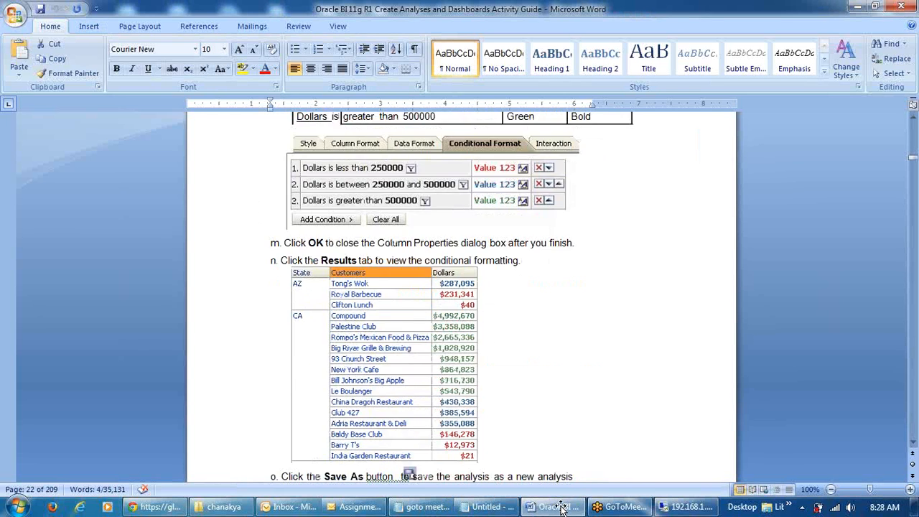
scroll(561, 507, "down", 6)
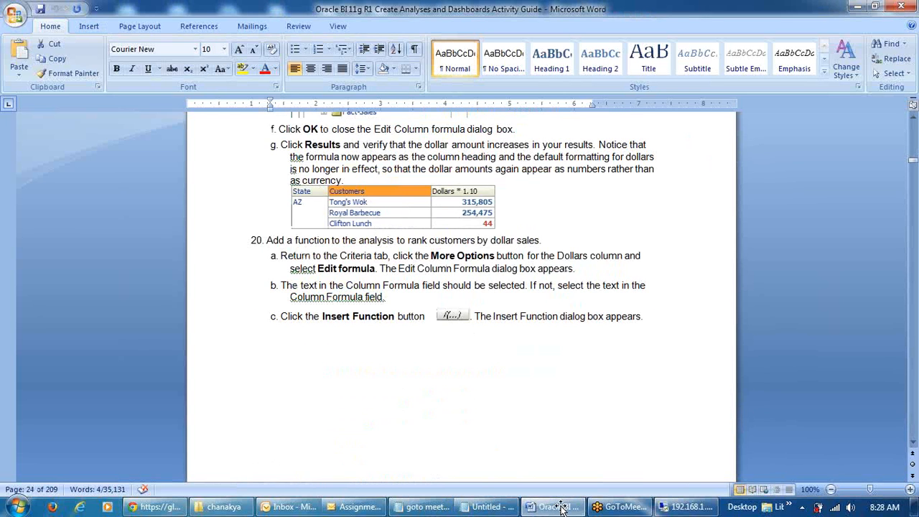
scroll(561, 507, "up", 4)
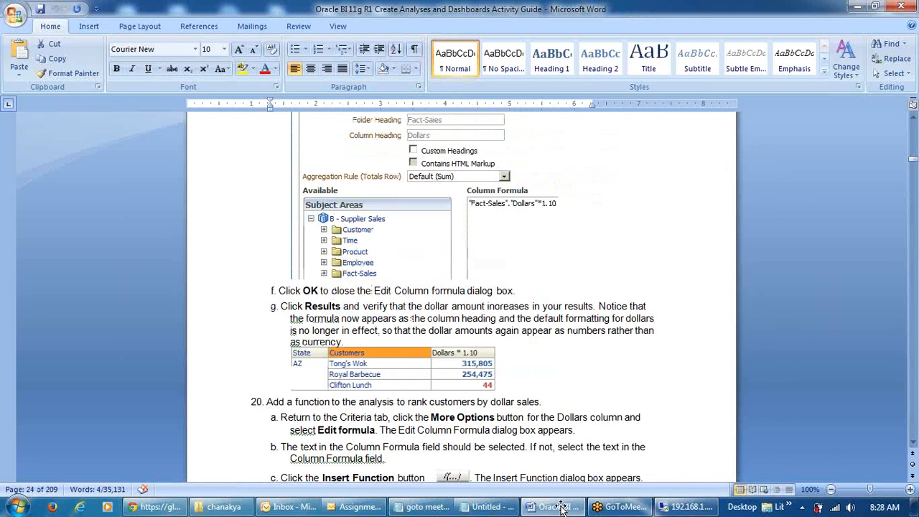
scroll(560, 507, "down", 16)
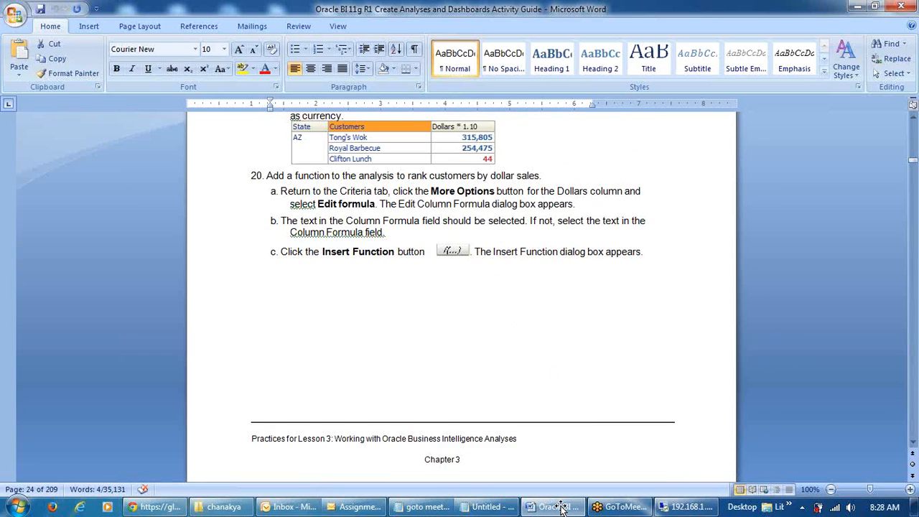
scroll(561, 507, "down", 10)
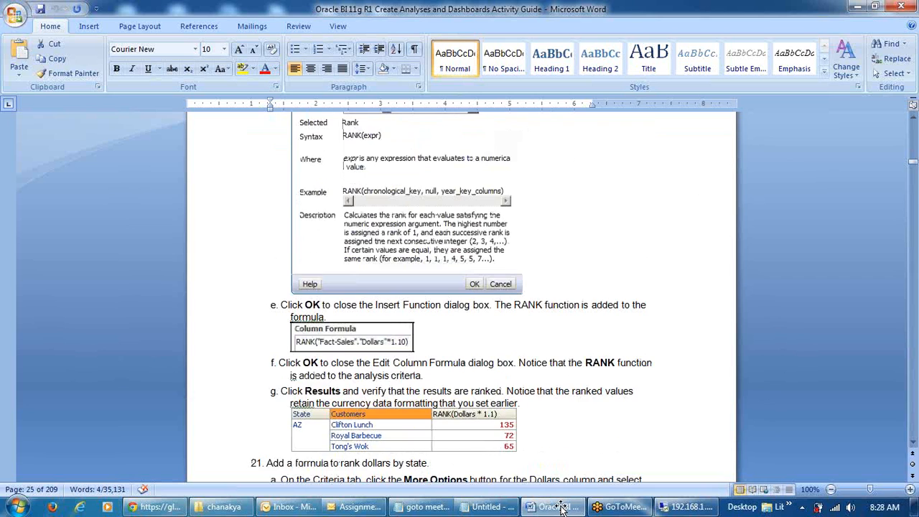
scroll(561, 507, "down", 3)
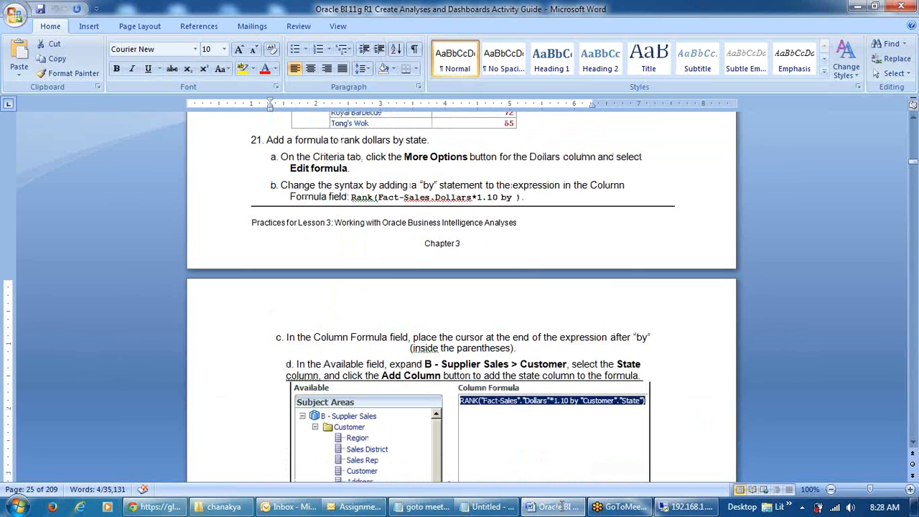
scroll(561, 507, "down", 17)
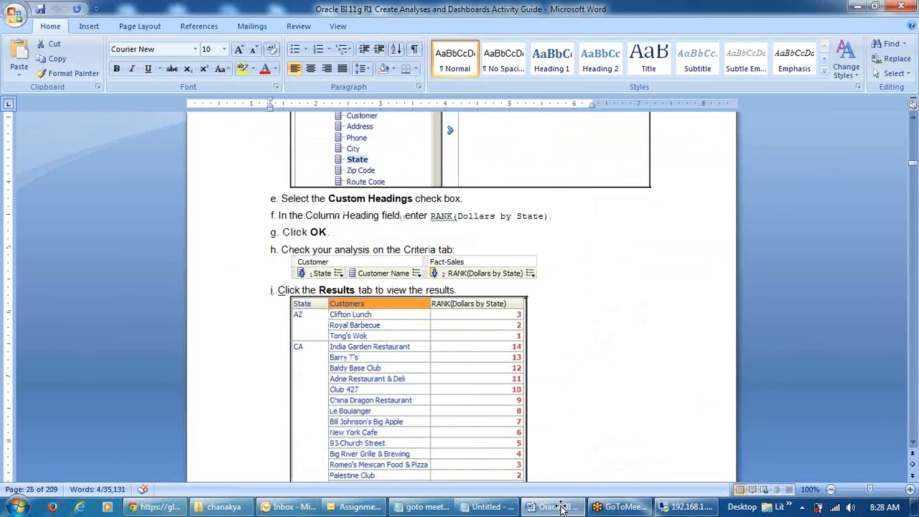
scroll(561, 508, "down", 2)
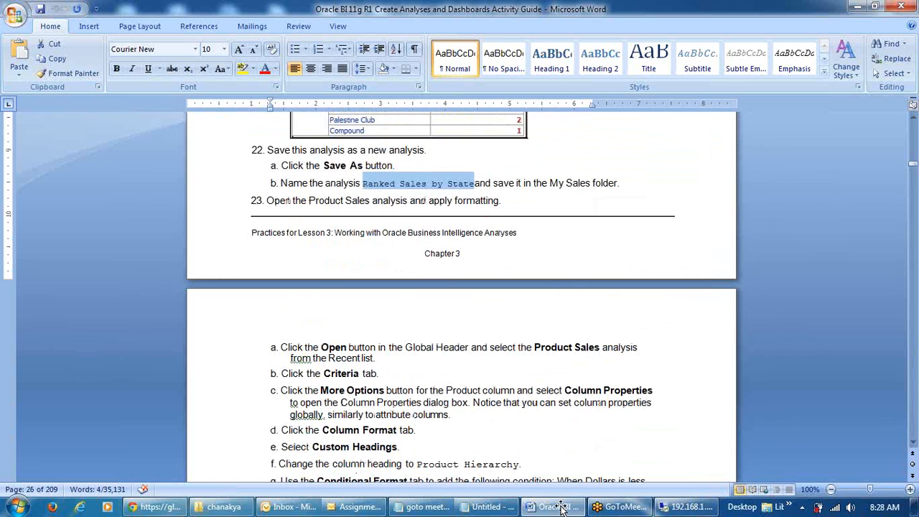
scroll(561, 507, "down", 8)
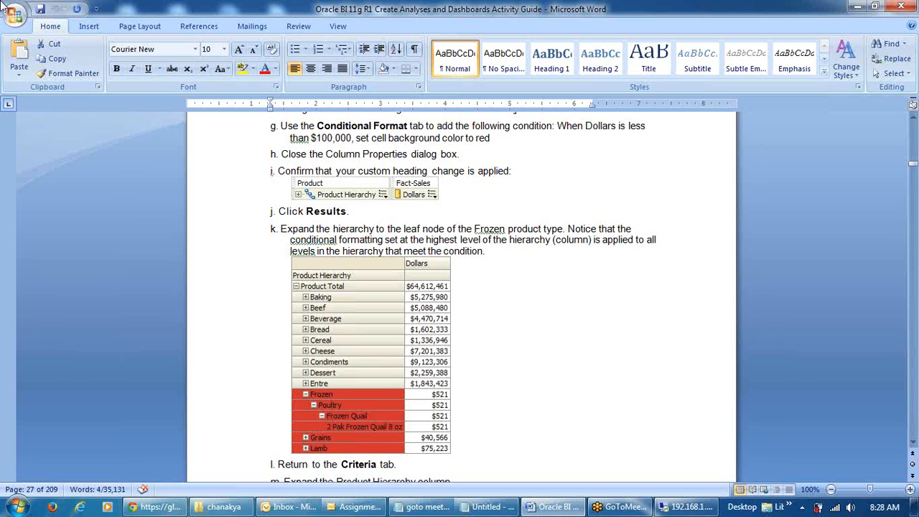
Select 'Product Hierarchy' in step f, then bring up the Oracle BI catalog
scroll(453, 310, "up", 1)
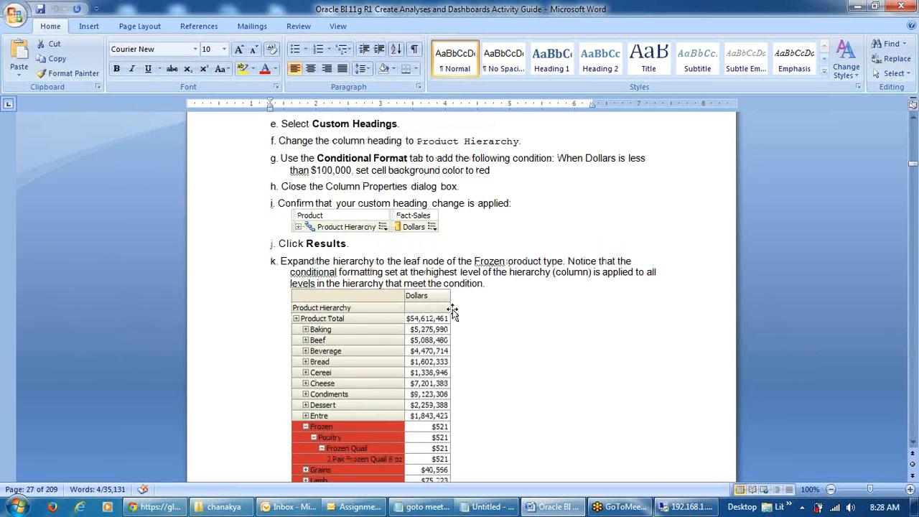
scroll(502, 310, "up", 4)
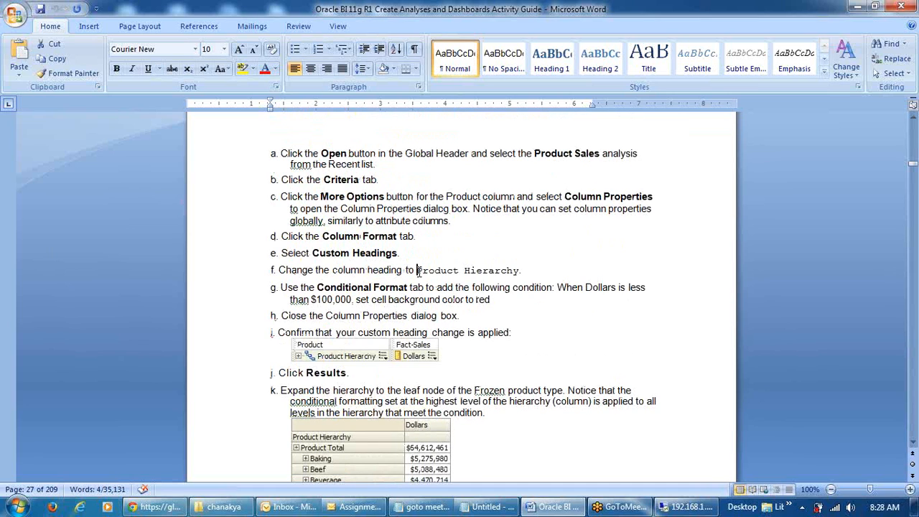
left_click_drag(418, 270, 519, 271)
key("ctrl+c")
left_click(689, 507)
left_click(587, 79)
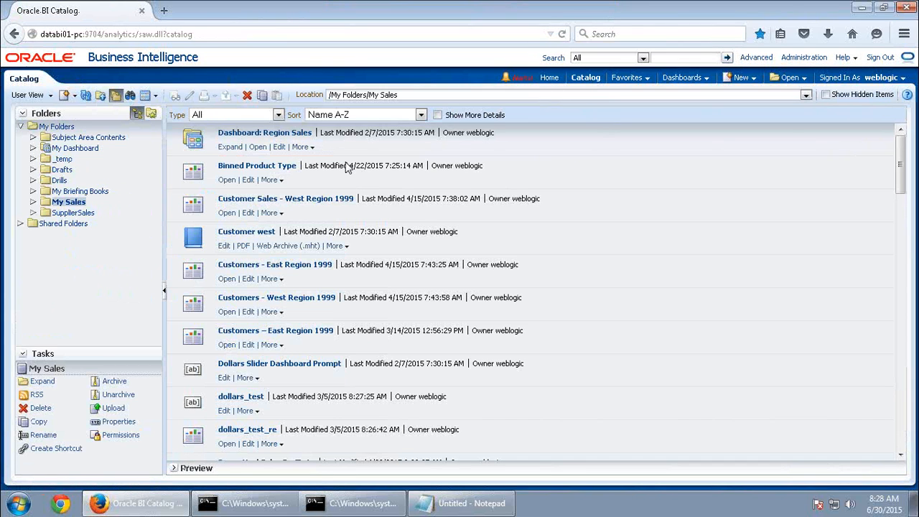
Open the Product Sales analysis from the My Sales catalog folder
scroll(374, 359, "down", 10)
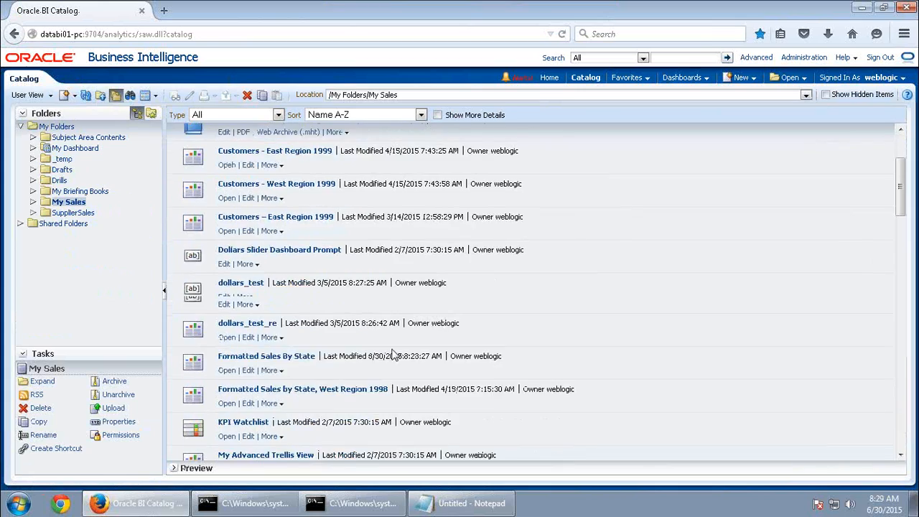
scroll(416, 397, "down", 15)
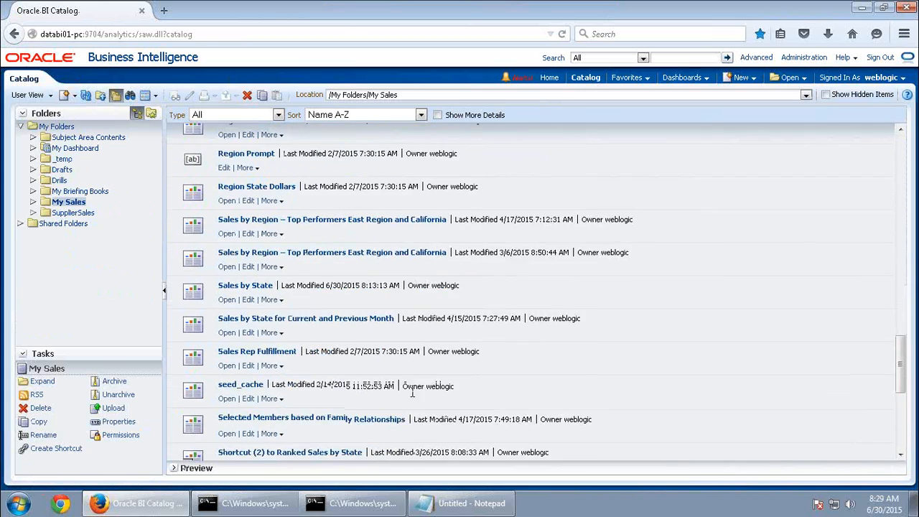
scroll(313, 249, "up", 7)
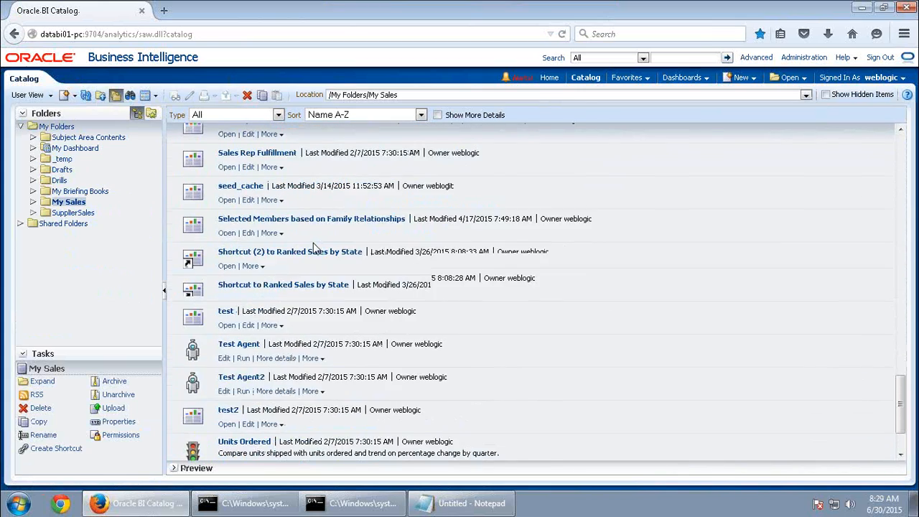
scroll(313, 248, "up", 10)
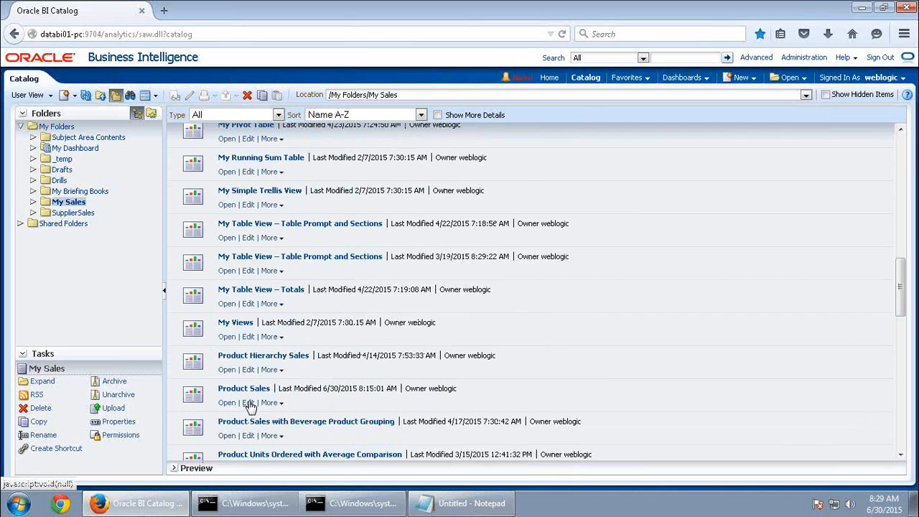
left_click(248, 403)
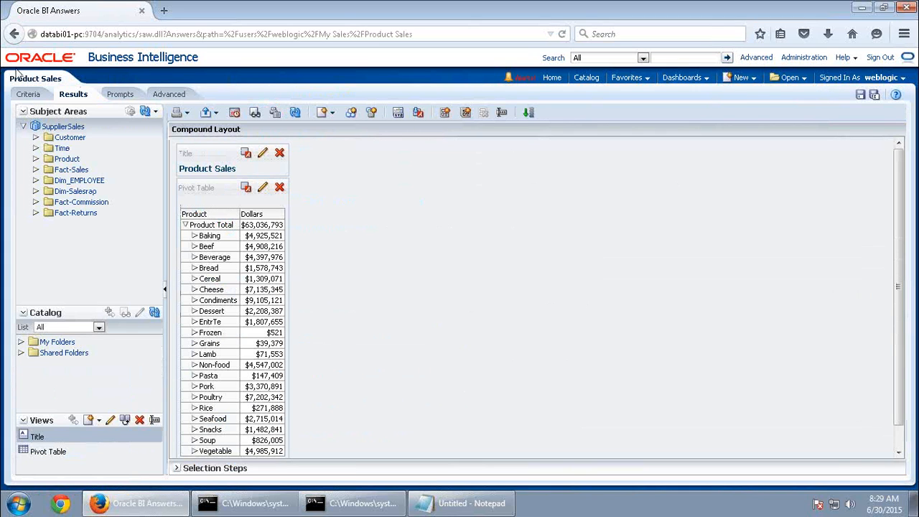
Give the Product column the custom heading 'Product Hierarchy'
left_click(28, 94)
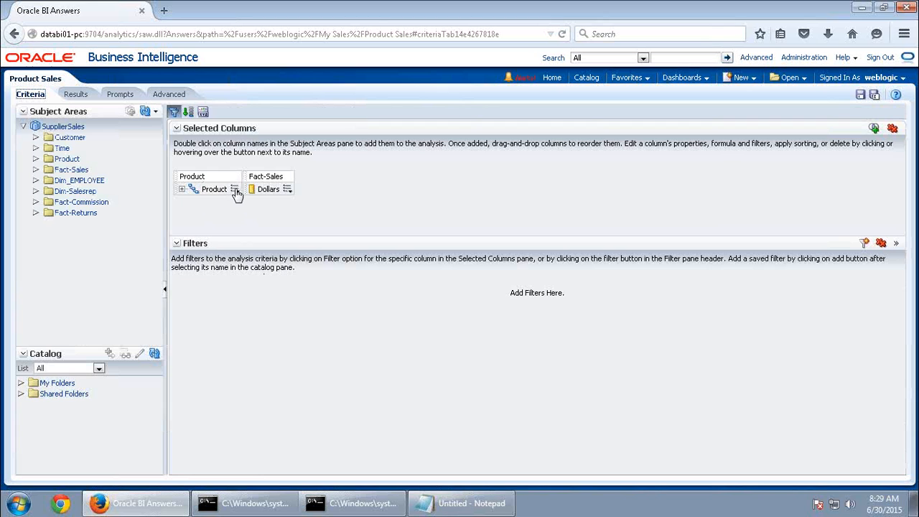
left_click(235, 189)
left_click(248, 222)
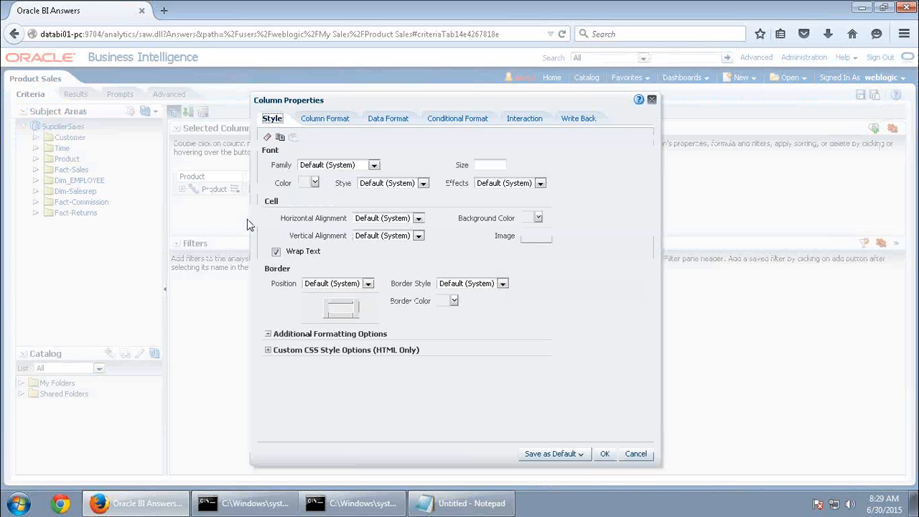
left_click(334, 120)
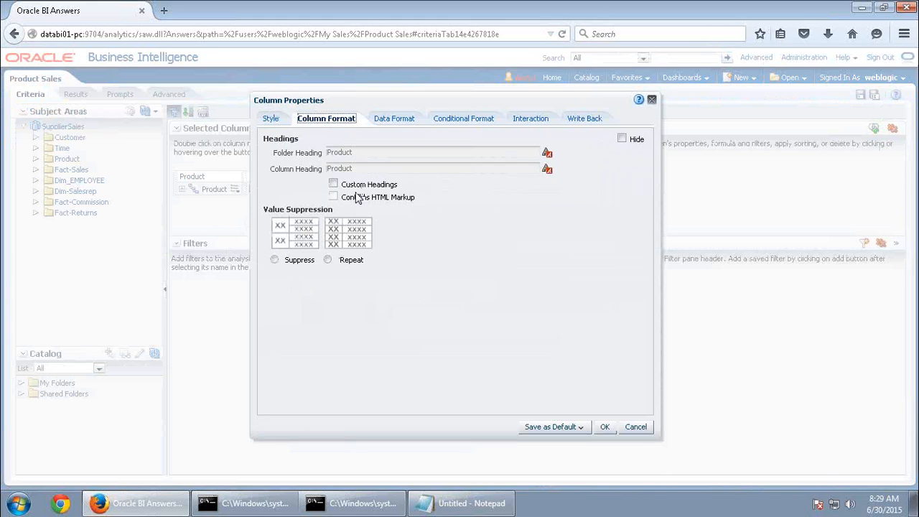
left_click(333, 184)
key("ctrl+v")
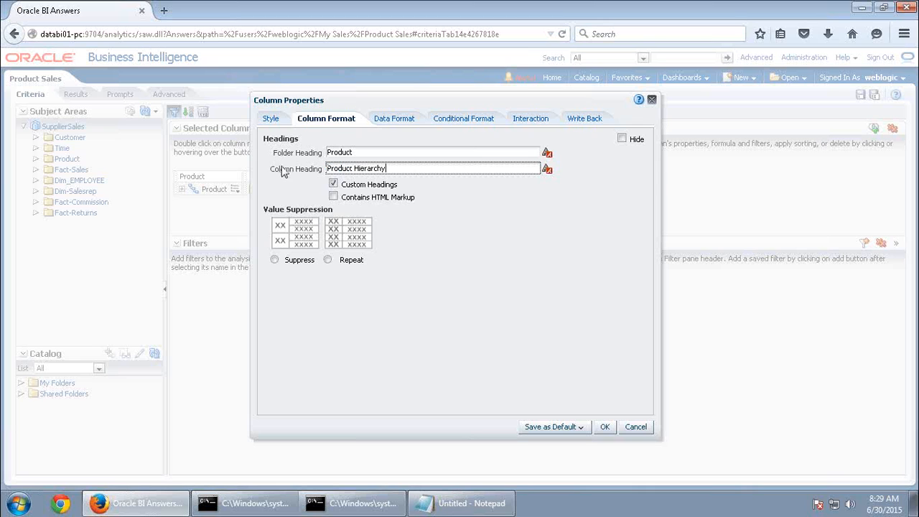
left_click(605, 427)
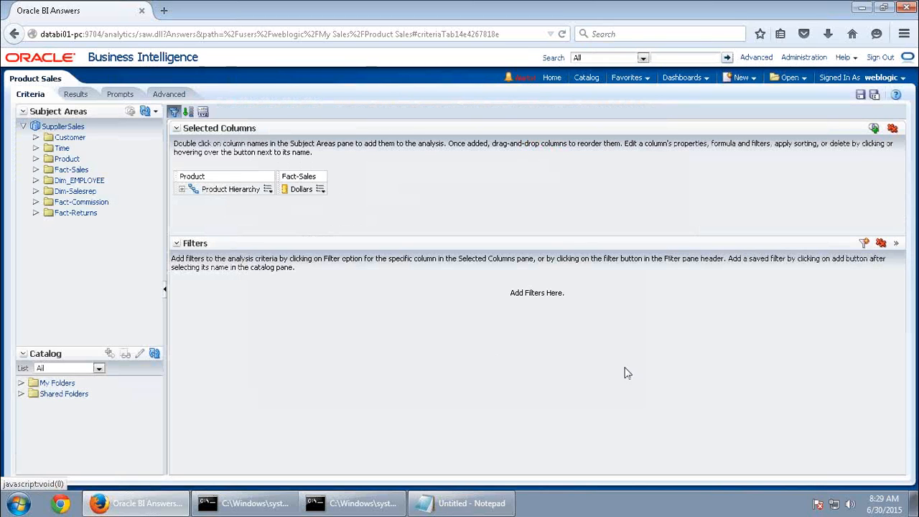
Expand Product Hierarchy into its levels, then minimize the remote session to view the guide
left_click(183, 190)
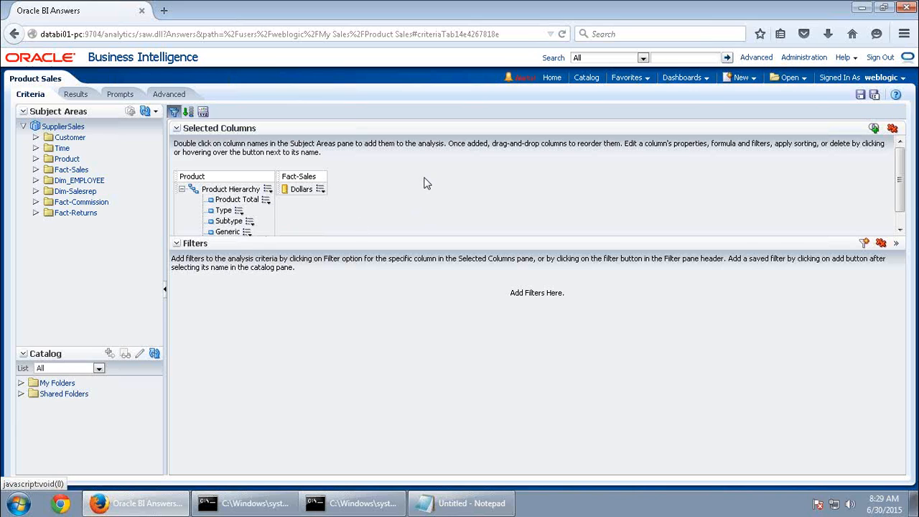
scroll(423, 184, "down", 1)
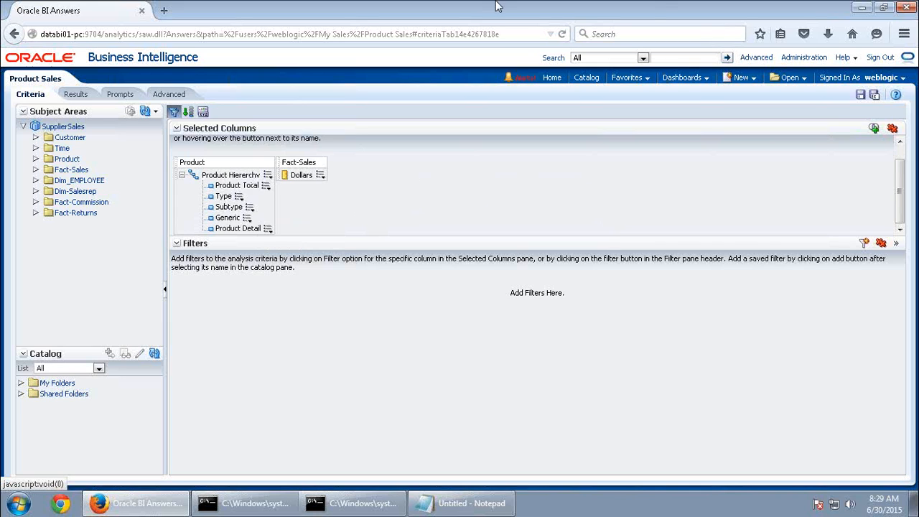
mouse_move(497, 4)
left_click(609, 9)
scroll(586, 289, "down", 4)
Read the guide's Conditional Format step for Product Sales, then go back to Oracle BI
scroll(581, 293, "down", 1)
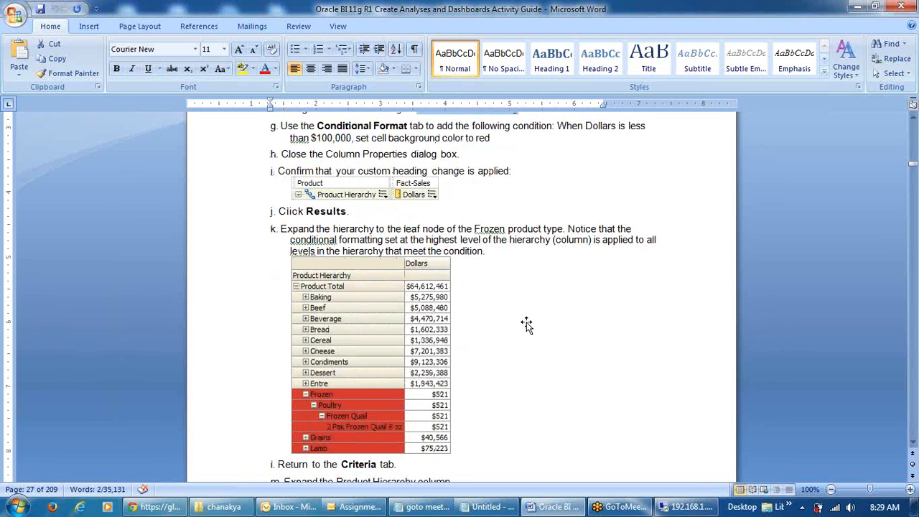
scroll(593, 319, "up", 1)
scroll(649, 327, "up", 1)
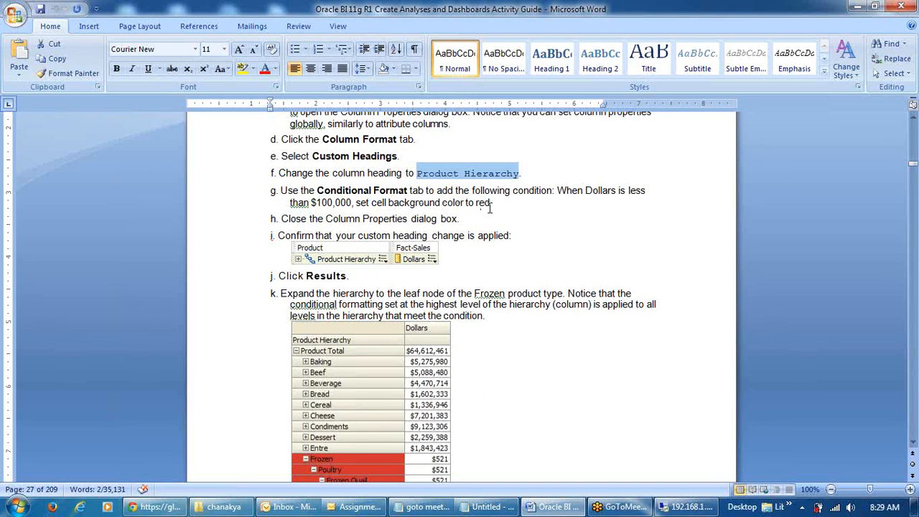
scroll(512, 232, "down", 1)
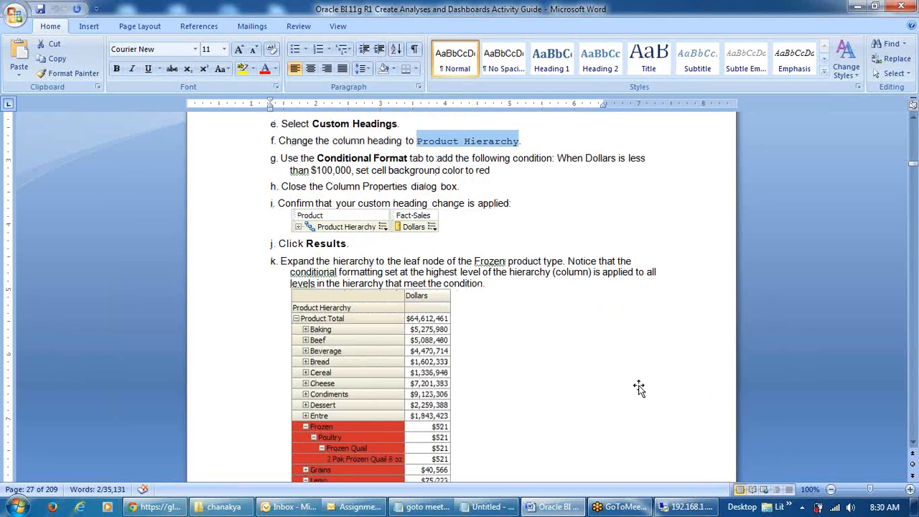
scroll(639, 389, "up", 1)
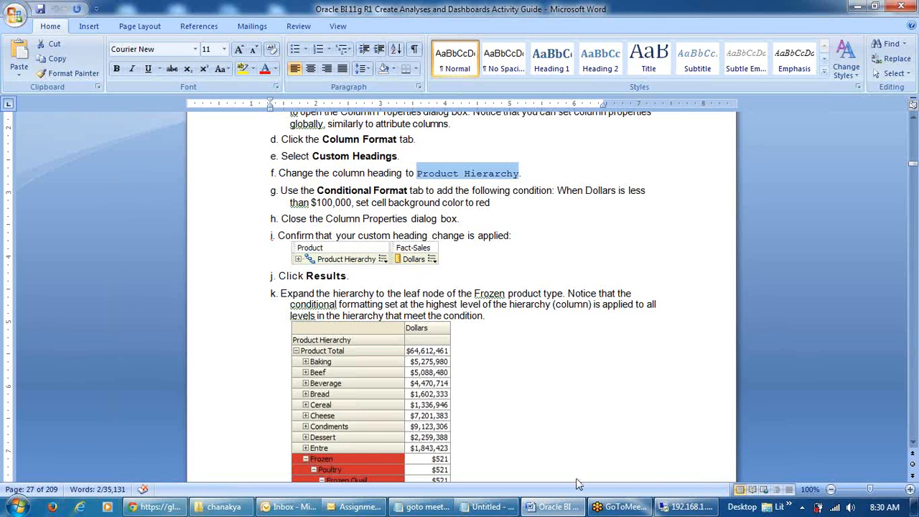
scroll(652, 451, "up", 1)
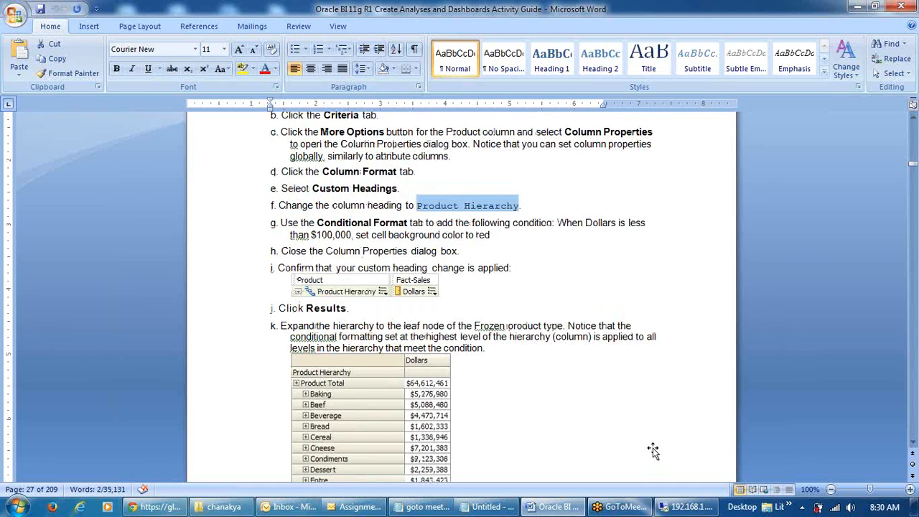
scroll(653, 450, "up", 1)
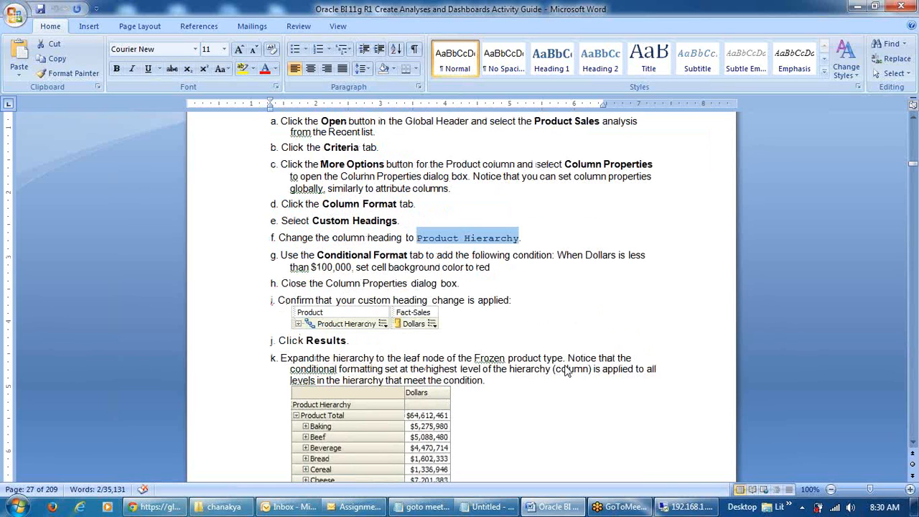
left_click(688, 507)
Add a Product Hierarchy conditional format for Dollars less than 100000
left_click(268, 185)
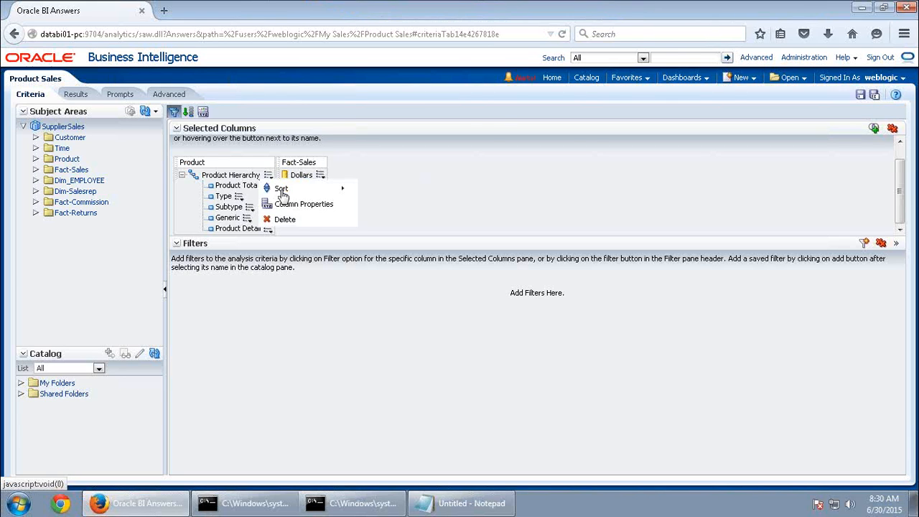
left_click(305, 203)
left_click(479, 125)
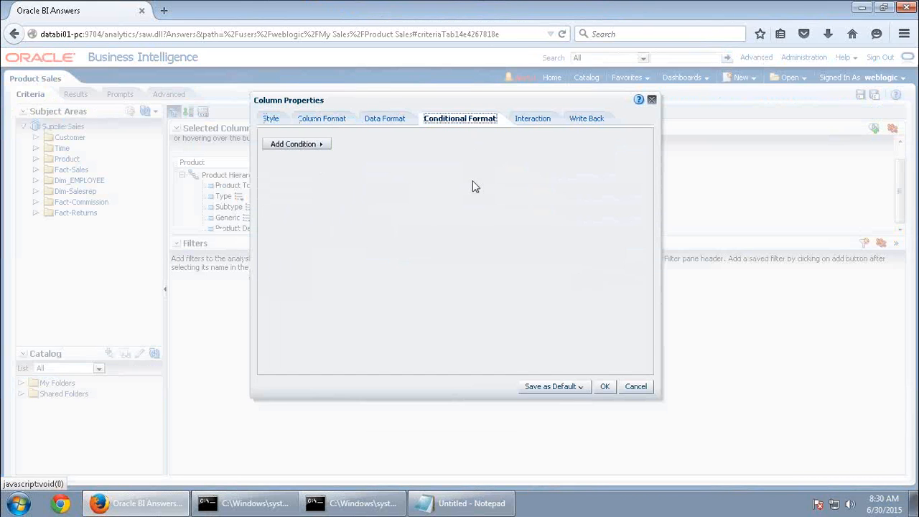
left_click(318, 145)
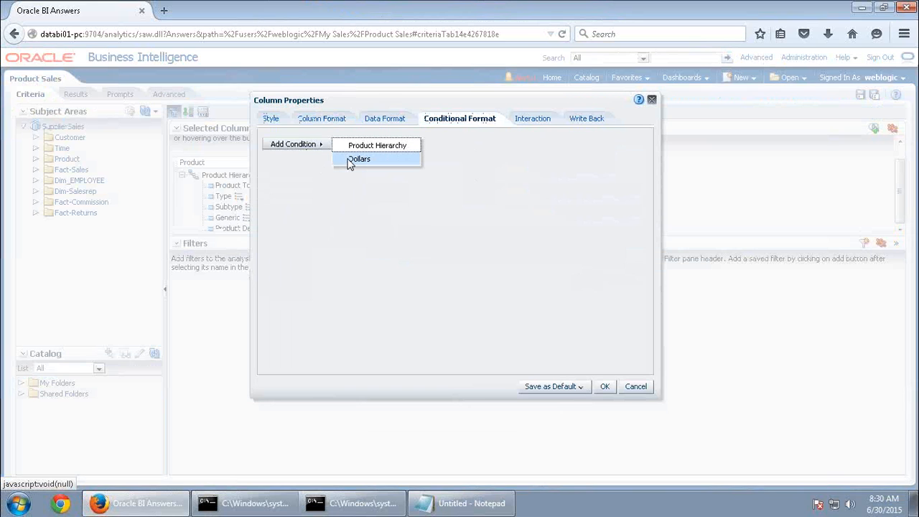
left_click(359, 160)
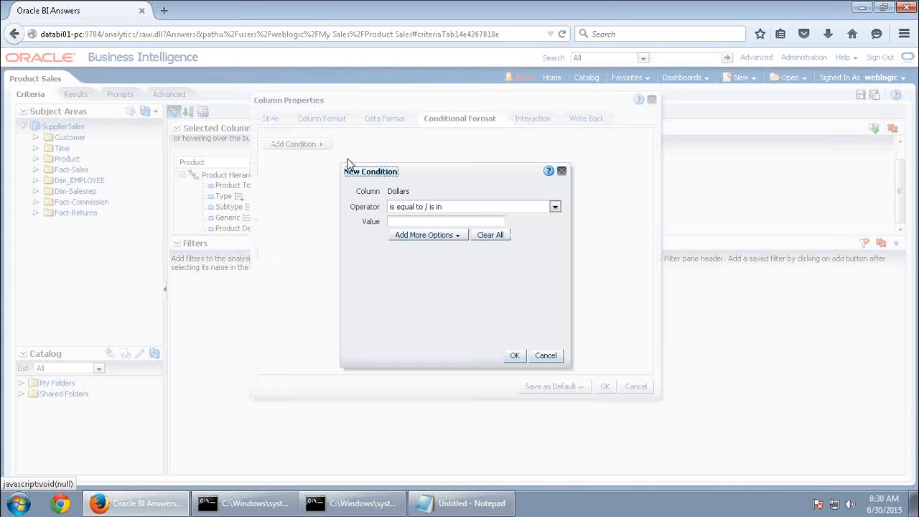
left_click(447, 209)
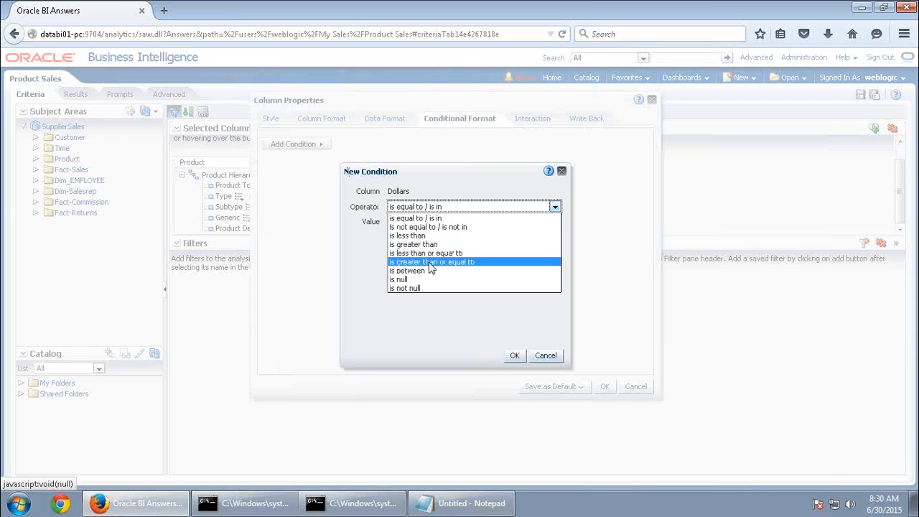
left_click(428, 236)
left_click(425, 221)
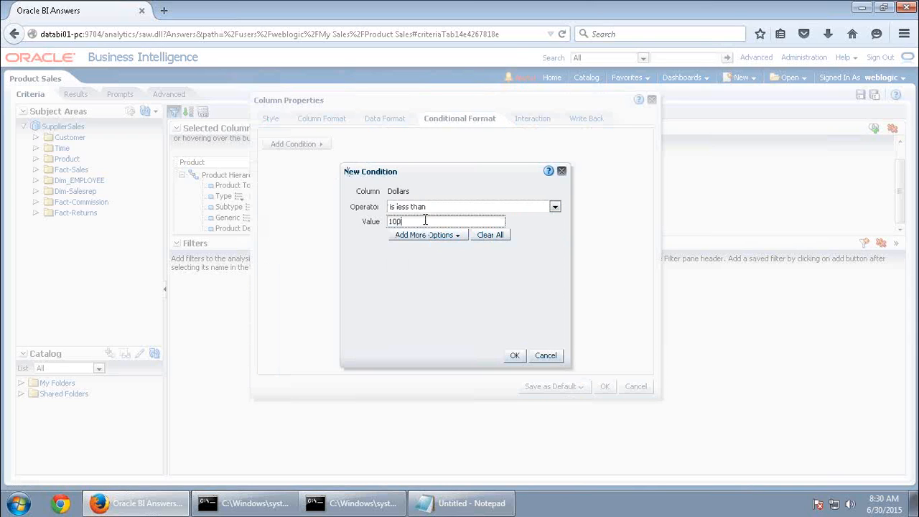
left_click(514, 355)
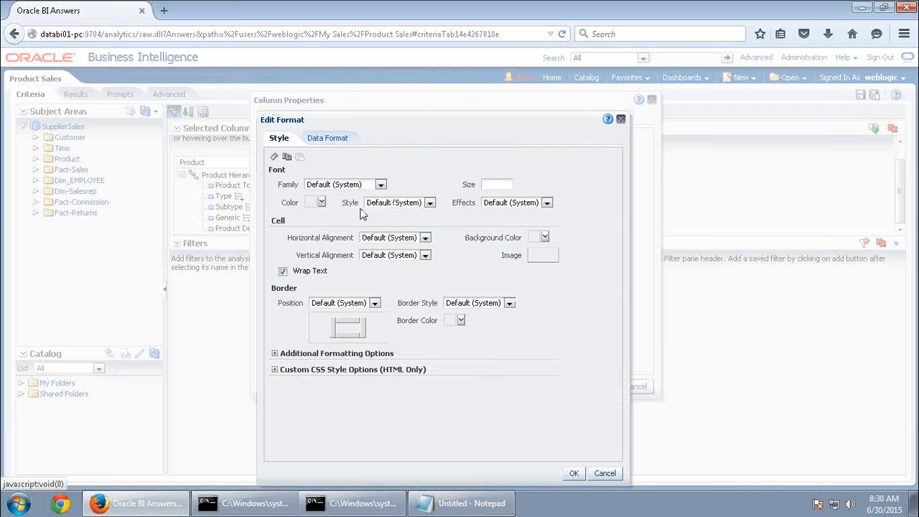
Give that condition a bright red cell background and close the column properties
left_click(539, 239)
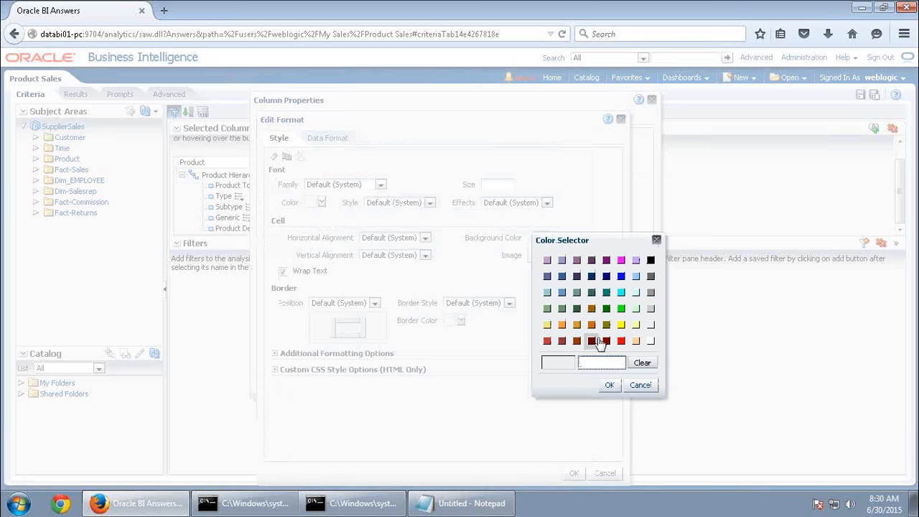
left_click(621, 340)
left_click(609, 386)
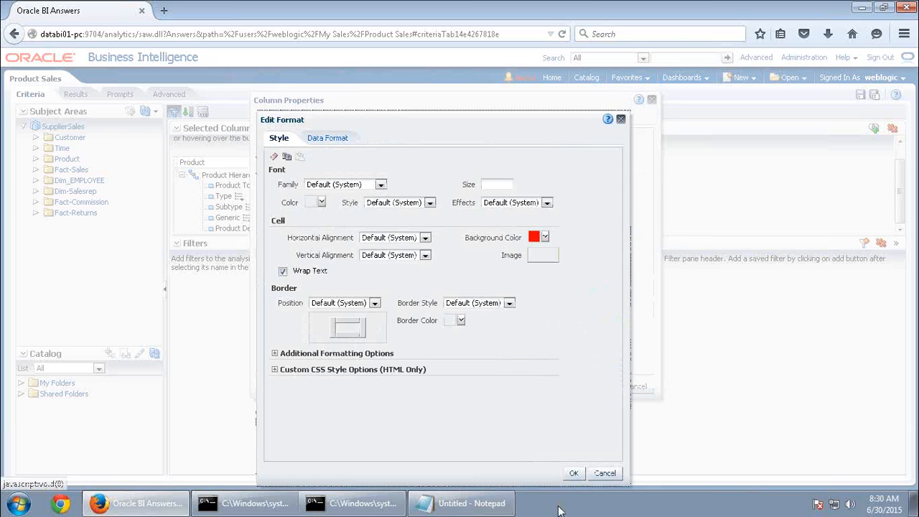
left_click(573, 475)
left_click(605, 388)
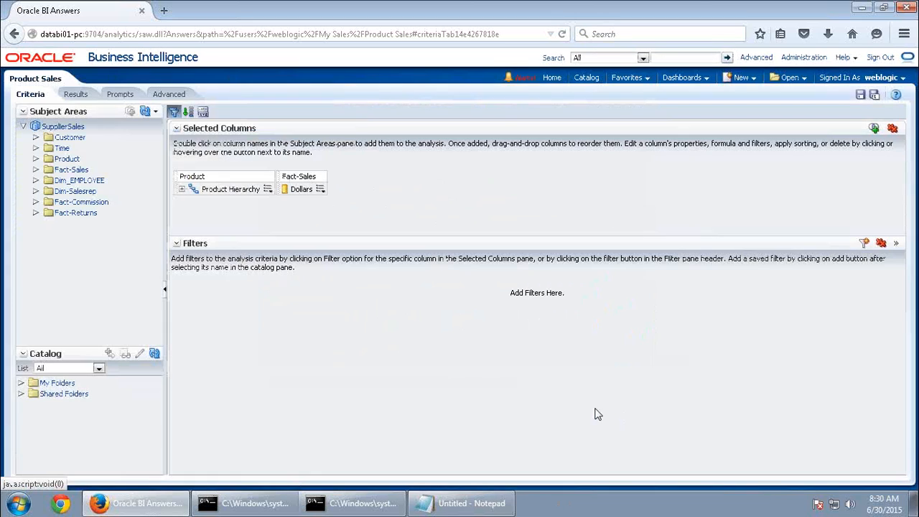
Show the results and expand Frozen down to Poultry to see the red low-Dollar rows
left_click(77, 95)
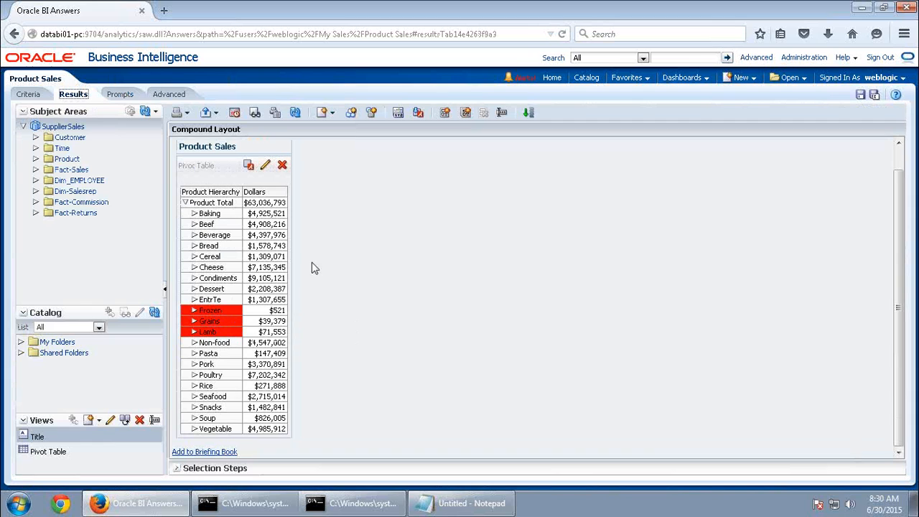
left_click(194, 310)
left_click(201, 321)
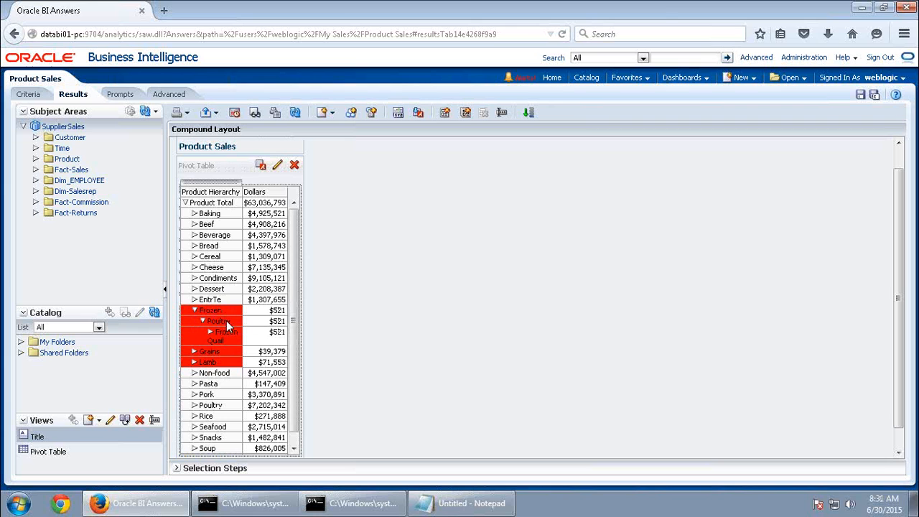
Review guide steps n–r on green Subtype-level formatting, then return to Oracle BI
left_click(608, 8)
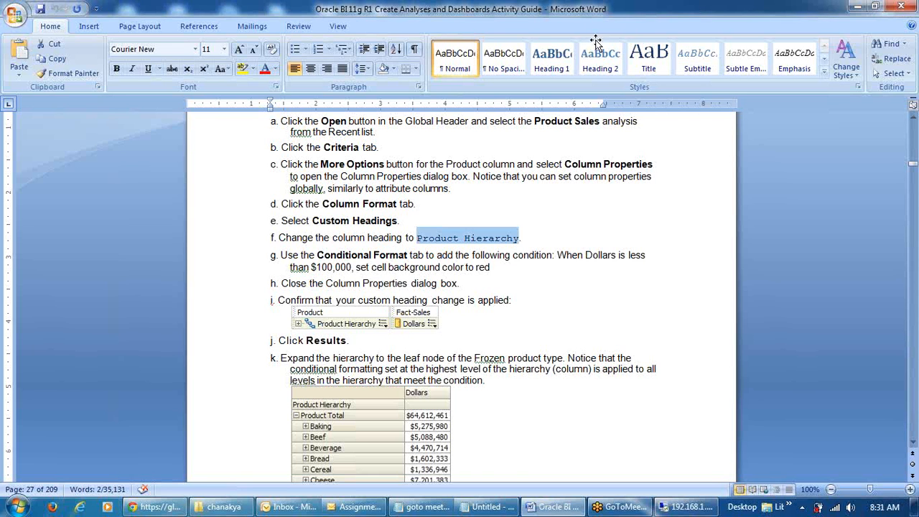
scroll(507, 314, "down", 6)
scroll(507, 314, "down", 10)
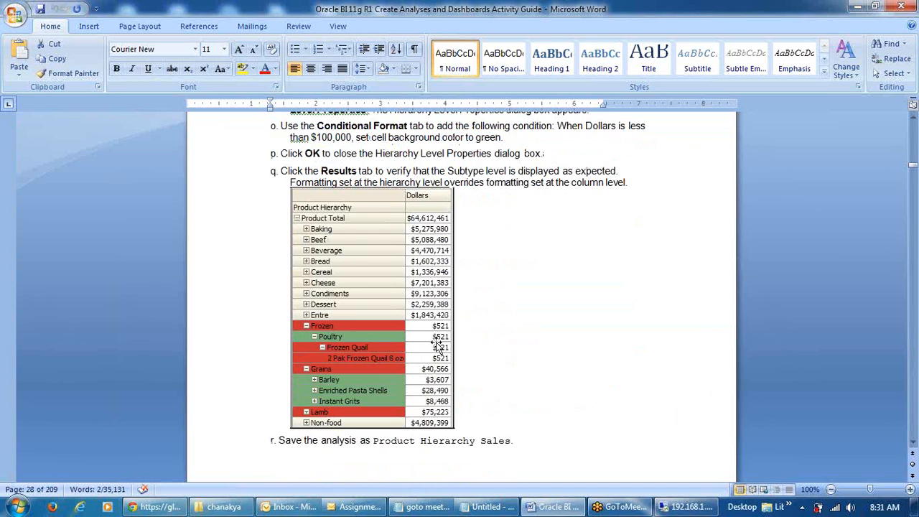
scroll(544, 353, "up", 3)
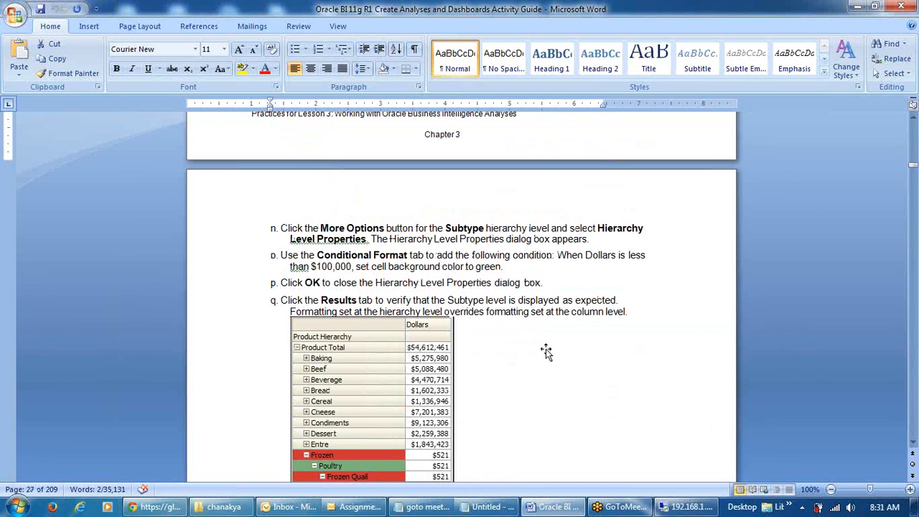
left_click(691, 507)
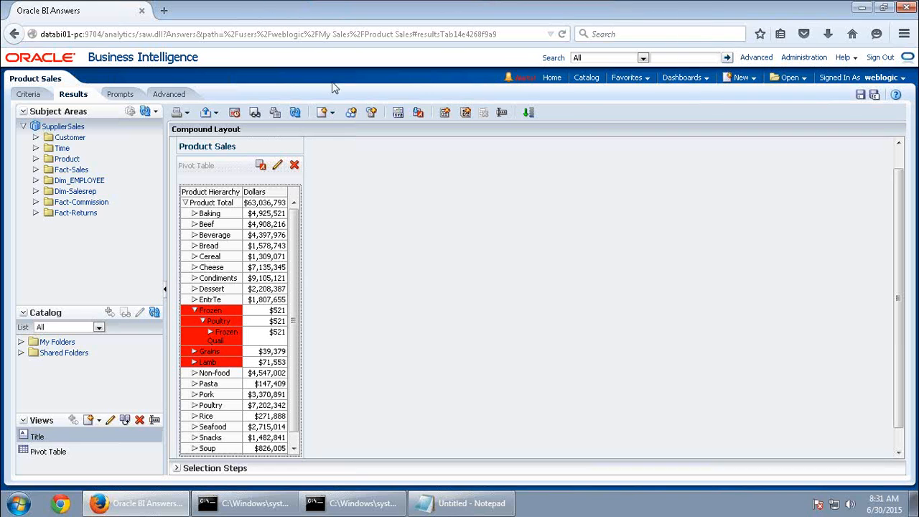
In the criteria, expand Product Hierarchy and open the Subtype level's options menu
left_click(32, 94)
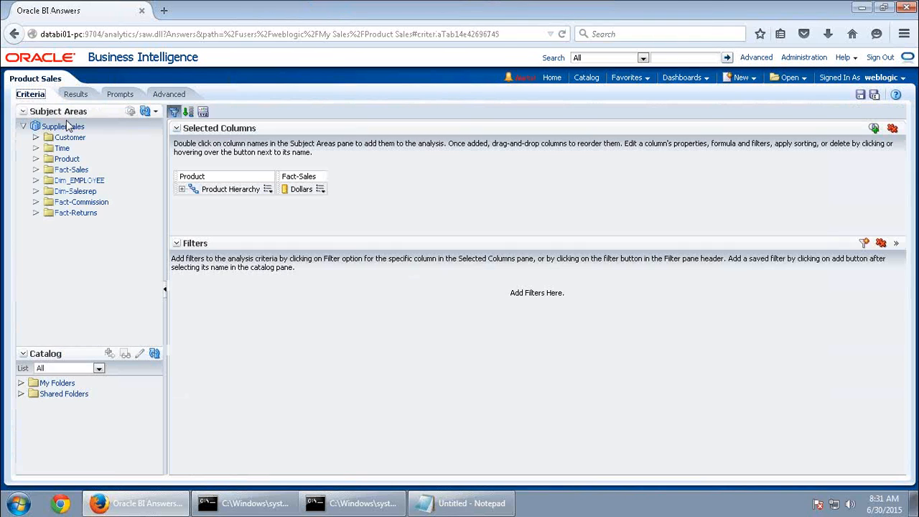
left_click(186, 189)
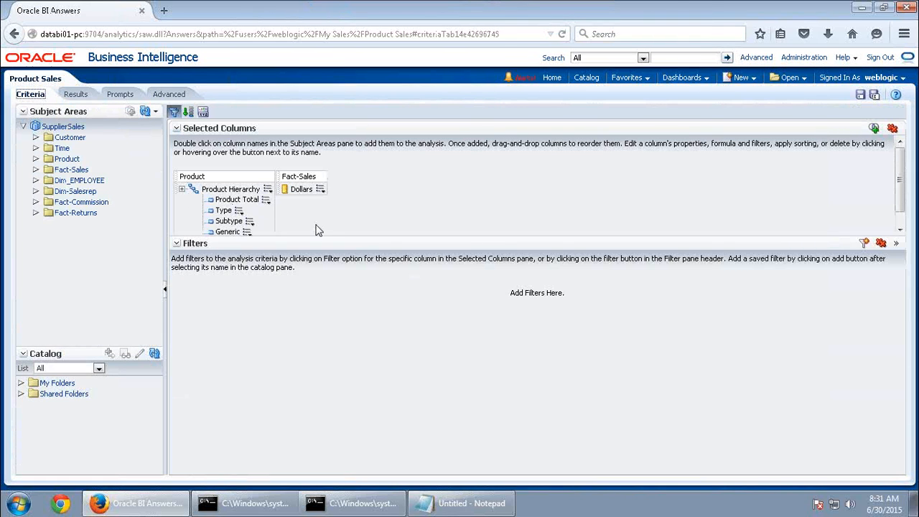
scroll(318, 228, "down", 2)
left_click(248, 210)
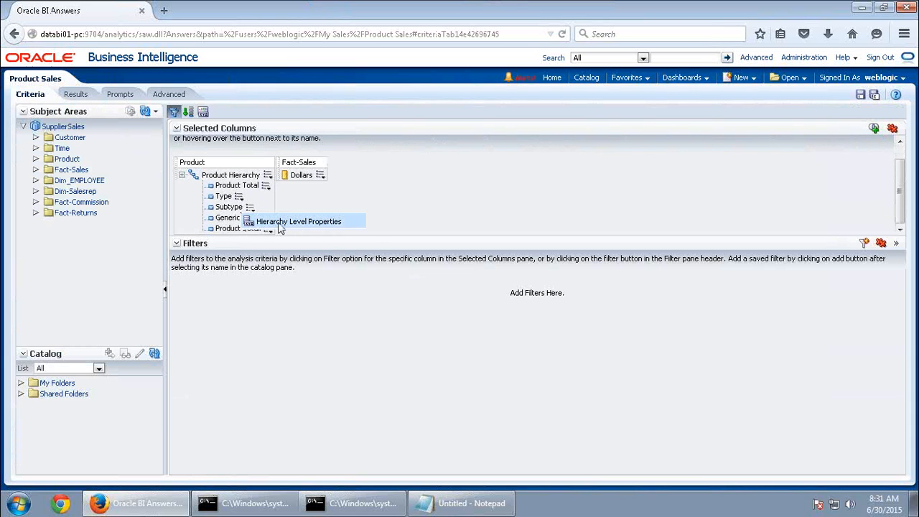
Add a Subtype-level conditional format for Dollars less than 100000
left_click(280, 224)
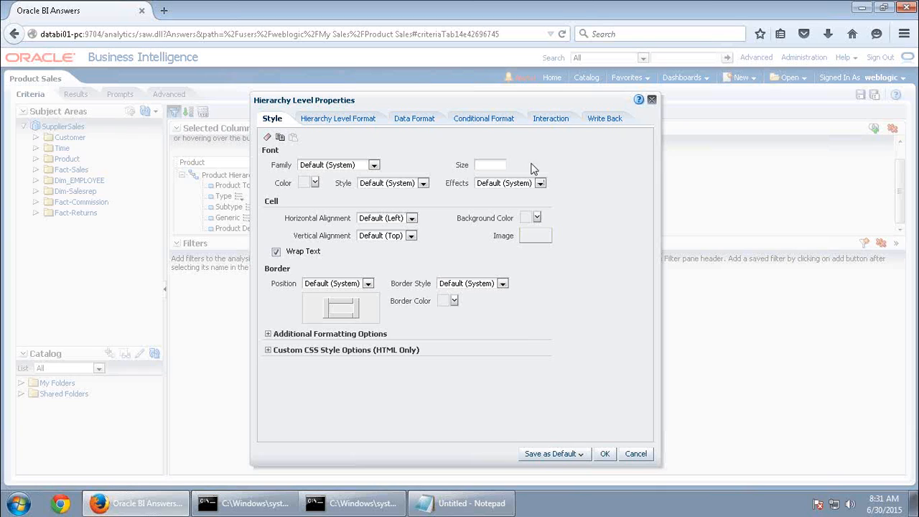
left_click(468, 120)
left_click(315, 149)
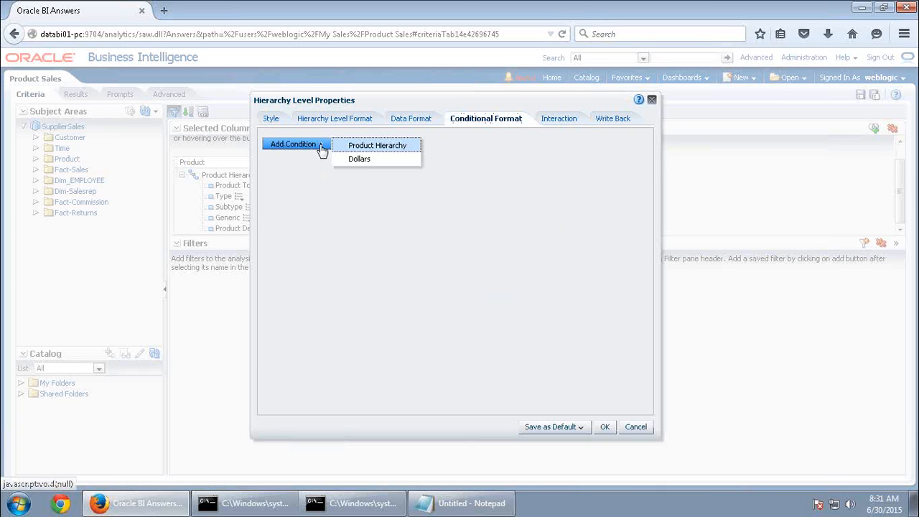
left_click(363, 161)
left_click(441, 208)
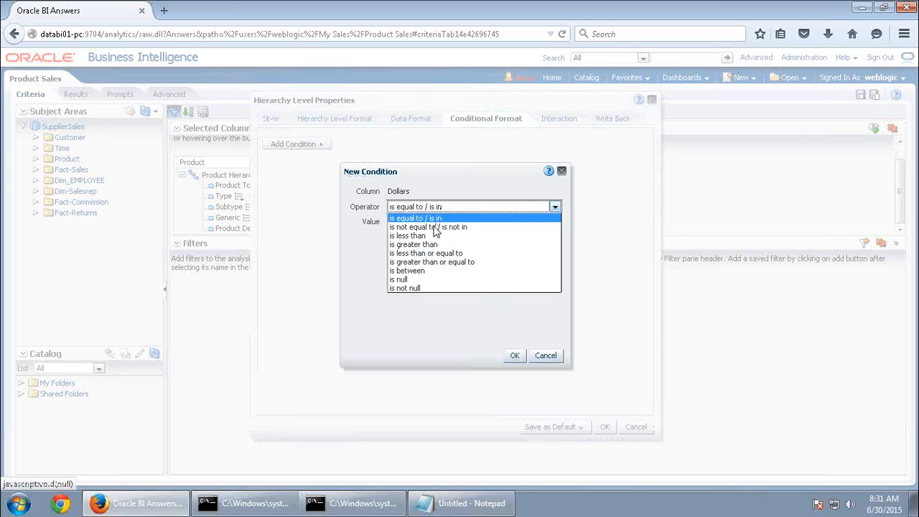
left_click(425, 237)
left_click(421, 221)
type("100000")
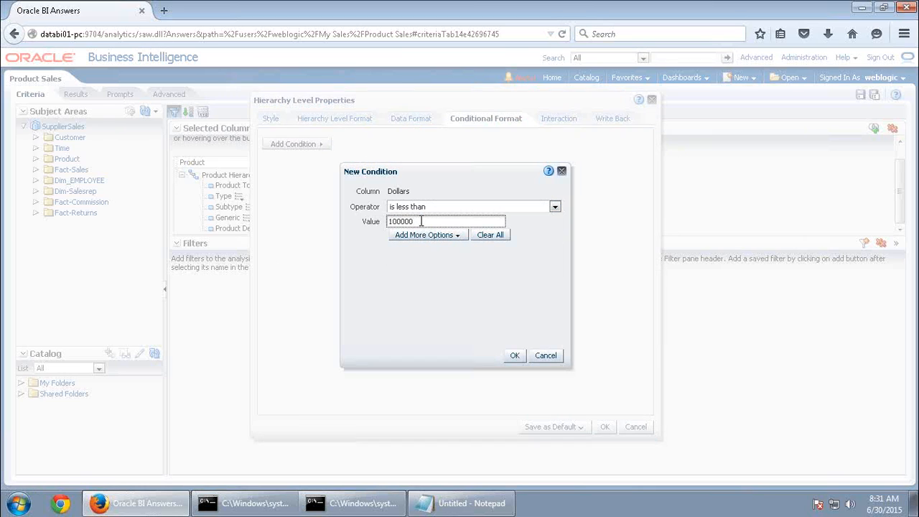
left_click(517, 356)
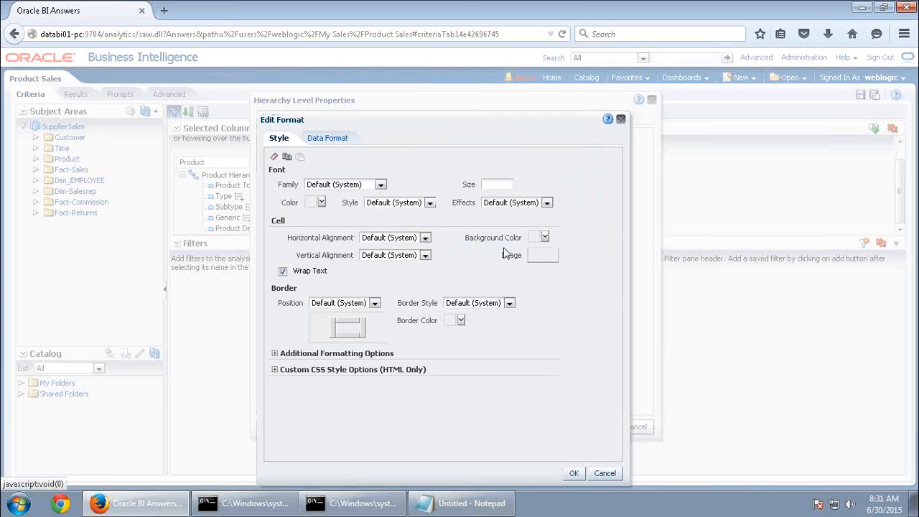
Set the condition's cell background to green and close the level properties
left_click(540, 241)
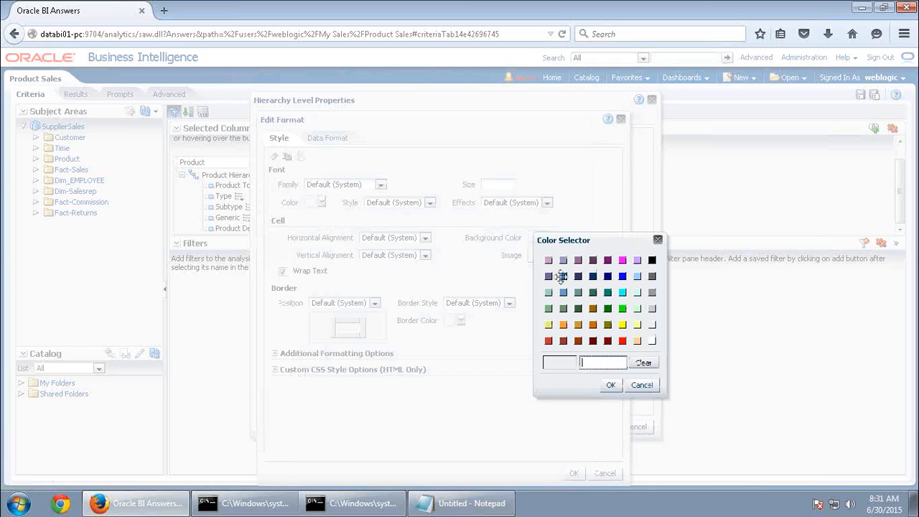
left_click(622, 308)
left_click(611, 386)
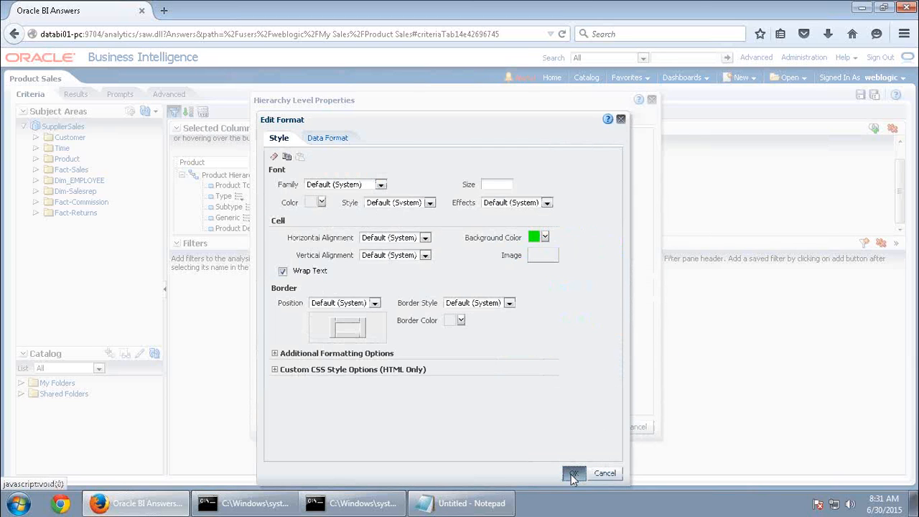
left_click(573, 476)
left_click(609, 425)
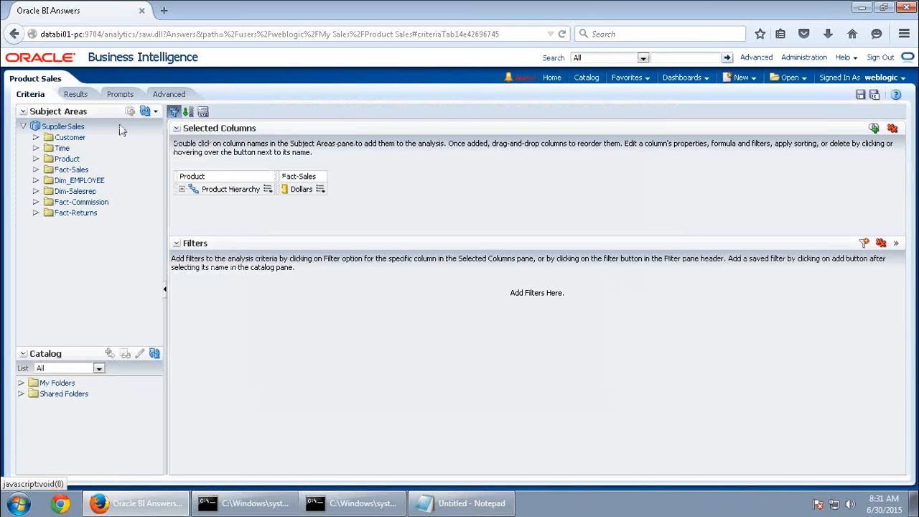
View results with Grains, Poultry and Frozen Quail expanded, then minimize the remote session
left_click(76, 94)
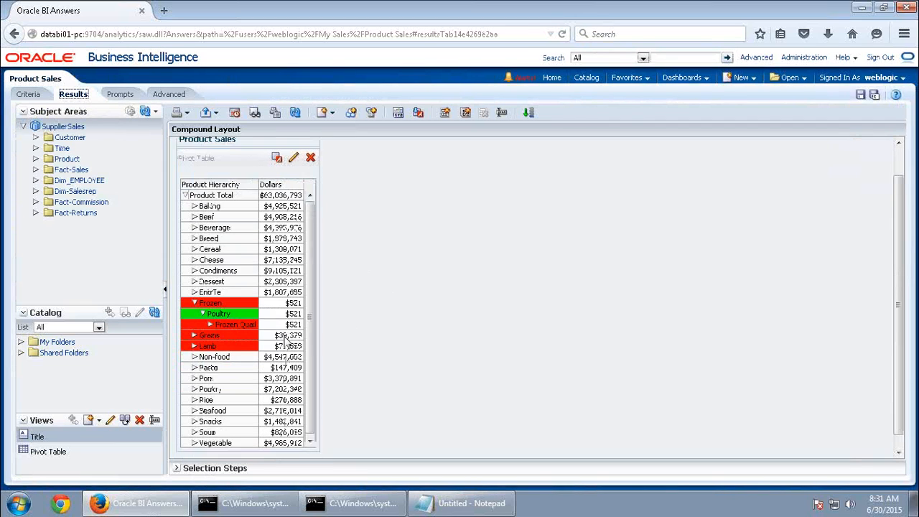
left_click(195, 323)
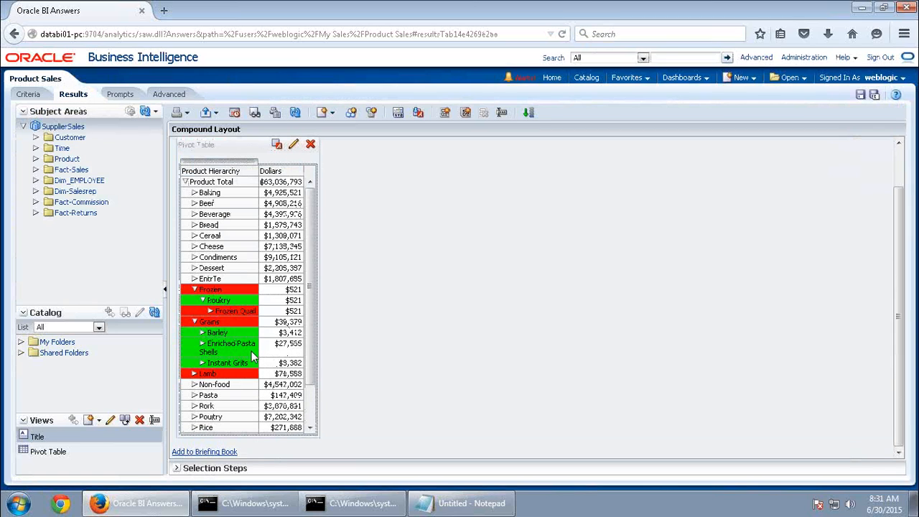
left_click(203, 301)
left_click(203, 302)
left_click(209, 312)
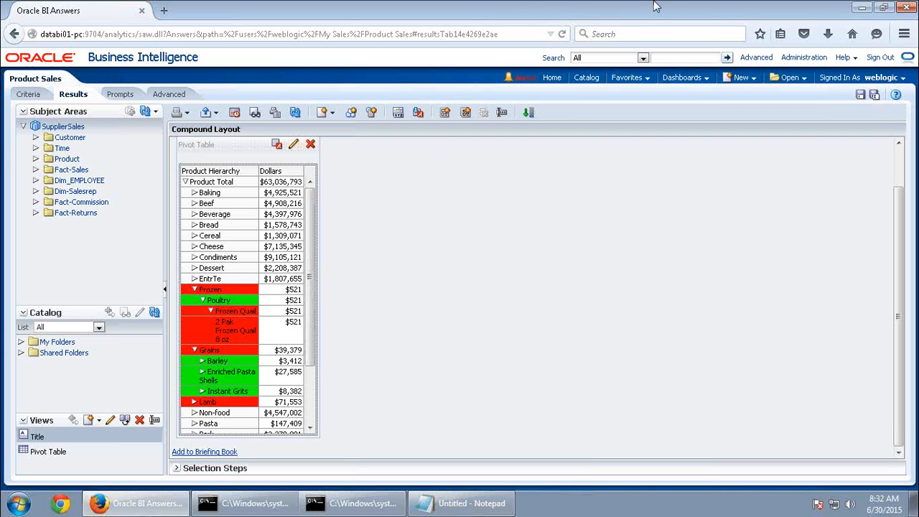
mouse_move(638, 14)
left_click(608, 9)
Copy the name 'Product Hierarchy Sales' from step r on page 28 of the guide, then return to the BI session
scroll(501, 316, "down", 3)
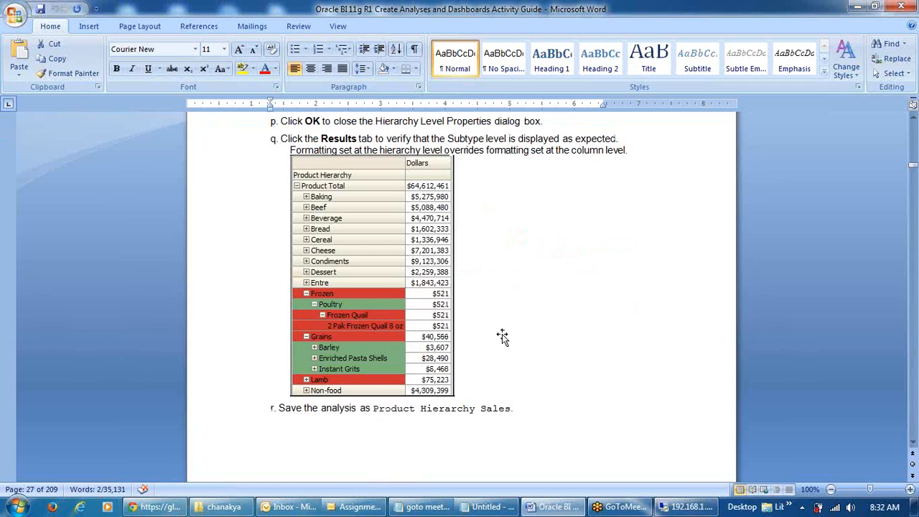
scroll(502, 338, "down", 6)
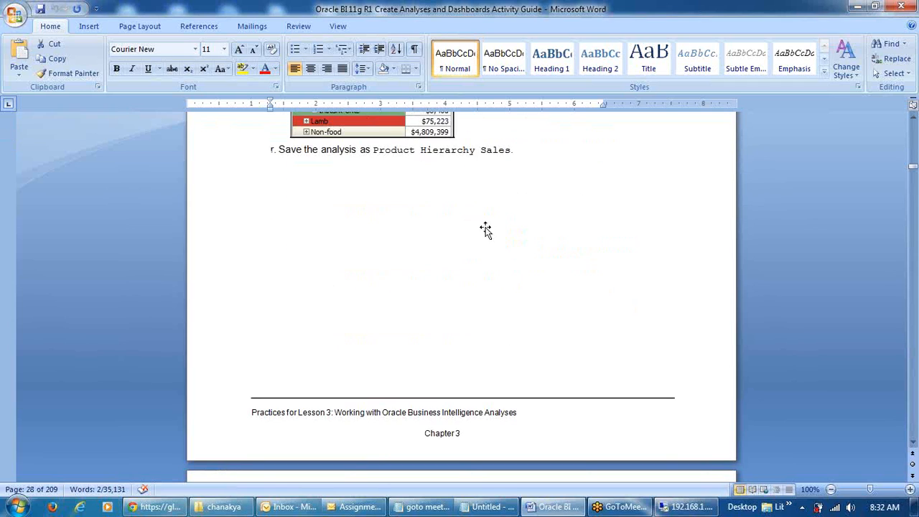
left_click_drag(373, 150, 495, 155)
key("ctrl+c")
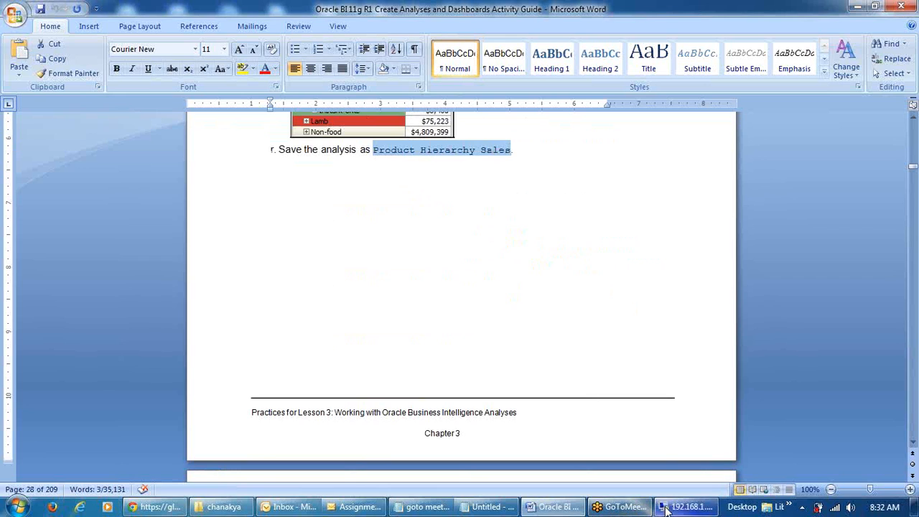
left_click(685, 507)
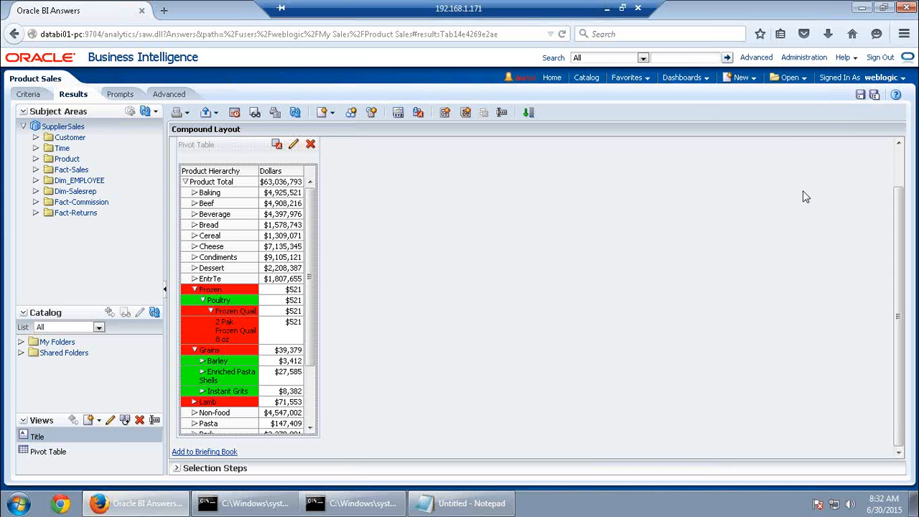
Save the analysis as 'Product Hierarchy Sales' in My Sales, overwriting the existing copy
left_click(875, 95)
key("ctrl+v")
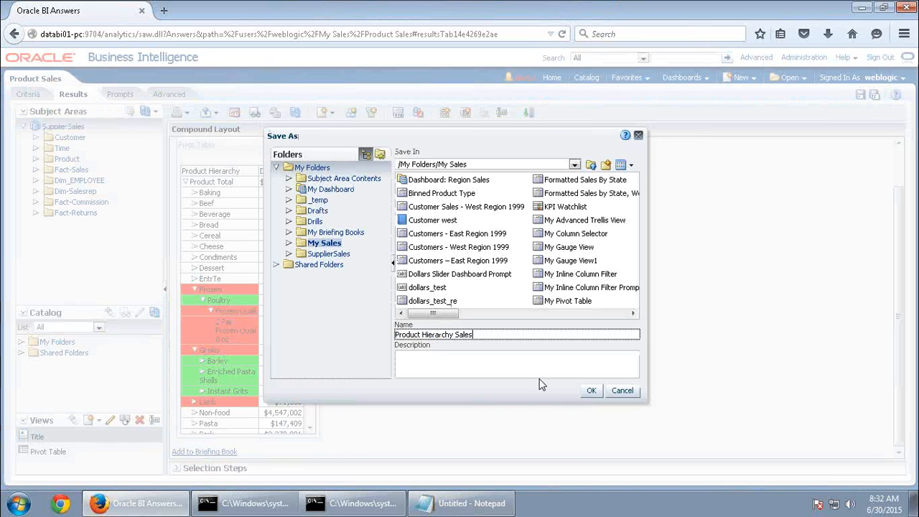
left_click(593, 392)
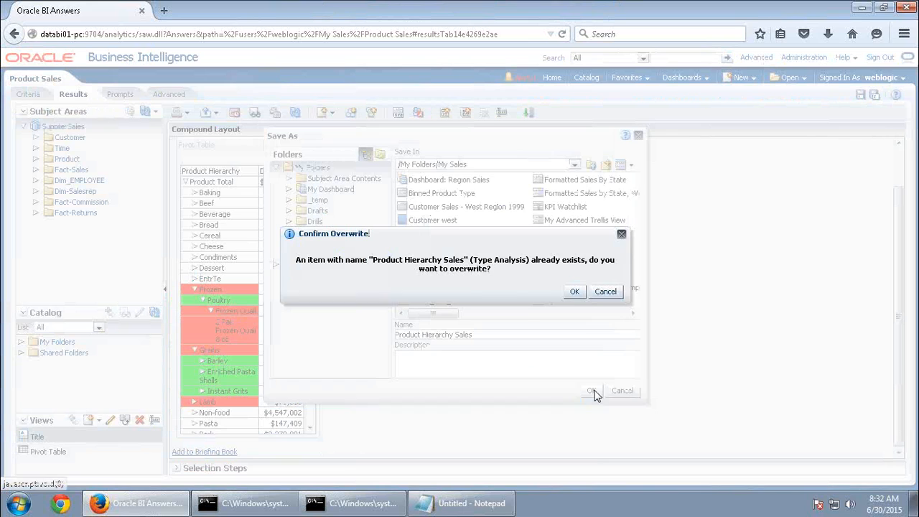
left_click(576, 292)
Go back to the Word guide at Lesson 4: Filtering Data in Analyses
scroll(639, 293, "down", 2)
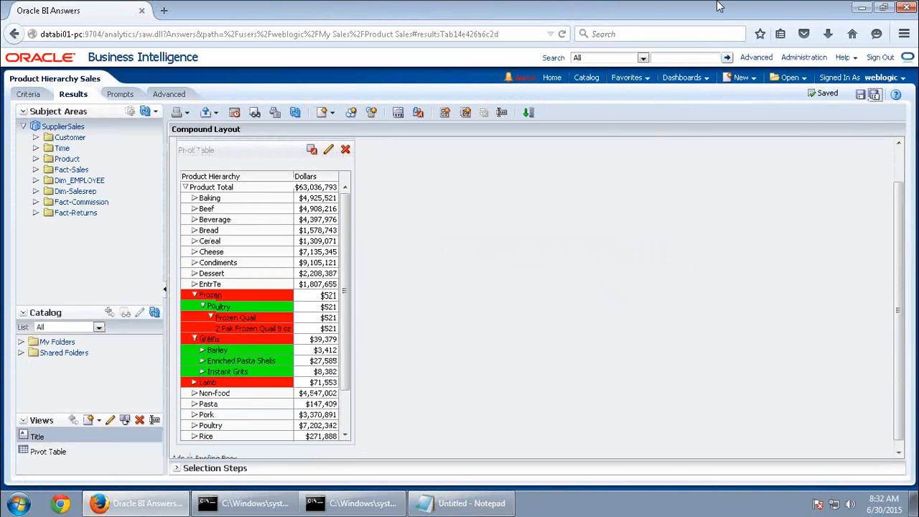
left_click(604, 10)
scroll(441, 406, "down", 5)
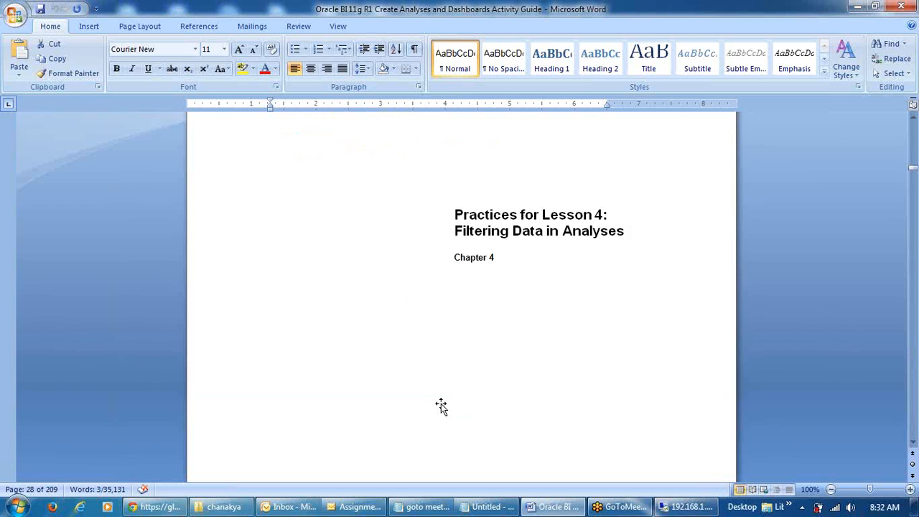
left_click(686, 507)
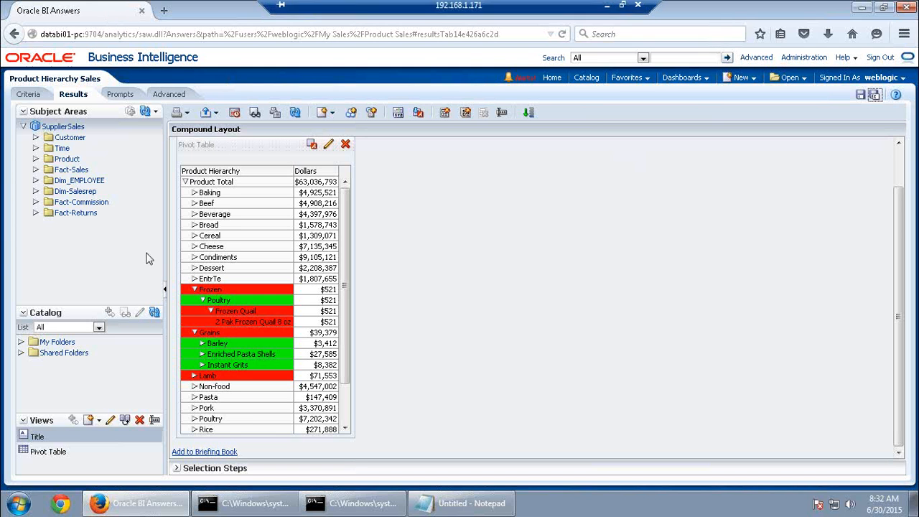
left_click(603, 10)
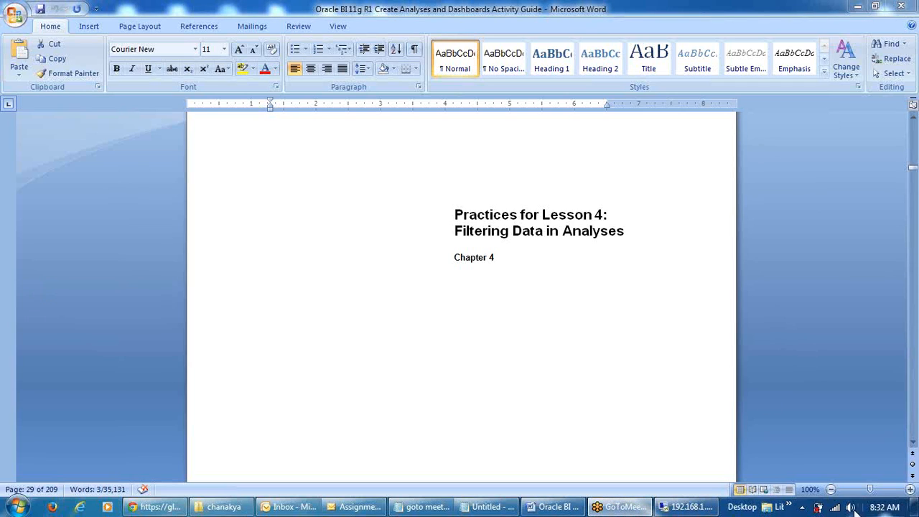
right_click(833, 507)
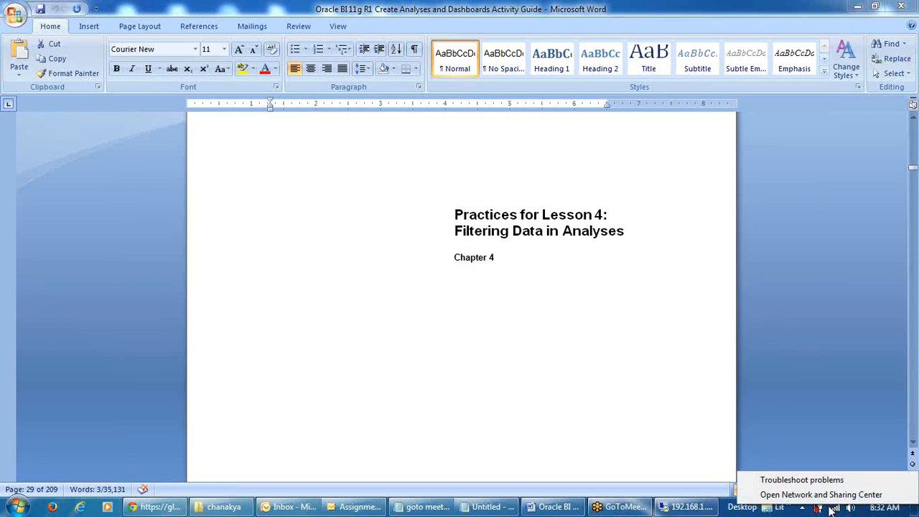
left_click(833, 508)
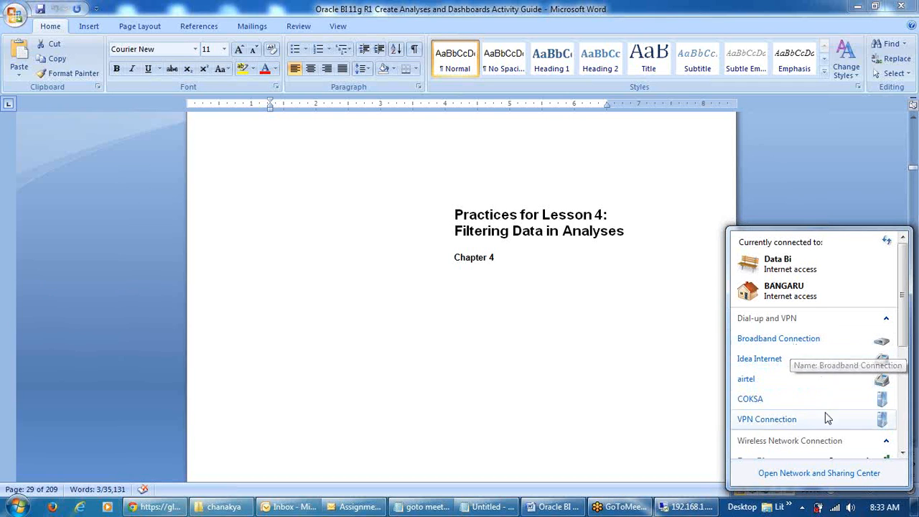
scroll(820, 400, "down", 1)
right_click(821, 451)
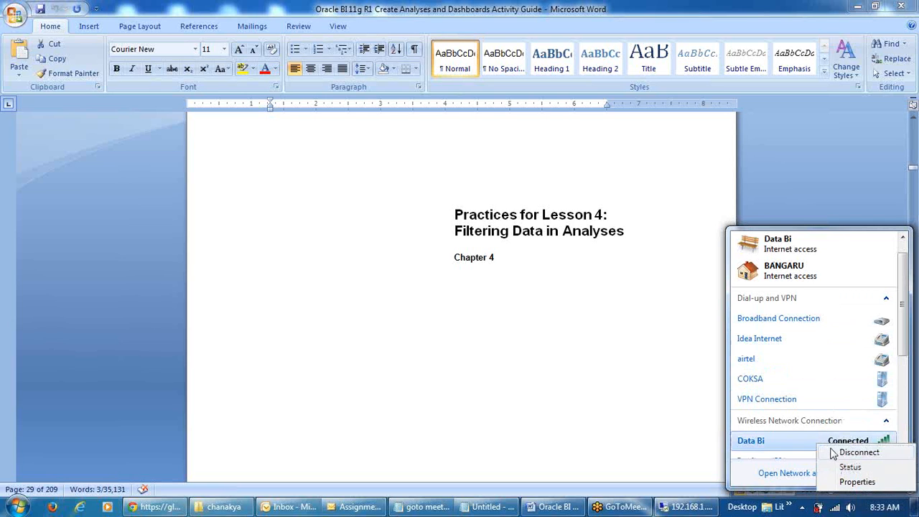
left_click(857, 482)
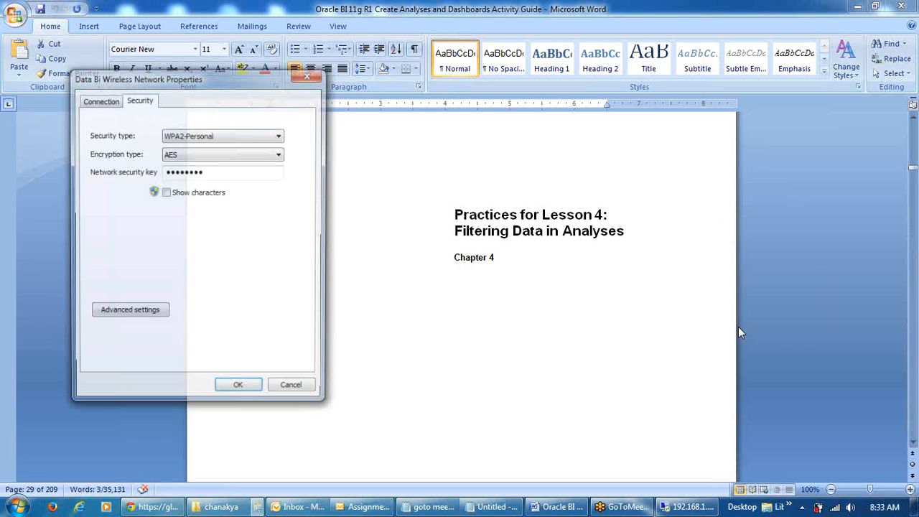
left_click(165, 193)
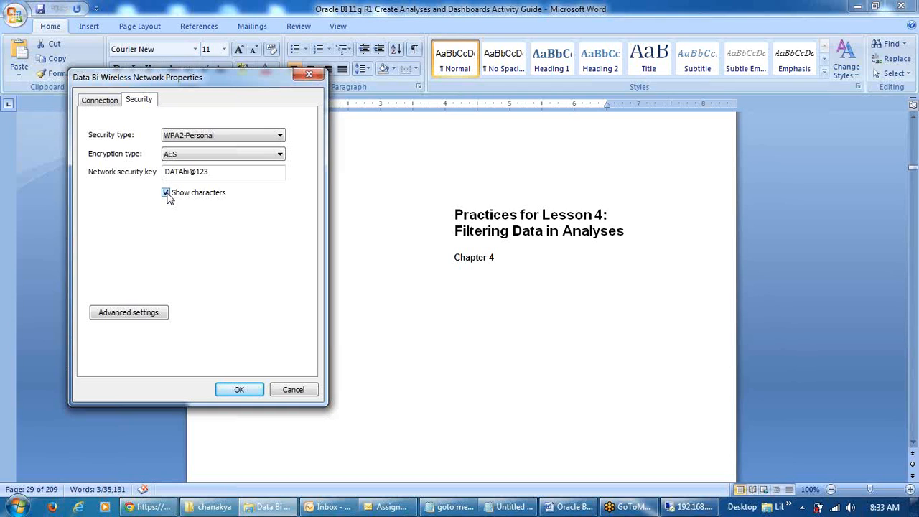
left_click(166, 193)
left_click(239, 393)
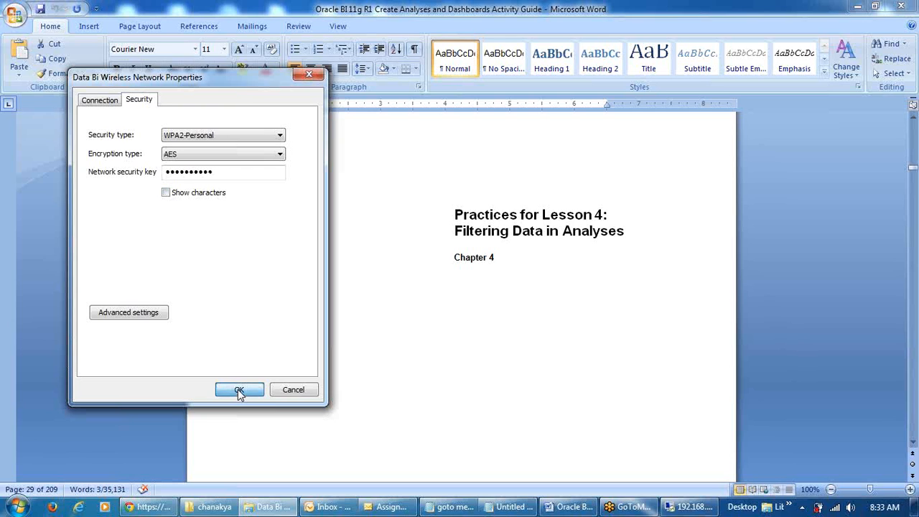
scroll(819, 378, "down", 1)
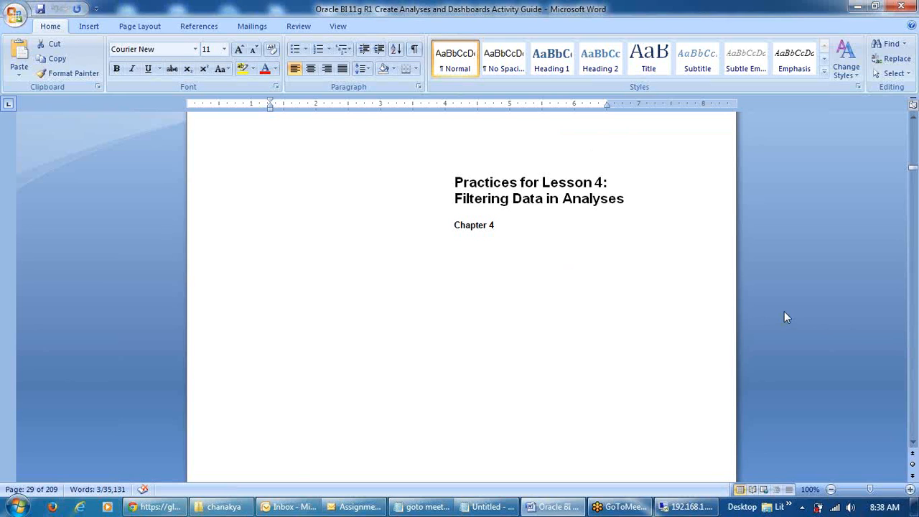
Select the analysis name 'Formatted Sales by State' in Practice 4-1 step 2c, then return to Oracle BI
scroll(784, 316, "down", 12)
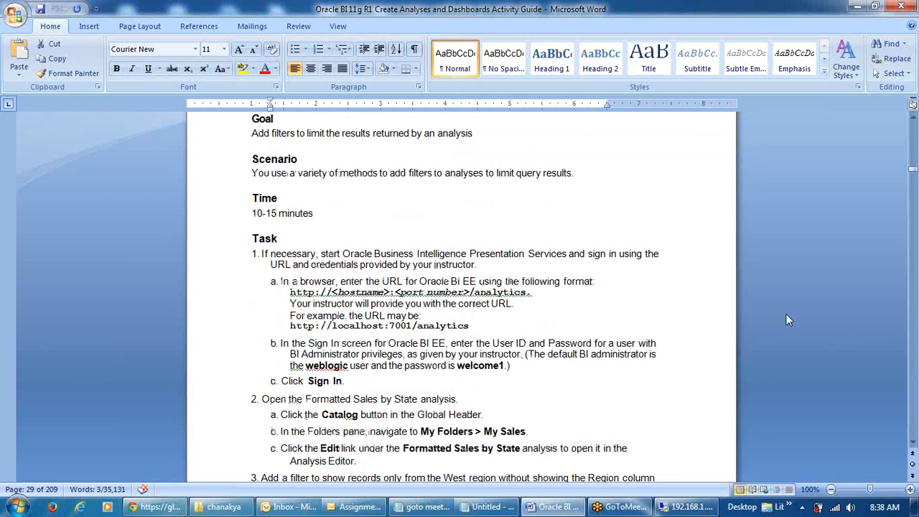
scroll(787, 314, "up", 3)
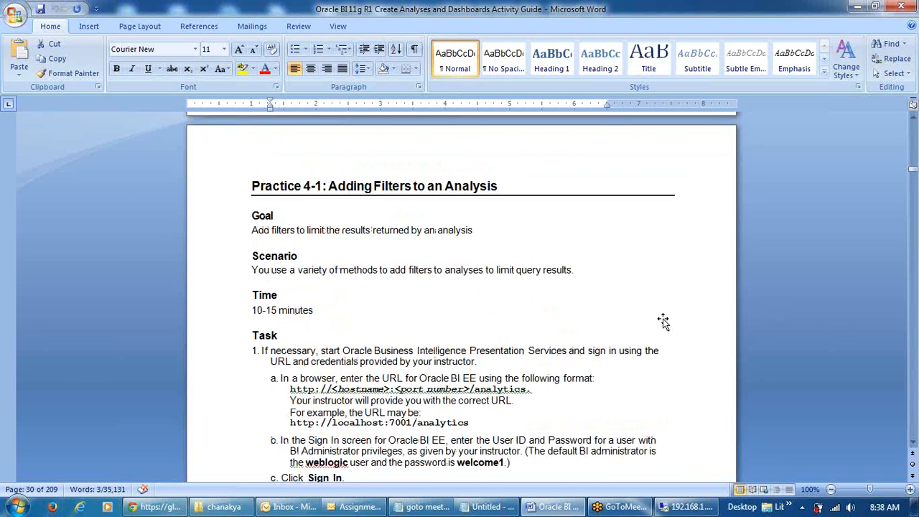
scroll(663, 321, "down", 6)
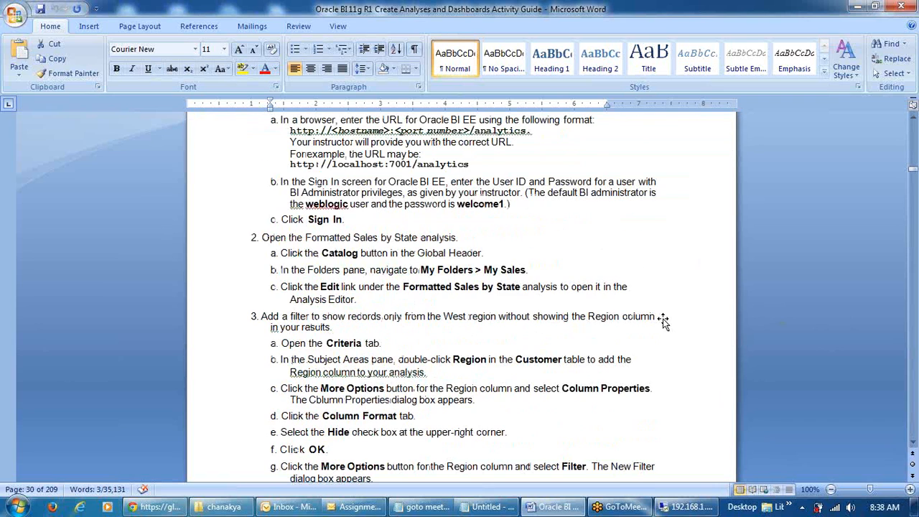
left_click(403, 287)
left_click_drag(415, 291, 514, 295)
key("ctrl+c")
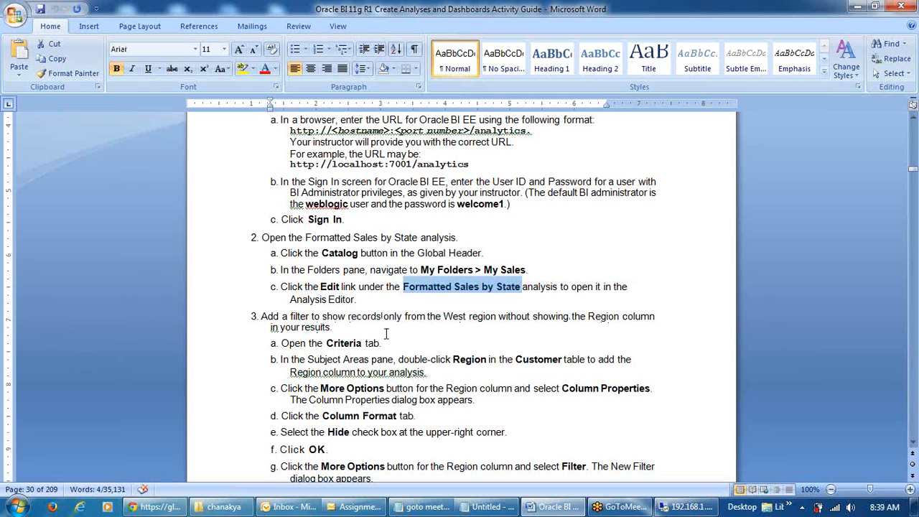
left_click(690, 507)
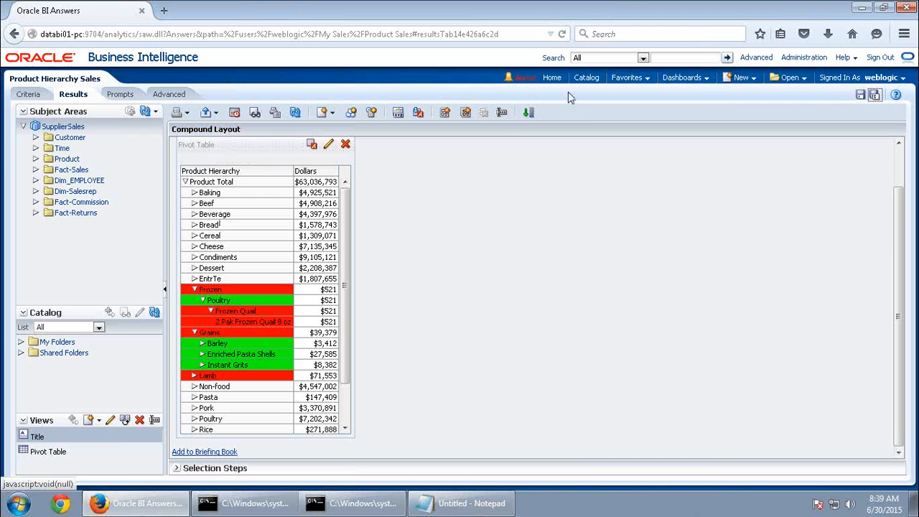
Search the catalog for 'Formatted Sales by State' and open that analysis for editing
left_click(586, 79)
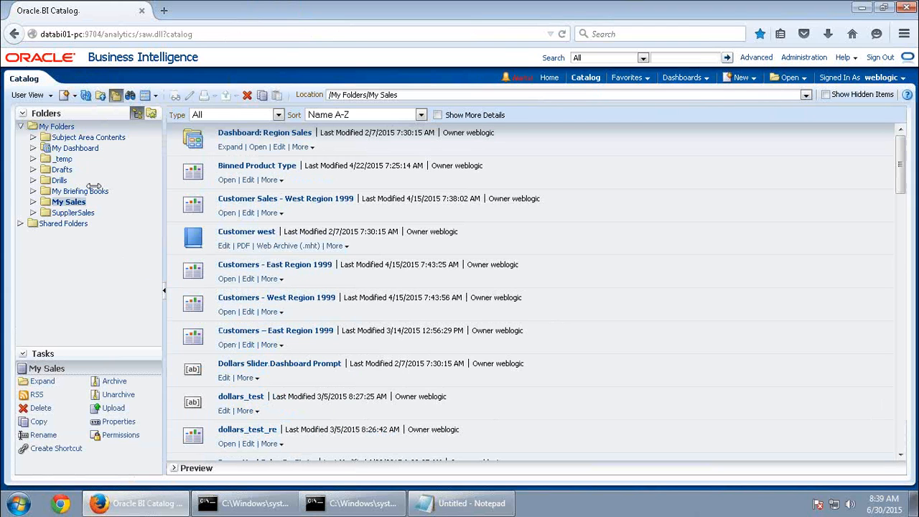
left_click(130, 95)
left_click(114, 133)
key("ctrl+v")
left_click(71, 178)
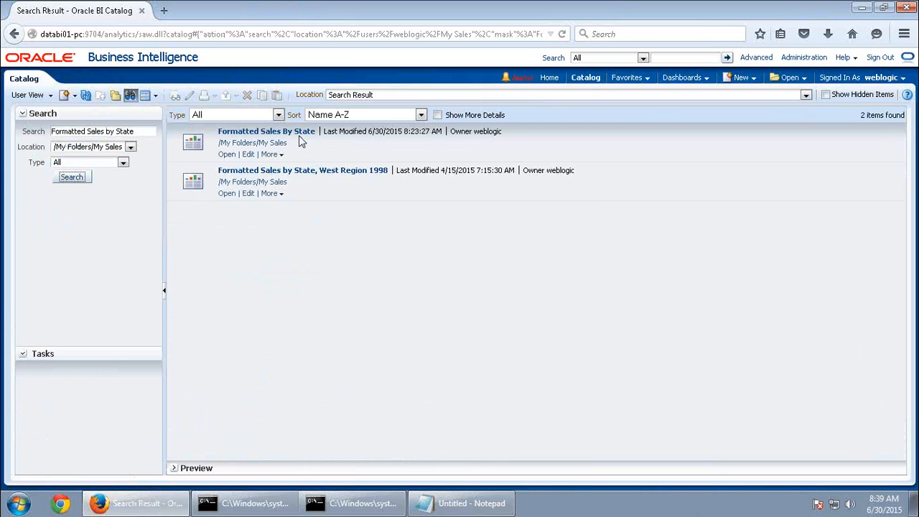
left_click(227, 154)
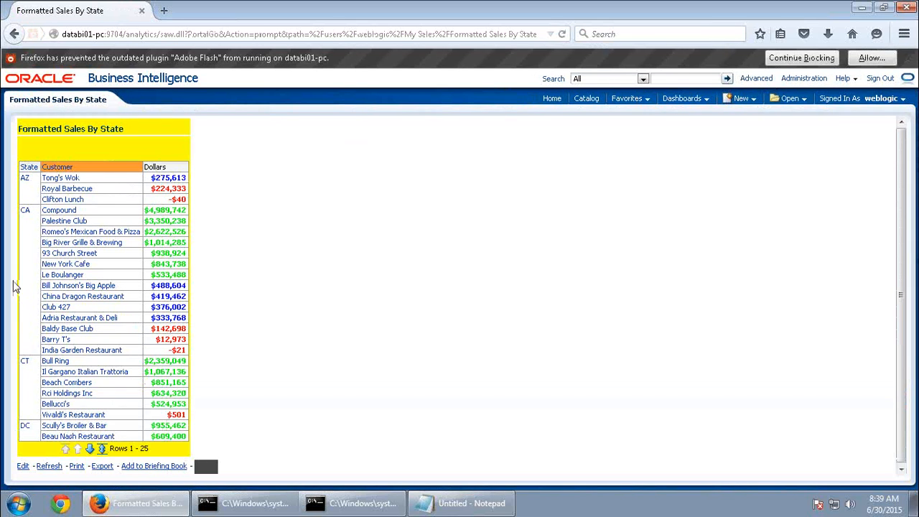
left_click(22, 466)
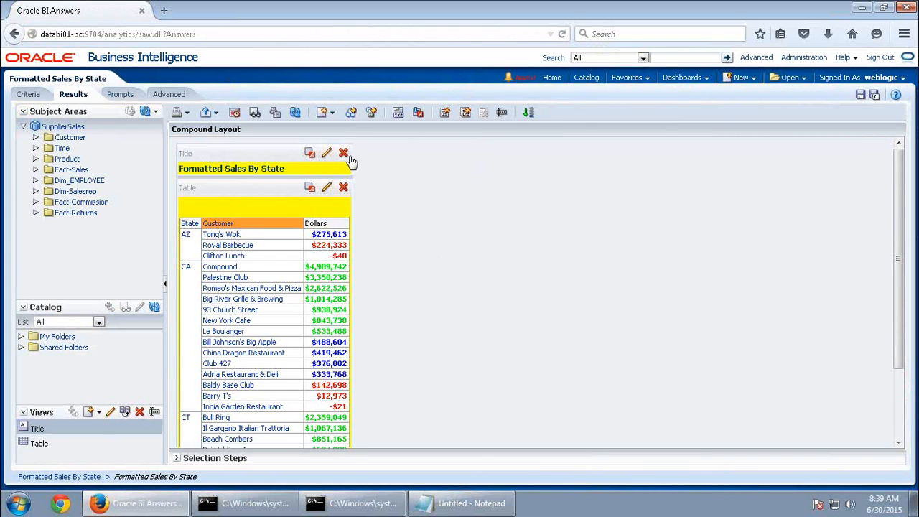
Check the analysis criteria, then expand the results table to all 136 rows
left_click(29, 95)
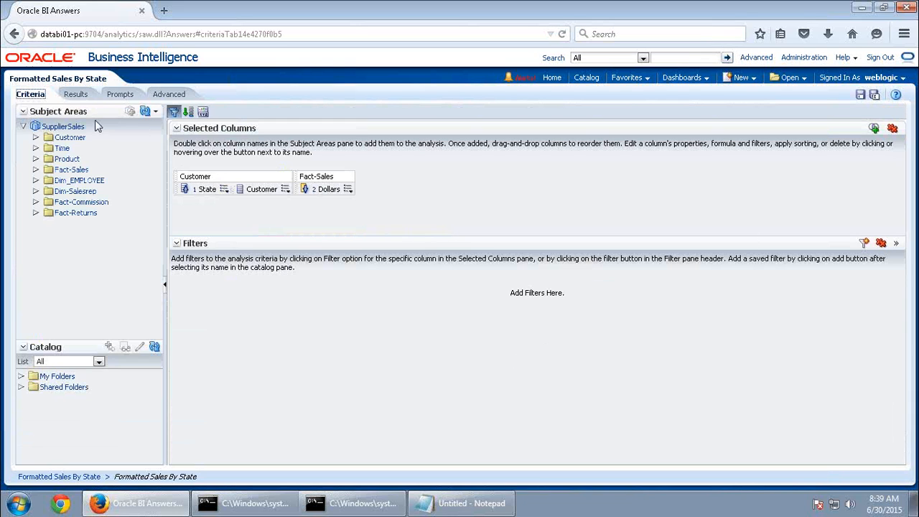
left_click(75, 94)
scroll(440, 388, "down", 3)
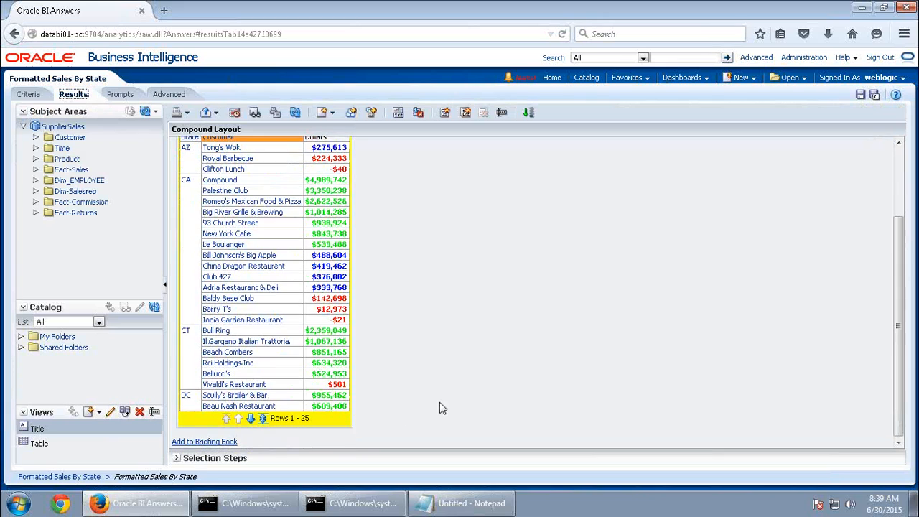
left_click(265, 420)
scroll(507, 350, "down", 15)
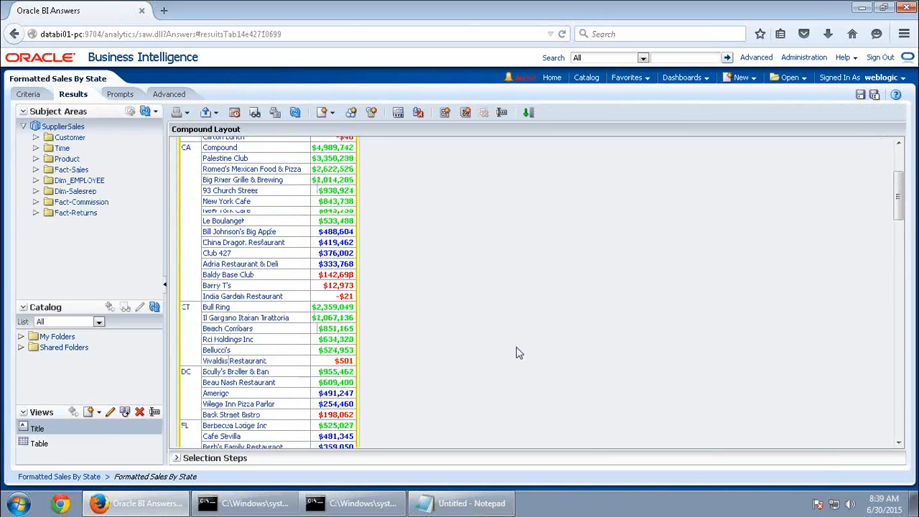
scroll(546, 439, "down", 10)
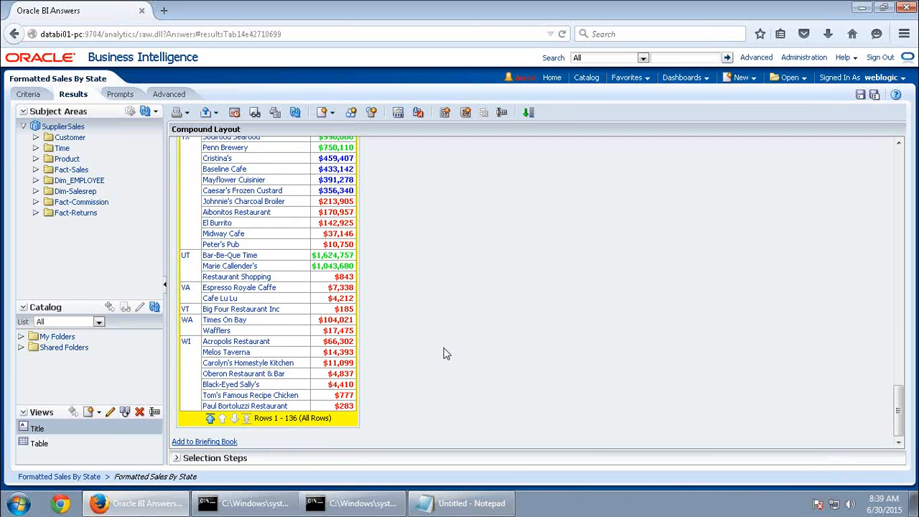
Add a Region is equal to West filter from the Customer folder and view the results
left_click(28, 94)
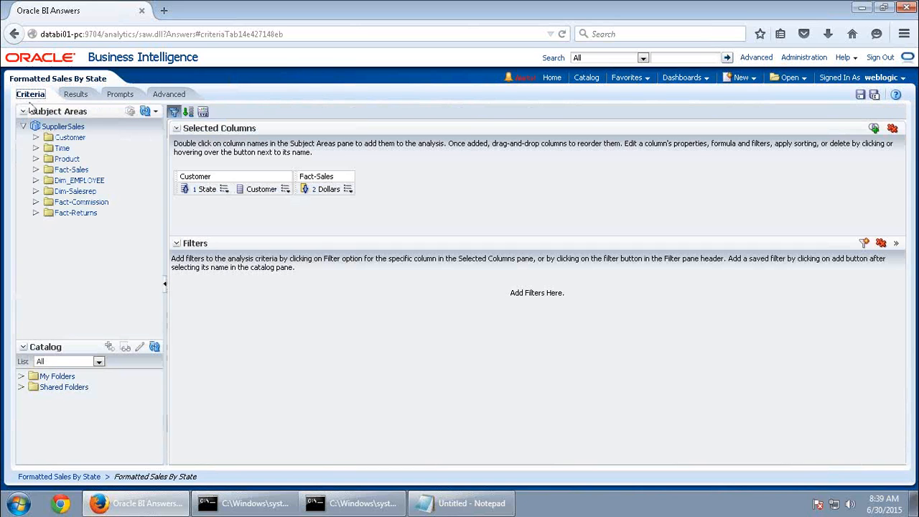
left_click(35, 137)
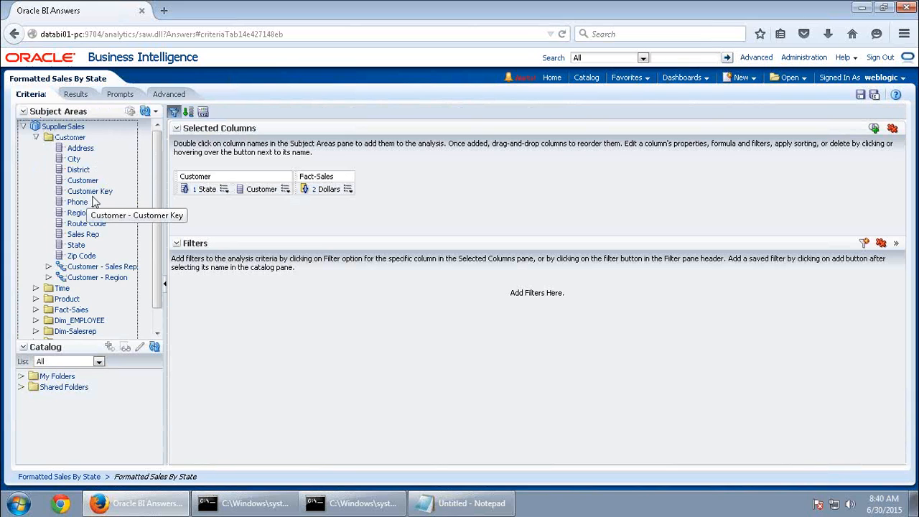
left_click_drag(81, 217, 234, 189)
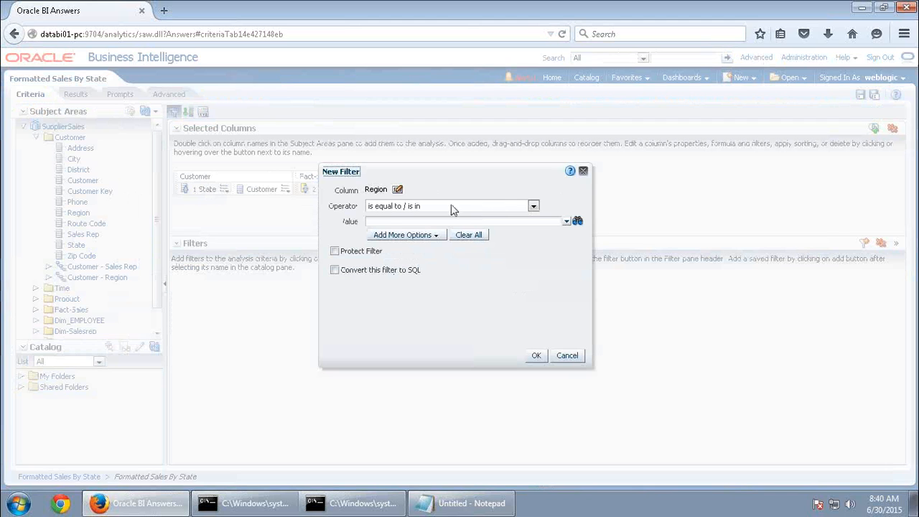
left_click(567, 221)
left_click(376, 261)
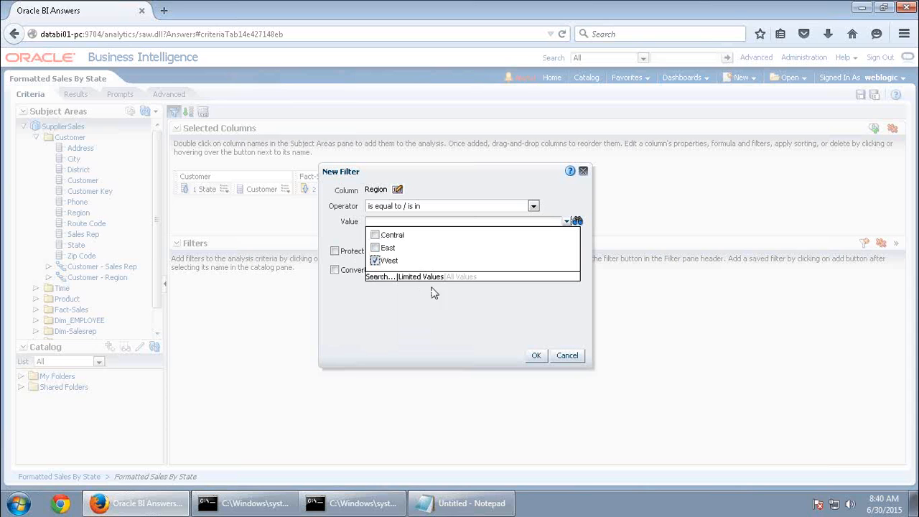
left_click(536, 356)
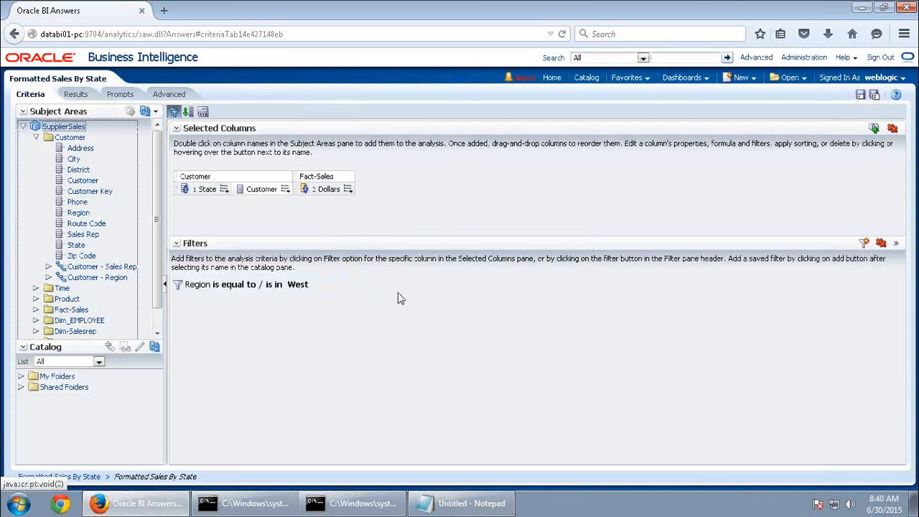
left_click(75, 94)
Expand the West-filtered table to all 31 rows and scroll through the states from AZ to WA
scroll(467, 314, "down", 3)
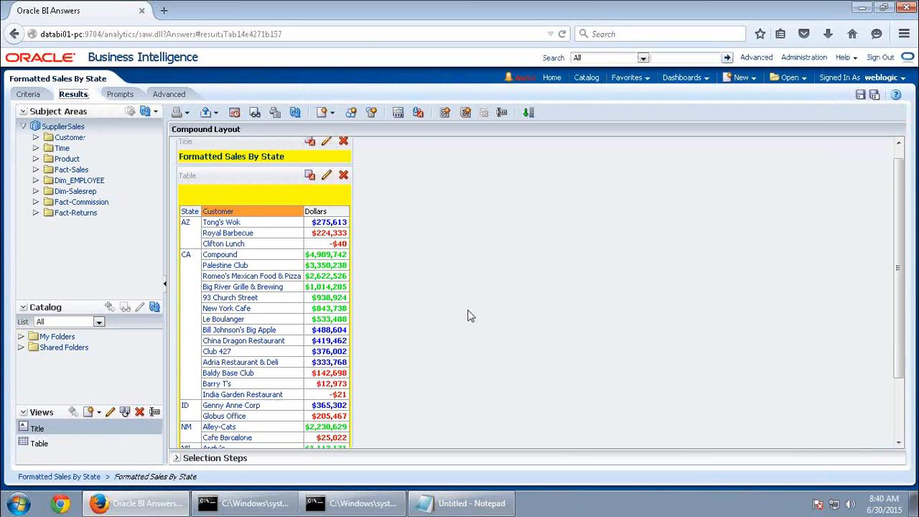
left_click(264, 419)
scroll(413, 359, "down", 3)
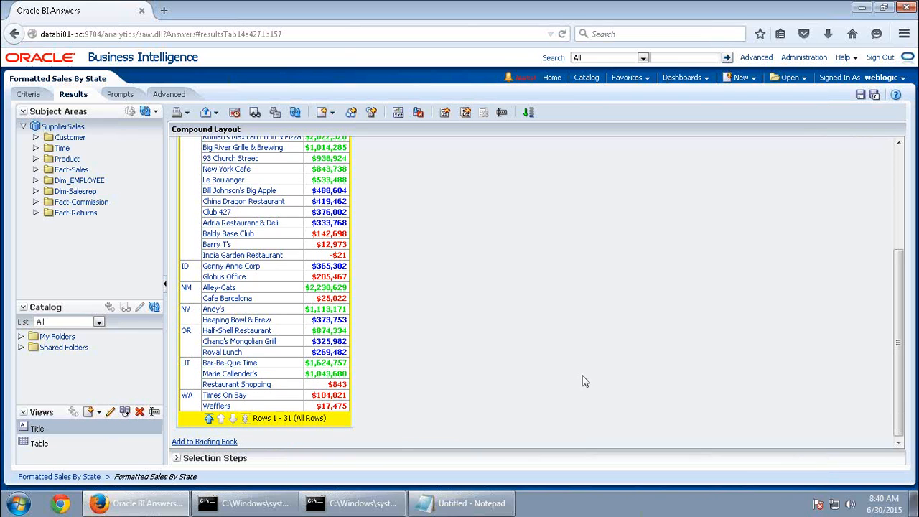
scroll(431, 379, "up", 3)
scroll(431, 380, "up", 3)
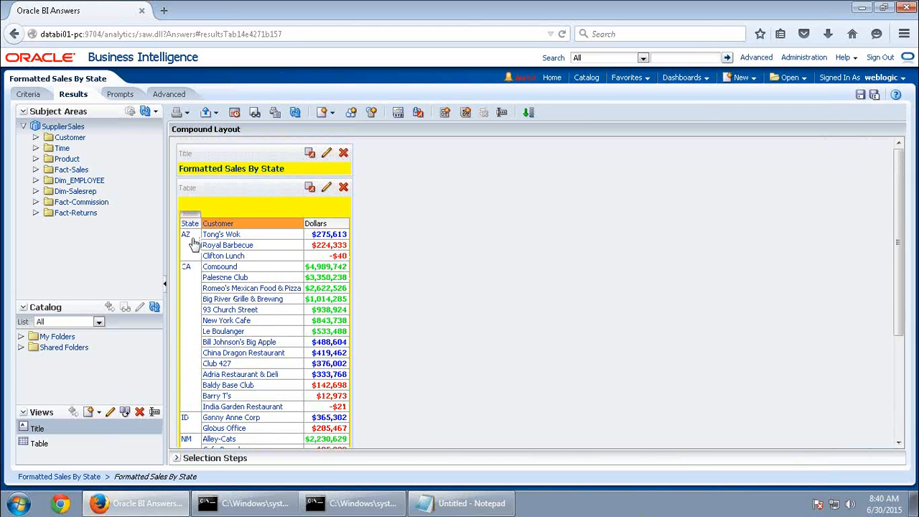
scroll(237, 420, "down", 6)
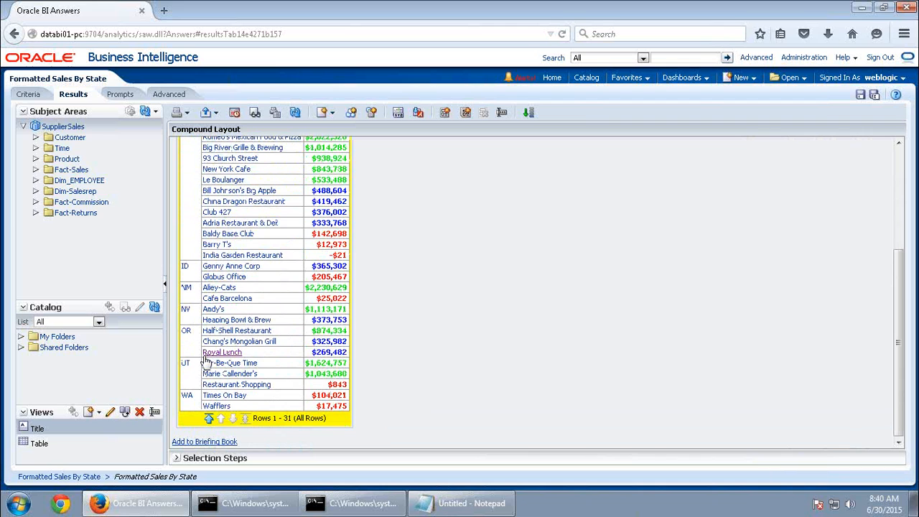
scroll(205, 363, "up", 6)
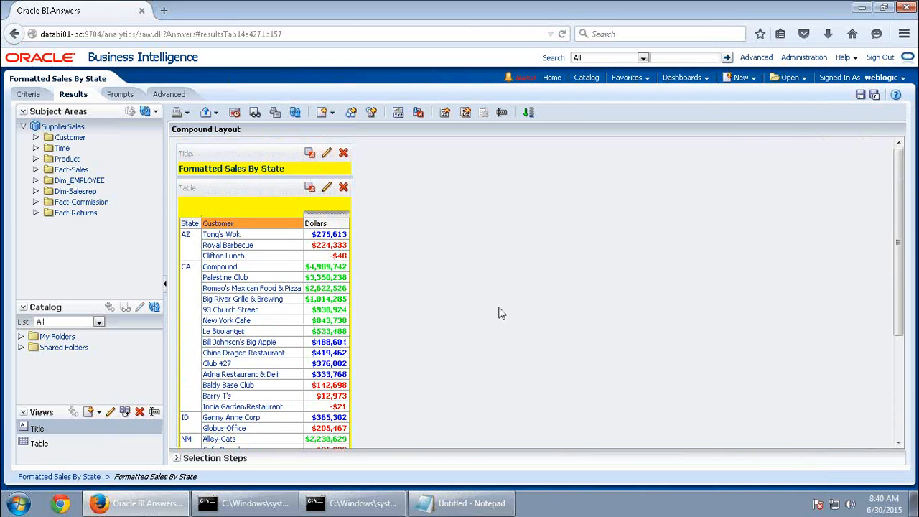
left_click(603, 13)
scroll(537, 330, "down", 12)
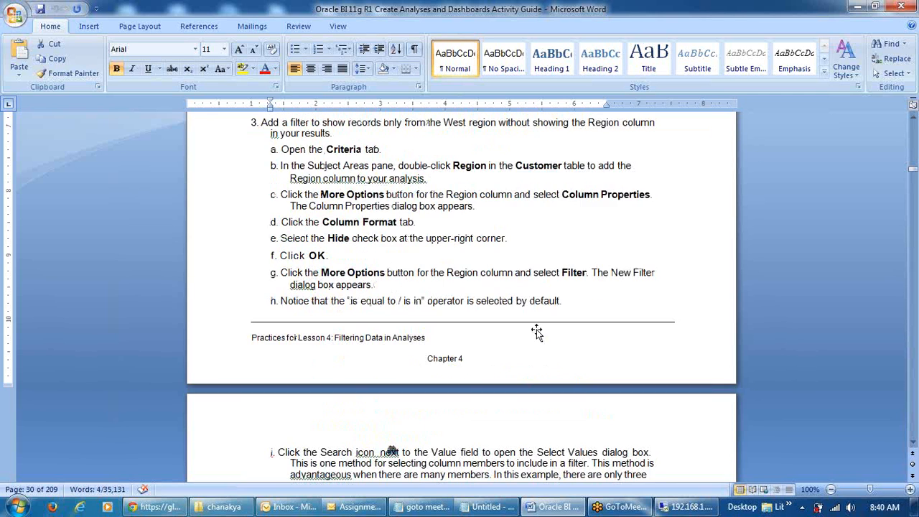
scroll(536, 330, "down", 15)
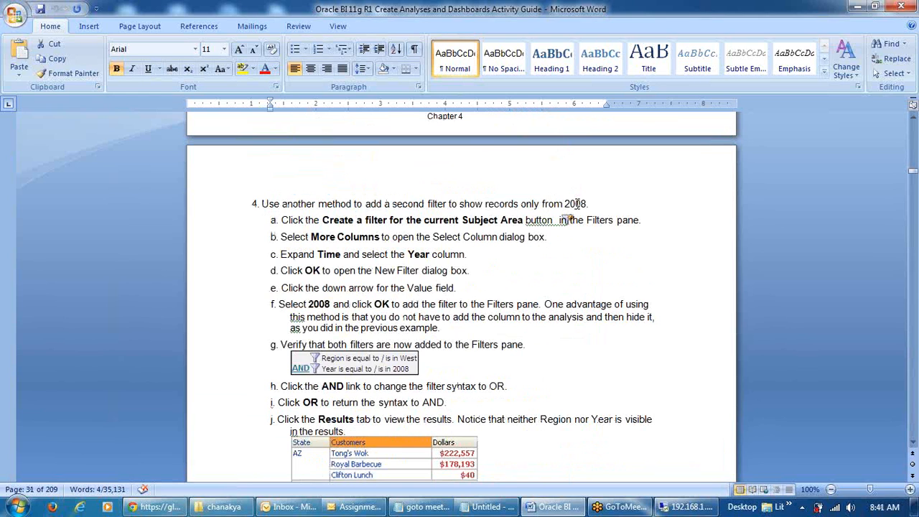
left_click(684, 507)
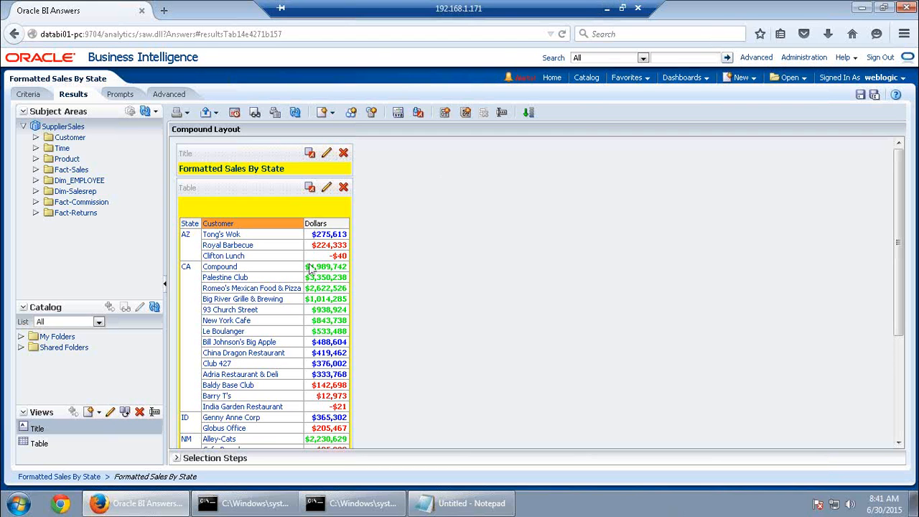
Add a Year is equal to 1998 filter from the Time folder, then view the results
left_click(29, 94)
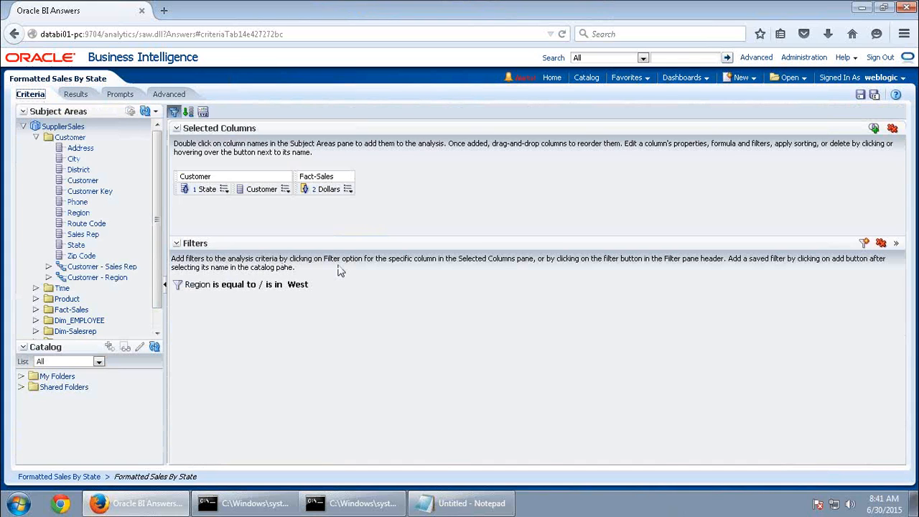
left_click(36, 138)
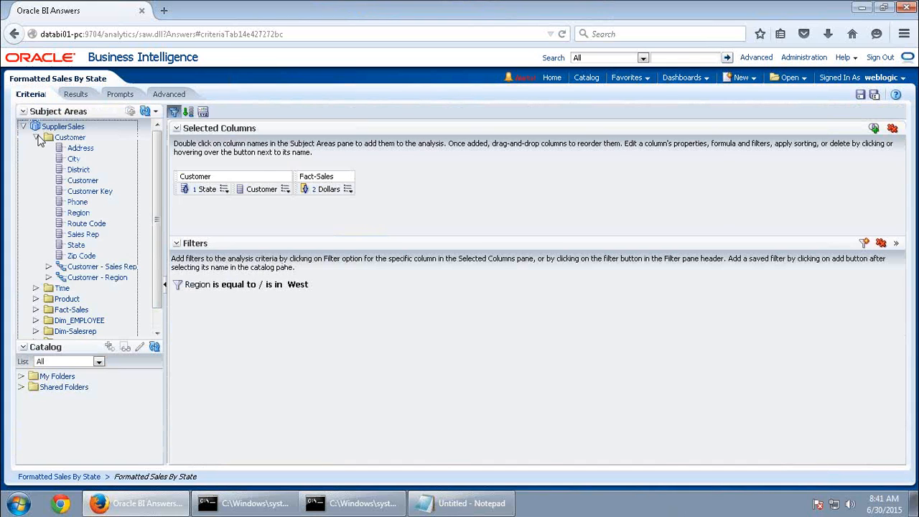
left_click(35, 148)
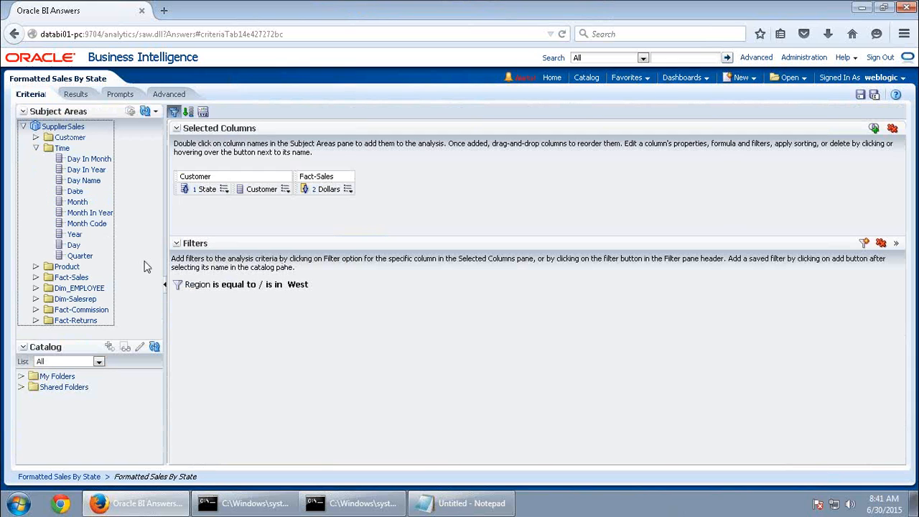
left_click_drag(76, 235, 262, 194)
left_click(566, 221)
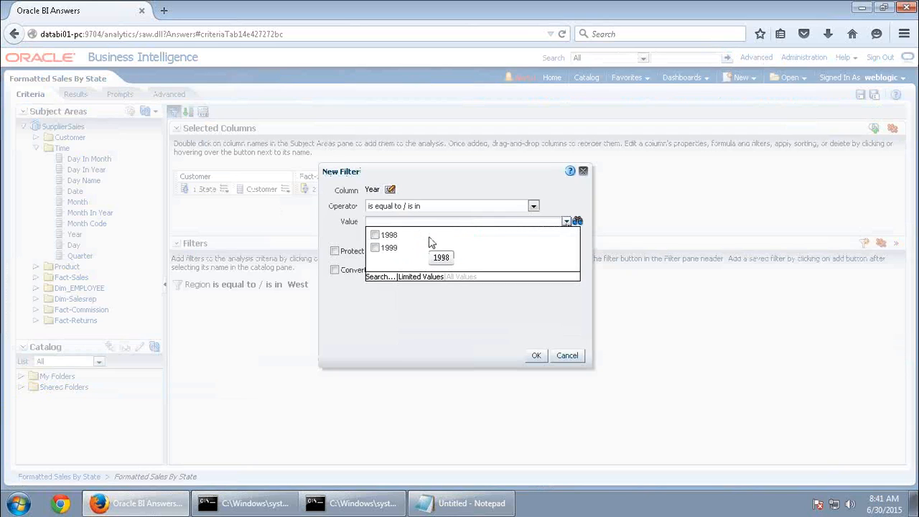
left_click(375, 234)
left_click(538, 355)
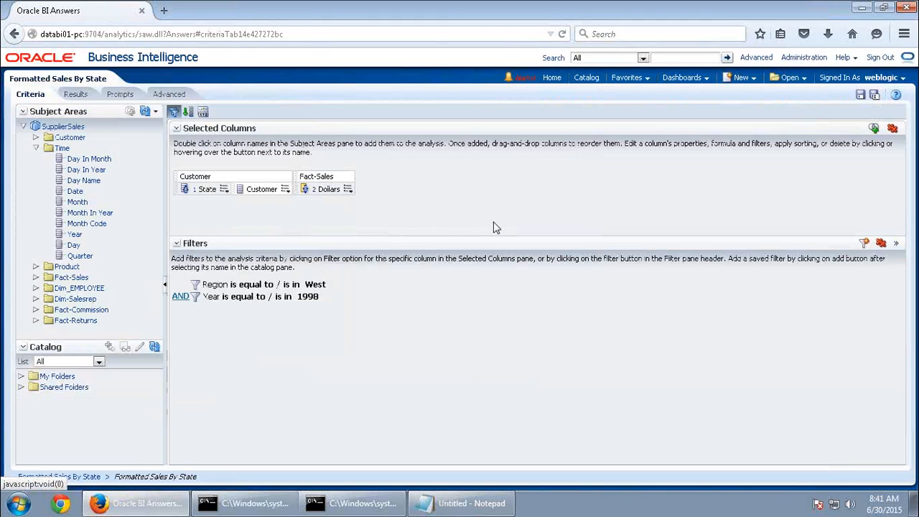
left_click(76, 97)
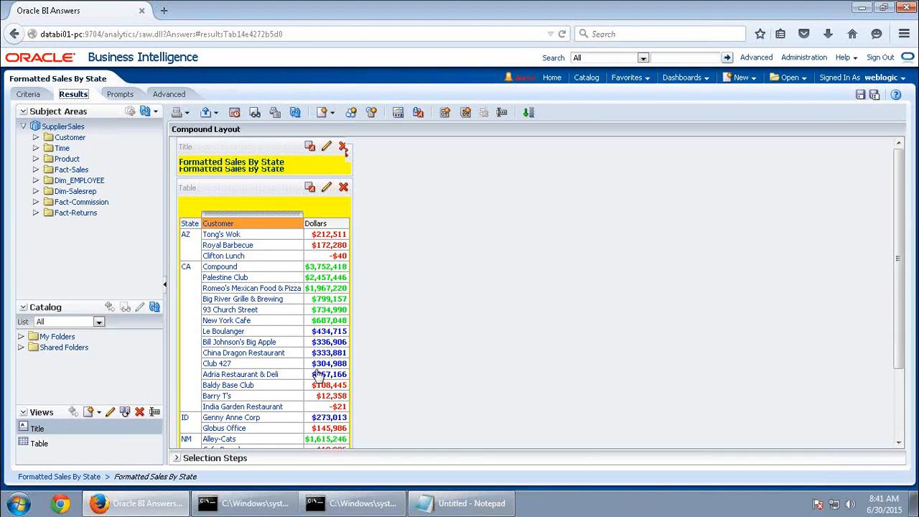
Display all 30 rows of the 1998 West results table and scroll back to the top
scroll(316, 377, "down", 3)
left_click(263, 418)
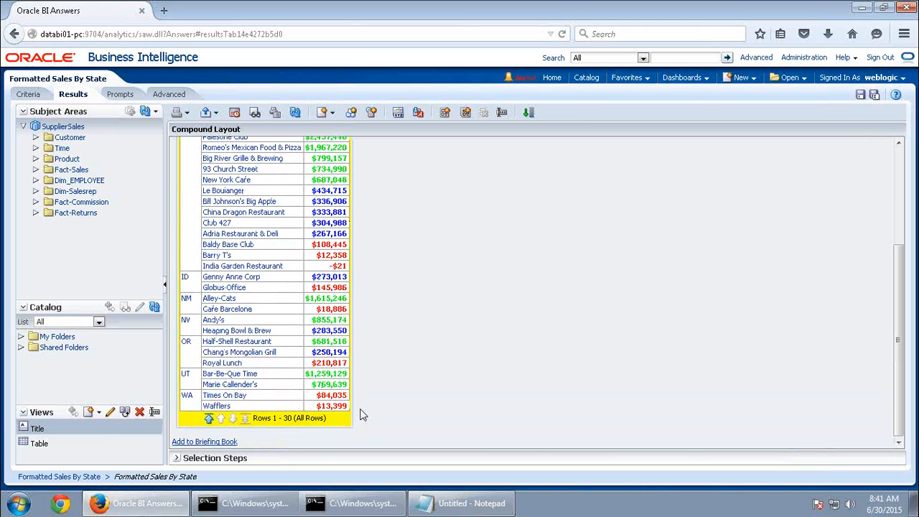
scroll(352, 388, "up", 5)
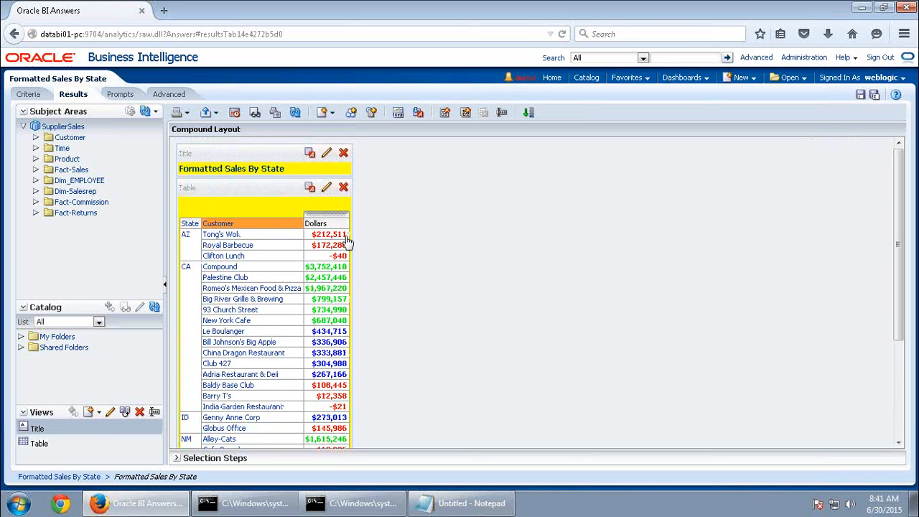
Review the Region West and Year 1998 filters, then scroll the Word guide to step 5
left_click(28, 94)
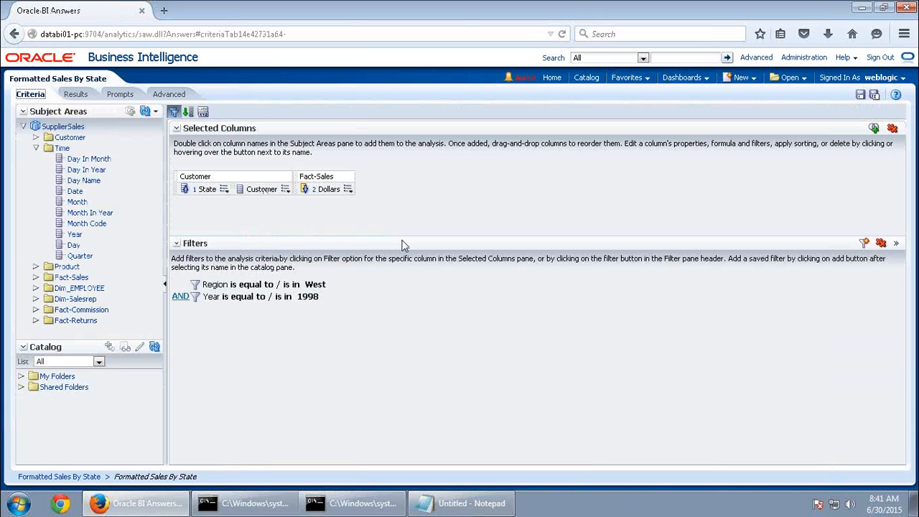
mouse_move(233, 285)
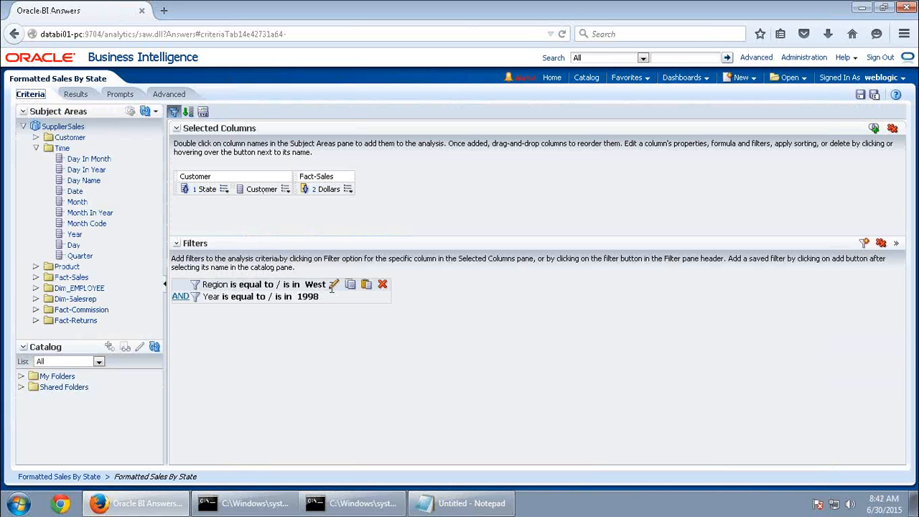
mouse_move(307, 301)
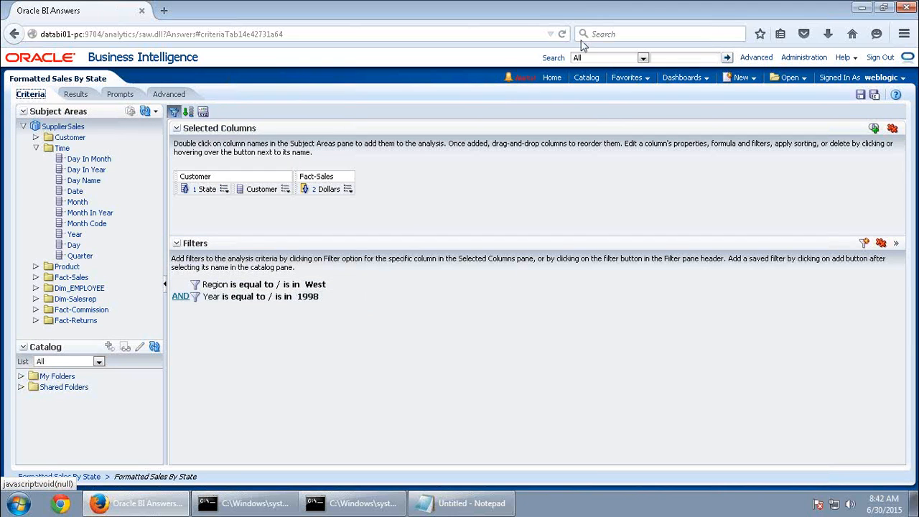
left_click(610, 8)
scroll(541, 372, "down", 6)
scroll(544, 375, "down", 6)
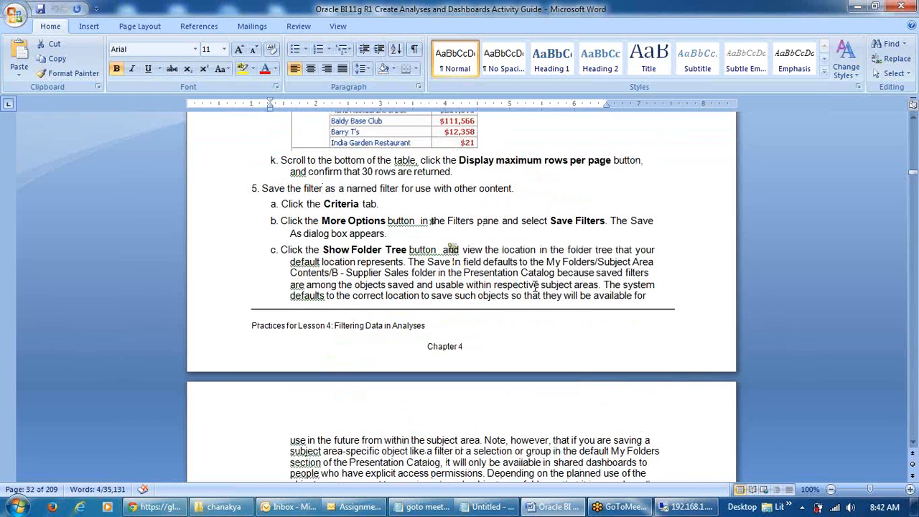
Copy the filter name 'West Region, 2008' from step 5d of the guide and return to Oracle BI
scroll(533, 286, "down", 4)
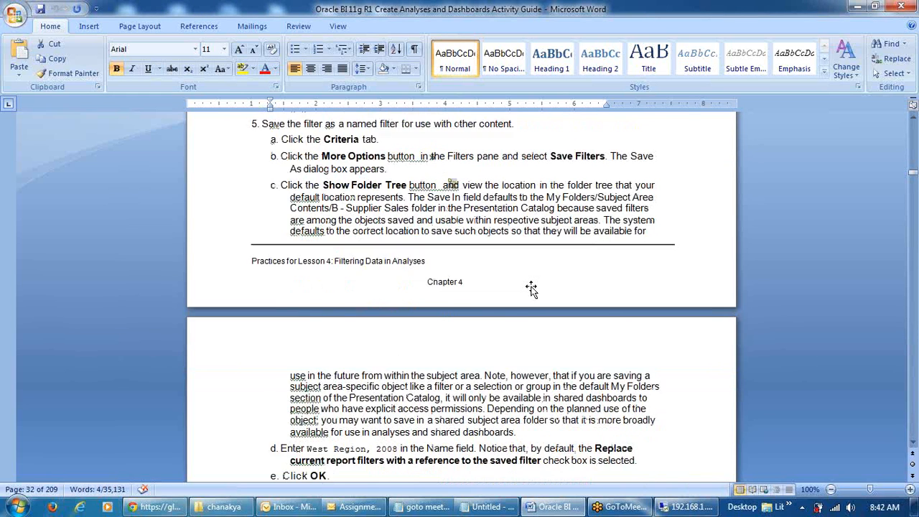
scroll(532, 288, "down", 2)
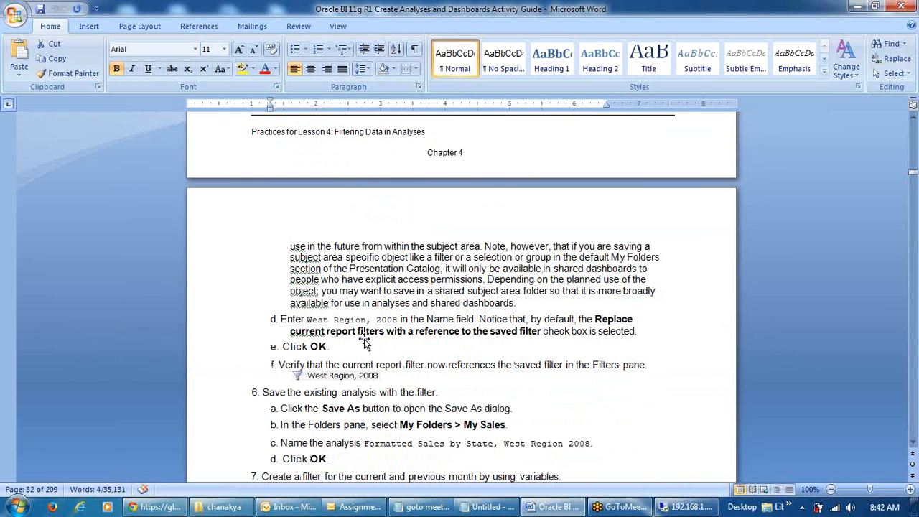
left_click_drag(307, 321, 398, 321)
key("ctrl+c")
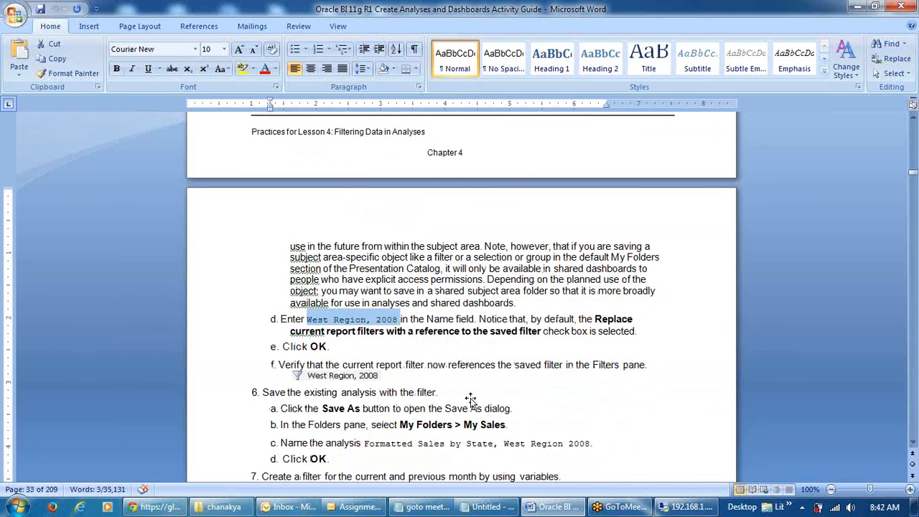
left_click(686, 507)
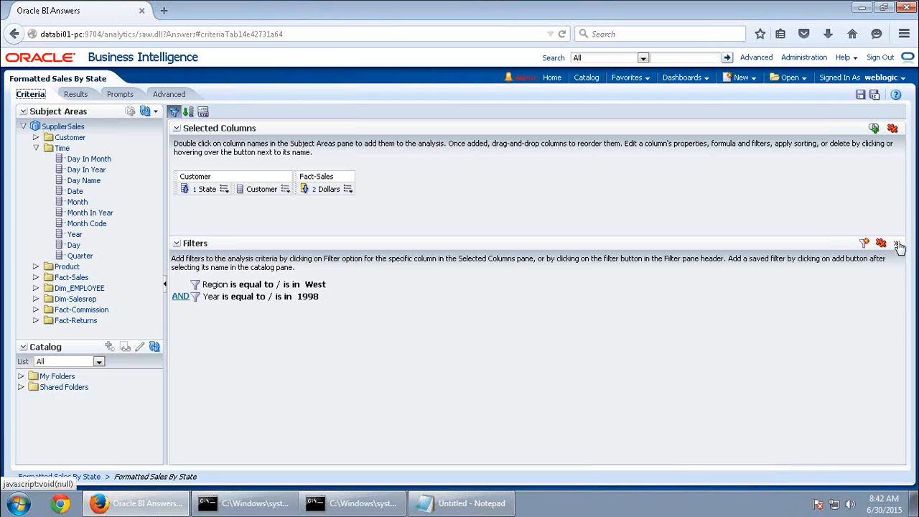
Save both filters as named filter 'West Region, 1998', overwriting the existing one, and view its details
left_click(899, 245)
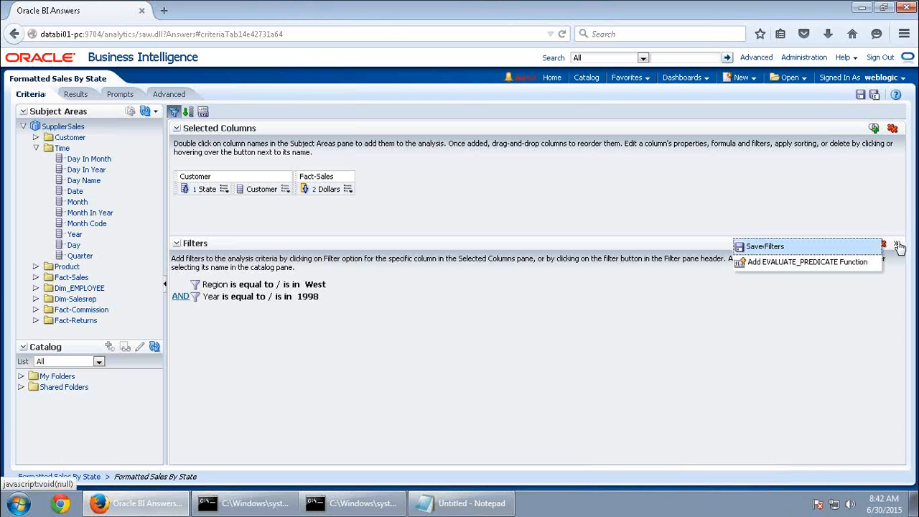
left_click(794, 249)
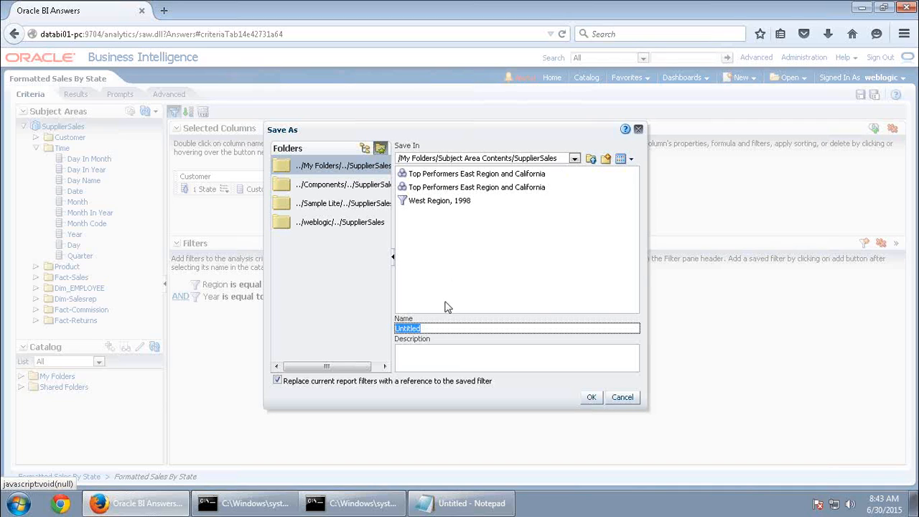
key("ctrl+v")
key("BackSpace")
key("BackSpace")
key("BackSpace")
key("BackSpace")
key("BackSpace")
type("1998")
left_click(590, 400)
left_click(576, 291)
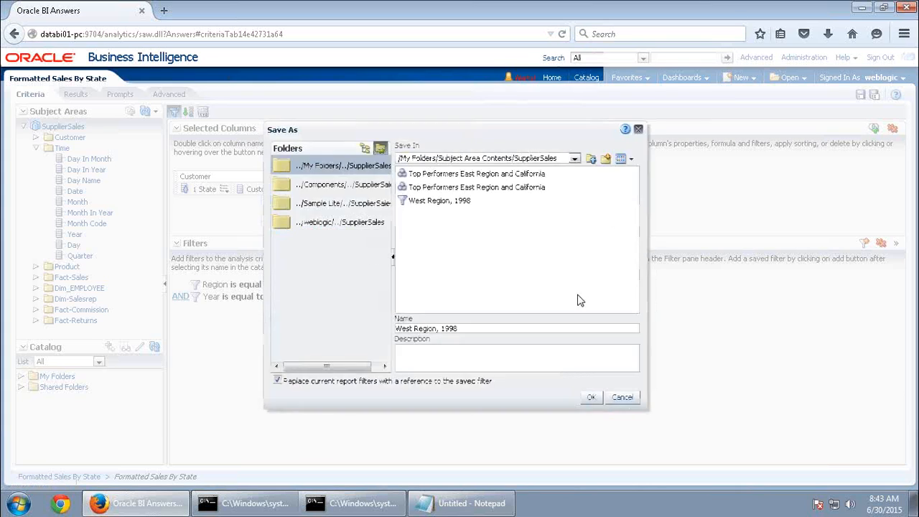
mouse_move(215, 293)
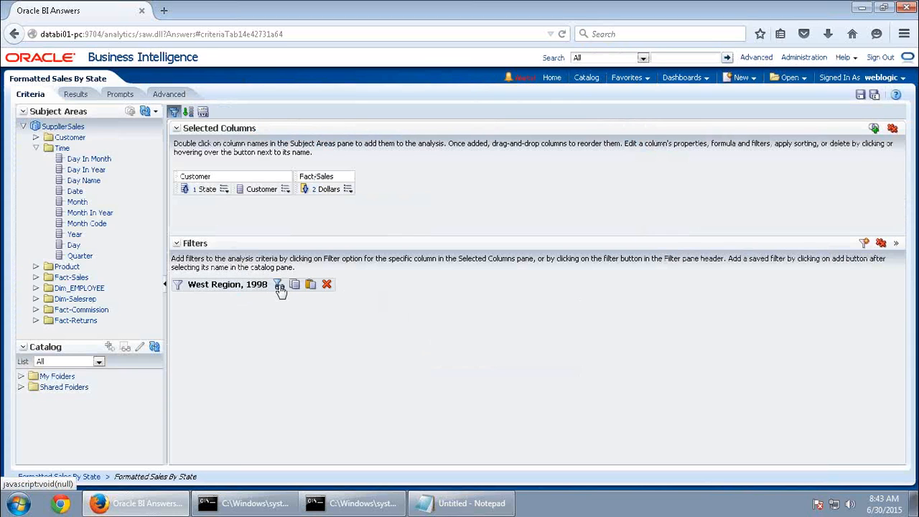
left_click(279, 285)
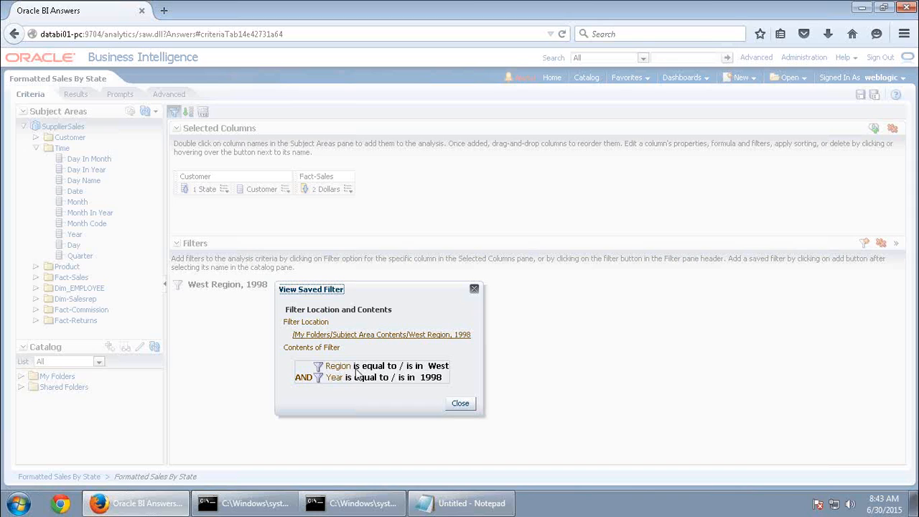
Close the saved filter details and switch back to the Word activity guide
left_click(460, 403)
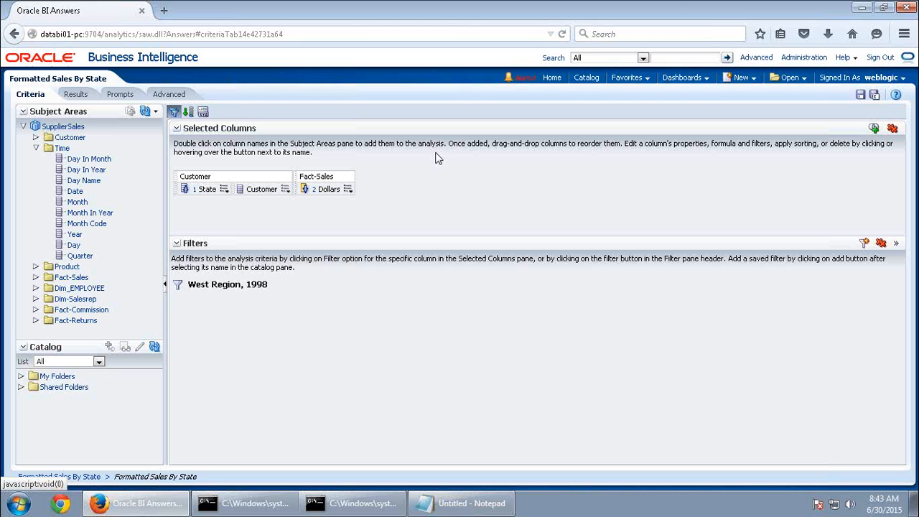
mouse_move(646, 7)
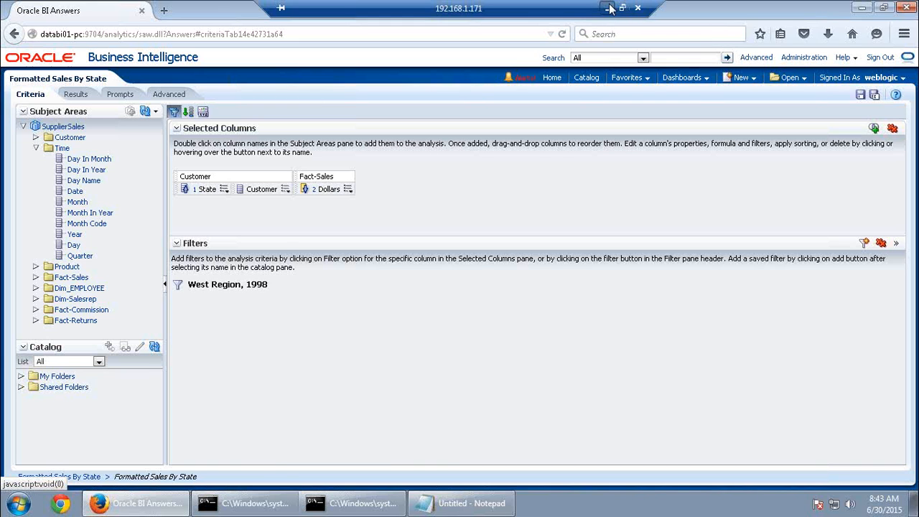
left_click(610, 8)
Copy the suggested analysis name from step 6c of the activity guide
scroll(610, 176, "down", 1)
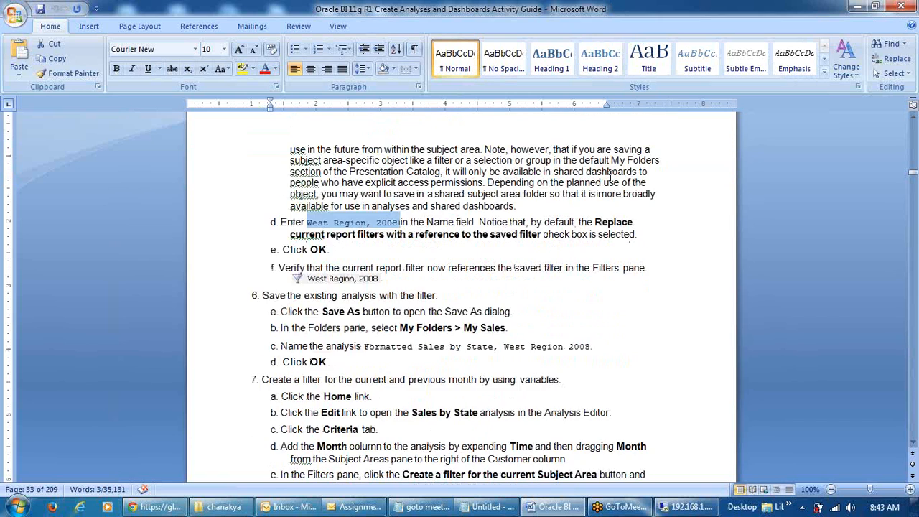
scroll(610, 176, "down", 3)
left_click_drag(416, 253, 588, 247)
key("ctrl+c")
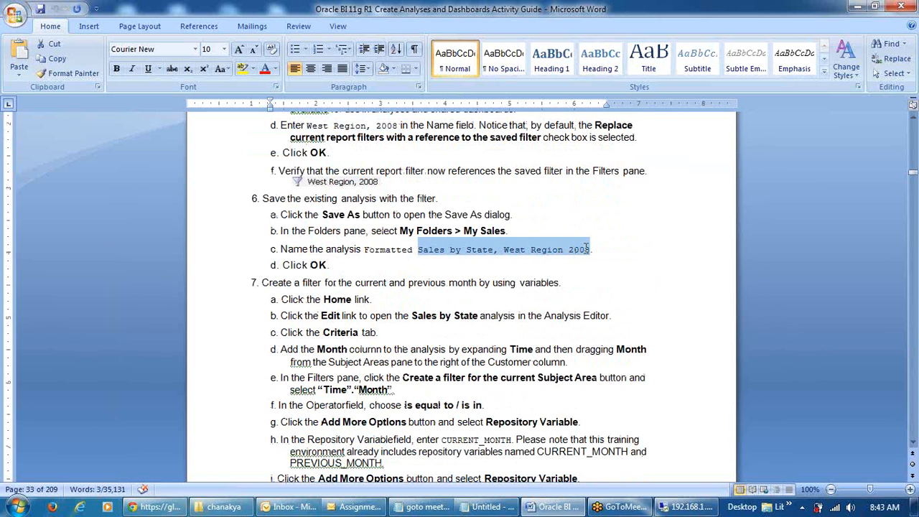
left_click(686, 507)
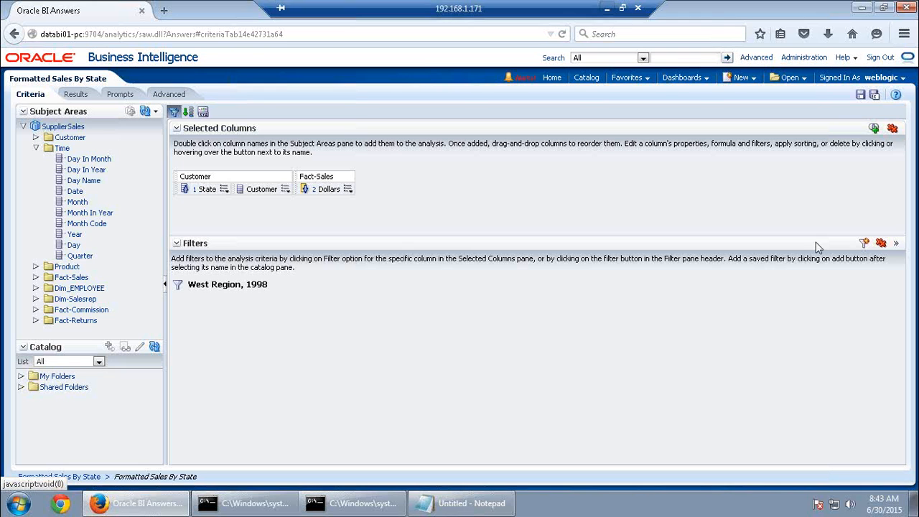
Save the analysis as 'Sales by State, West Region 1998' in My Sales
left_click(875, 95)
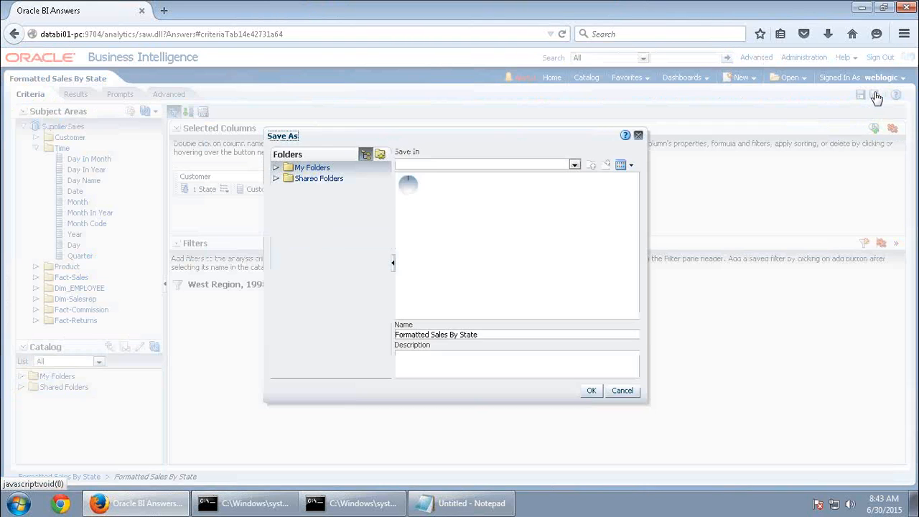
key("ctrl+v")
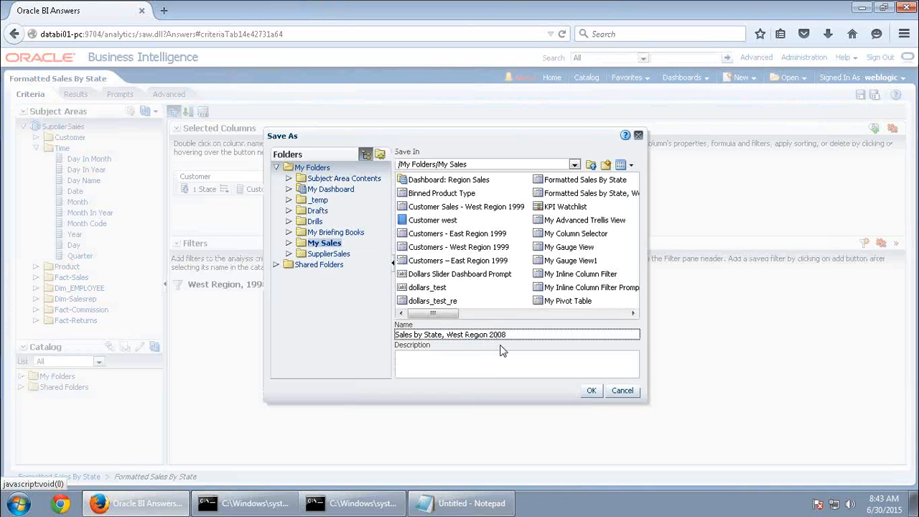
key("BackSpace")
key("BackSpace")
key("BackSpace")
key("BackSpace")
type("1998")
left_click(591, 390)
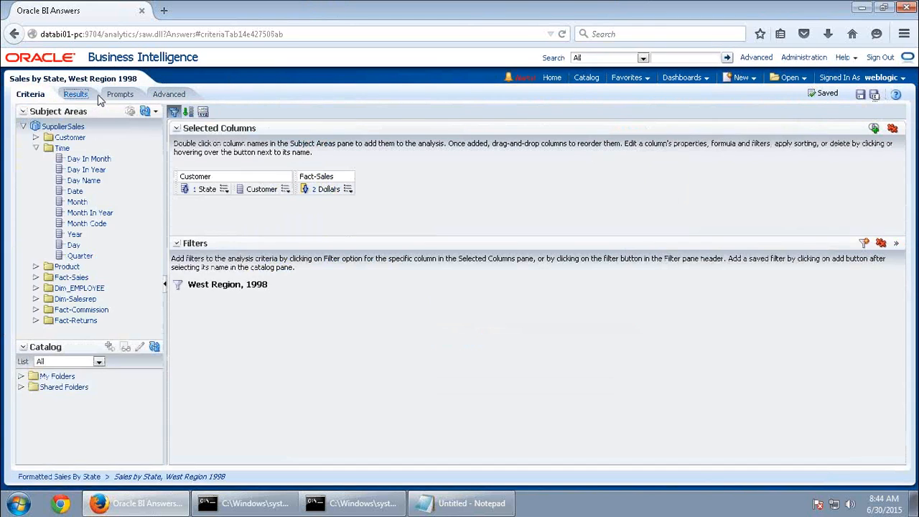
View the saved analysis results, then bring the activity guide back to front
left_click(75, 94)
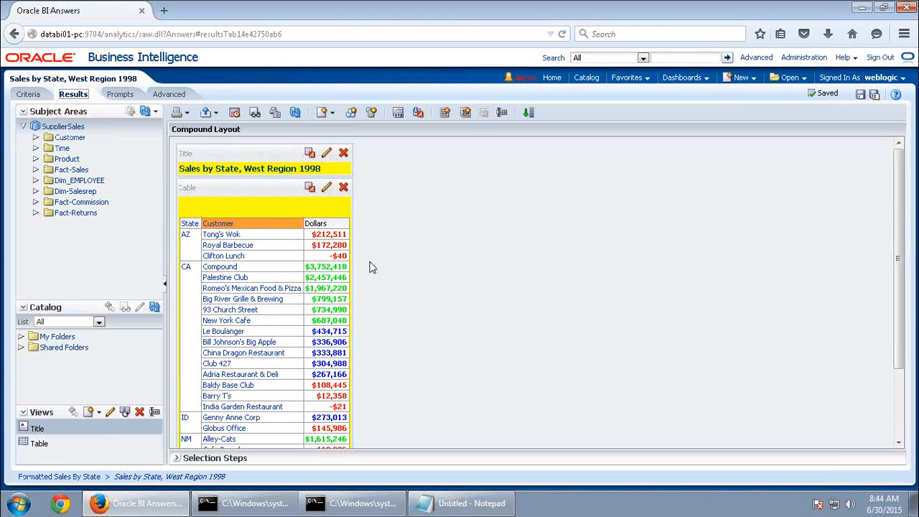
scroll(380, 287, "down", 3)
scroll(654, 369, "up", 3)
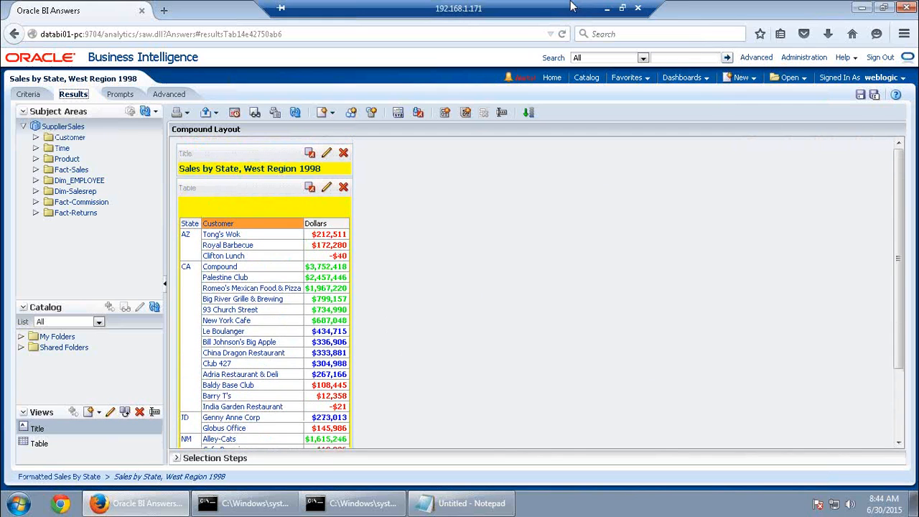
left_click(606, 9)
Read step 7 on filtering by current and previous month variables, then return to BI
scroll(359, 288, "down", 2)
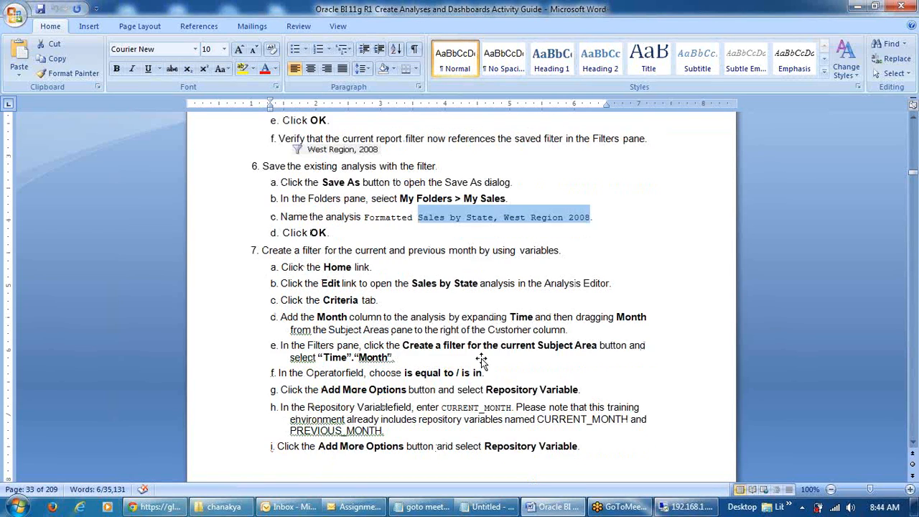
left_click_drag(302, 218, 517, 219)
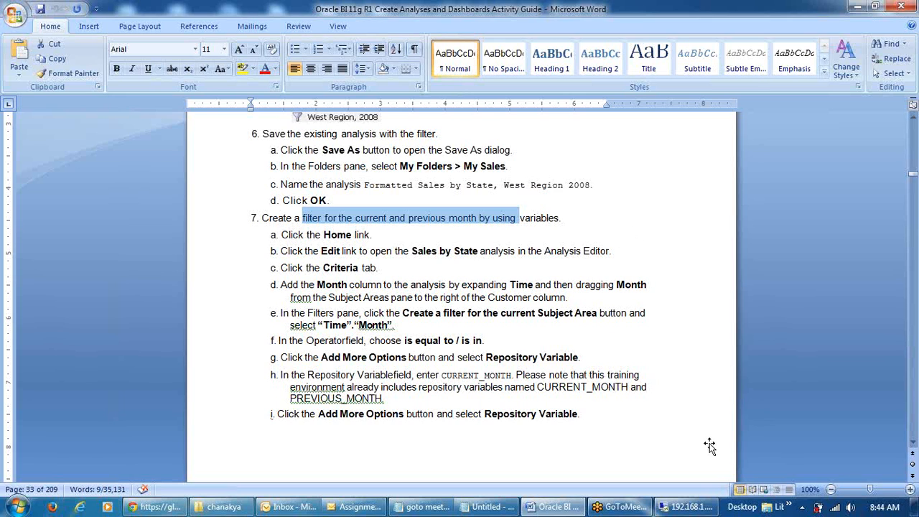
left_click(685, 507)
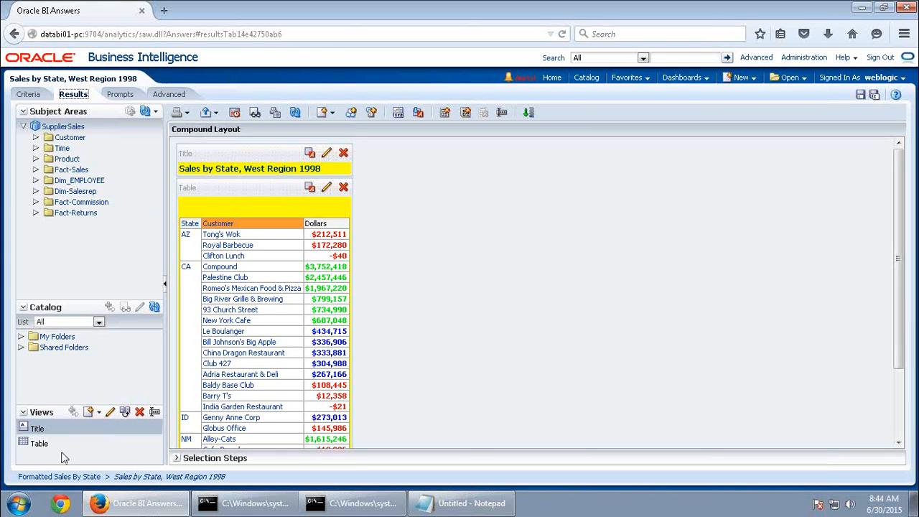
Launch the BI Administration Tool and open the repository online with the admin credentials
left_click(18, 504)
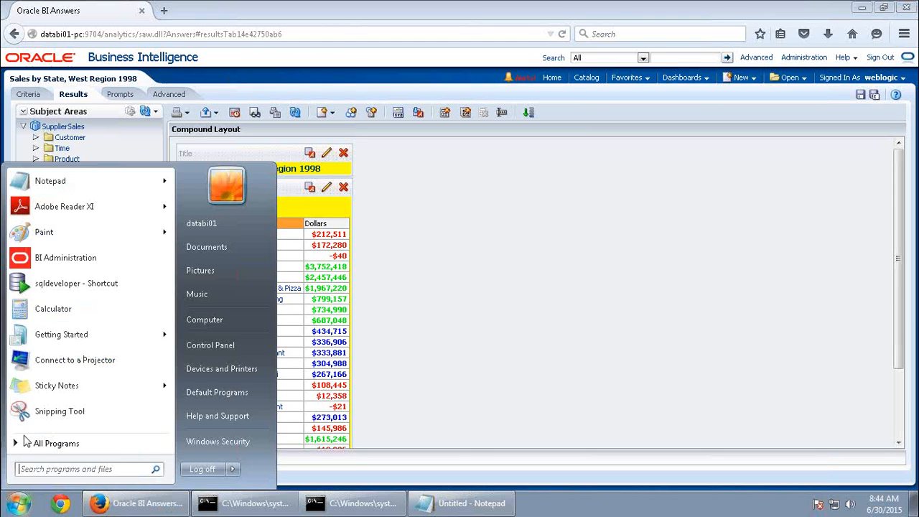
left_click(51, 263)
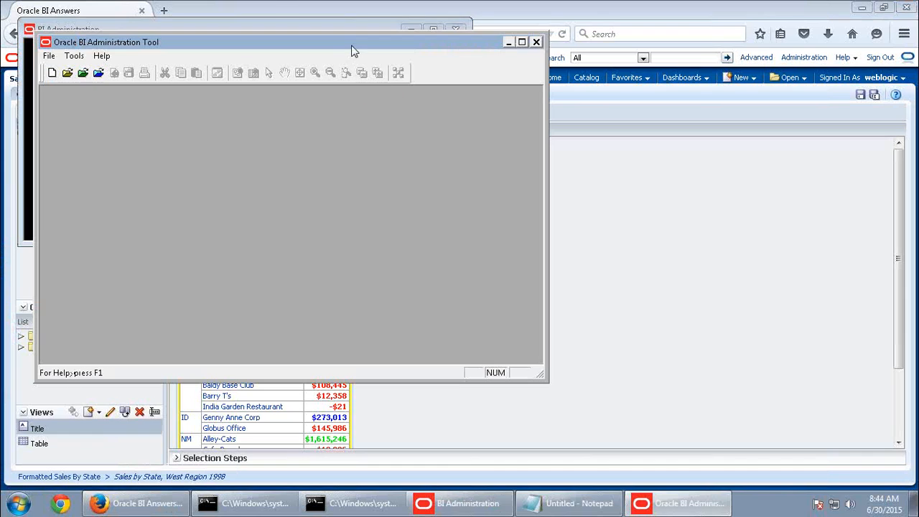
double_click(352, 45)
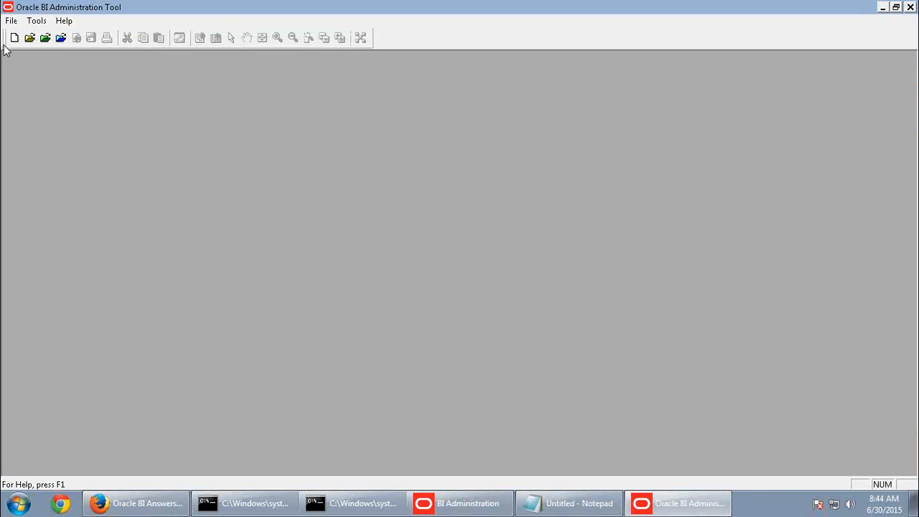
left_click(60, 39)
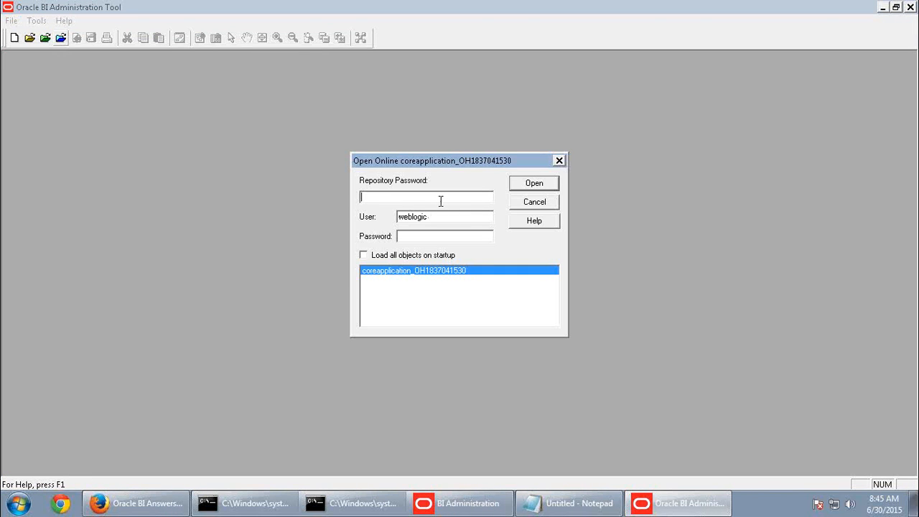
type("Admin123")
key("Tab")
key("Tab")
type("Admin123")
key("Return")
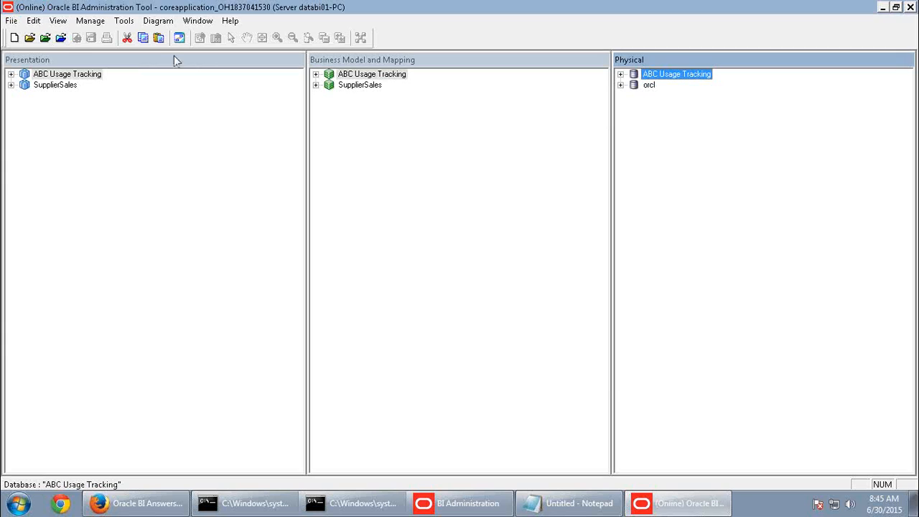
Browse repository variables in Variable Manager and open the CurrentPeriods initialization block
left_click(100, 22)
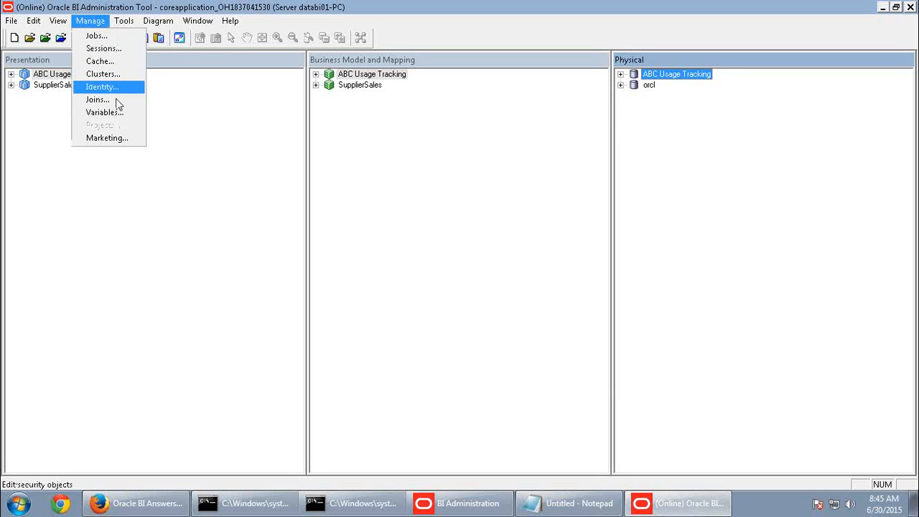
left_click(108, 114)
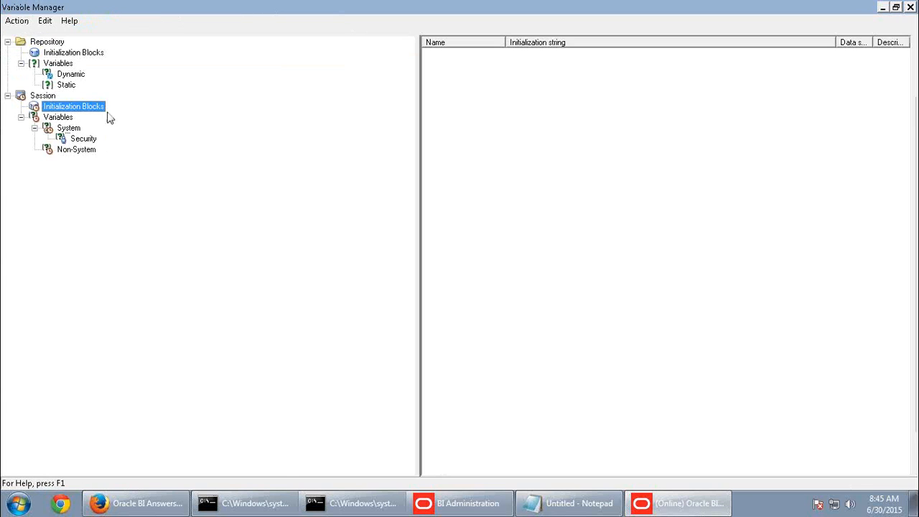
left_click(56, 41)
left_click(70, 74)
left_click(72, 54)
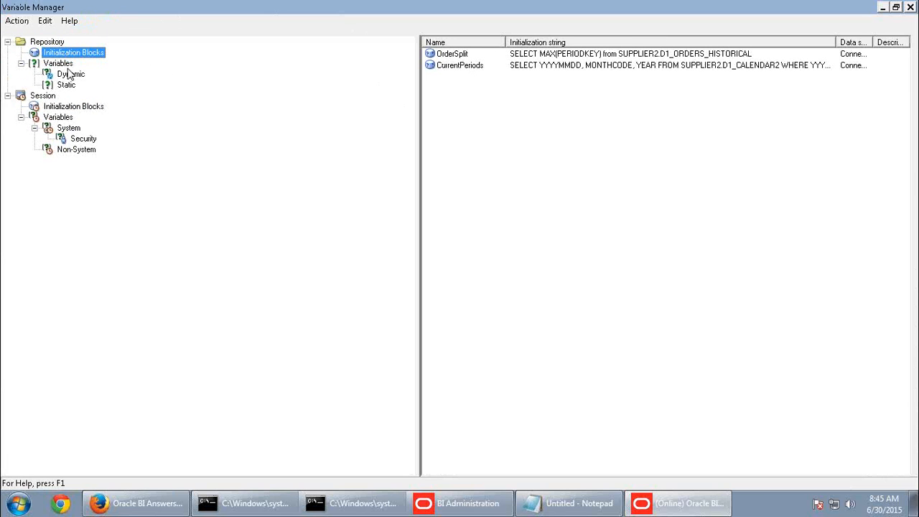
left_click(71, 74)
left_click(462, 76)
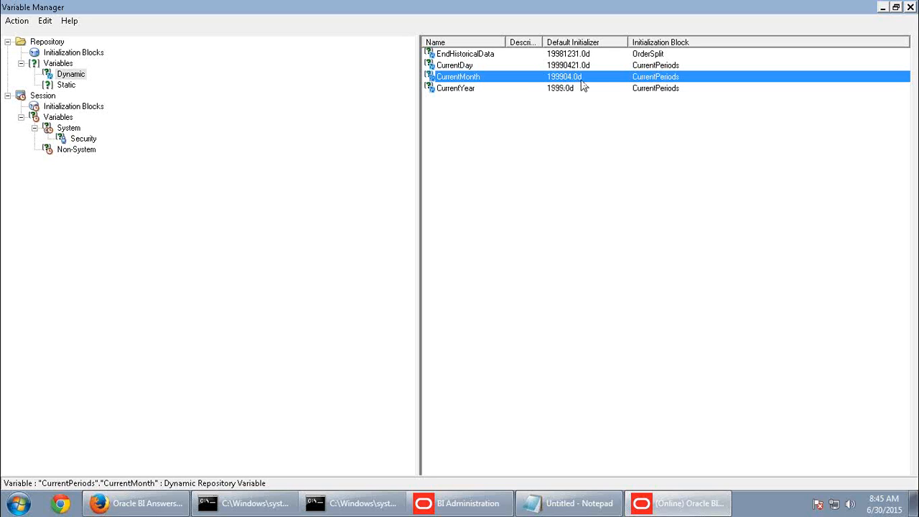
left_click(92, 56)
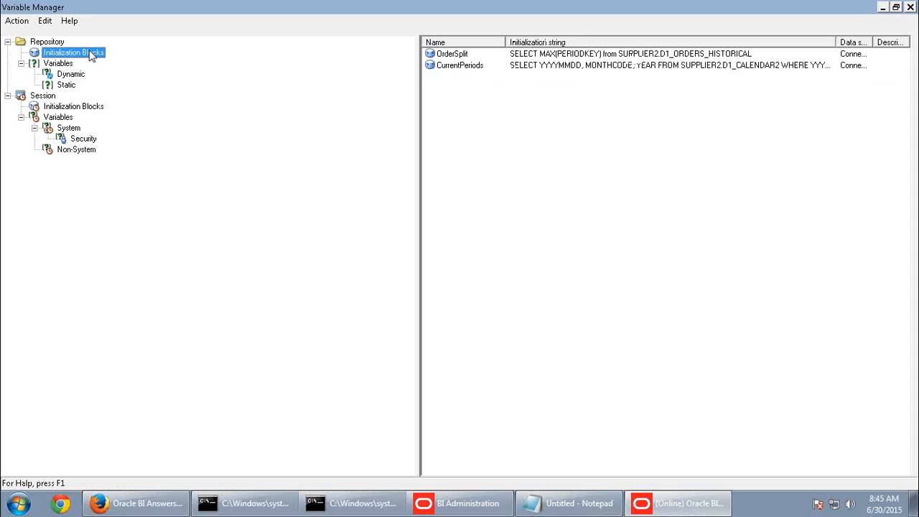
double_click(446, 66)
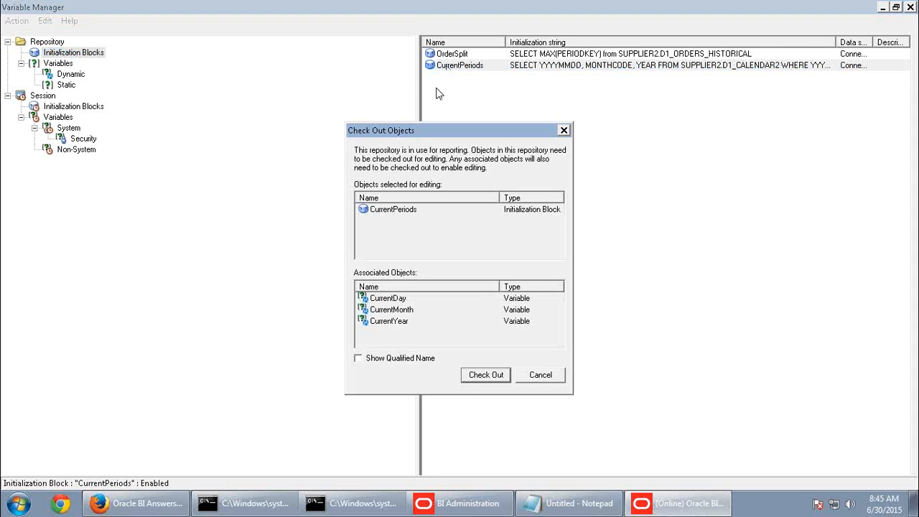
Check out CurrentPeriods and add ',MONTHCODE-1' to its data source SQL
left_click(480, 372)
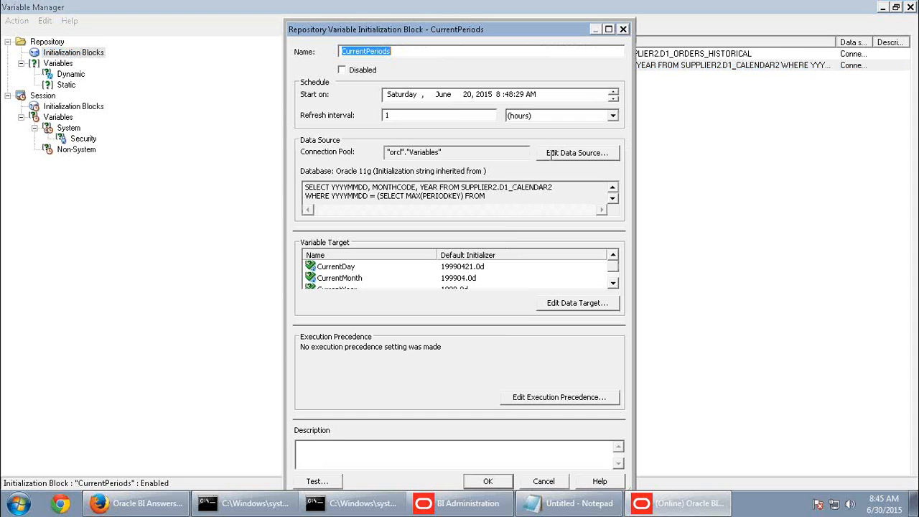
left_click(567, 153)
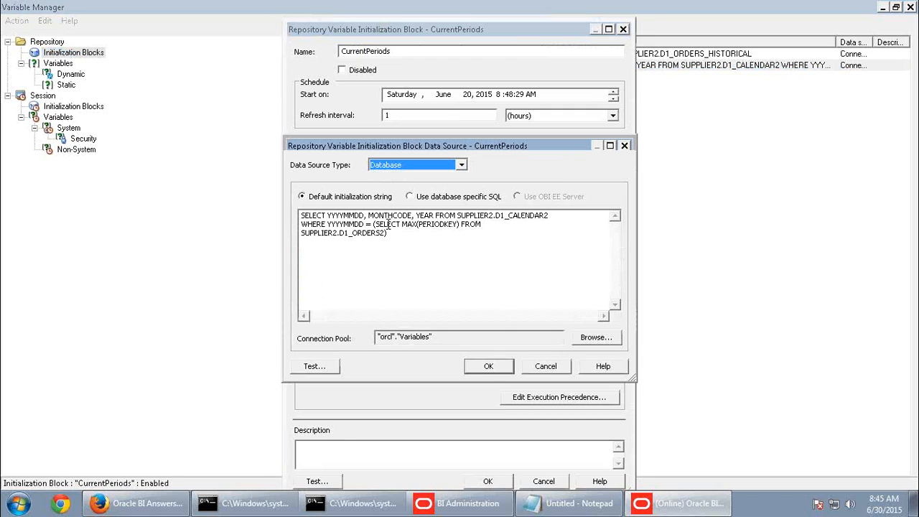
left_click_drag(369, 216, 414, 216)
key("ctrl+c")
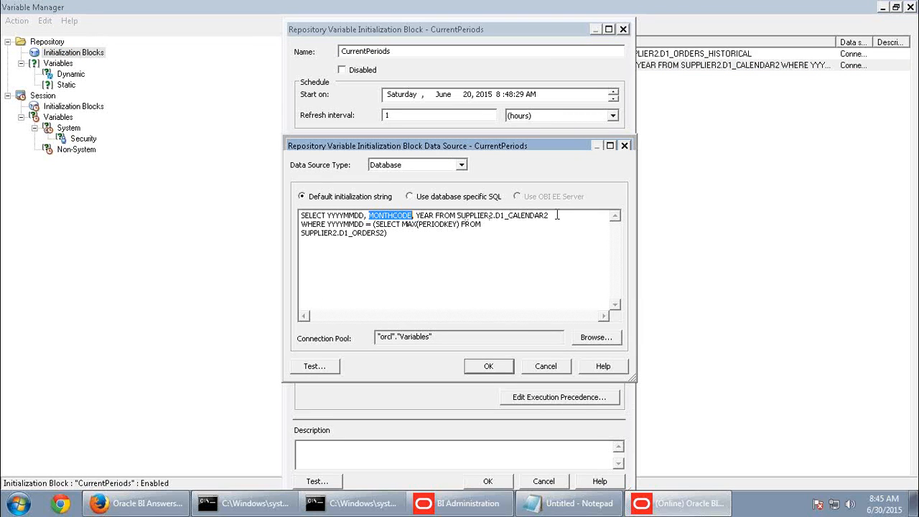
left_click(435, 215)
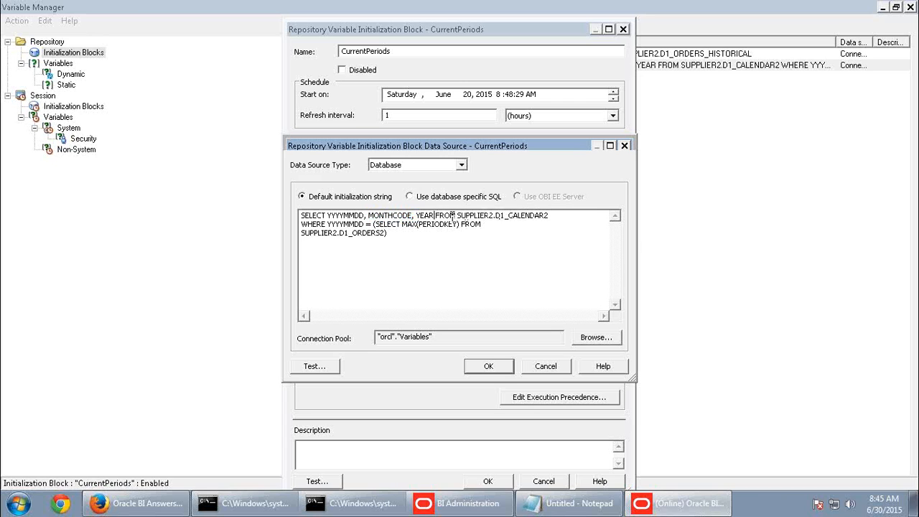
type(",")
key("ctrl+v")
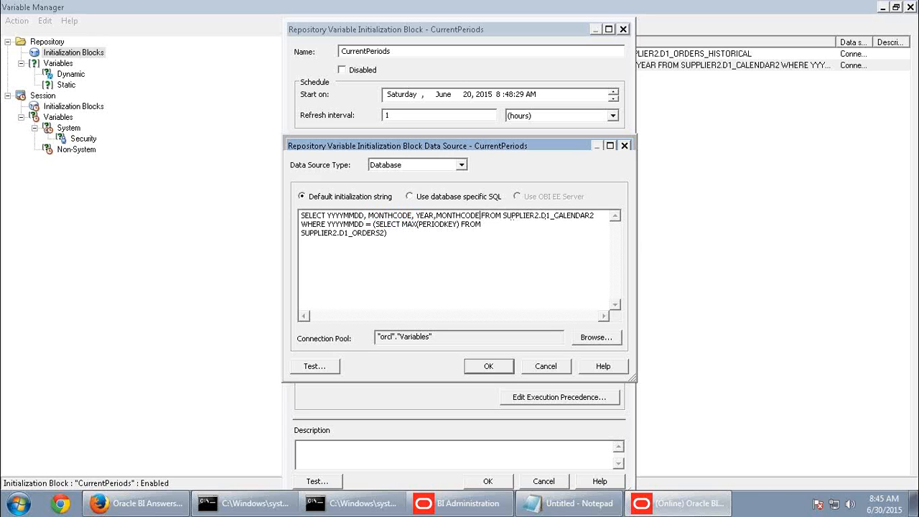
type("-1")
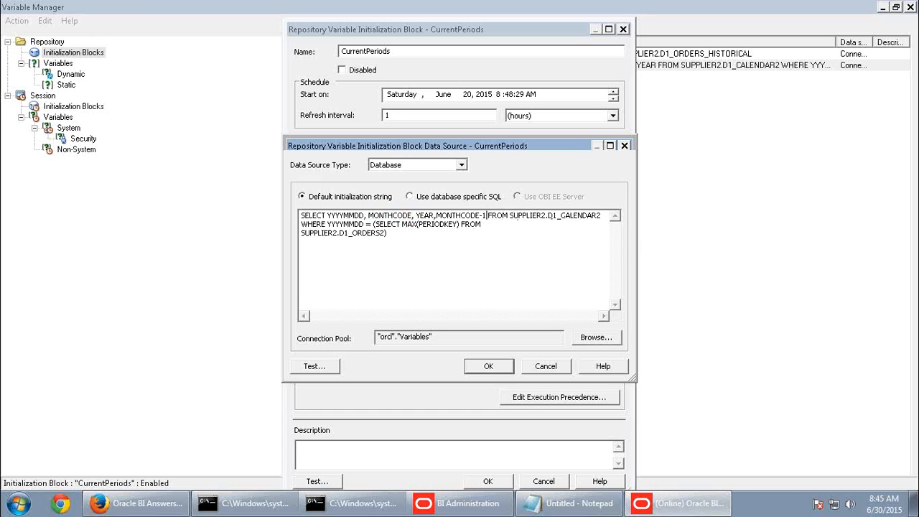
left_click(485, 367)
Add a new PreviousMonth target variable to the CurrentPeriods block
left_click(614, 285)
left_click(583, 304)
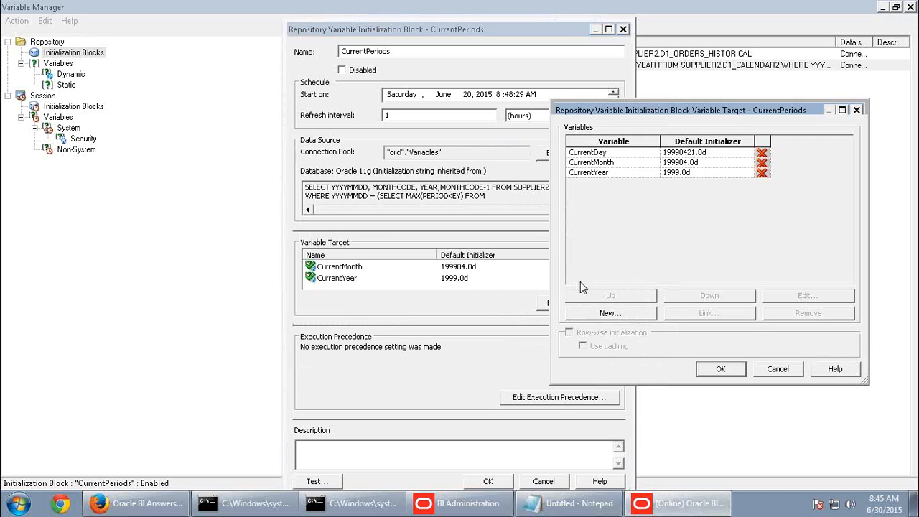
left_click(626, 313)
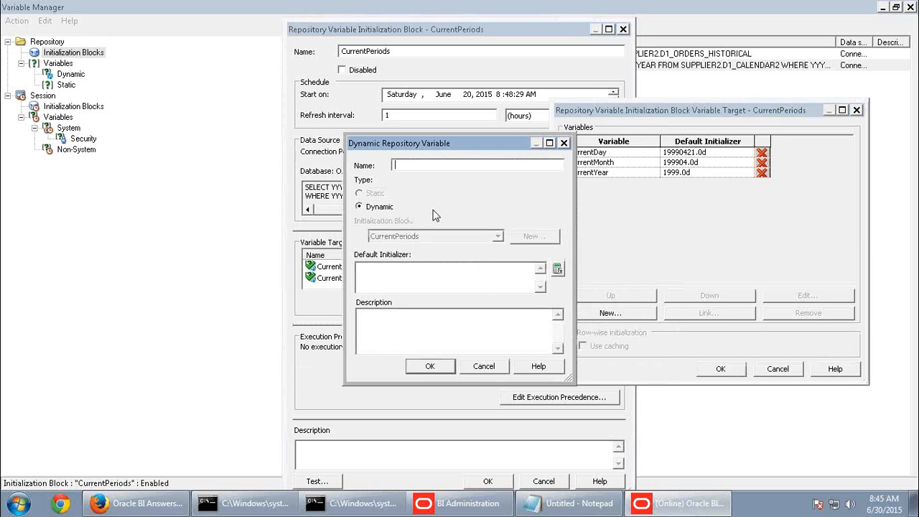
type("PreviousMonth")
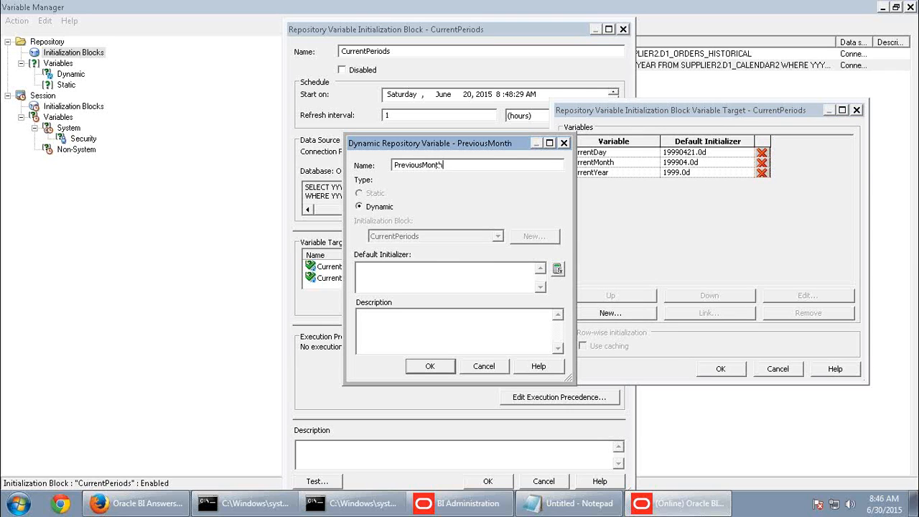
left_click(430, 366)
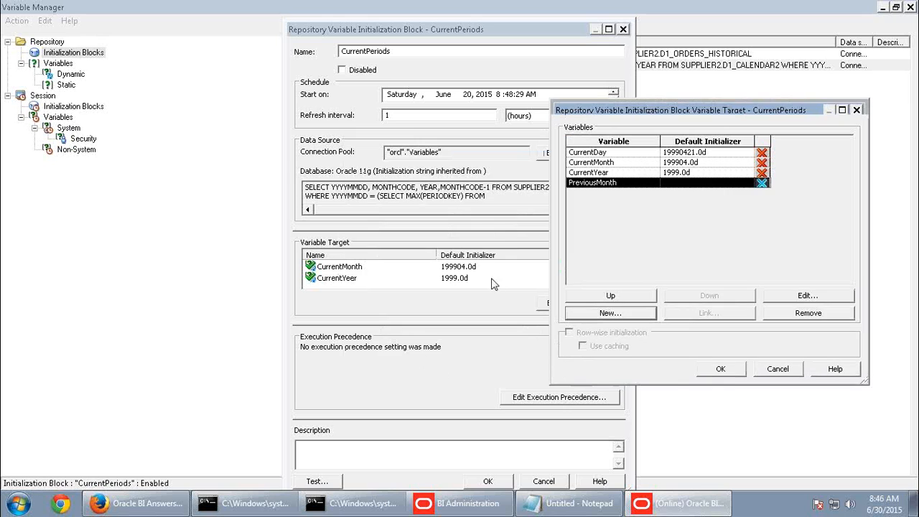
left_click(722, 370)
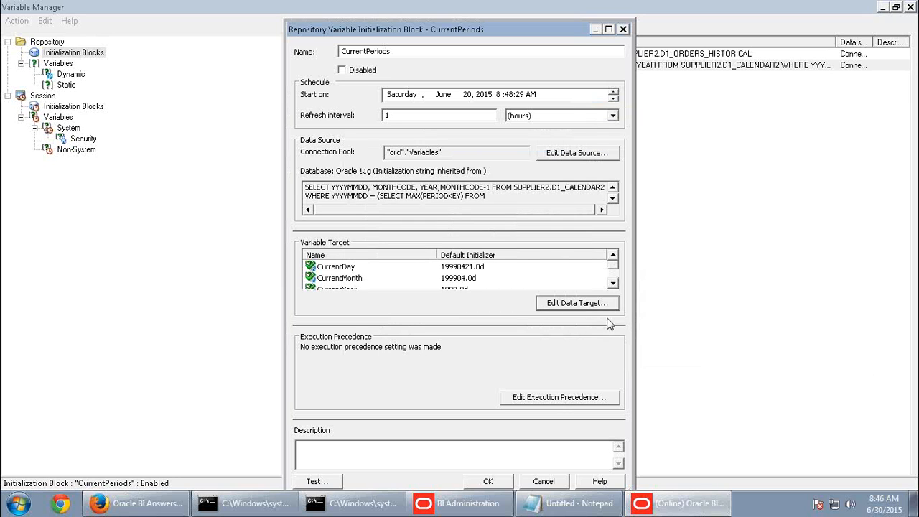
Save the block, close Variable Manager, and check in changes after the consistency check
left_click(613, 283)
left_click(488, 481)
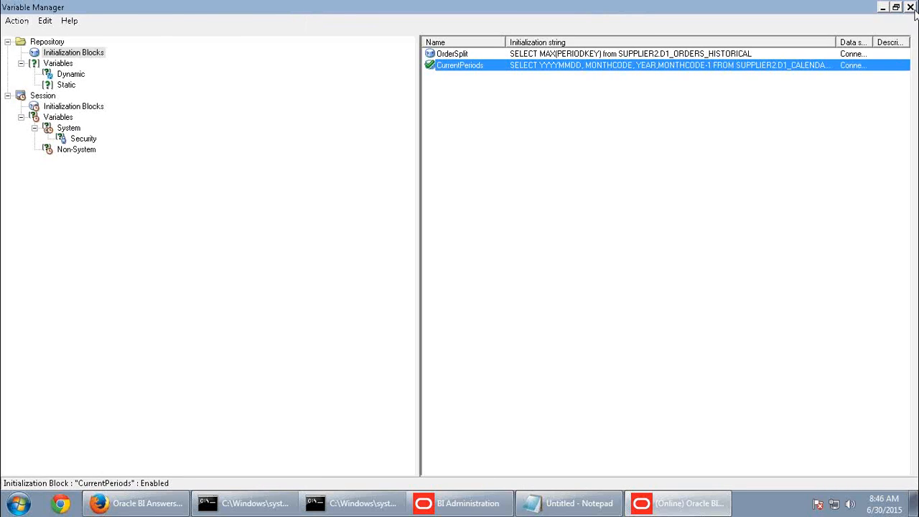
left_click(911, 8)
left_click(76, 38)
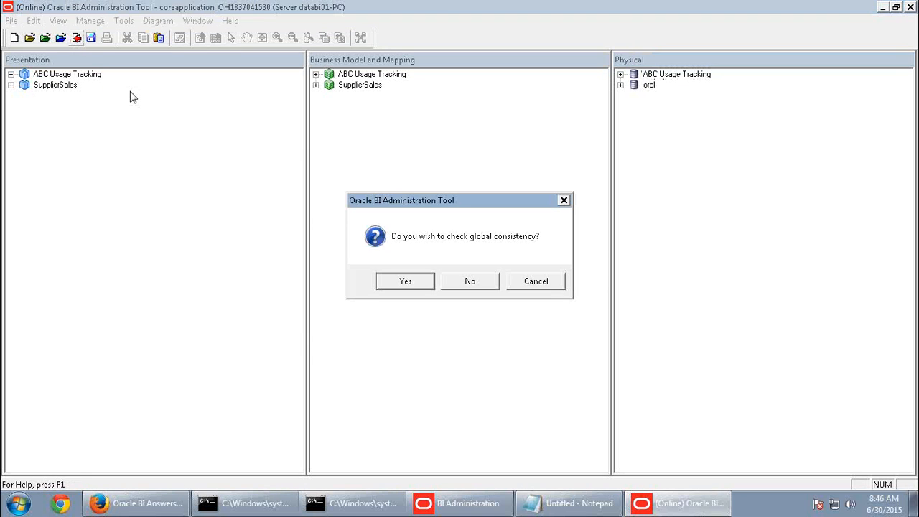
left_click(403, 285)
left_click(586, 282)
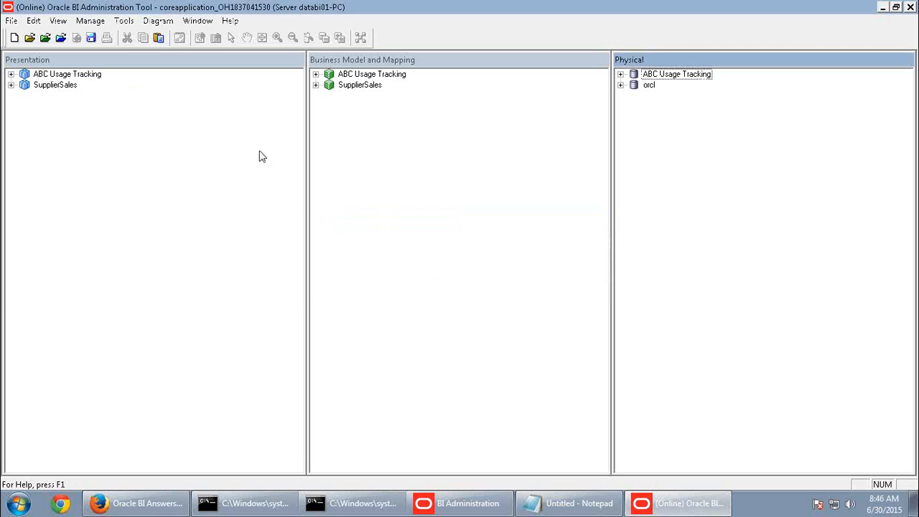
left_click(130, 506)
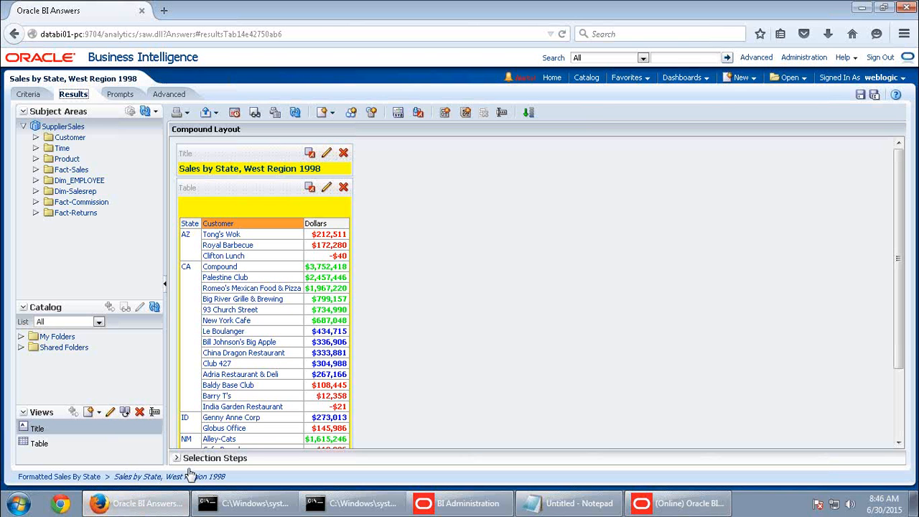
mouse_move(670, 5)
left_click(607, 9)
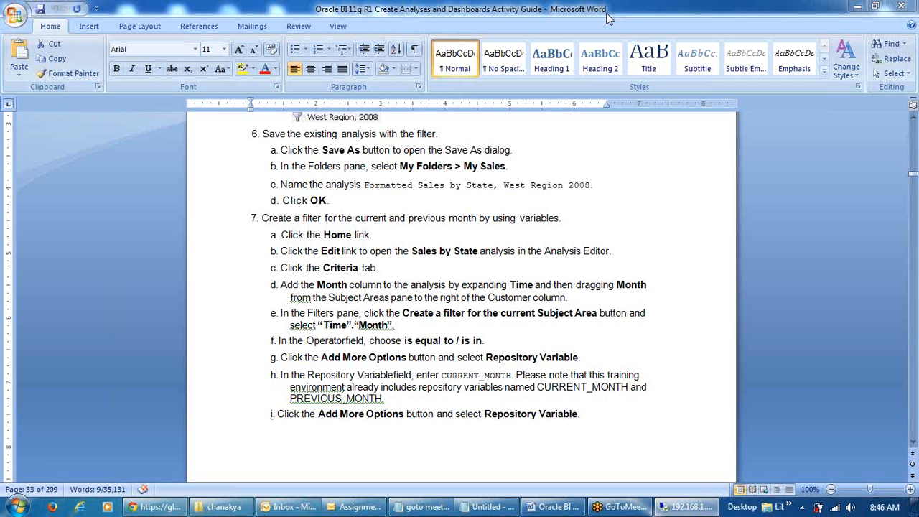
scroll(571, 351, "down", 1)
scroll(571, 352, "down", 10)
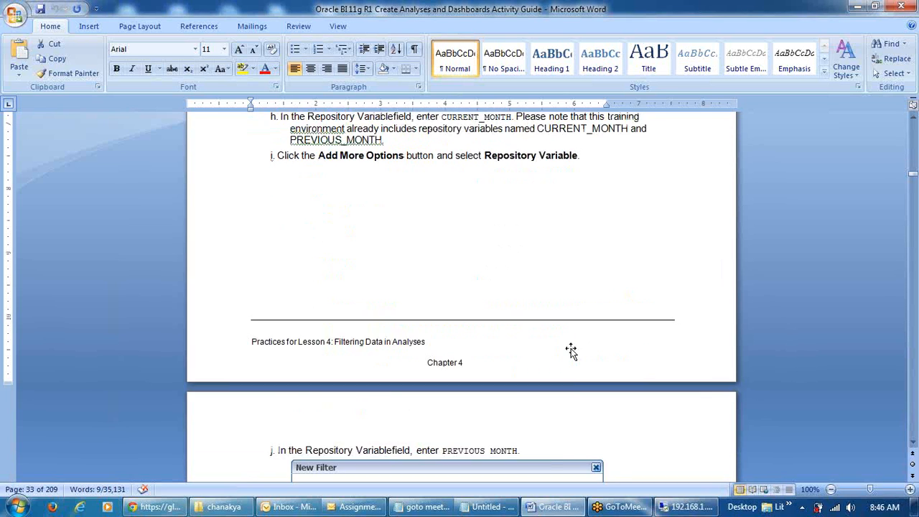
scroll(573, 352, "up", 4)
scroll(573, 352, "up", 7)
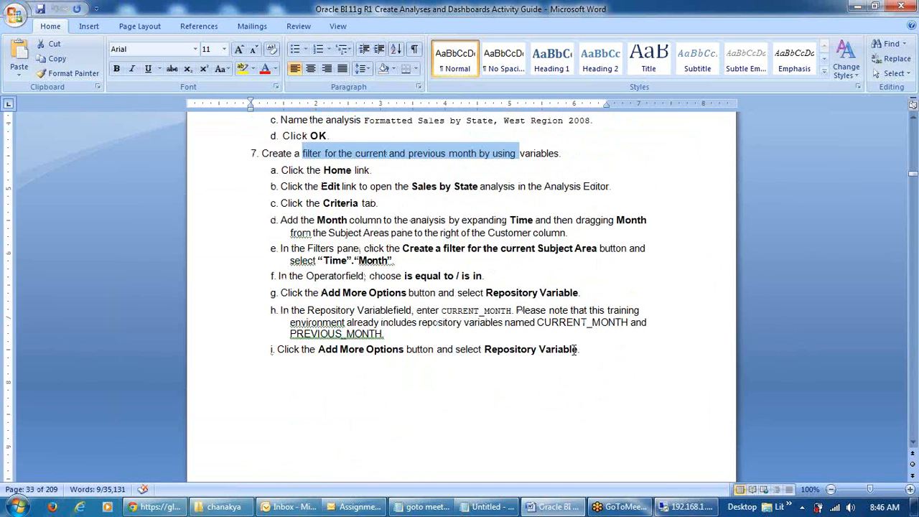
scroll(577, 350, "down", 15)
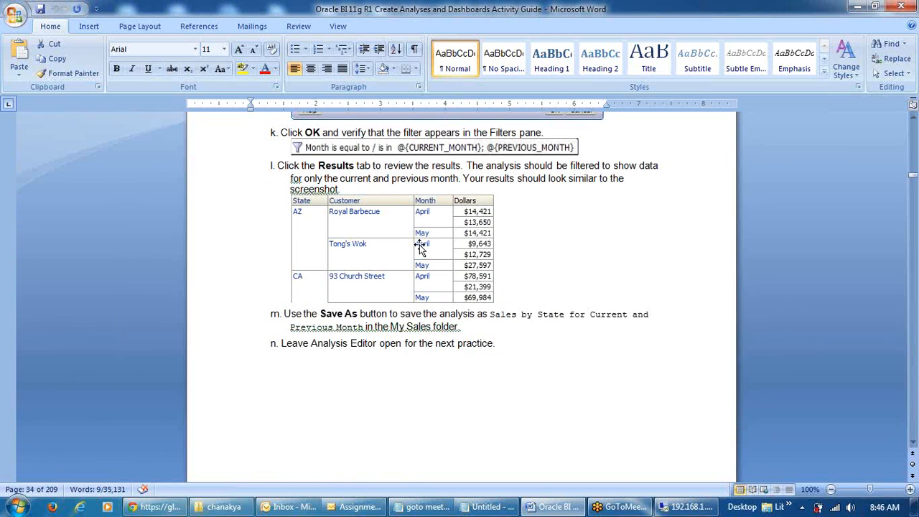
left_click(691, 509)
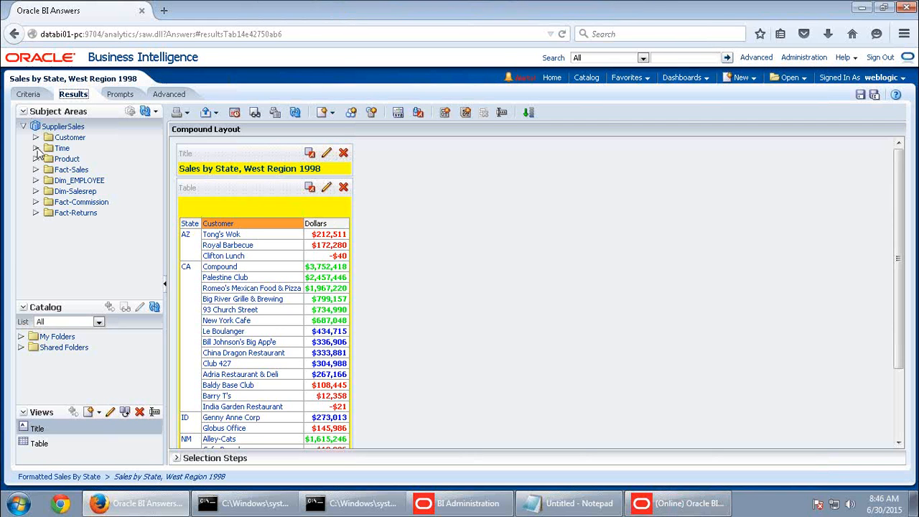
Add the Month column right after Customer in the criteria and show the results
left_click(29, 94)
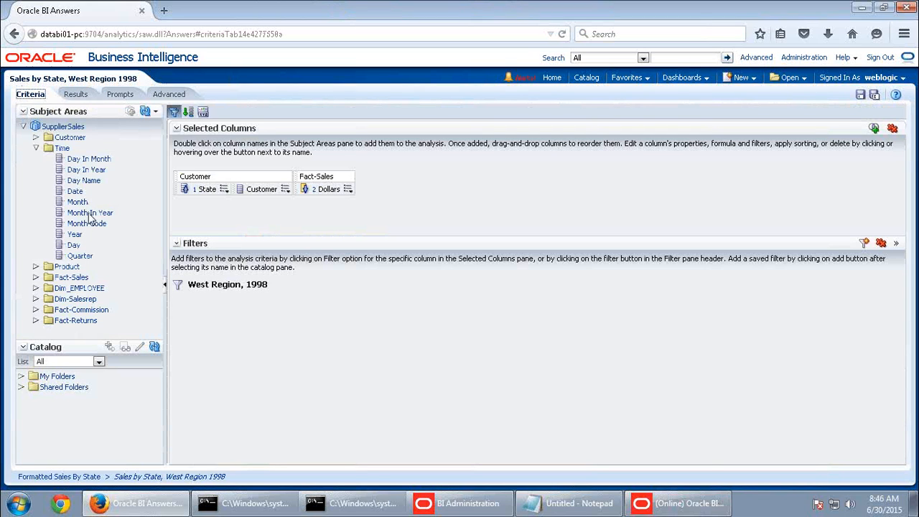
double_click(80, 202)
left_click_drag(379, 191, 316, 189)
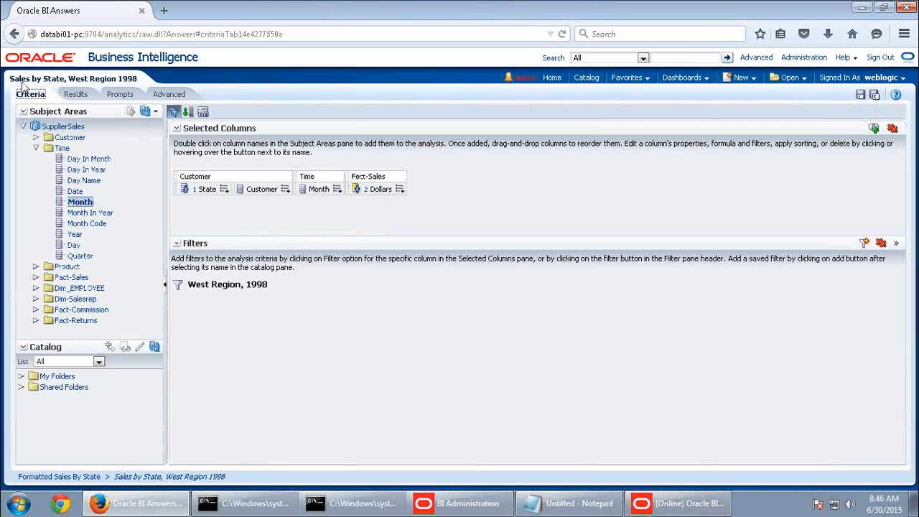
left_click(76, 95)
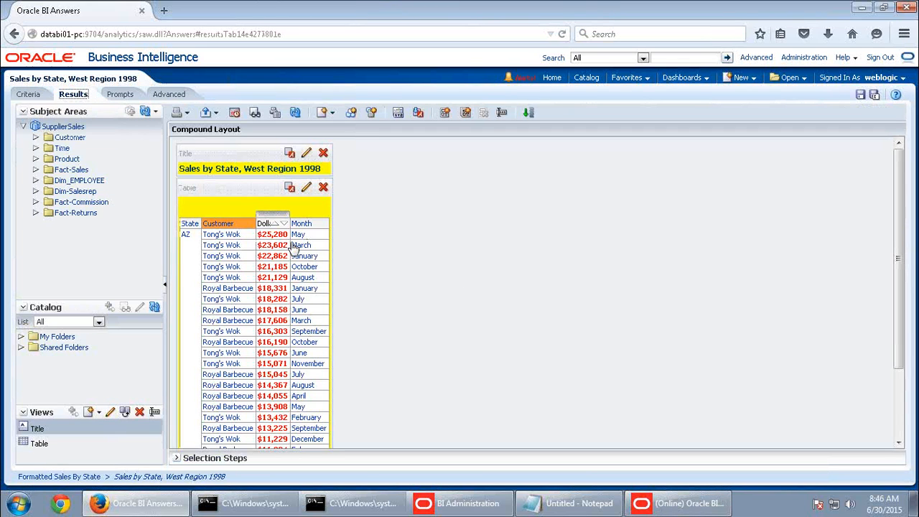
Move Month before Dollars in the table view's Columns and Measures layout
left_click(305, 187)
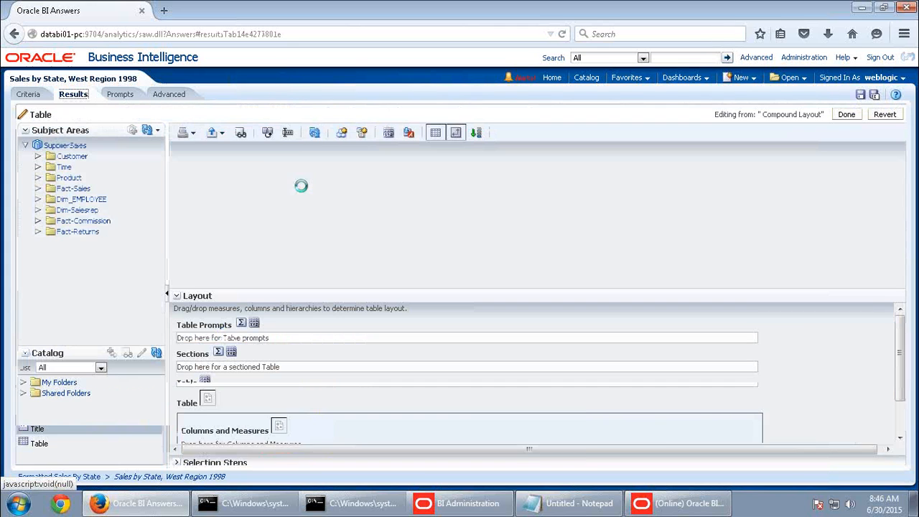
scroll(423, 420, "down", 1)
left_click_drag(375, 406, 319, 392)
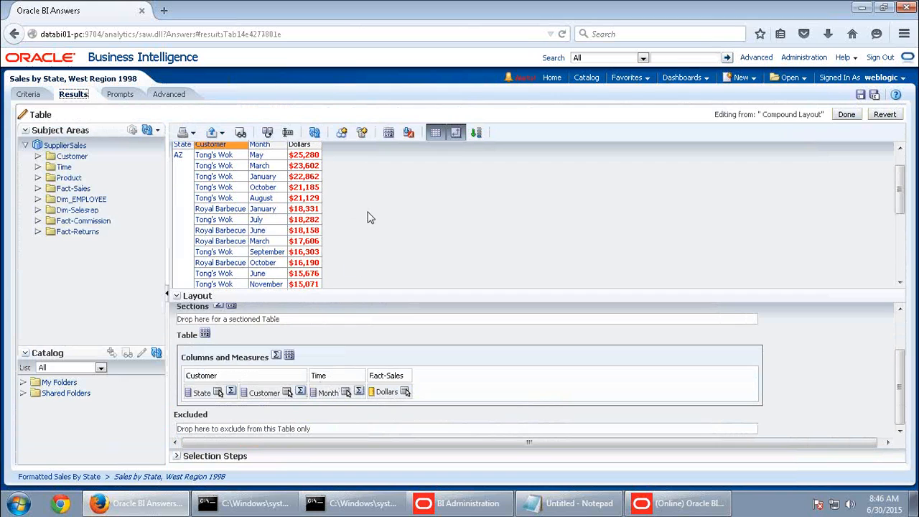
scroll(368, 217, "up", 1)
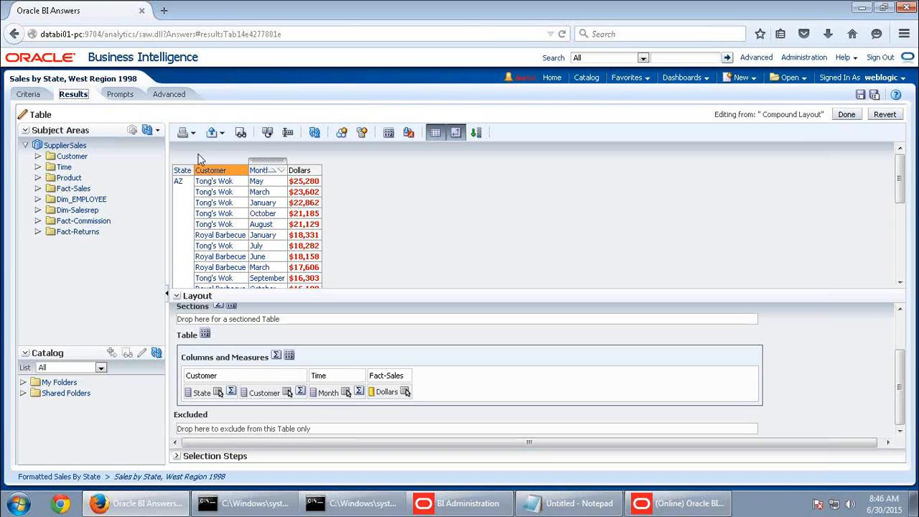
left_click(29, 94)
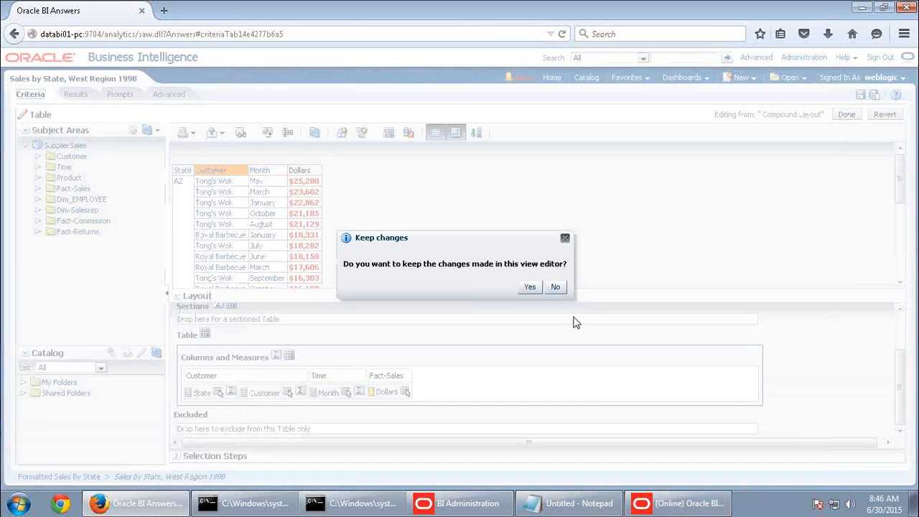
Replace the West Region, 1998 filter with a Month Code 'is between' filter
left_click(530, 287)
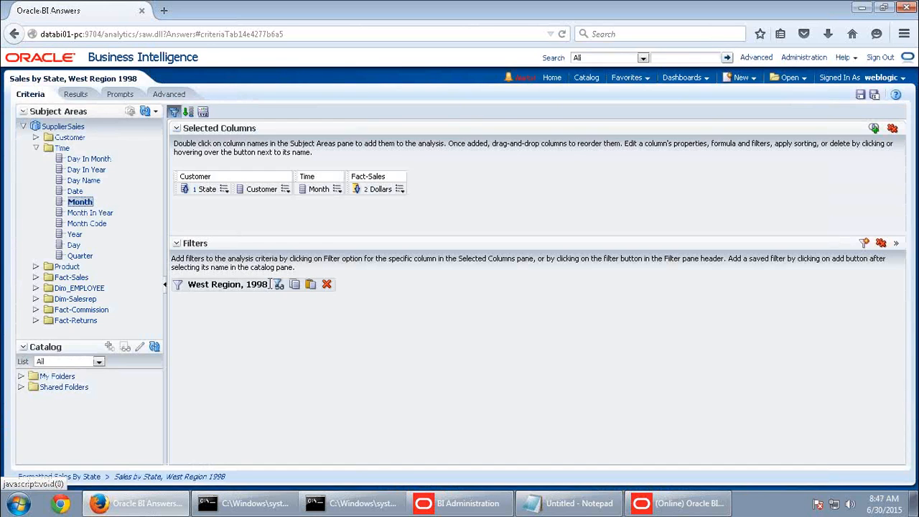
left_click(326, 284)
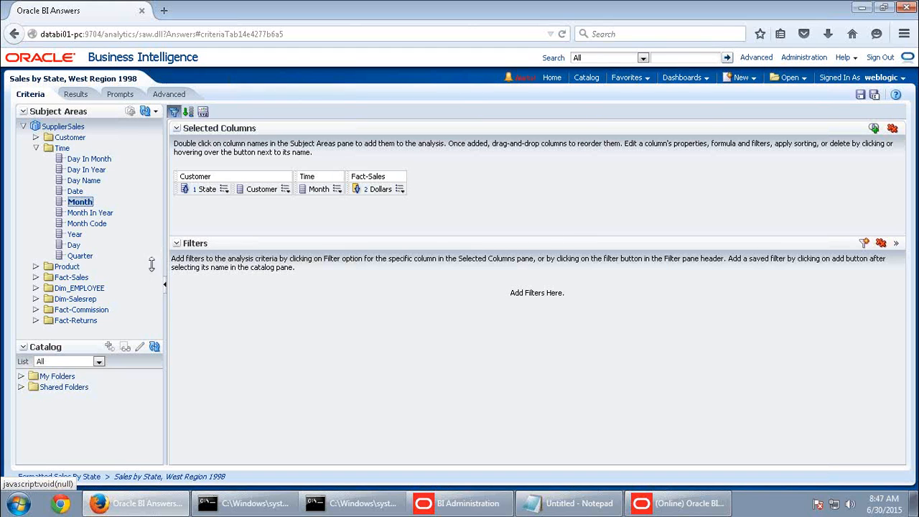
left_click_drag(95, 230, 452, 251)
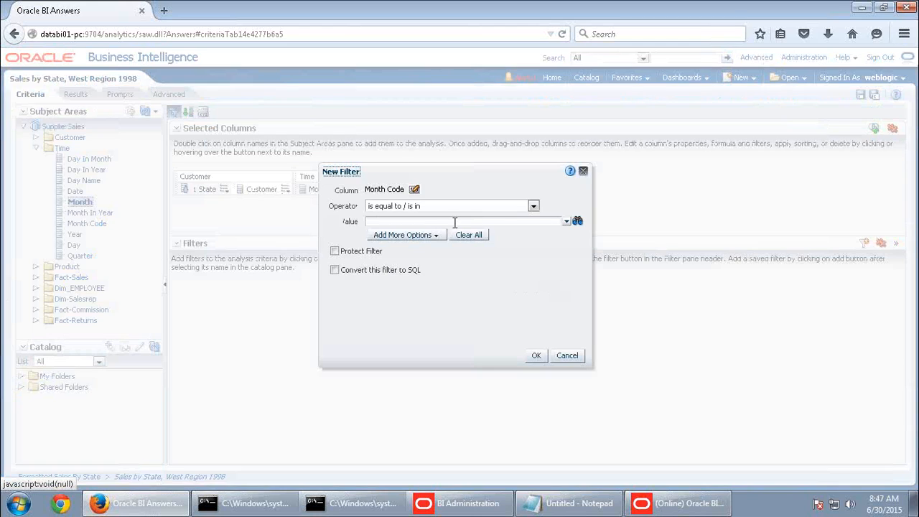
left_click(420, 237)
left_click(424, 281)
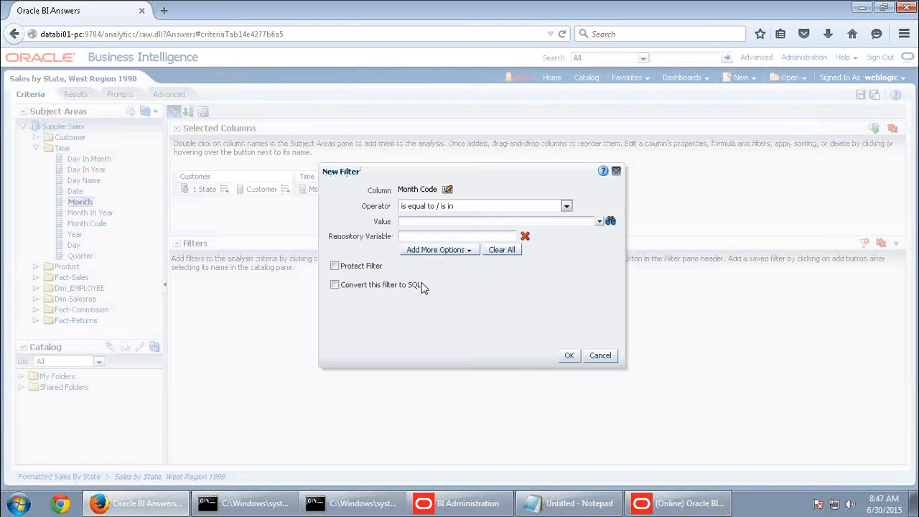
left_click(435, 236)
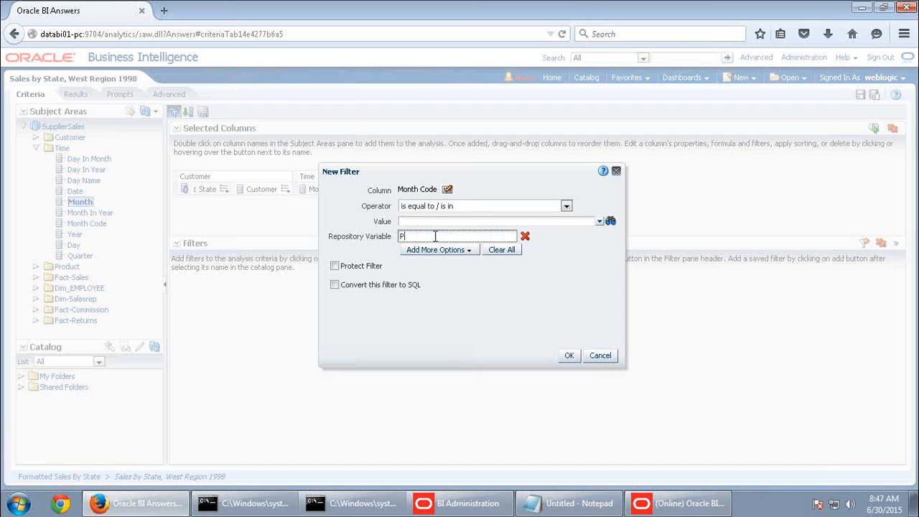
left_click(473, 210)
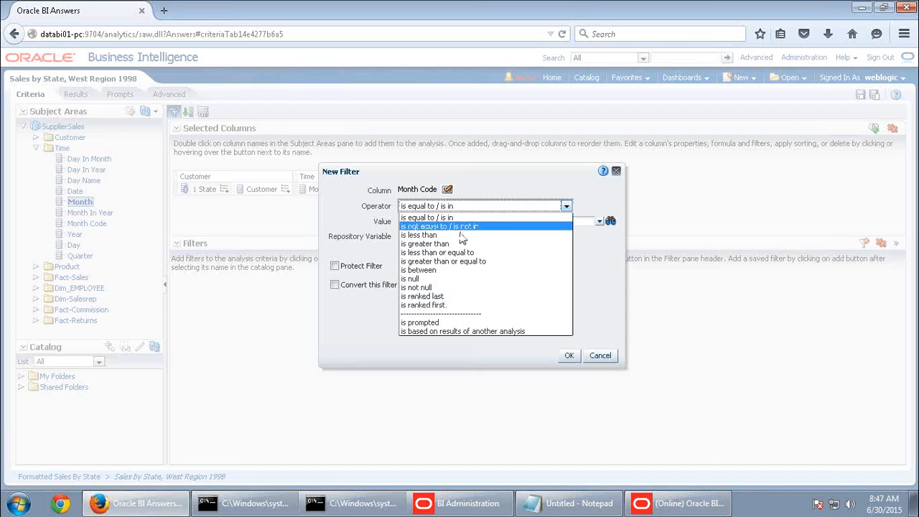
left_click(435, 271)
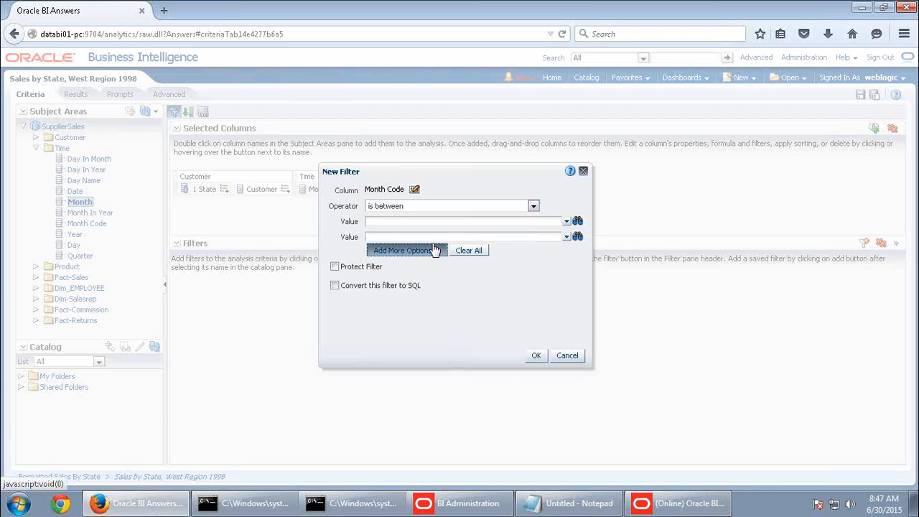
Set the range bounds to repository variables PreviousMonth and CurrentMonth and confirm
left_click(435, 250)
left_click(429, 296)
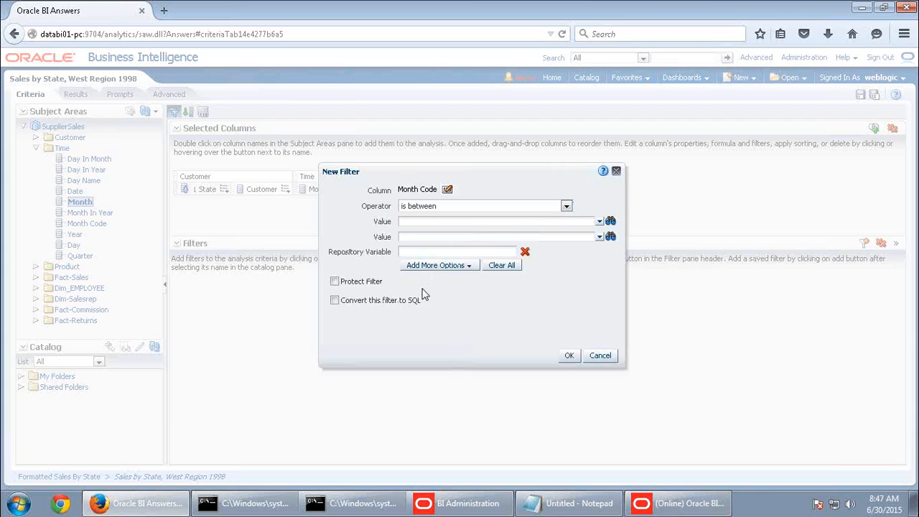
left_click(426, 254)
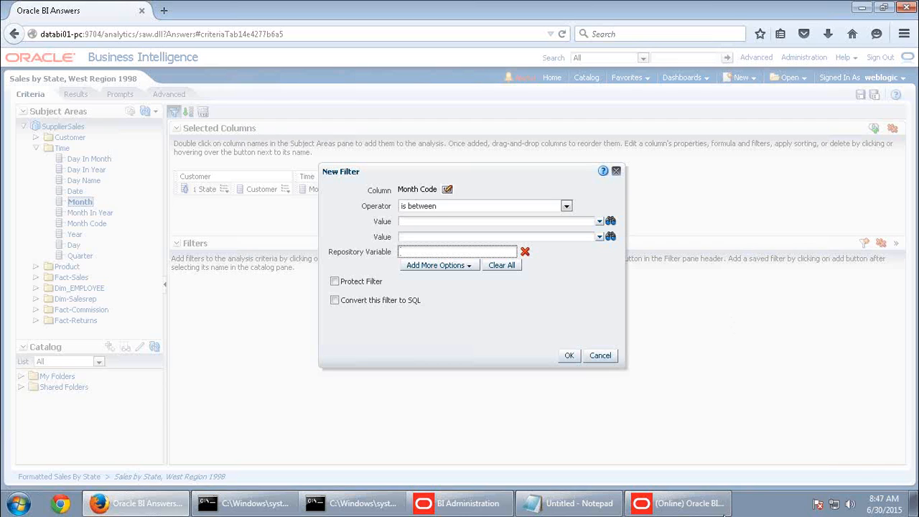
mouse_move(681, 507)
type("Current")
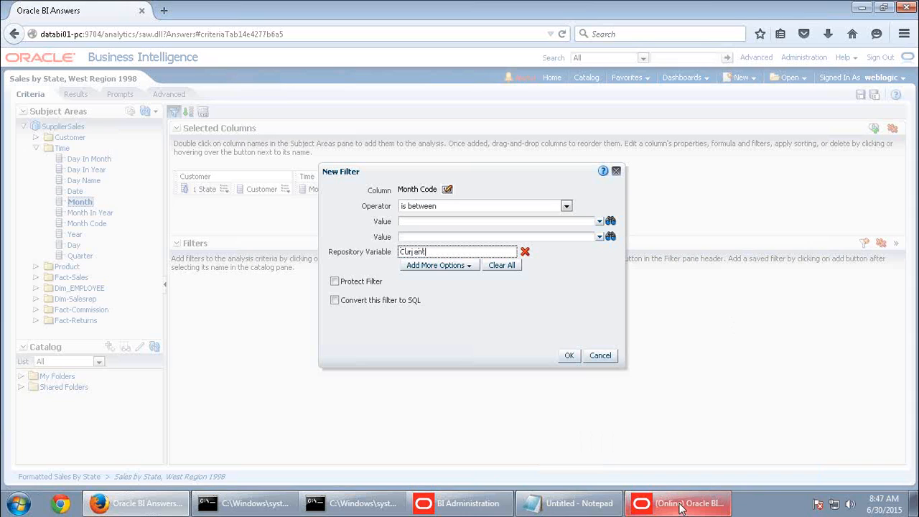
key("BackSpace")
key("BackSpace")
key("BackSpace")
key("BackSpace")
key("BackSpace")
key("BackSpace")
key("BackSpace")
left_click(569, 356)
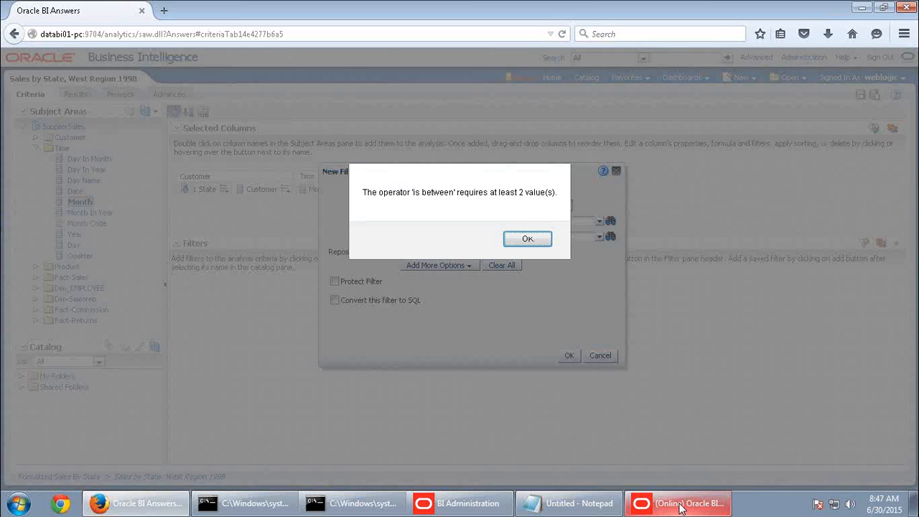
left_click(472, 267)
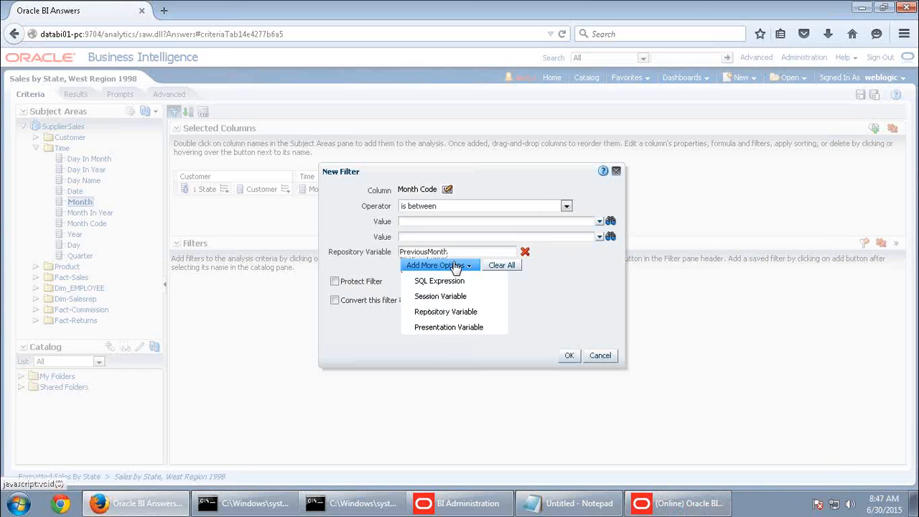
left_click(459, 309)
left_click(451, 266)
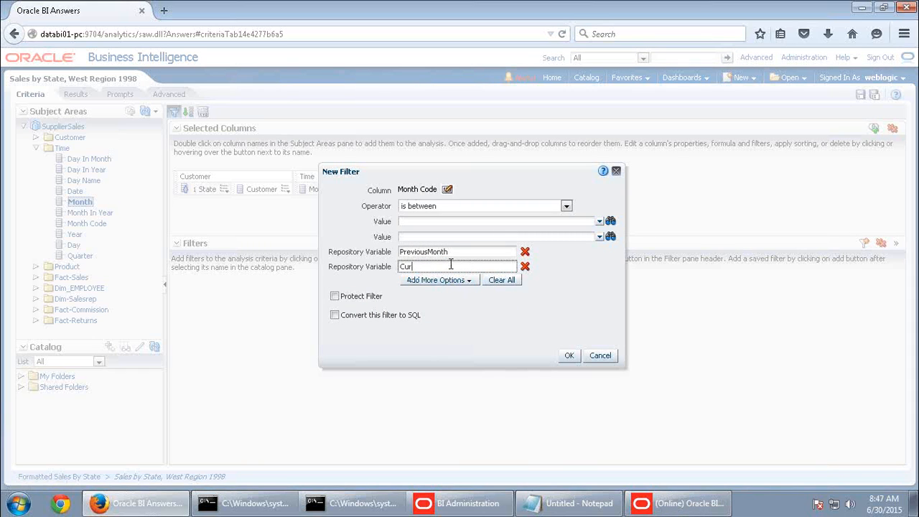
left_click(569, 355)
Show the results, now only March and April, led by CA's Compound at $358,082
mouse_move(257, 289)
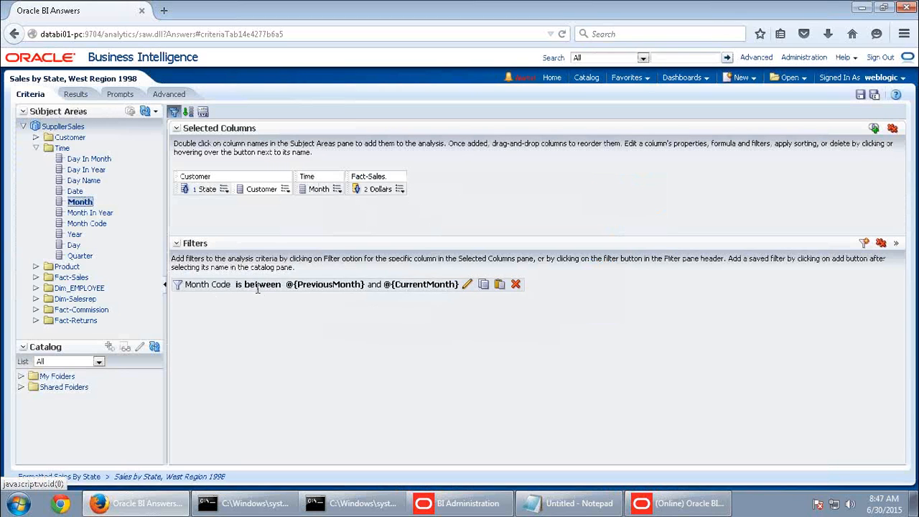
left_click(75, 94)
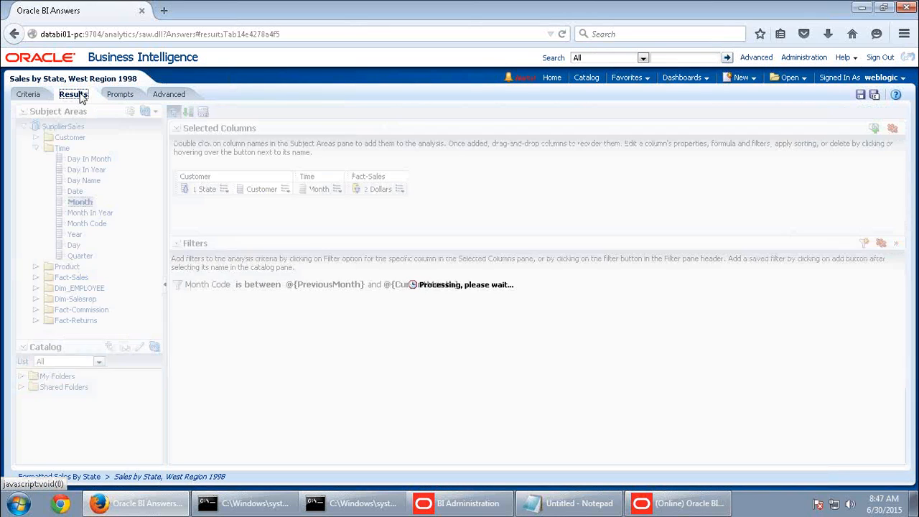
mouse_move(320, 248)
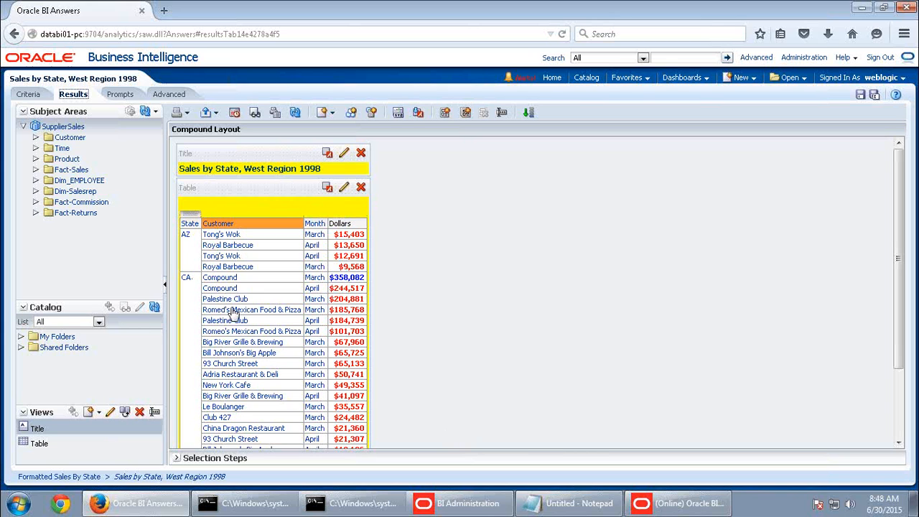
Sort the Customer column in ascending order on the criteria
left_click(28, 95)
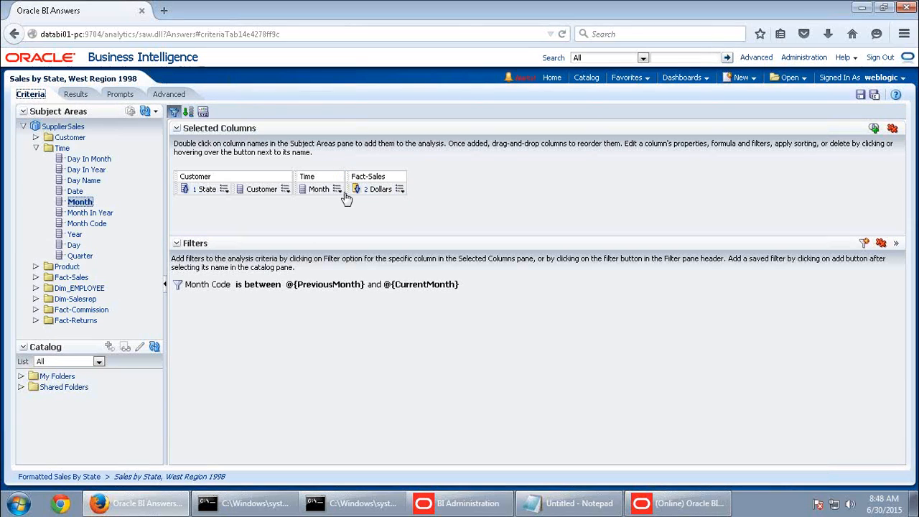
left_click(288, 192)
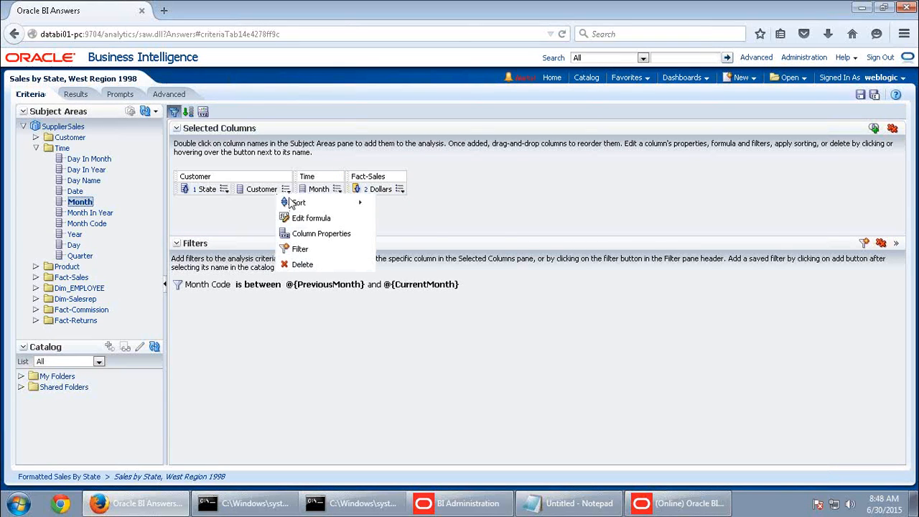
mouse_move(290, 204)
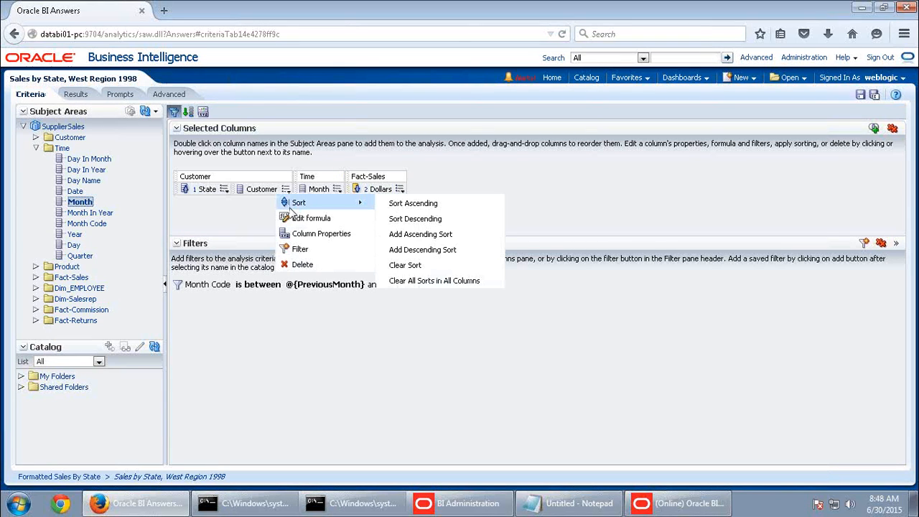
left_click(413, 203)
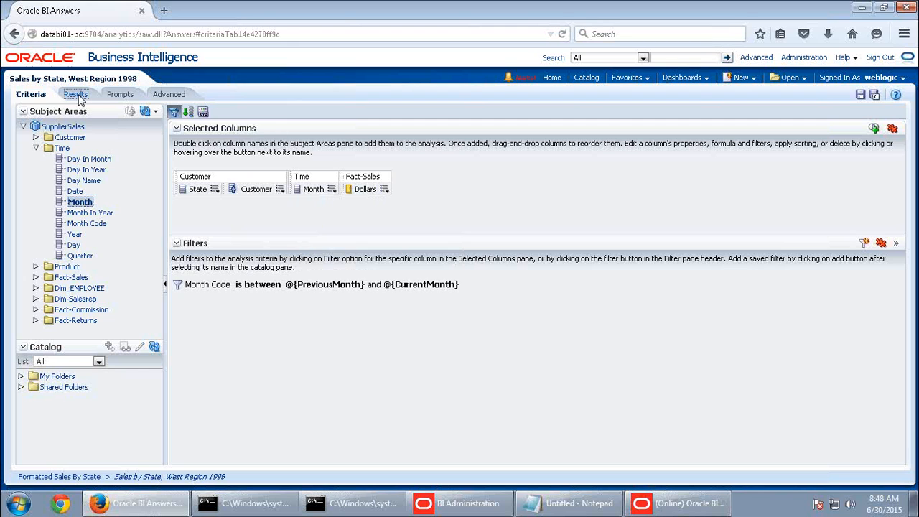
Review the customer-sorted results, then go back to the criteria
left_click(75, 94)
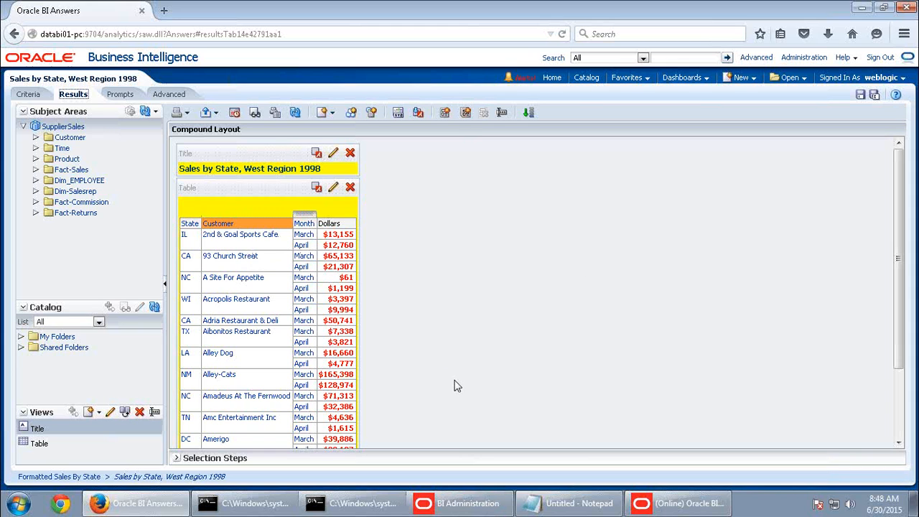
scroll(455, 384, "down", 3)
scroll(445, 407, "up", 3)
left_click(29, 94)
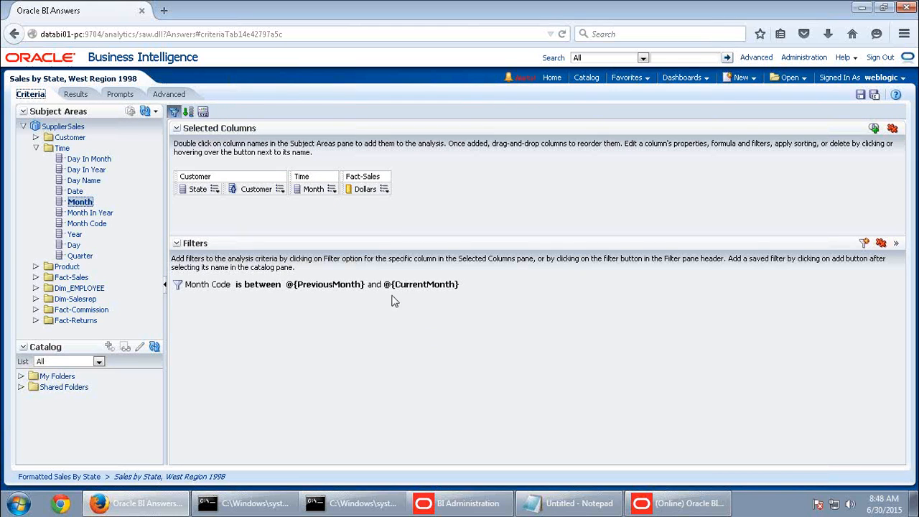
mouse_move(334, 289)
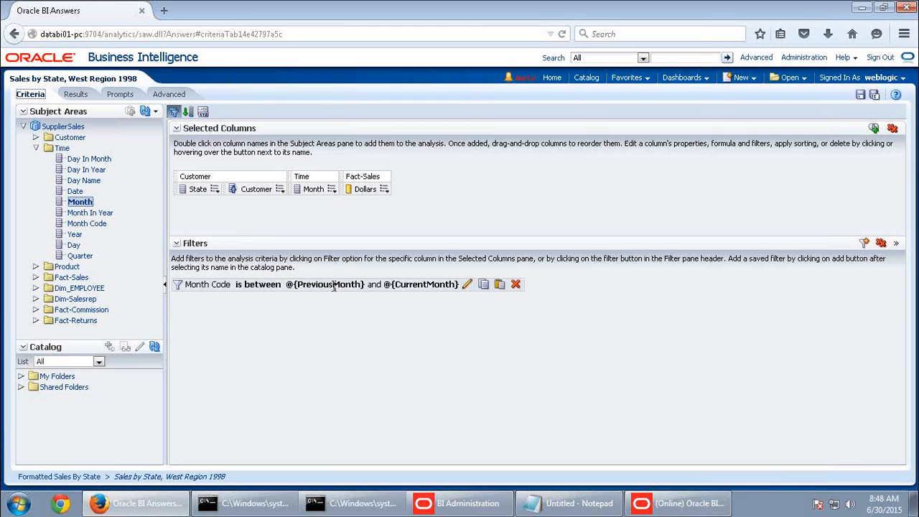
mouse_move(647, 4)
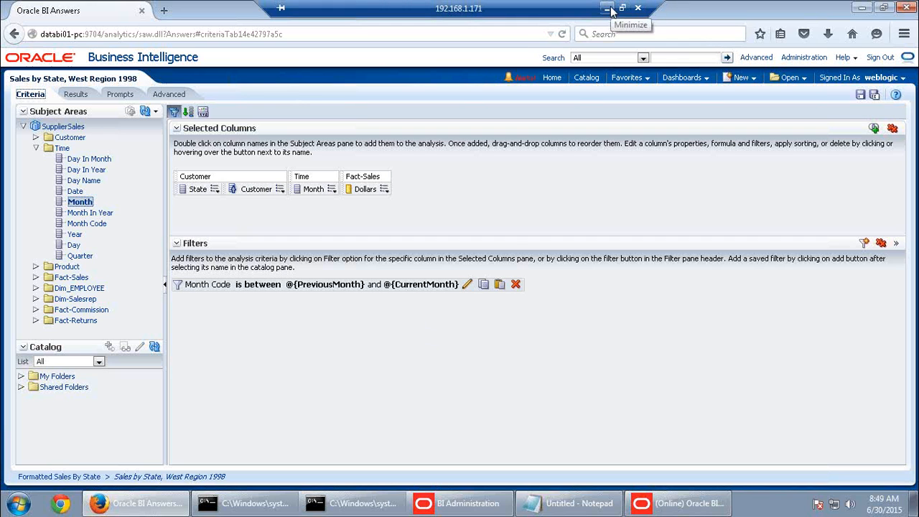
Read Practice 4-2 on adding a Filter by Region inline prompt, then return to BI Answers
left_click(609, 9)
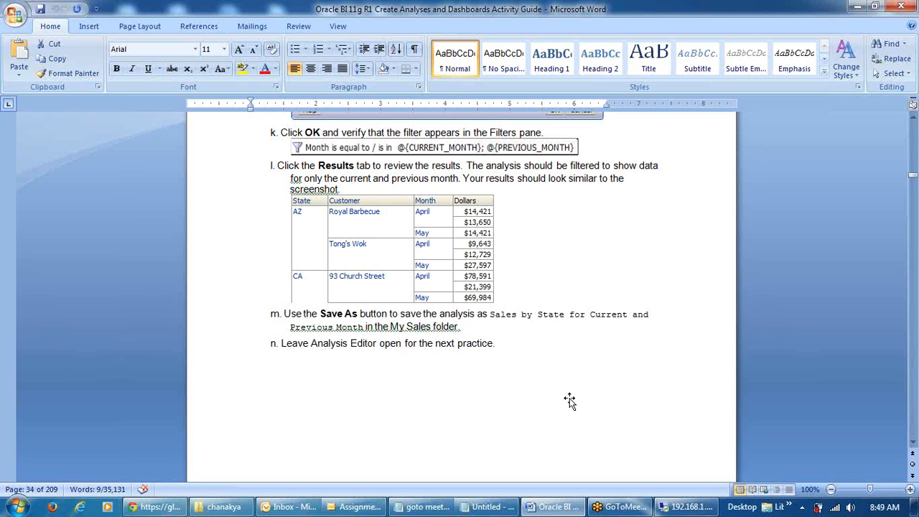
scroll(569, 401, "down", 3)
scroll(570, 401, "down", 8)
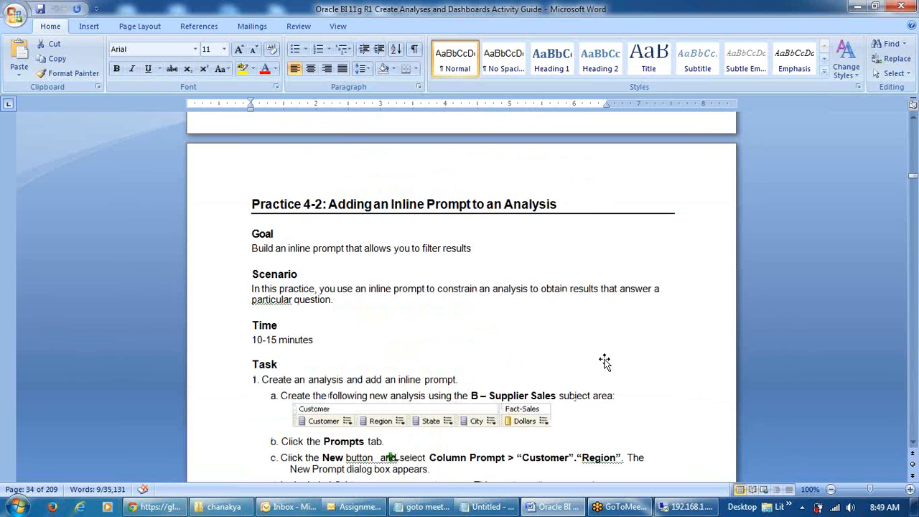
scroll(605, 363, "down", 5)
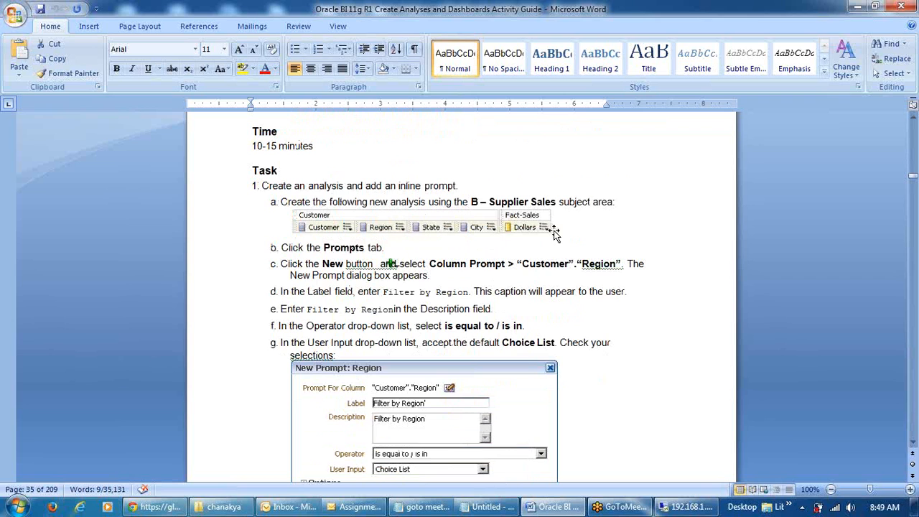
scroll(520, 406, "down", 1)
scroll(567, 427, "down", 1)
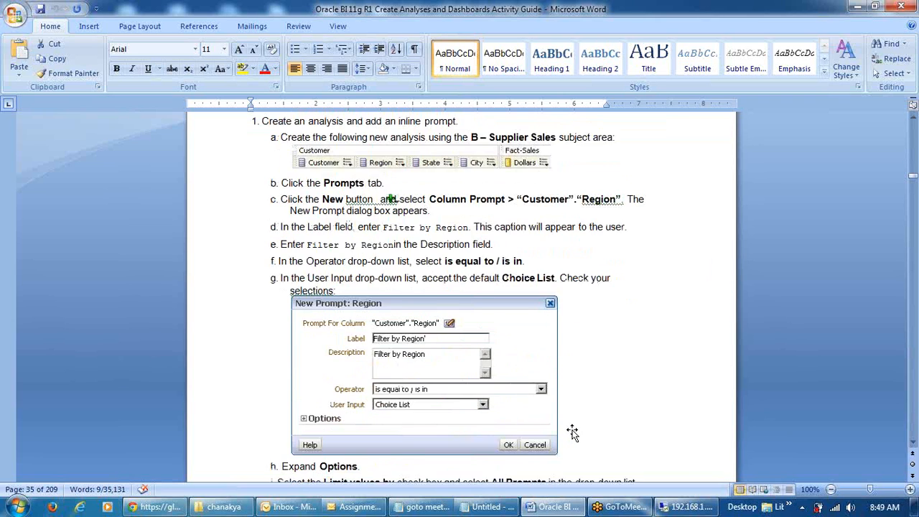
scroll(573, 431, "up", 2)
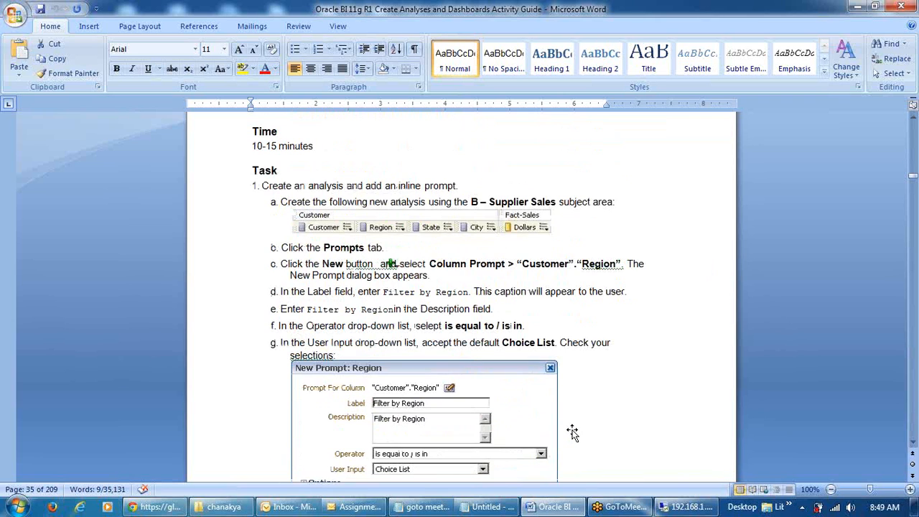
left_click(686, 508)
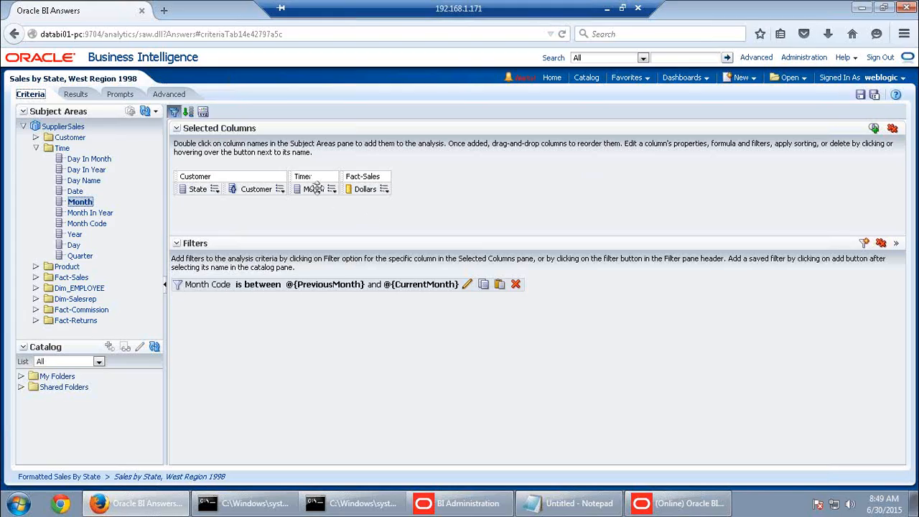
Clear the old columns and Month Code filter, then start a new SupplierSales analysis
left_click(892, 128)
left_click(883, 241)
left_click(740, 77)
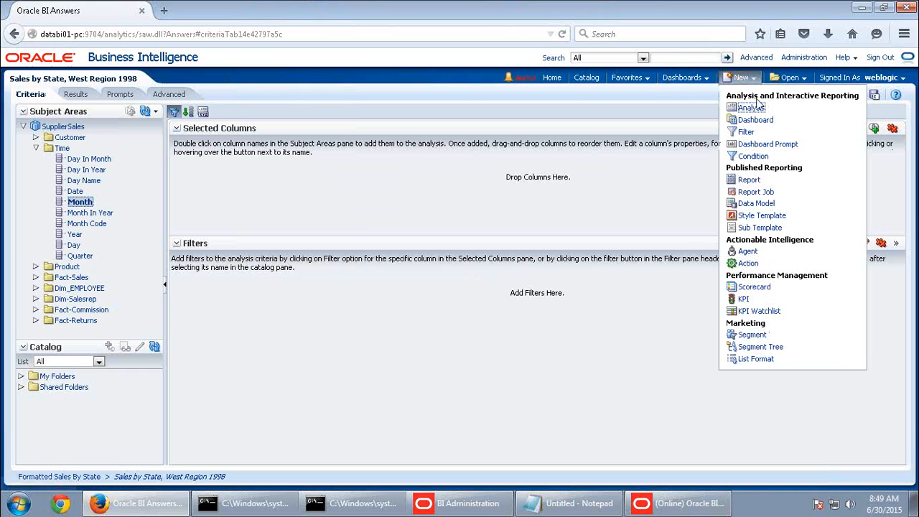
left_click(758, 109)
left_click(731, 136)
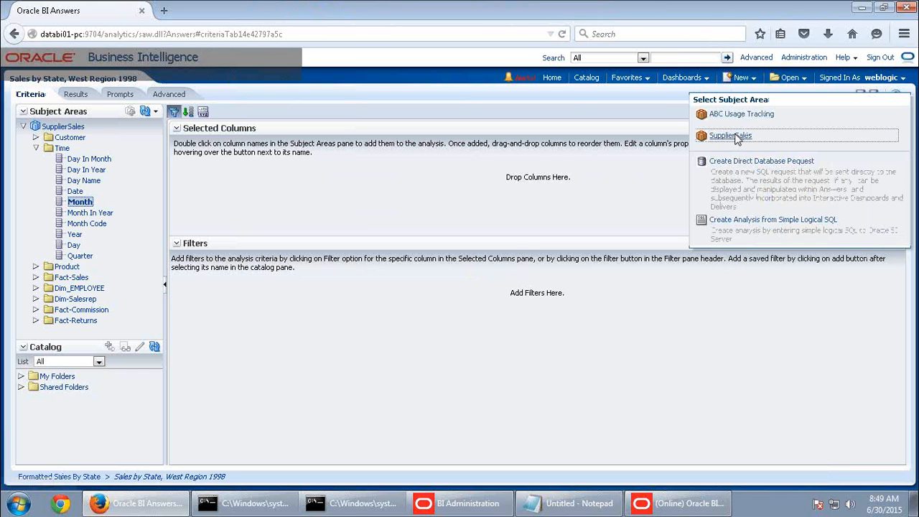
left_click(539, 247)
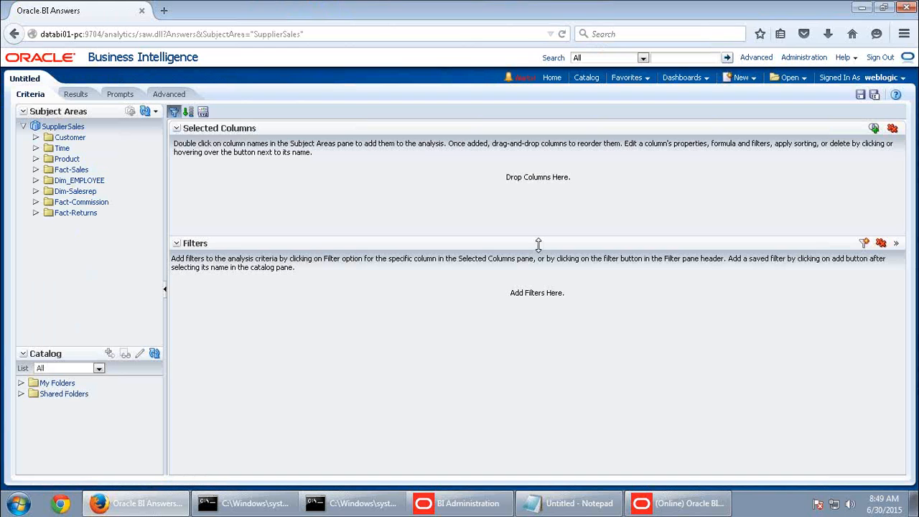
Add Customer Region, State, District, Customer and Fact-Sales Dollars columns
double_click(66, 138)
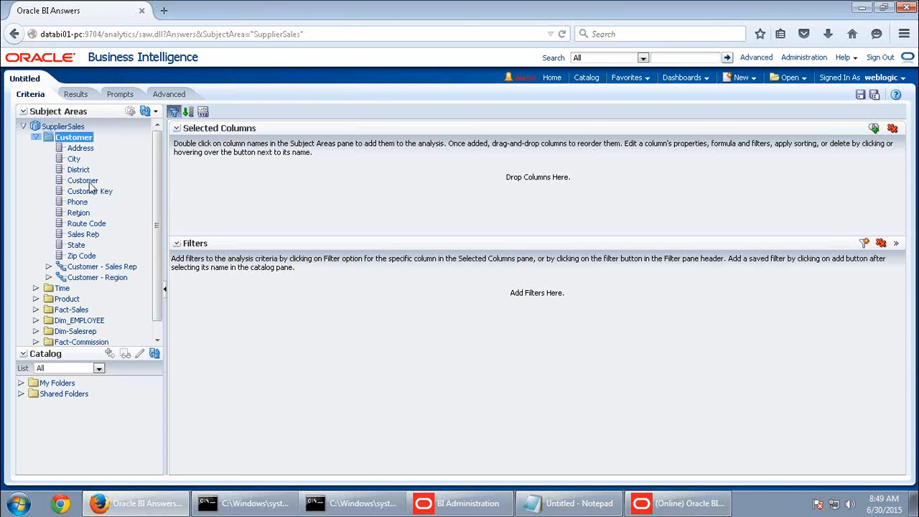
double_click(81, 212)
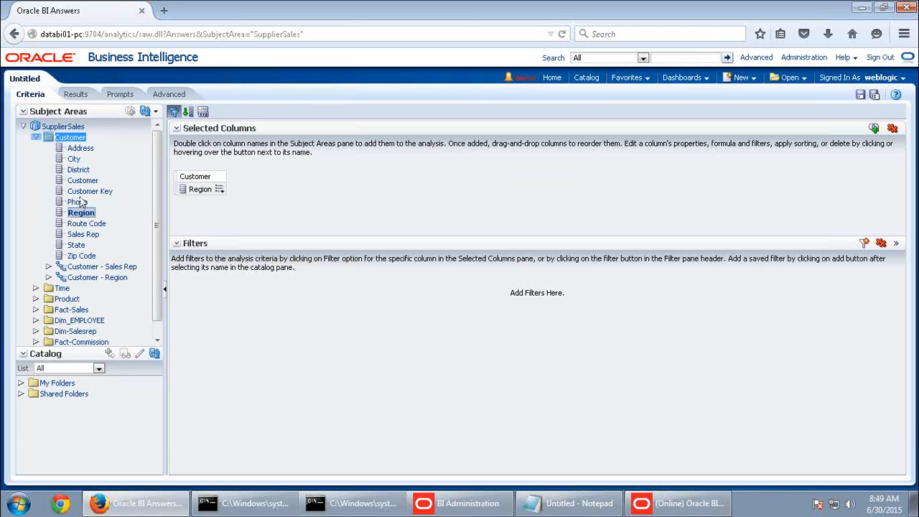
double_click(77, 244)
double_click(81, 170)
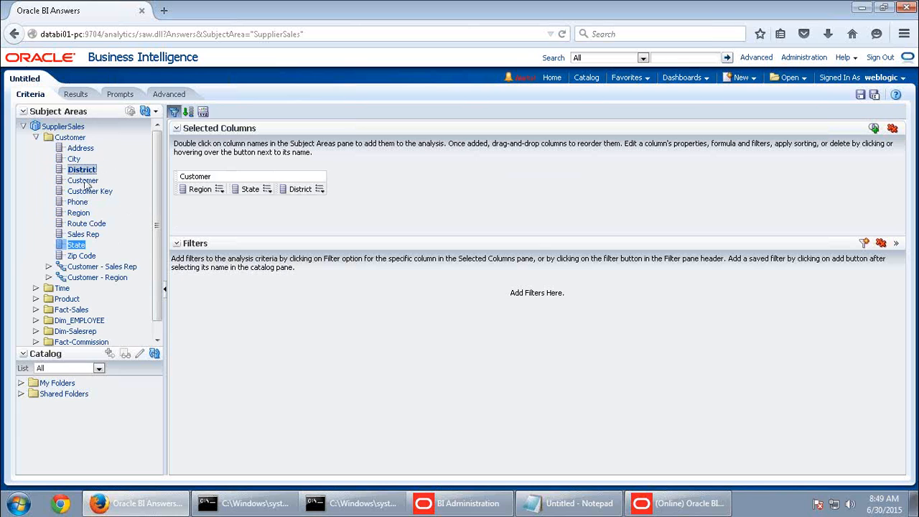
double_click(82, 181)
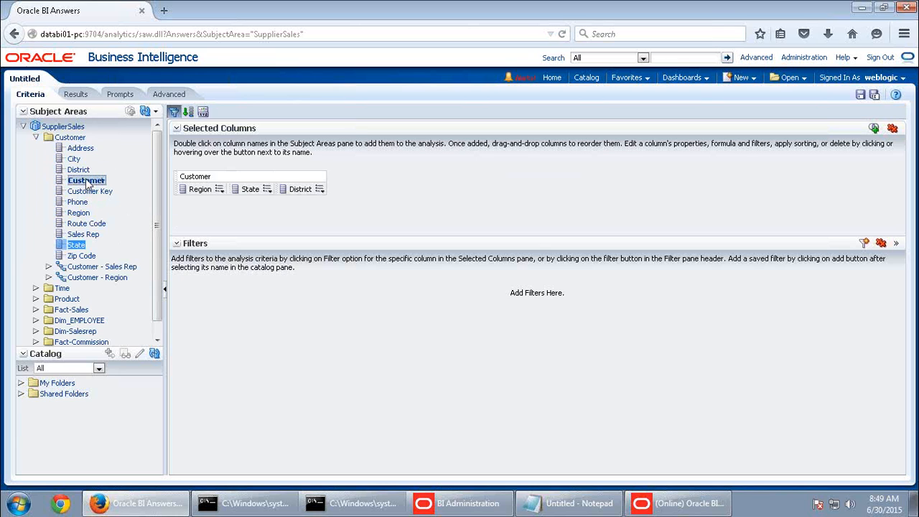
double_click(74, 309)
double_click(78, 320)
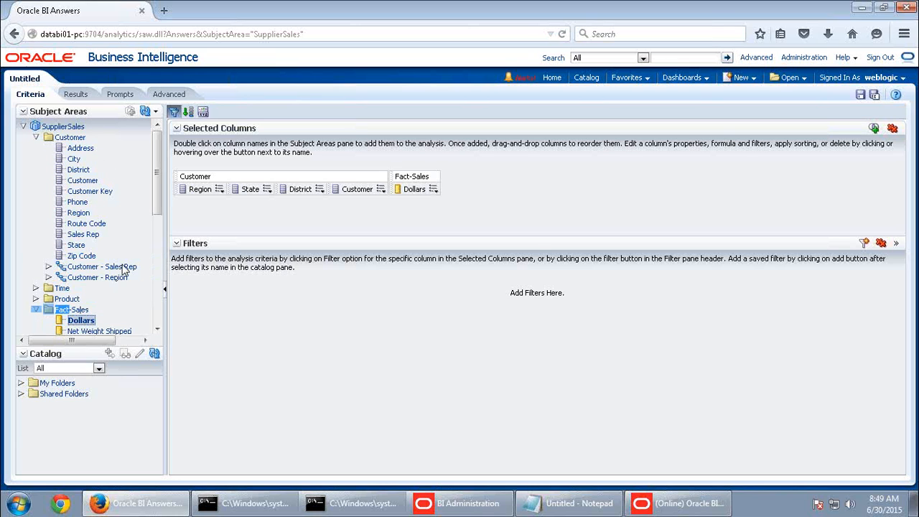
Add a Customer Region column prompt that doesn't let users type values
left_click(121, 96)
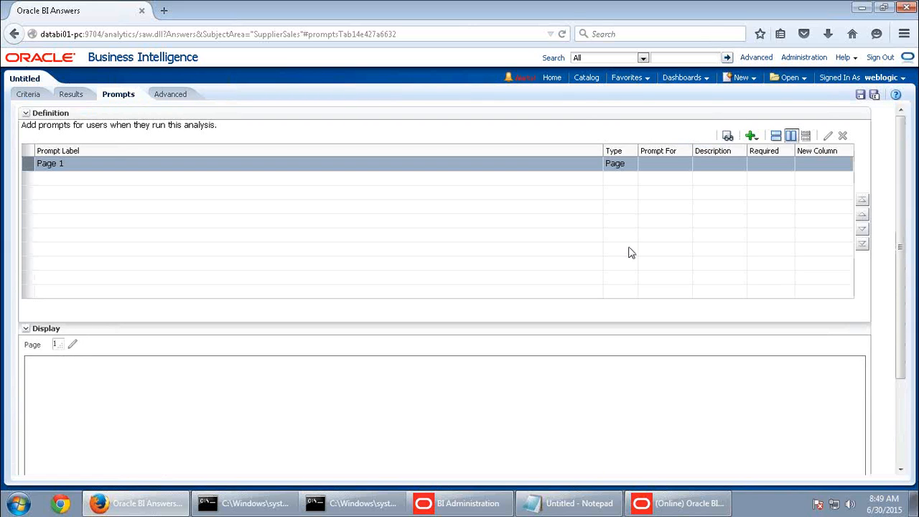
left_click(752, 141)
mouse_move(763, 153)
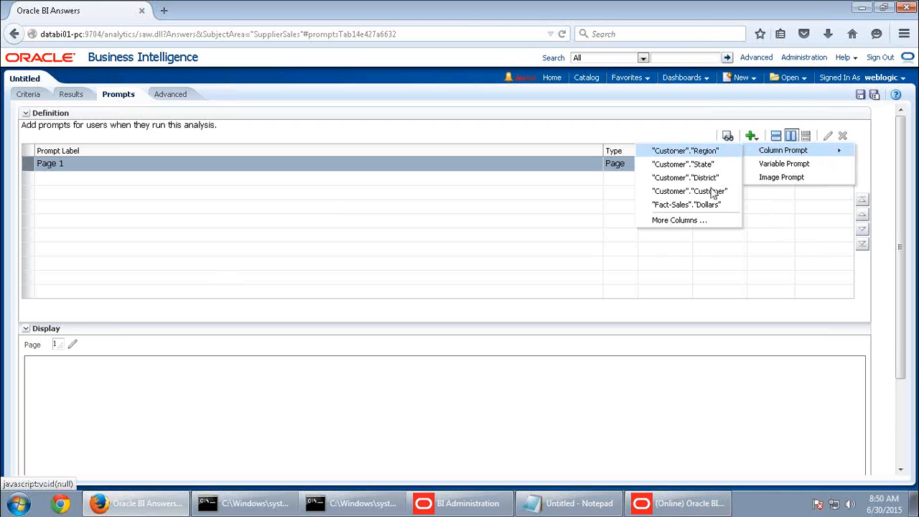
left_click(710, 153)
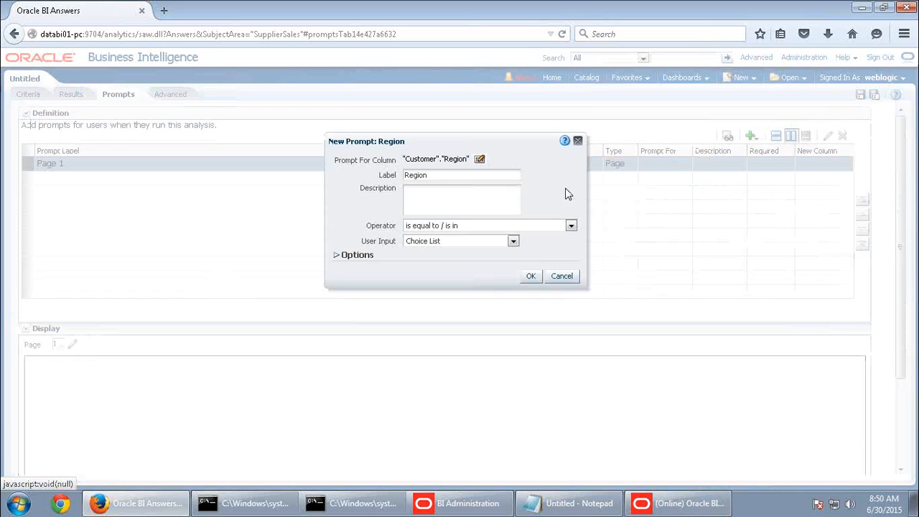
left_click(336, 255)
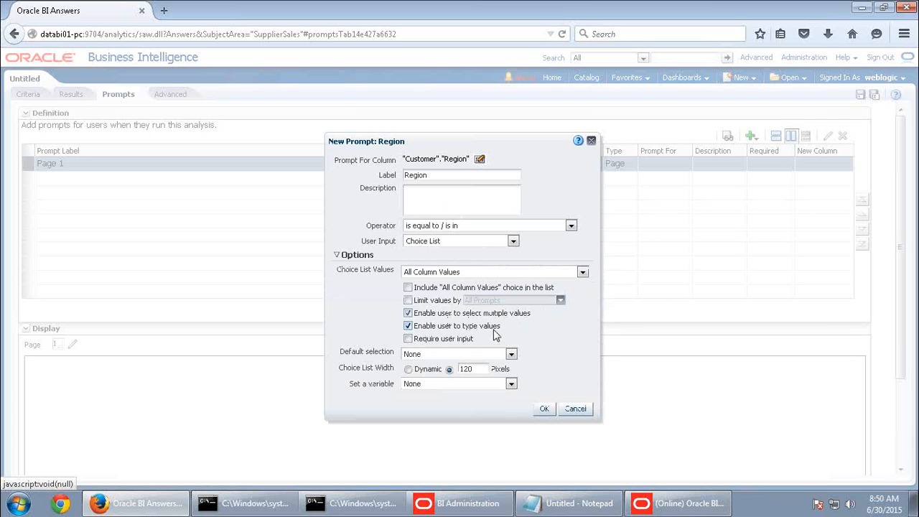
left_click(408, 326)
left_click(543, 409)
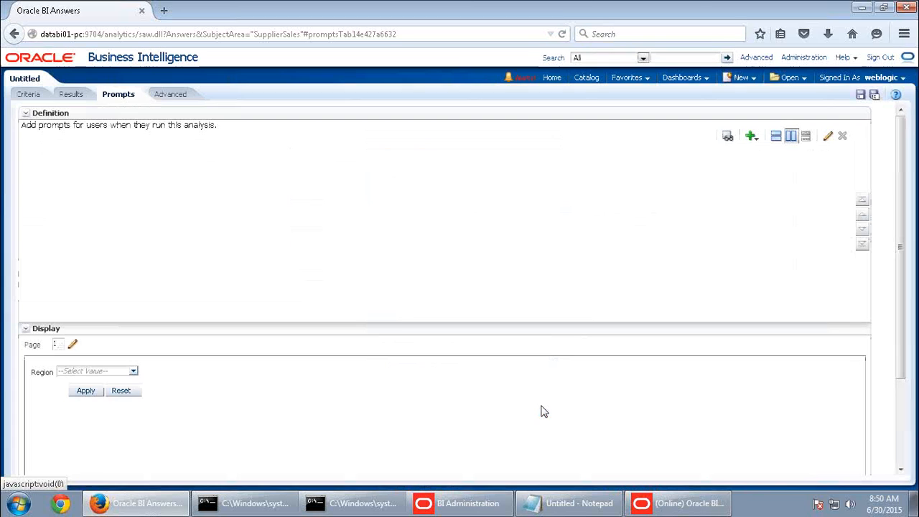
Check the Region choice list in the prompt preview
left_click(133, 372)
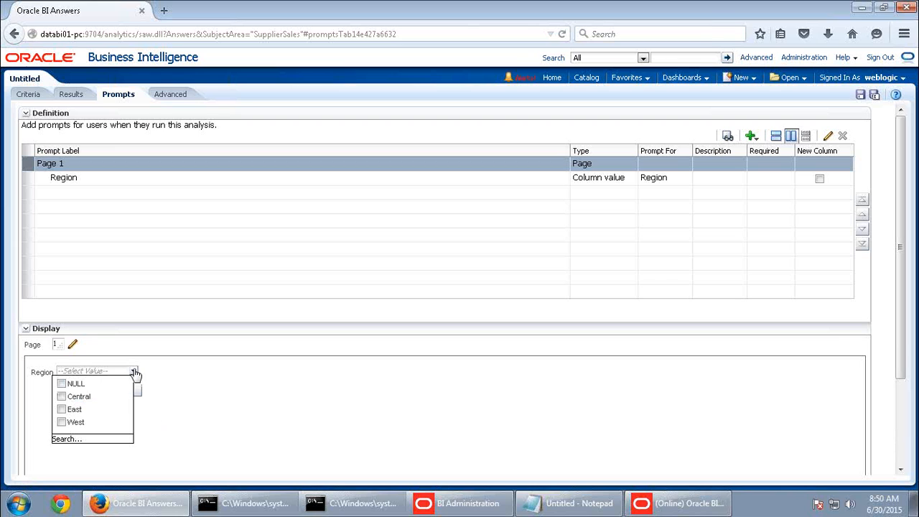
left_click(266, 399)
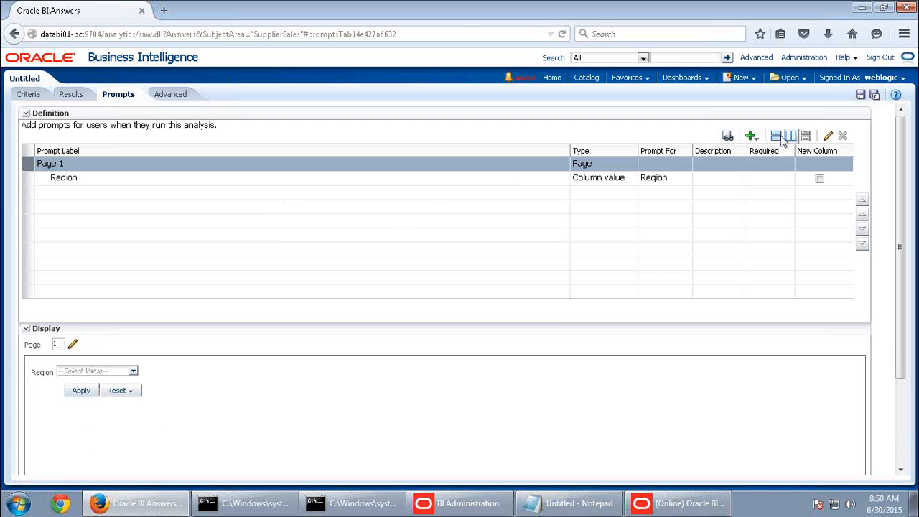
left_click(751, 136)
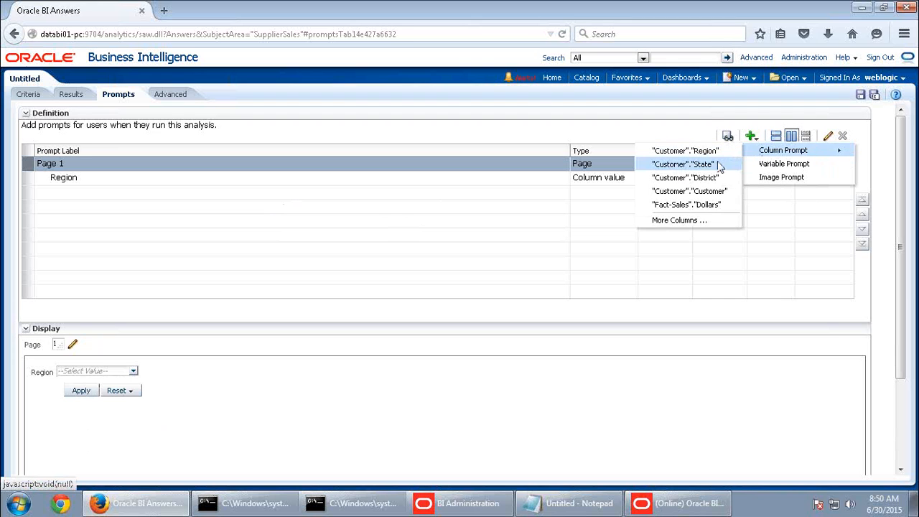
Add a State column prompt without typed values, limited by All Prompts
left_click(716, 165)
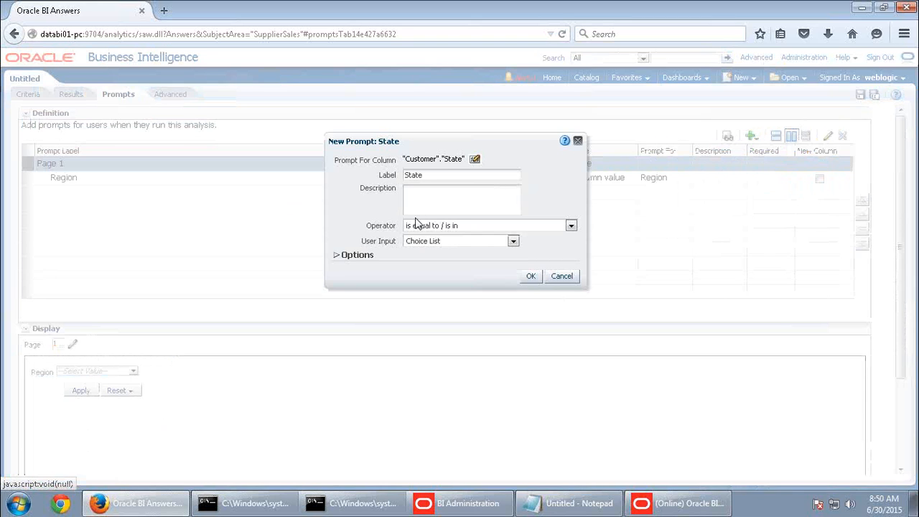
left_click(337, 256)
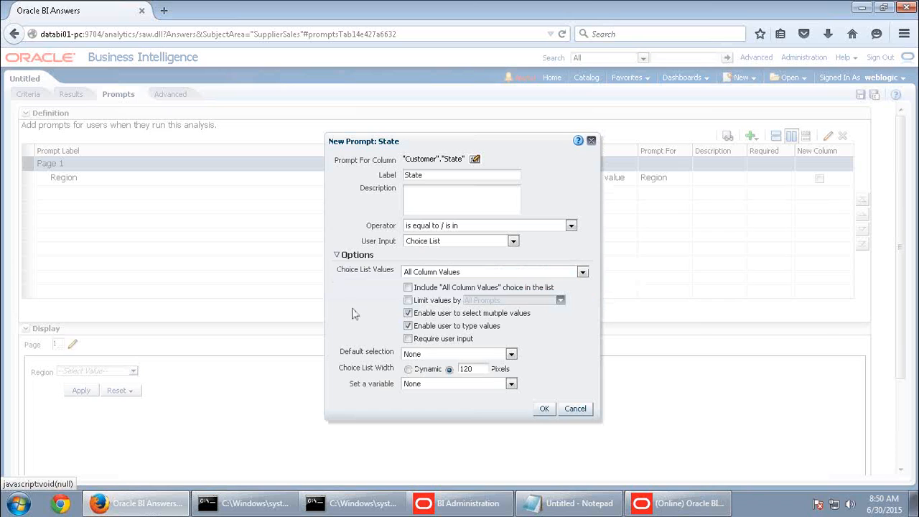
left_click(408, 326)
left_click(409, 300)
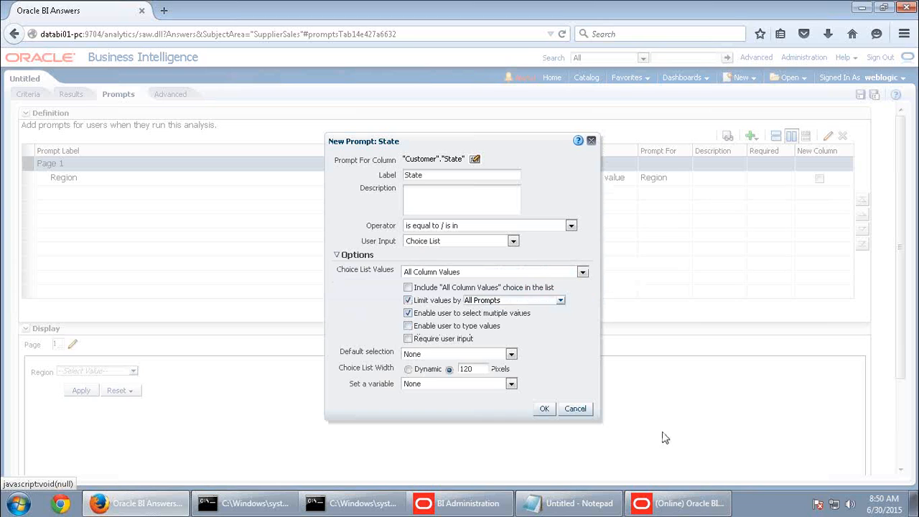
left_click(542, 408)
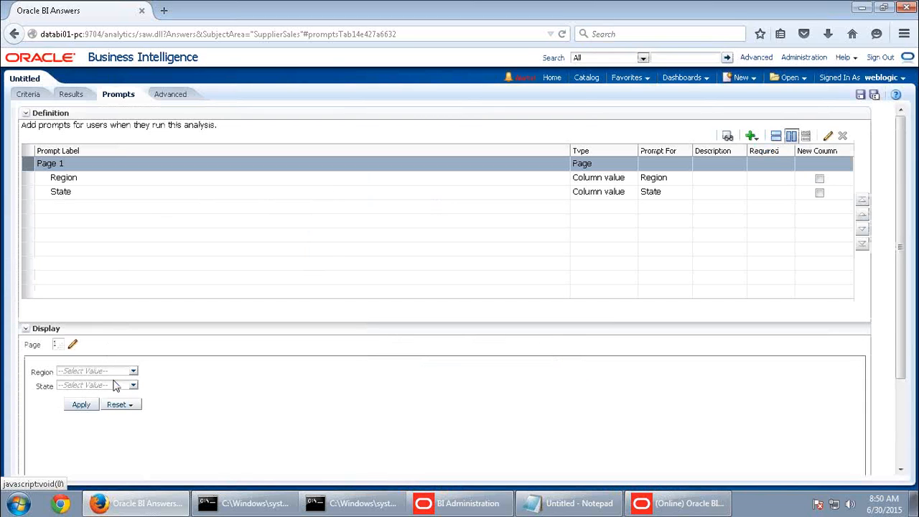
Preview with Region set to West and review the State choices
left_click(132, 371)
left_click(62, 423)
left_click(133, 385)
left_click_drag(127, 290, 126, 372)
left_click(170, 390)
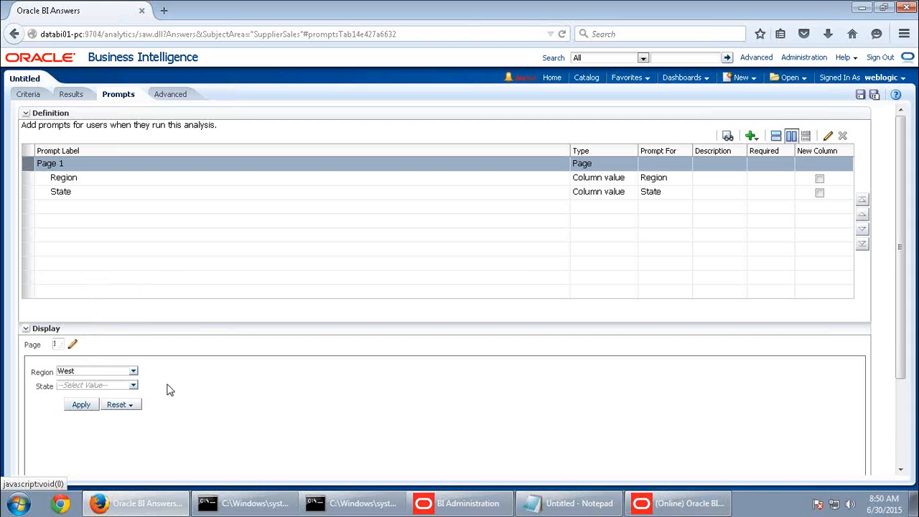
left_click(127, 371)
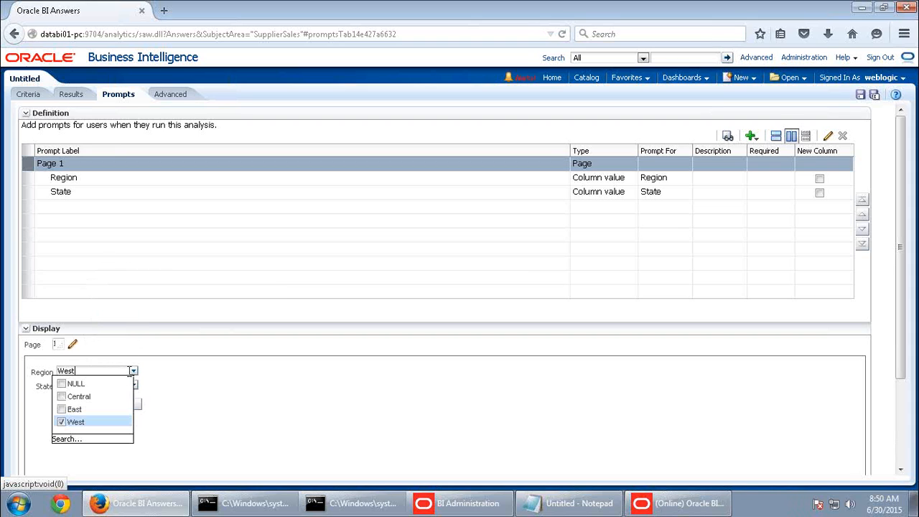
left_click(183, 385)
left_click(118, 388)
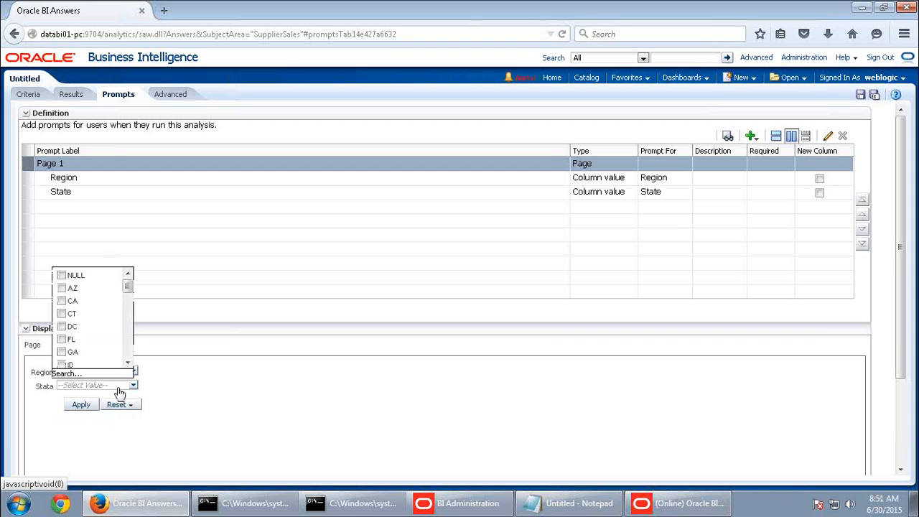
left_click_drag(128, 285, 127, 368)
left_click(180, 375)
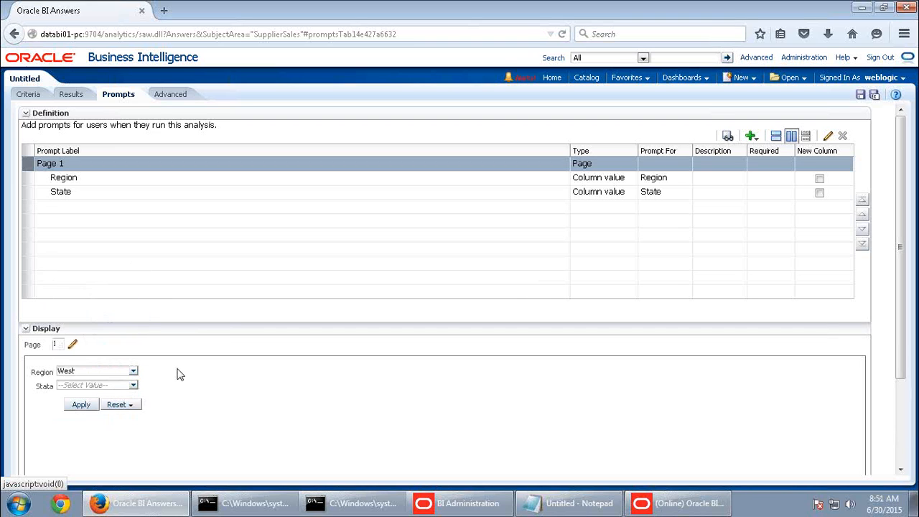
Change the State prompt to limit its values by Region only
left_click(602, 194)
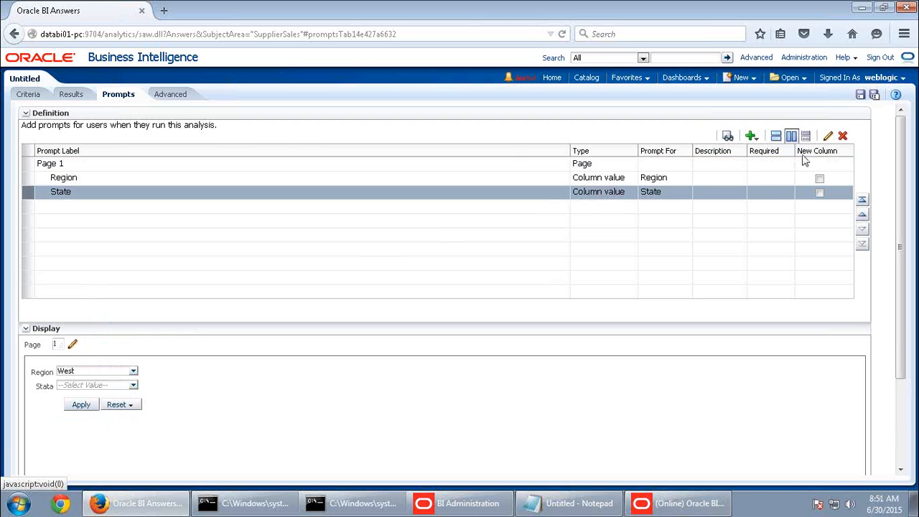
left_click(828, 137)
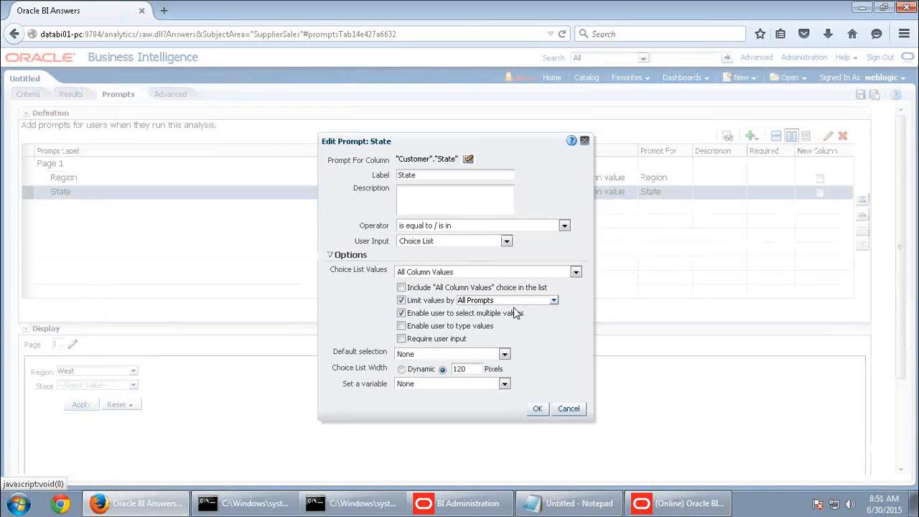
left_click(503, 300)
left_click(466, 314)
left_click(467, 326)
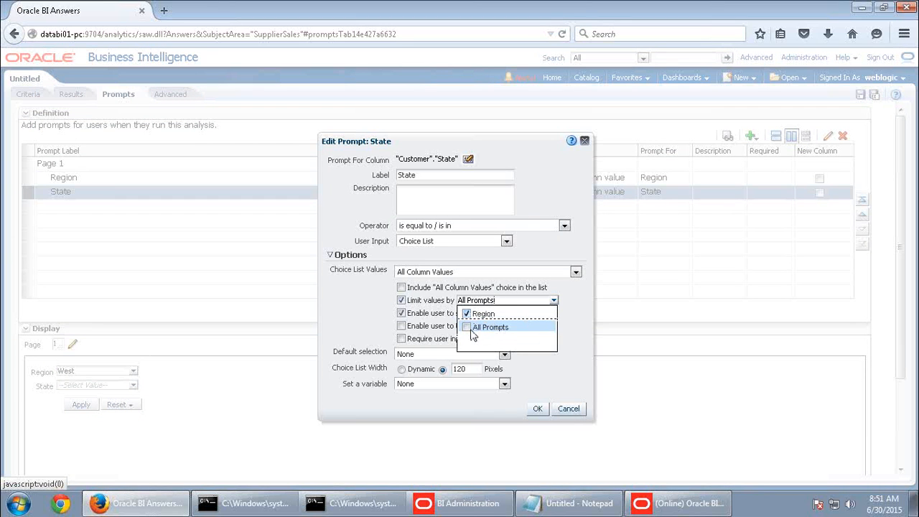
left_click(538, 408)
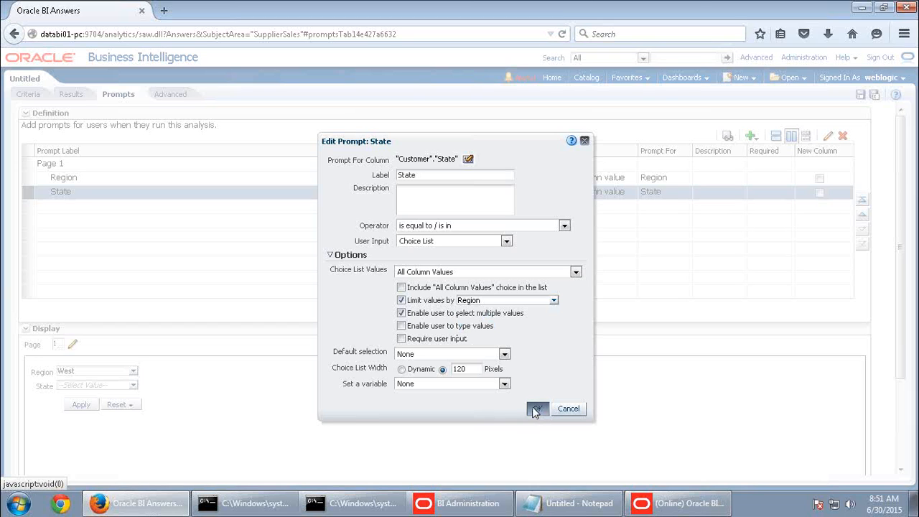
left_click(536, 409)
Preview Region West and review the State values offered
left_click(125, 370)
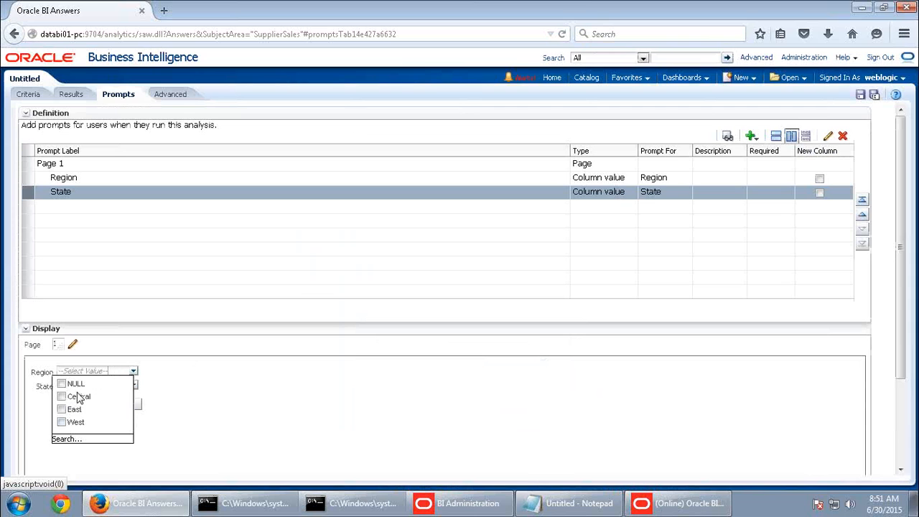
left_click(62, 422)
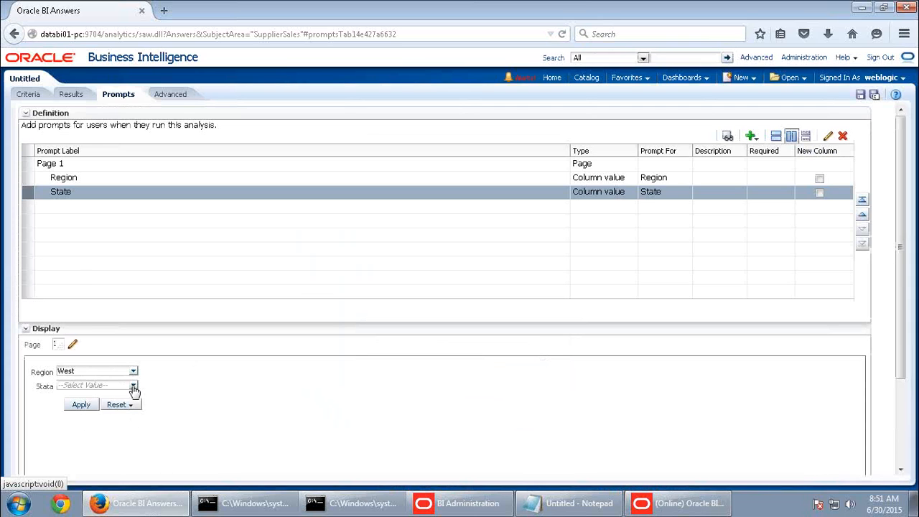
left_click(133, 386)
left_click_drag(128, 287, 129, 376)
left_click(222, 375)
Switch the State prompt back to limiting values by All Prompts
left_click(826, 136)
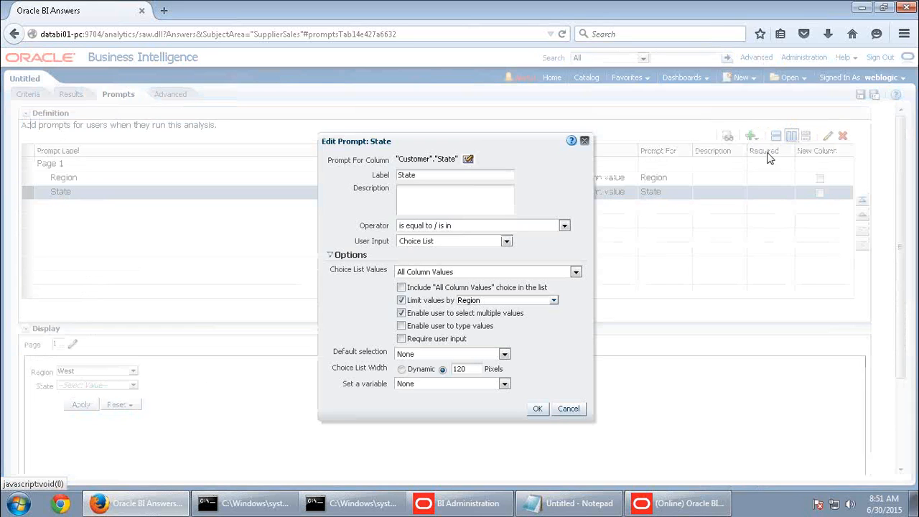
left_click(463, 301)
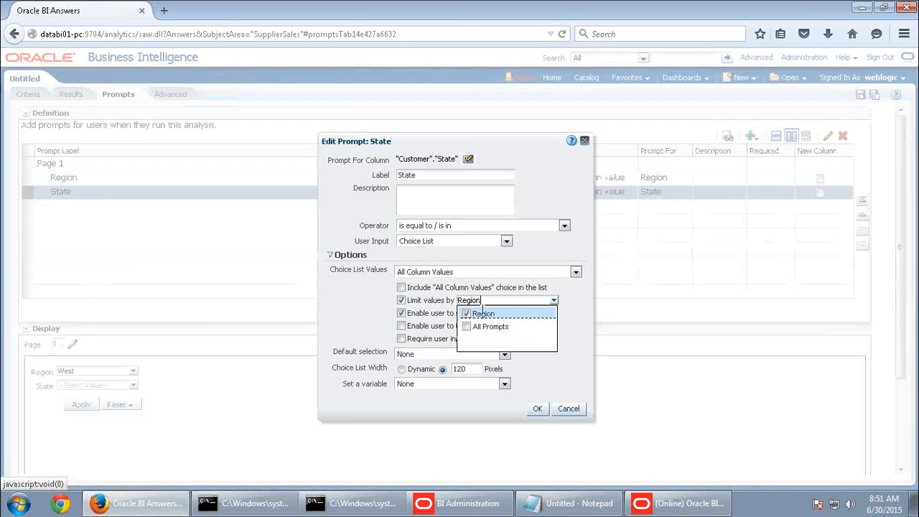
left_click(486, 328)
left_click(537, 409)
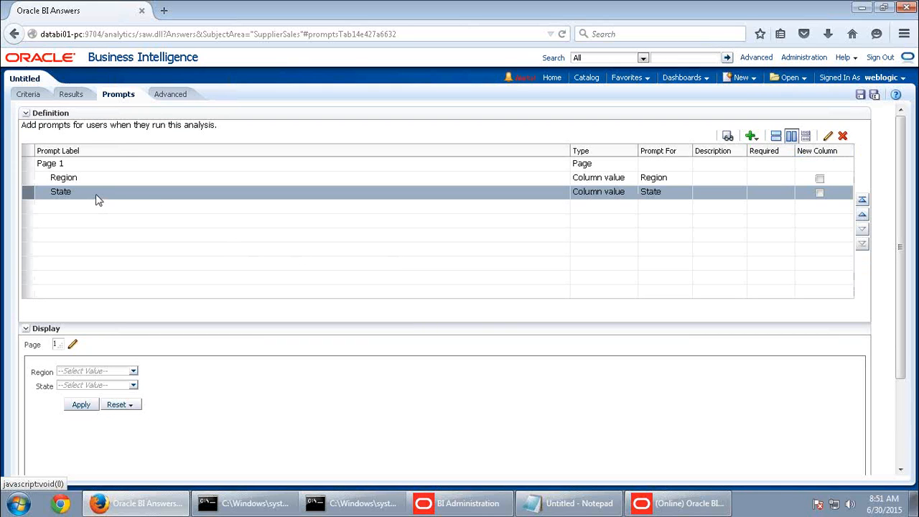
left_click(752, 136)
Add a Year column prompt from the Time folder with default settings
mouse_move(765, 154)
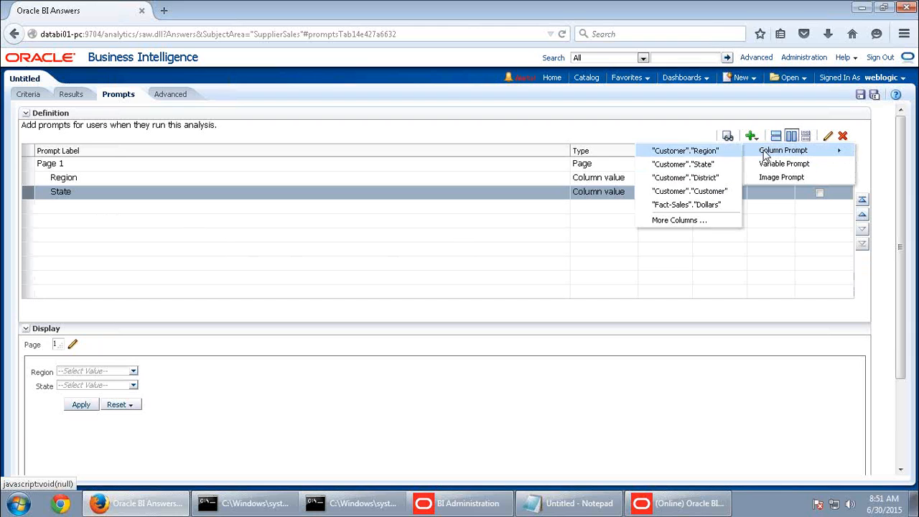
left_click(668, 220)
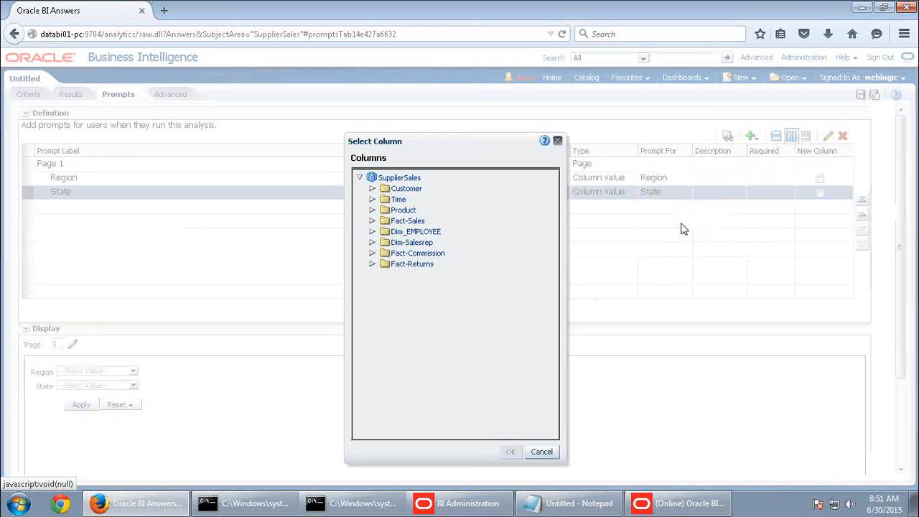
left_click(372, 200)
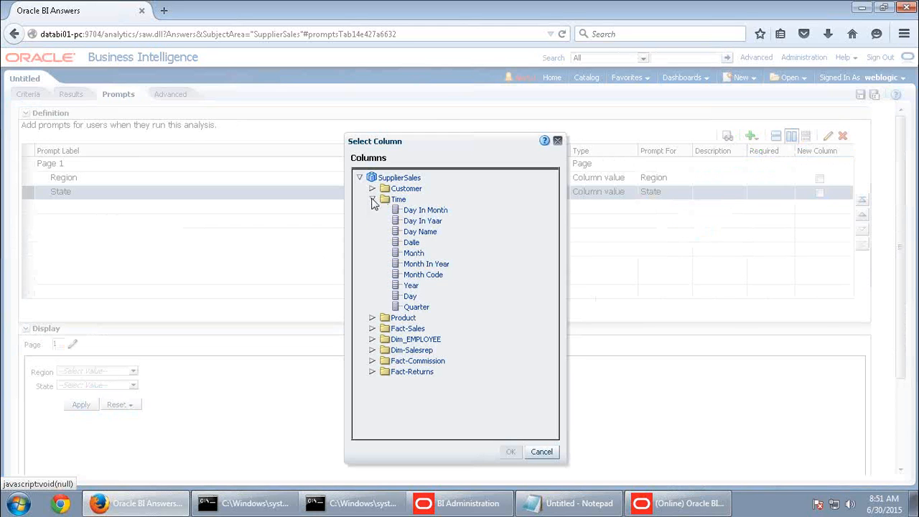
left_click(412, 286)
left_click(511, 452)
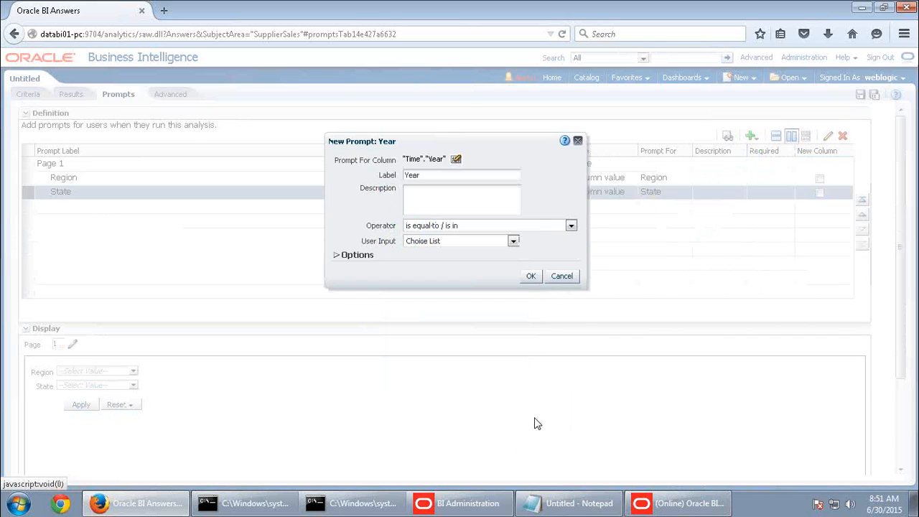
left_click(531, 277)
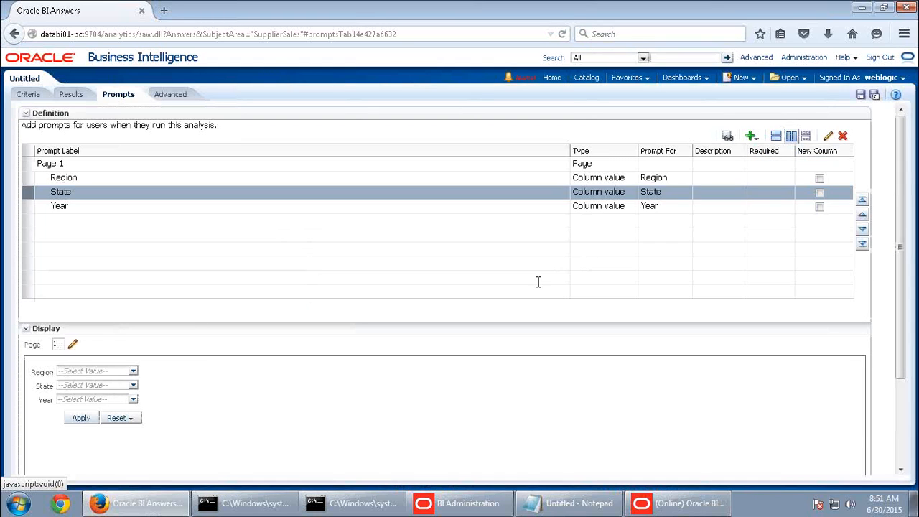
Open Save As with the name My Inline Column Filter, then cancel
left_click(865, 98)
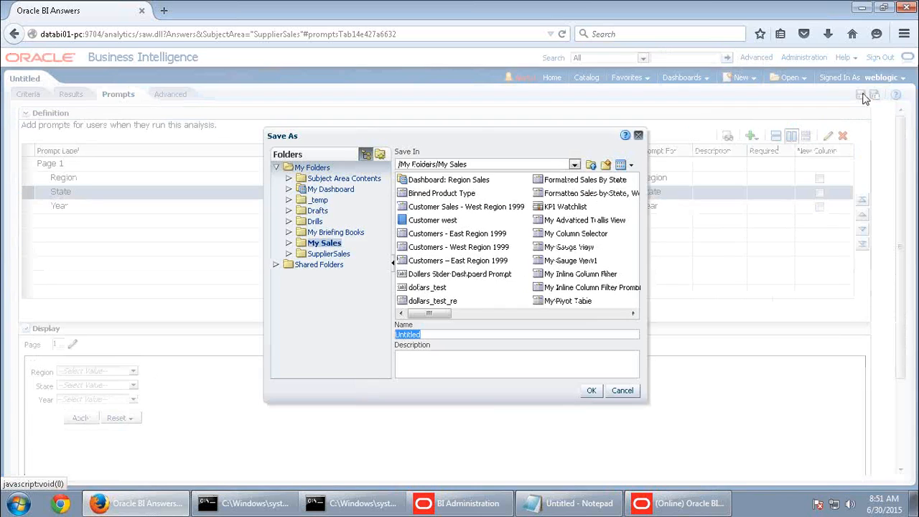
left_click(589, 275)
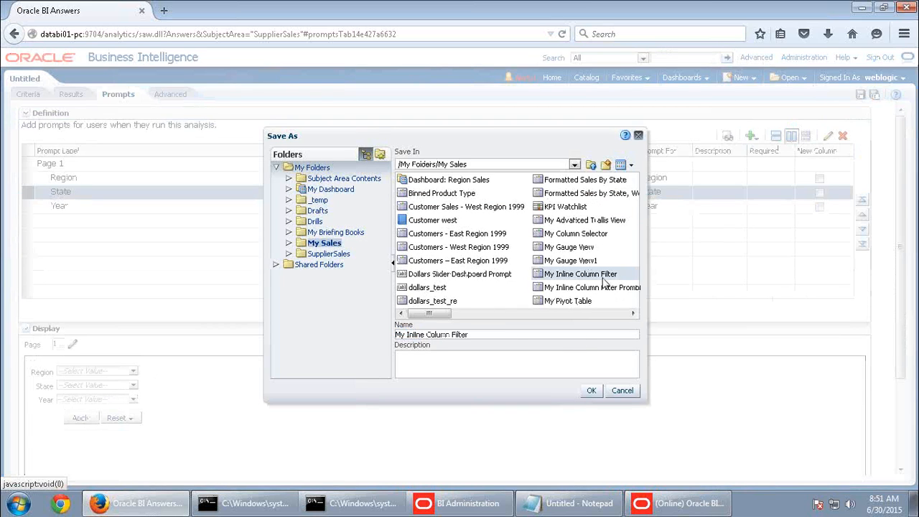
left_click(623, 391)
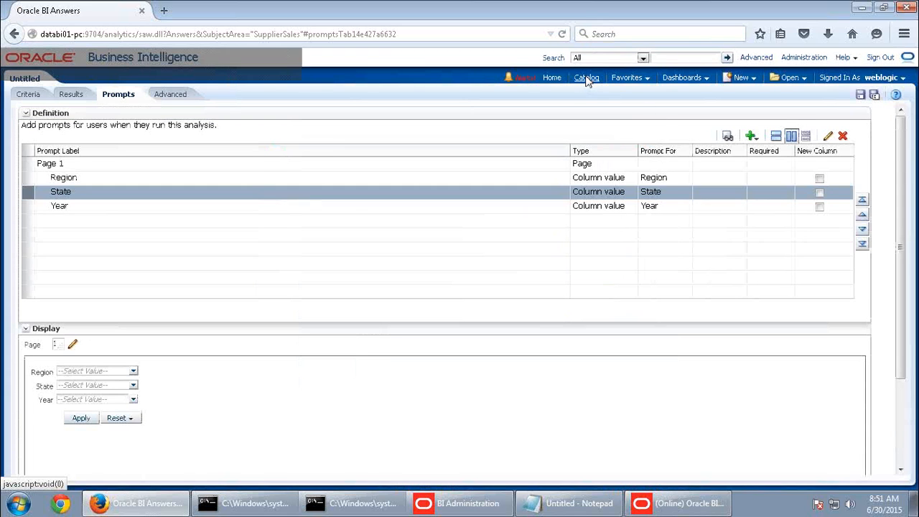
Leave the unsaved page and open My Inline Column Filter from the My Sales catalog folder
left_click(587, 80)
left_click(550, 247)
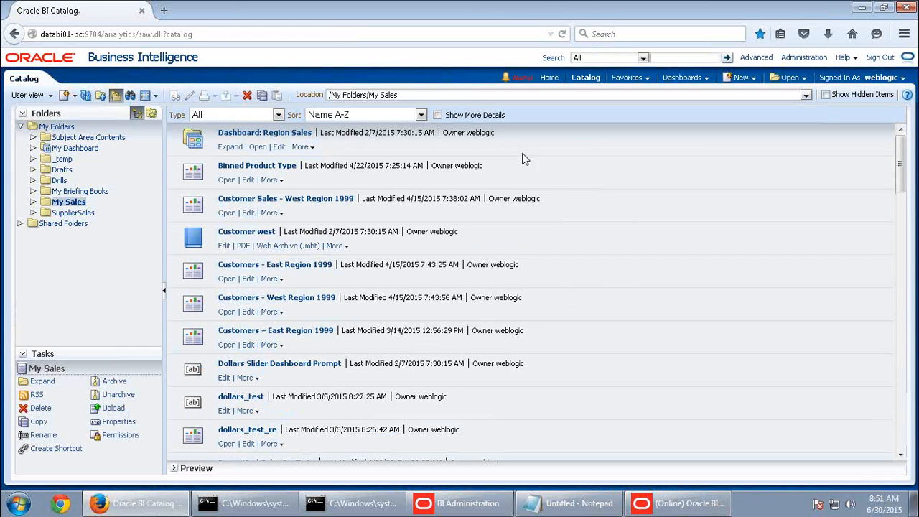
scroll(392, 298, "down", 1)
scroll(392, 302, "down", 10)
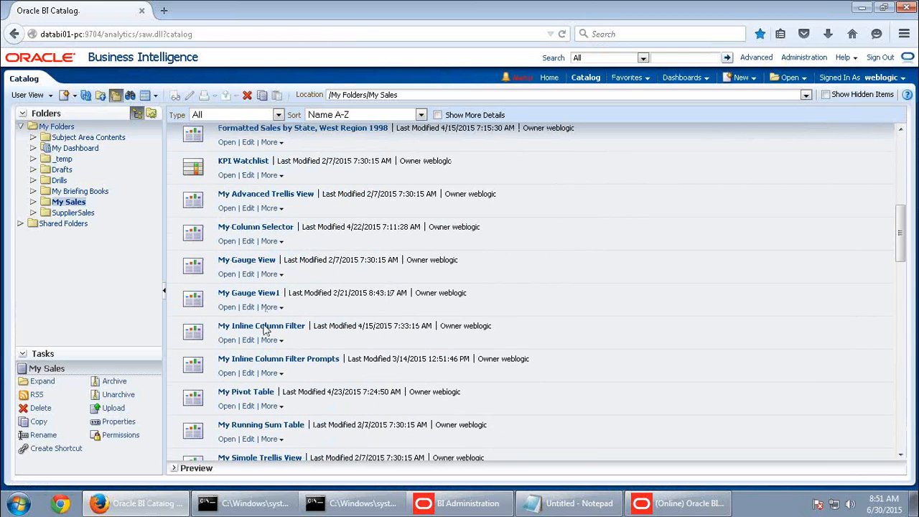
left_click(232, 343)
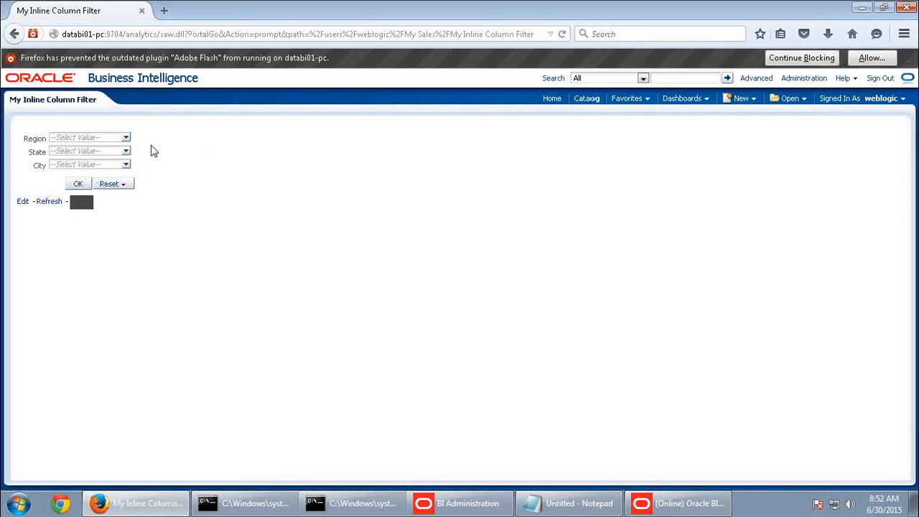
Run My Inline Column Filter with Region West, State CA and City Los Angeles
left_click(125, 140)
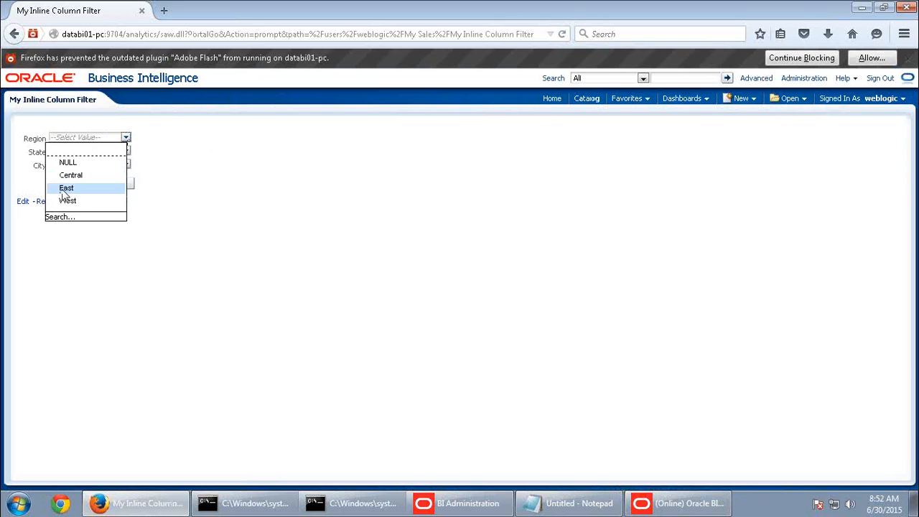
left_click(68, 200)
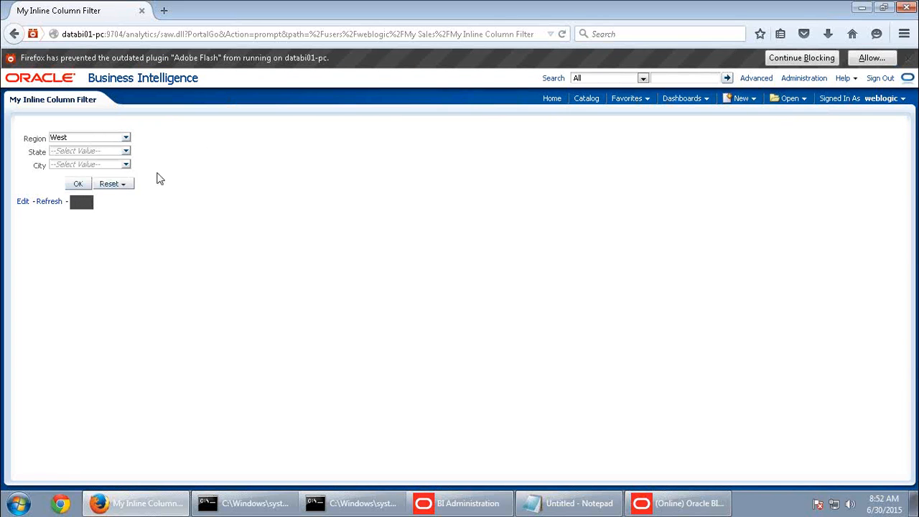
left_click(126, 154)
left_click_drag(122, 195, 125, 166)
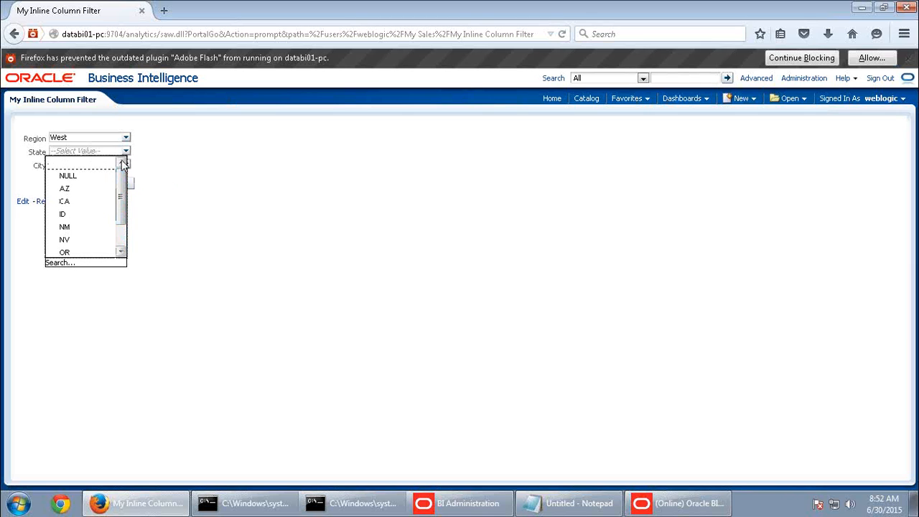
left_click(69, 201)
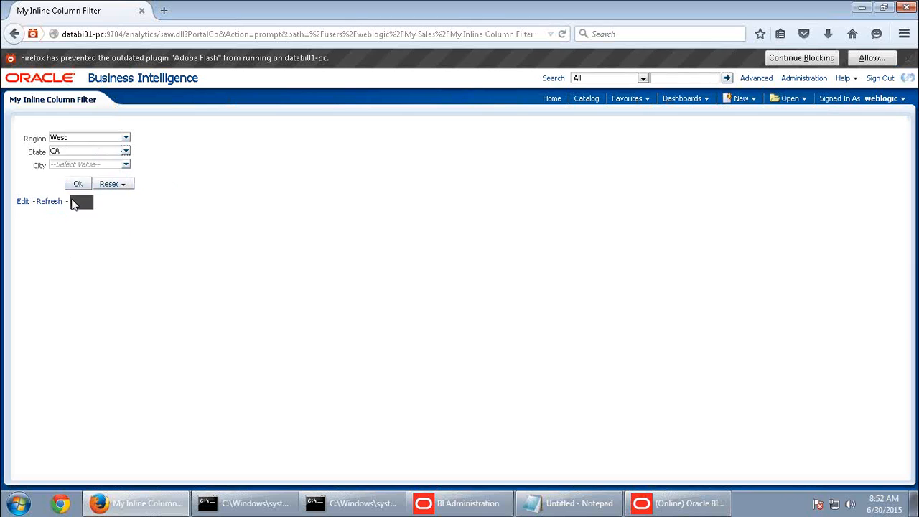
left_click(125, 165)
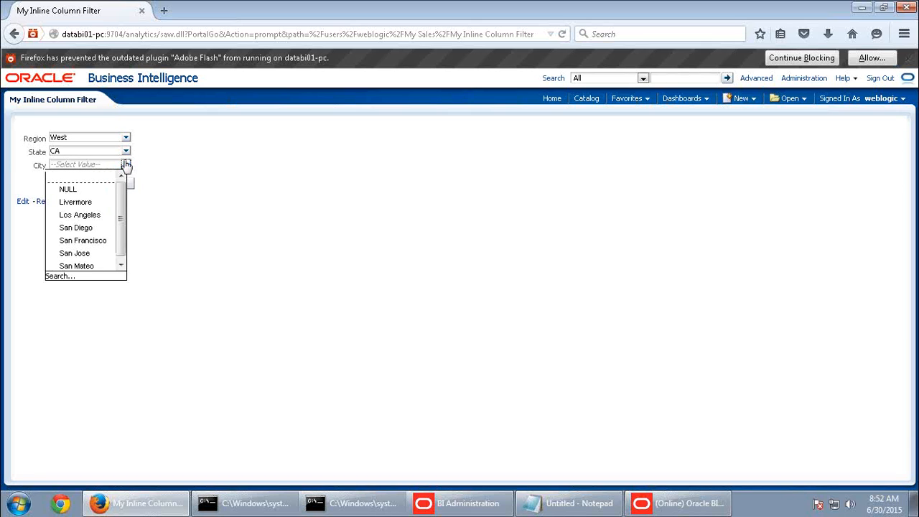
left_click(85, 215)
left_click(80, 185)
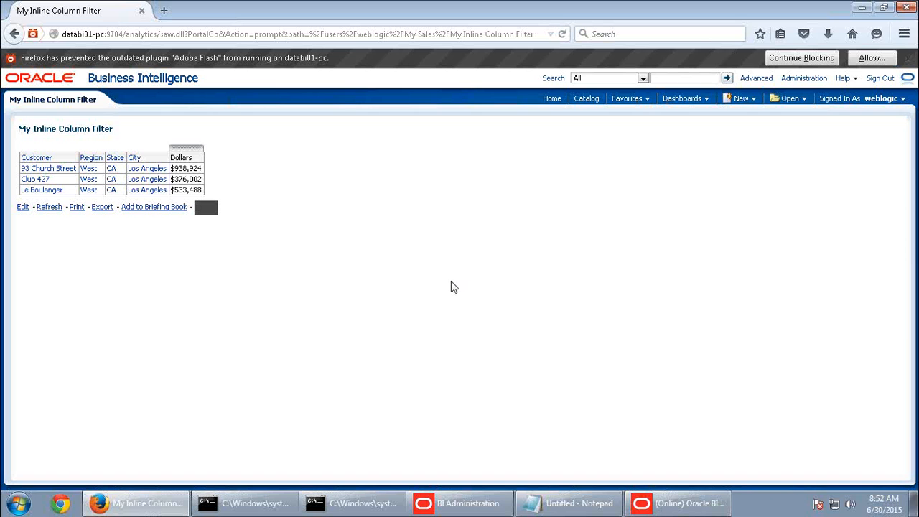
Copy 'Customers – West Region 2009' from the Word guide into the Notepad notes
mouse_move(460, 1)
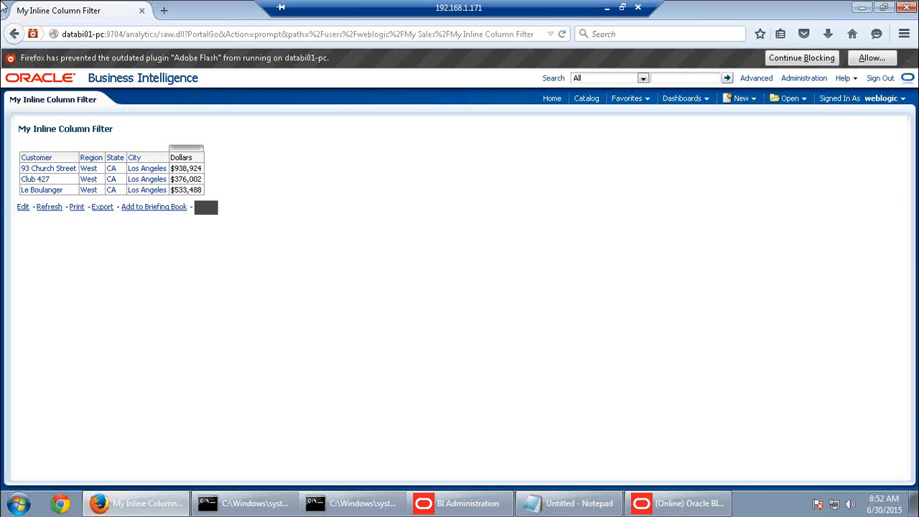
left_click(607, 8)
scroll(482, 434, "down", 15)
scroll(481, 434, "down", 20)
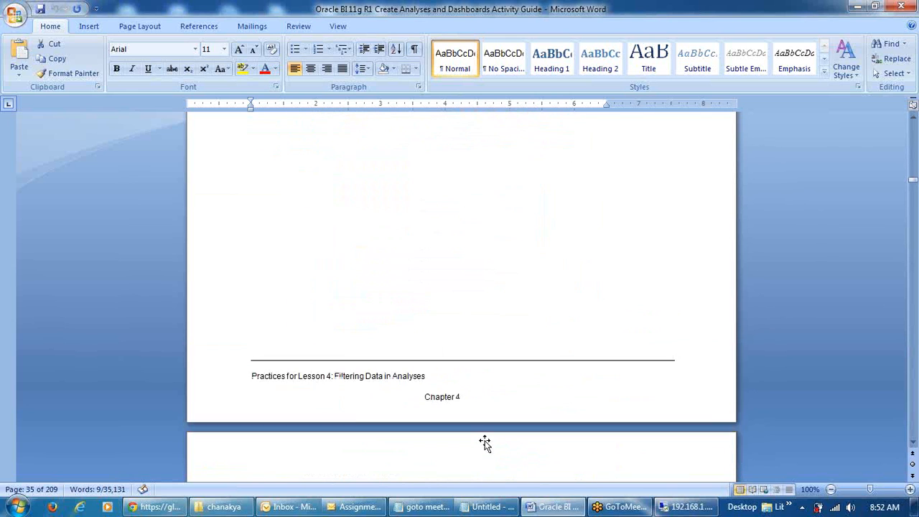
scroll(483, 441, "down", 20)
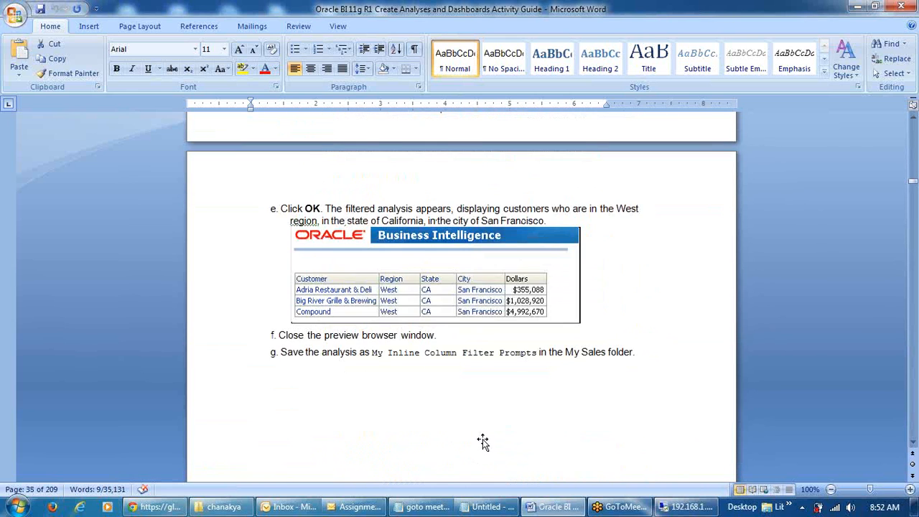
scroll(482, 441, "down", 5)
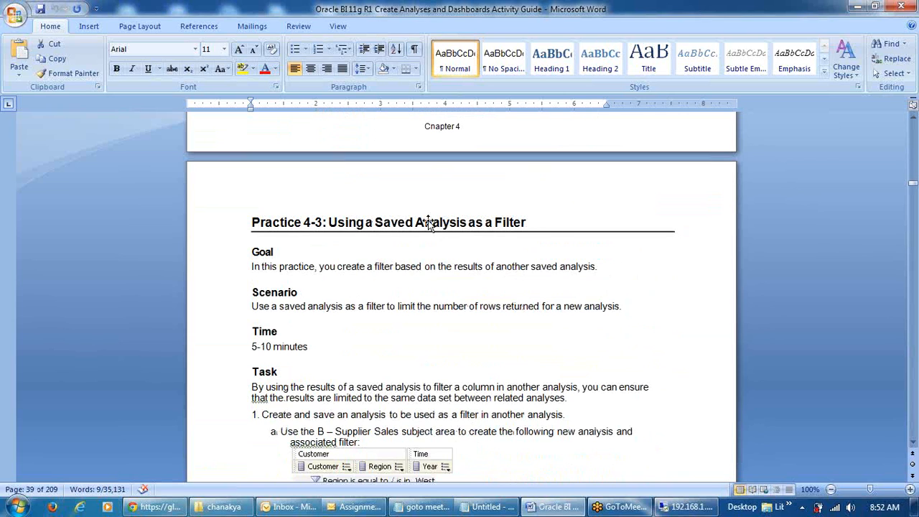
scroll(550, 230, "down", 2)
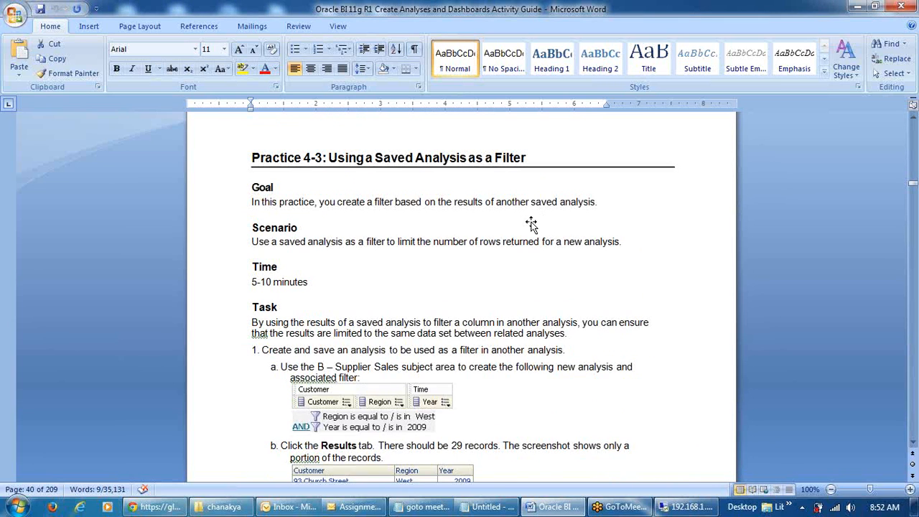
scroll(539, 232, "down", 5)
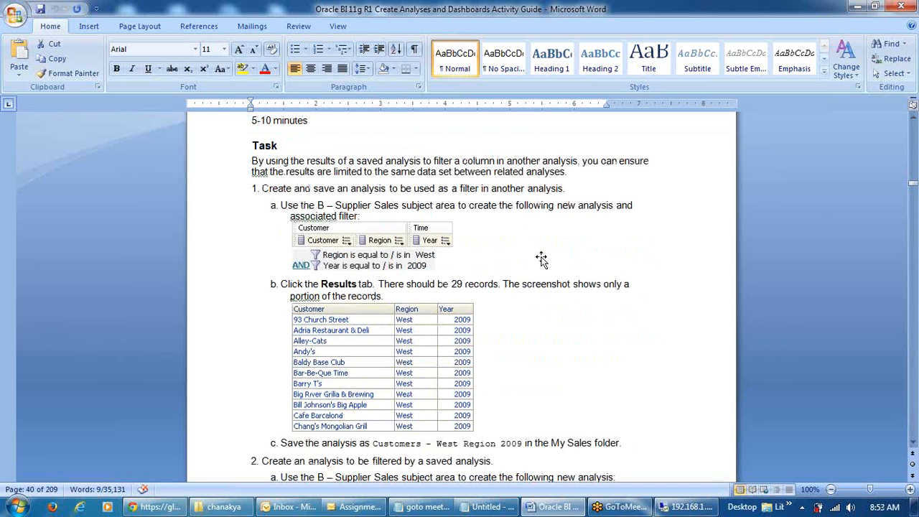
scroll(541, 259, "down", 5)
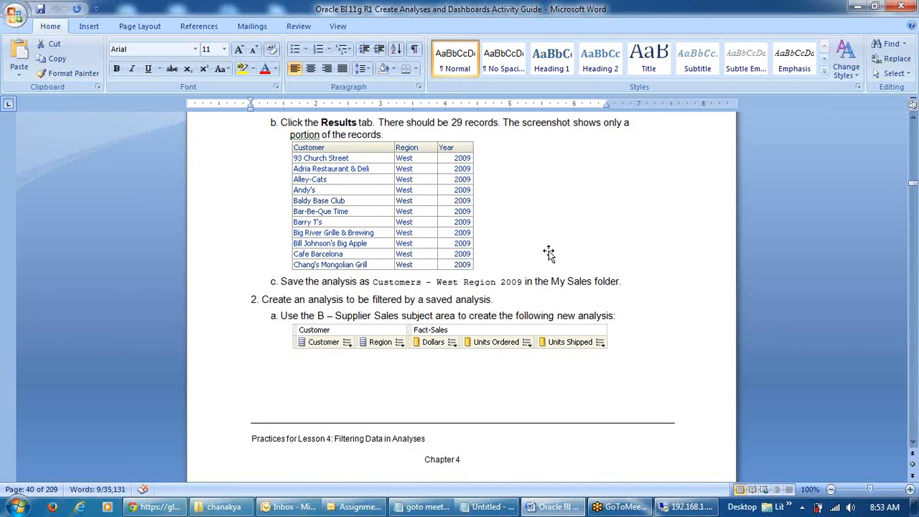
left_click_drag(386, 284, 510, 289)
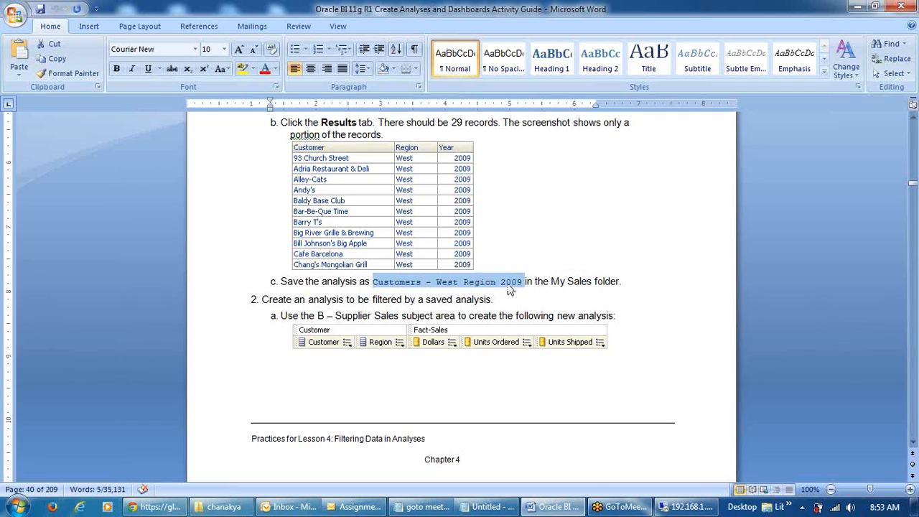
left_click(488, 507)
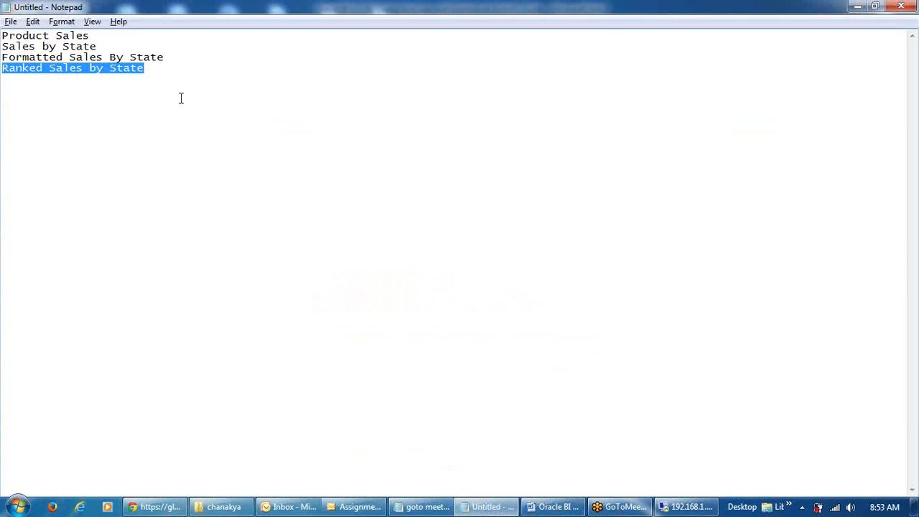
left_click(173, 77)
type("Customers - West Region 2009")
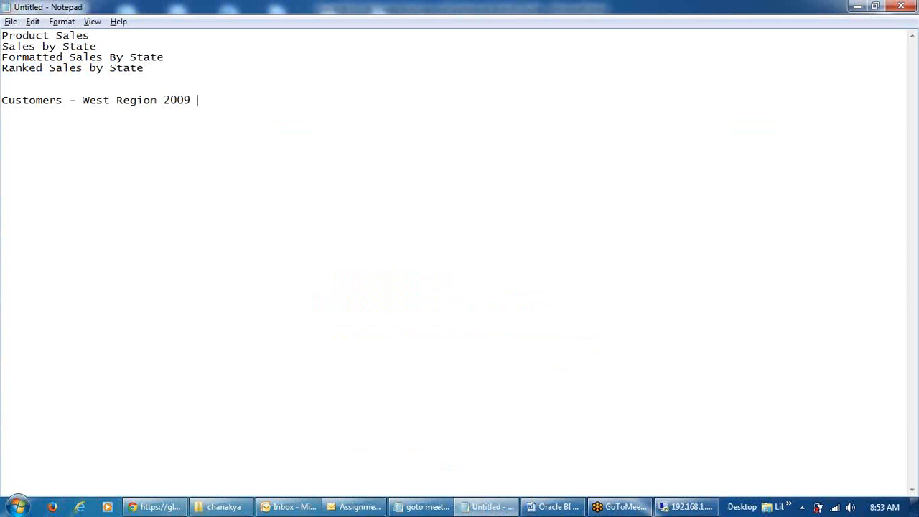
Copy 'Customer Sales - West Region 2009' from the guide into Notepad
key("alt+Tab")
scroll(455, 320, "down", 5)
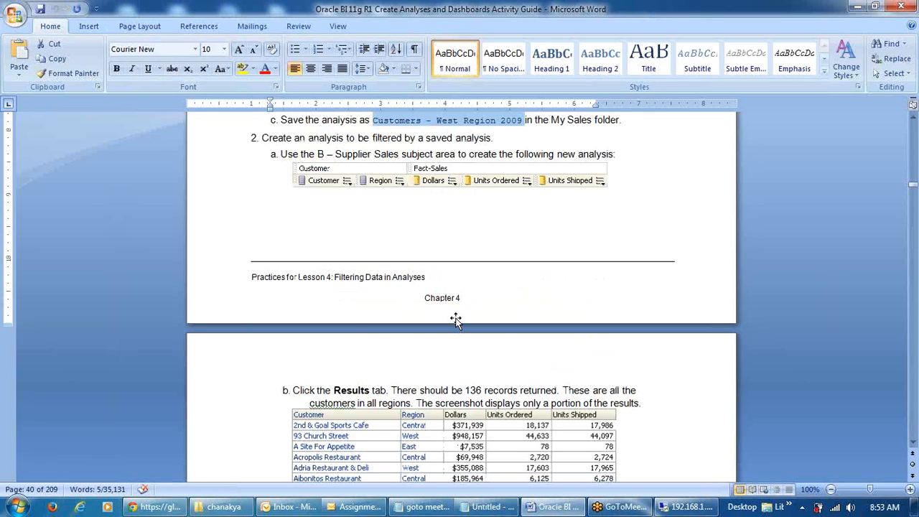
scroll(455, 321, "down", 5)
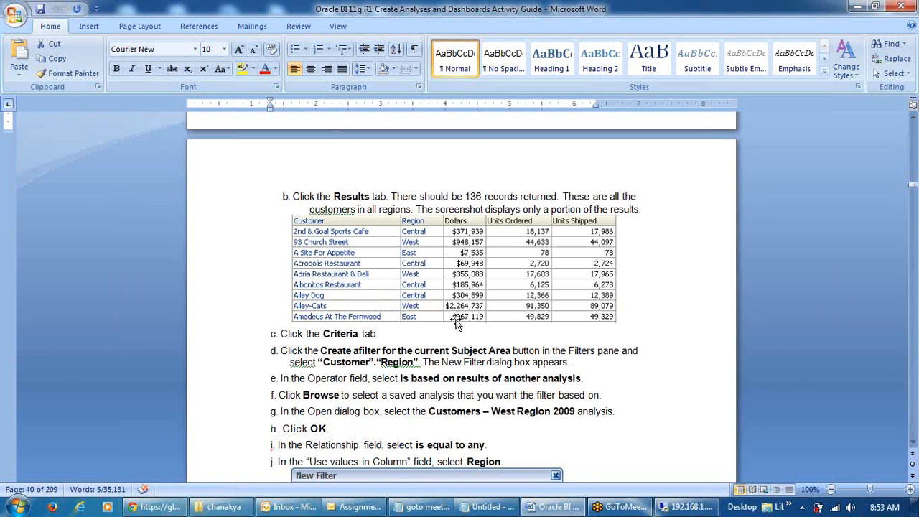
scroll(455, 323, "down", 4)
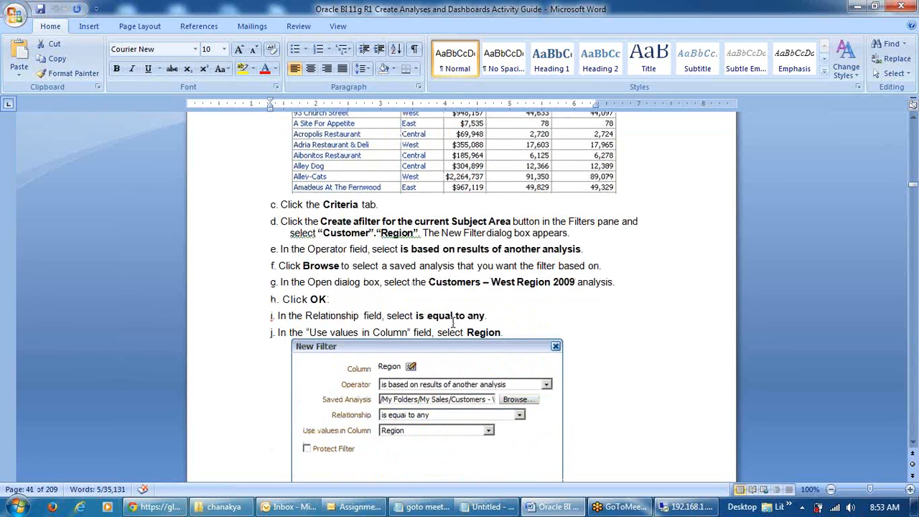
scroll(453, 324, "down", 7)
scroll(451, 323, "down", 4)
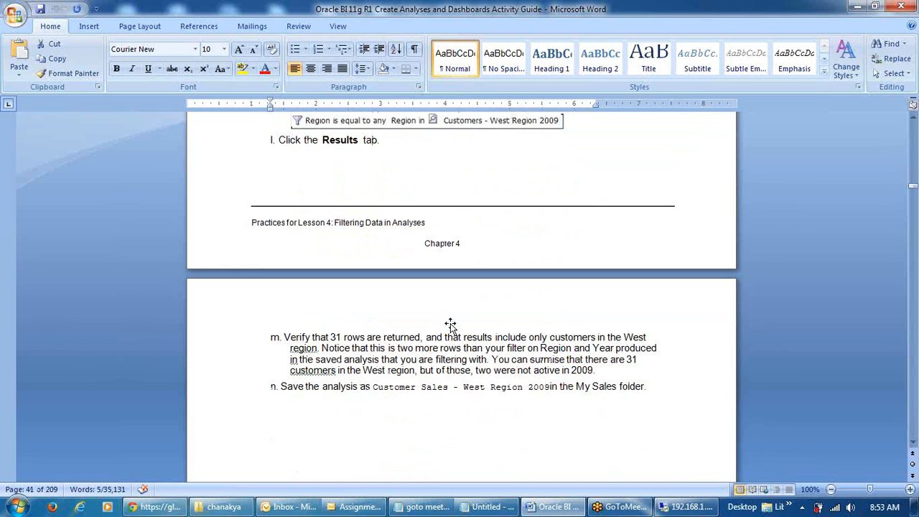
scroll(450, 324, "down", 1)
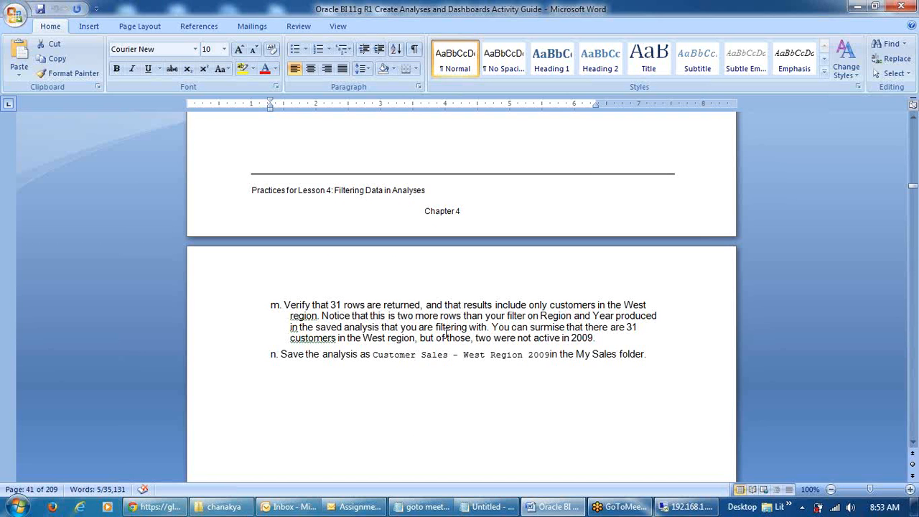
left_click_drag(376, 357, 545, 351)
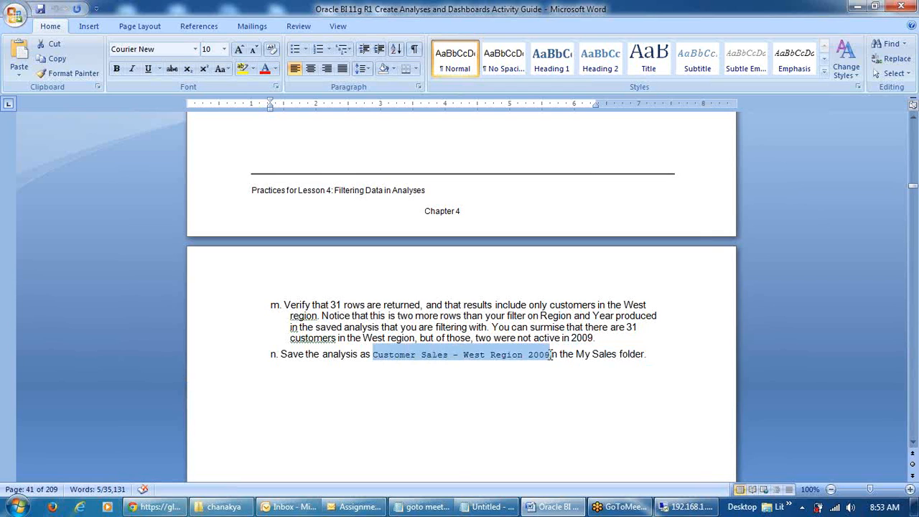
left_click(488, 507)
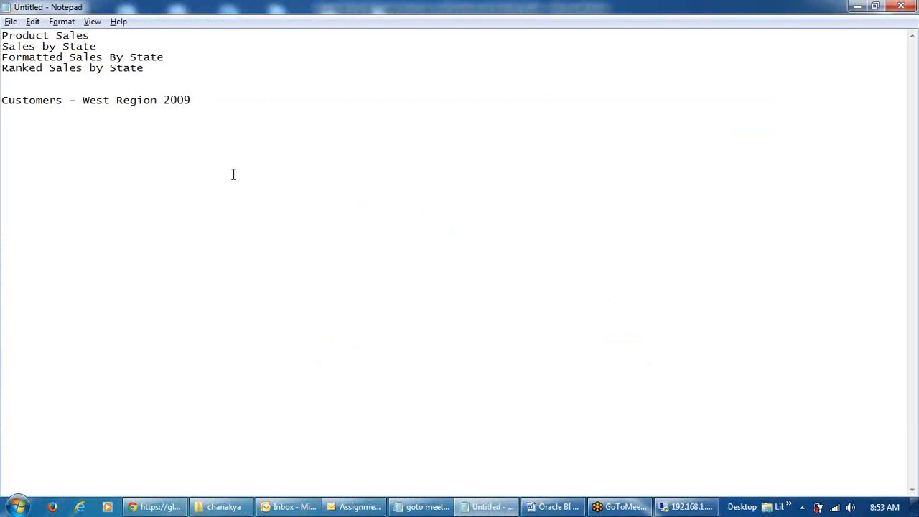
type("Customer Sales - West Region 2009")
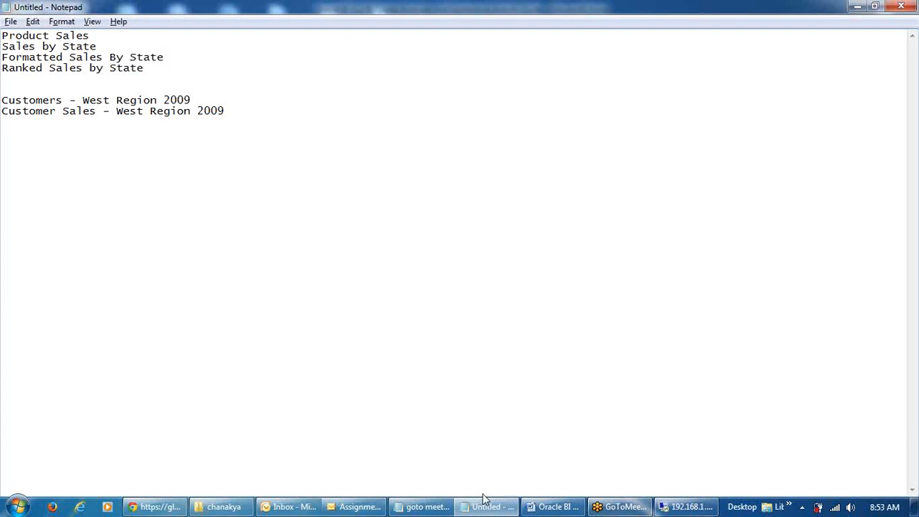
left_click(686, 507)
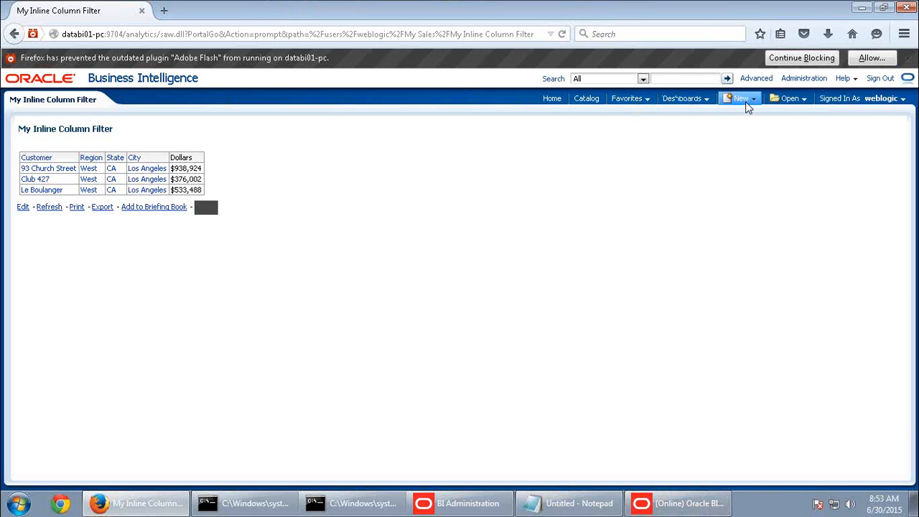
Create a SupplierSales analysis with Region, Customer and Dollars columns in that order
left_click(744, 99)
left_click(754, 130)
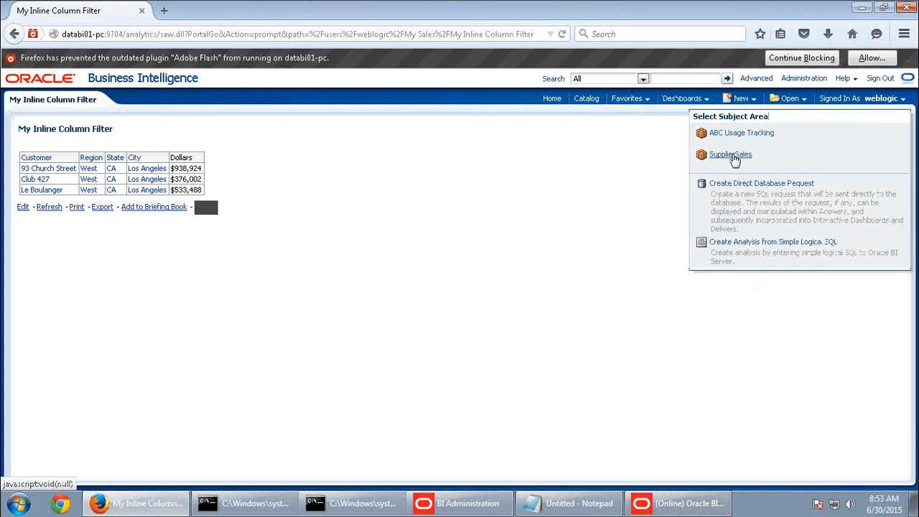
left_click(740, 150)
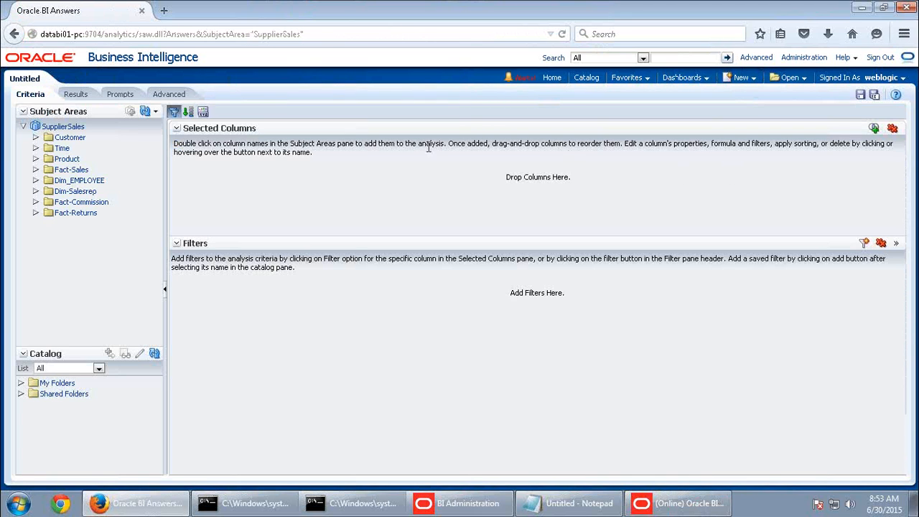
left_click(71, 138)
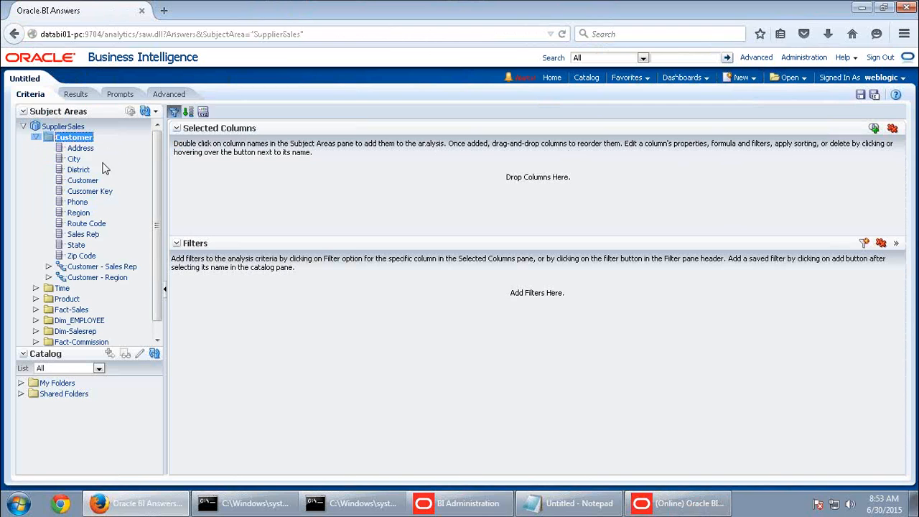
left_click(80, 214)
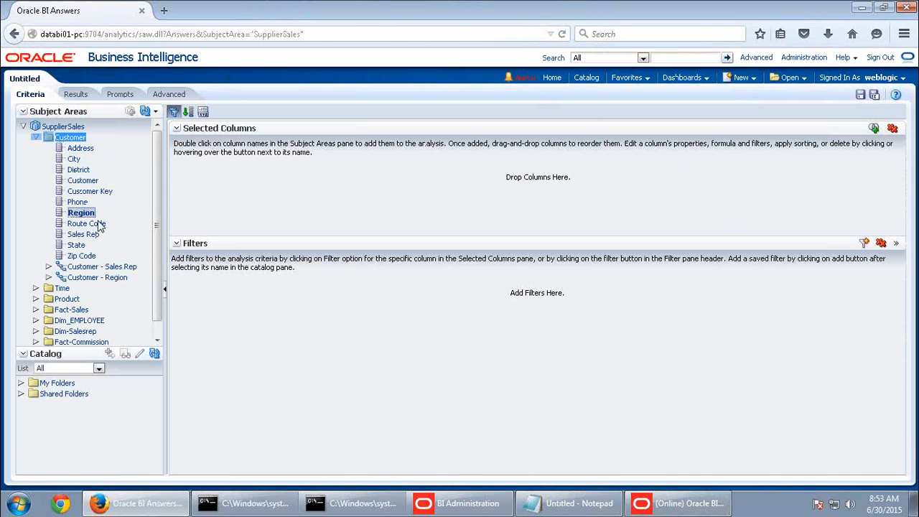
left_click(75, 311)
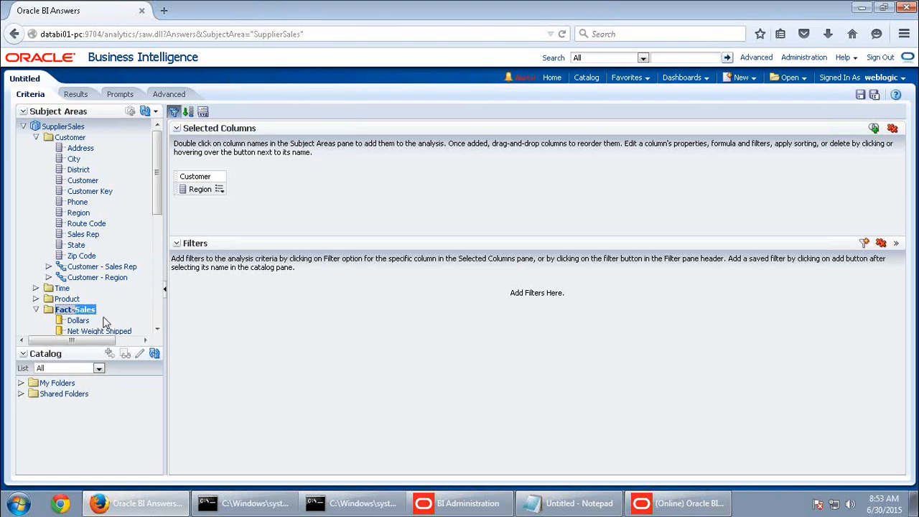
double_click(83, 321)
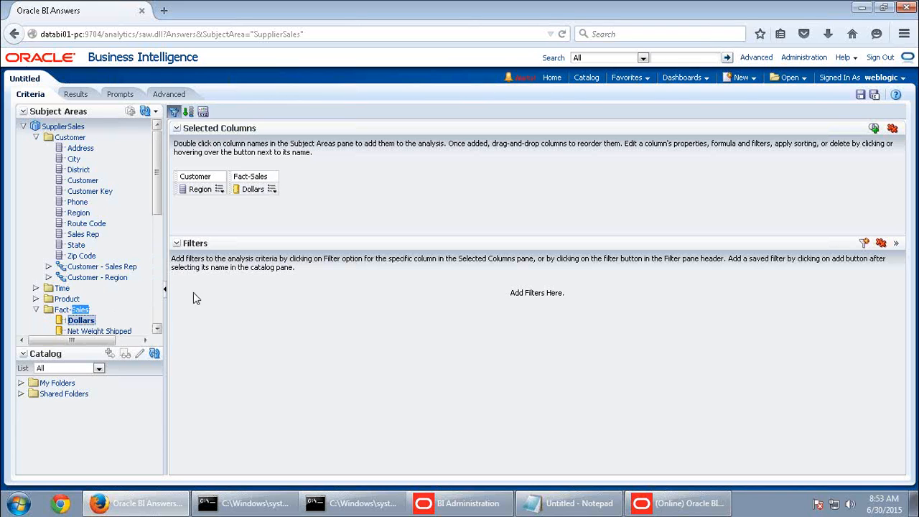
left_click(88, 181)
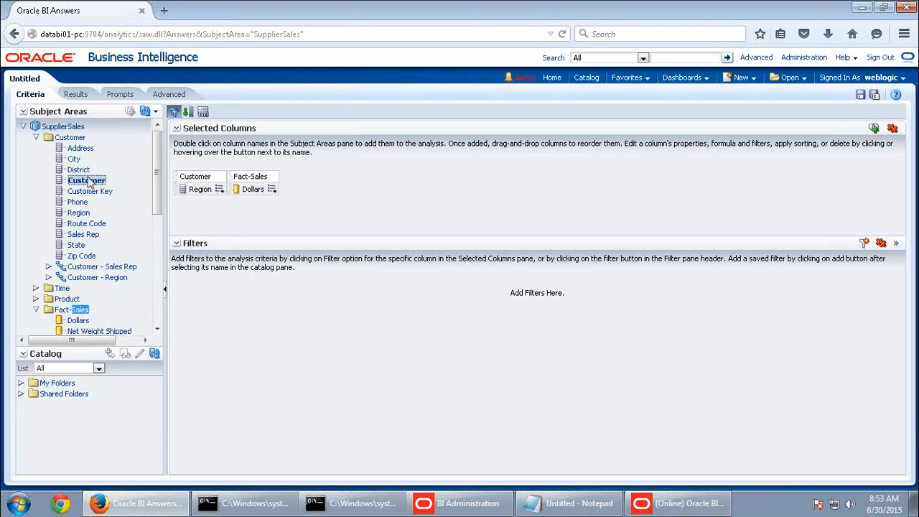
left_click_drag(89, 183, 245, 208)
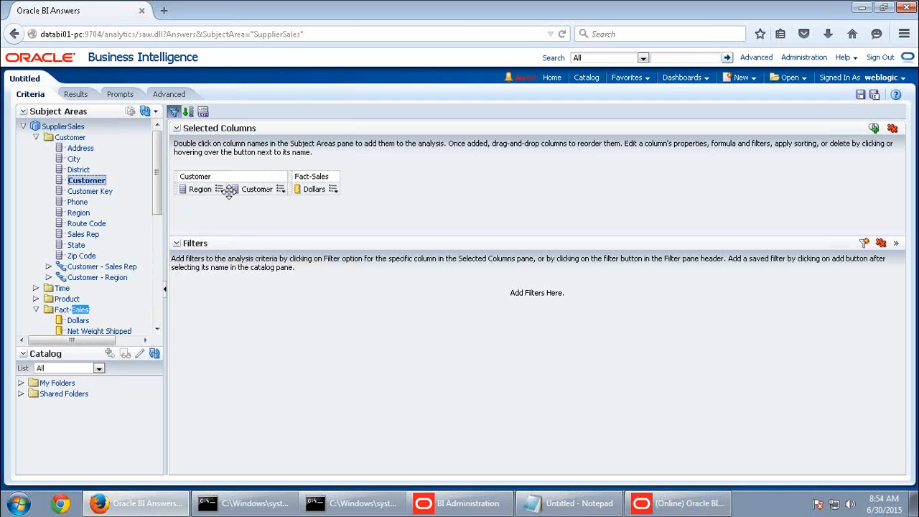
Filter Region to West and view the customer results
left_click(219, 189)
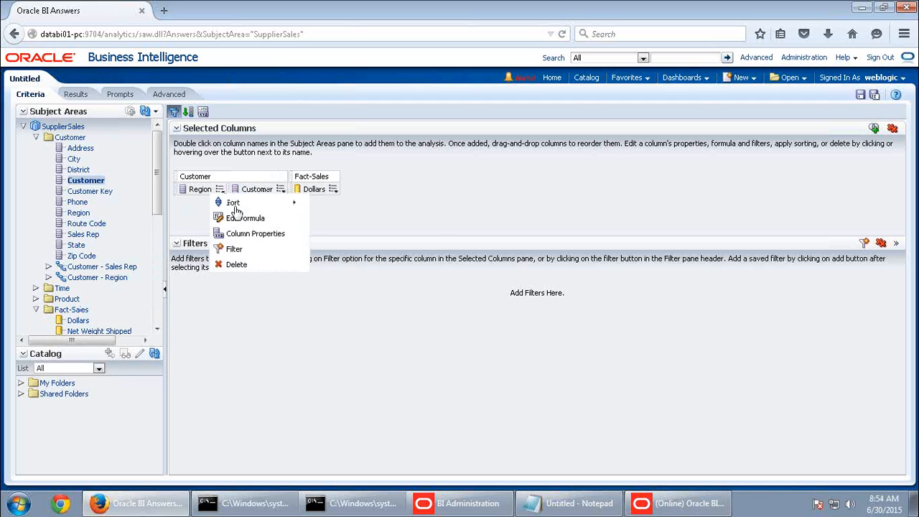
left_click(237, 250)
left_click(569, 222)
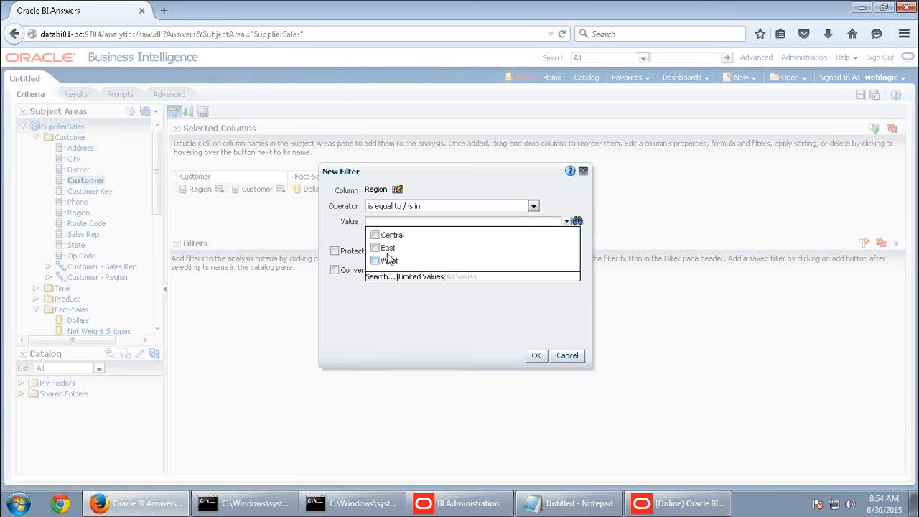
left_click(375, 260)
left_click(536, 355)
left_click(76, 95)
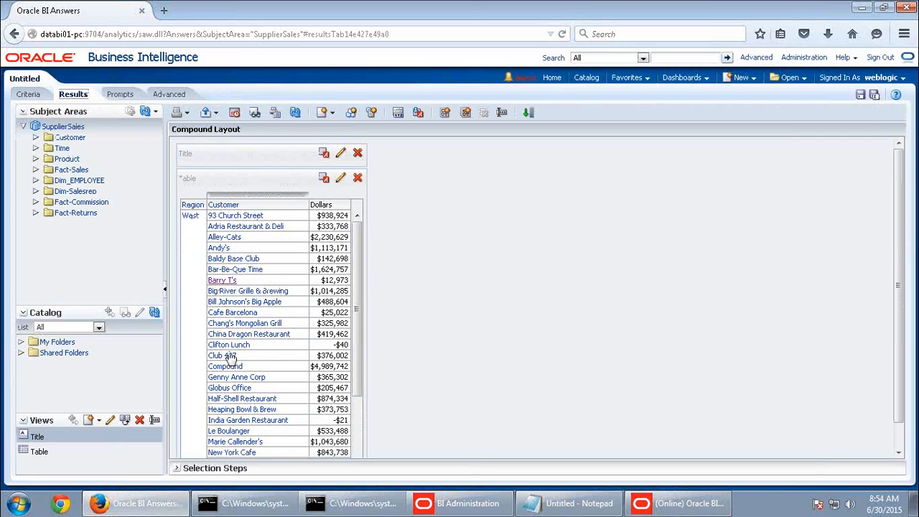
scroll(238, 373, "down", 2)
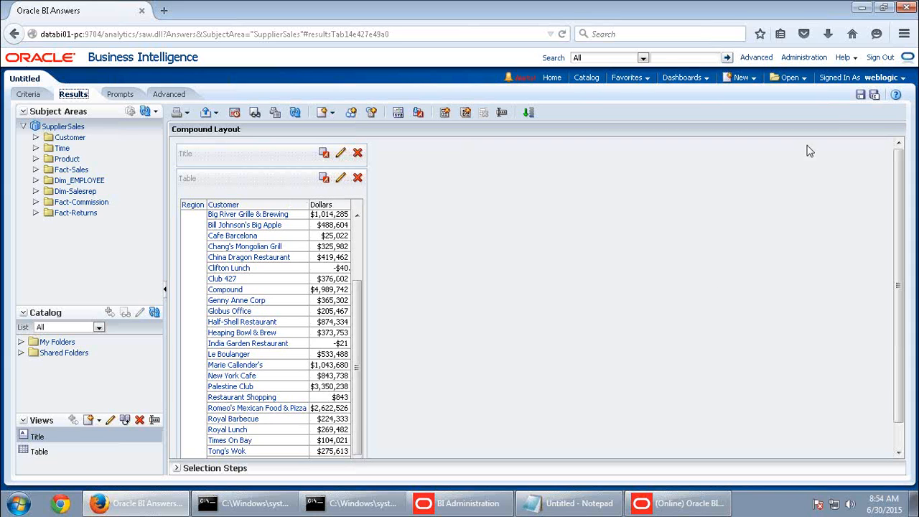
Save the analysis as Customers - West Region 1999, overwriting the existing copy
left_click(861, 96)
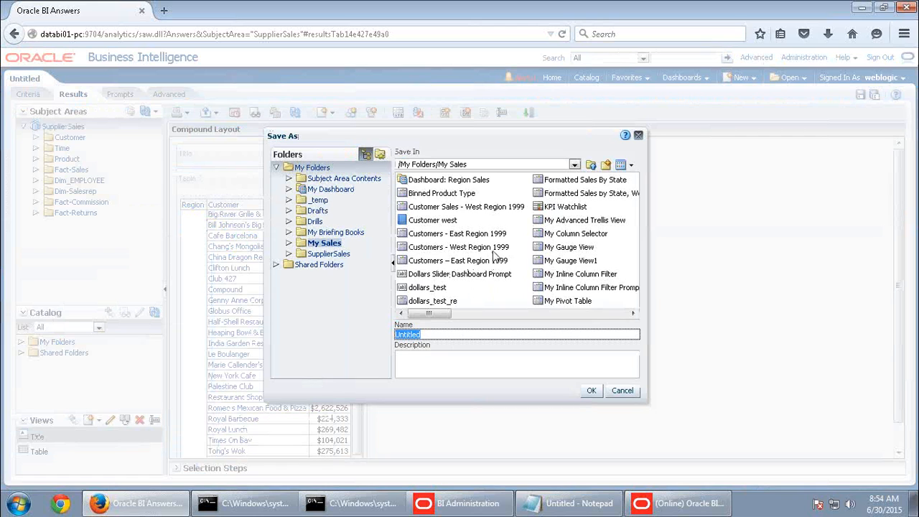
left_click(496, 248)
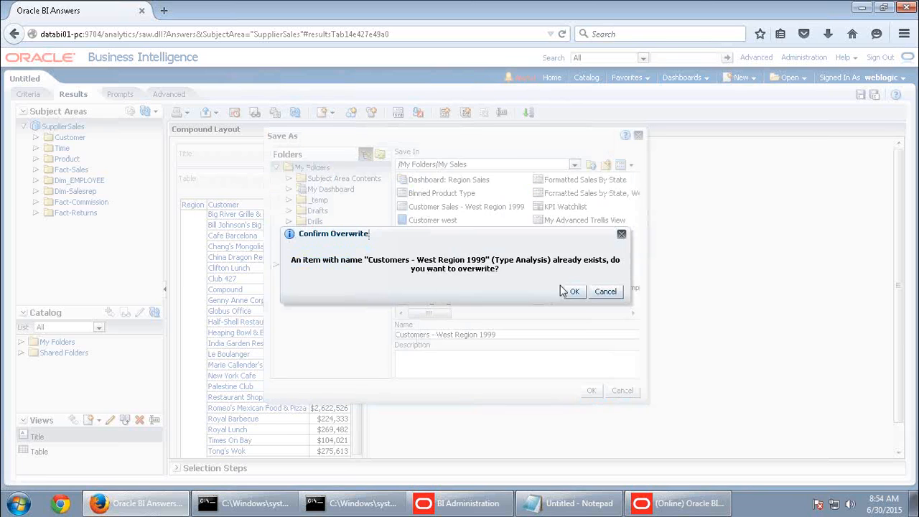
left_click(580, 290)
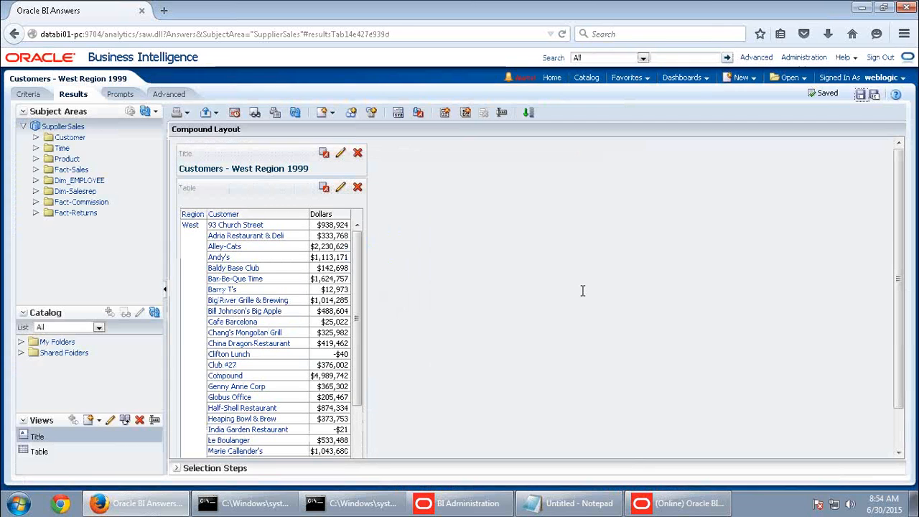
Add a Year column filtered to 1999 and move it to the first position
left_click(27, 93)
double_click(68, 299)
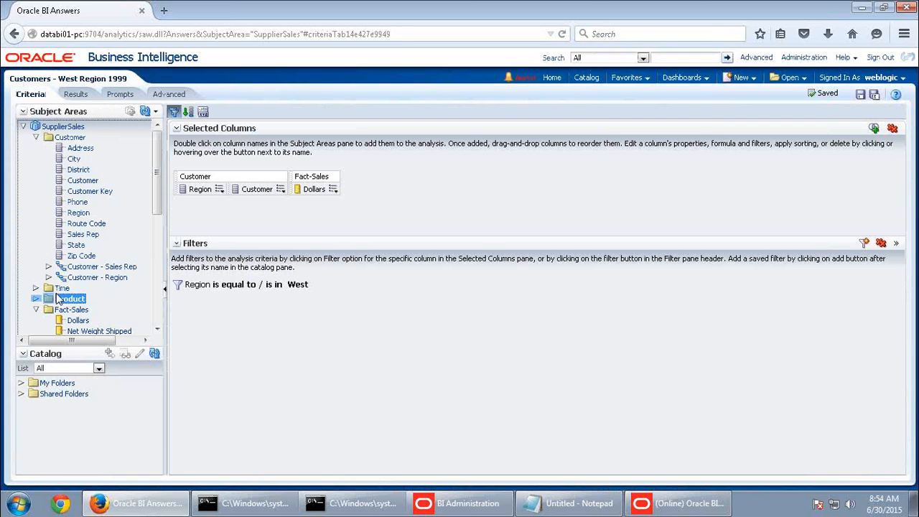
double_click(83, 290)
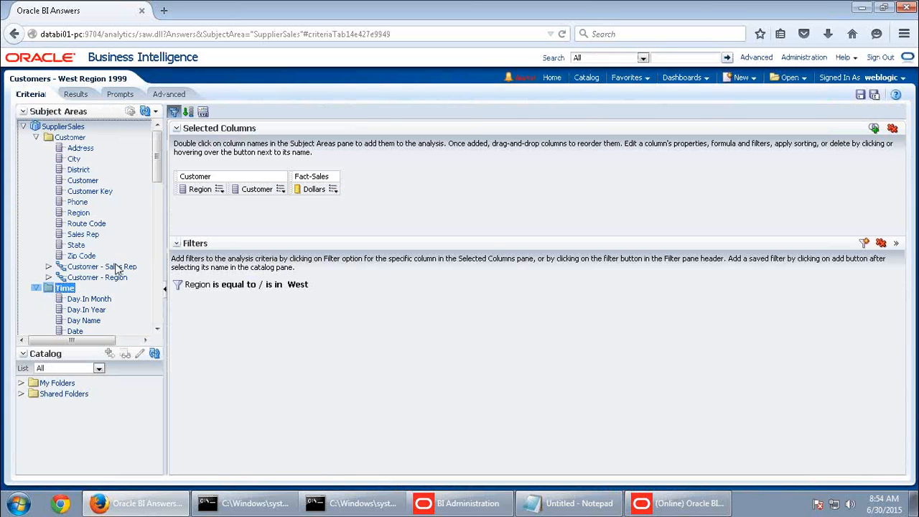
scroll(117, 275, "down", 5)
double_click(75, 192)
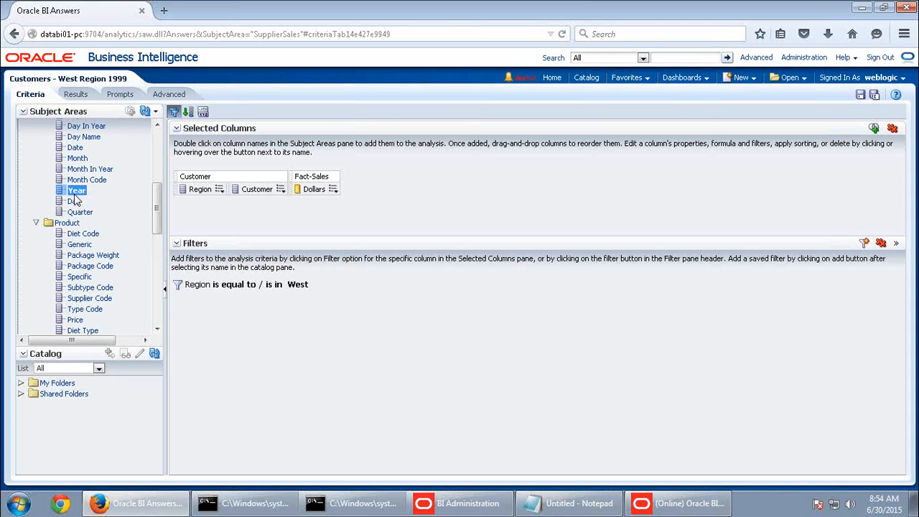
left_click(380, 189)
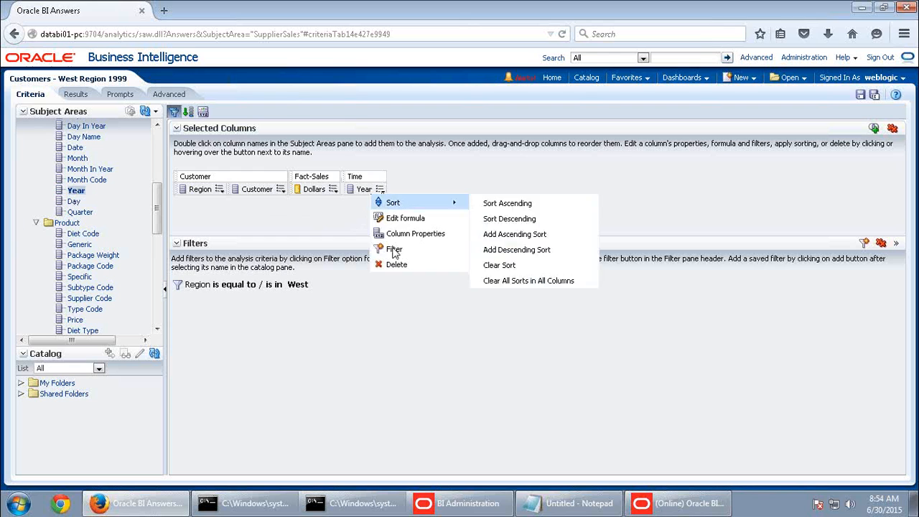
left_click(391, 248)
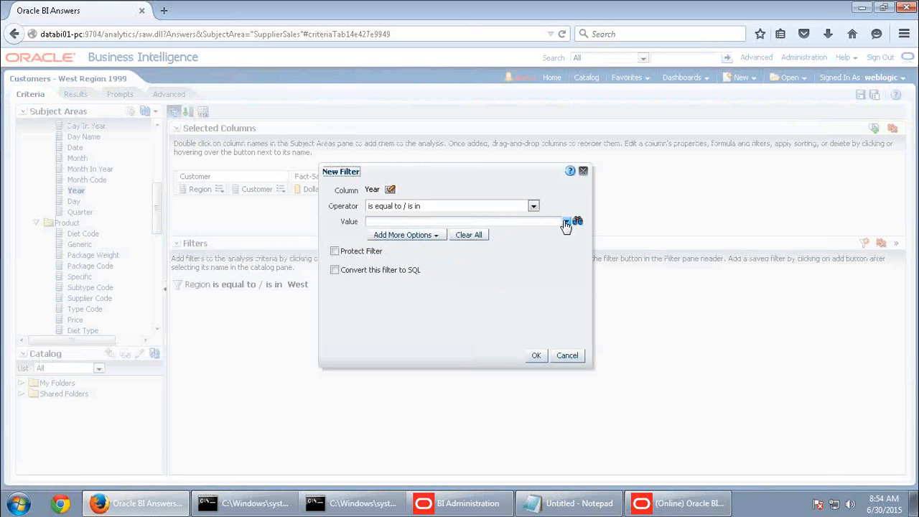
left_click(567, 222)
left_click(376, 248)
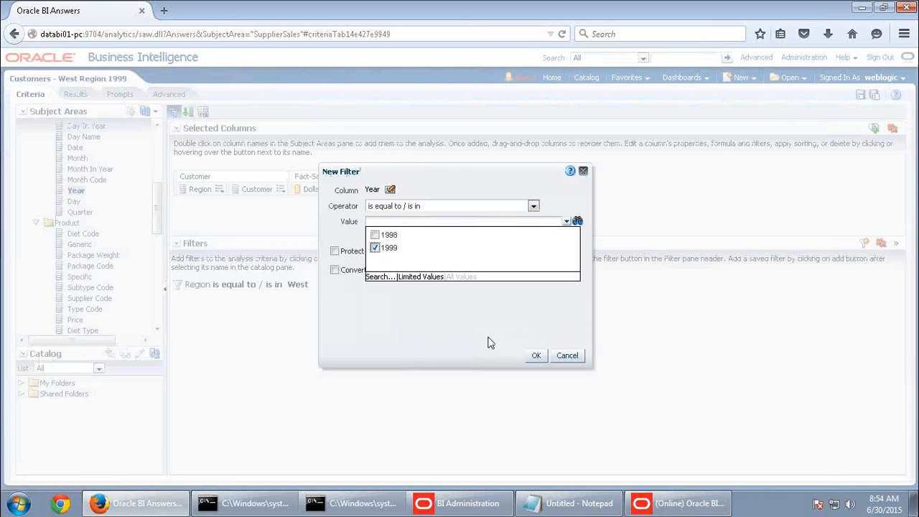
left_click(536, 356)
left_click_drag(358, 189, 185, 189)
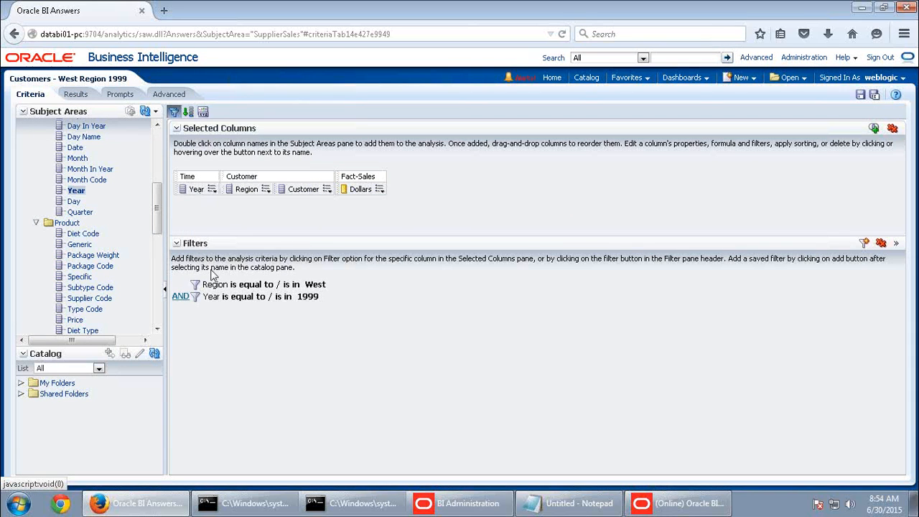
Set the results table to content paging and save the analysis
left_click(75, 94)
left_click(361, 188)
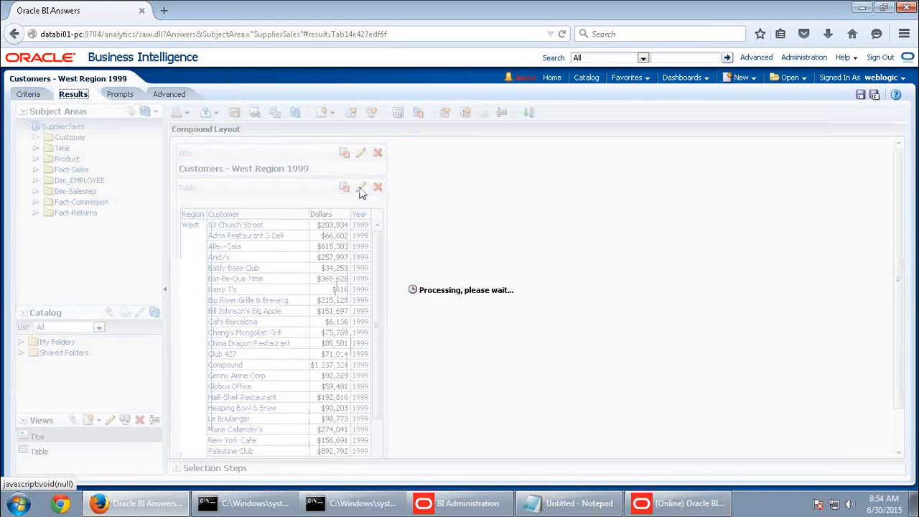
left_click(387, 133)
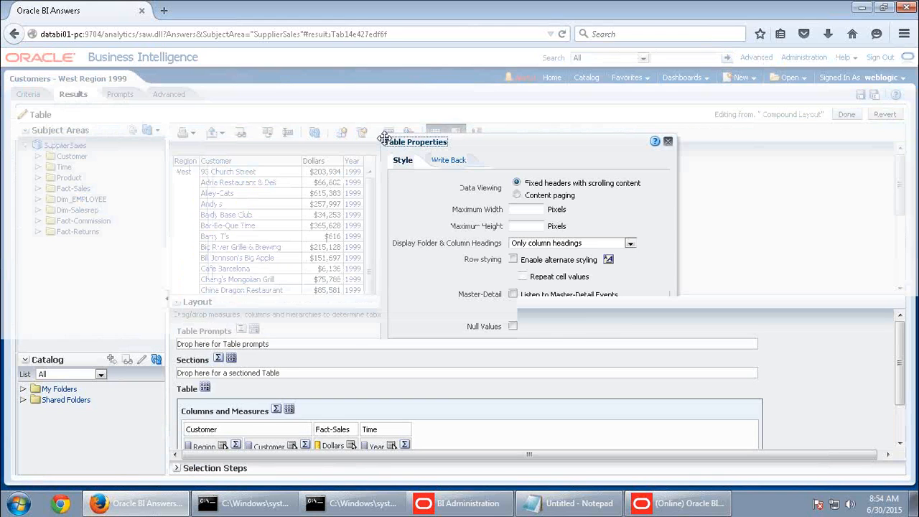
left_click(516, 195)
left_click(622, 349)
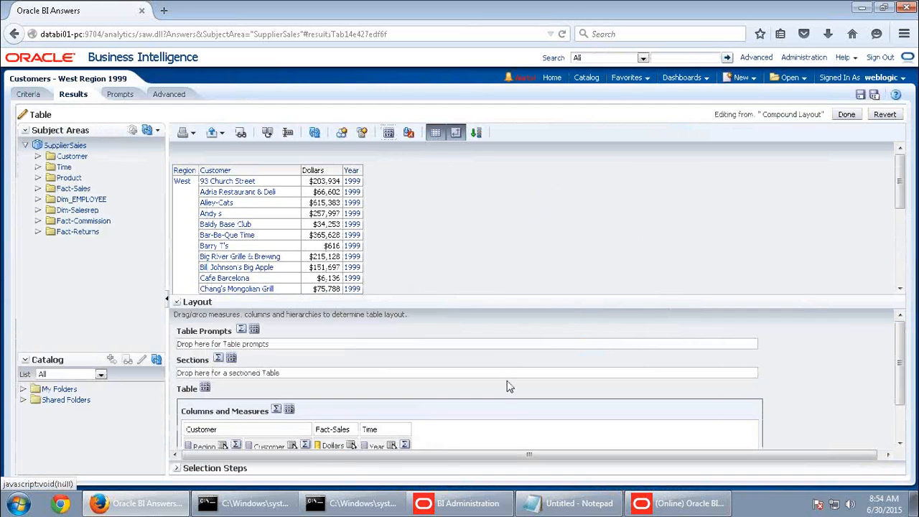
scroll(567, 383, "down", 3)
left_click_drag(377, 404, 188, 404)
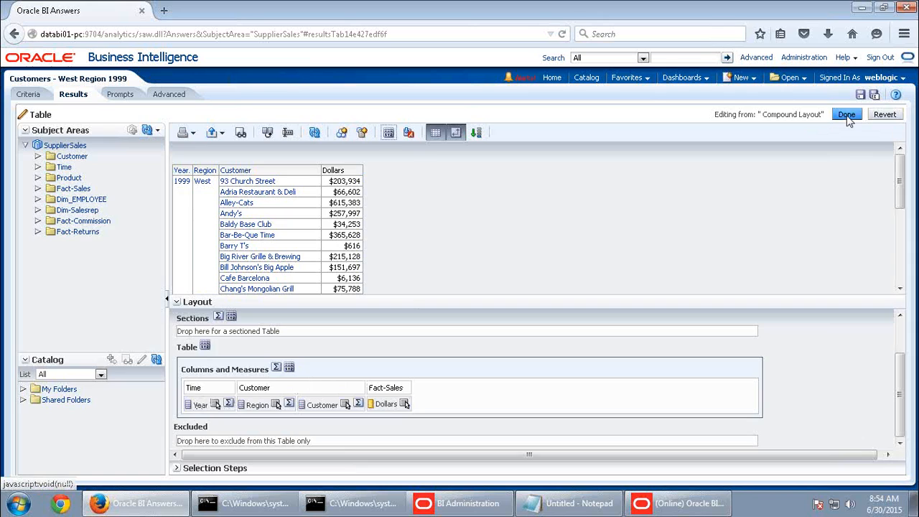
left_click(846, 115)
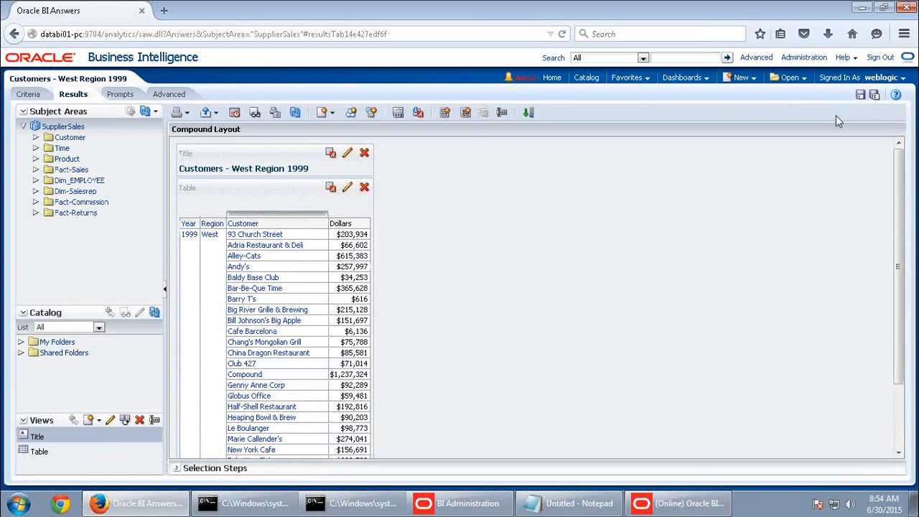
left_click(861, 94)
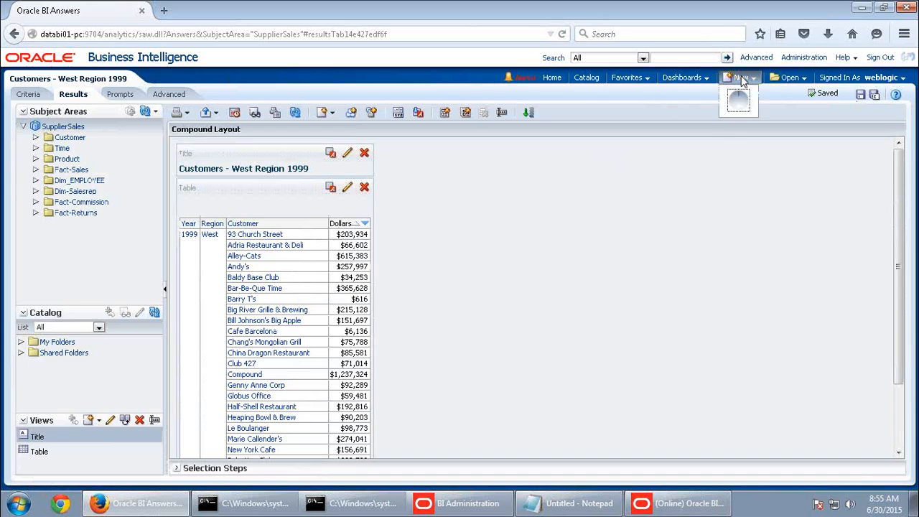
Start a new SupplierSales analysis and add the Year and Region columns
left_click(739, 77)
left_click(750, 117)
left_click(732, 132)
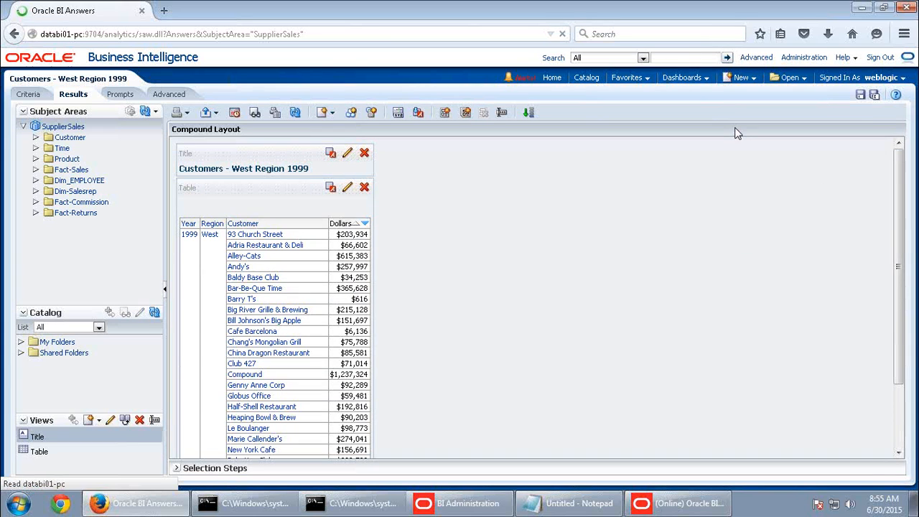
double_click(69, 139)
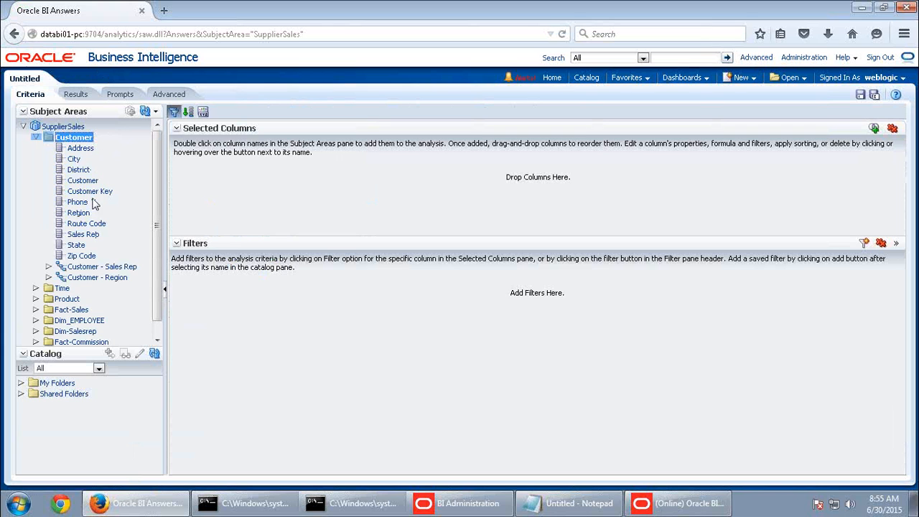
double_click(64, 289)
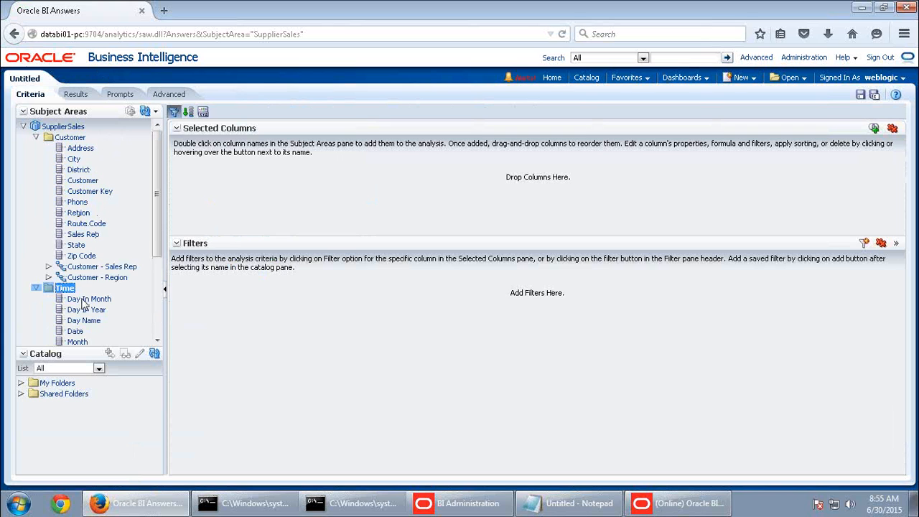
scroll(103, 319, "down", 5)
double_click(77, 253)
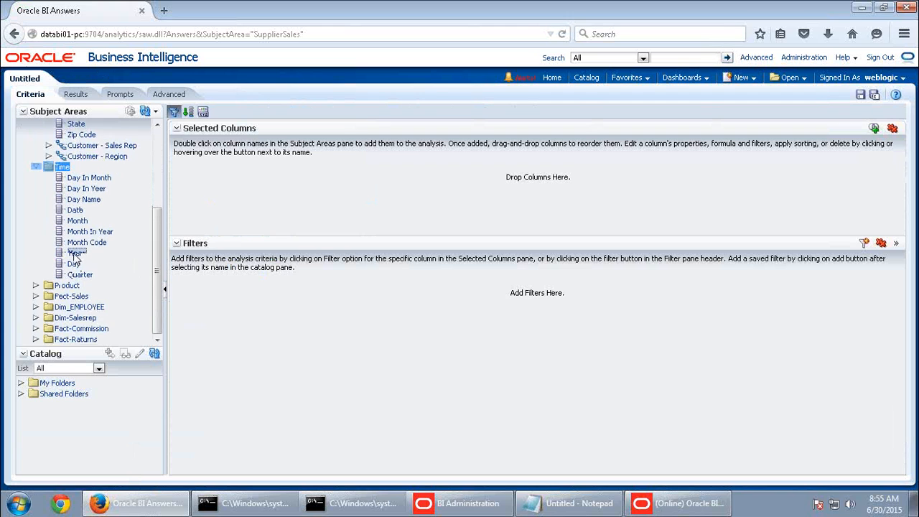
scroll(92, 271, "up", 5)
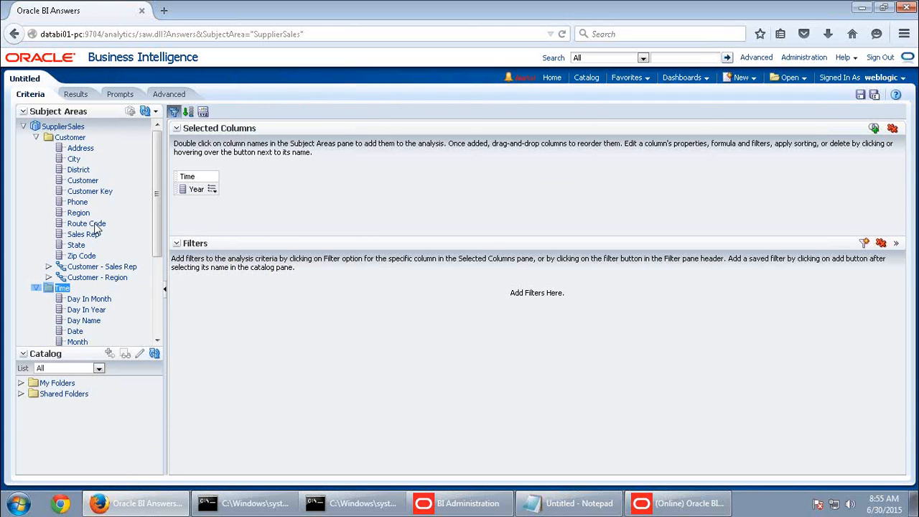
double_click(80, 214)
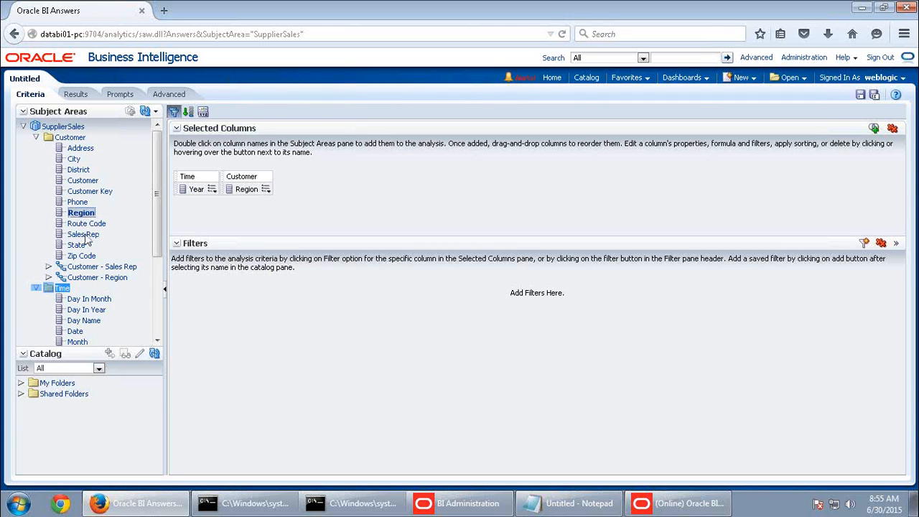
Add Dollars, Net Weight Shipped, Units Ordered and Units Shipped, then preview the results
scroll(86, 240, "down", 5)
double_click(75, 296)
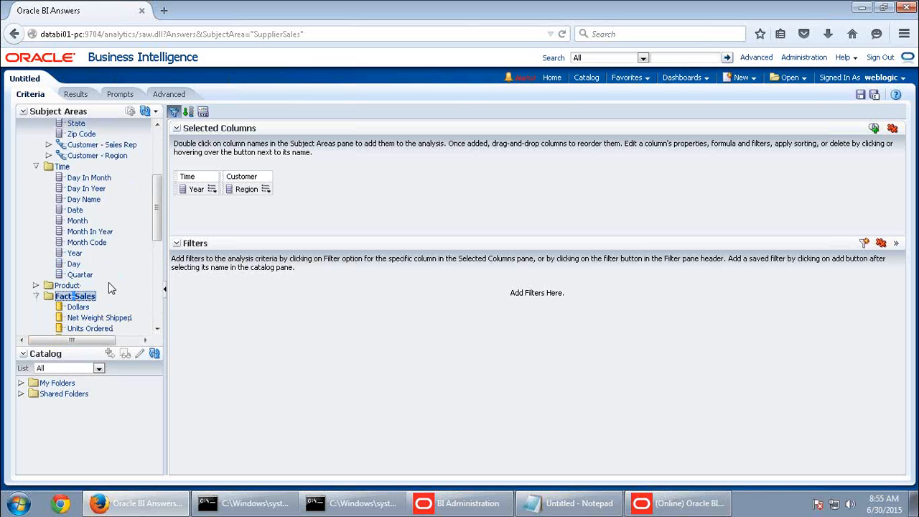
scroll(108, 287, "down", 3)
double_click(78, 228)
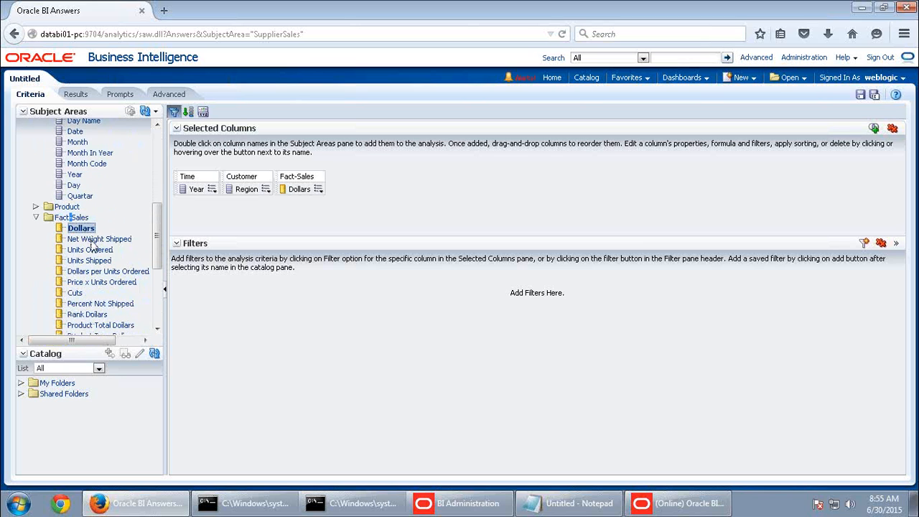
double_click(93, 239)
double_click(91, 250)
double_click(93, 261)
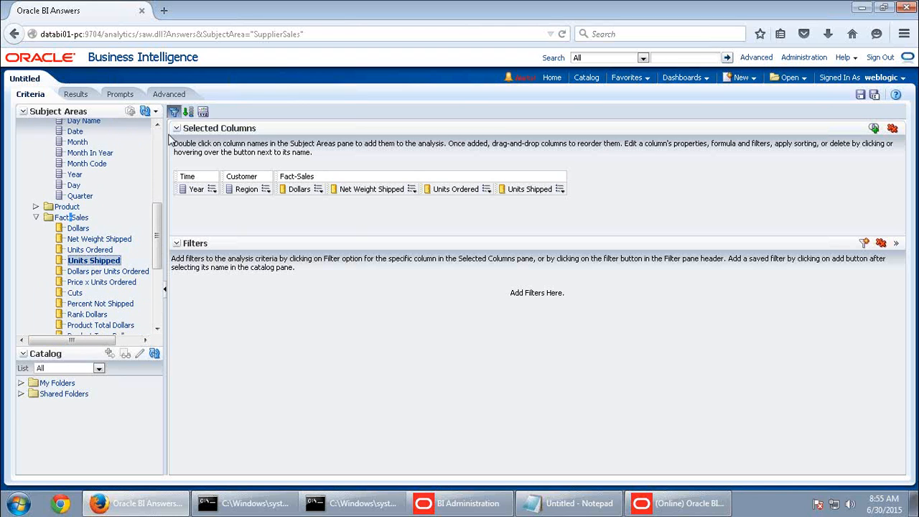
left_click(75, 94)
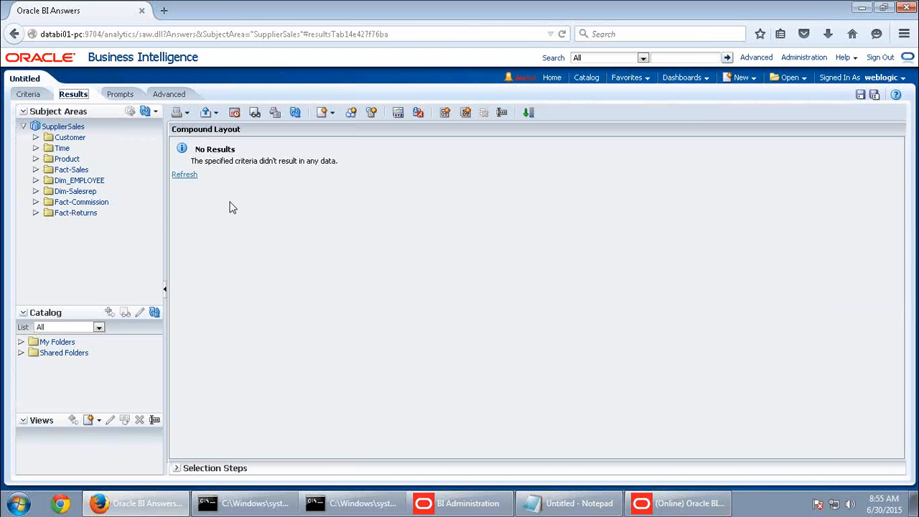
Delete Region and Year, keeping only Dollars, Net Weight Shipped, Units Ordered and Units Shipped
left_click(29, 96)
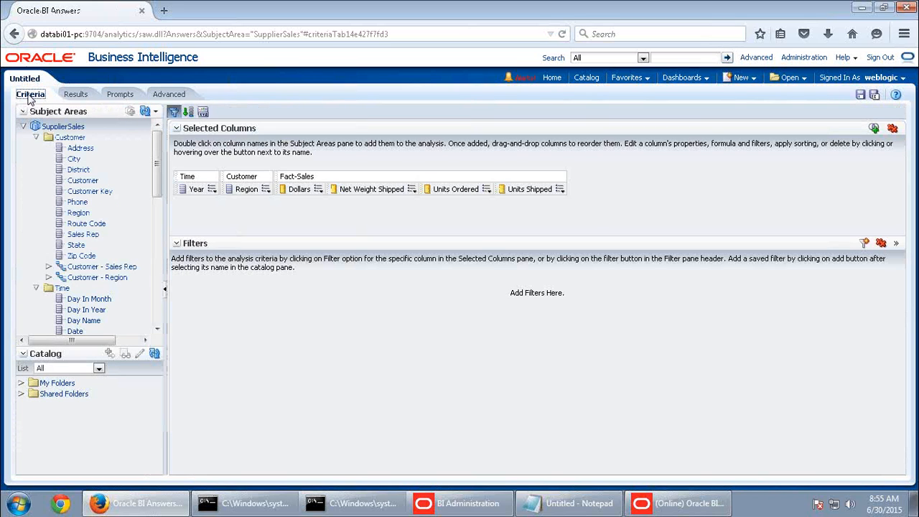
left_click(267, 189)
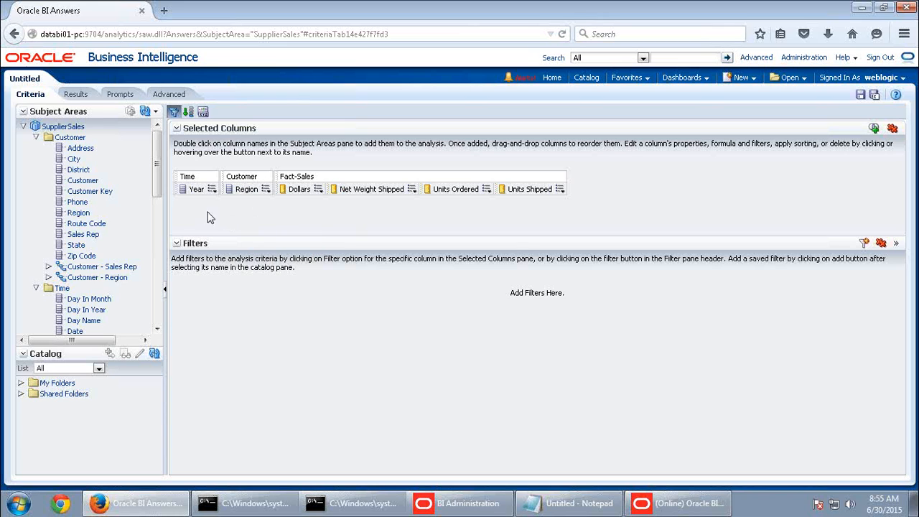
left_click(265, 188)
left_click(282, 265)
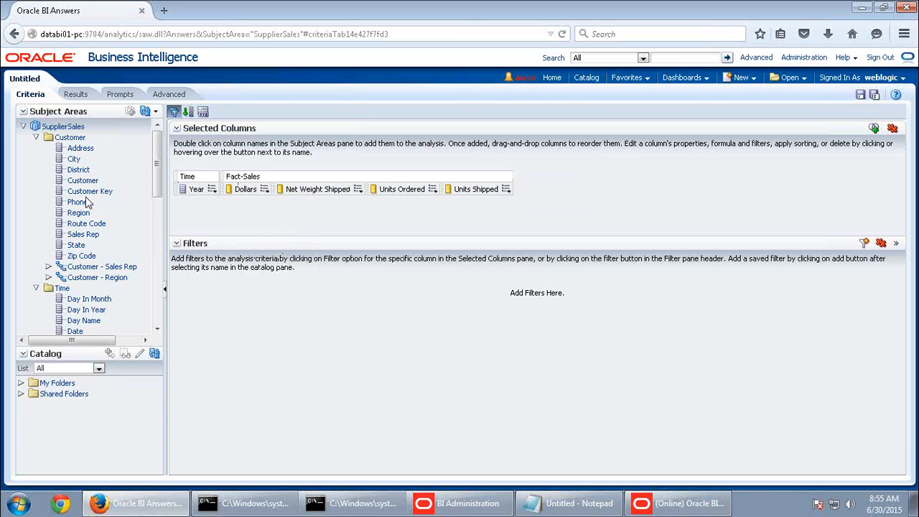
left_click(212, 188)
left_click(230, 266)
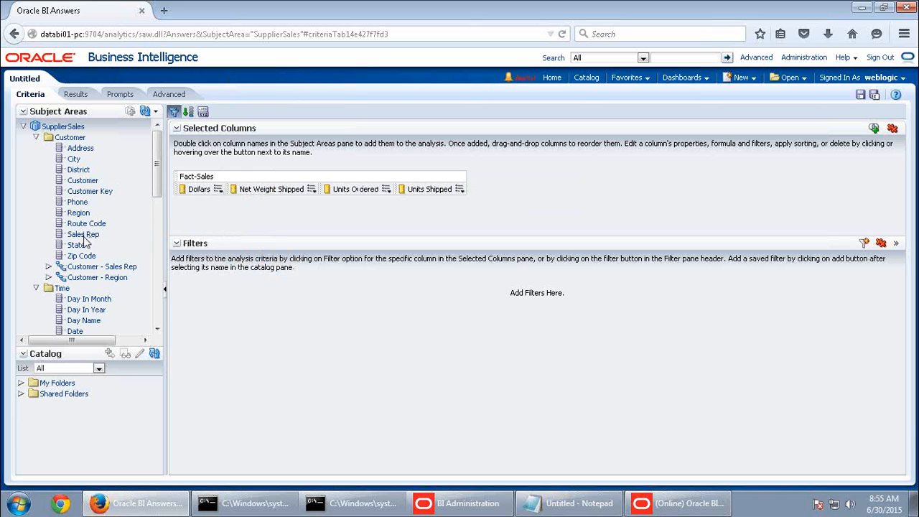
Place Region and Customer before Dollars, check per-customer results, and edit the results table
double_click(80, 213)
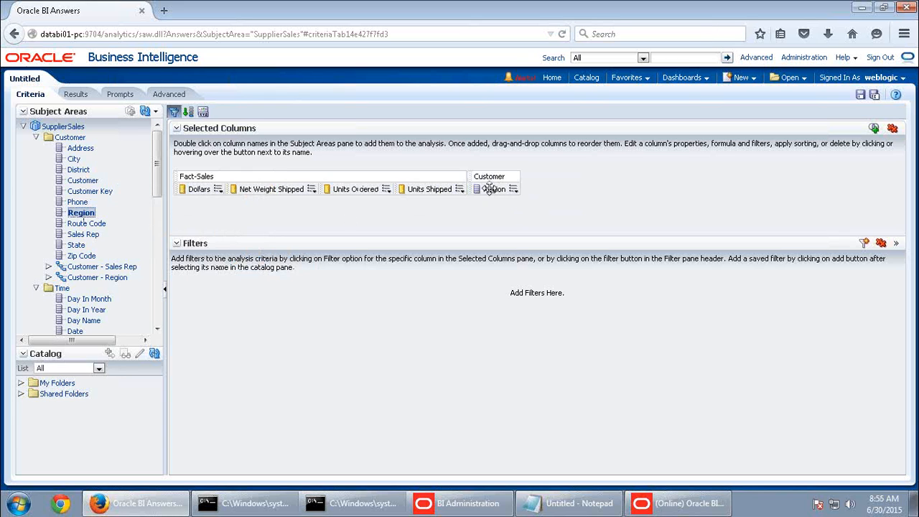
left_click_drag(194, 188, 179, 188)
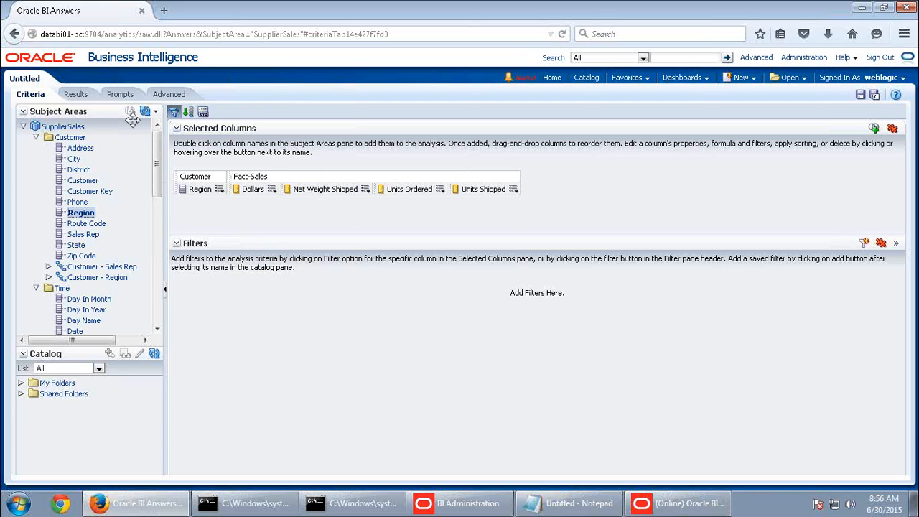
left_click(79, 94)
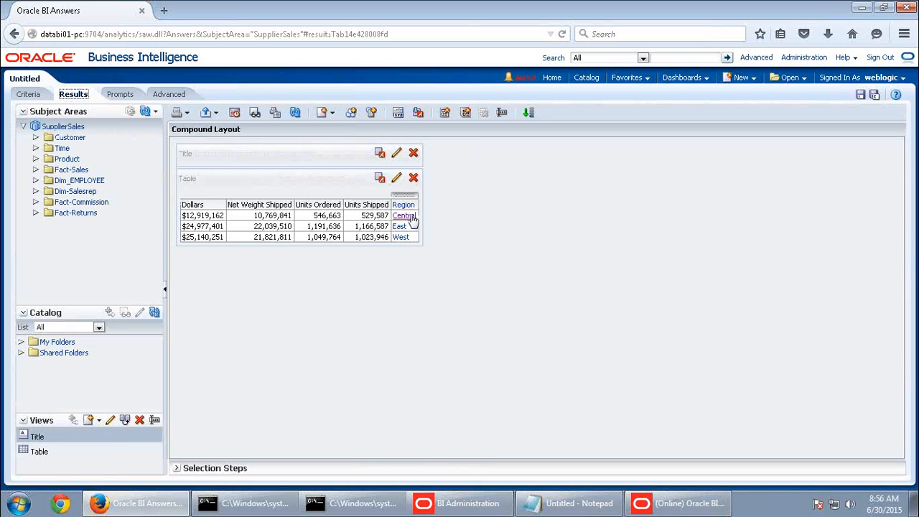
left_click(27, 95)
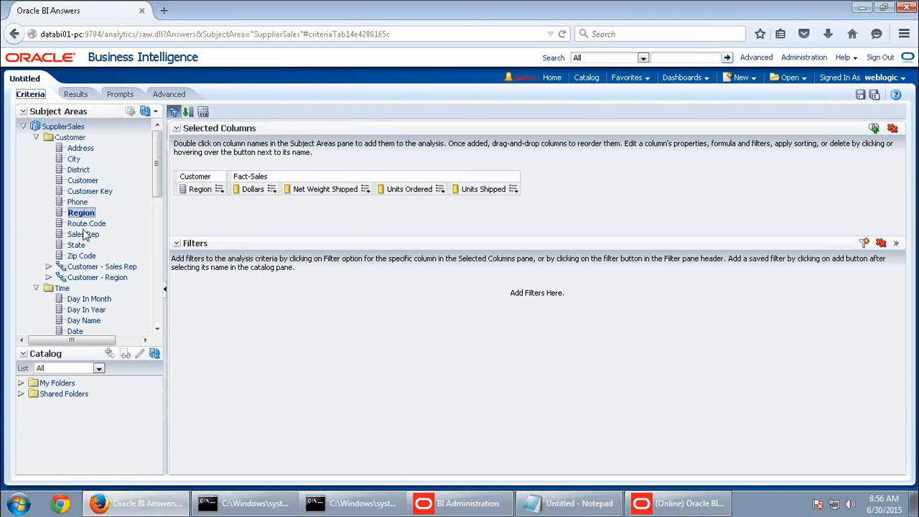
double_click(86, 181)
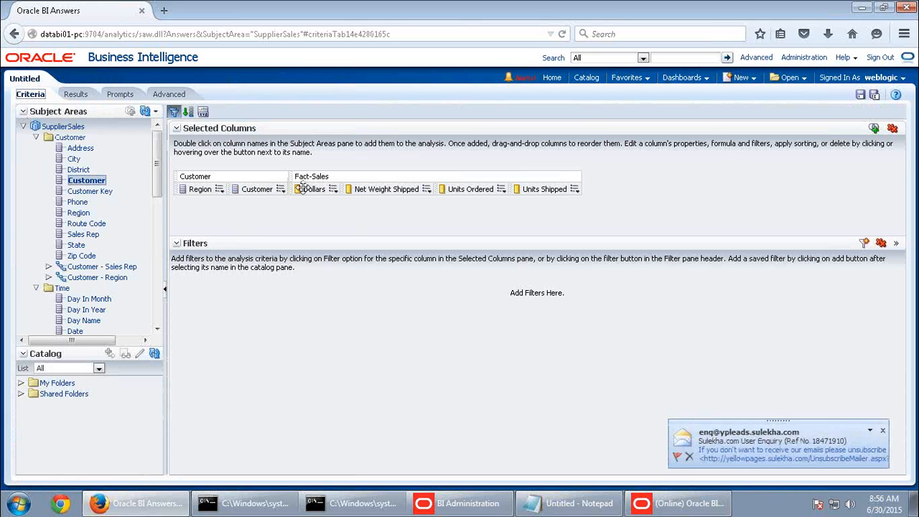
left_click(75, 95)
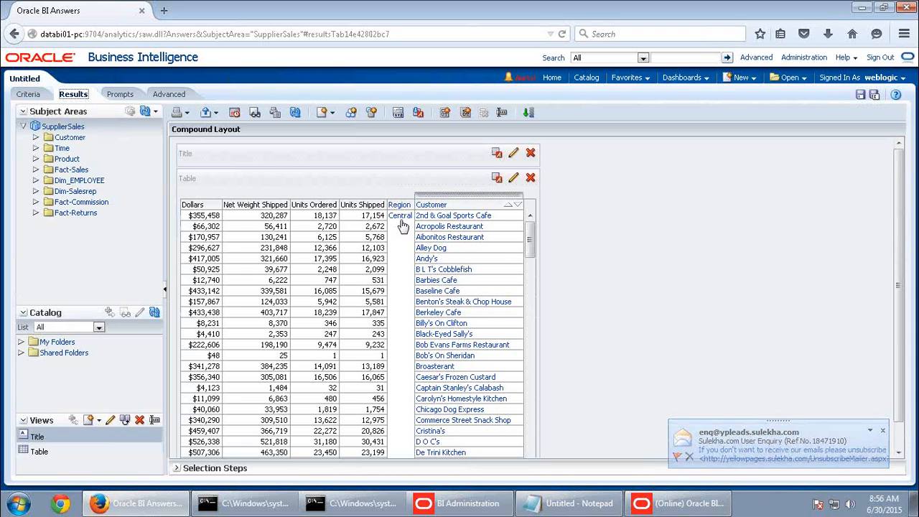
left_click(514, 180)
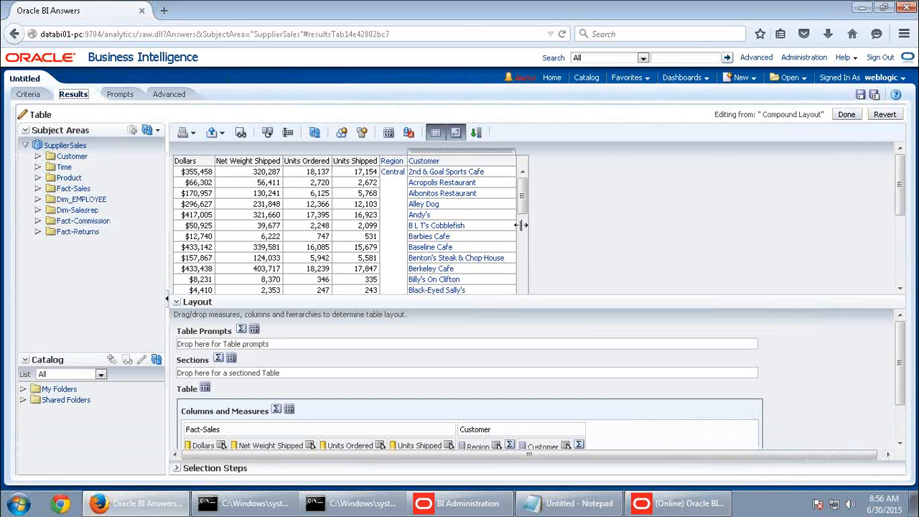
Move Region to the front of the table and switch the table to content paging
scroll(474, 403, "down", 2)
left_click_drag(478, 404, 191, 404)
left_click_drag(543, 404, 253, 406)
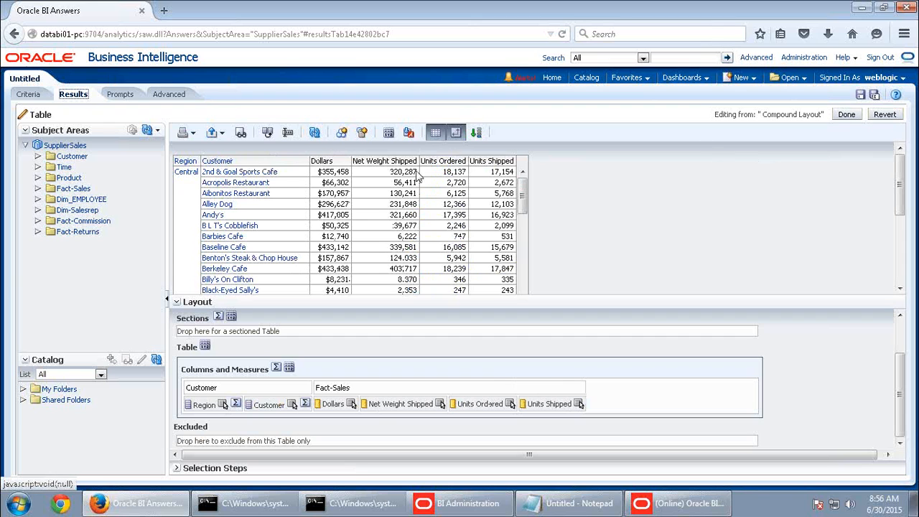
left_click(389, 133)
left_click(522, 192)
left_click(626, 348)
left_click(847, 115)
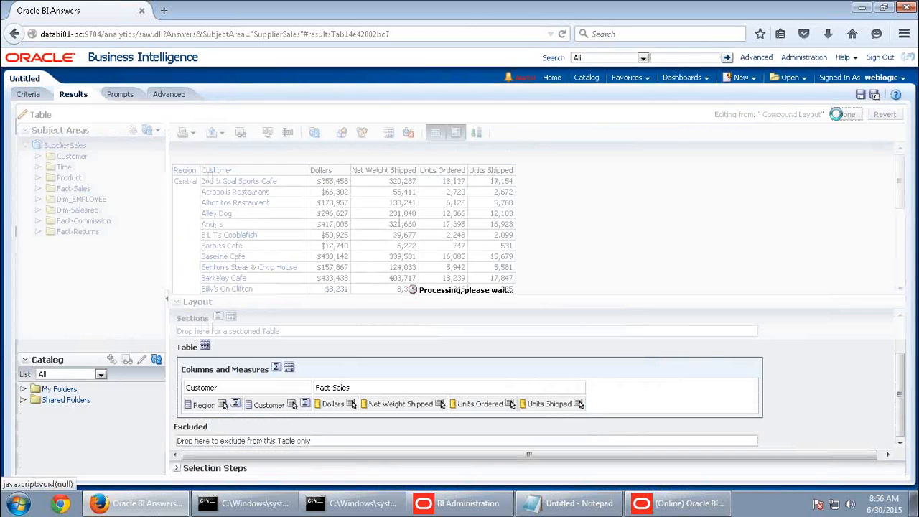
Scroll through all 136 customer rows for Central, East and West, then return to Criteria
scroll(509, 385, "down", 2)
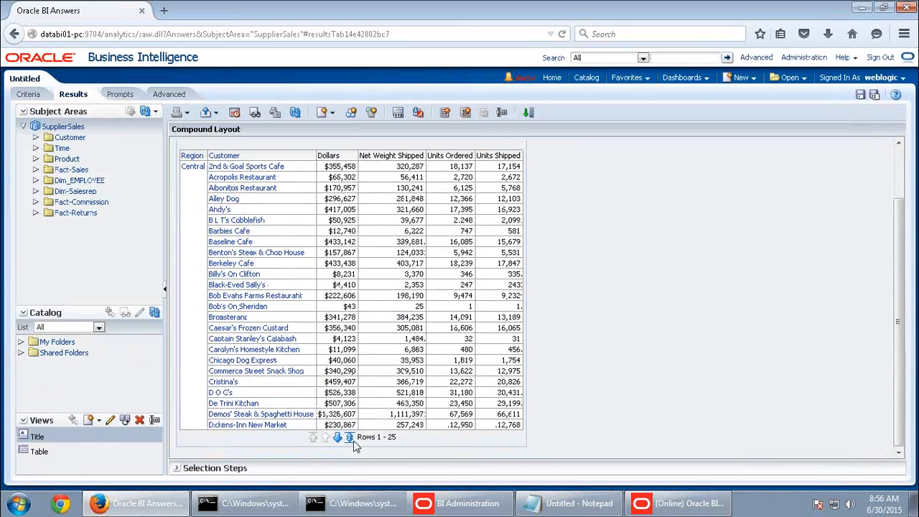
scroll(529, 328, "down", 20)
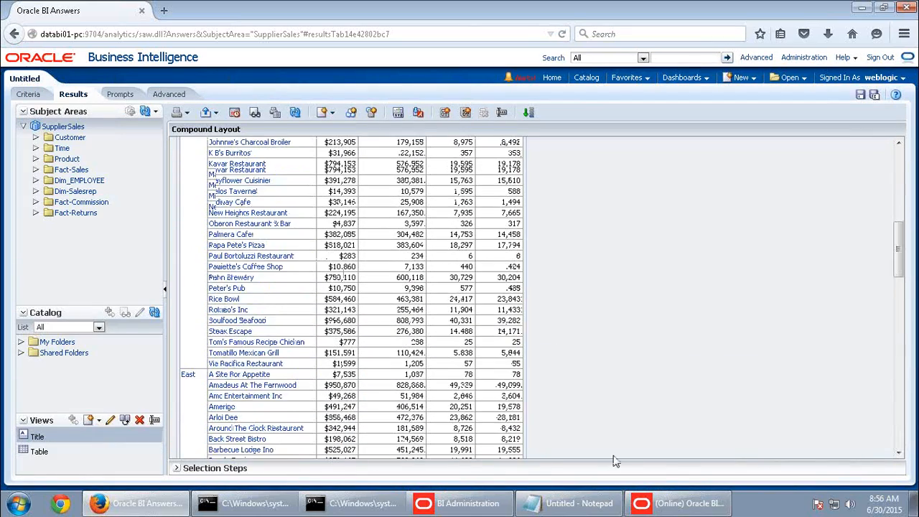
scroll(656, 379, "down", 10)
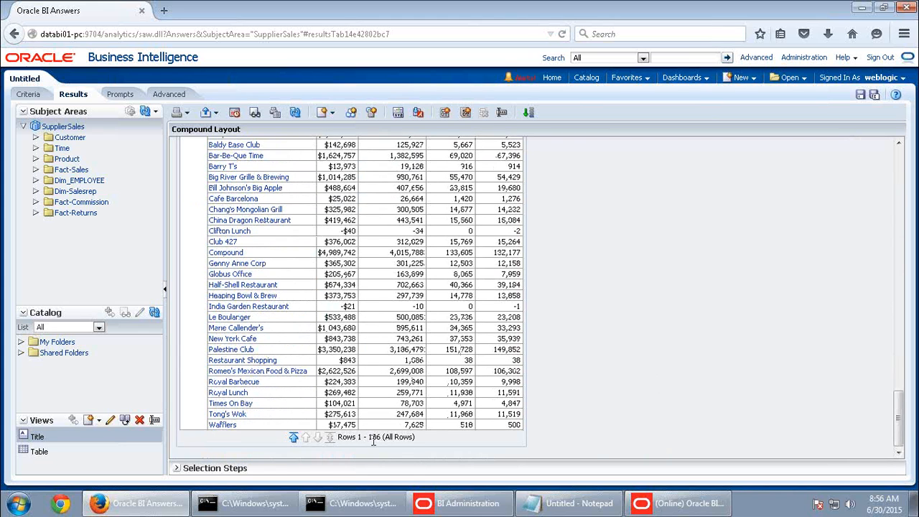
scroll(426, 359, "up", 1)
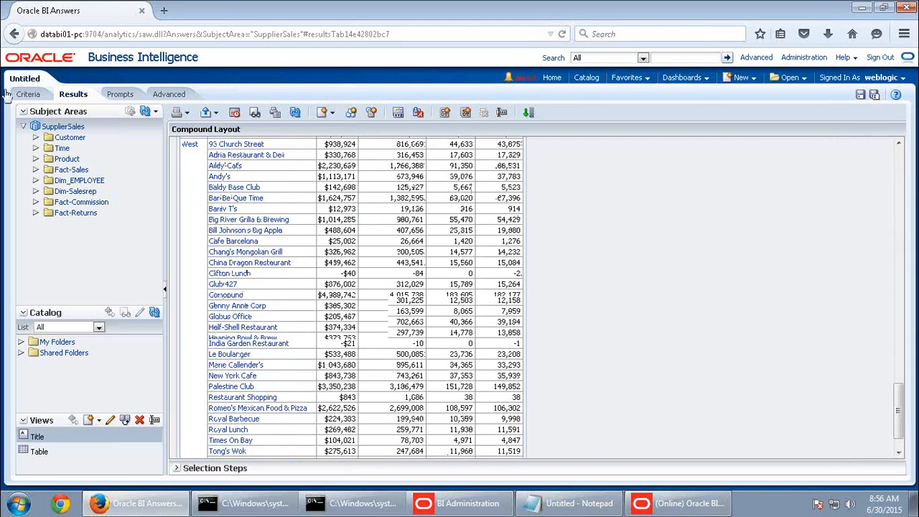
left_click(29, 94)
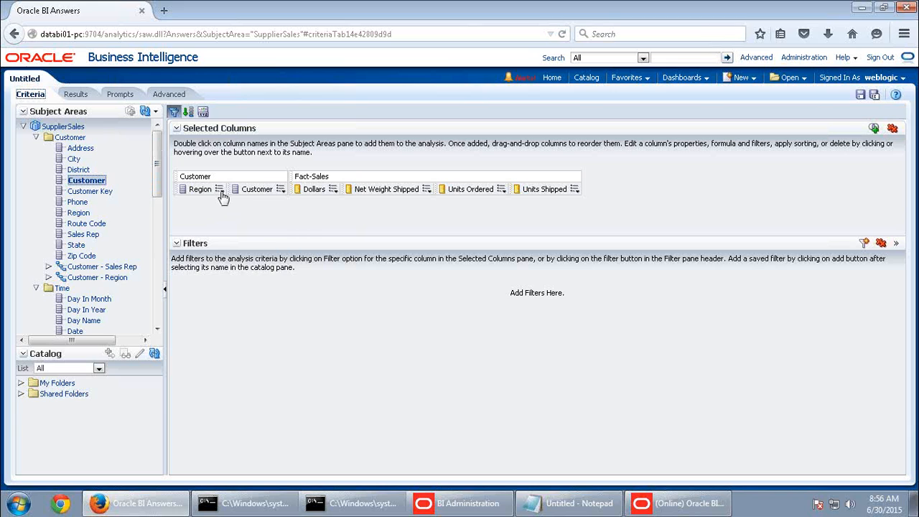
Filter Region on the Region values from the saved 'Customers - West Region 1999' analysis
mouse_move(220, 190)
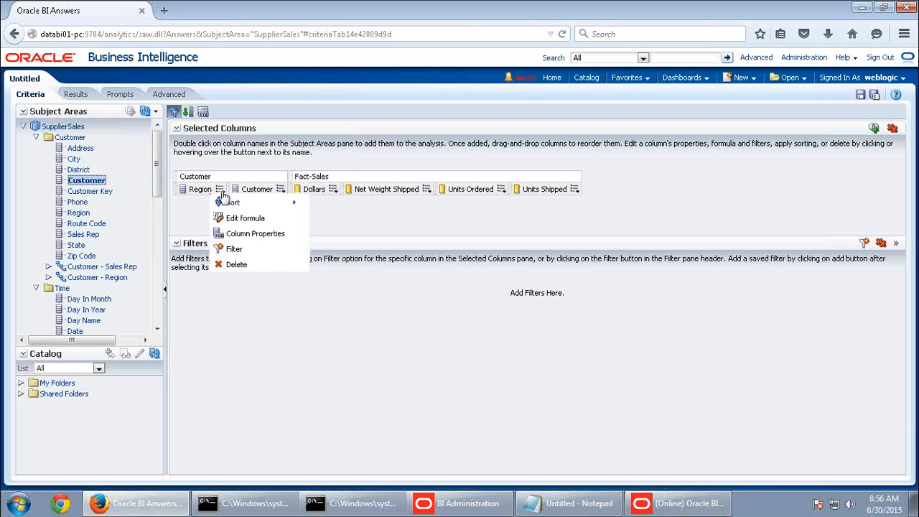
left_click(235, 249)
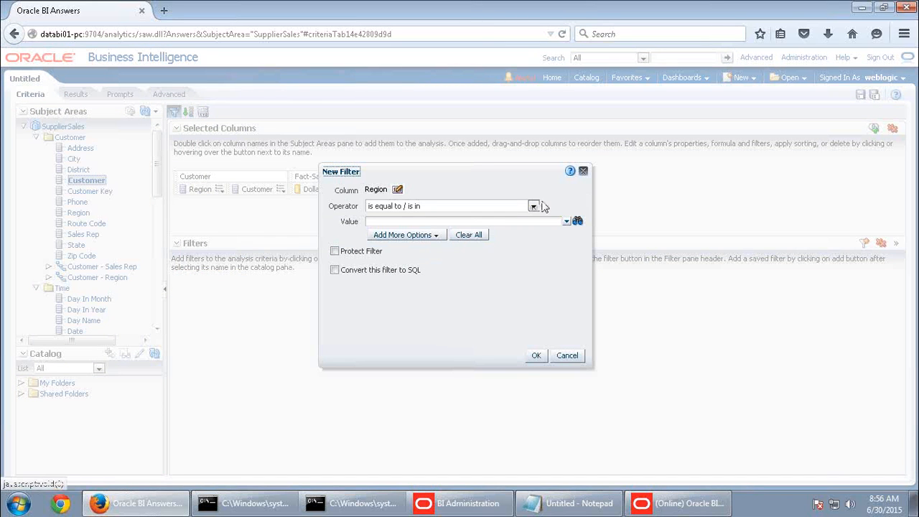
left_click(534, 206)
scroll(479, 338, "down", 1)
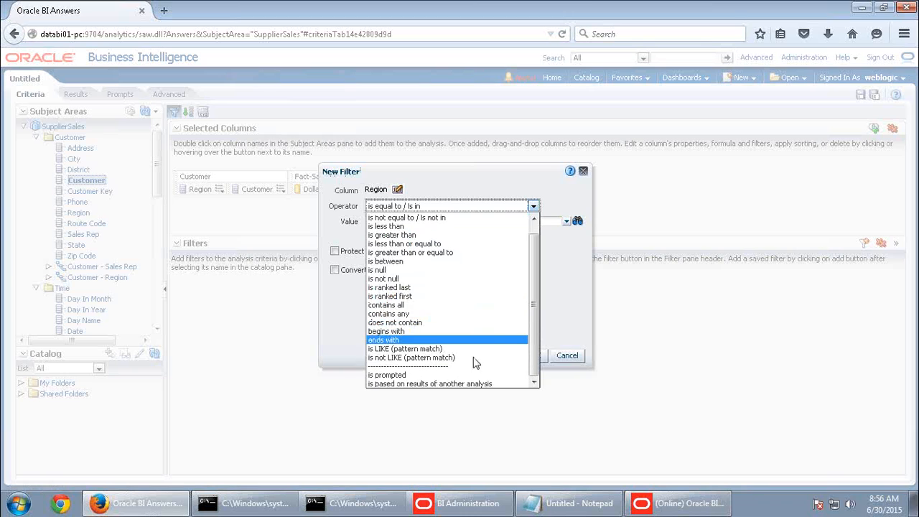
left_click(417, 385)
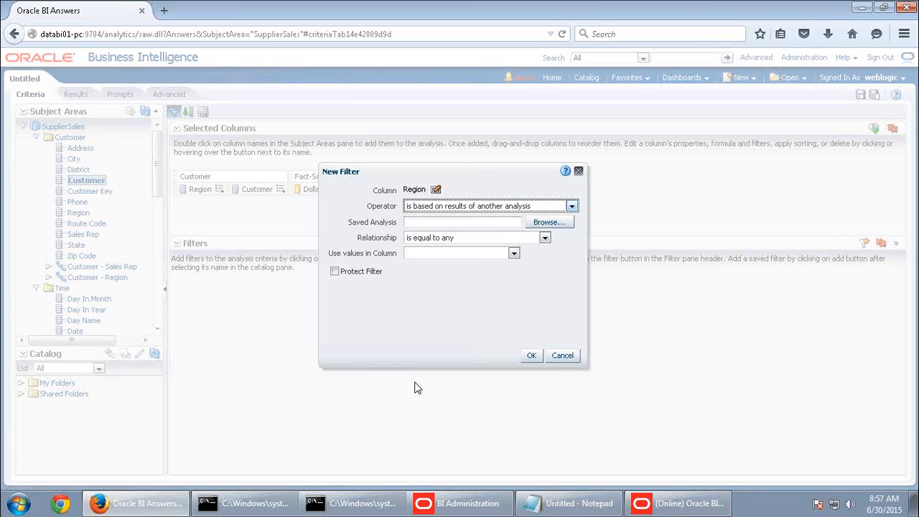
left_click(547, 223)
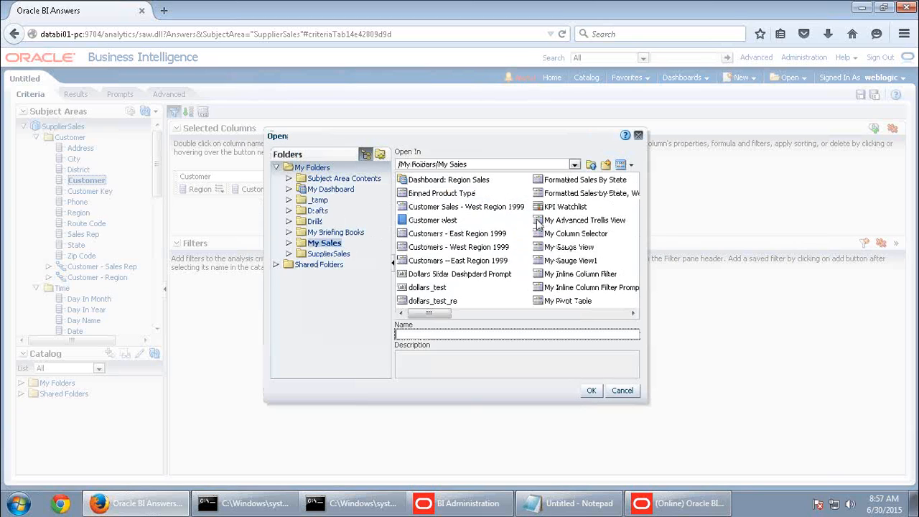
left_click(491, 248)
left_click(591, 391)
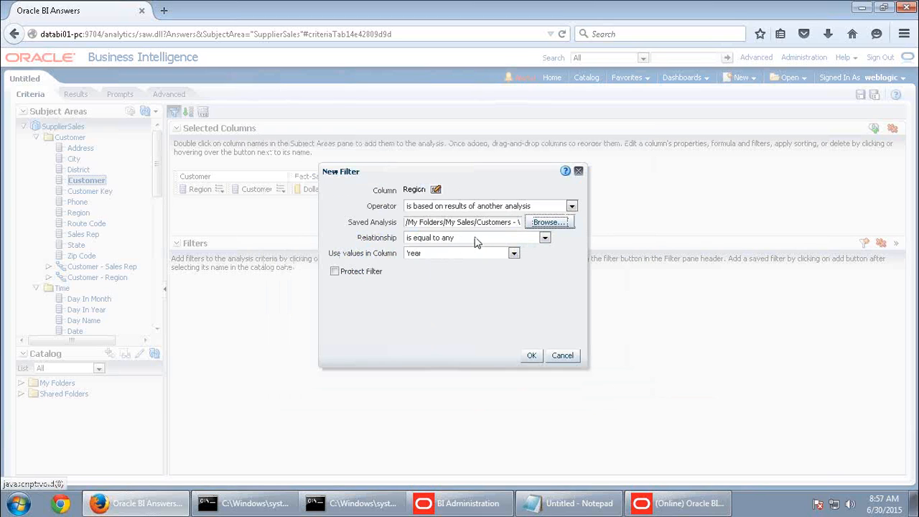
left_click(477, 255)
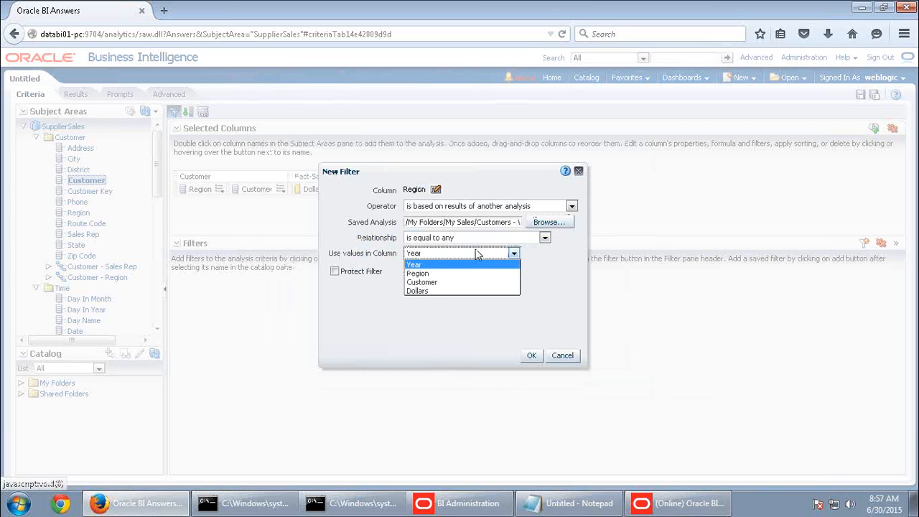
left_click(425, 271)
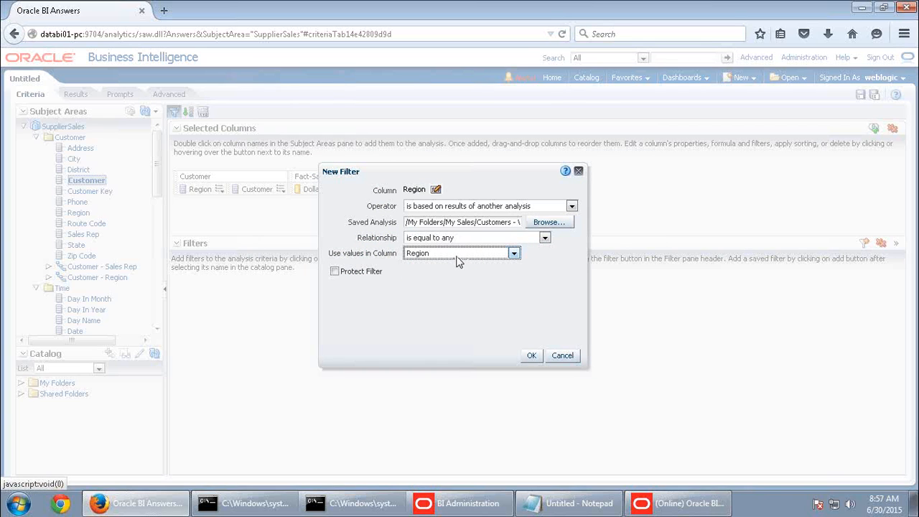
left_click(531, 357)
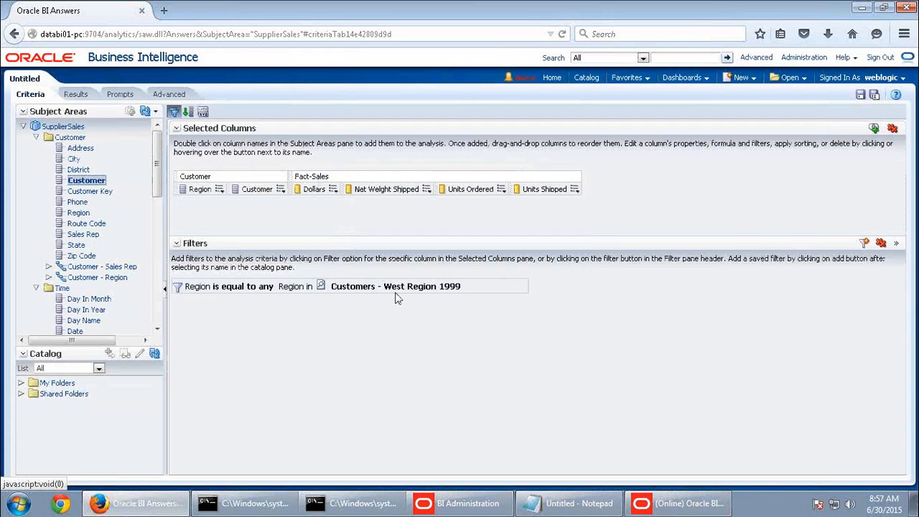
Run the analysis and show all 31 West customer rows
left_click(76, 94)
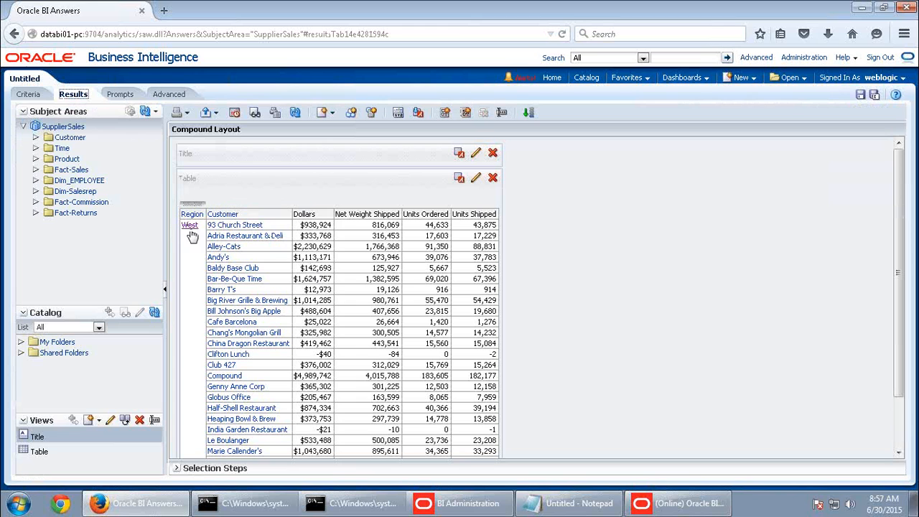
scroll(319, 328, "down", 3)
left_click(341, 438)
scroll(446, 388, "down", 3)
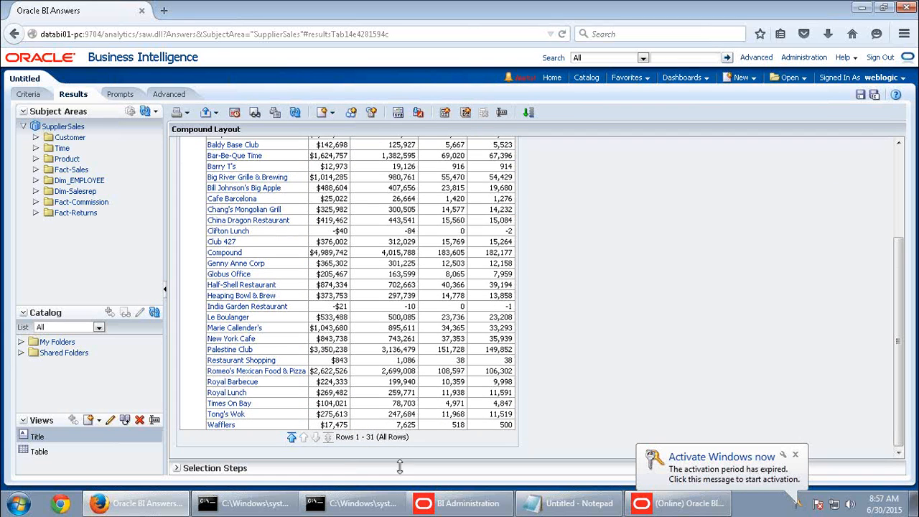
Add a Year filter based on 'Customers - West Region 1999' results and rerun the analysis
left_click(29, 94)
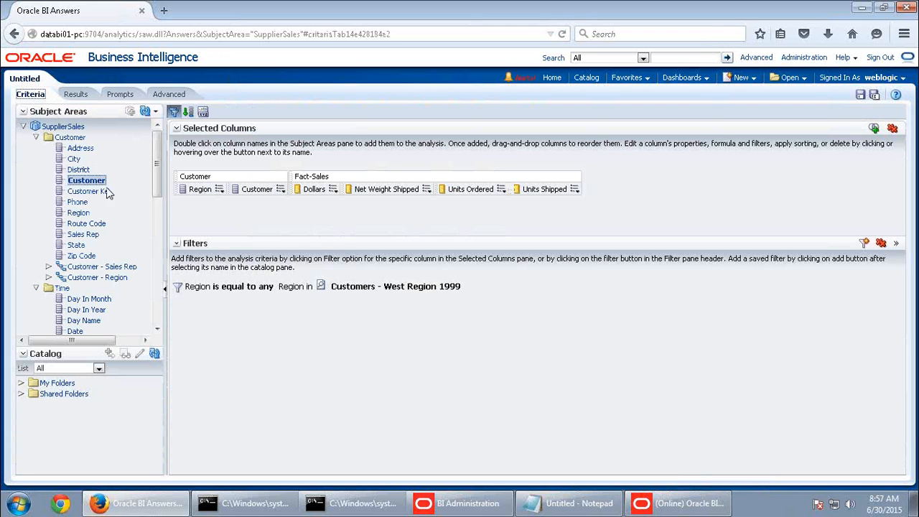
scroll(108, 255, "down", 5)
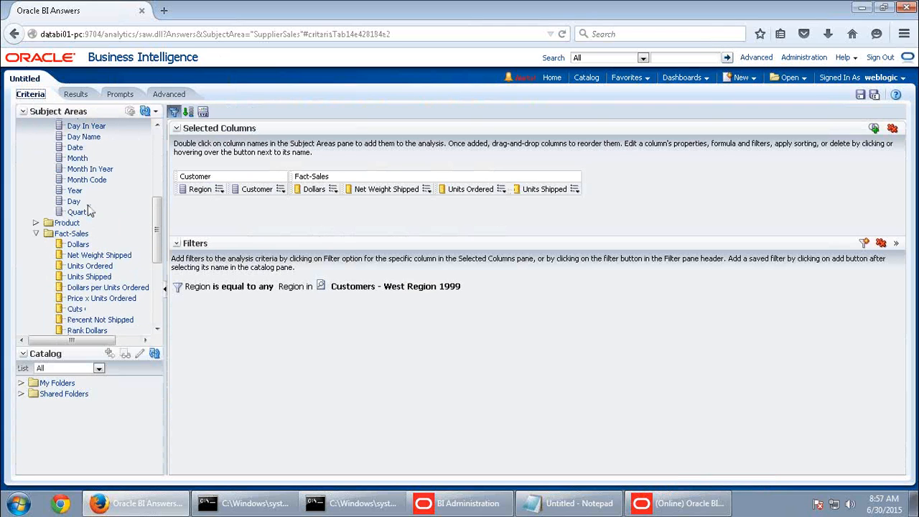
left_click_drag(79, 192, 149, 193)
left_click_drag(235, 193, 302, 305)
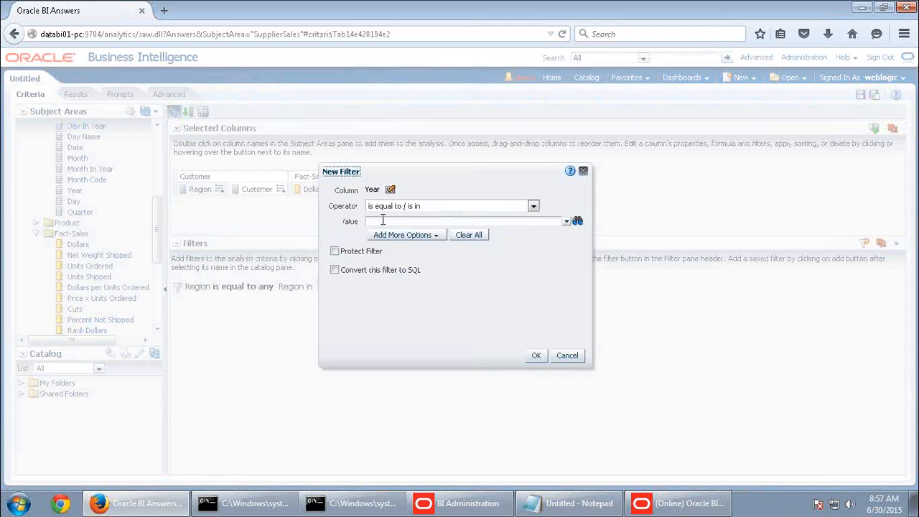
left_click(534, 208)
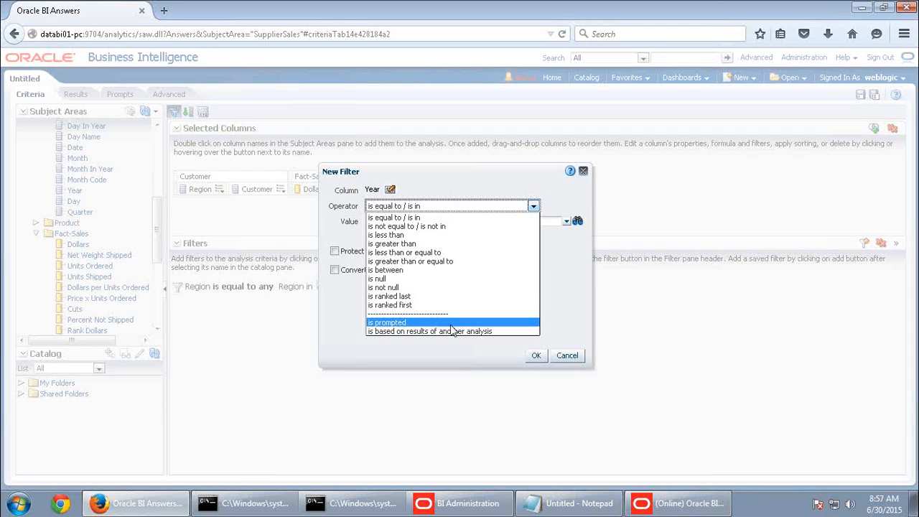
left_click(448, 332)
left_click(550, 223)
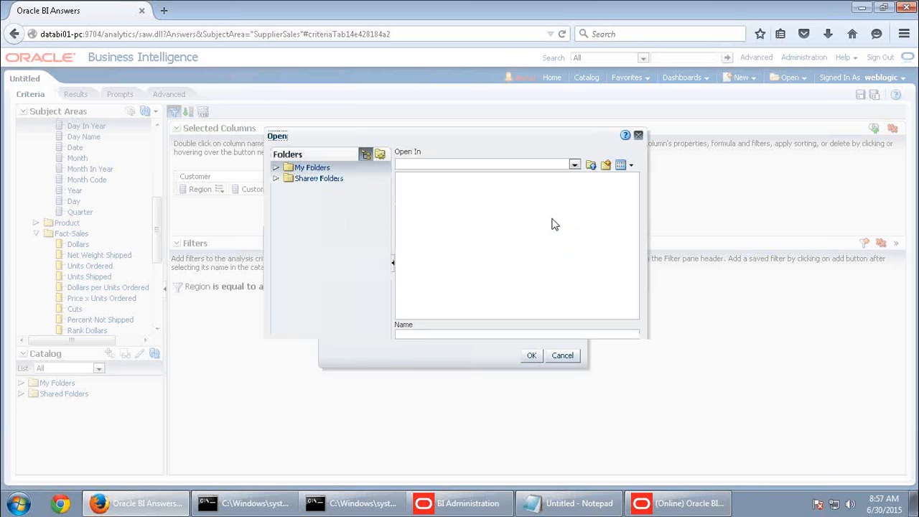
left_click(479, 248)
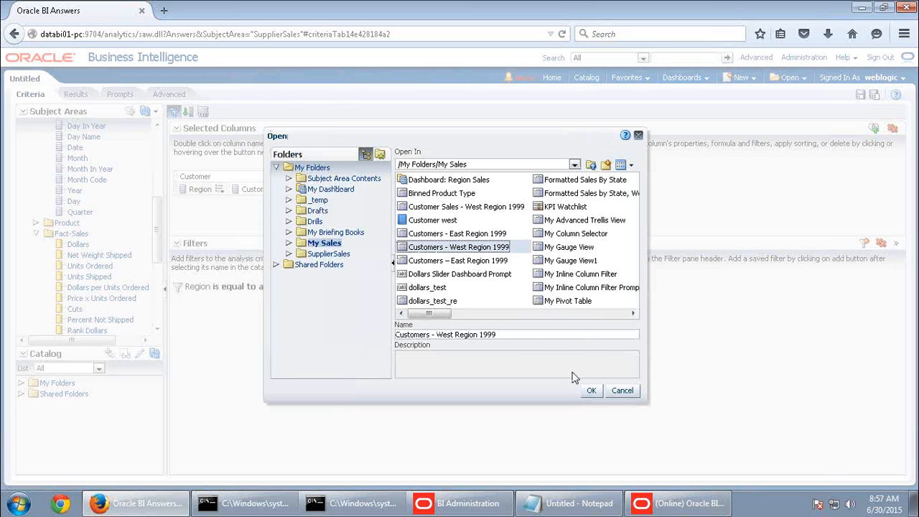
left_click(592, 390)
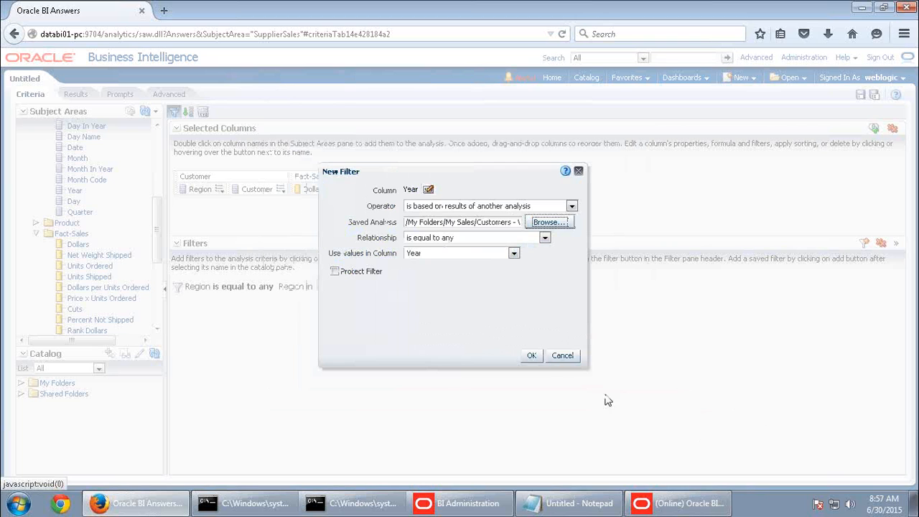
left_click(532, 356)
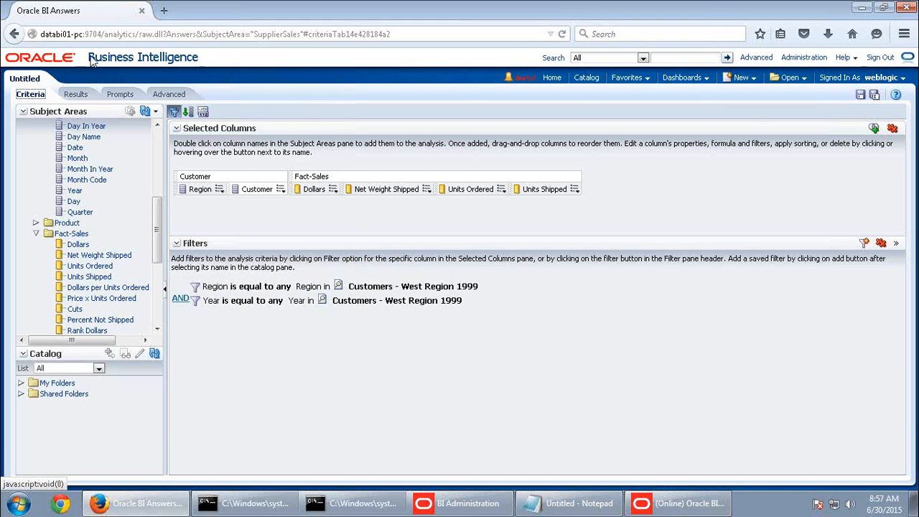
left_click(75, 94)
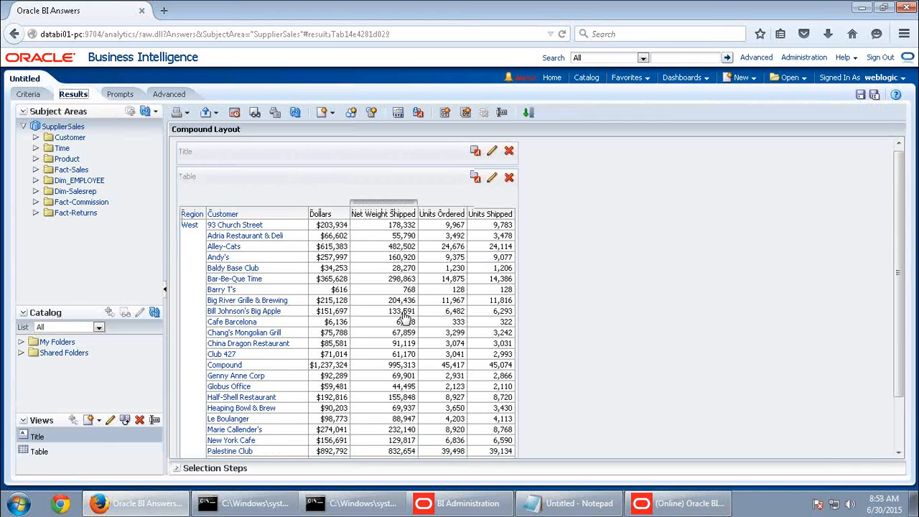
Show all 29 West, 1999-filtered rows, then return to the criteria
left_click(345, 438)
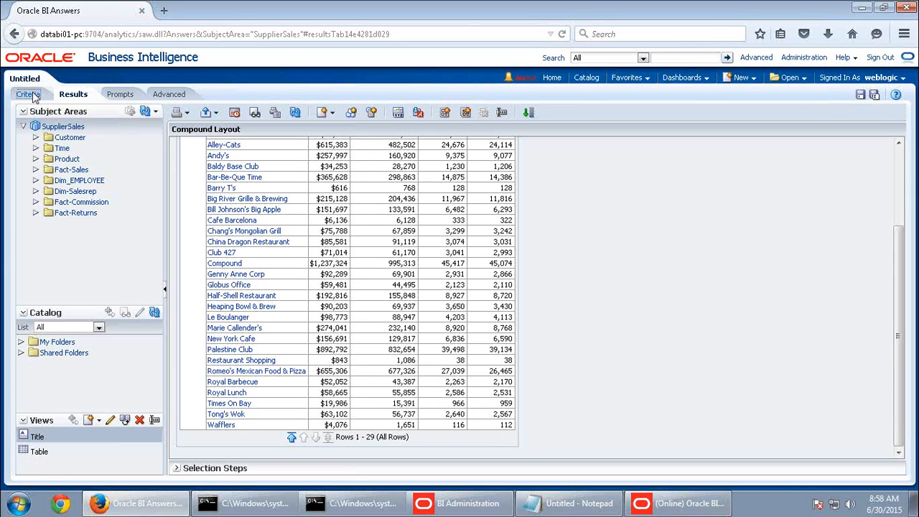
left_click(29, 93)
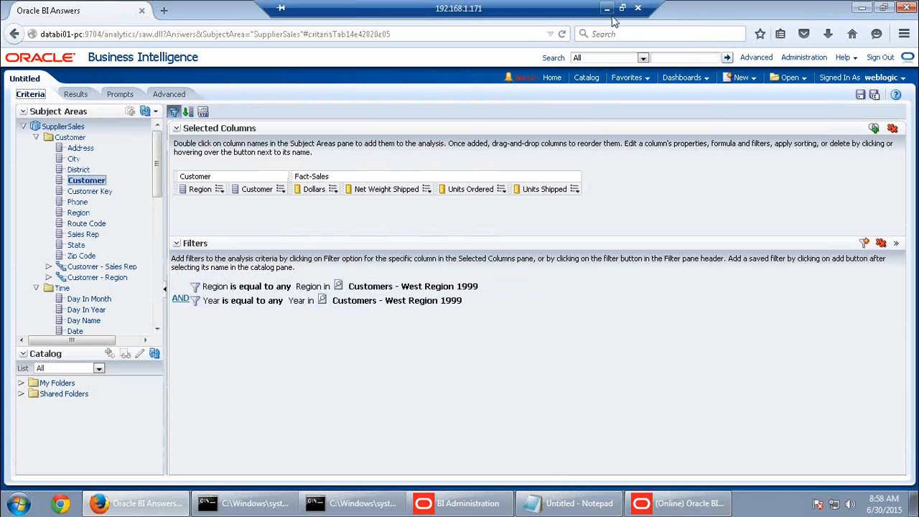
left_click(609, 8)
left_click(18, 507)
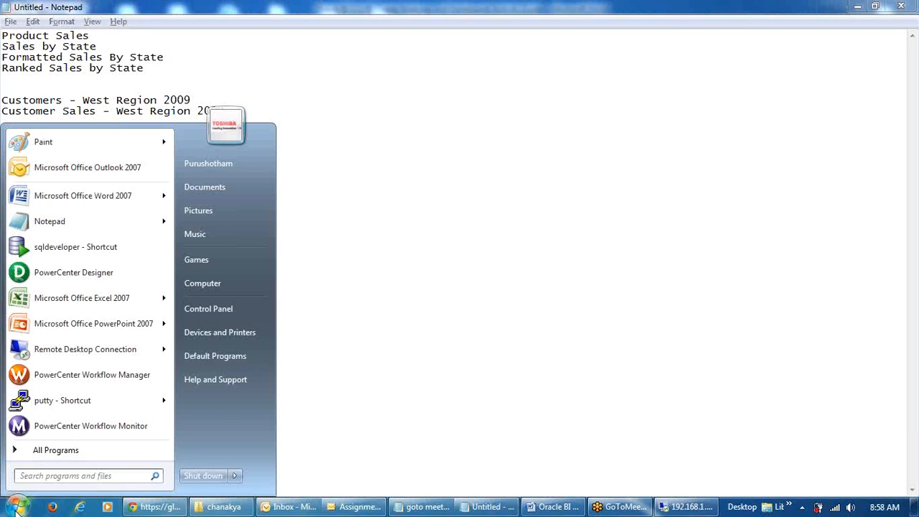
left_click(614, 507)
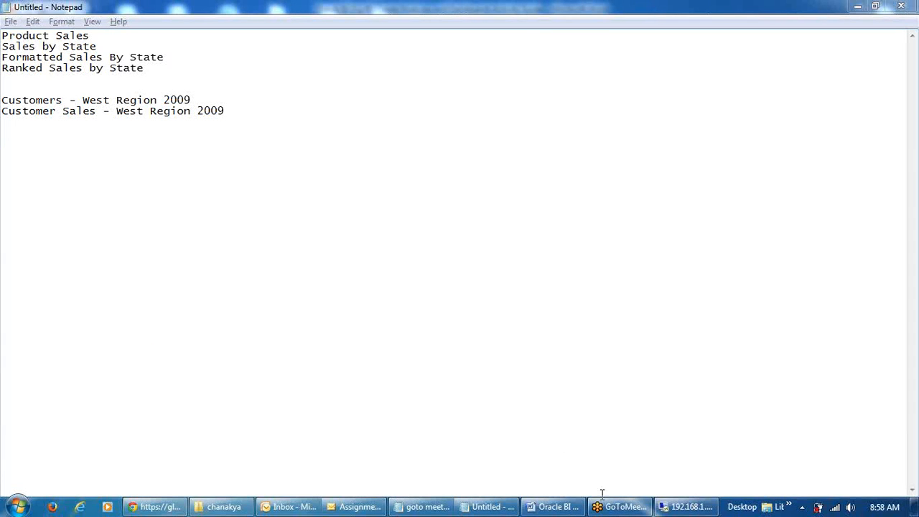
left_click(686, 507)
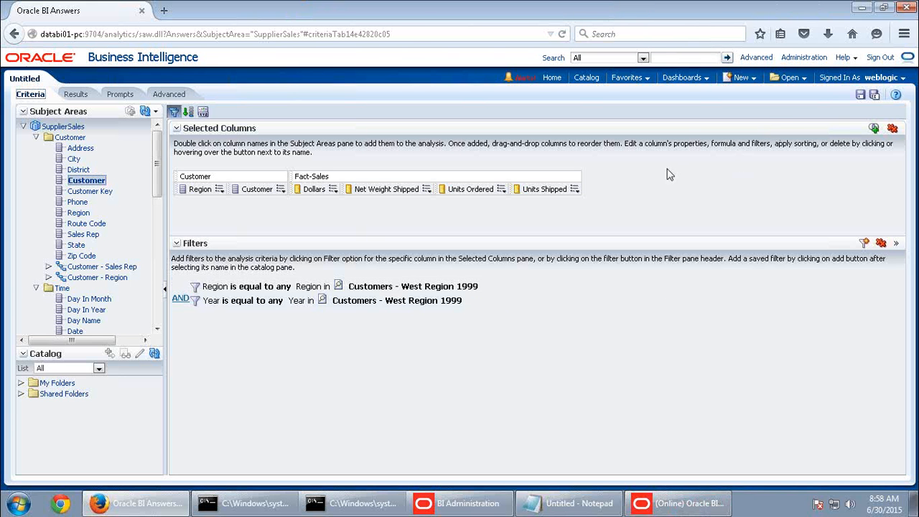
mouse_move(358, 287)
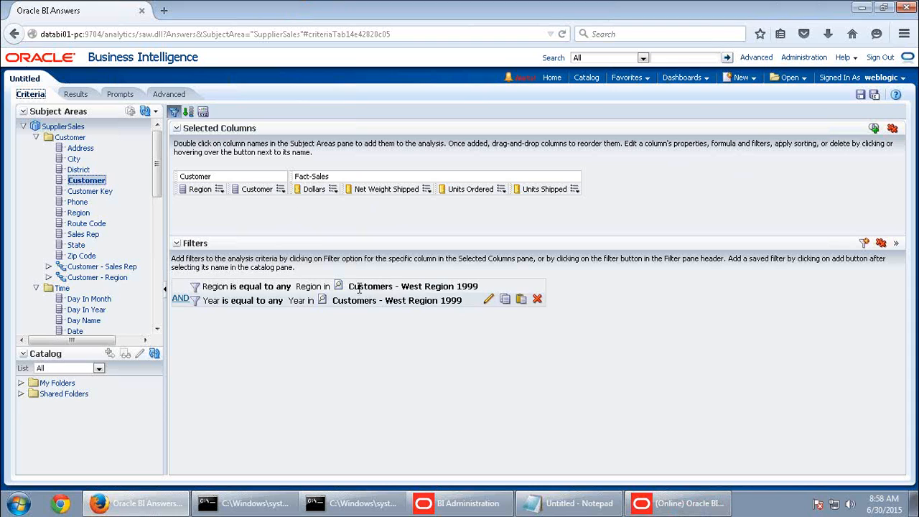
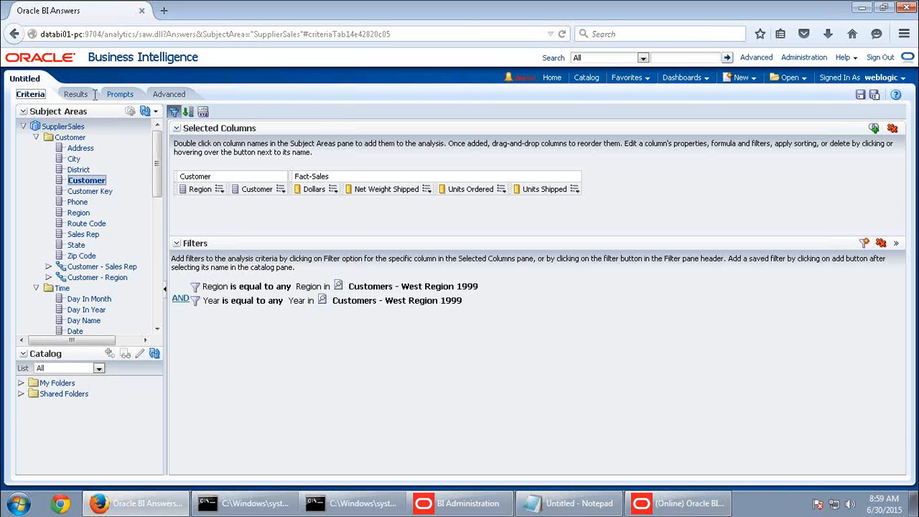
Skip the Customer filter and start a Region filter using 'is based on results of another analysis'
left_click(281, 189)
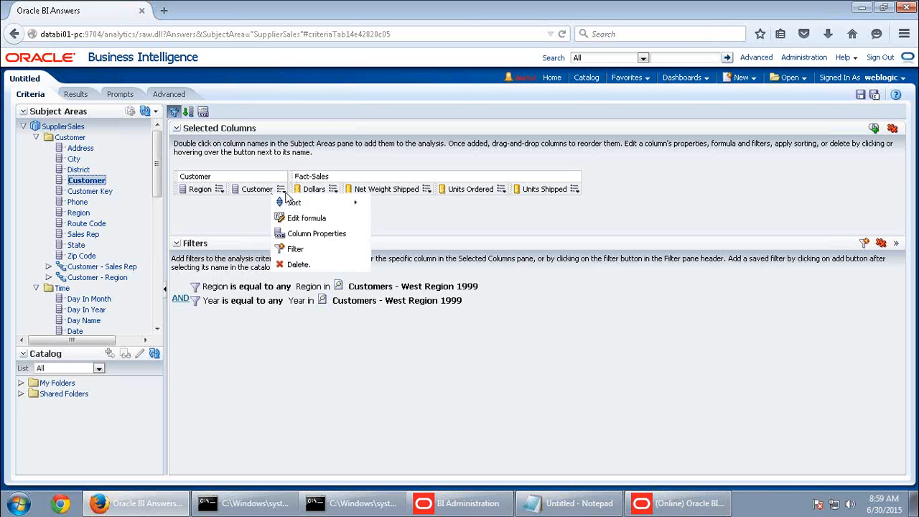
left_click(295, 249)
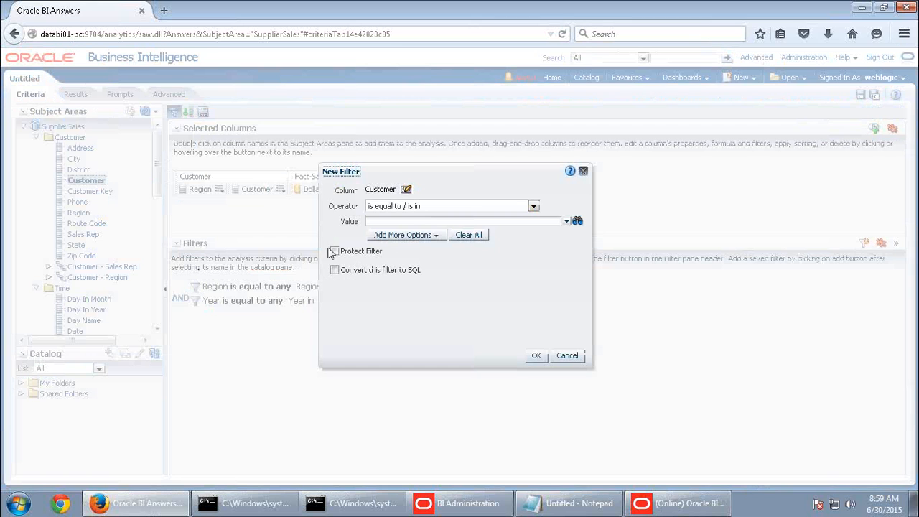
left_click(565, 354)
left_click(219, 189)
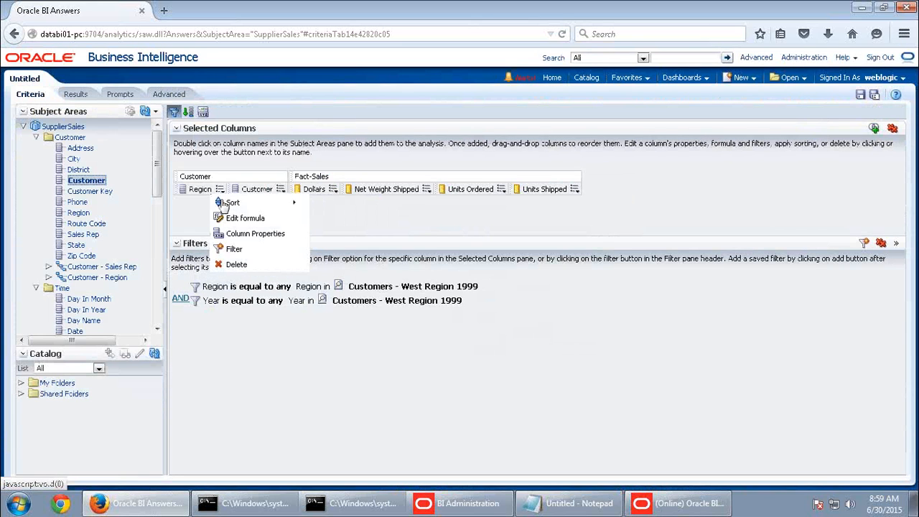
left_click(234, 249)
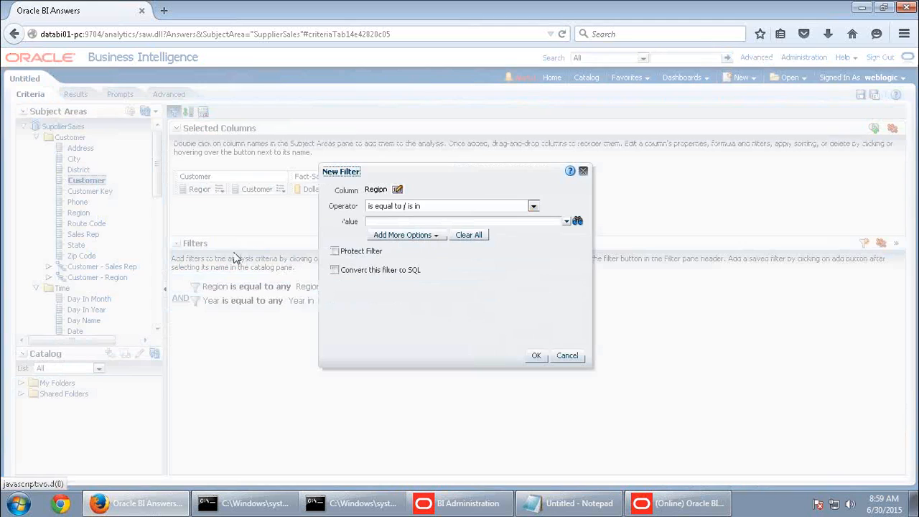
left_click(447, 207)
scroll(448, 316, "down", 1)
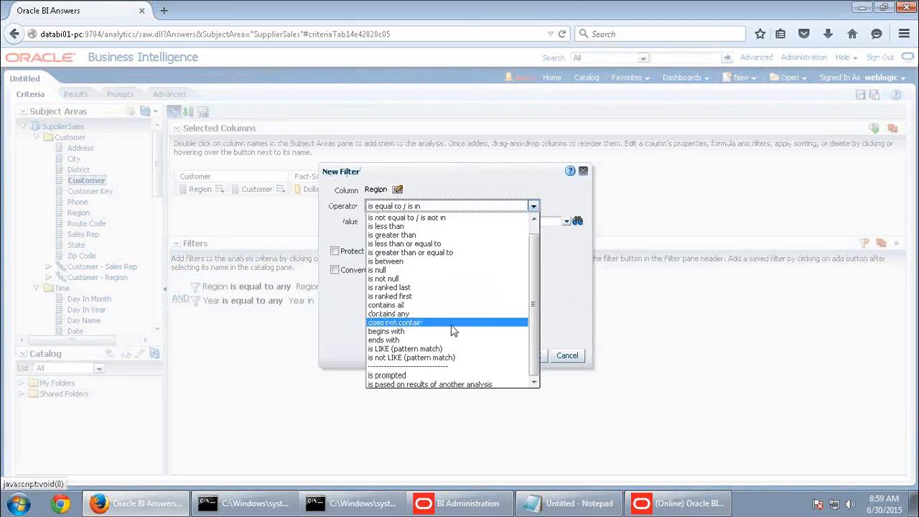
left_click(454, 385)
Base the Region filter on Region values from 'Customers - West Region 1999' and add it
left_click(557, 224)
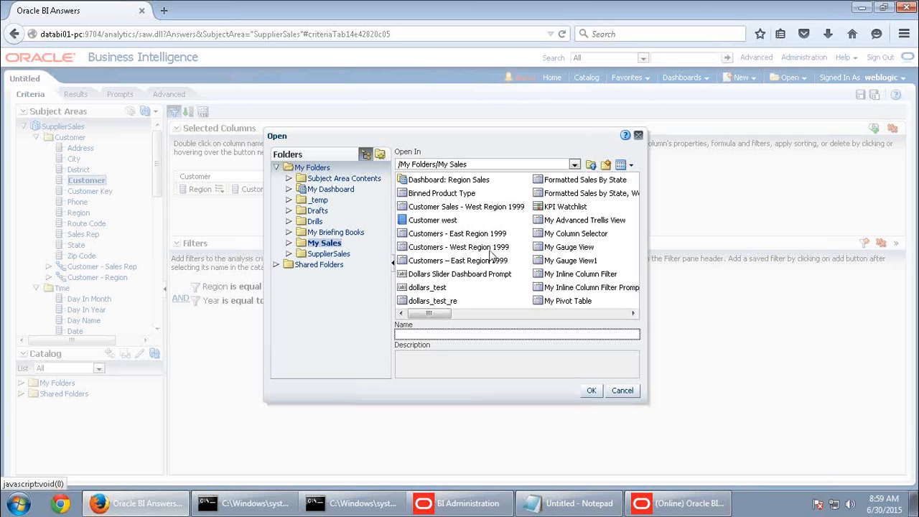
left_click(490, 249)
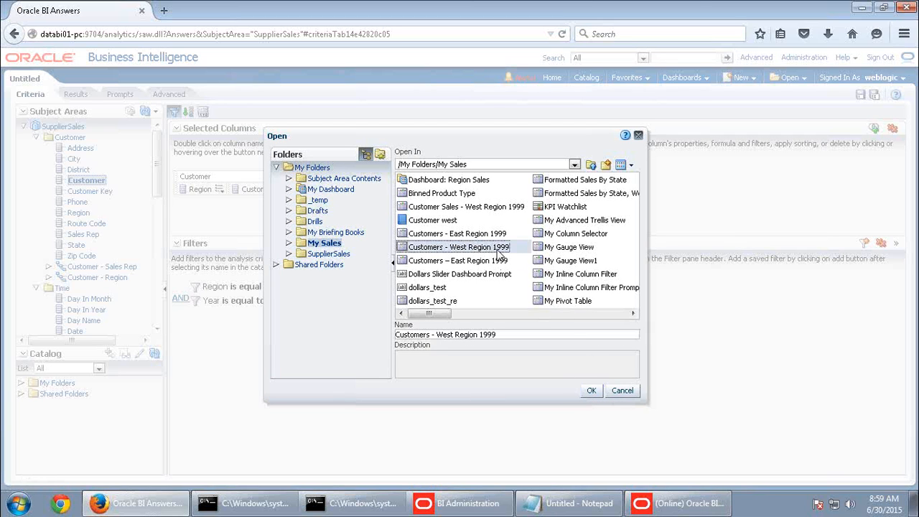
left_click(591, 392)
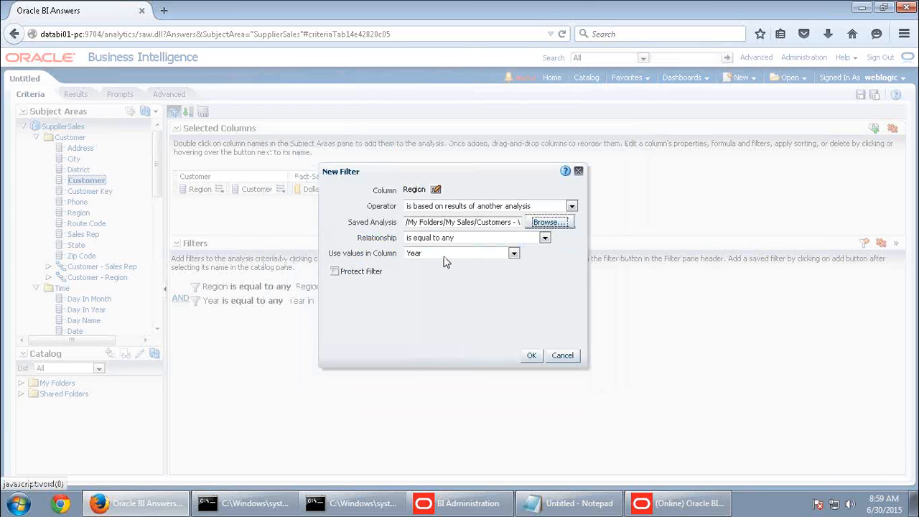
left_click(444, 257)
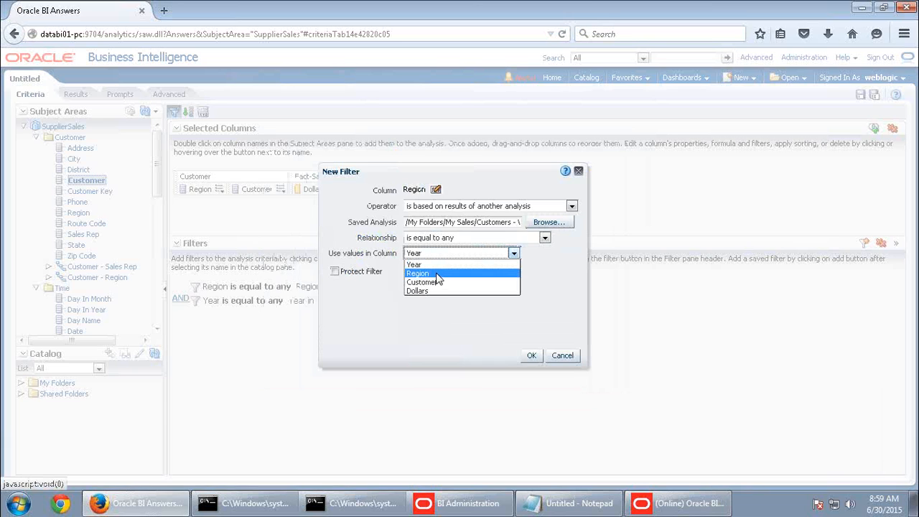
left_click(431, 274)
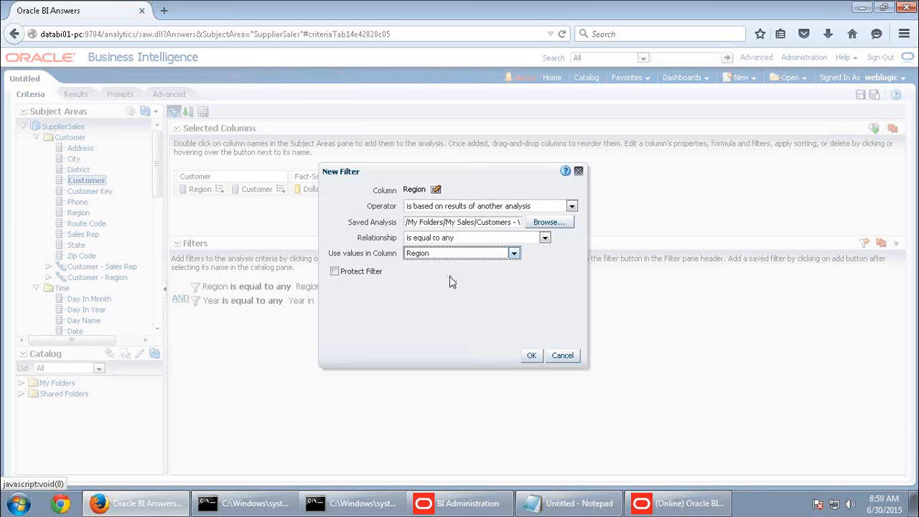
left_click(532, 356)
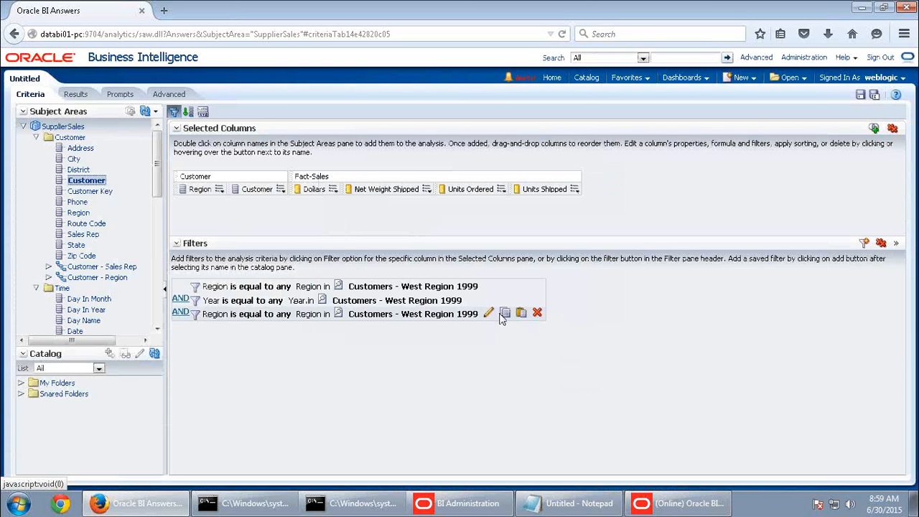
Delete the original Region filter and review the West customers' results
left_click(537, 286)
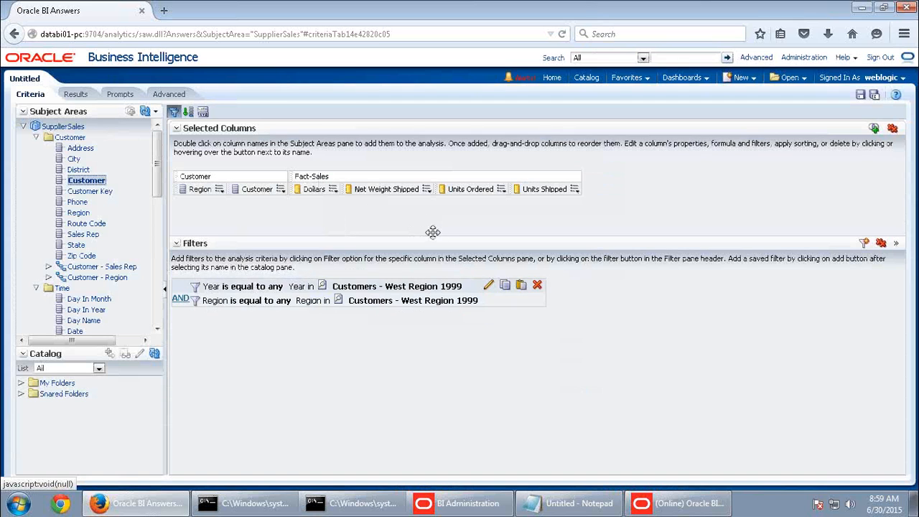
left_click(75, 95)
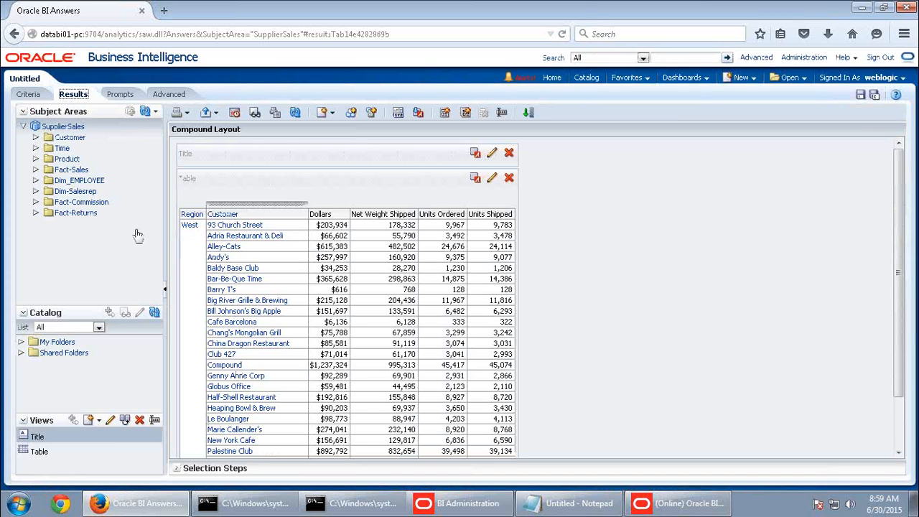
scroll(285, 332, "down", 2)
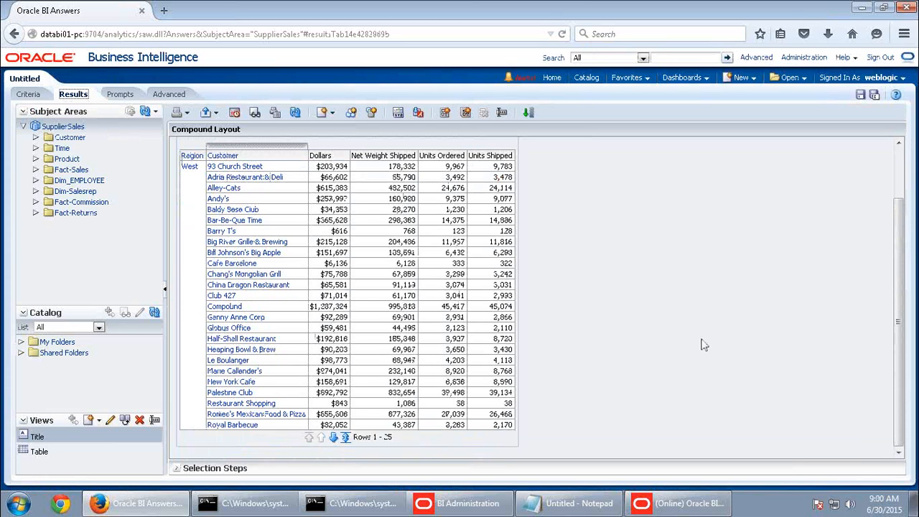
scroll(704, 346, "up", 2)
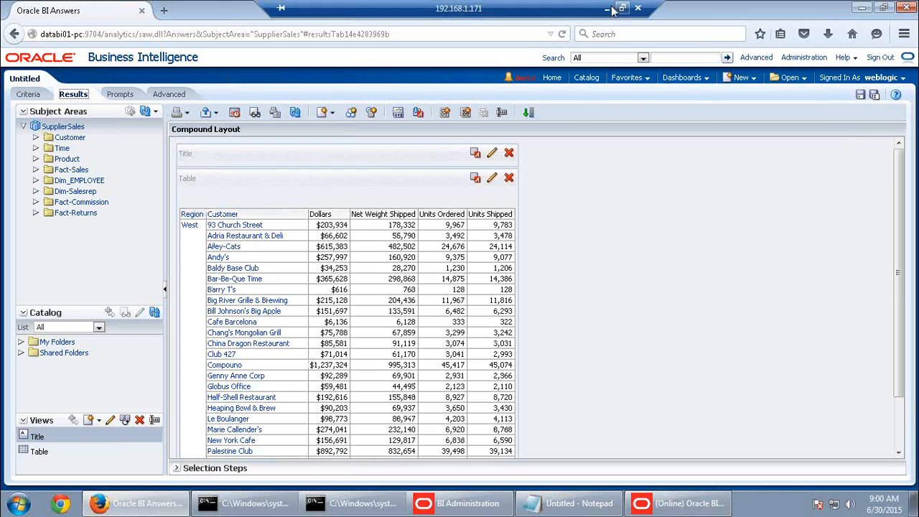
left_click(612, 7)
Read Practice 4-4 in the Word guide, then go back to the analysis criteria
left_click(553, 507)
scroll(571, 419, "down", 18)
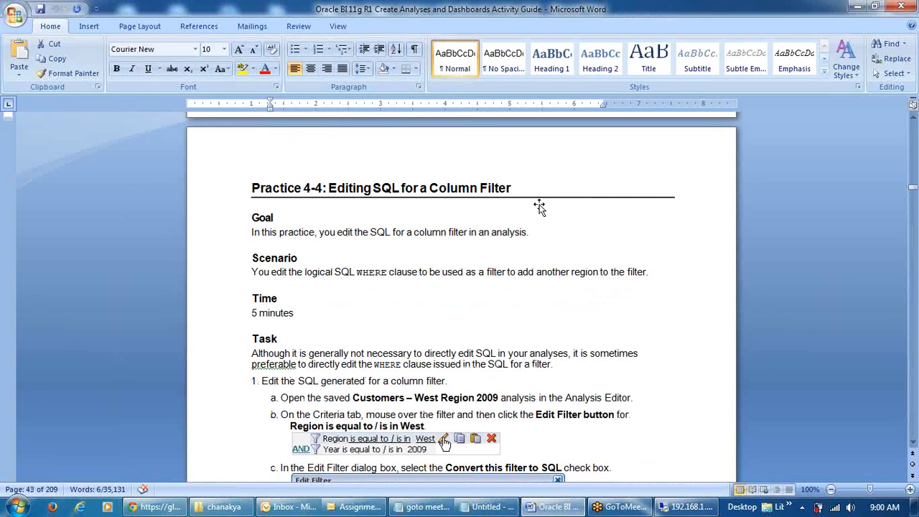
left_click(686, 507)
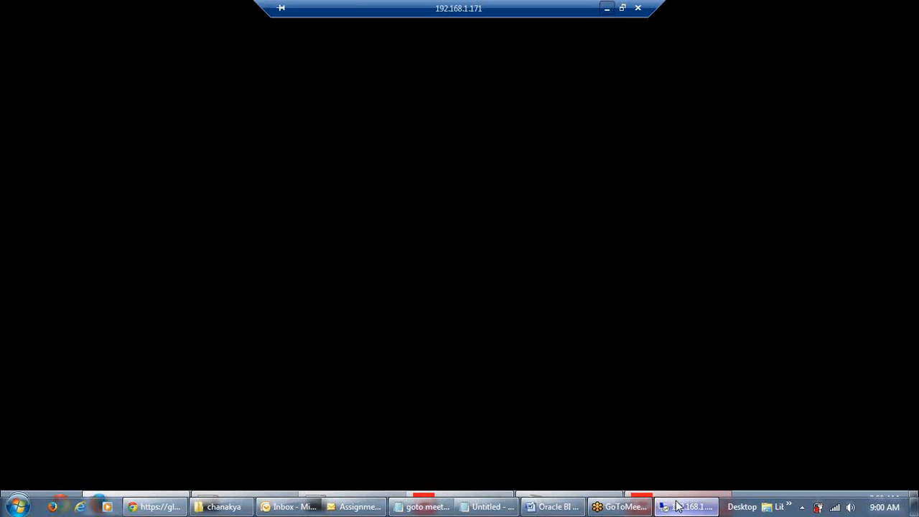
left_click(29, 94)
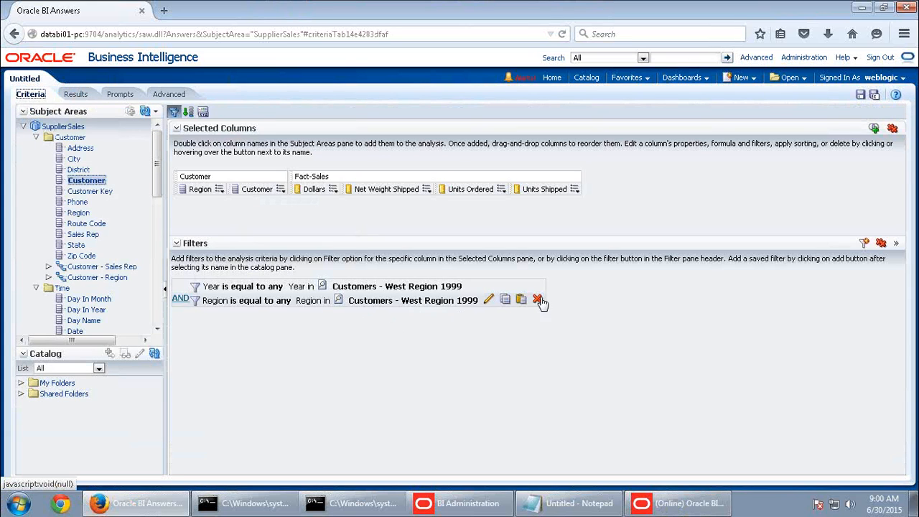
Remove the Region and Year filters and add a Region is equal to West filter
left_click(539, 301)
left_click(506, 286)
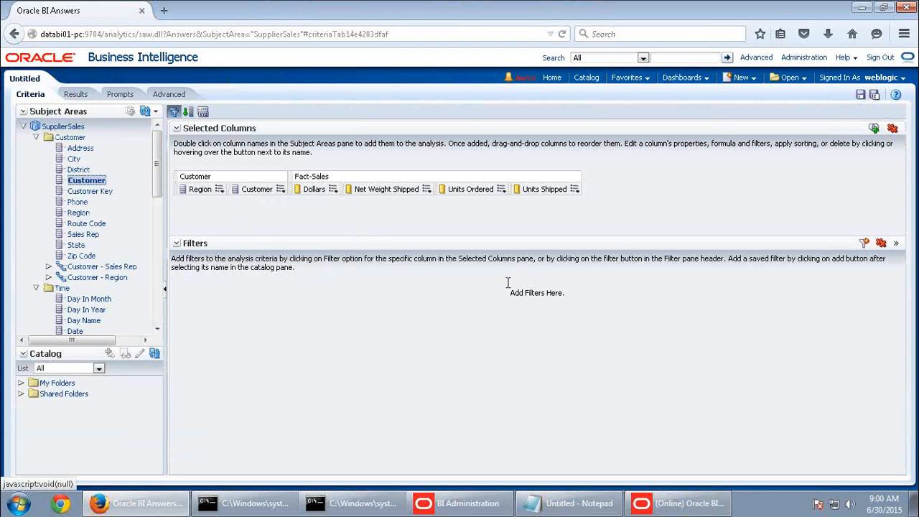
left_click(224, 188)
left_click(234, 247)
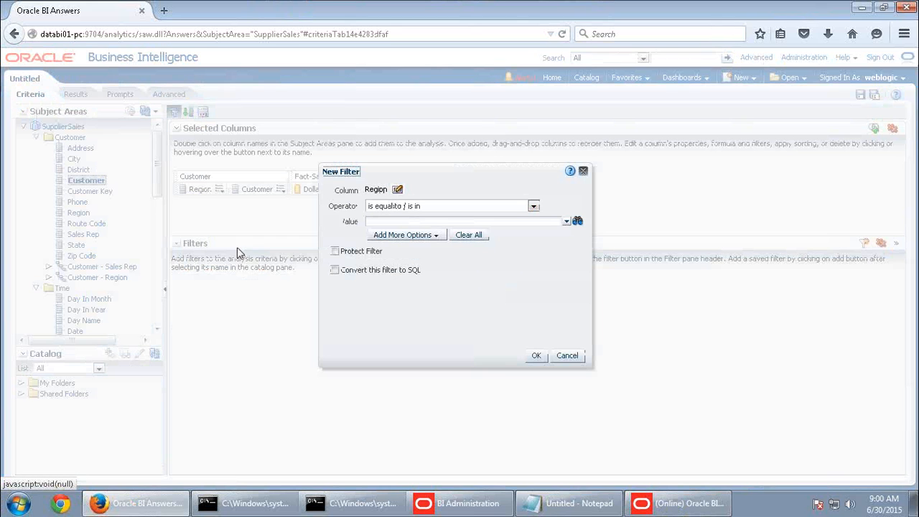
left_click(567, 221)
left_click(374, 261)
left_click(536, 356)
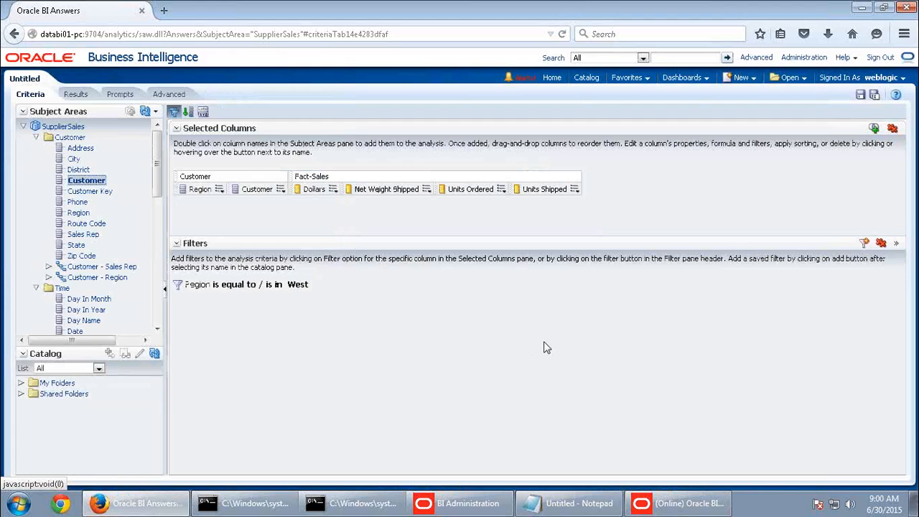
Check all 31 West rows in Results, then reopen the Region West filter for editing
left_click(85, 97)
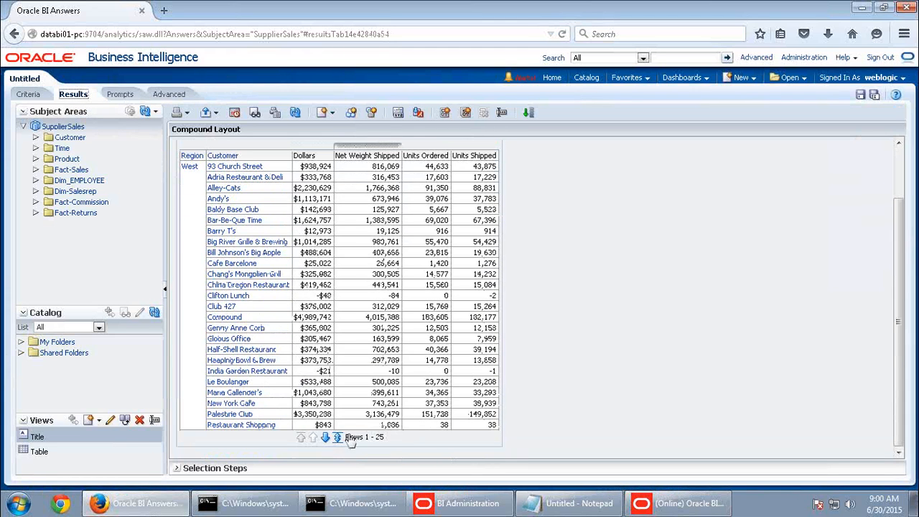
left_click(337, 437)
scroll(540, 352, "down", 3)
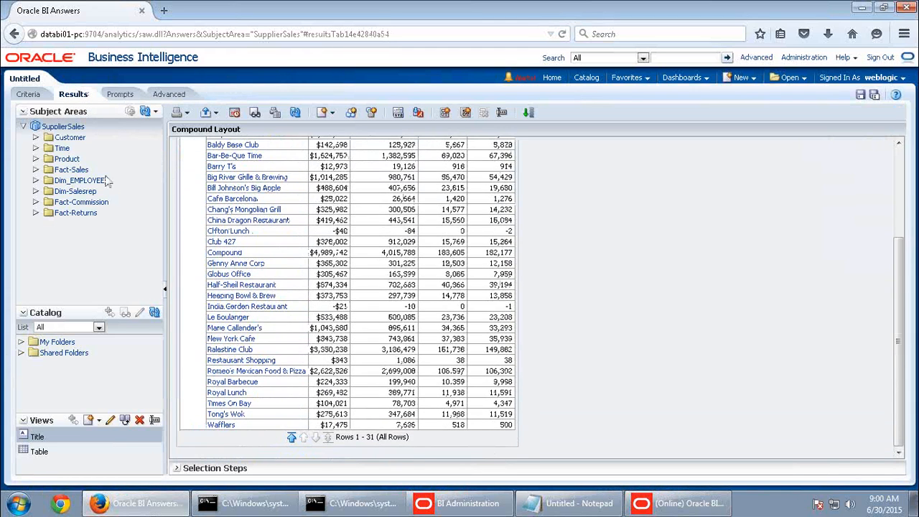
left_click(40, 95)
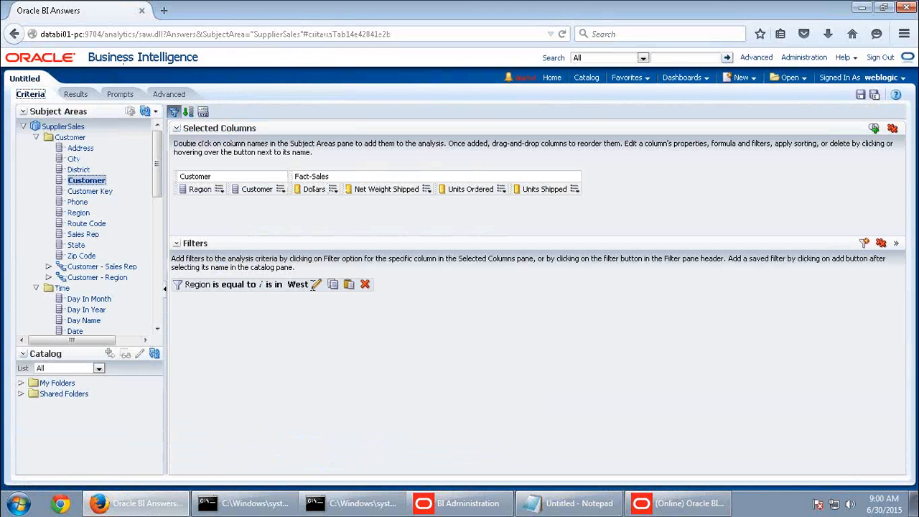
left_click(315, 284)
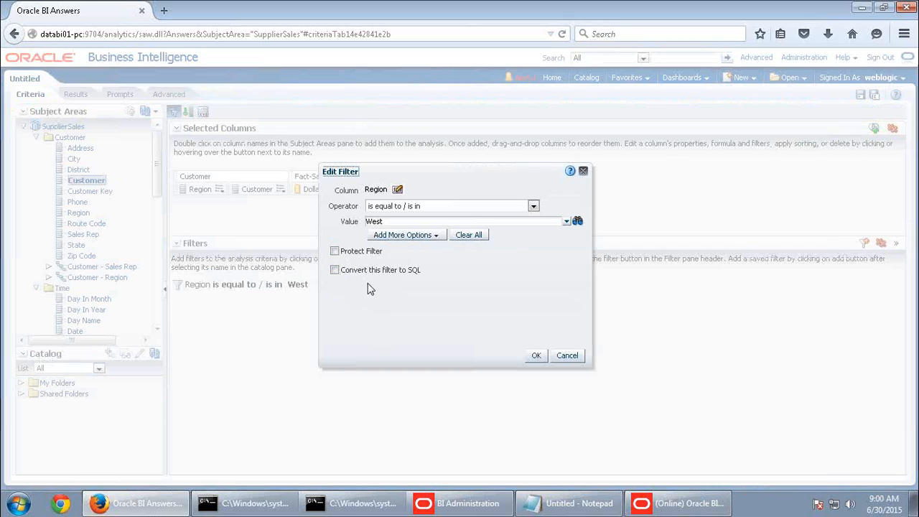
Convert the Region West filter to SQL and replace '=' with 'in(' in its condition
left_click(334, 270)
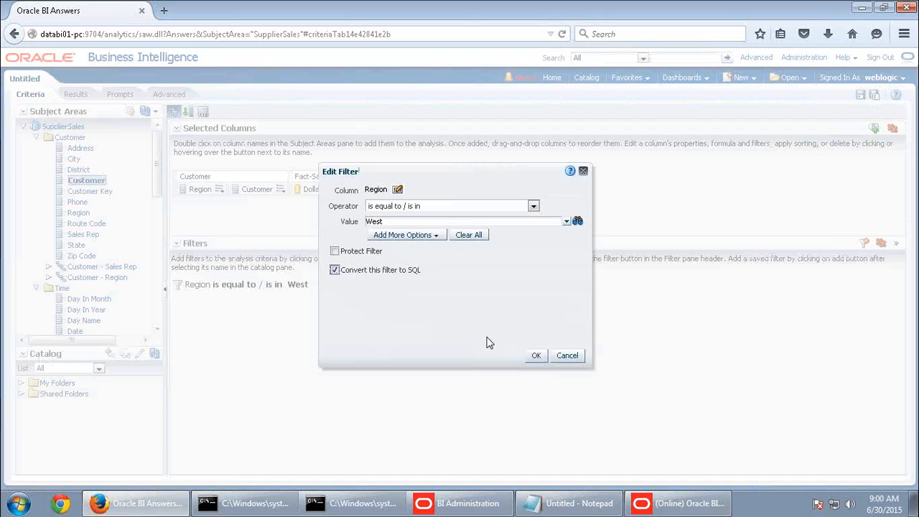
left_click(537, 356)
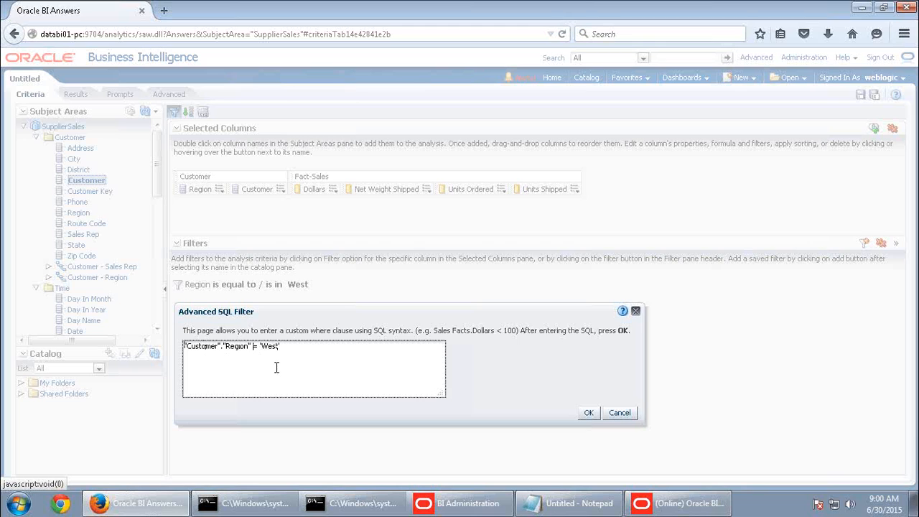
key("Delete")
key("Delete")
type("in(")
Apply the Region in ('West','East') SQL filter and review all 87 result rows
left_click(589, 415)
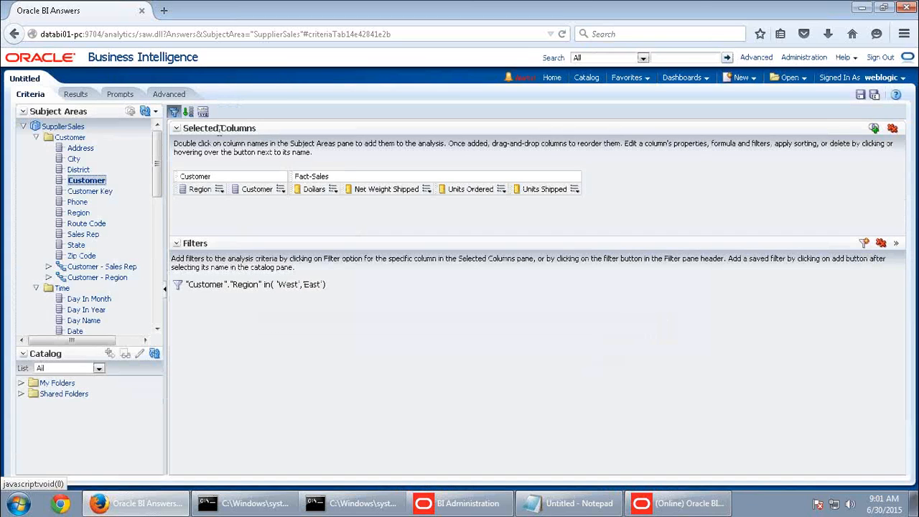
left_click(75, 95)
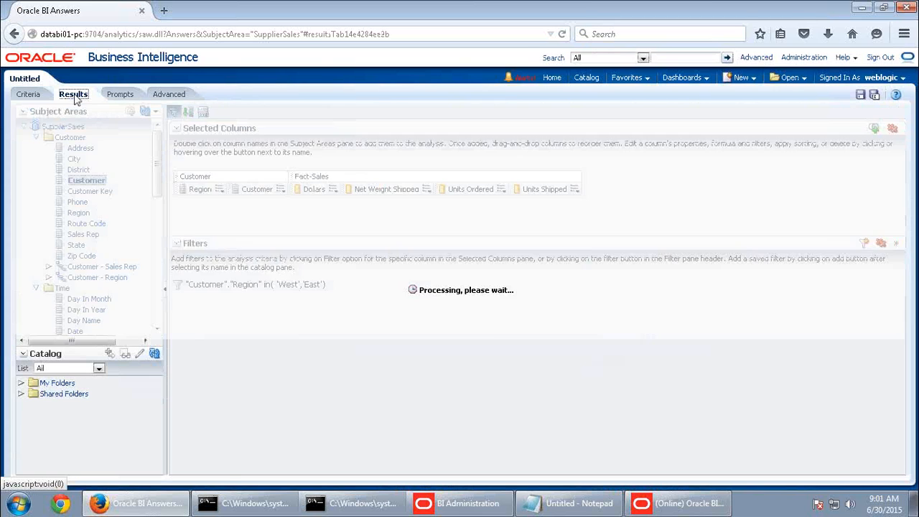
scroll(197, 181, "down", 1)
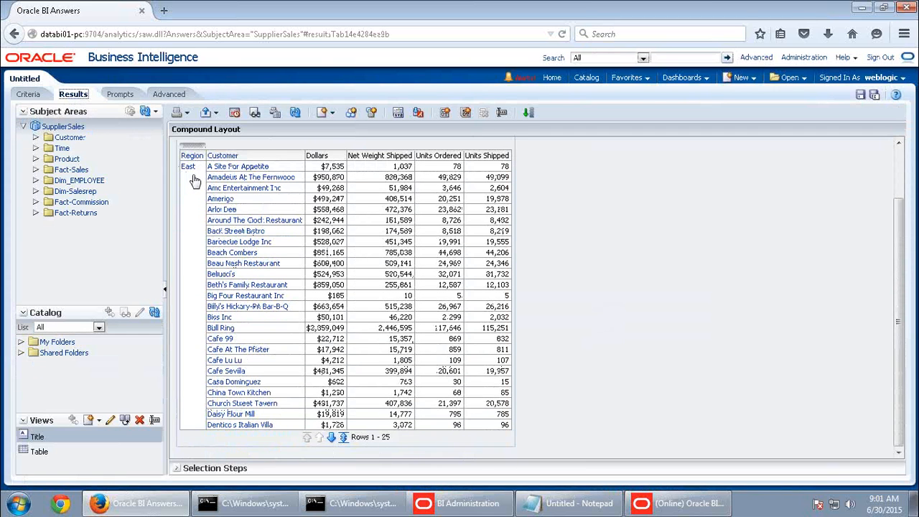
left_click(343, 437)
scroll(404, 377, "down", 10)
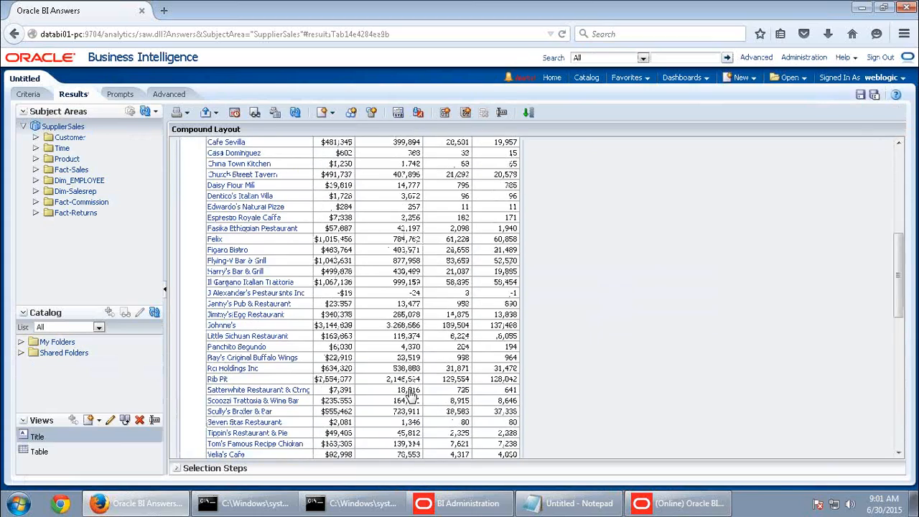
scroll(188, 329, "down", 3)
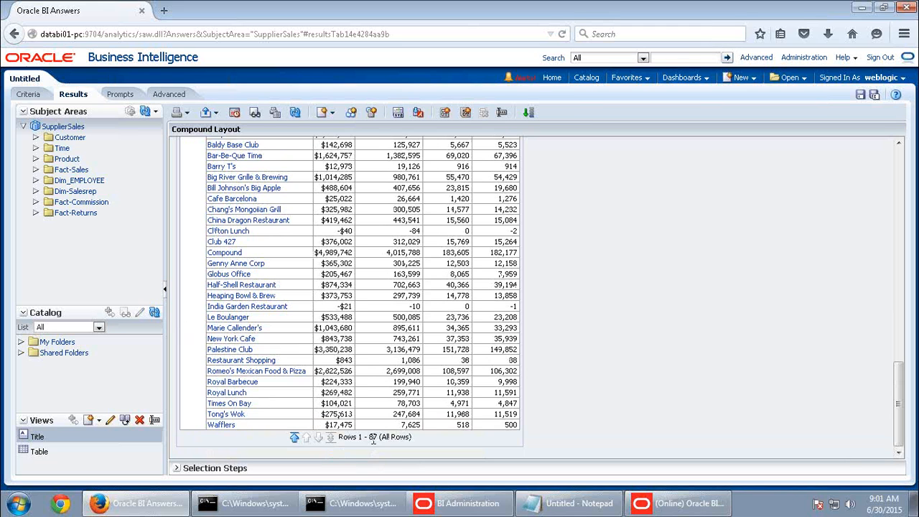
Edit the SQL filter to Region in ('East') by deleting 'West' and the comma
left_click(29, 94)
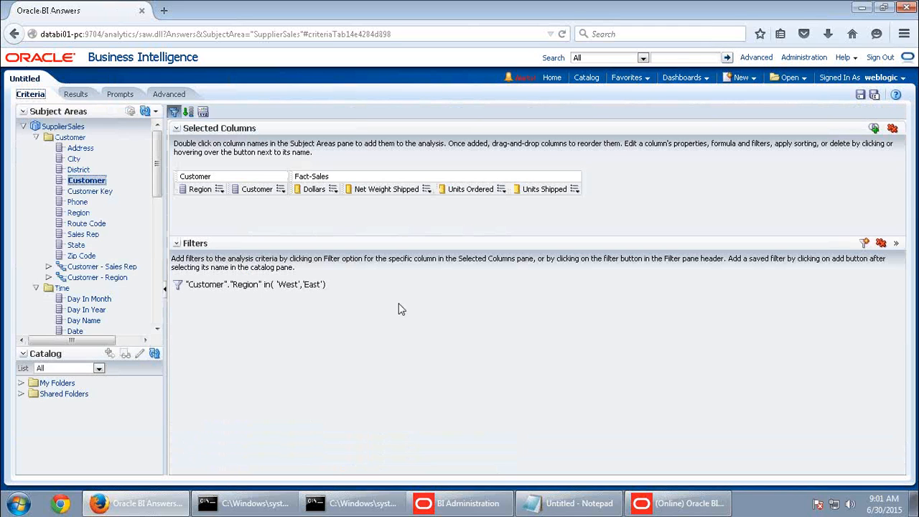
left_click(335, 285)
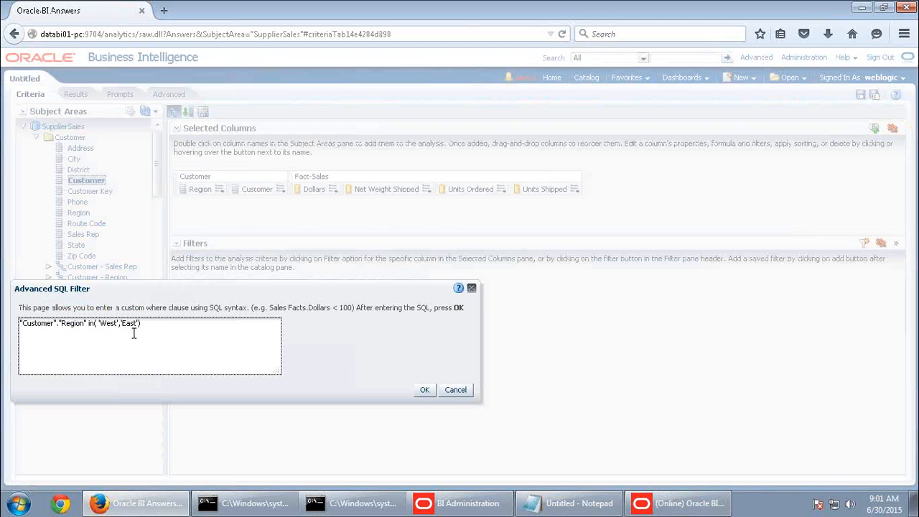
key("BackSpace")
key("BackSpace")
key("BackSpace")
key("BackSpace")
key("BackSpace")
key("BackSpace")
key("BackSpace")
key("BackSpace")
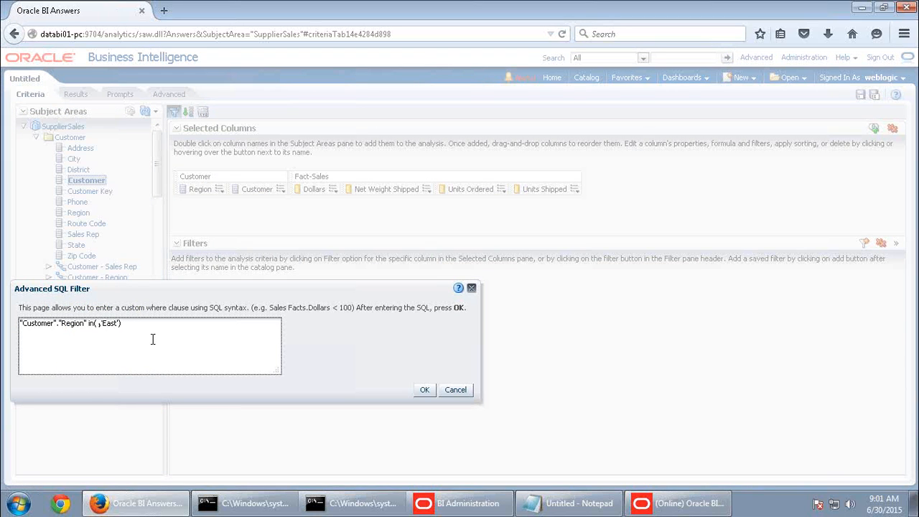
key("BackSpace")
left_click(424, 390)
View all 56 East-only result rows
left_click(78, 98)
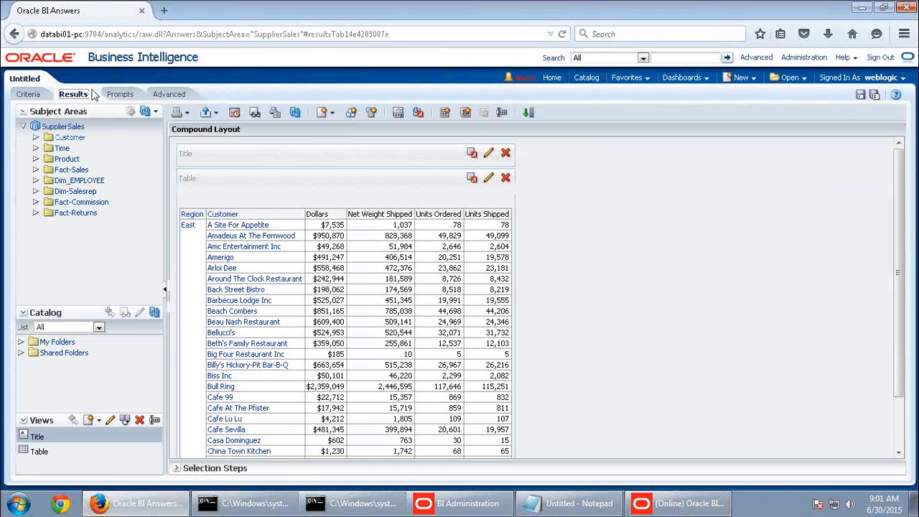
scroll(345, 392, "down", 2)
scroll(345, 391, "down", 2)
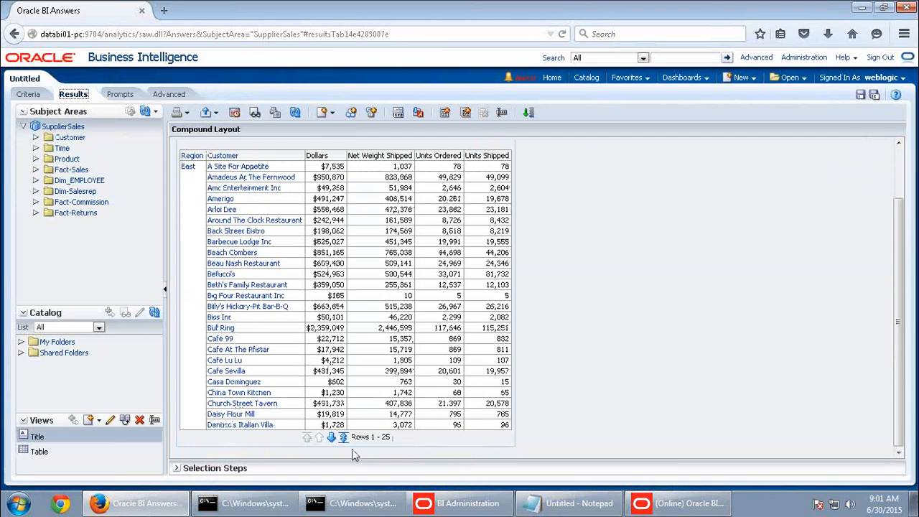
left_click(343, 439)
scroll(438, 402, "down", 2)
scroll(440, 407, "down", 5)
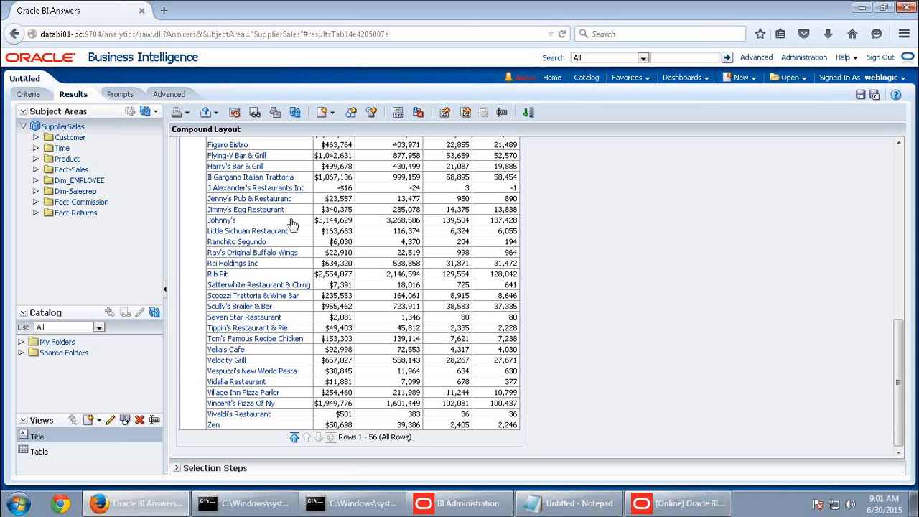
Back on Criteria, open a New Filter dialog for the Customer column
left_click(29, 95)
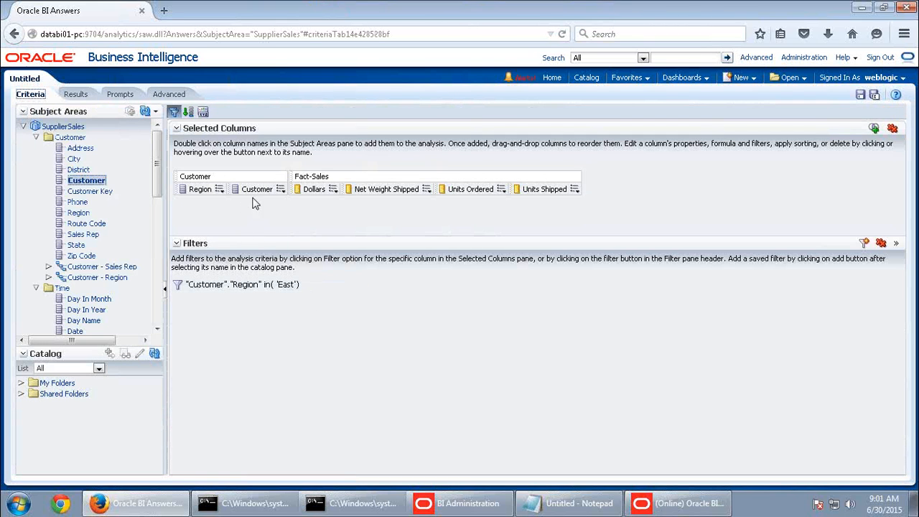
left_click(281, 189)
left_click(281, 189)
left_click(296, 248)
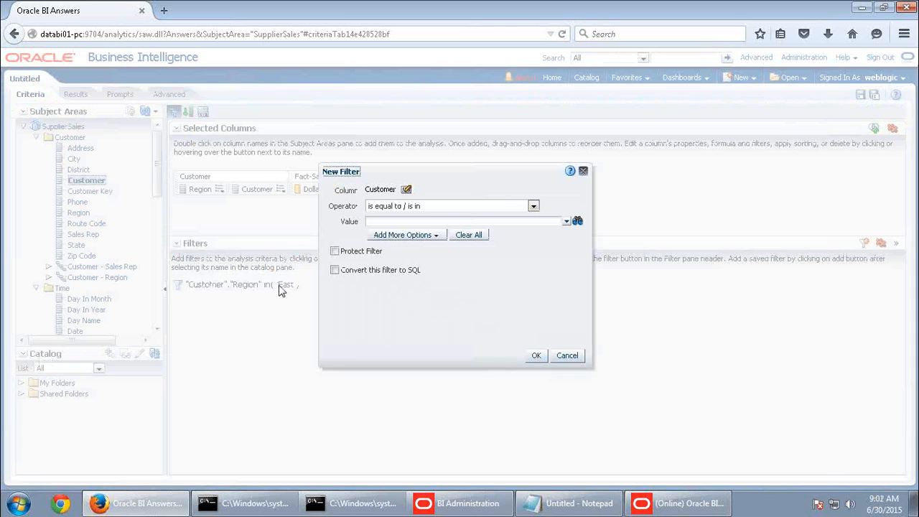
Try adding an SQL expression to the Customer filter, then remove it
left_click(424, 235)
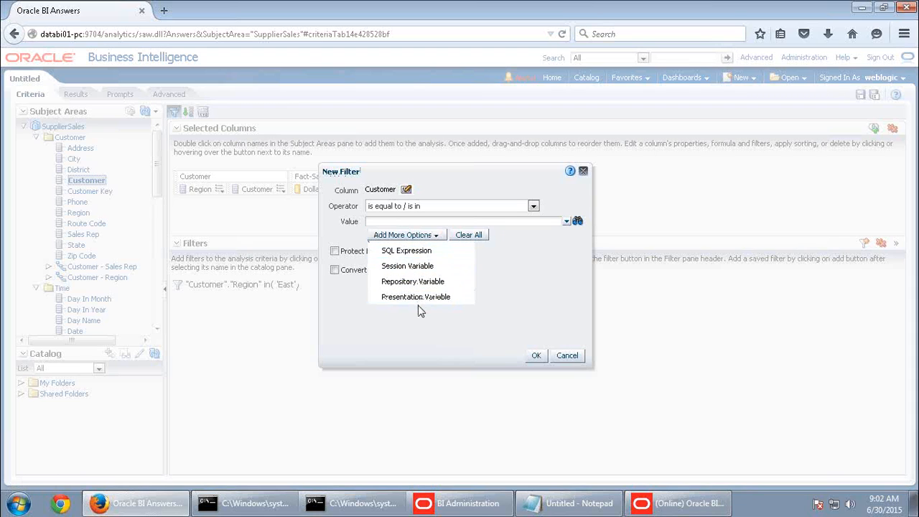
left_click(426, 253)
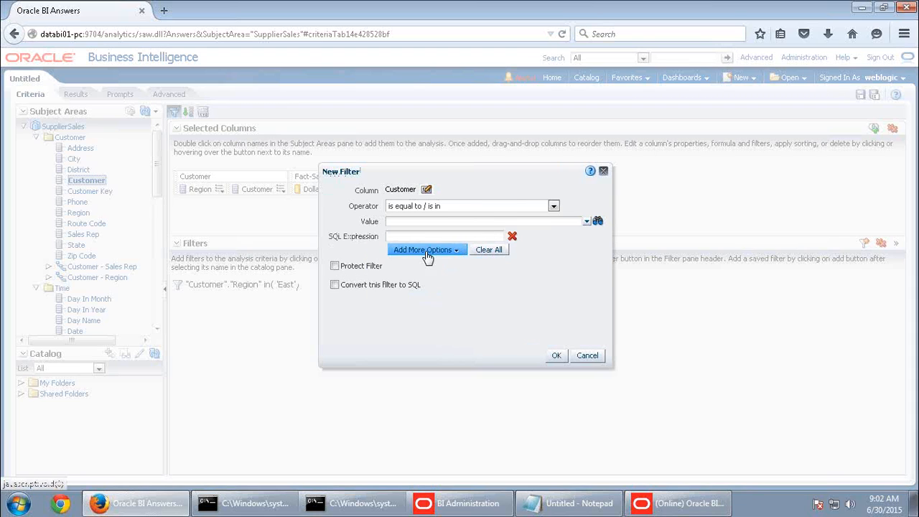
left_click(415, 234)
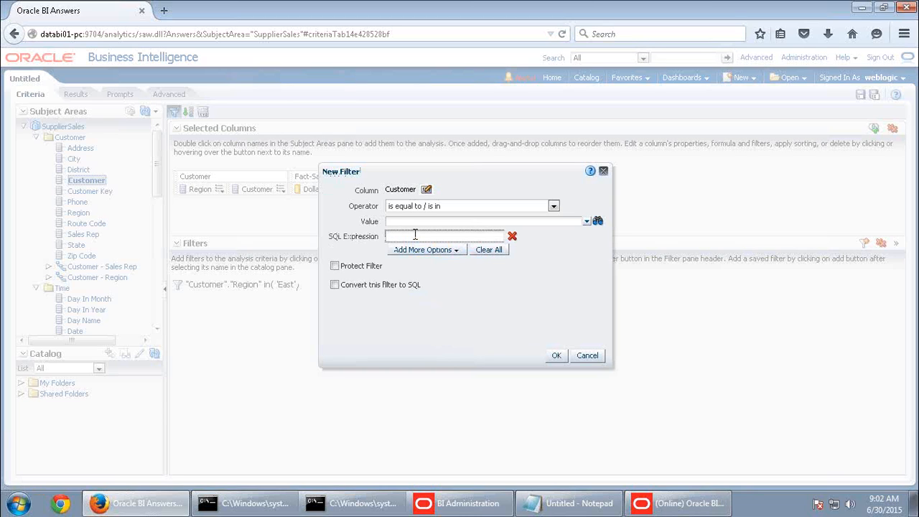
left_click(512, 236)
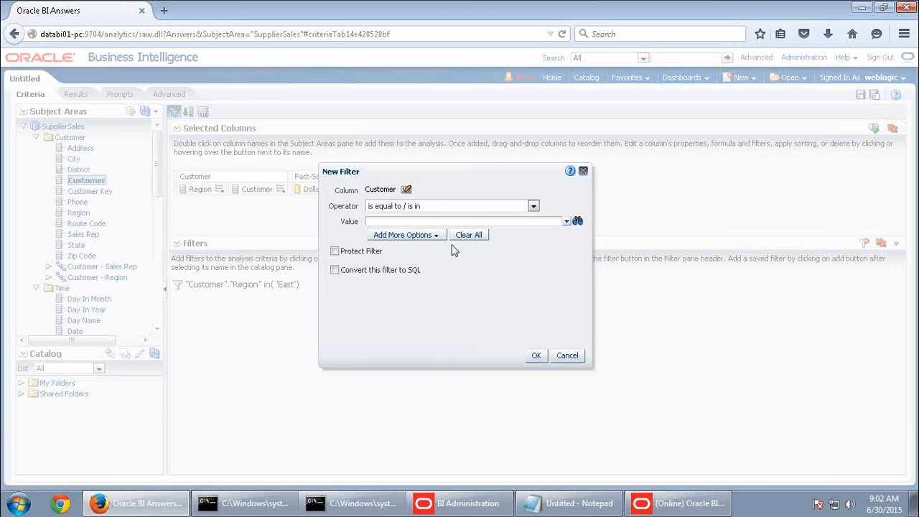
Select the ten customers 2nd & Goal Sports Cafe through Amc Entertainment Inc and add the filter
left_click(452, 219)
left_click(566, 221)
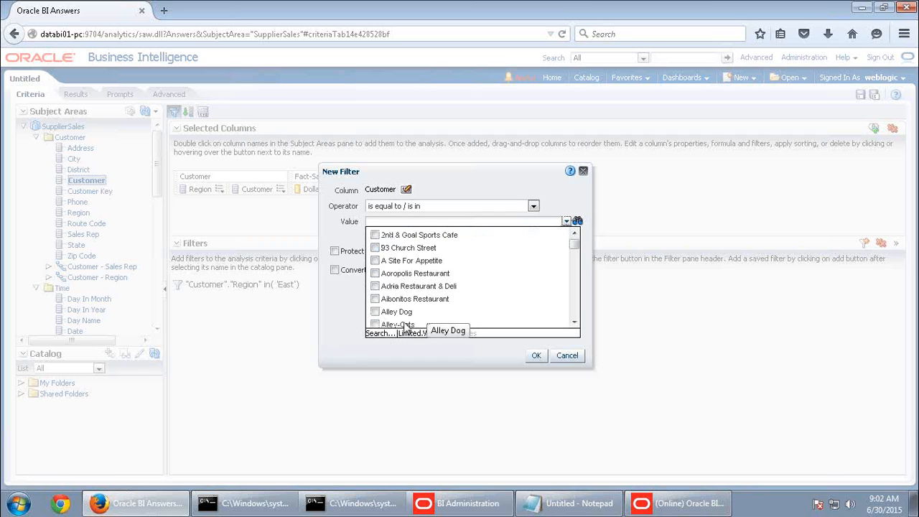
left_click(381, 334)
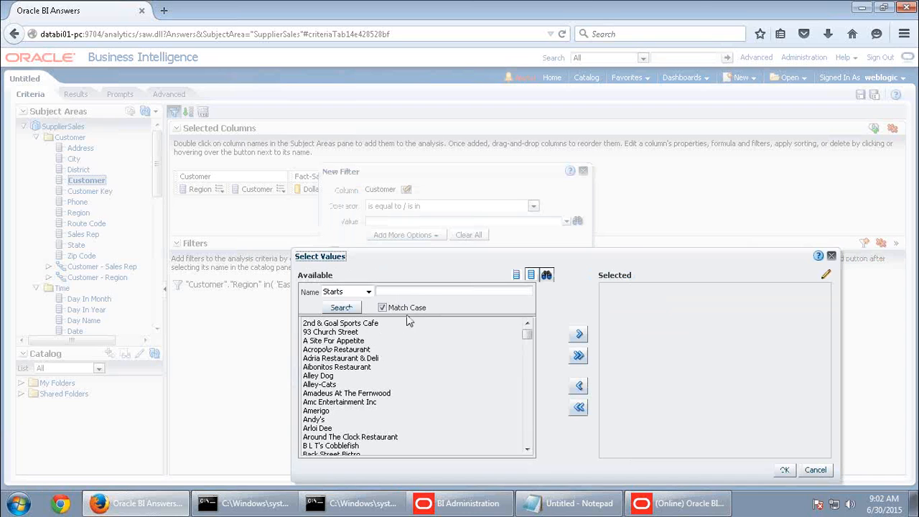
left_click(365, 324)
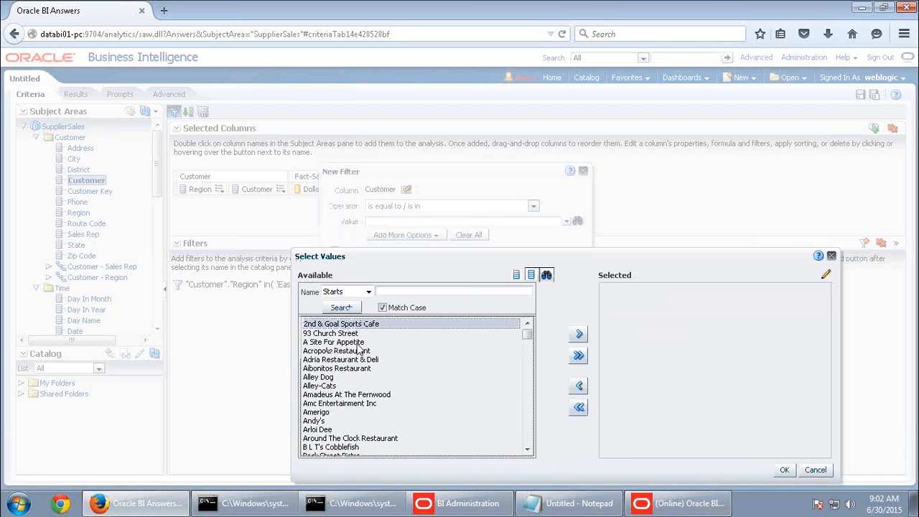
left_click(339, 404, "shift")
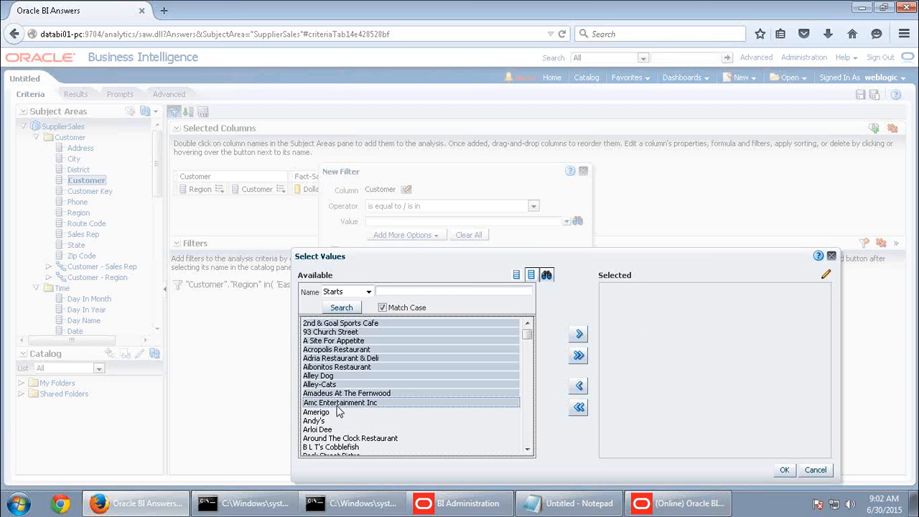
left_click(579, 333)
left_click(785, 470)
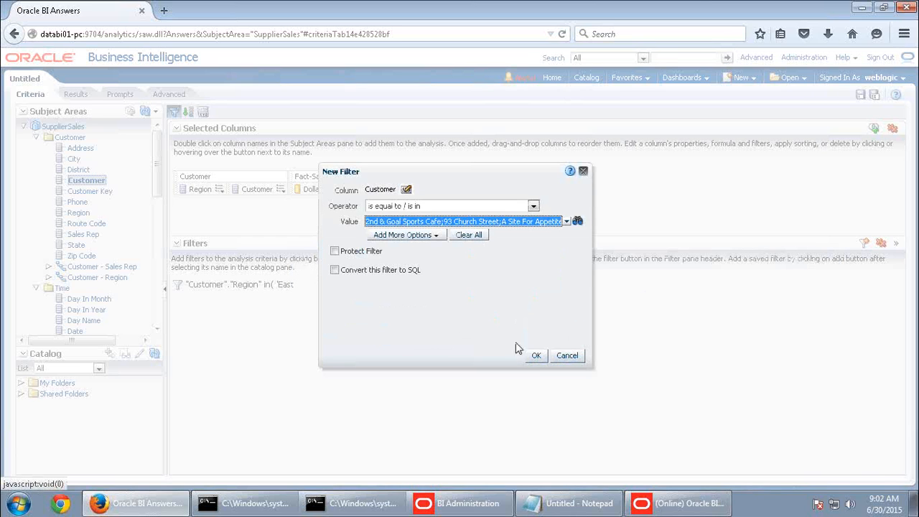
left_click(536, 355)
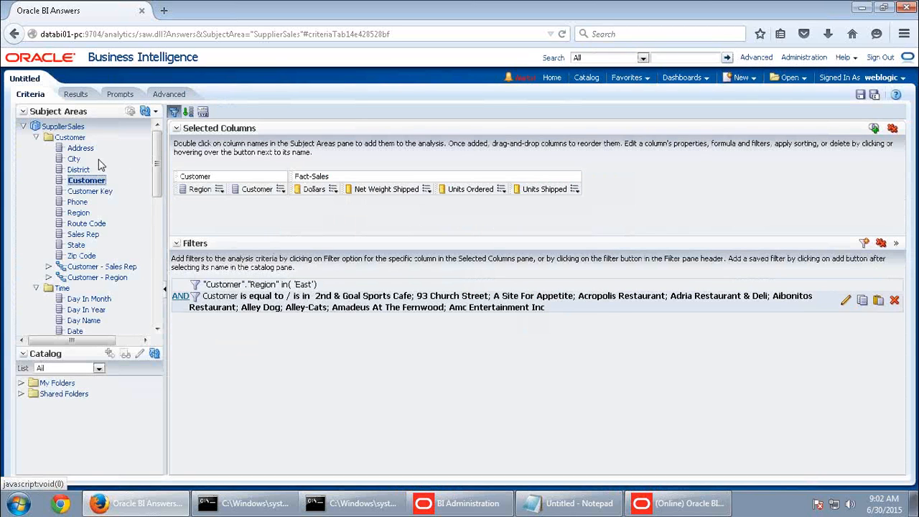
Confirm Results shows three East customers, then return to Criteria and the Word guide
left_click(74, 94)
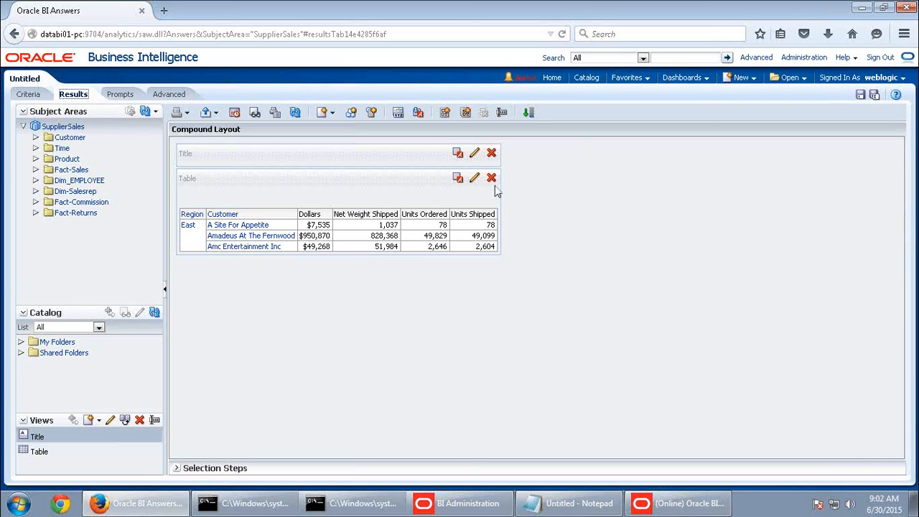
left_click(28, 94)
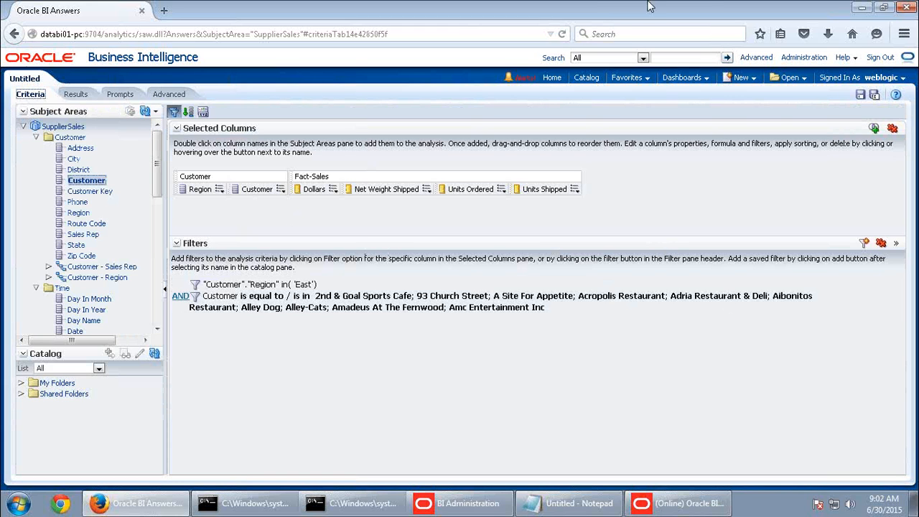
left_click(609, 6)
scroll(565, 362, "down", 20)
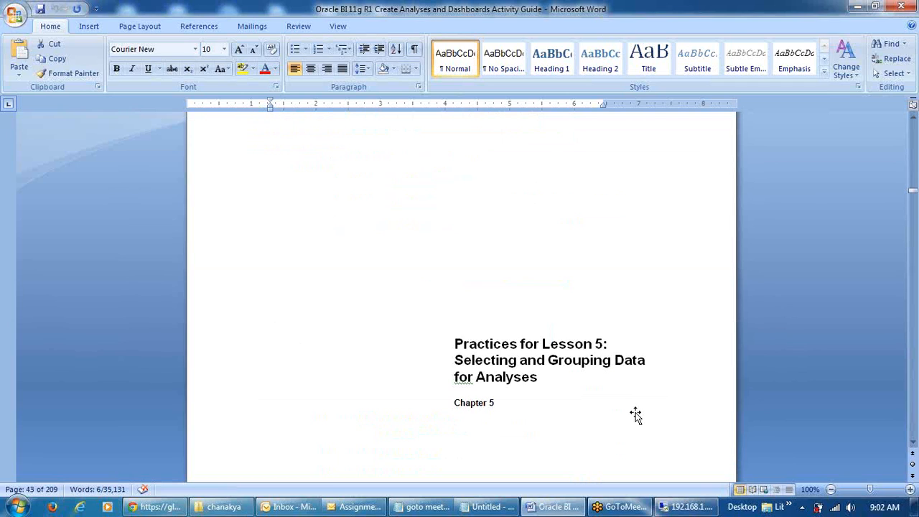
Bring up the Word guide's Practices for Lesson 5: Selecting and Grouping Data title page
mouse_move(679, 512)
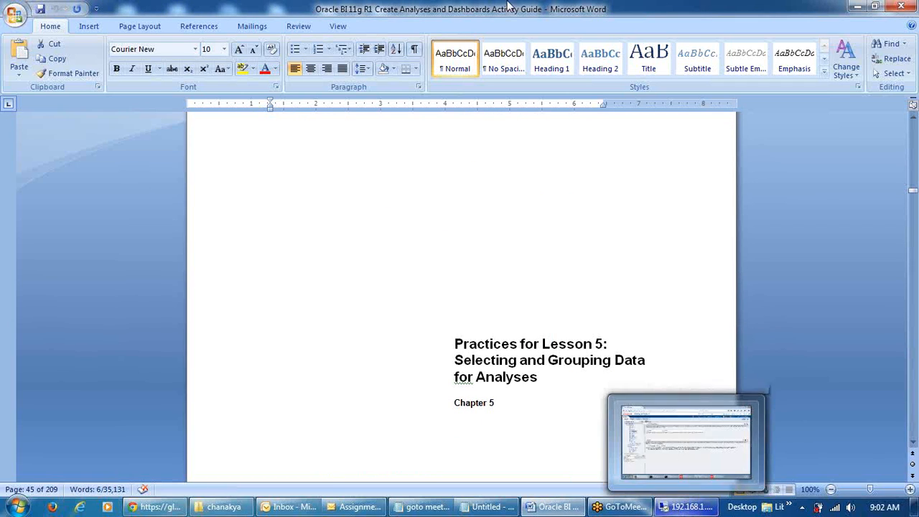